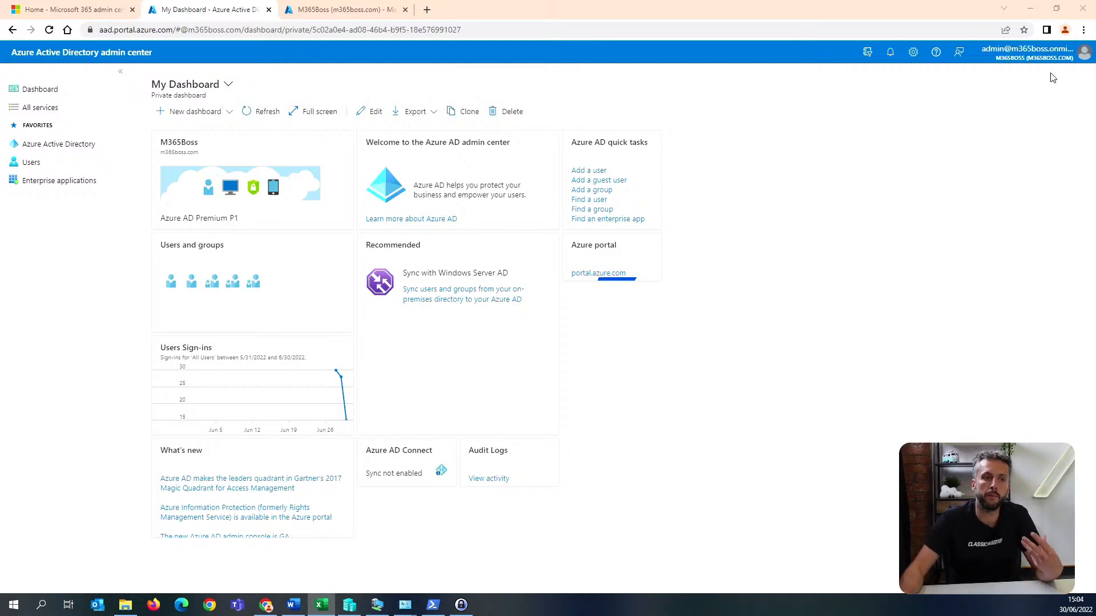
Switch to Windows PowerShell and run Get-AdminAuditLogConfig | FL UnifiedAuditLogIngestionEnabled to check the unified audit log setting.
mouse_move(1049, 65)
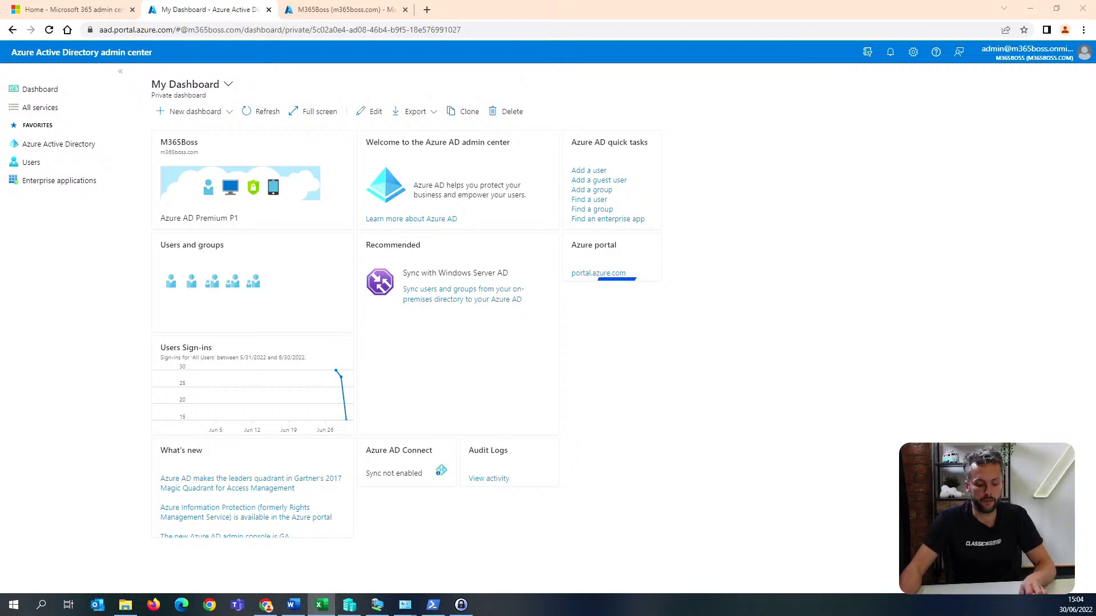
key("alt+Tab")
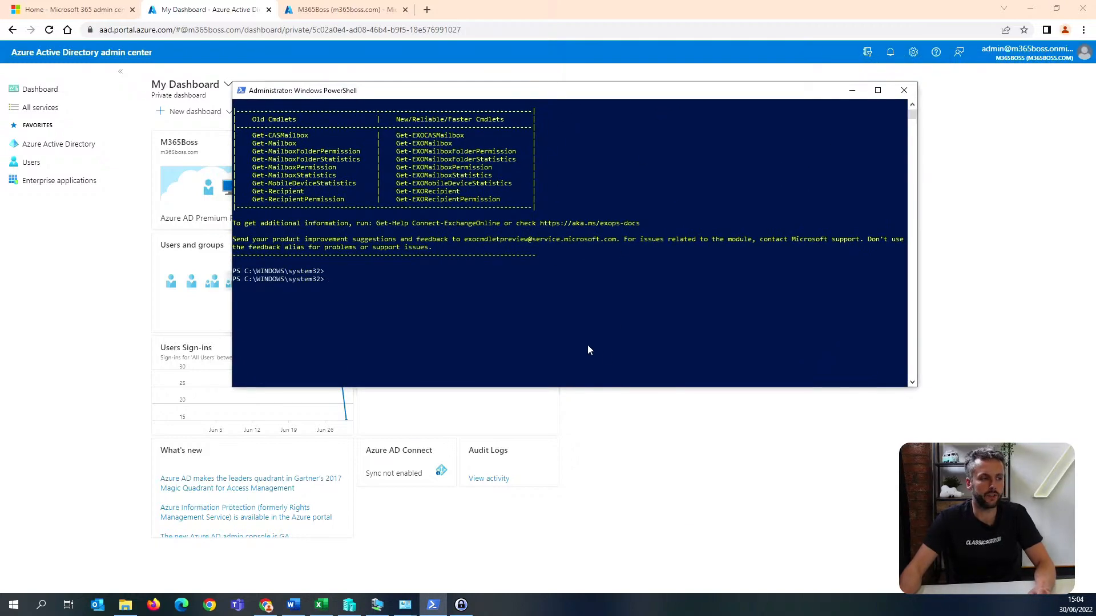
right_click(594, 321)
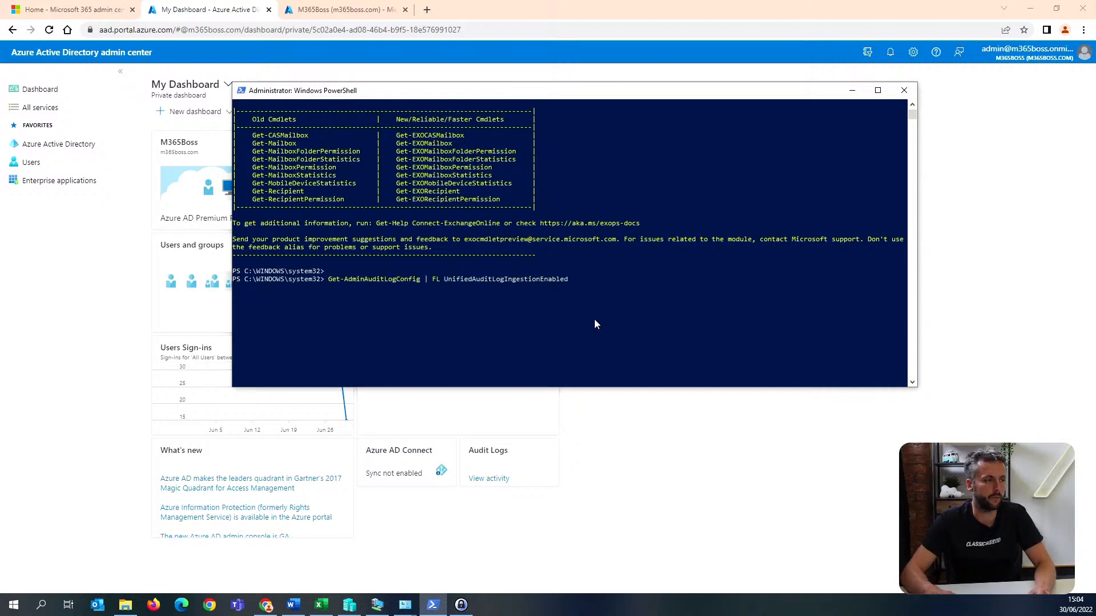
key("Return")
key("Return")
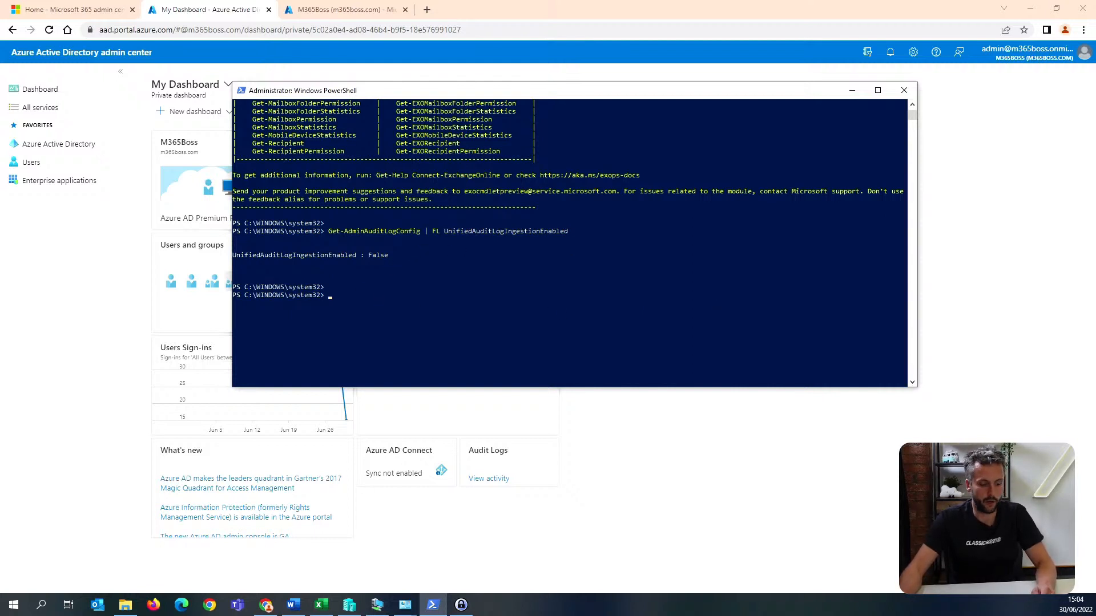
key("super+r")
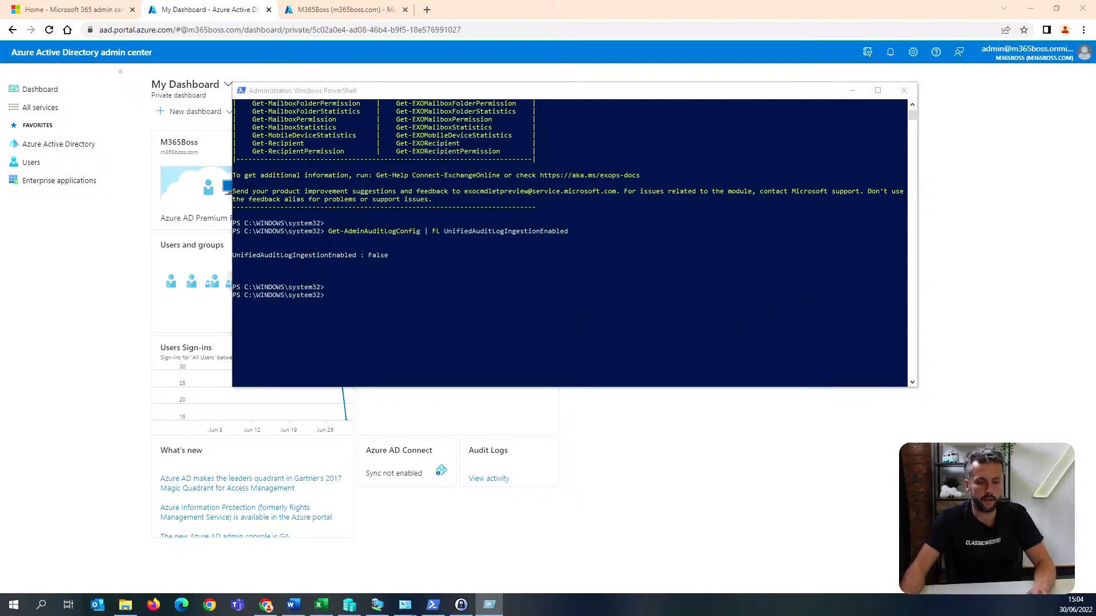
key("Return")
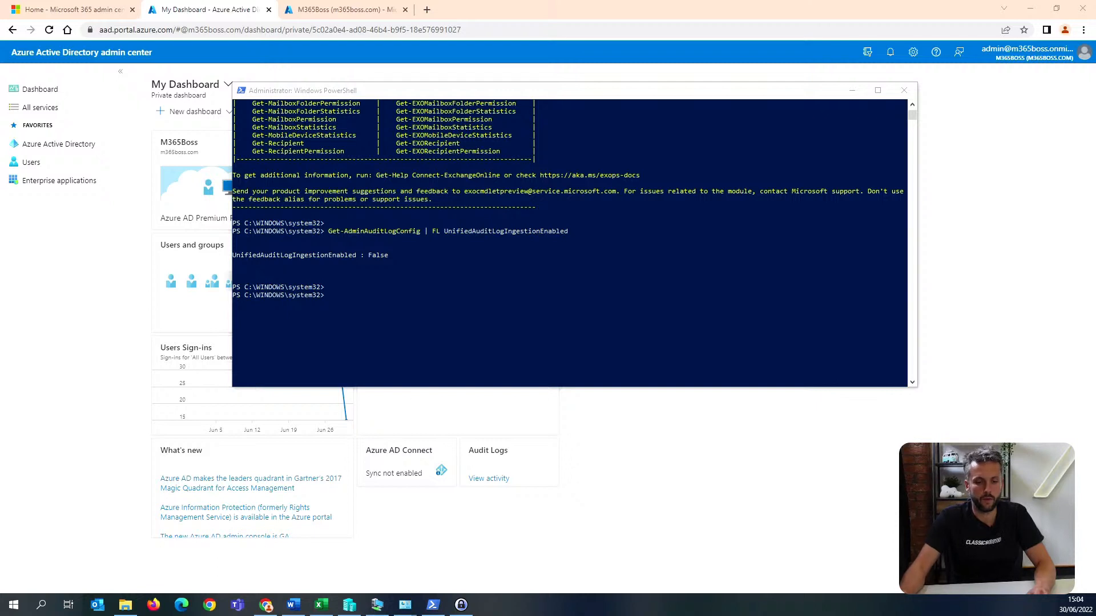
key("super+r")
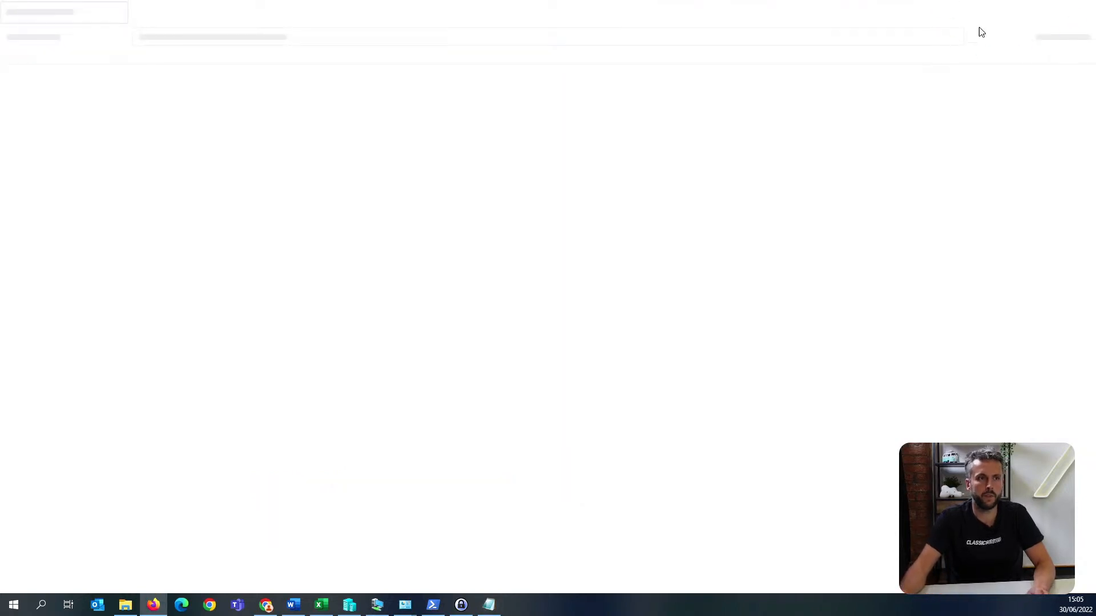
double_click(973, 9)
left_click_drag(1078, 99, 1095, 98)
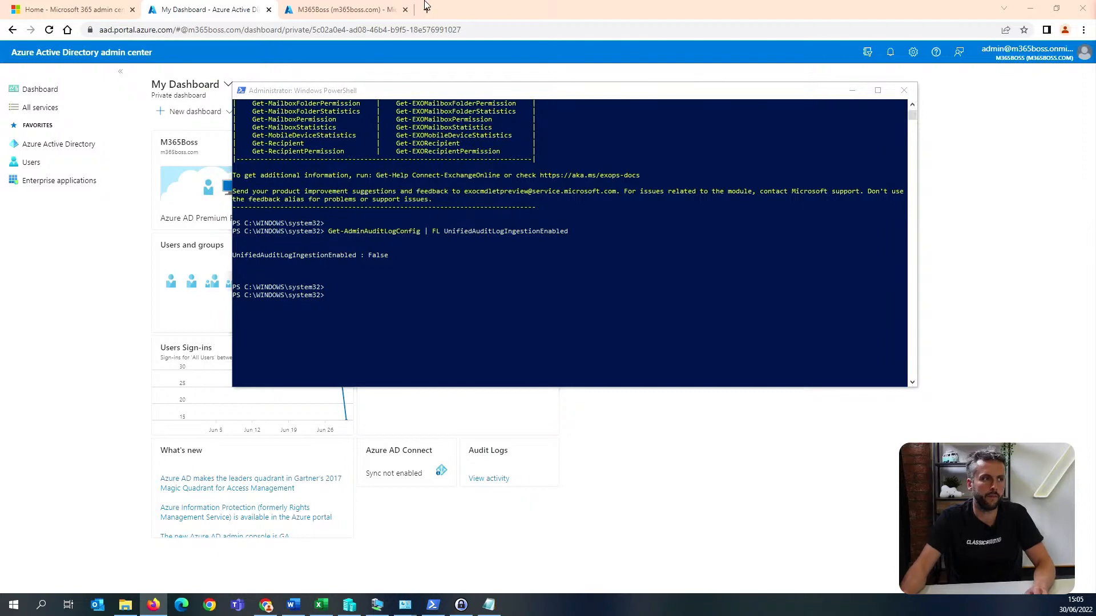
Open compliance.microsoft.com in a new Chrome tab and skip the account protection request for now.
left_click(434, 8)
left_click(427, 10)
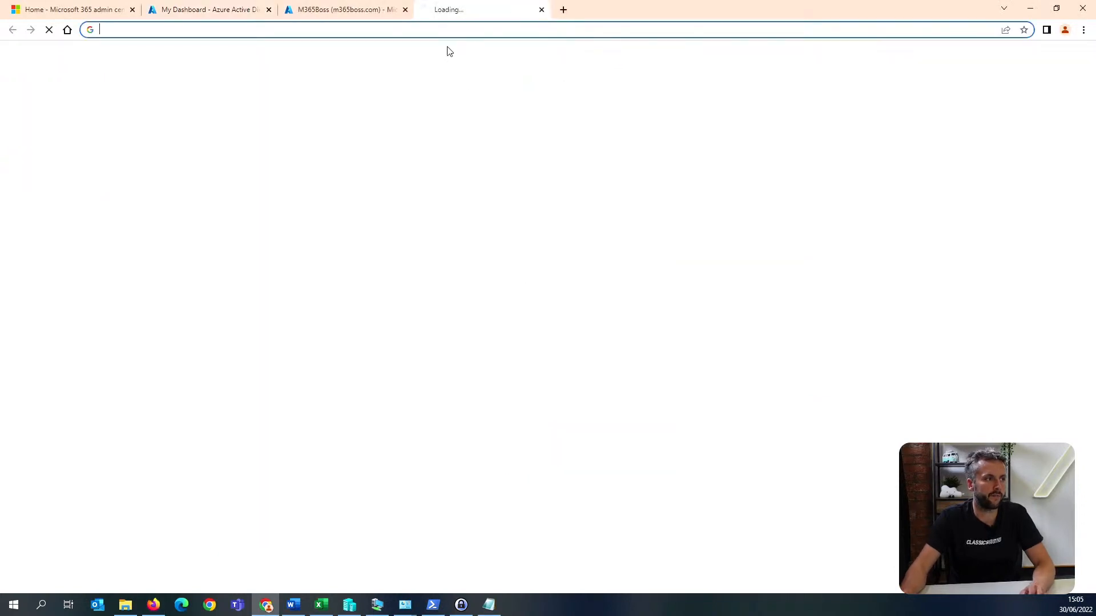
type("com")
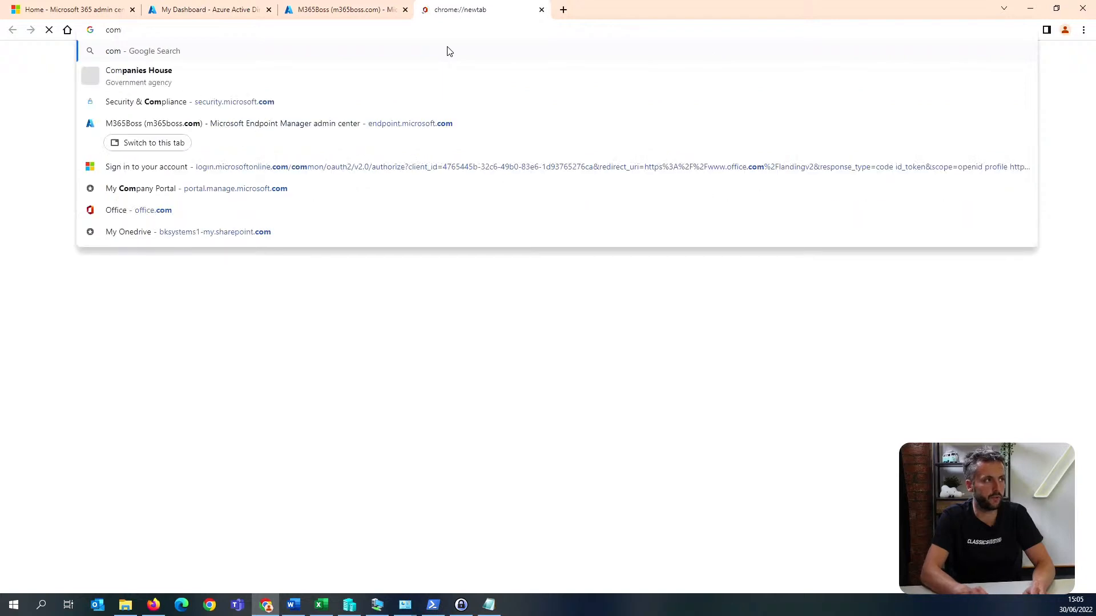
type("pliancecent")
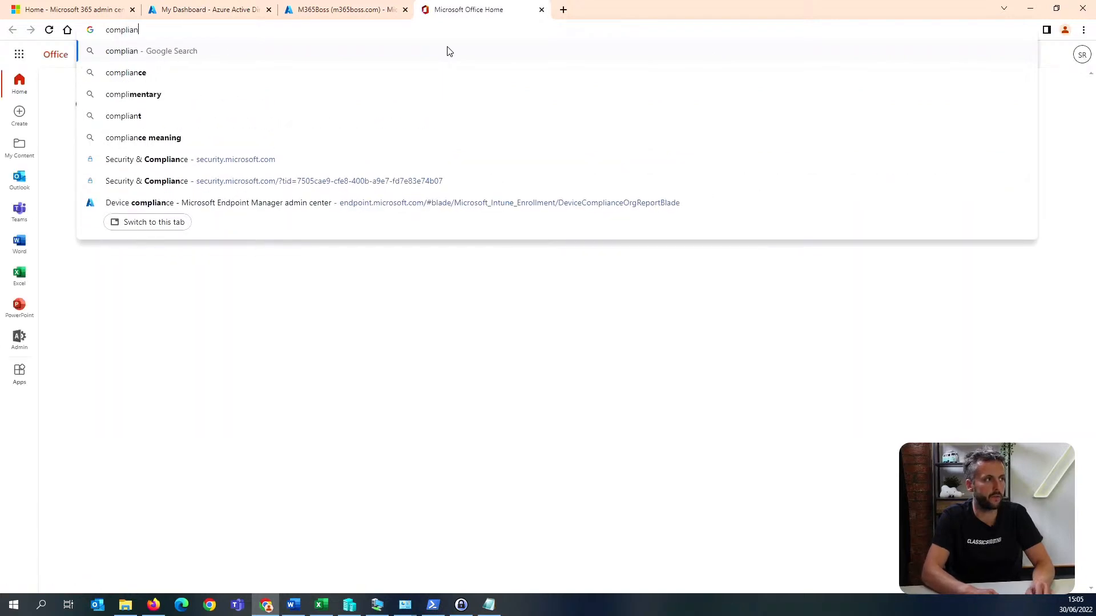
key("BackSpace")
key("BackSpace")
key("BackSpace")
key("BackSpace")
type(".microsf")
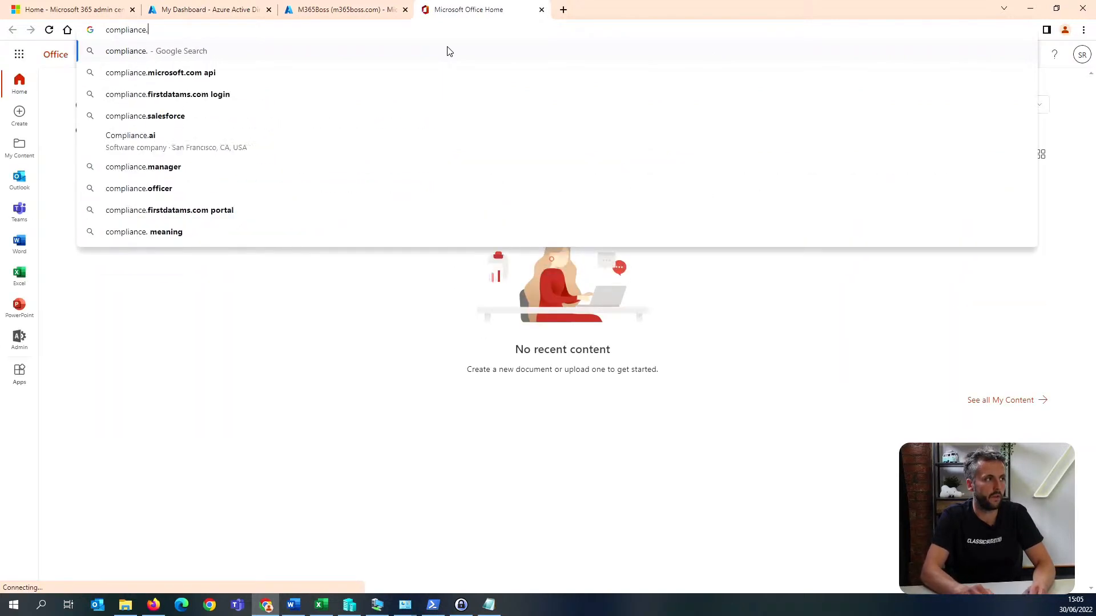
key("BackSpace")
key("BackSpace")
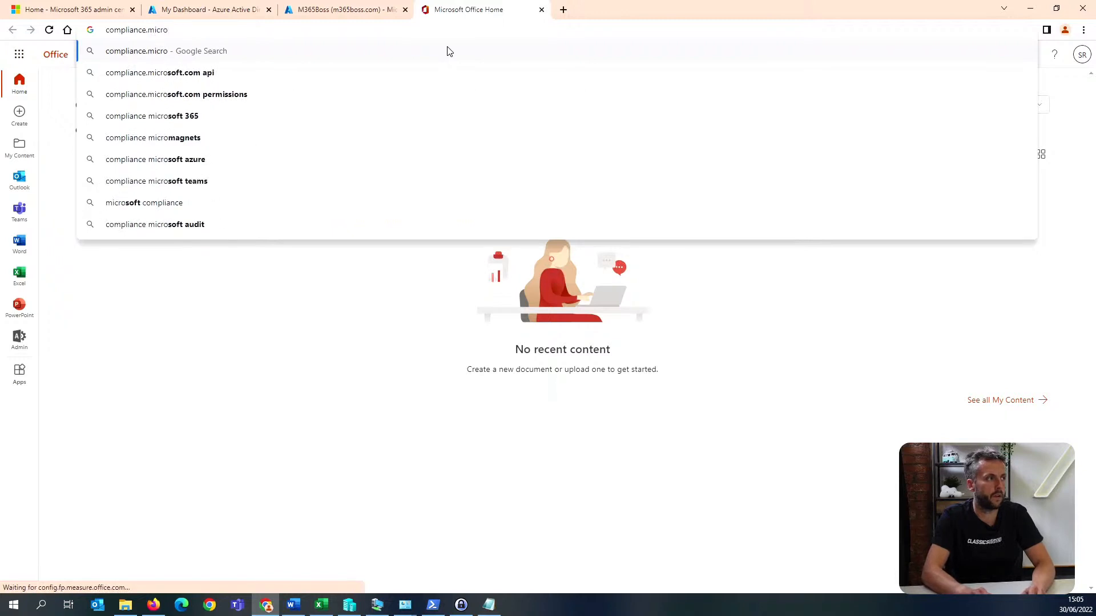
type("soft.com")
key("Return")
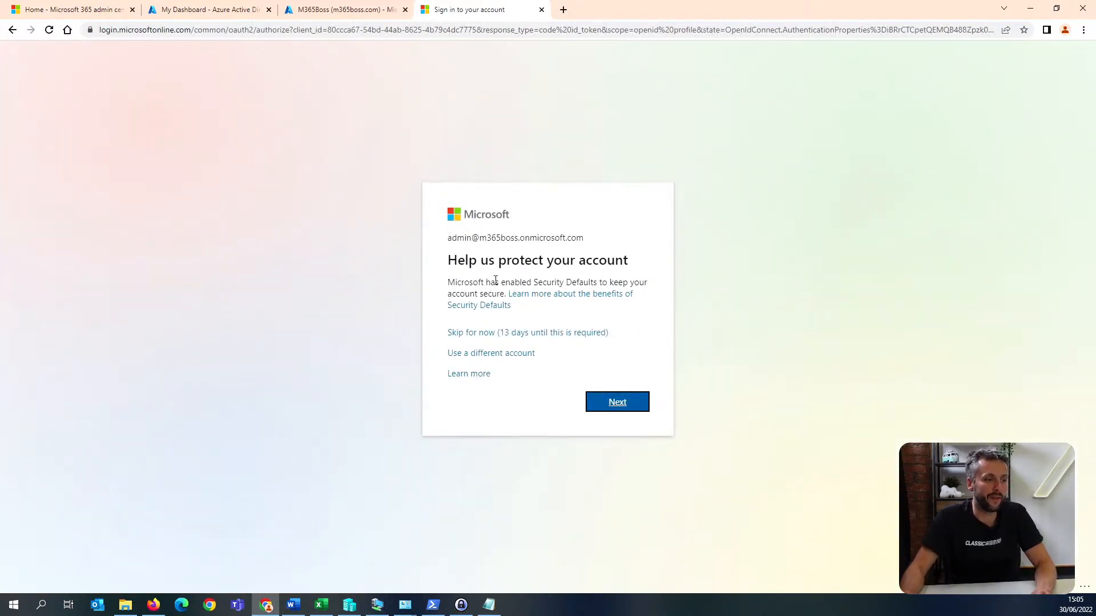
left_click(480, 336)
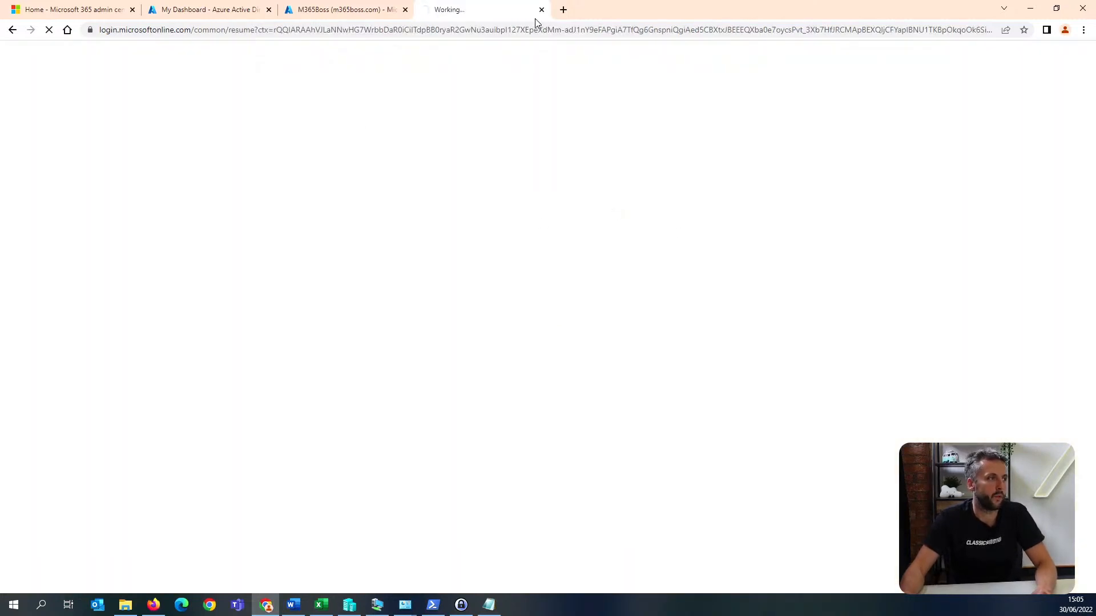
left_click(345, 10)
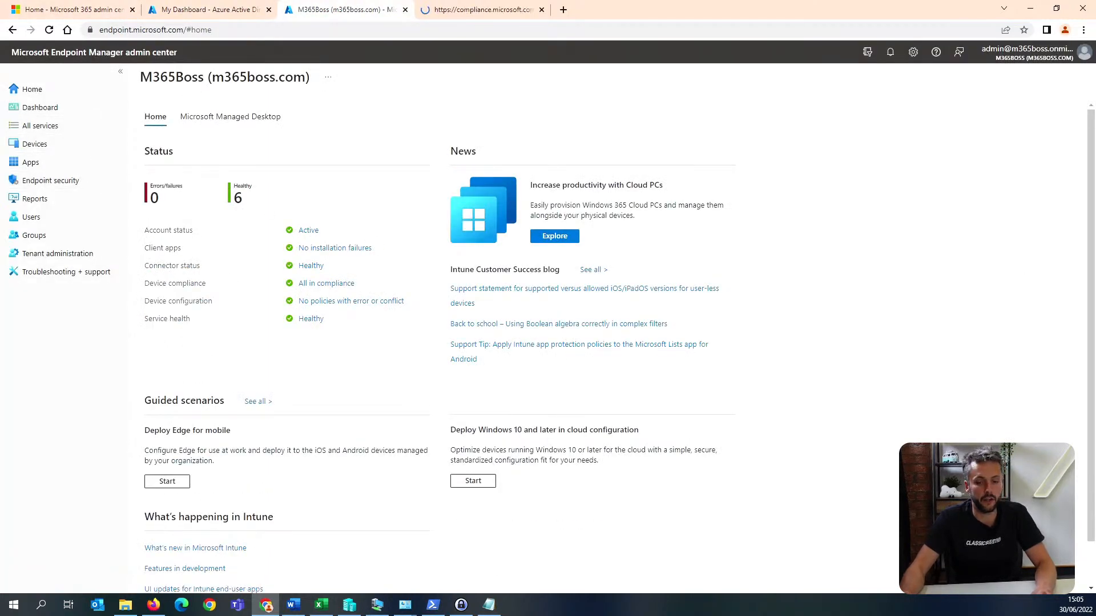
key("alt+Tab")
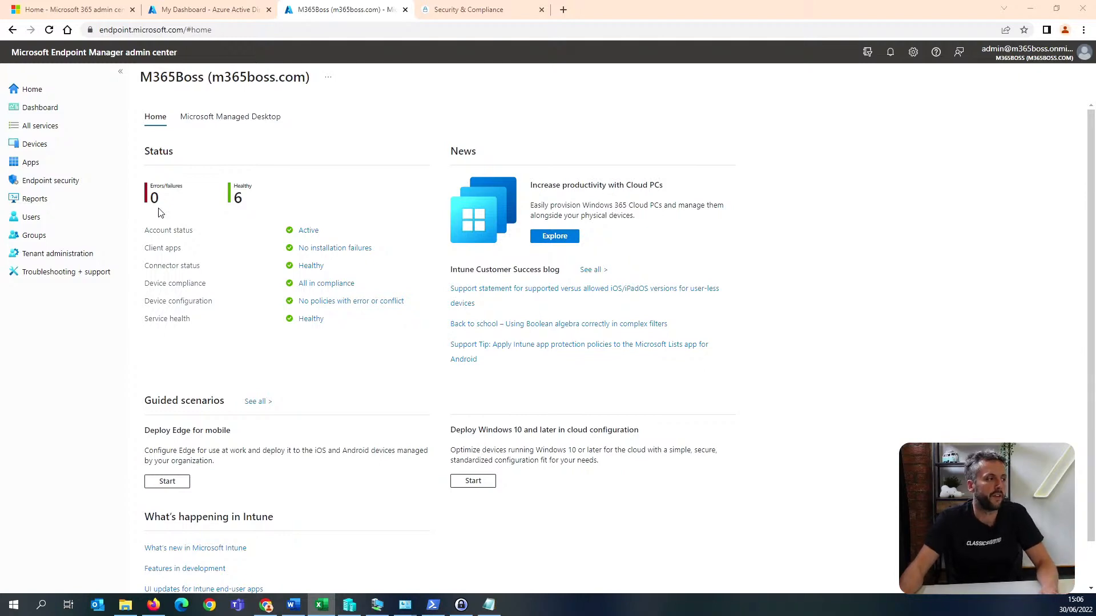
Return to the Azure Active Directory admin center and open the Conditional Access policies within the directory's security settings.
left_click(195, 7)
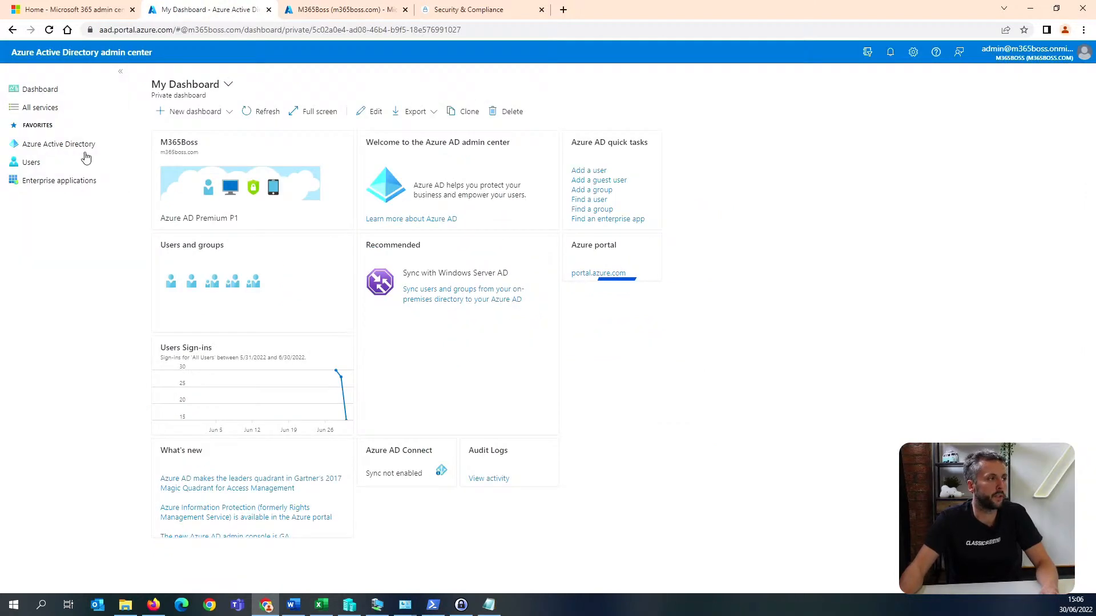
left_click(78, 145)
scroll(215, 262, "down", 3)
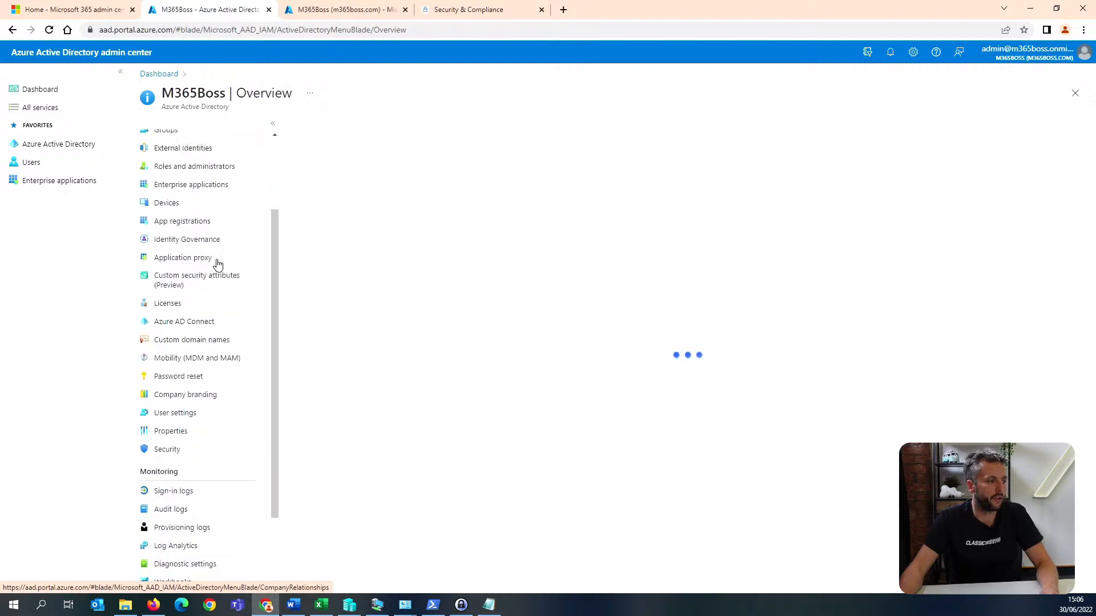
left_click(192, 447)
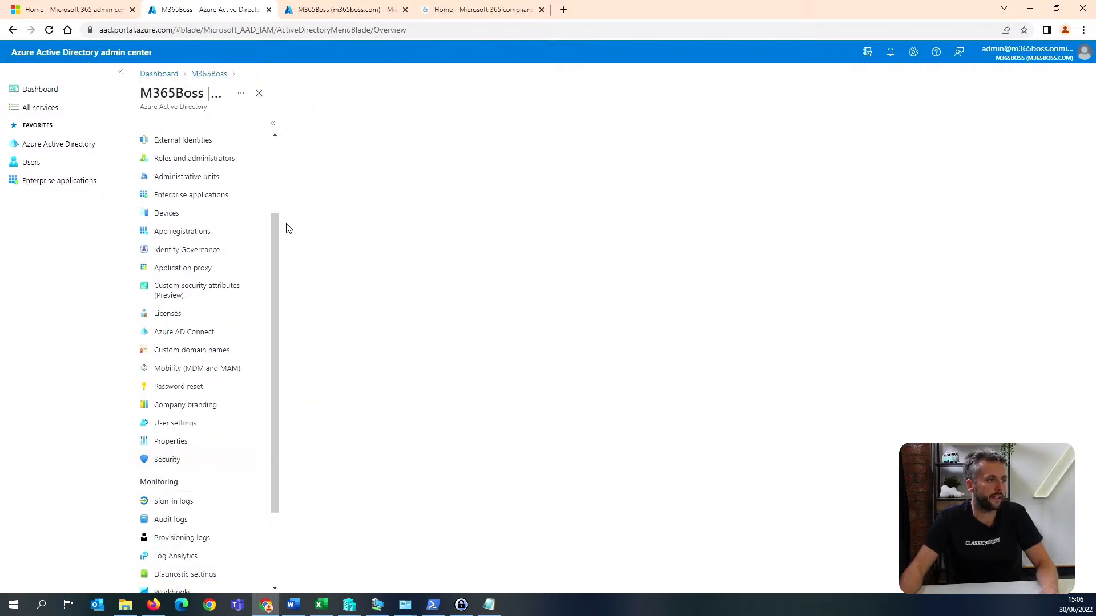
left_click(200, 191)
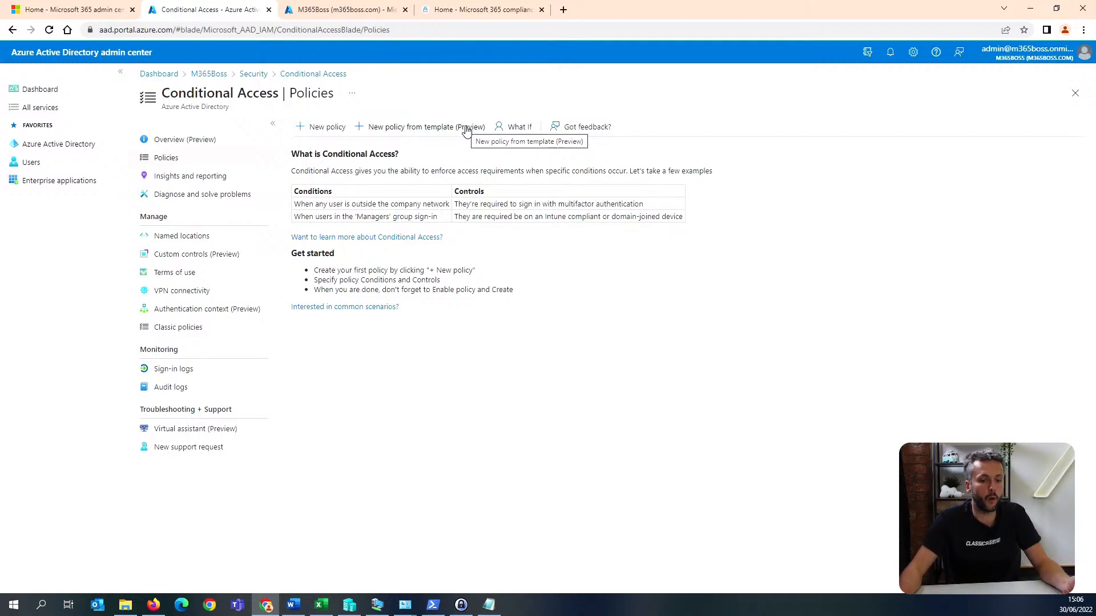
Set up a Conditional Access policy from the Identities template Block legacy authentication, with its state On, and proceed to the review.
key("alt+Tab")
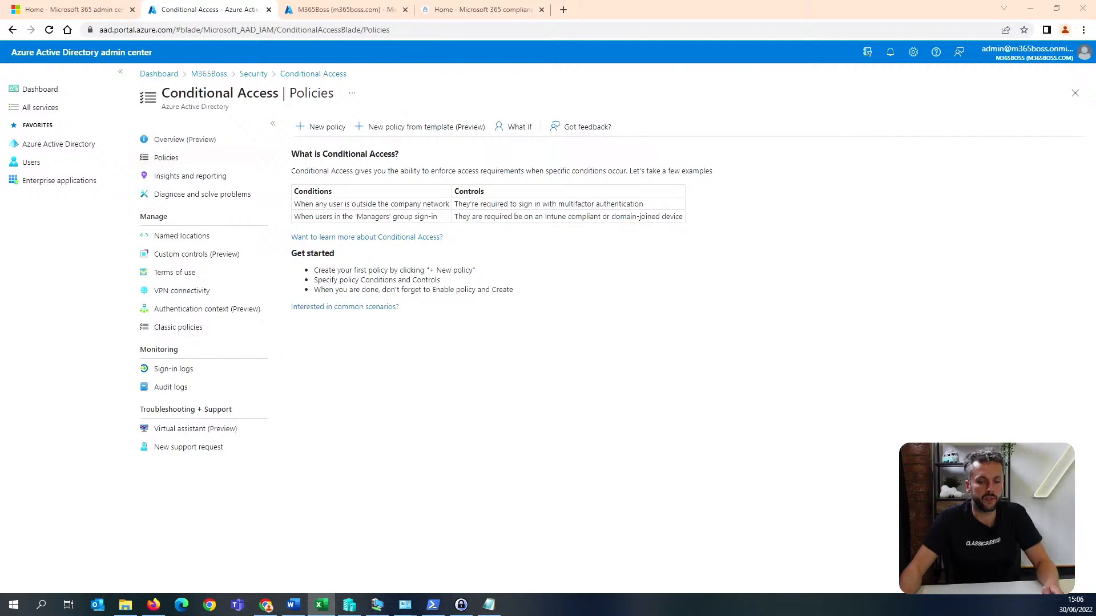
left_click(455, 128)
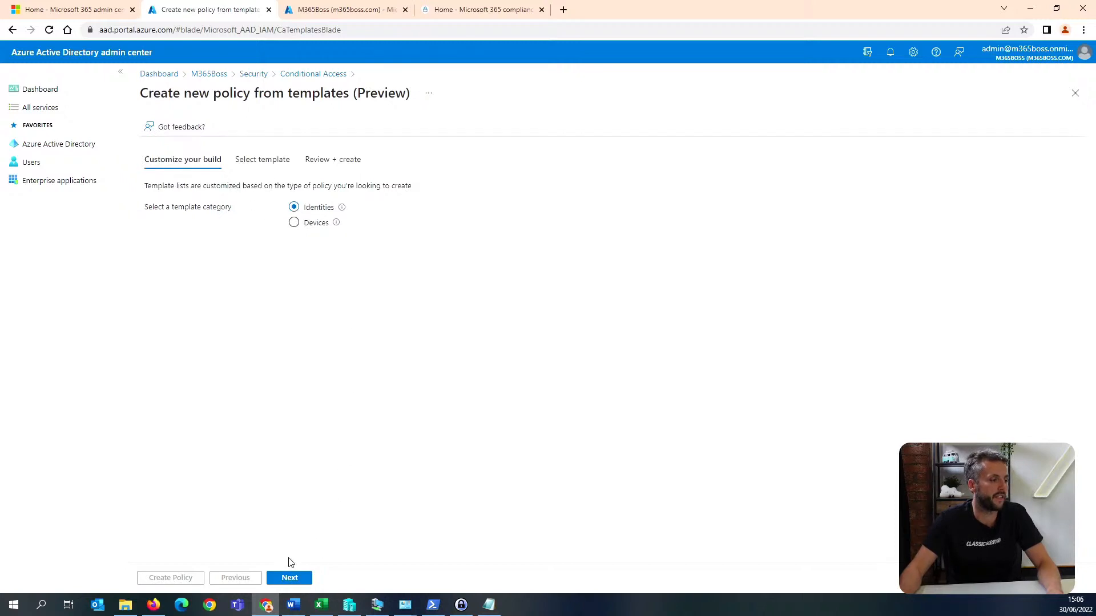
left_click(289, 577)
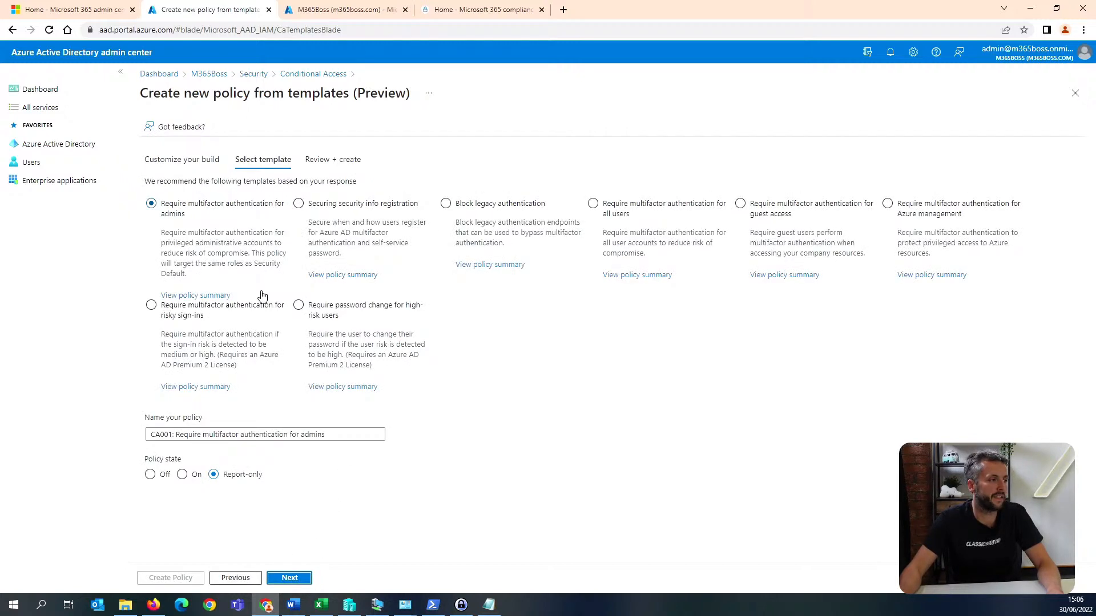
left_click(472, 209)
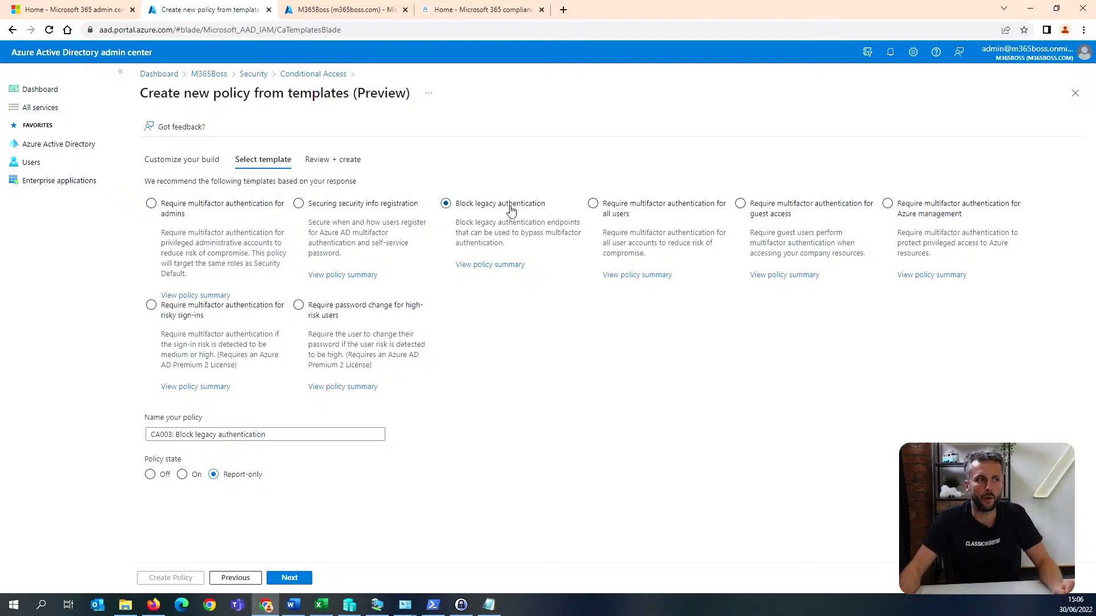
left_click(182, 474)
scroll(206, 548, "down", 1)
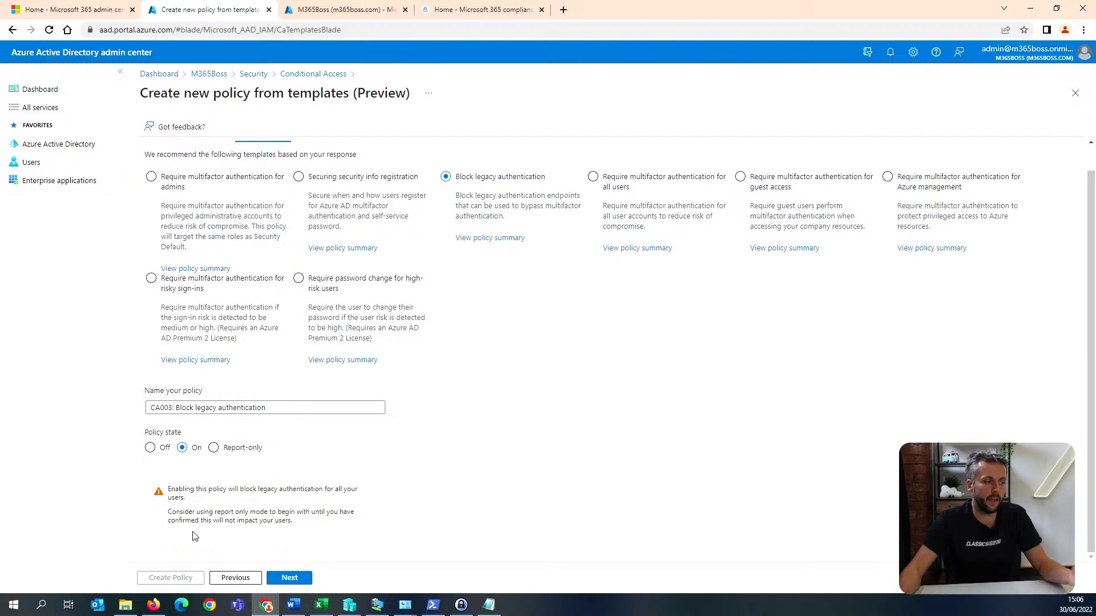
left_click(289, 578)
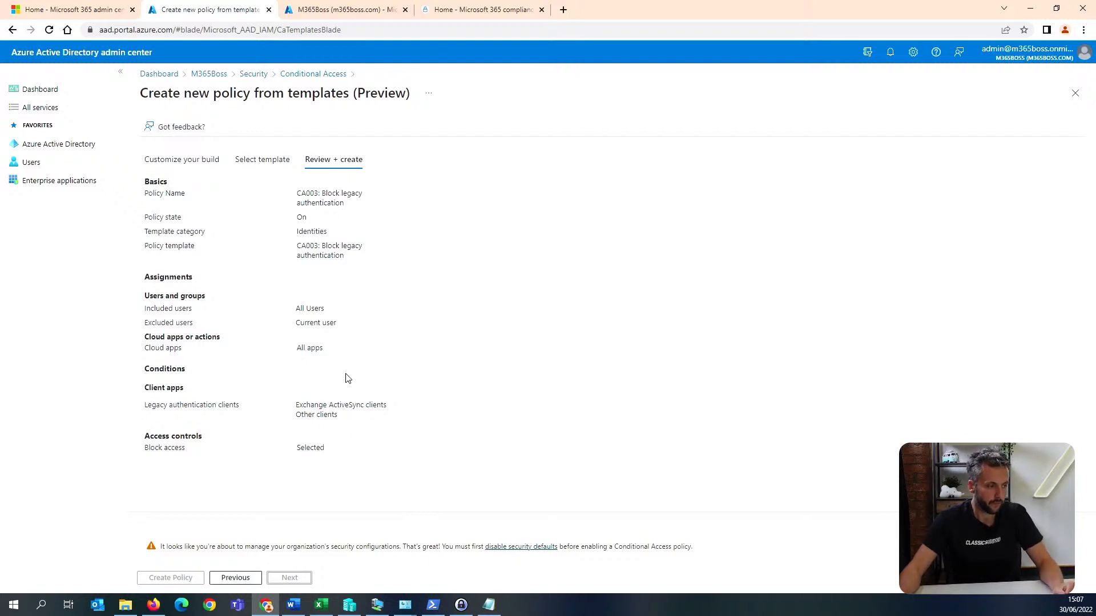
Disable security defaults with the reason "My organization is using Conditional Access", save, and create the Block legacy authentication policy.
left_click(521, 547)
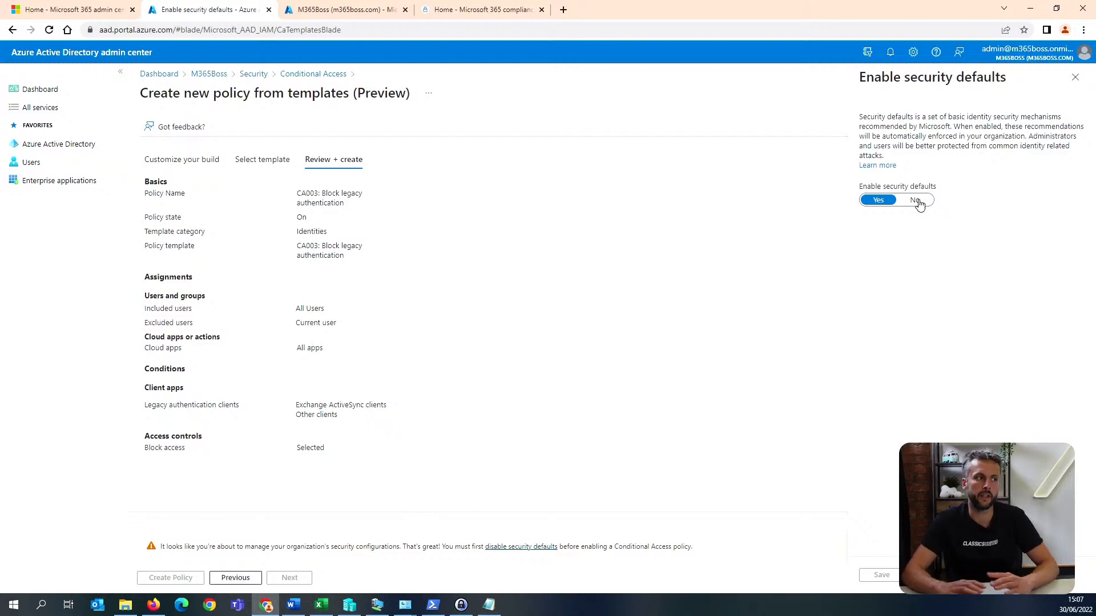
left_click(917, 200)
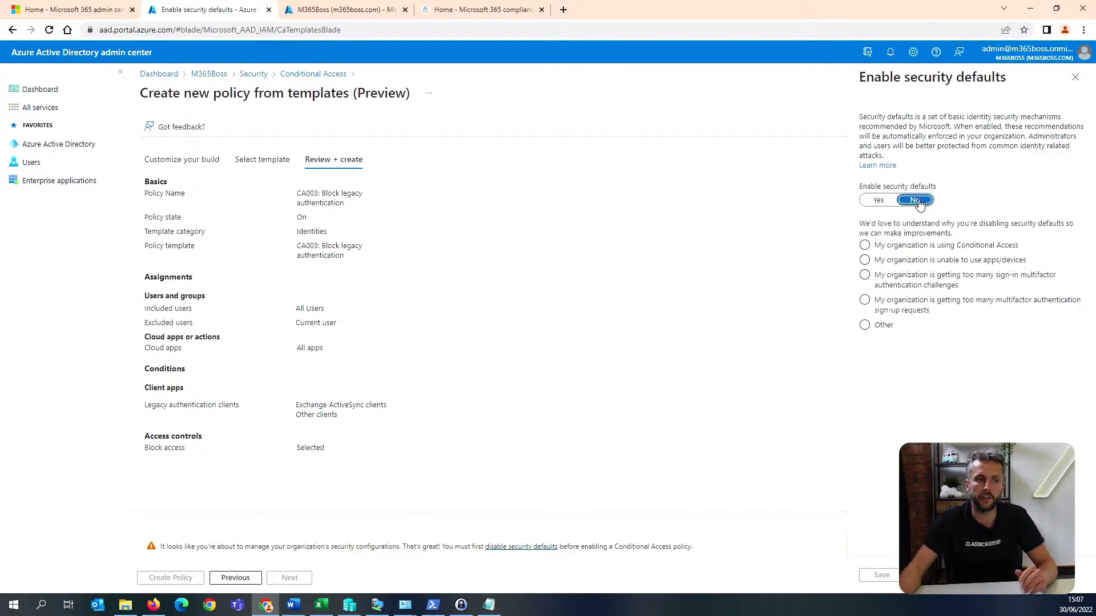
left_click(952, 244)
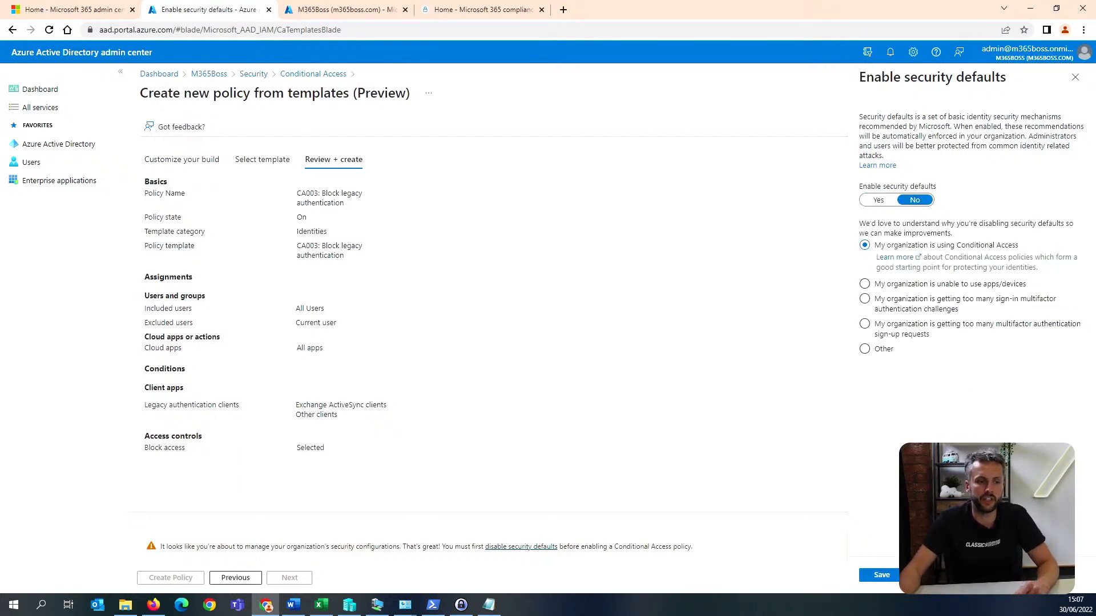
left_click(890, 583)
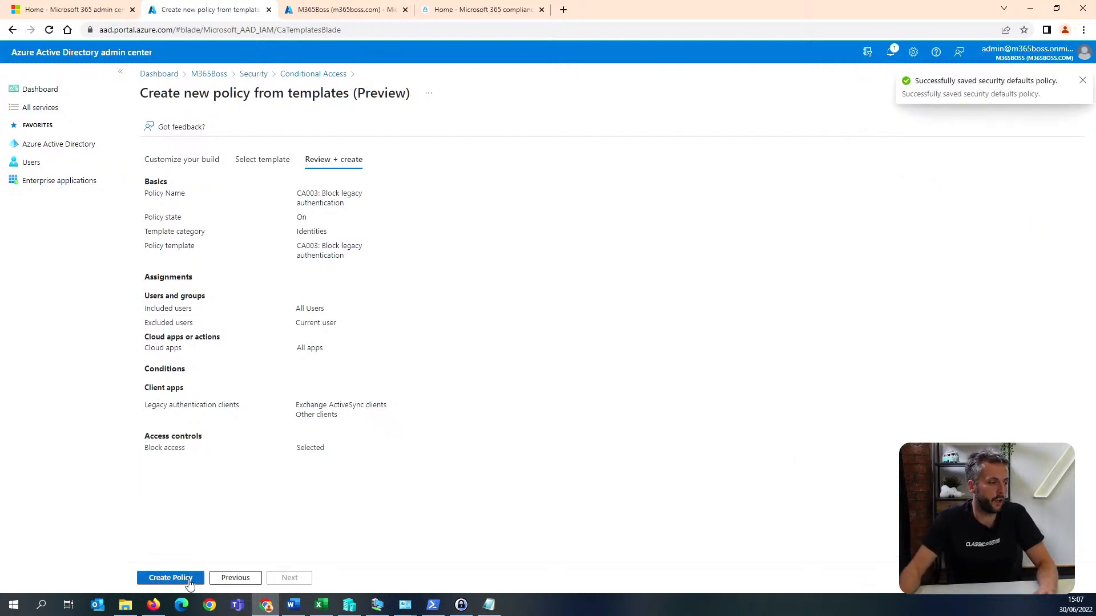
left_click(171, 579)
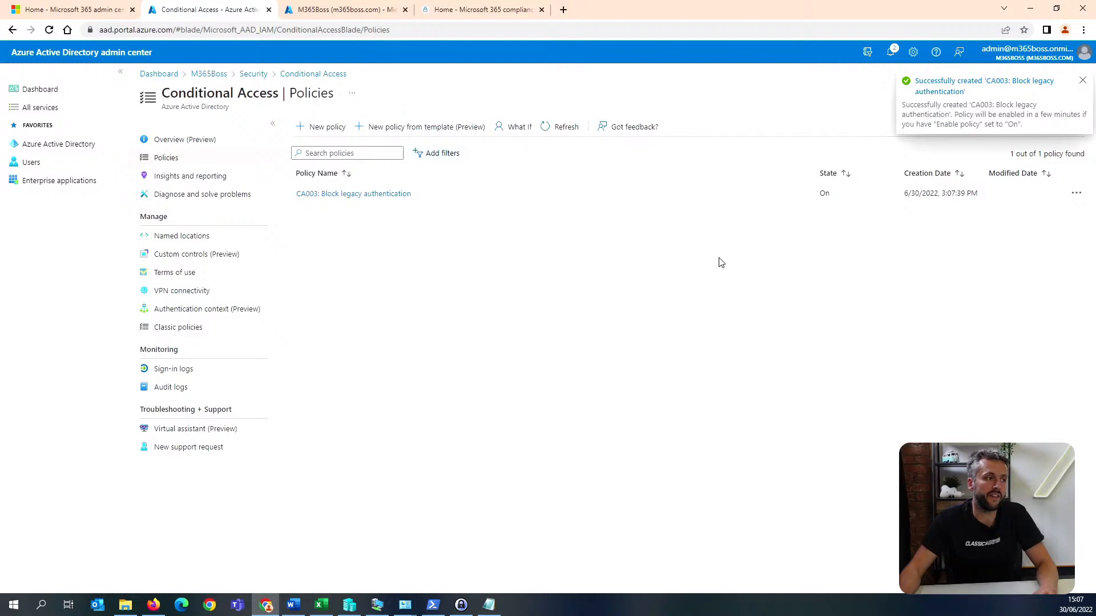
Review the Block legacy authentication policy's excluded users, cloud apps, client apps condition and grant control, and return to the policy list.
left_click(354, 194)
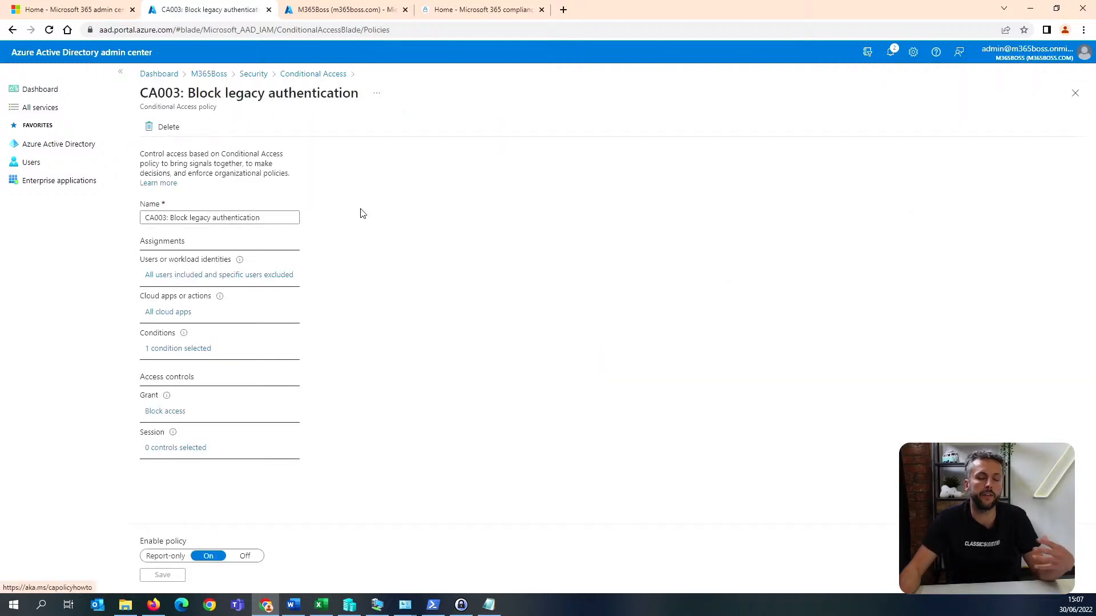
left_click(285, 280)
left_click(374, 238)
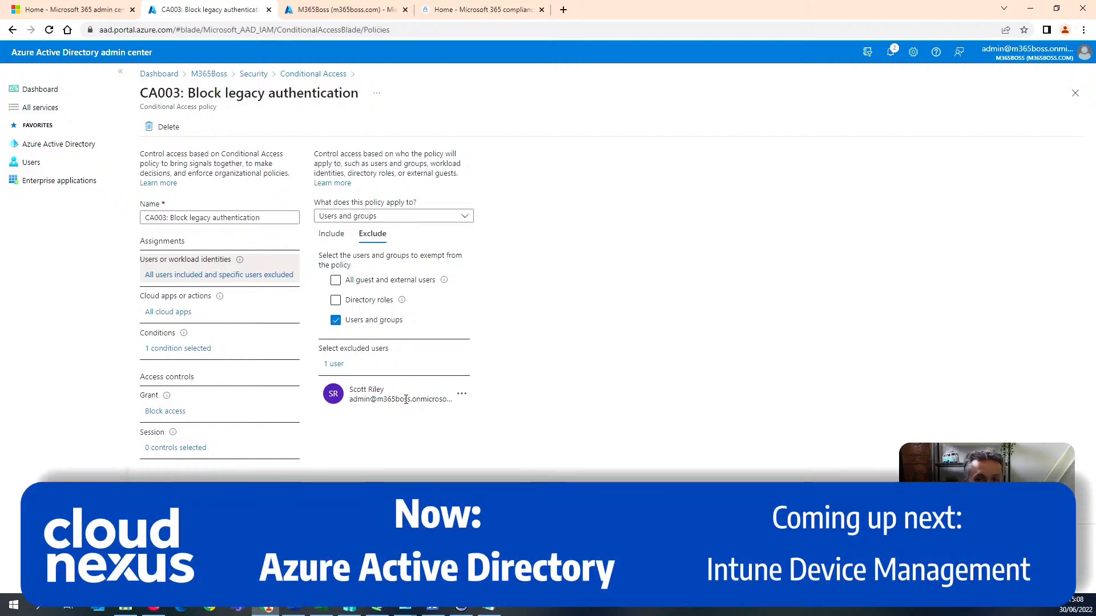
left_click(165, 319)
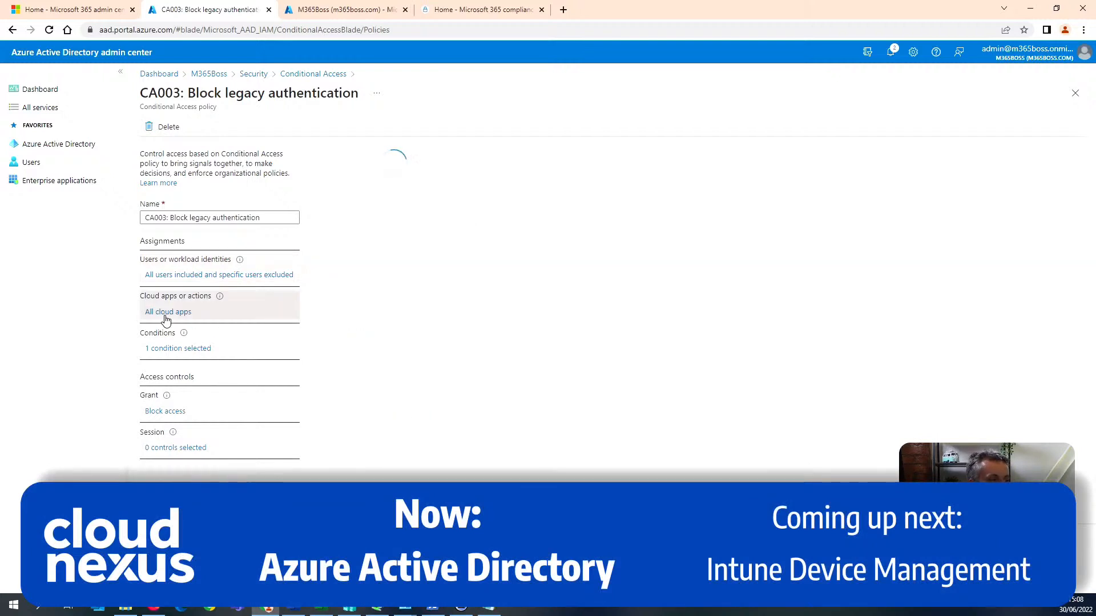
left_click(187, 349)
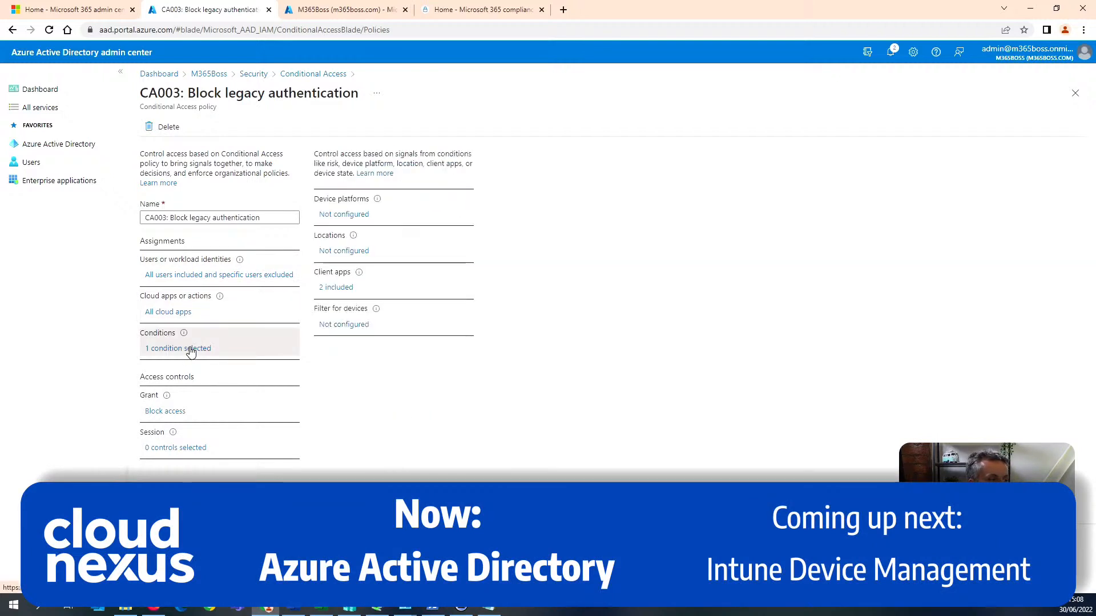
left_click(336, 287)
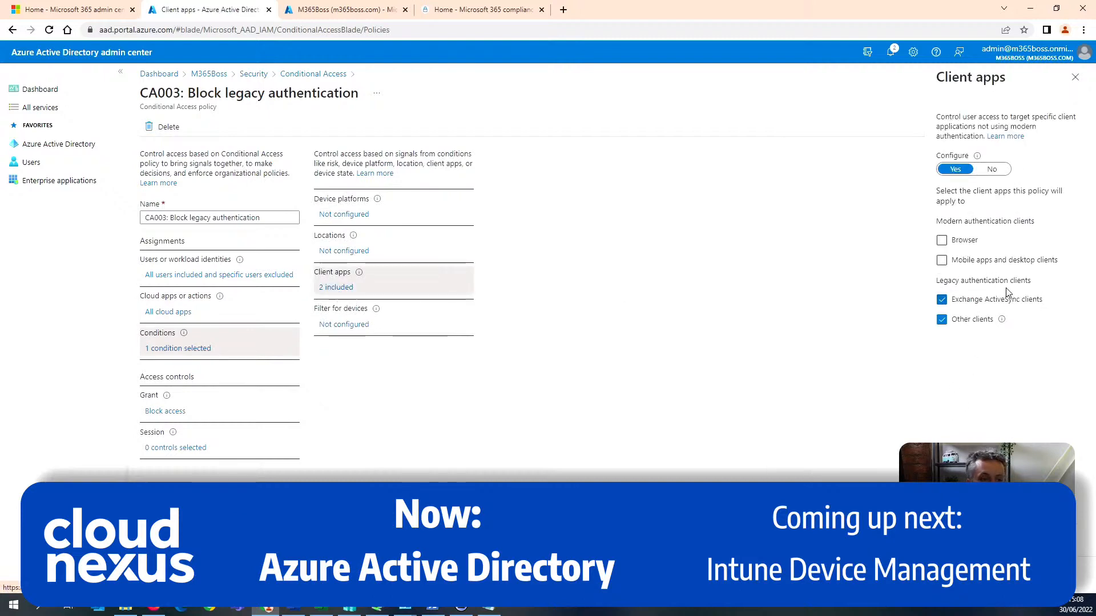
left_click(167, 412)
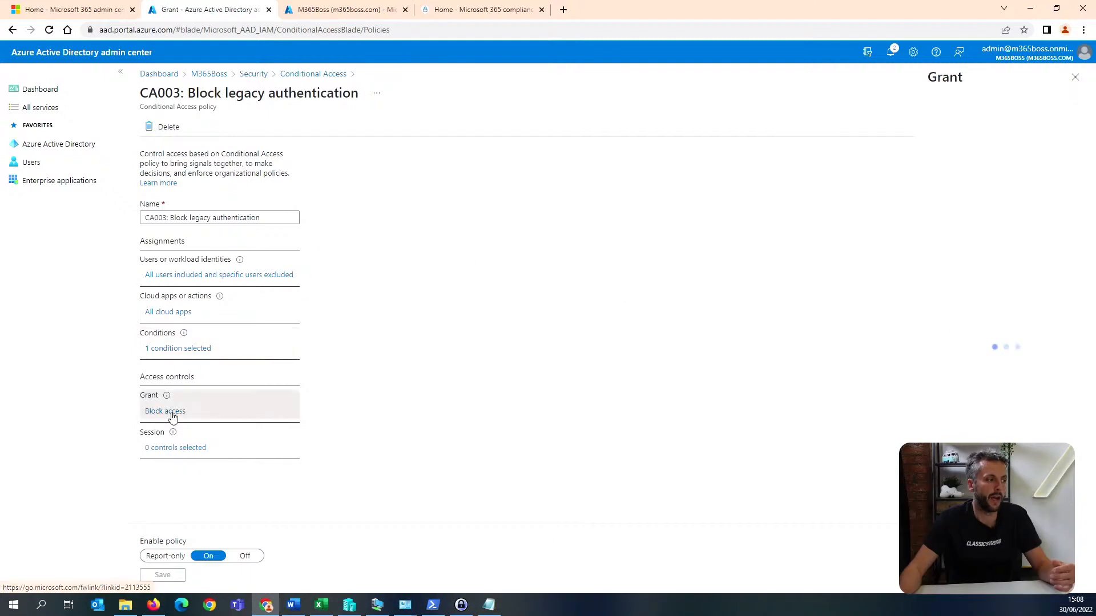
left_click(1076, 78)
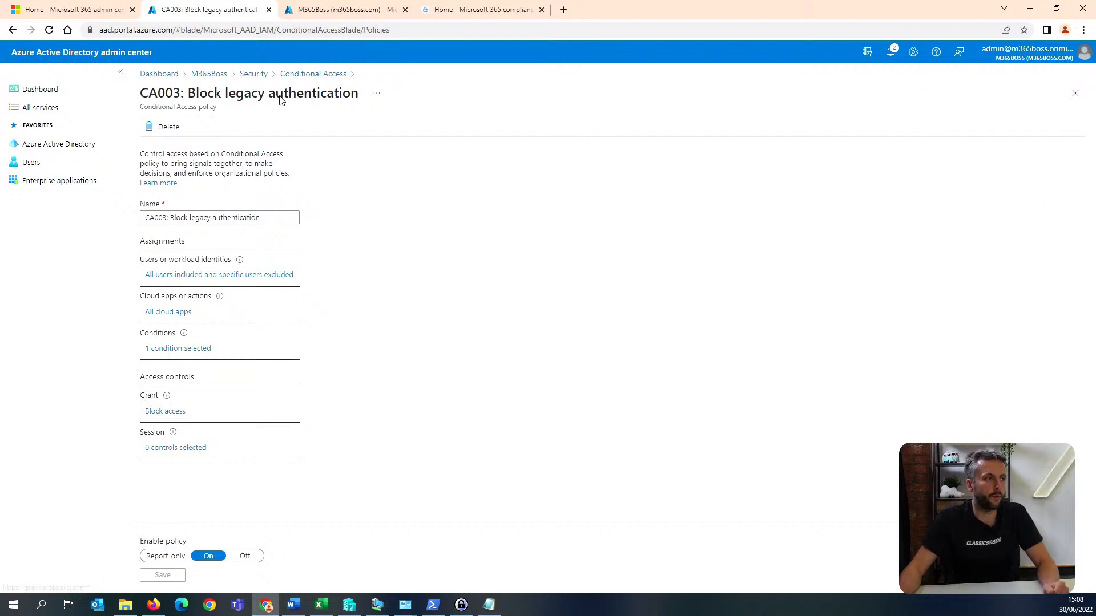
left_click(314, 74)
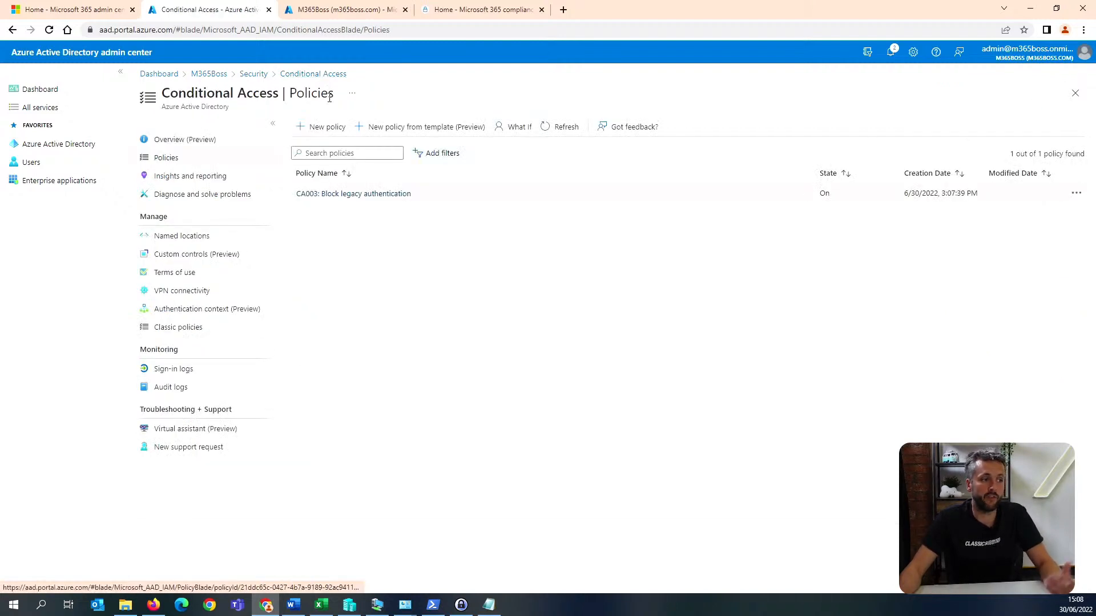
Create a Conditional Access policy from the Identities template Require multifactor authentication for all users, with its state On.
left_click(419, 131)
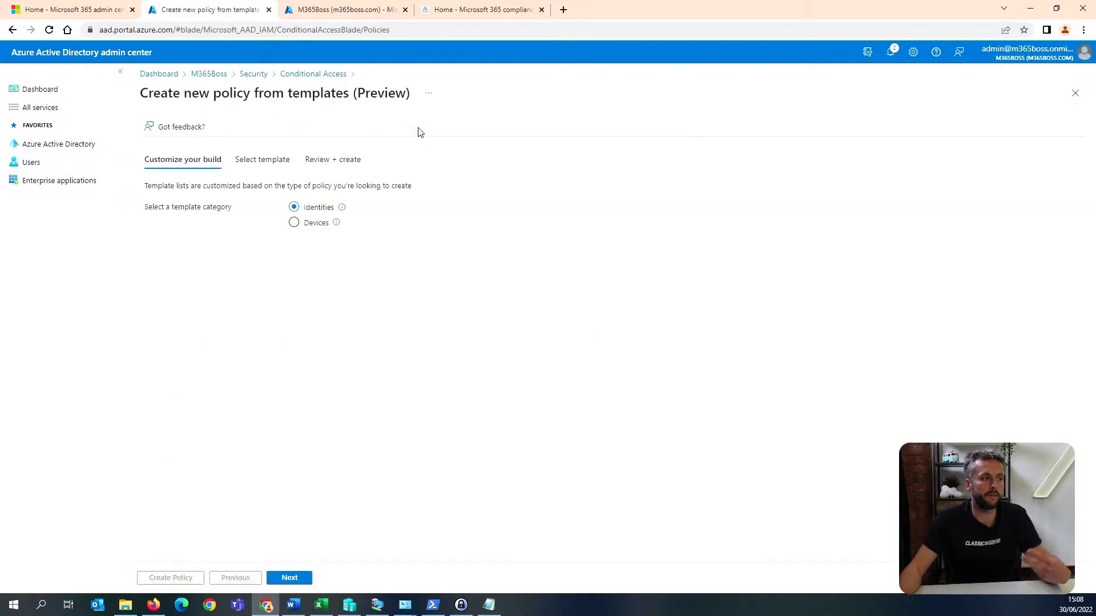
left_click(289, 579)
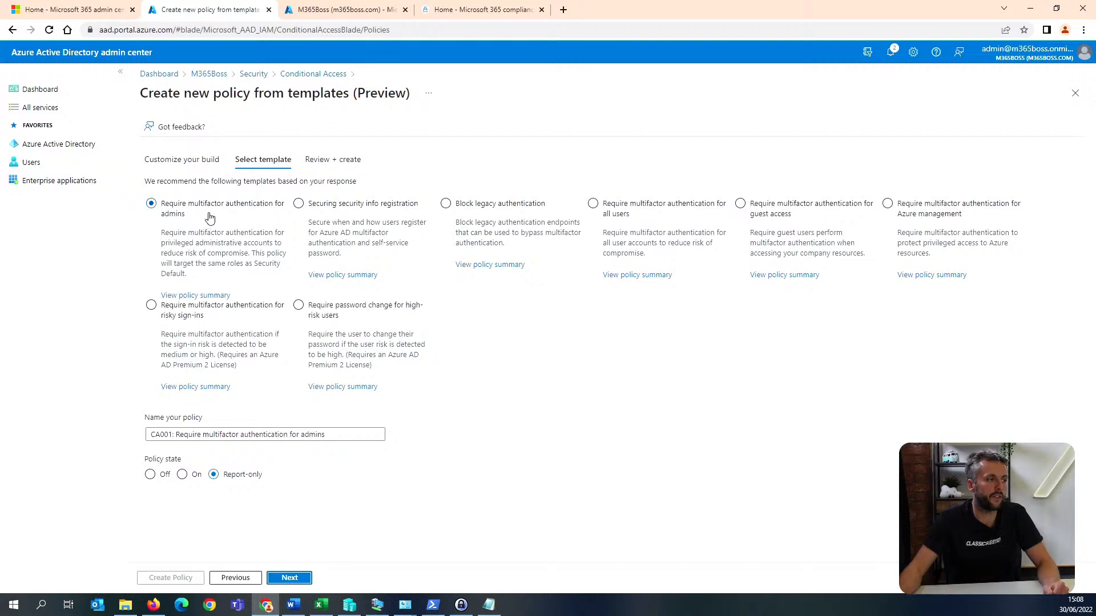
left_click(655, 206)
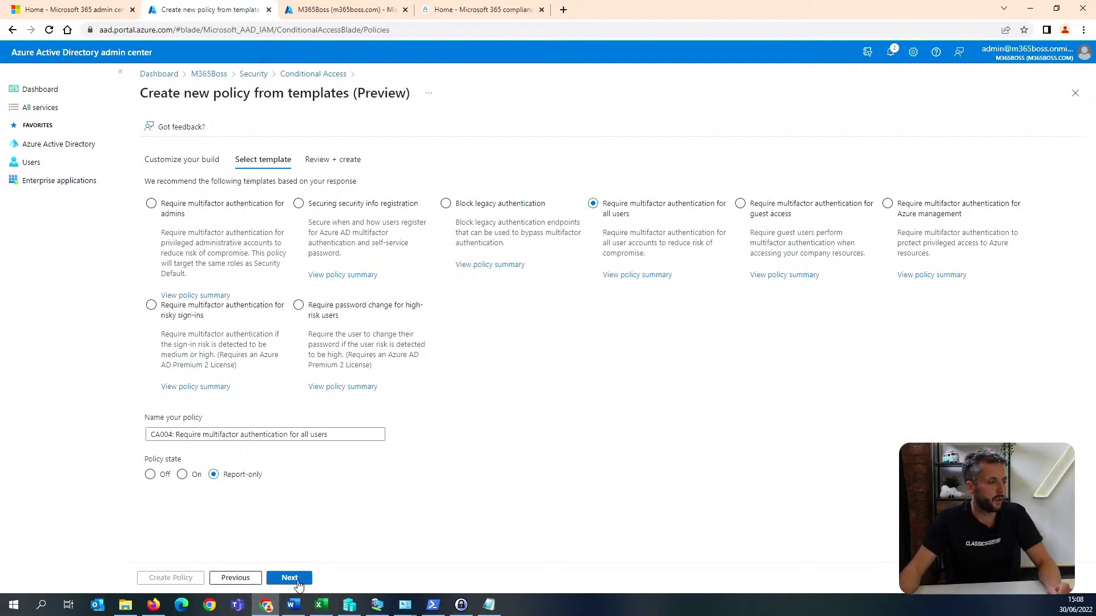
left_click(181, 474)
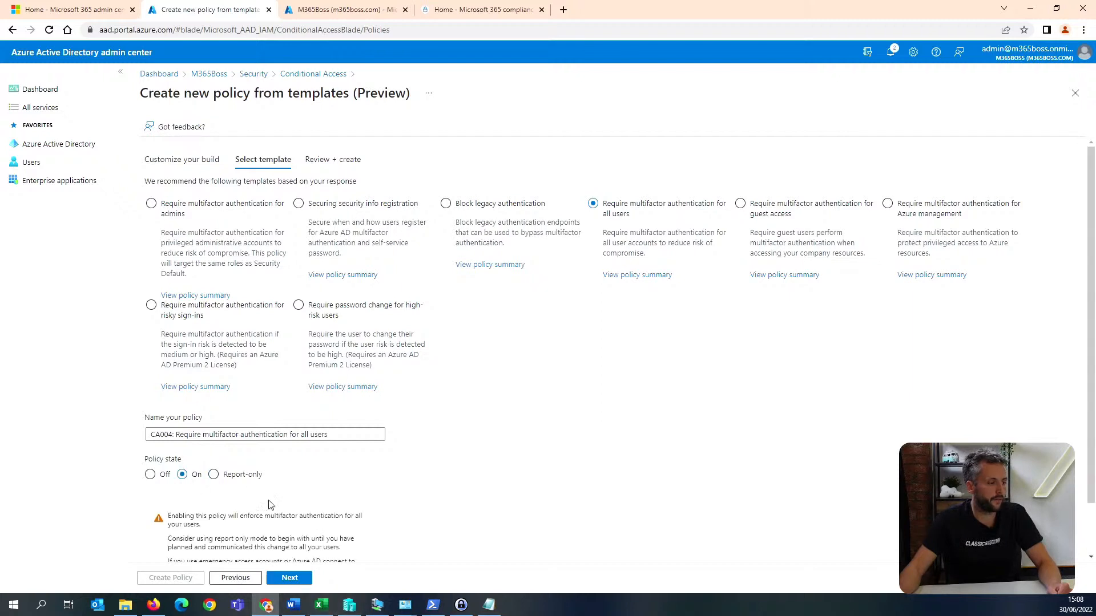
scroll(262, 499, "down", 1)
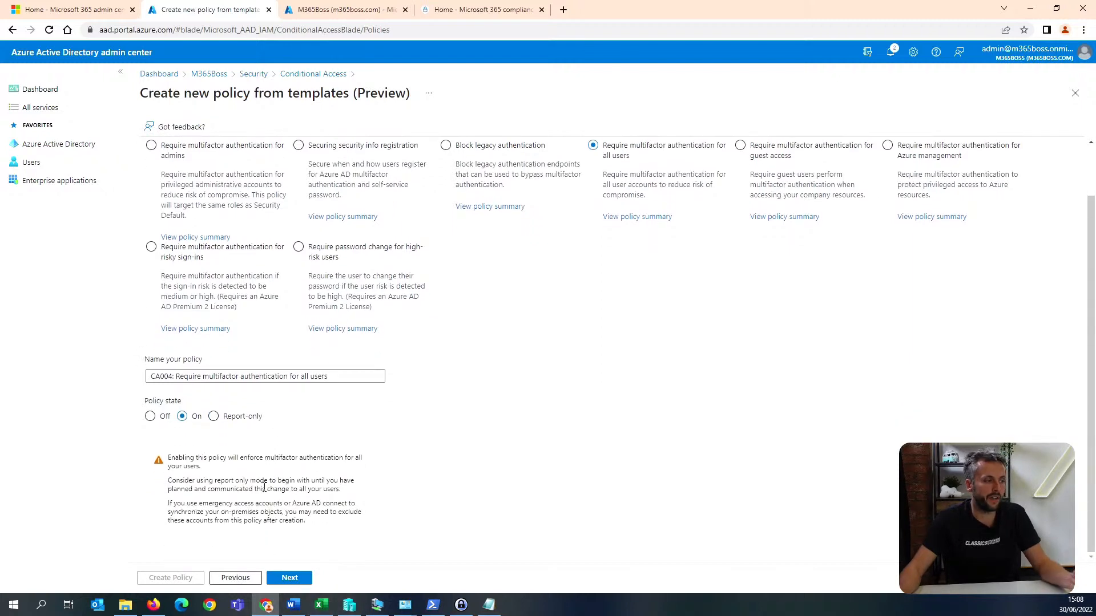
left_click(297, 578)
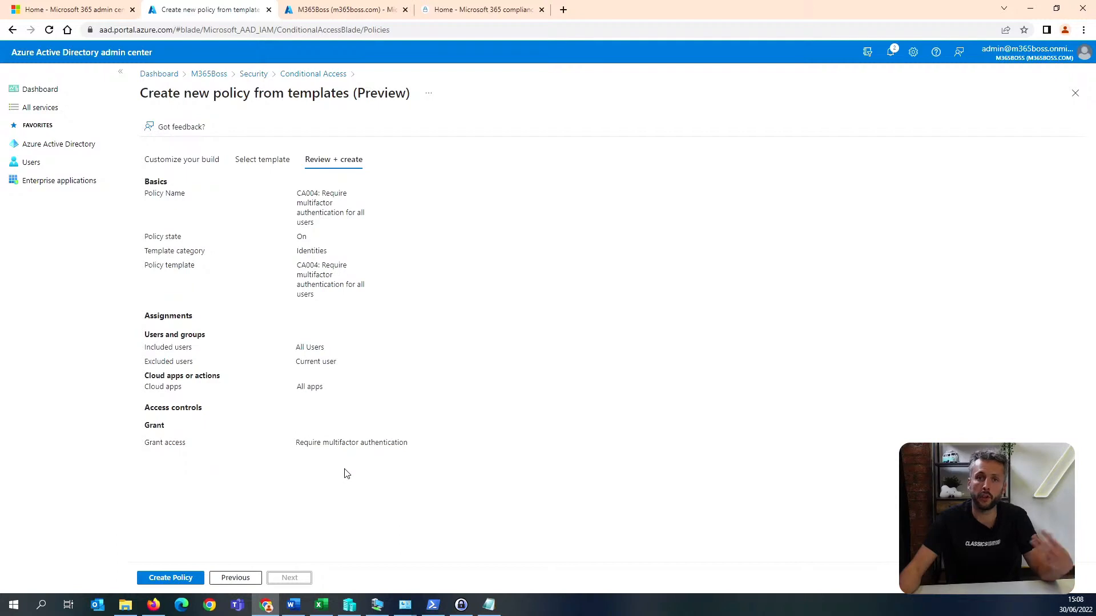
left_click(183, 578)
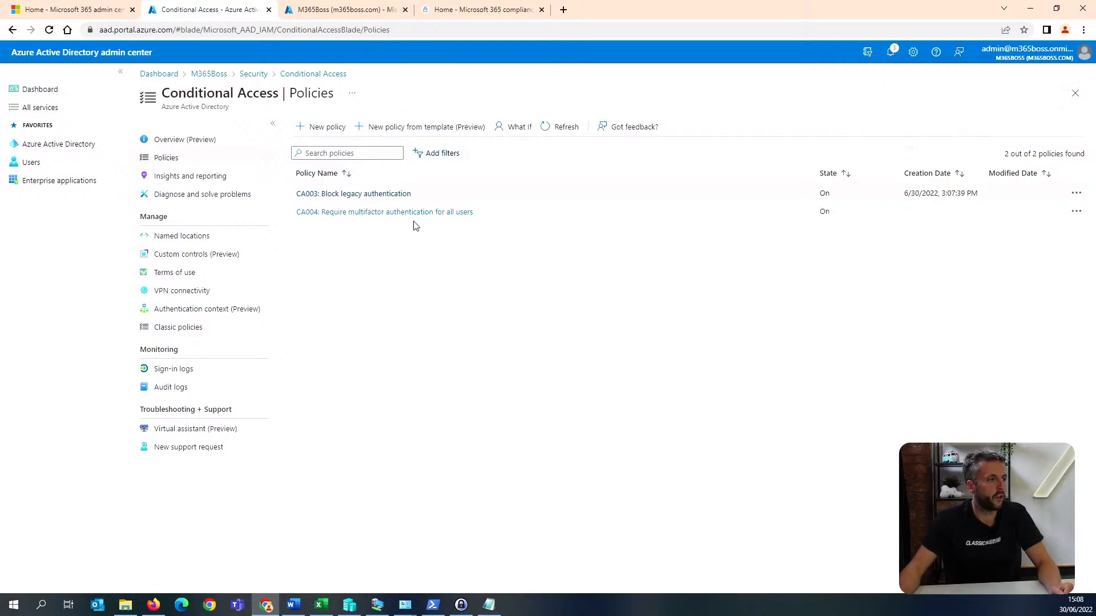
Open the directory's device settings and check the multifactor authentication requirement for registering or joining devices.
left_click(80, 145)
left_click(174, 326)
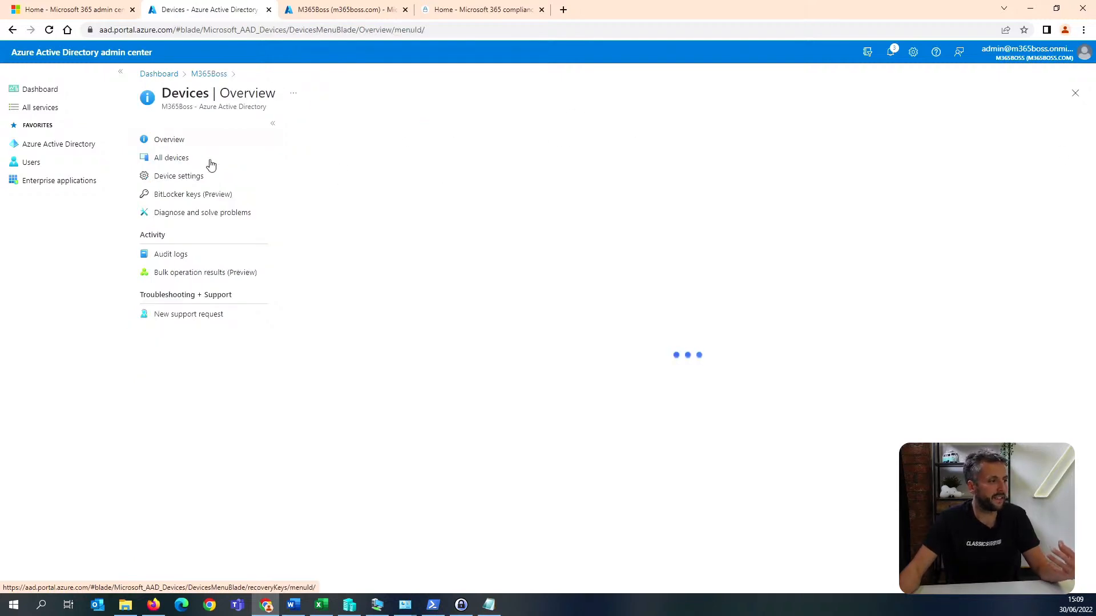
left_click(203, 177)
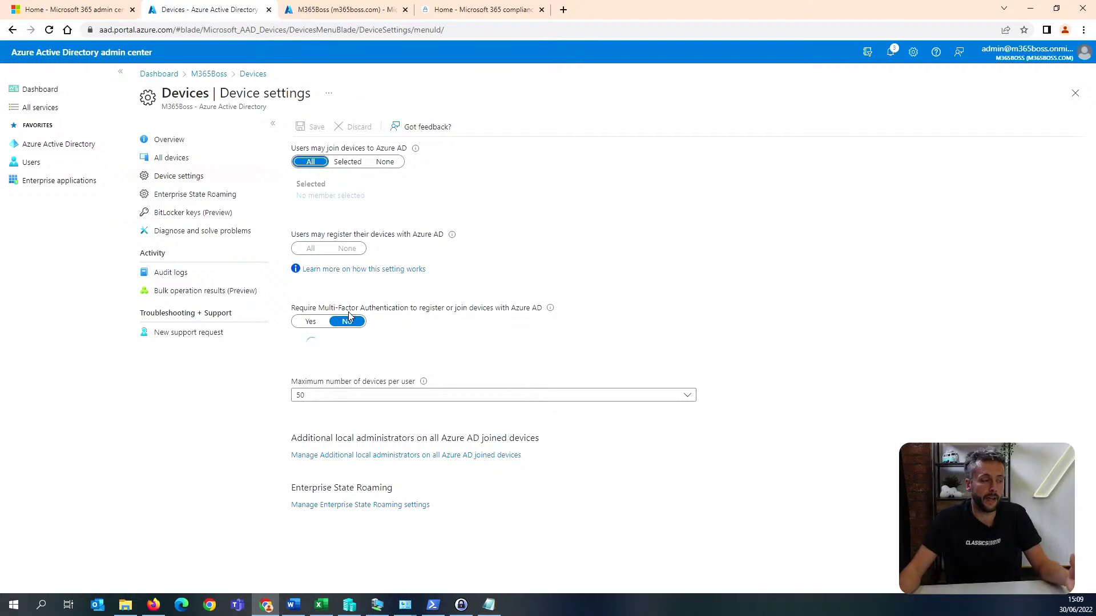
Go back from the device settings to the Conditional Access policies under the directory's security settings.
left_click(85, 143)
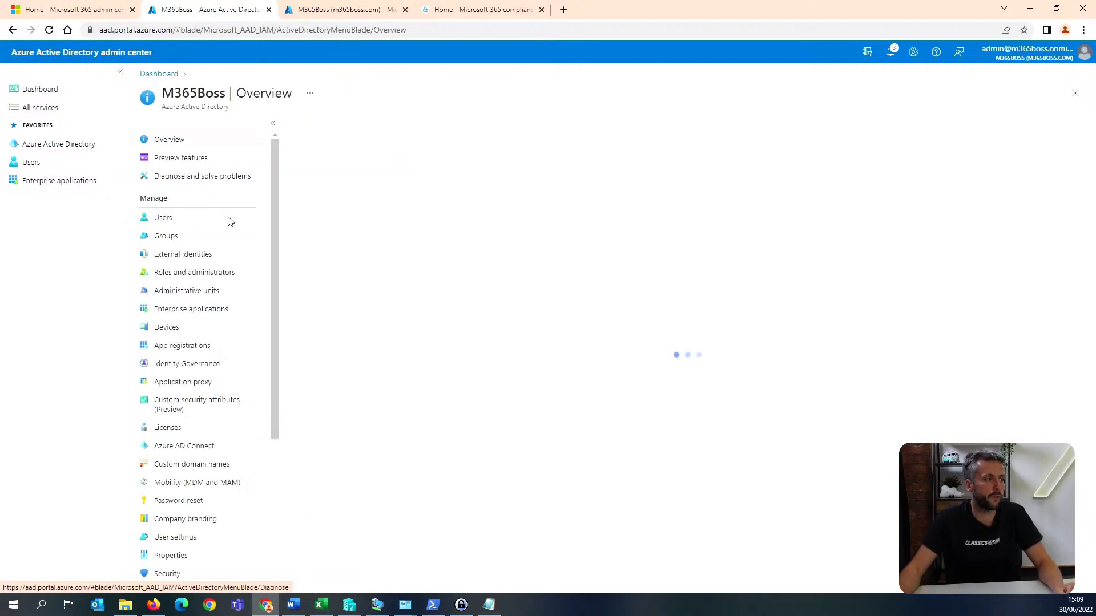
scroll(215, 499, "down", 1)
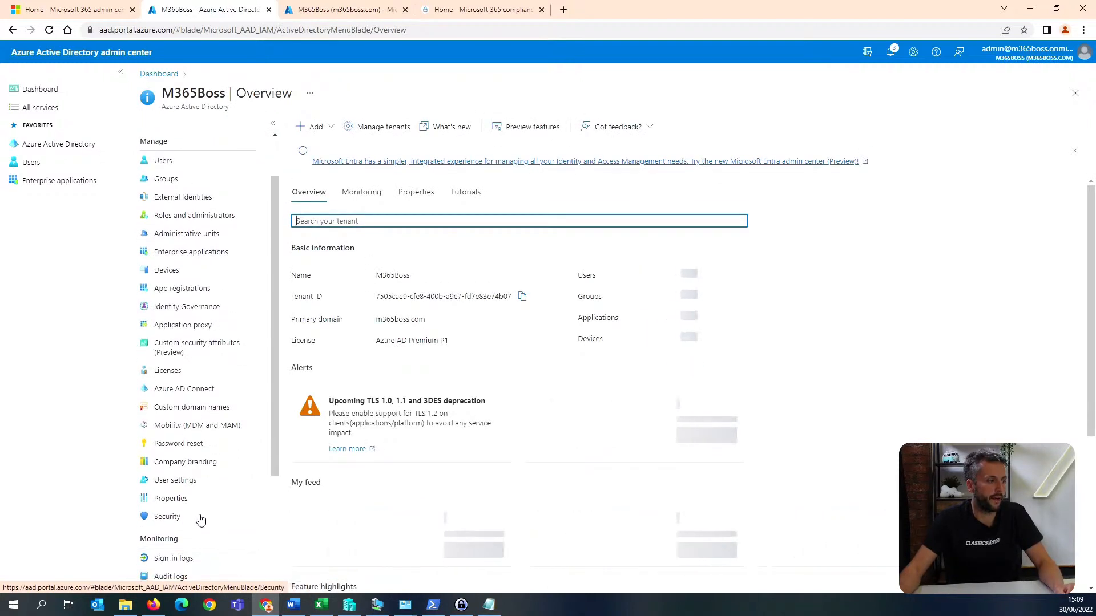
left_click(201, 517)
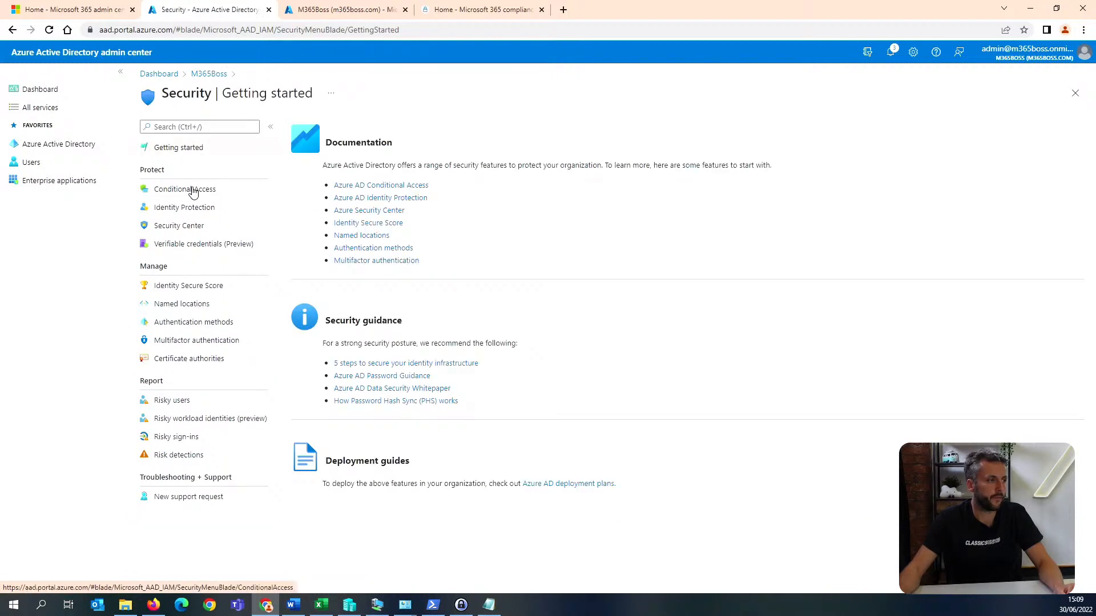
left_click(192, 189)
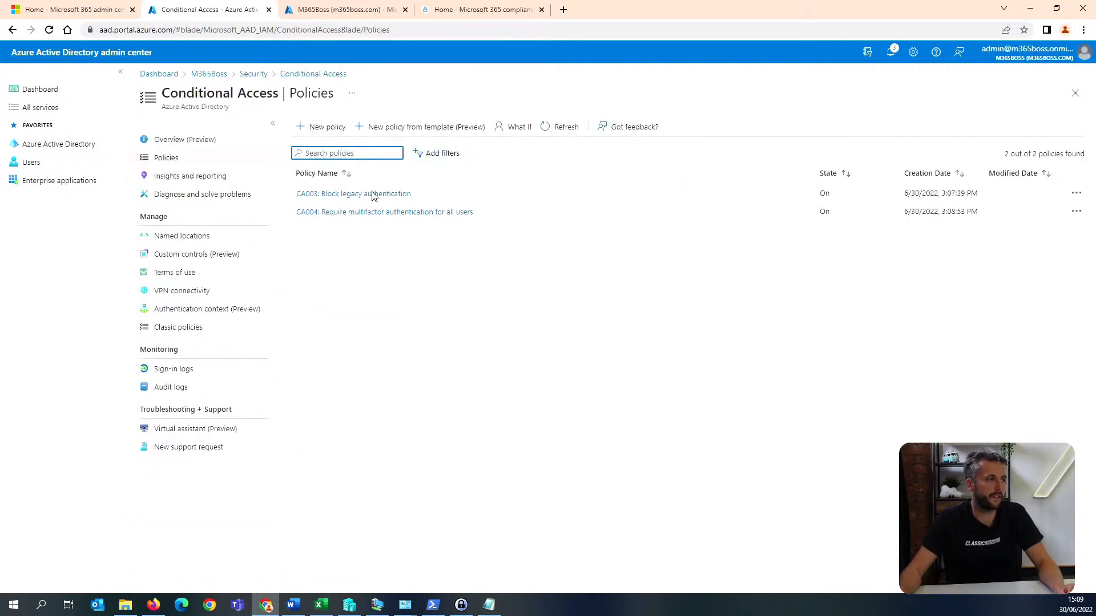
Examine the Identities and Devices policy templates for one covering device registration, and return to the policy list without creating a policy.
left_click(428, 128)
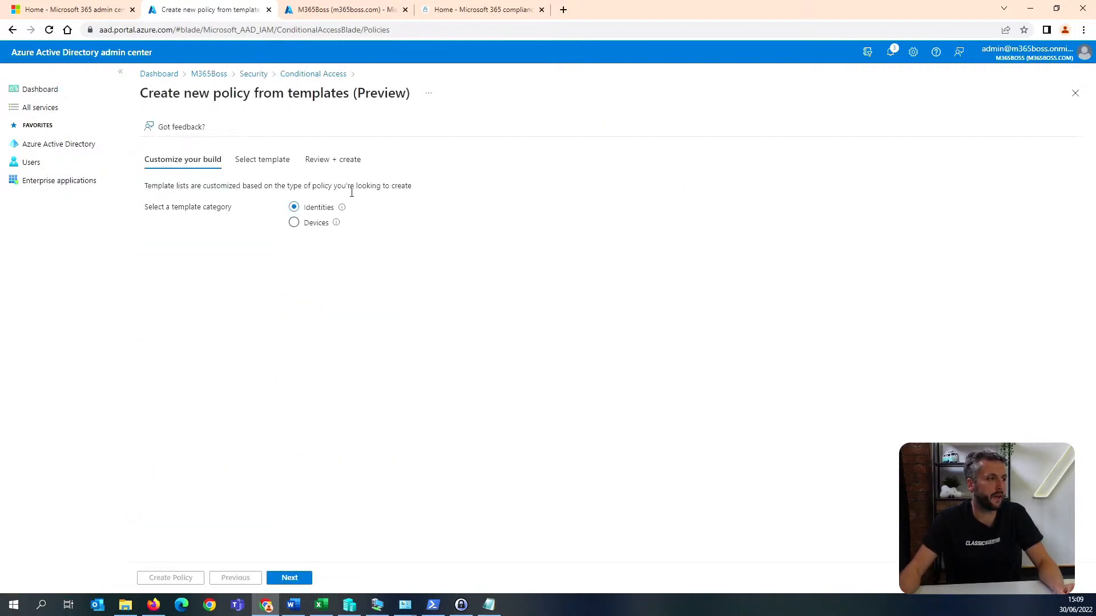
left_click(290, 577)
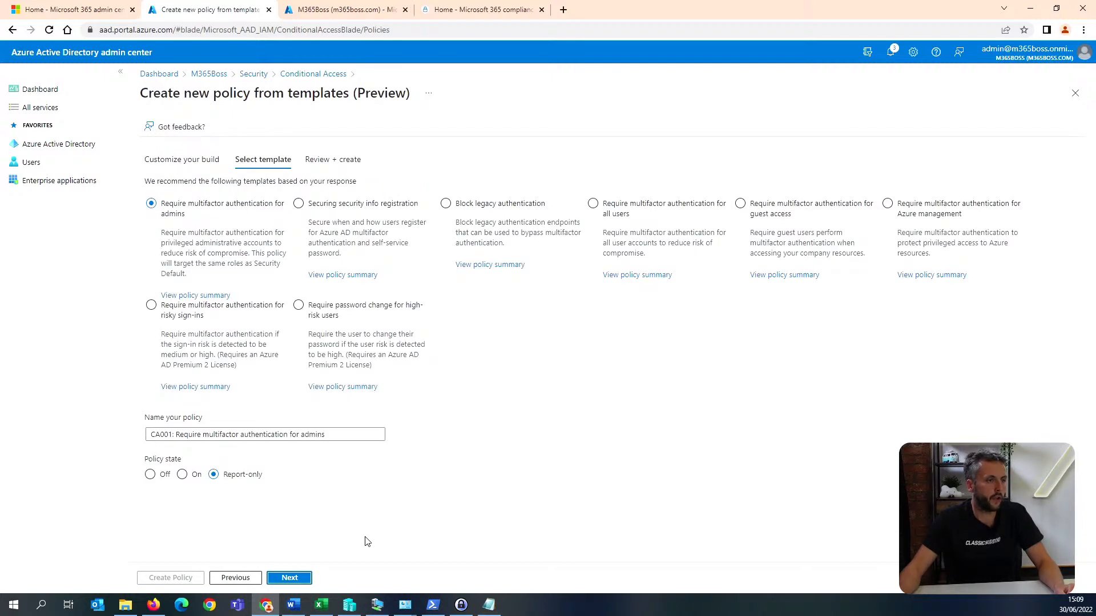
left_click(255, 578)
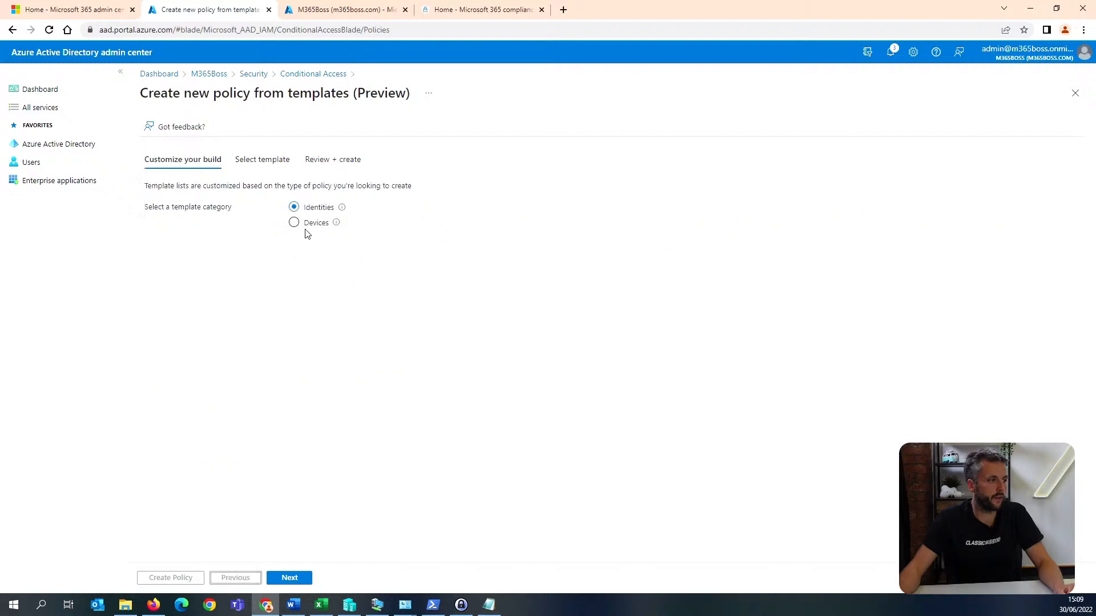
left_click(294, 222)
left_click(298, 582)
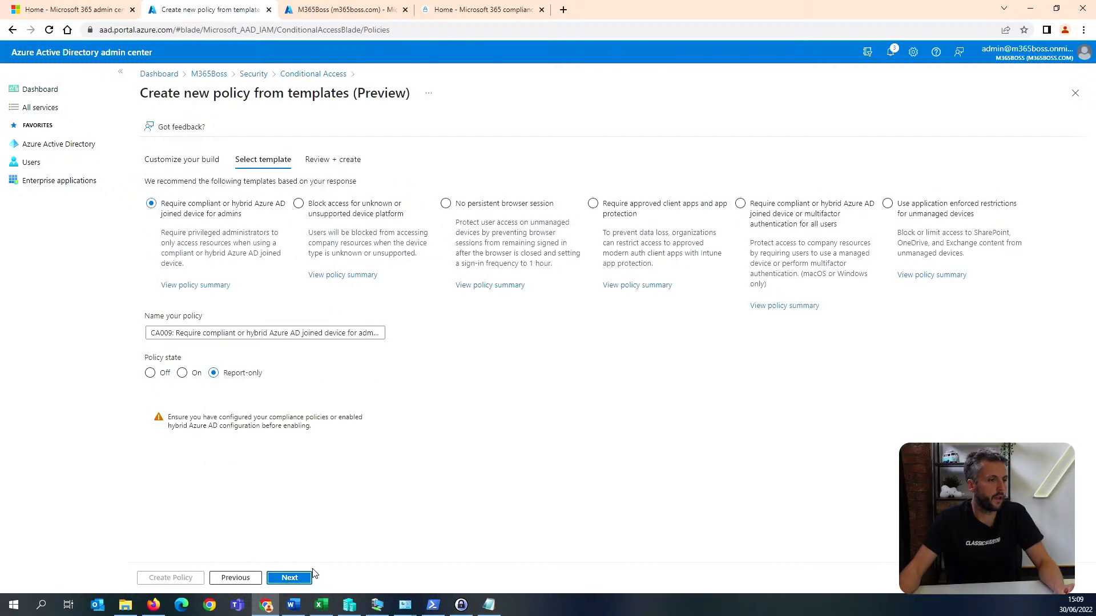
left_click(238, 581)
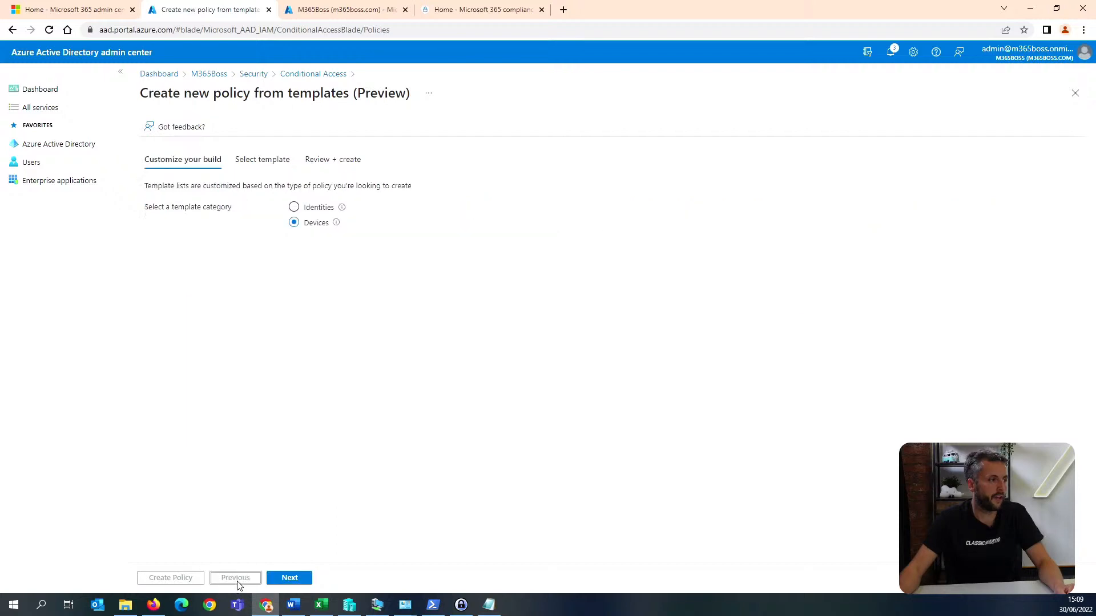
left_click(313, 207)
left_click(279, 578)
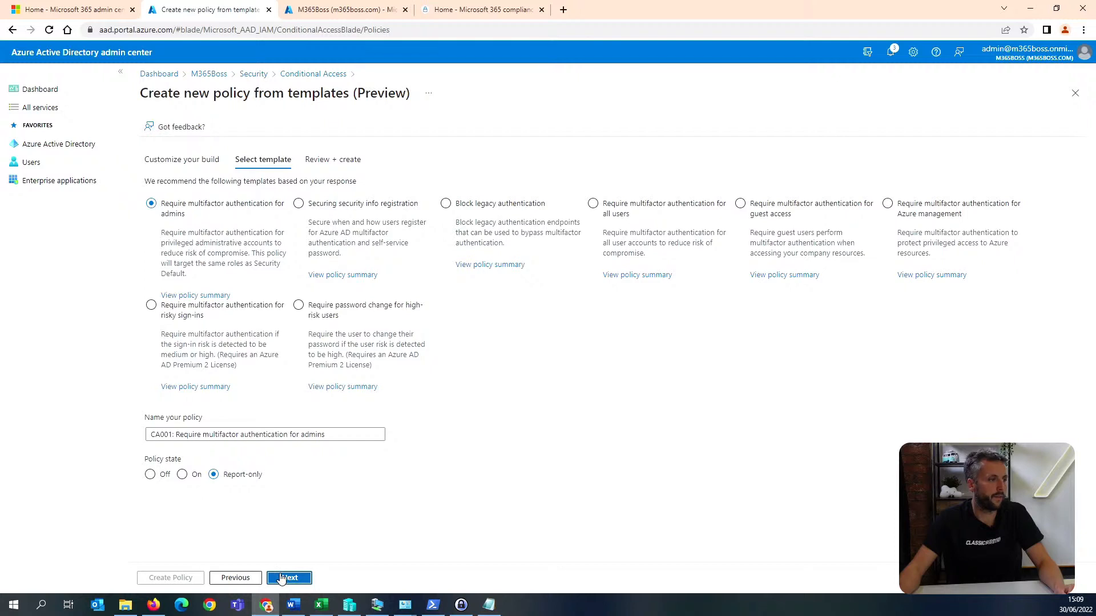
left_click(279, 76)
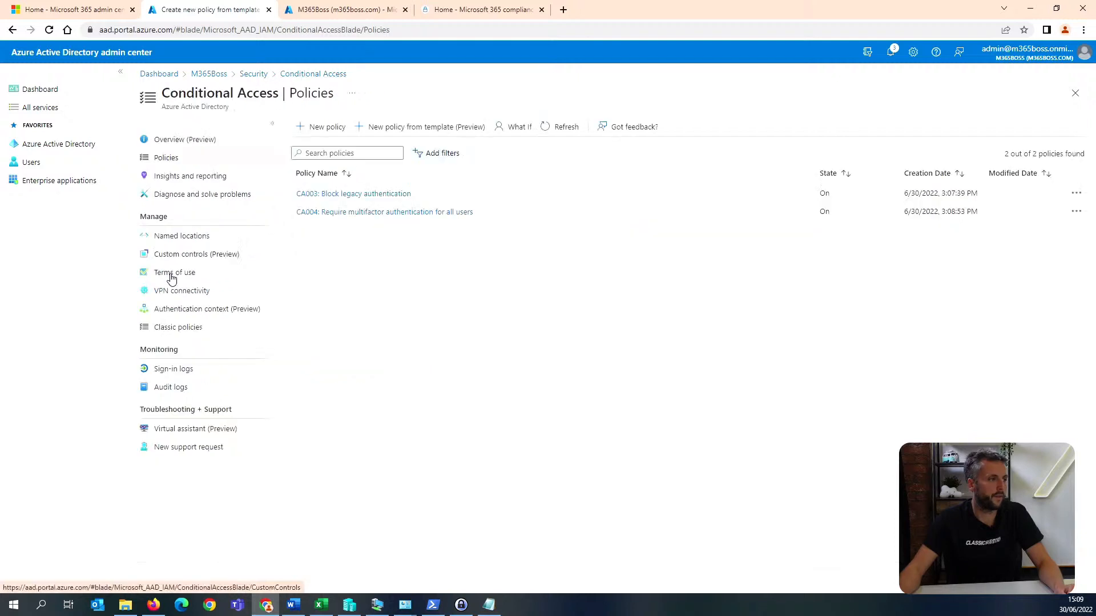
Start a new blank Conditional Access policy that includes all users and applies to the user action Register or join devices.
left_click(317, 122)
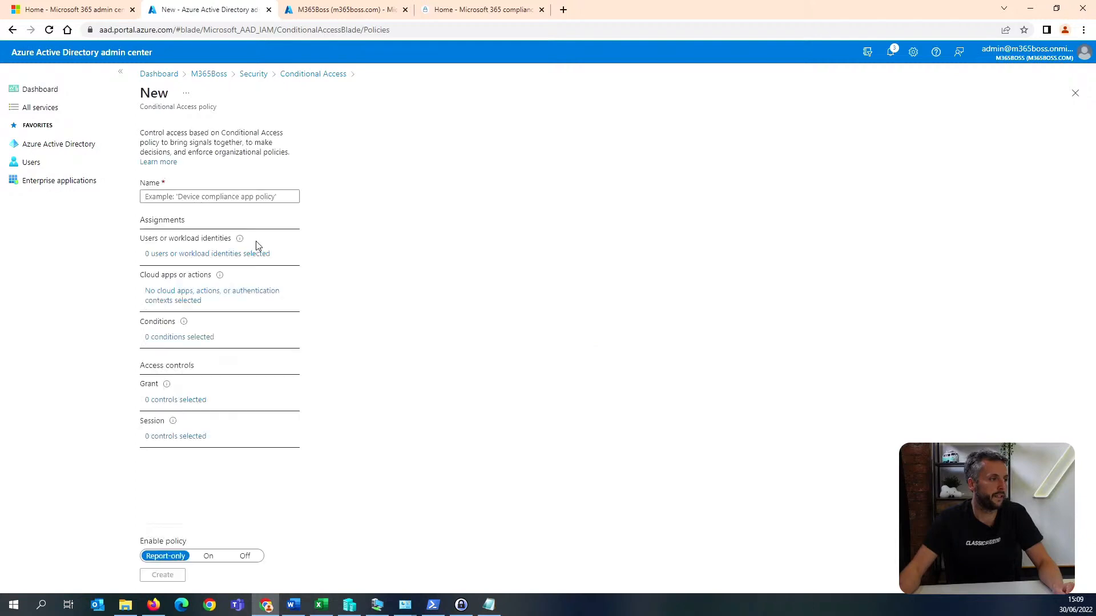
left_click(207, 253)
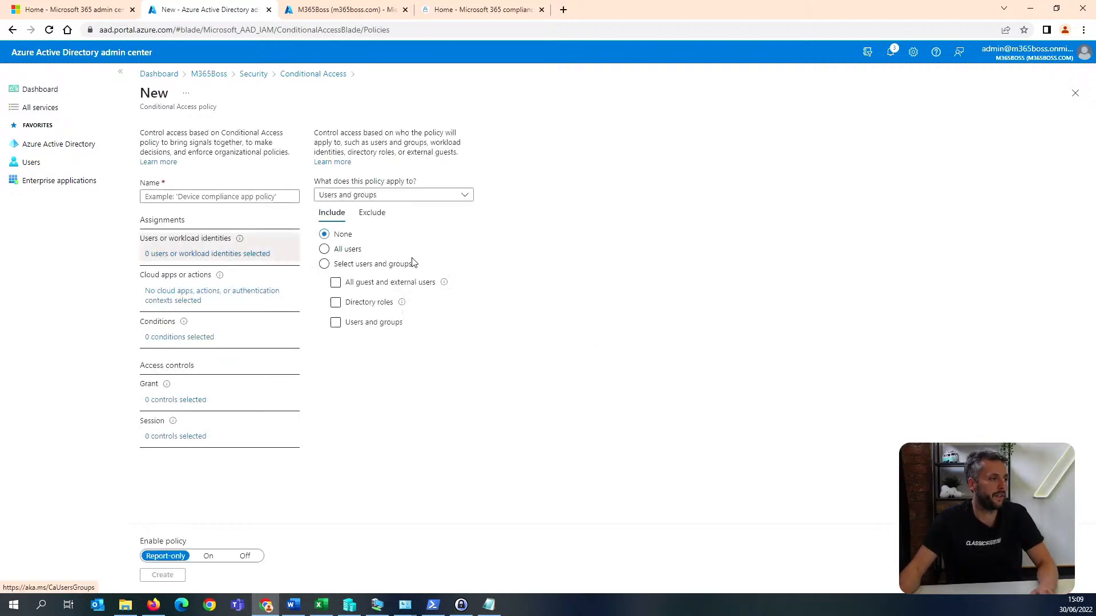
left_click(344, 249)
left_click(208, 296)
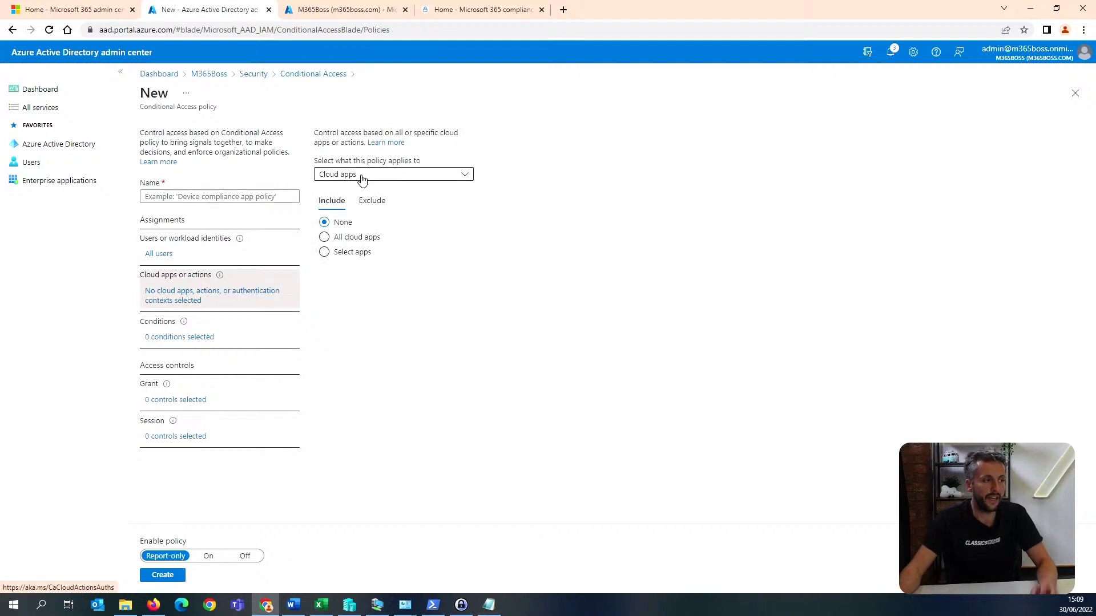
left_click(361, 178)
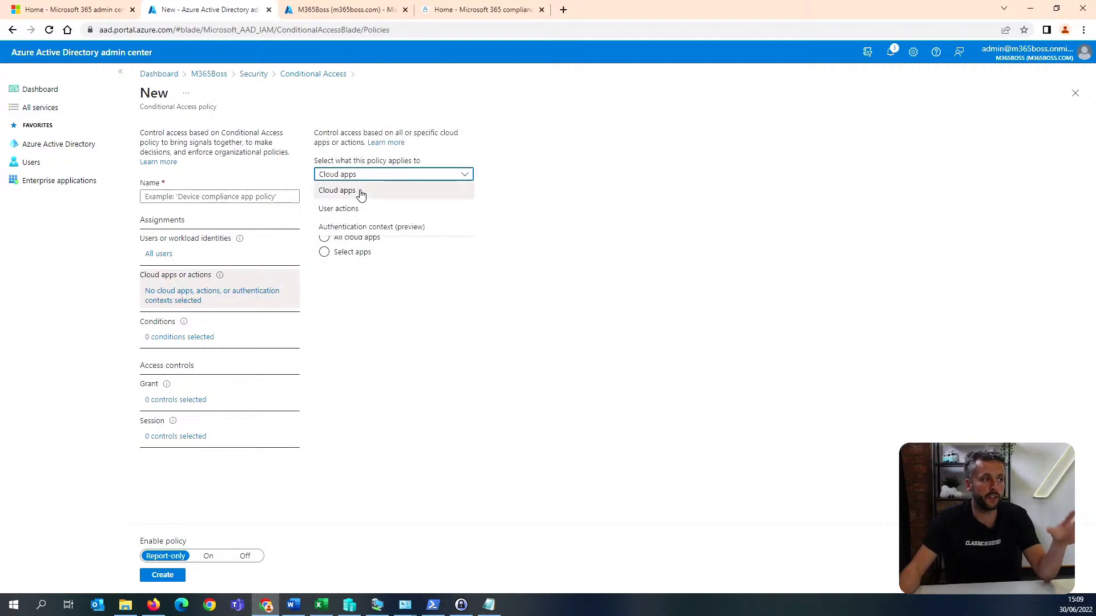
left_click(359, 208)
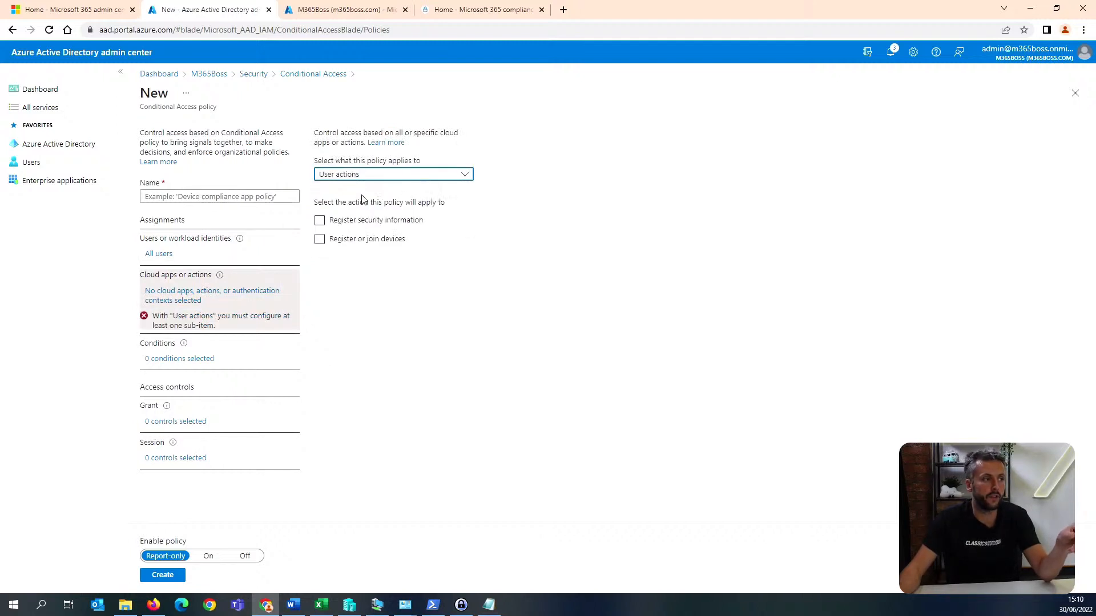
left_click(370, 239)
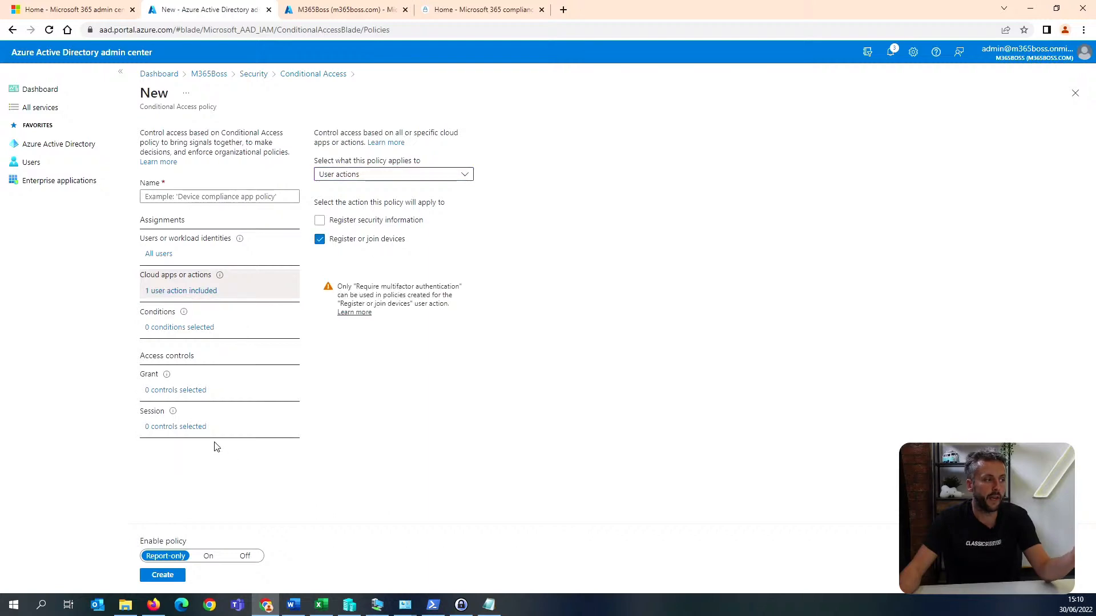
Set the device registration policy's grant control to grant access with Require multifactor authentication.
left_click(199, 389)
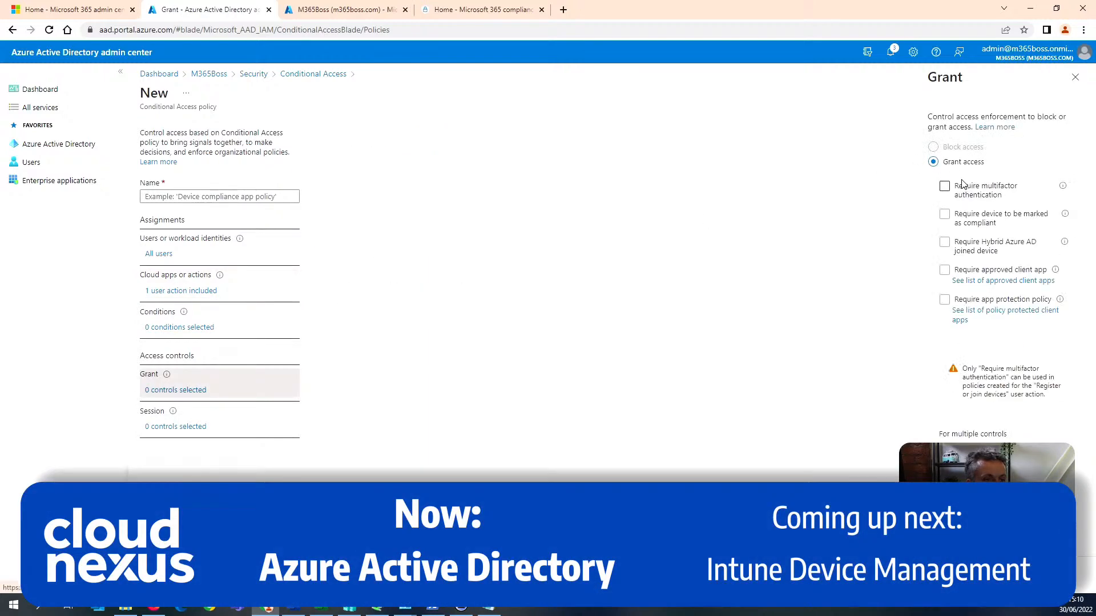
left_click(944, 187)
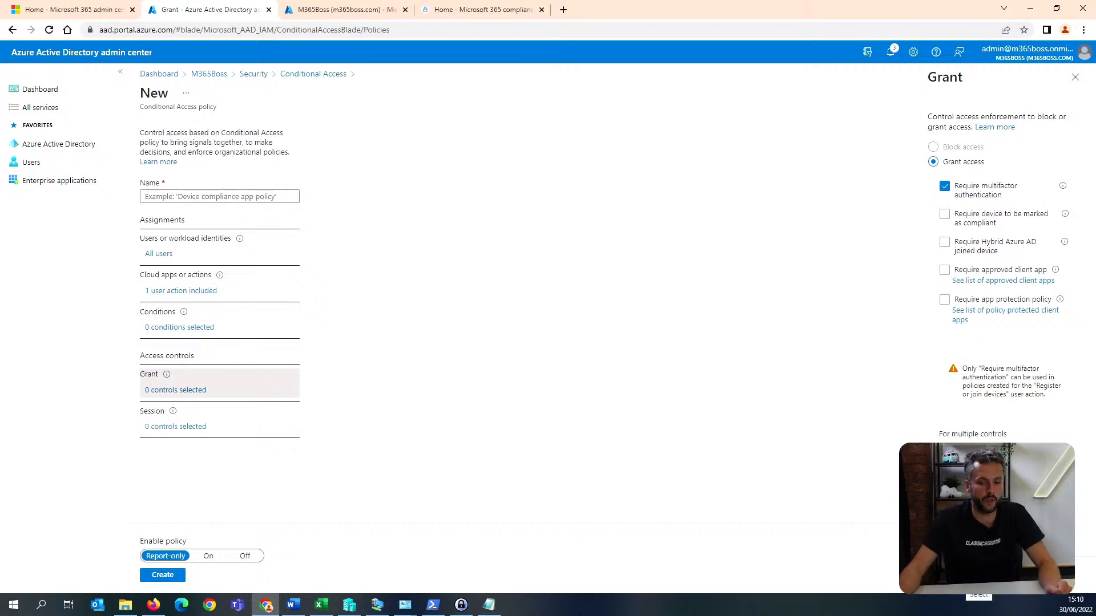
left_click(961, 581)
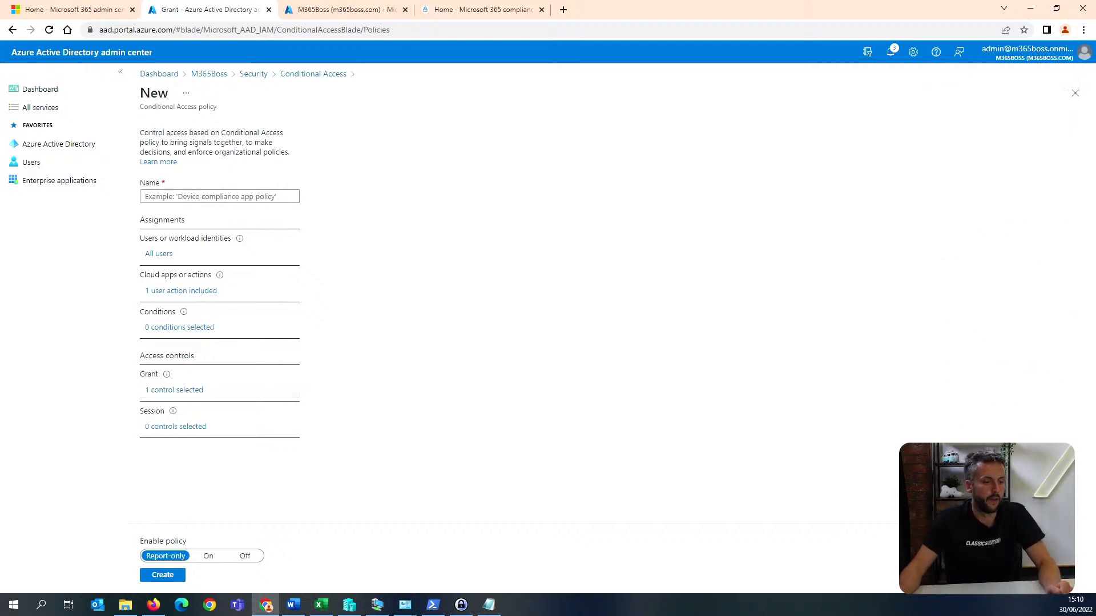
Set the policy to On, name it "Reuqire MFA for join" and create it.
left_click(209, 557)
left_click(165, 578)
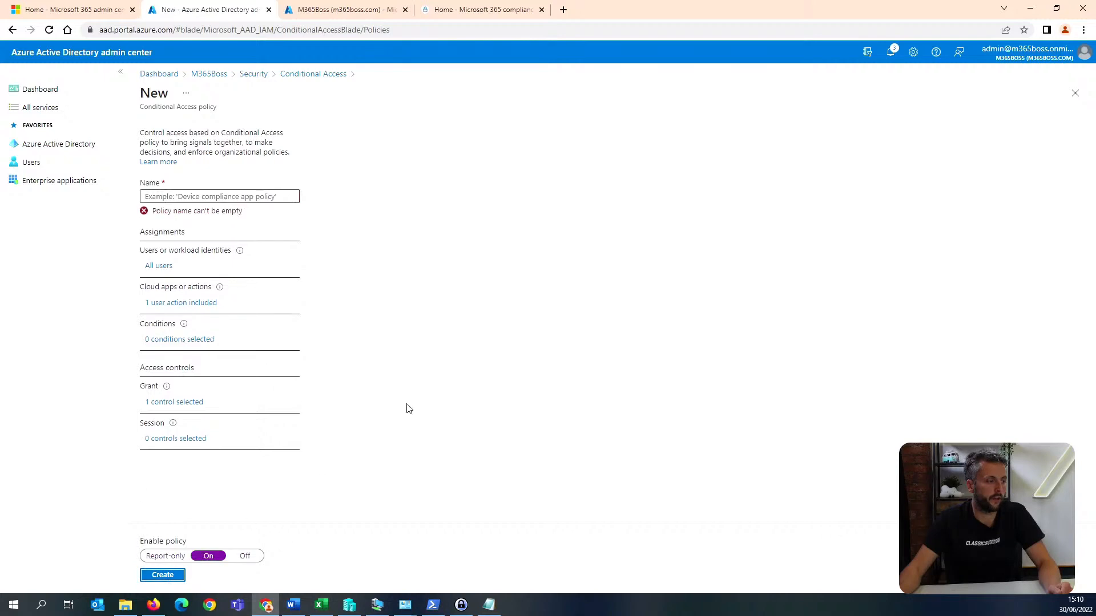
left_click(212, 194)
type("Reuqire MFA for join")
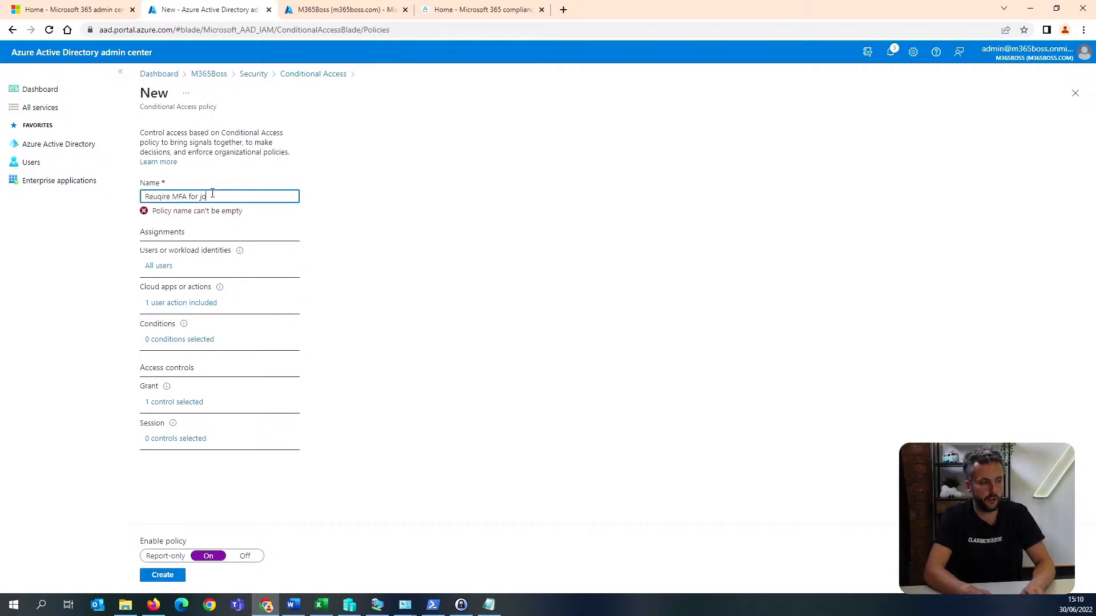
left_click(155, 575)
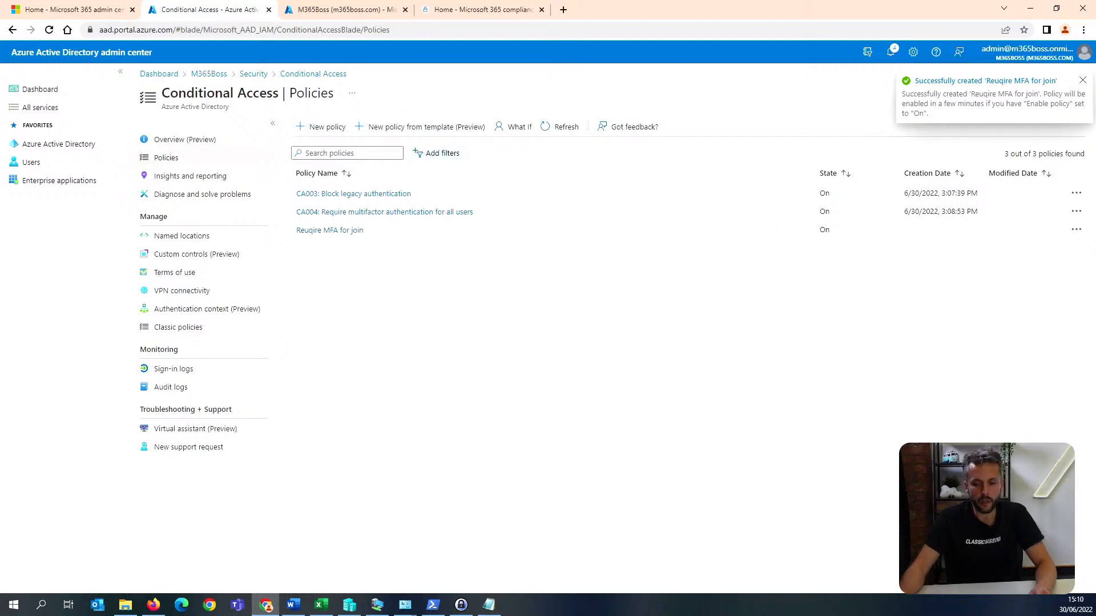
key("alt+Tab")
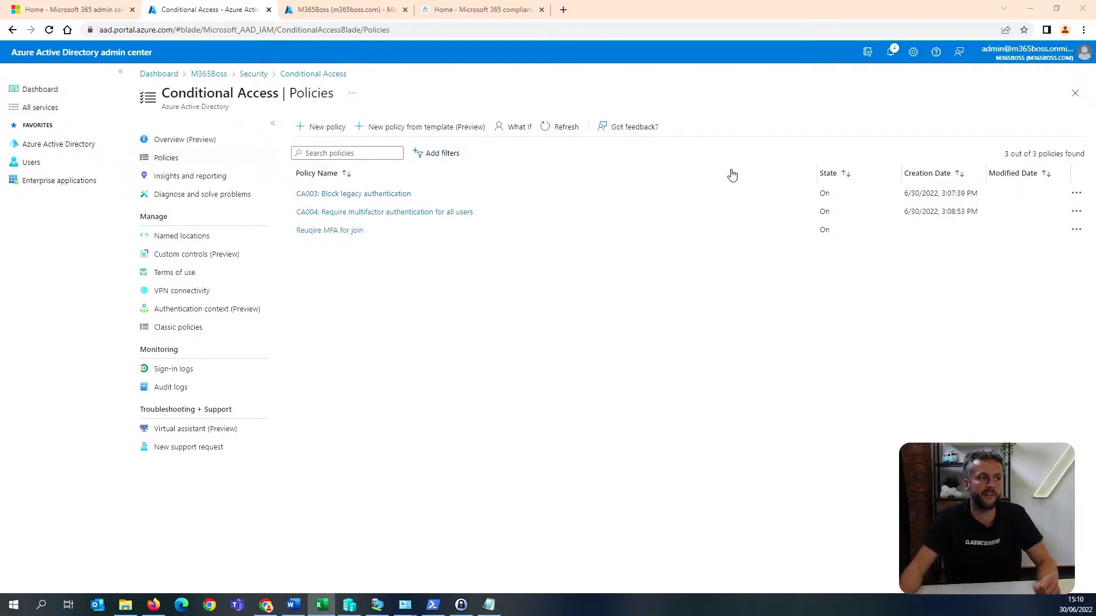
Start another blank Conditional Access policy and name it "block unsupported devices".
left_click(334, 132)
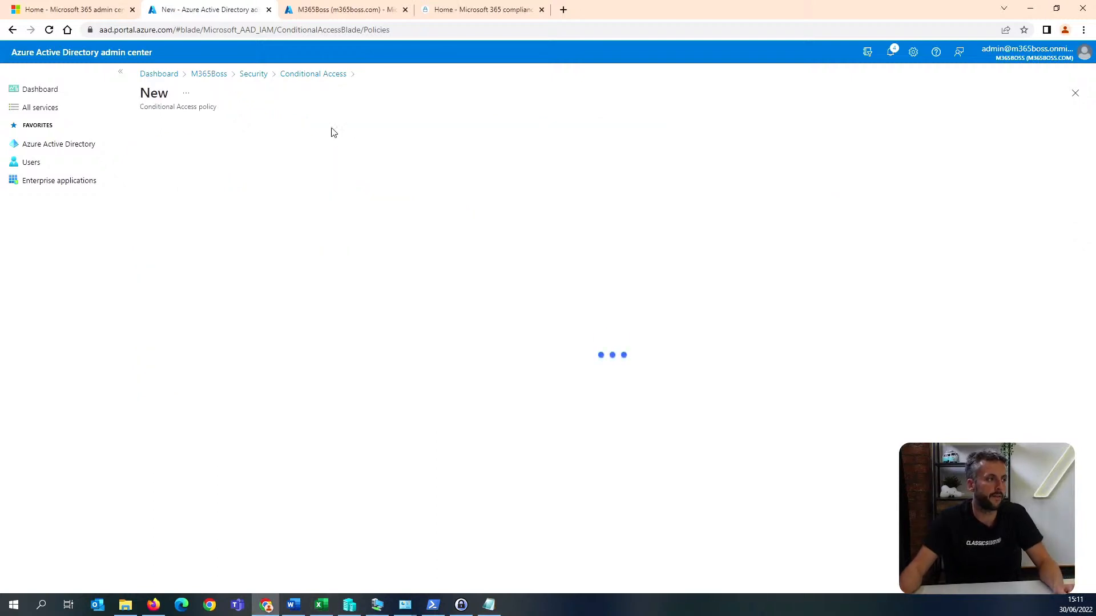
left_click(256, 196)
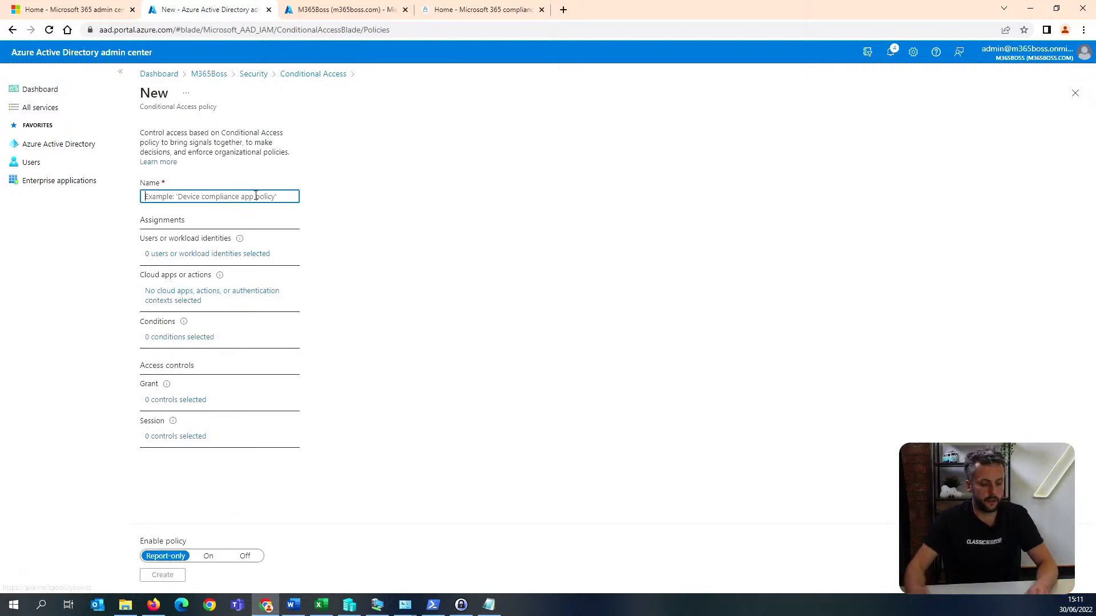
type("block unsu")
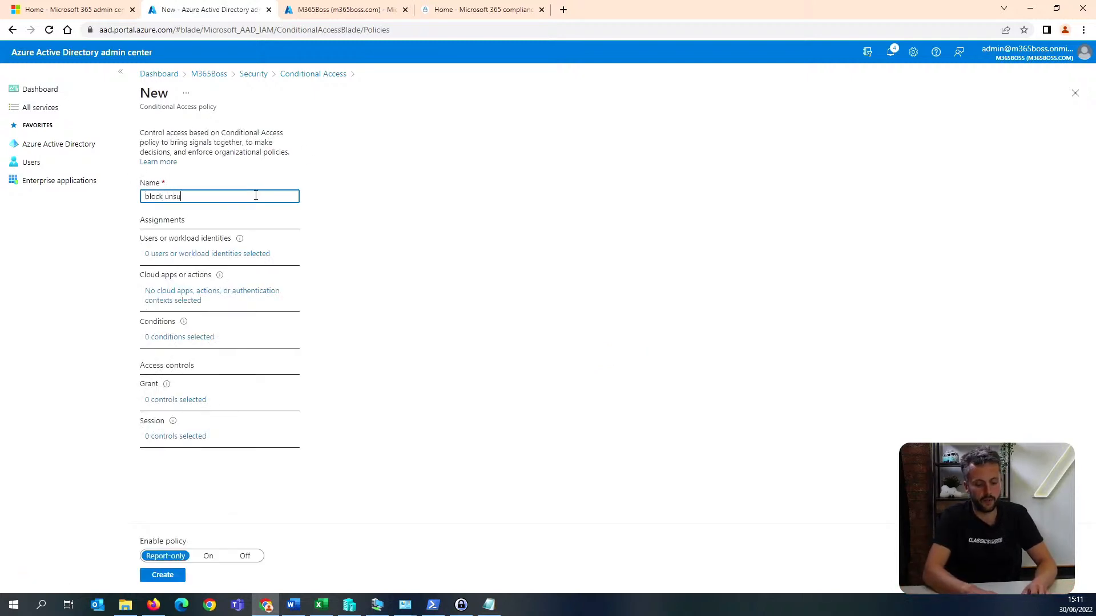
type("pported devices")
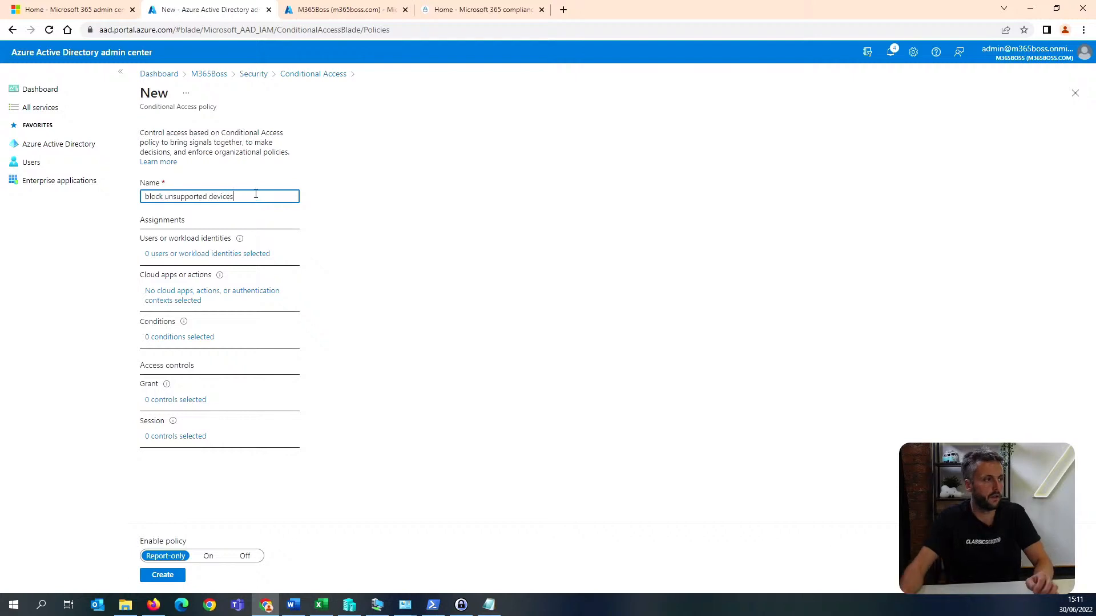
Assign the policy to all users and all cloud apps.
left_click(229, 253)
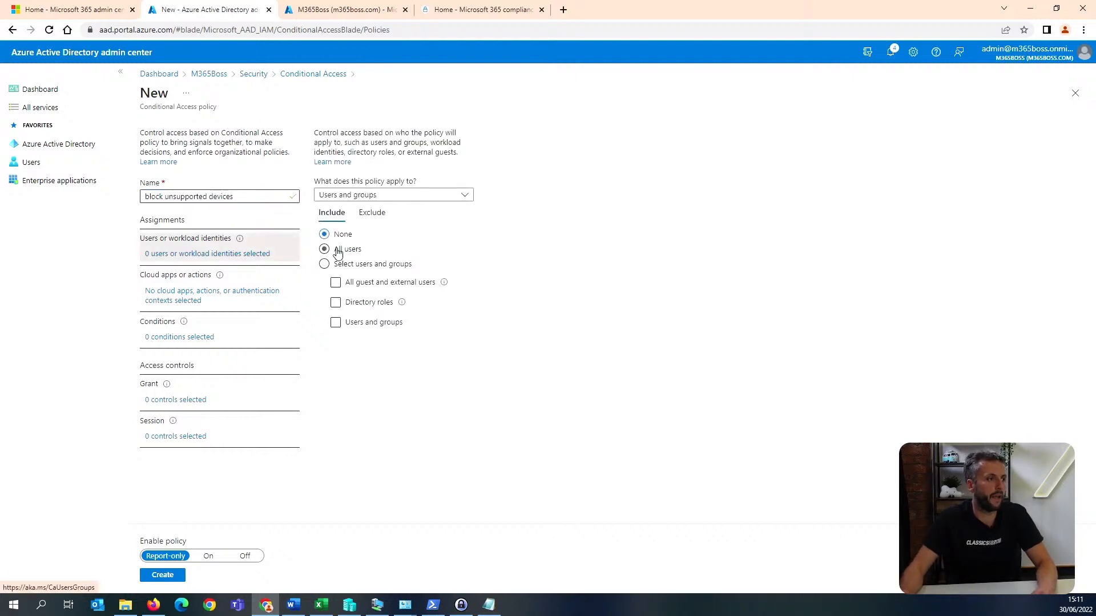
left_click(341, 249)
left_click(212, 296)
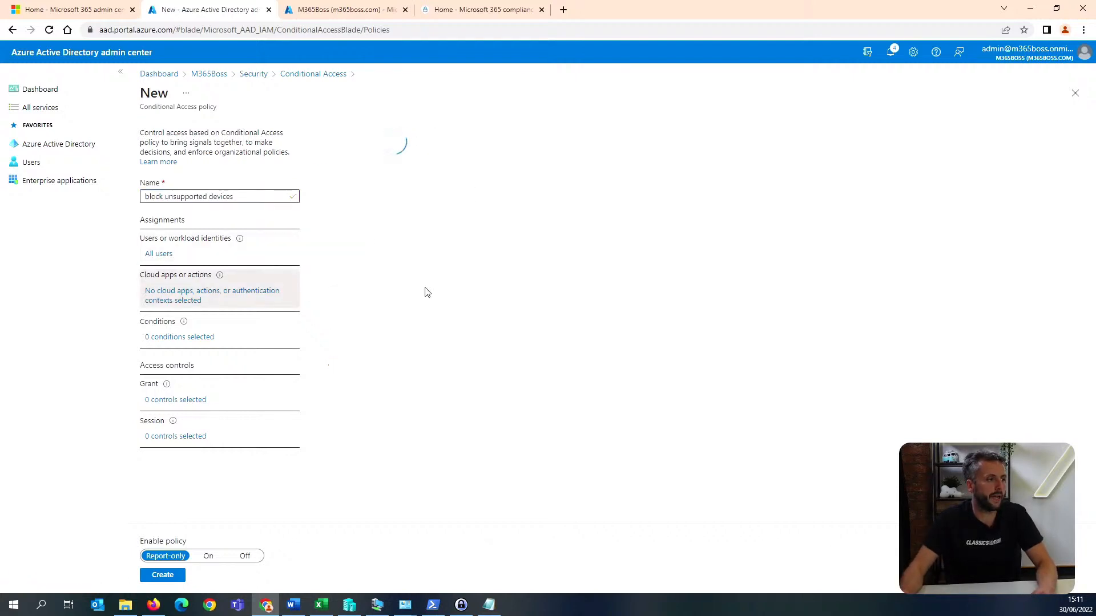
left_click(357, 239)
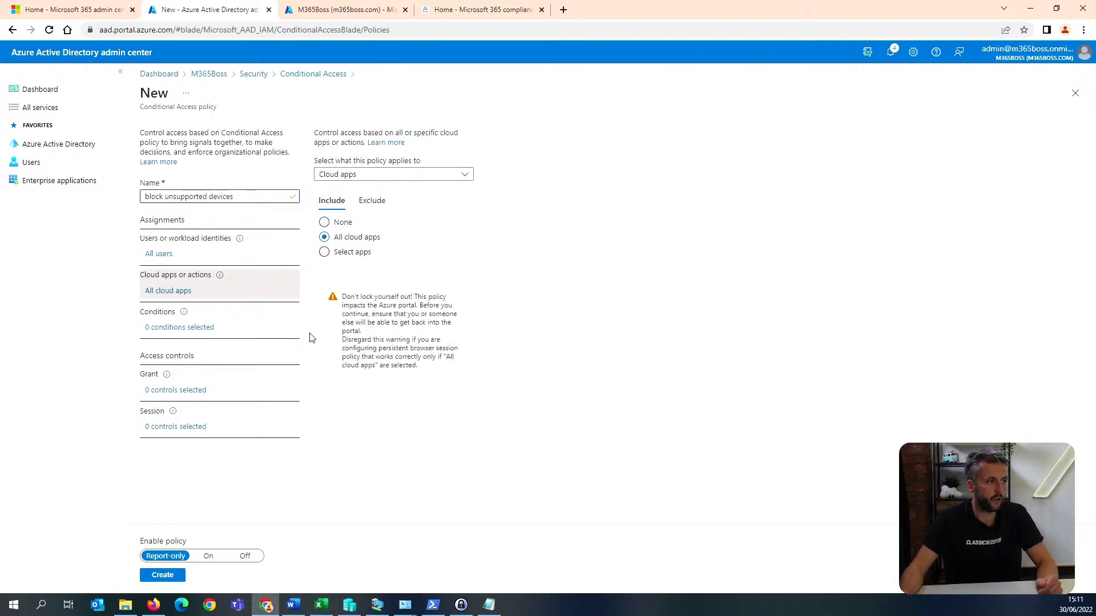
Configure the device platforms condition to exclude Android, iOS, Windows and macOS.
left_click(180, 329)
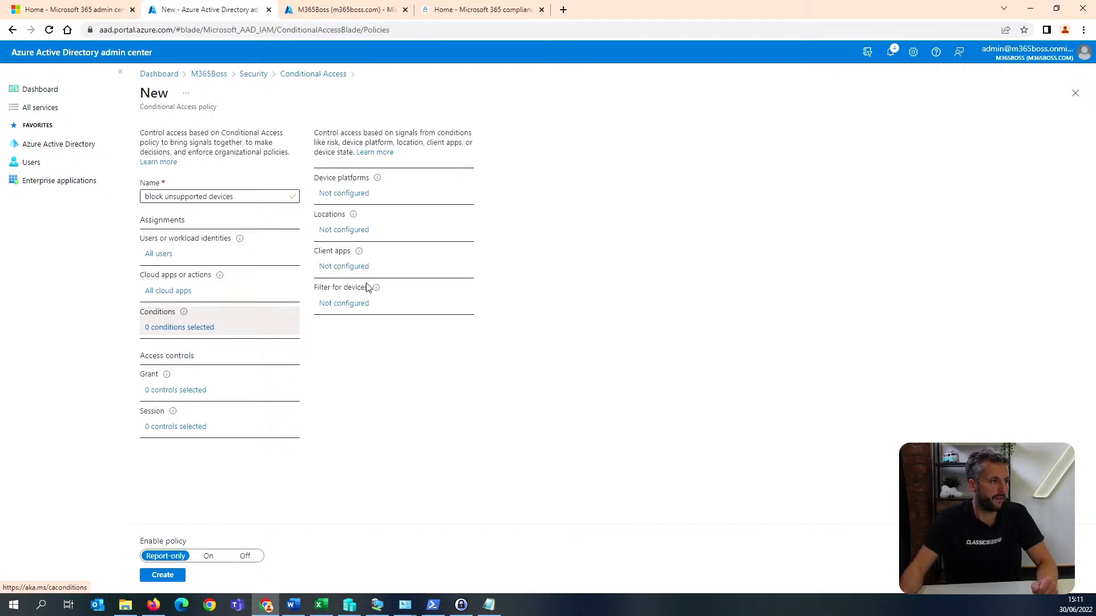
left_click(344, 193)
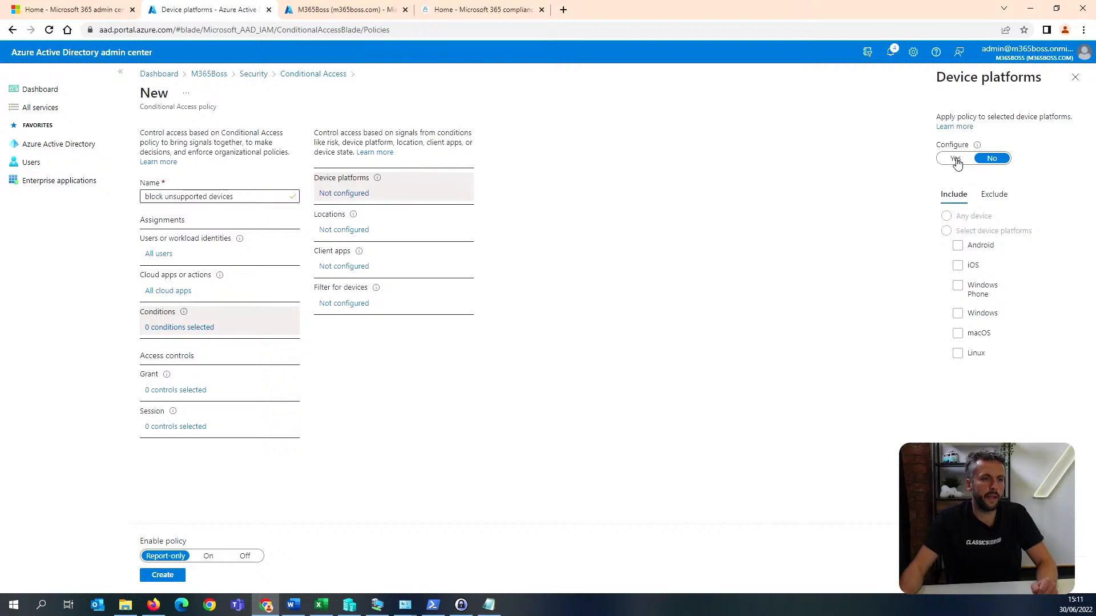
left_click(955, 160)
left_click(996, 197)
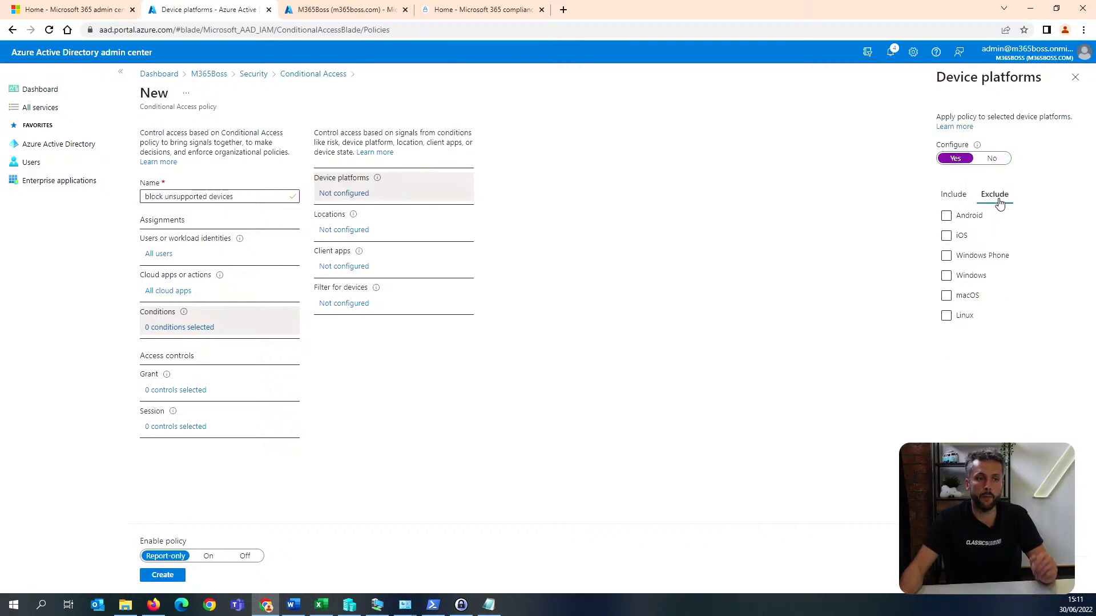
left_click(959, 217)
left_click(959, 217)
left_click(961, 236)
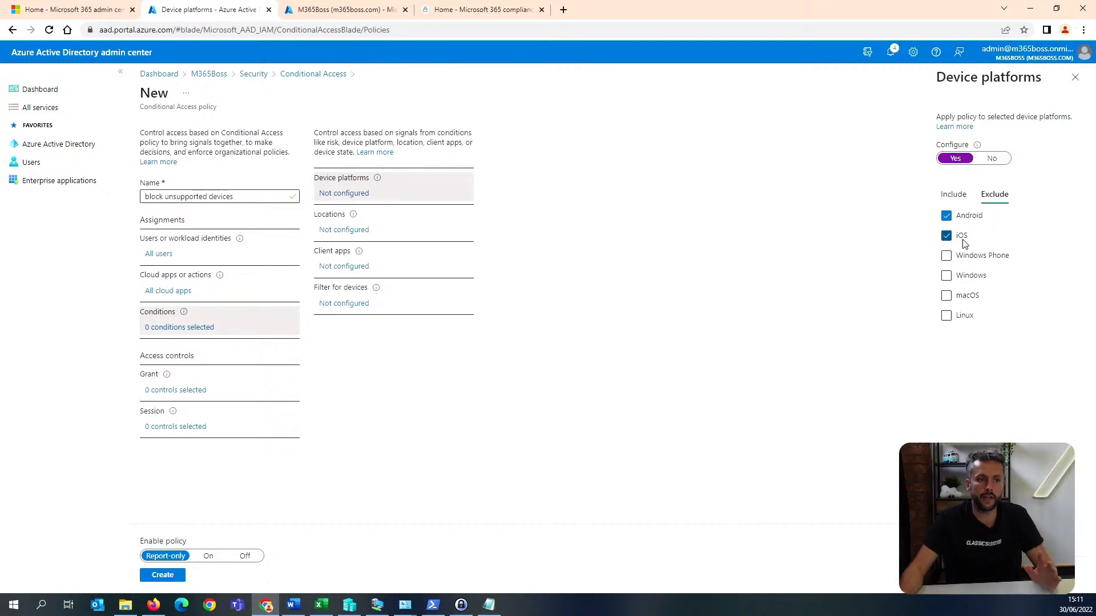
left_click(971, 276)
left_click(969, 297)
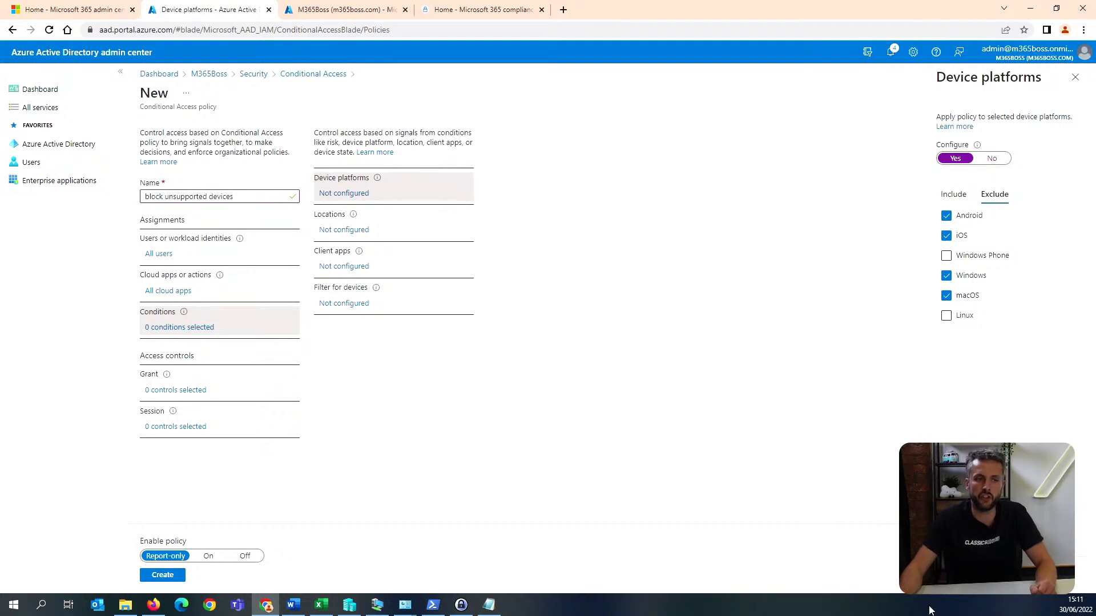
left_click(959, 576)
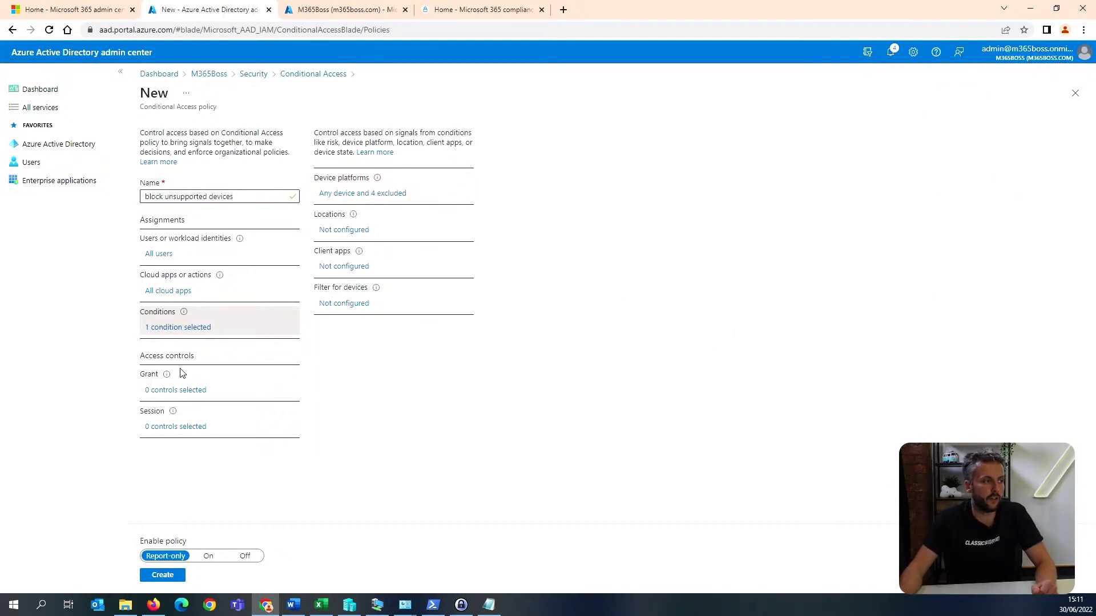
left_click(187, 393)
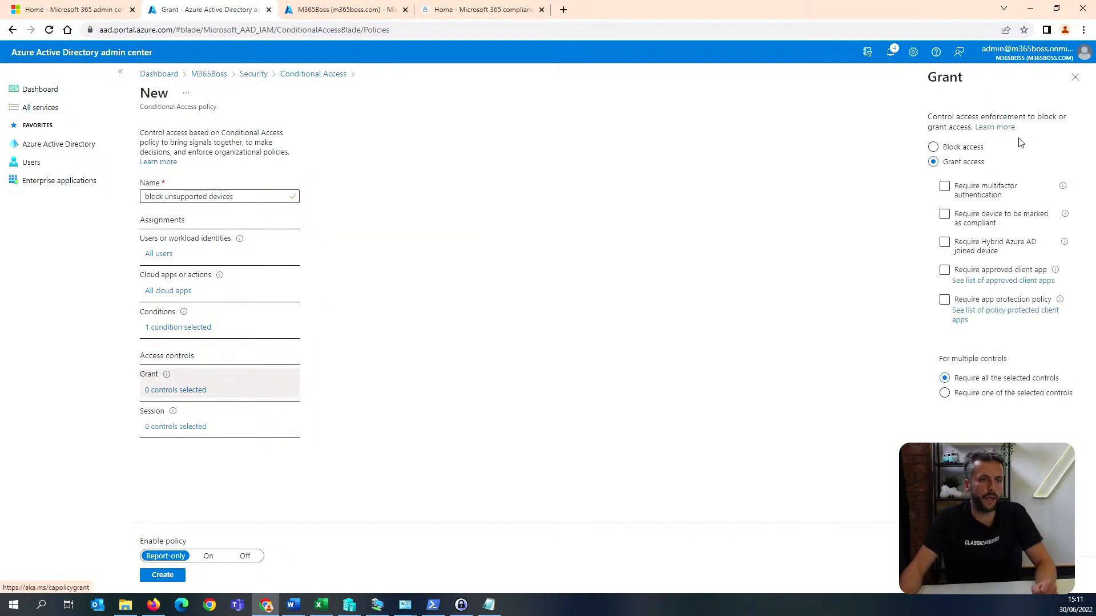
left_click(973, 149)
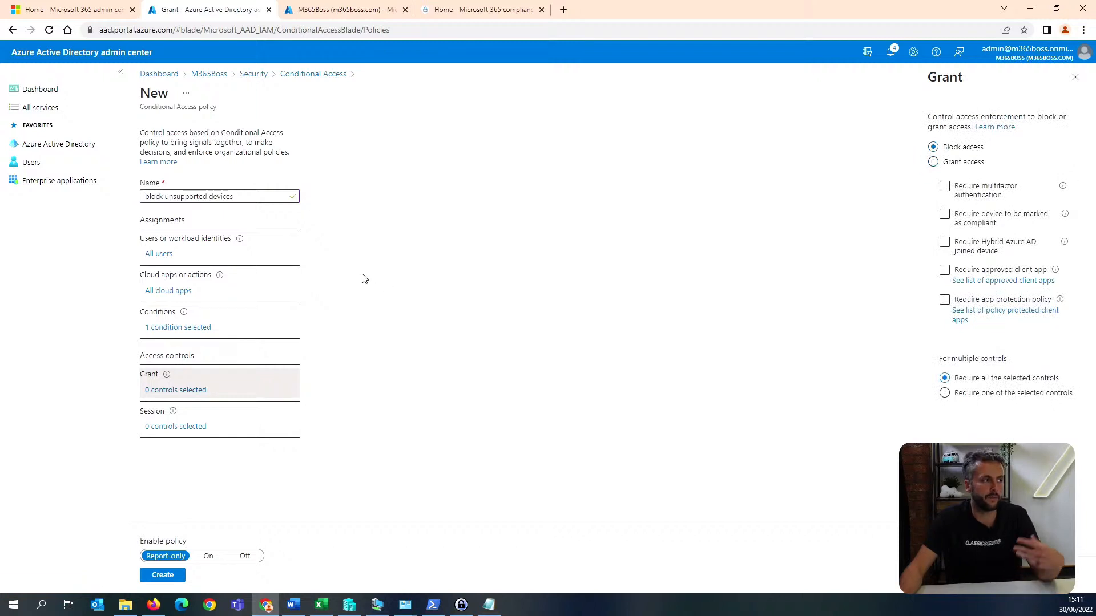
left_click(180, 292)
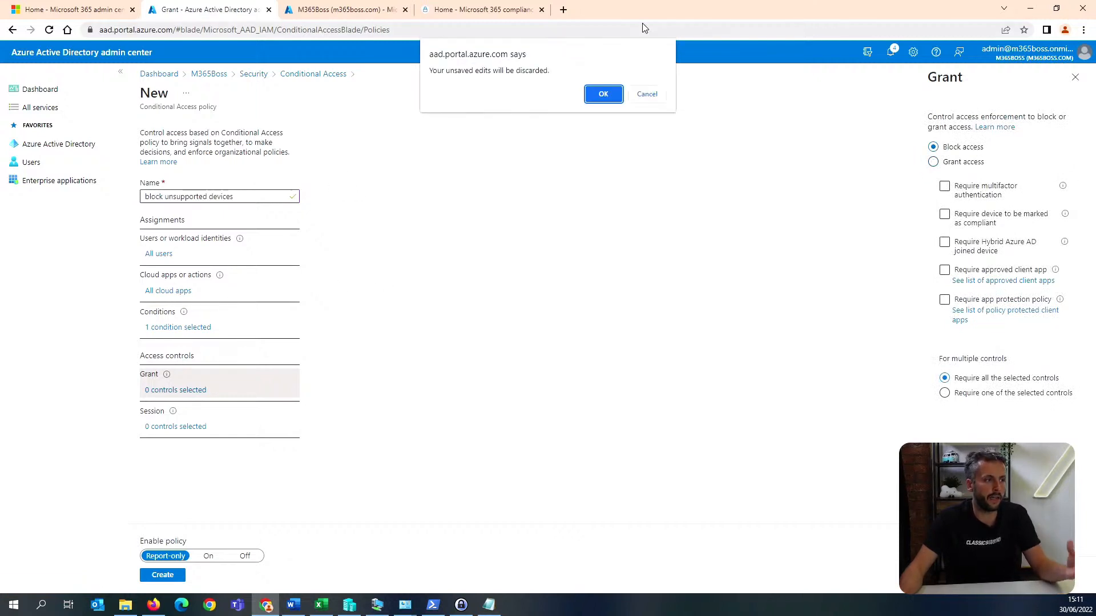
left_click(603, 94)
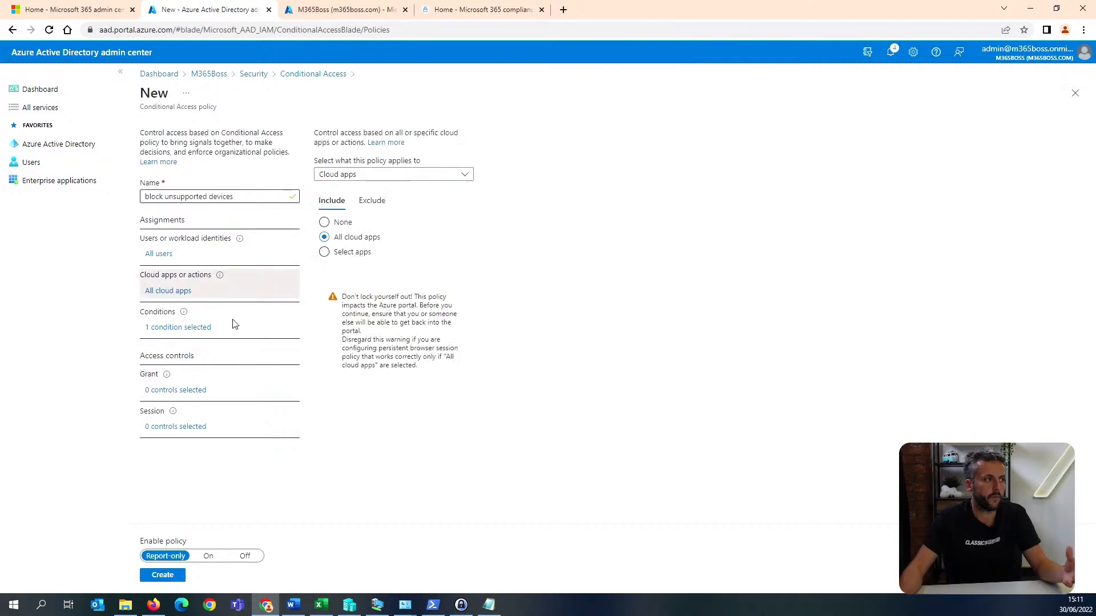
Review the included and excluded device platforms in the policy's conditions.
left_click(189, 329)
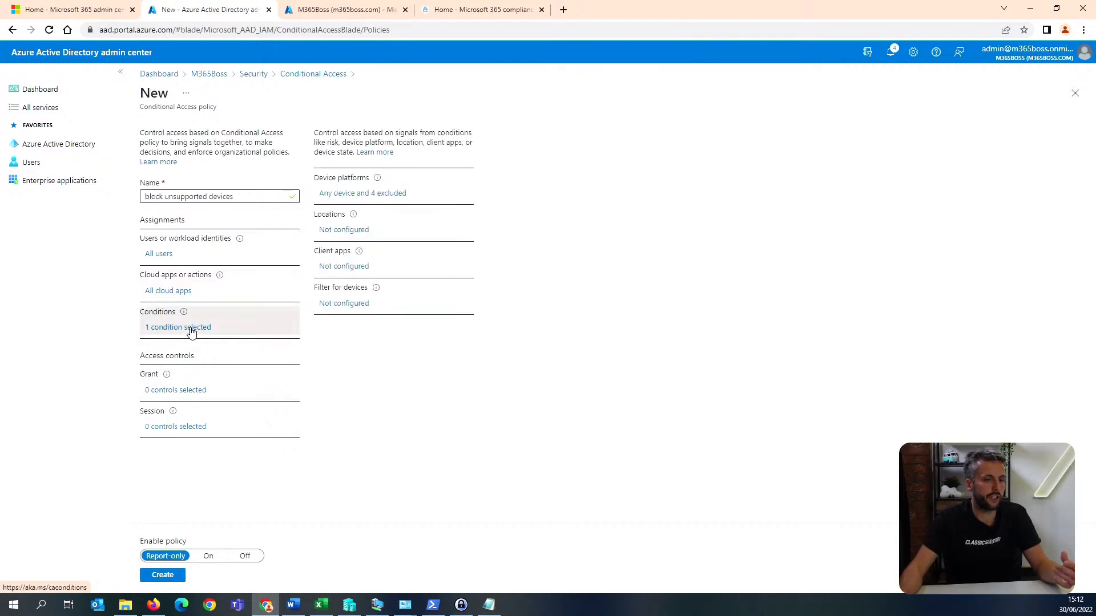
left_click(383, 197)
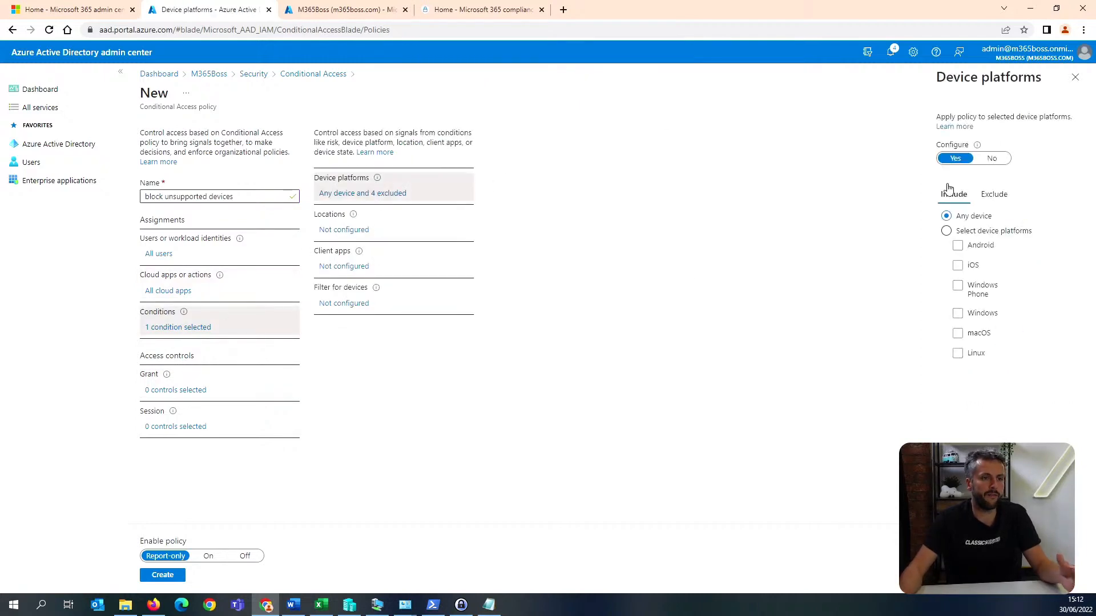
left_click(997, 200)
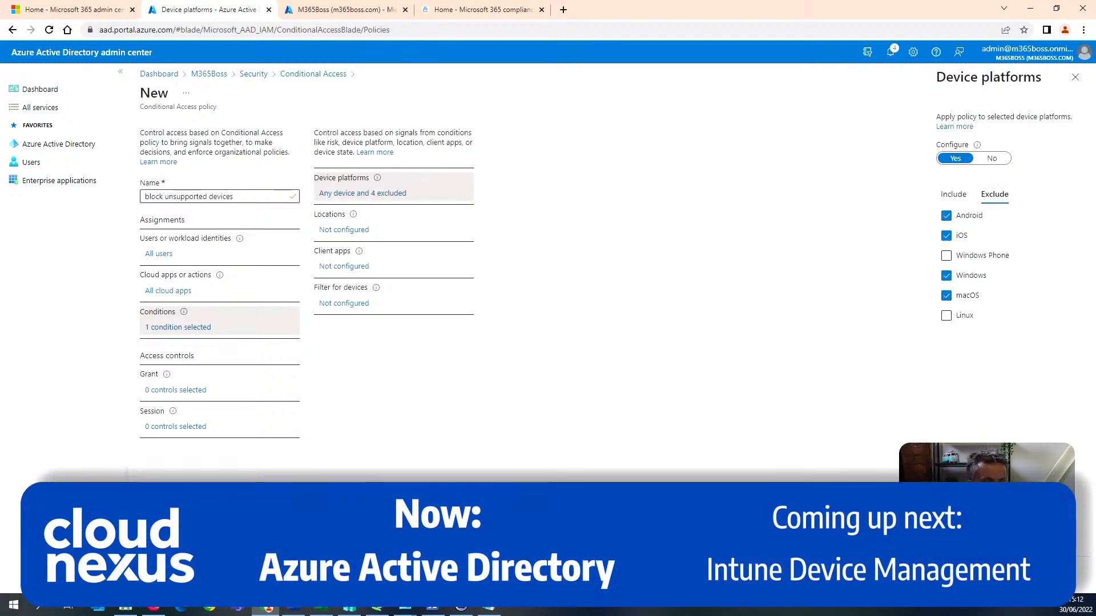
left_click(959, 575)
Set the policy to On and try to create it, checking the session controls without selecting any.
left_click(208, 556)
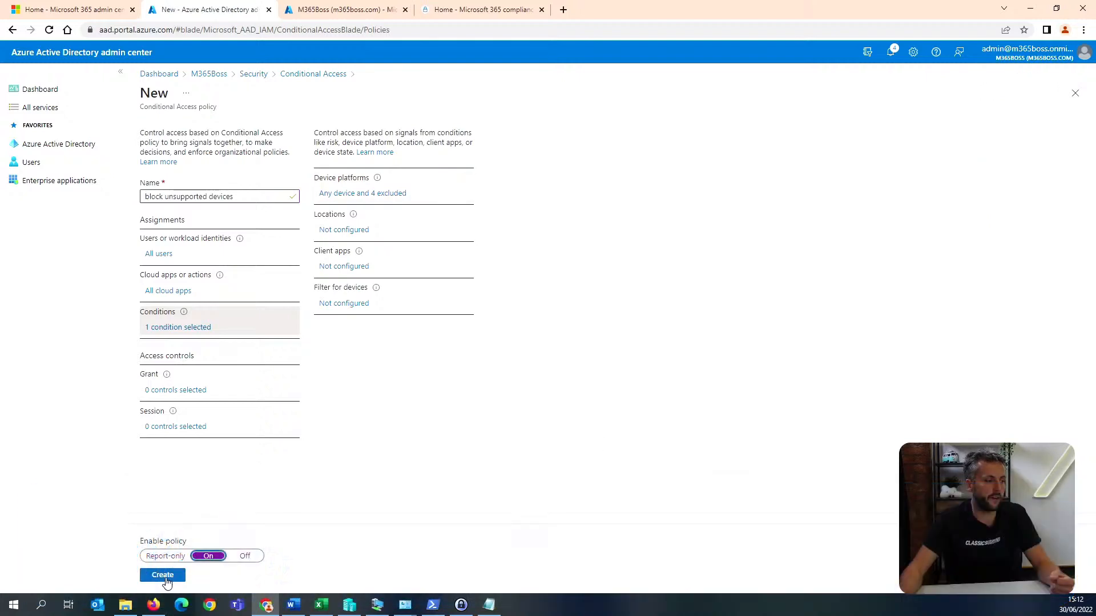
left_click(163, 575)
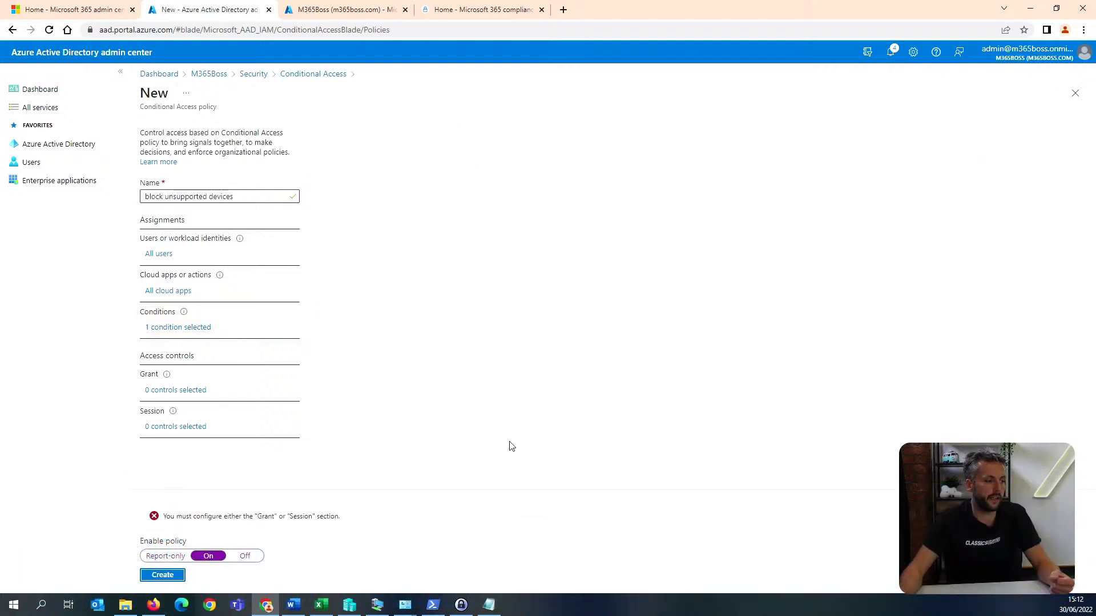
left_click(181, 428)
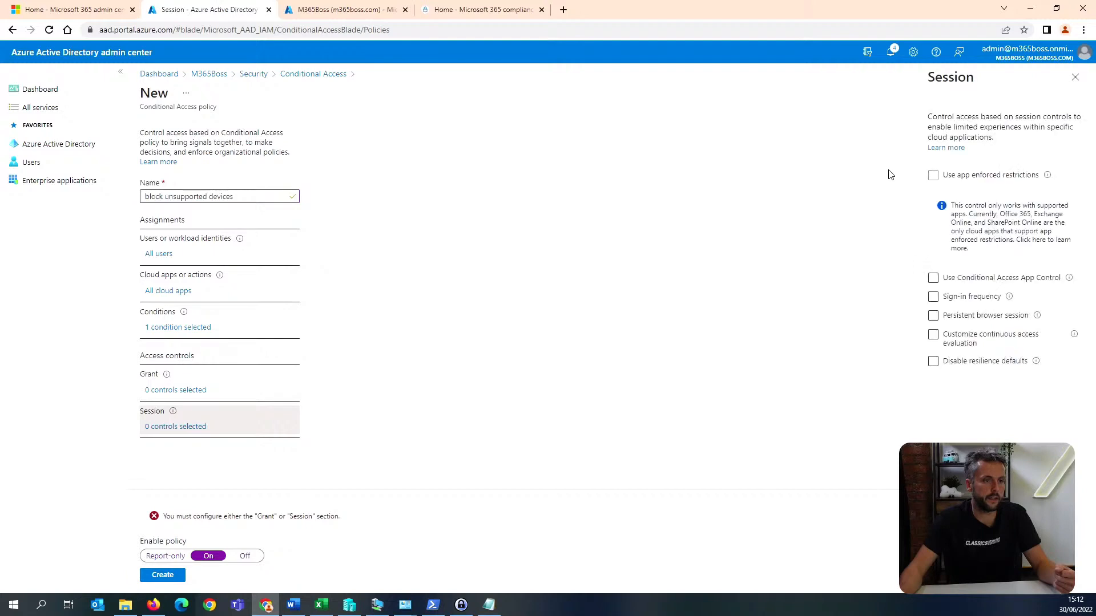
left_click(1075, 77)
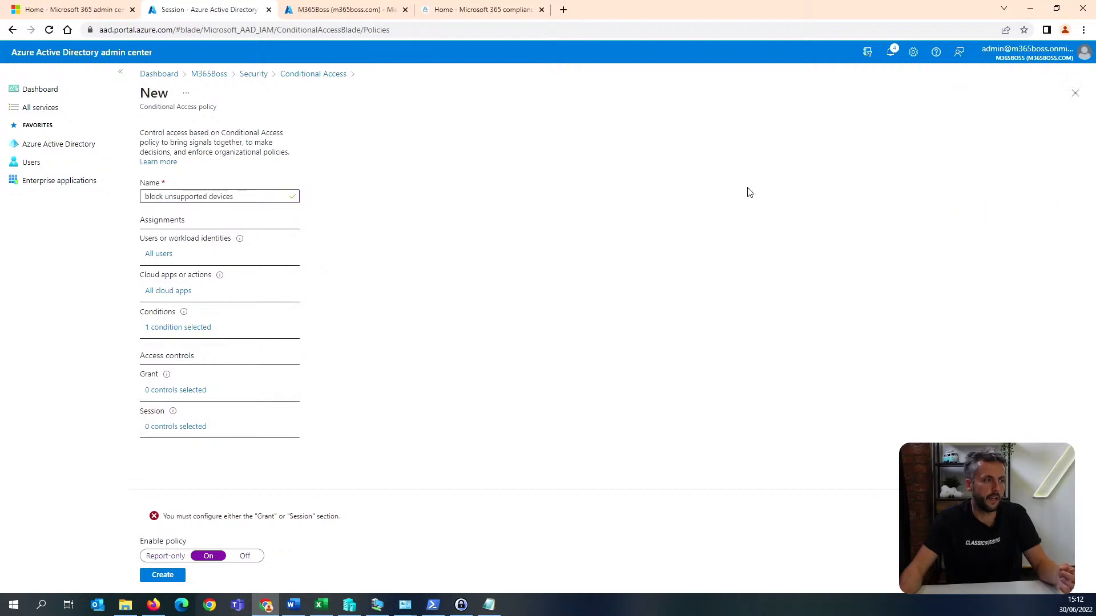
Set the grant control to Block access and create the unsupported devices policy.
left_click(193, 394)
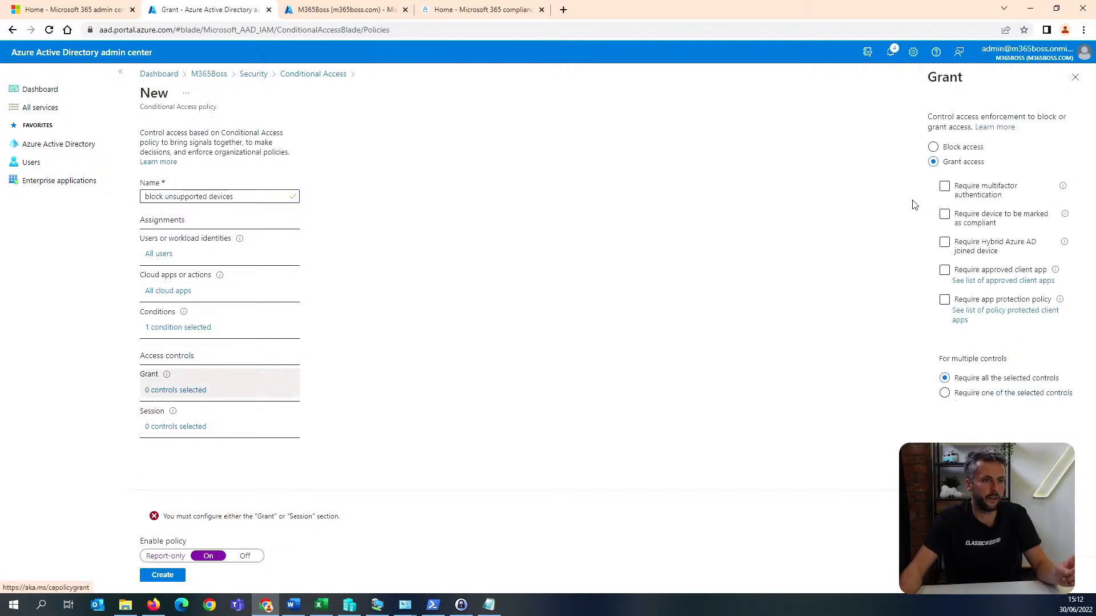
left_click(962, 147)
left_click(942, 575)
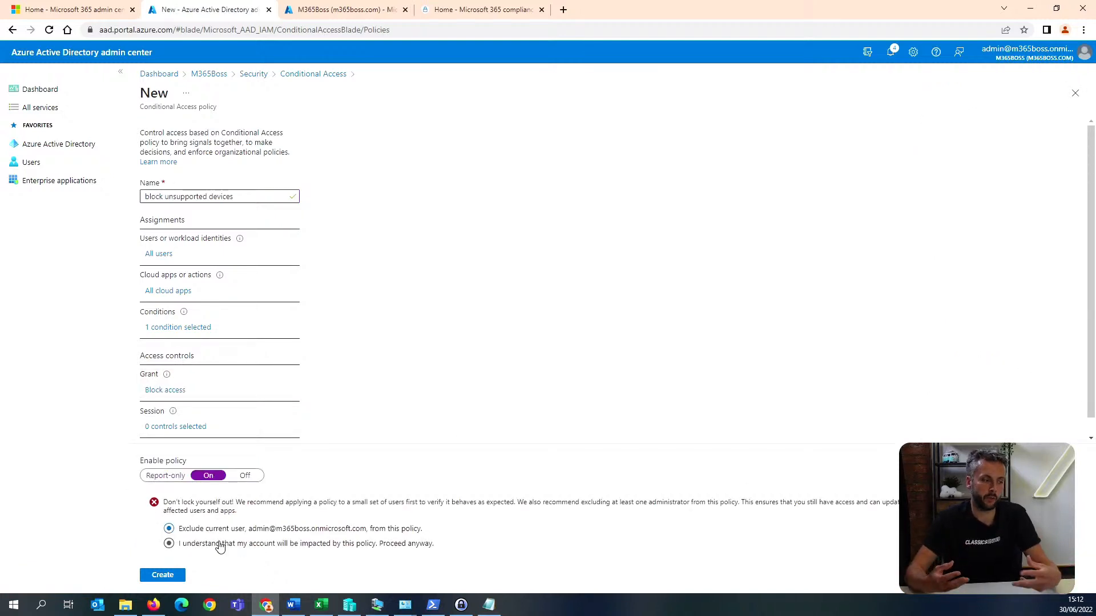
left_click(163, 575)
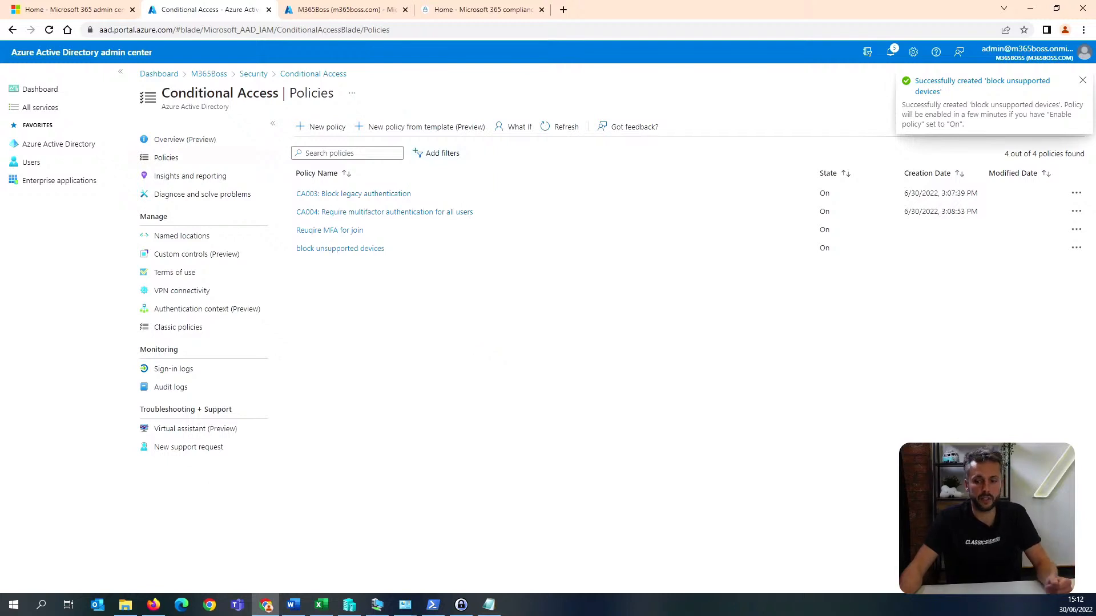
key("alt+Tab")
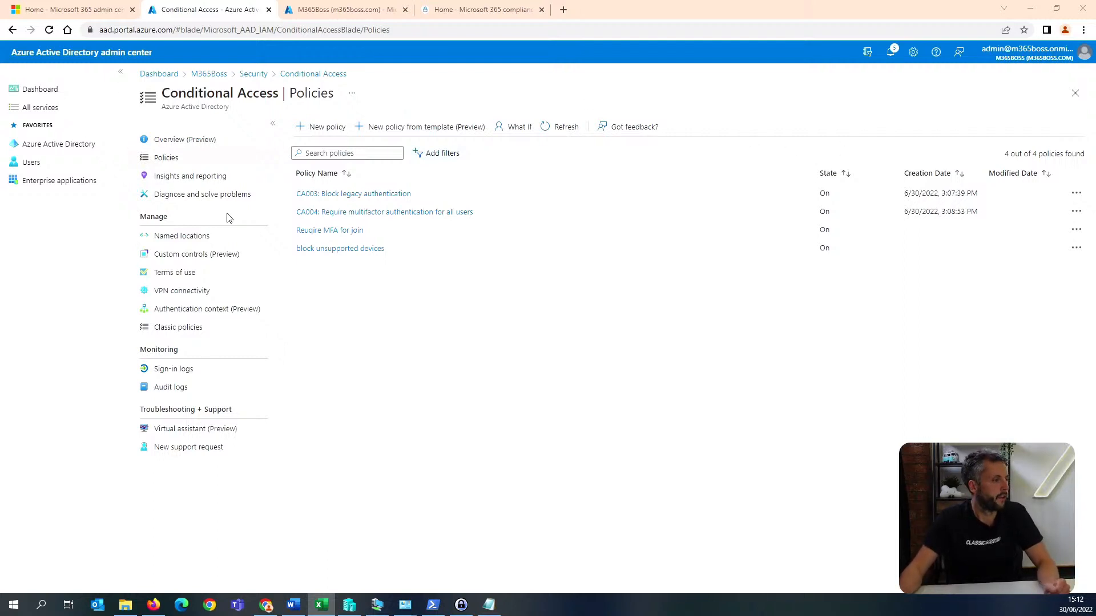
Create a countries named location called UK that contains United Kingdom.
left_click(227, 241)
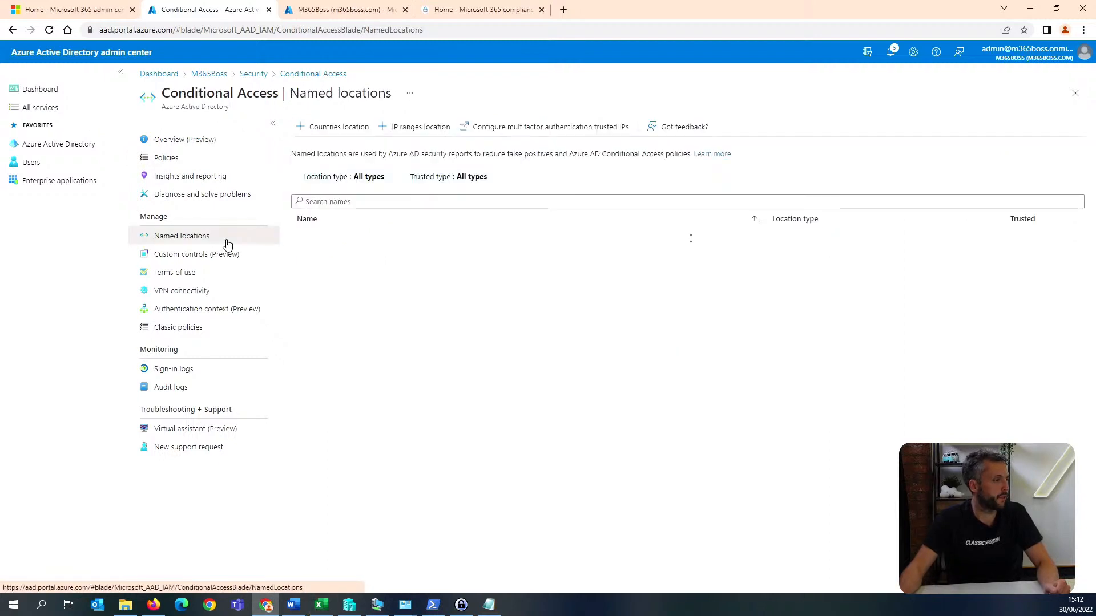
left_click(348, 128)
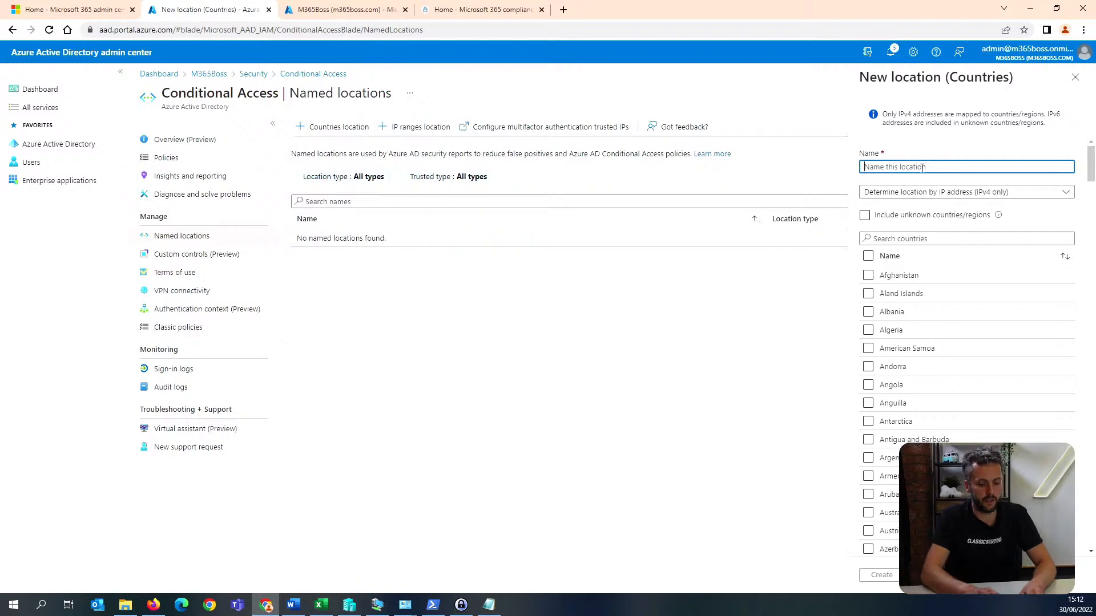
type("UK")
left_click(909, 239)
type("UK")
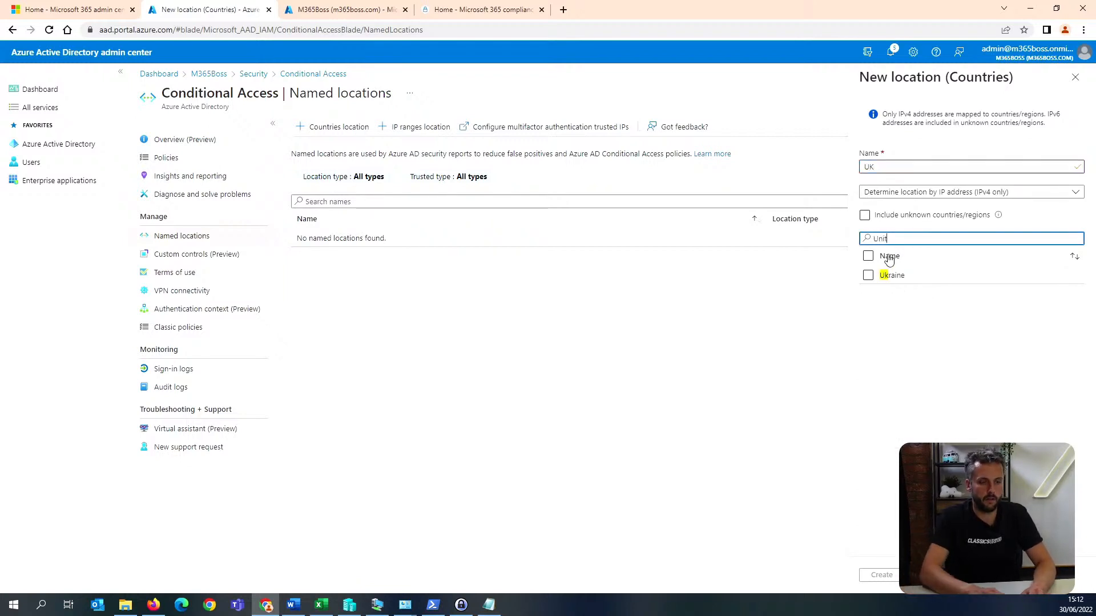
left_click(908, 293)
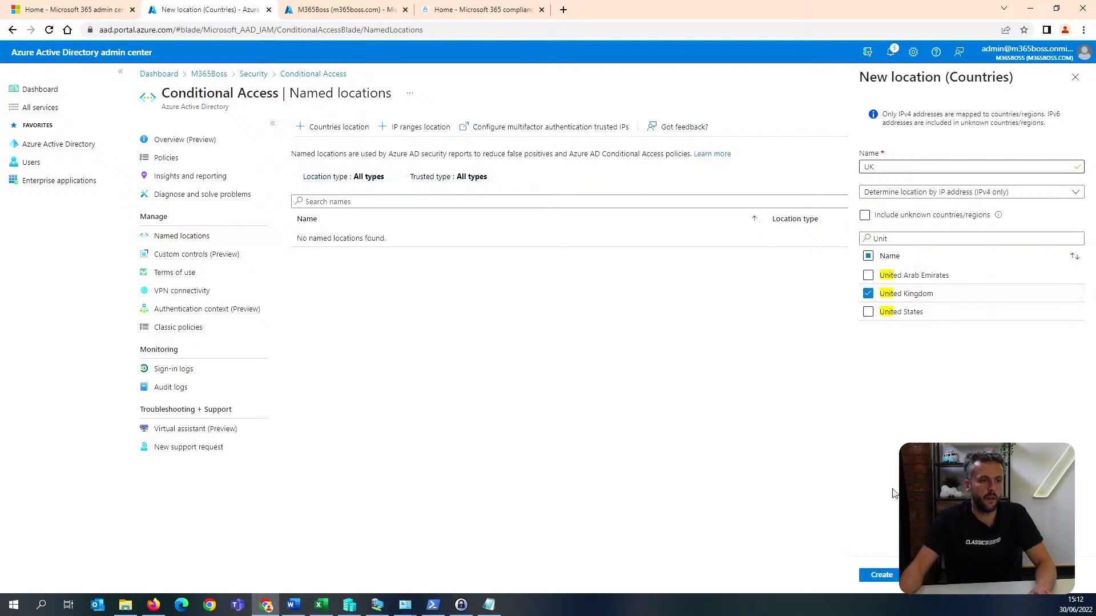
left_click(862, 572)
Start another countries named location and name it USA.
left_click(351, 132)
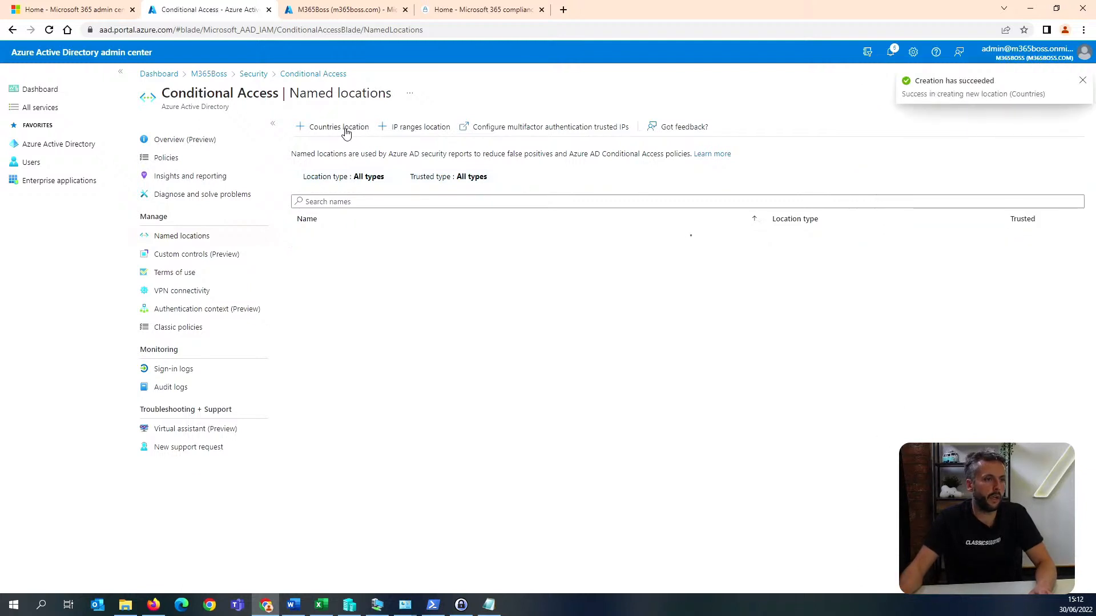
type("Unit")
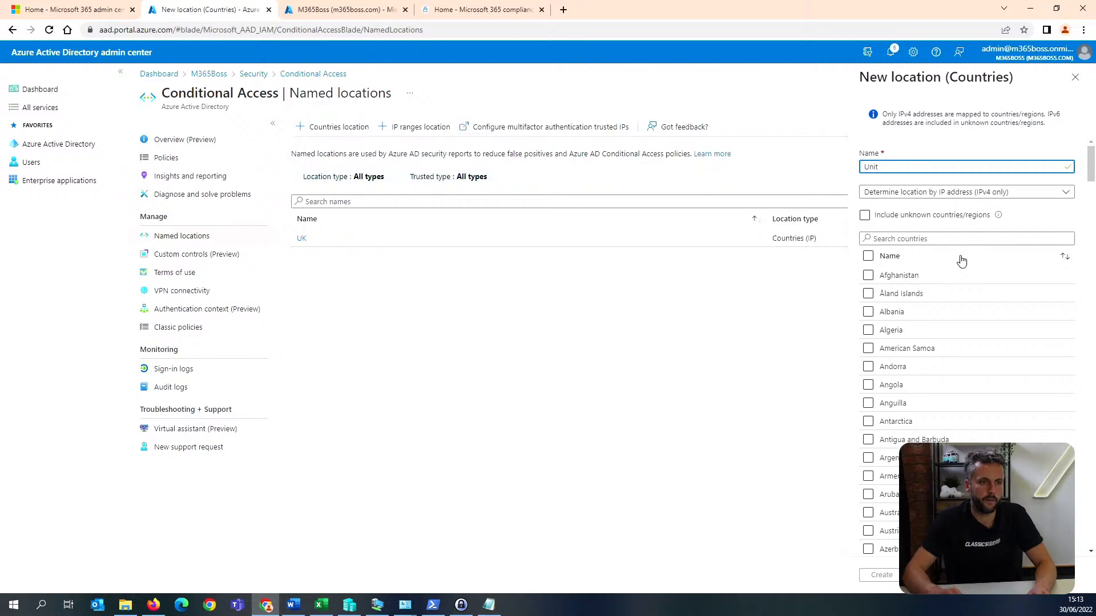
key("BackSpace")
key("BackSpace")
key("BackSpace")
key("BackSpace")
type("U")
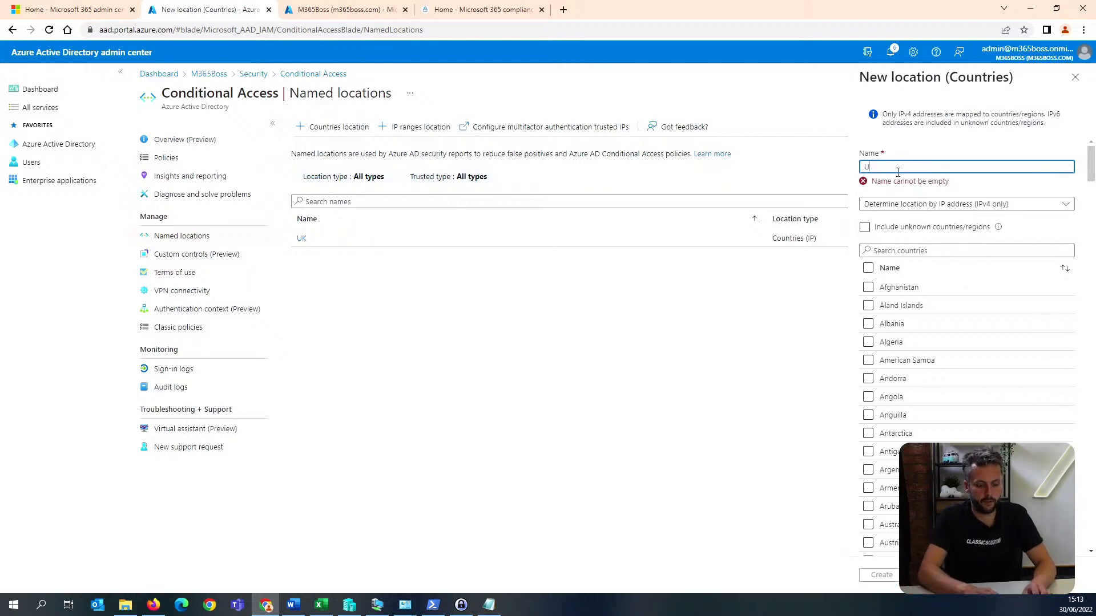
type("SA")
Find United States in the country list, select it and create the USA location.
left_click(916, 240)
type("us")
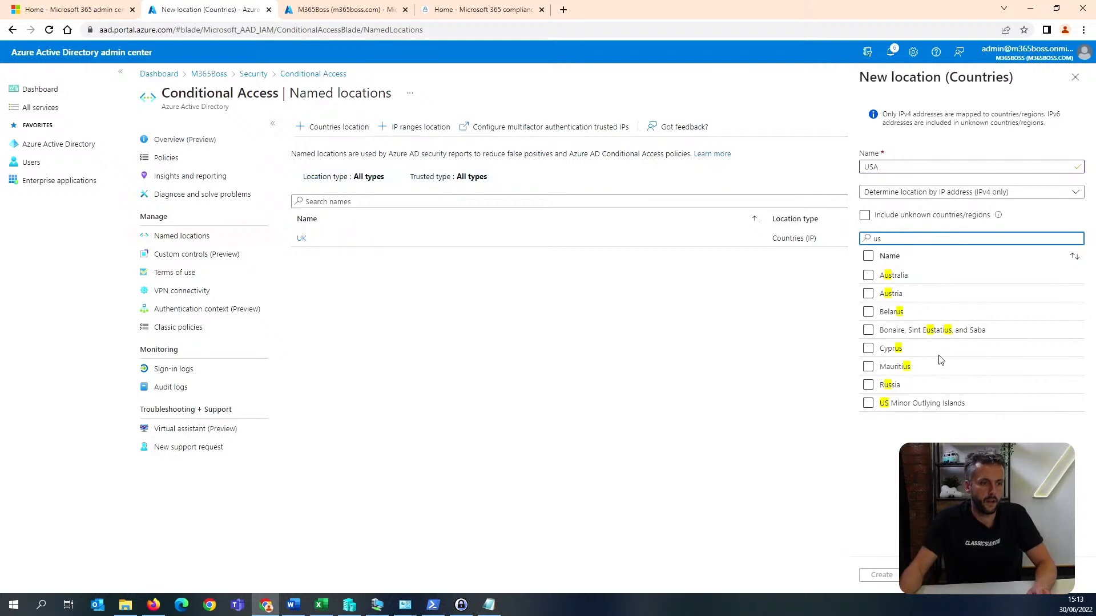
left_click(905, 216)
type("it")
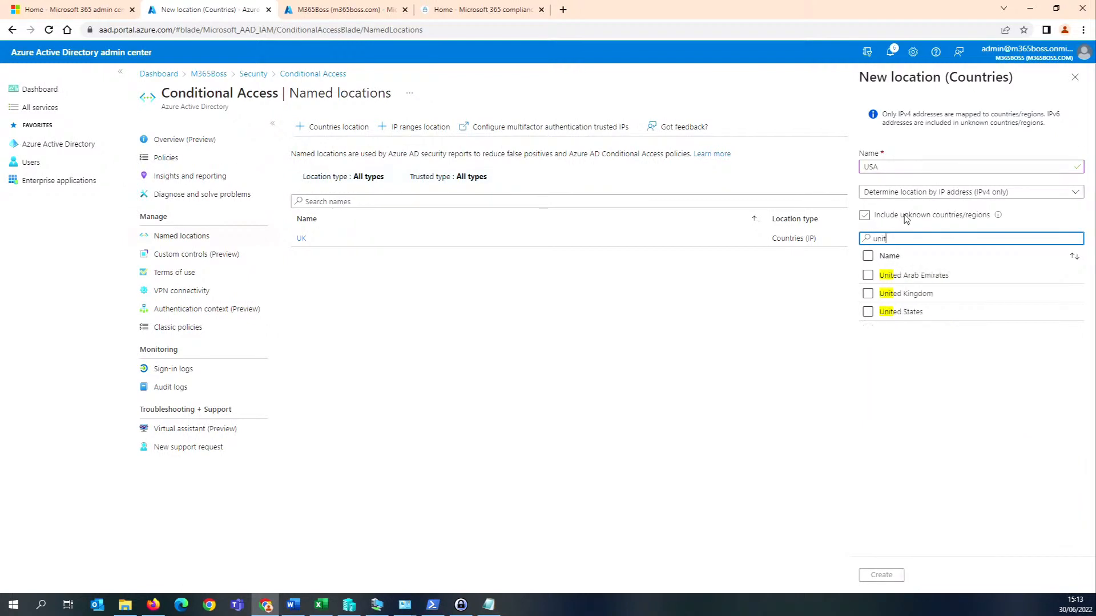
left_click(908, 312)
left_click(879, 575)
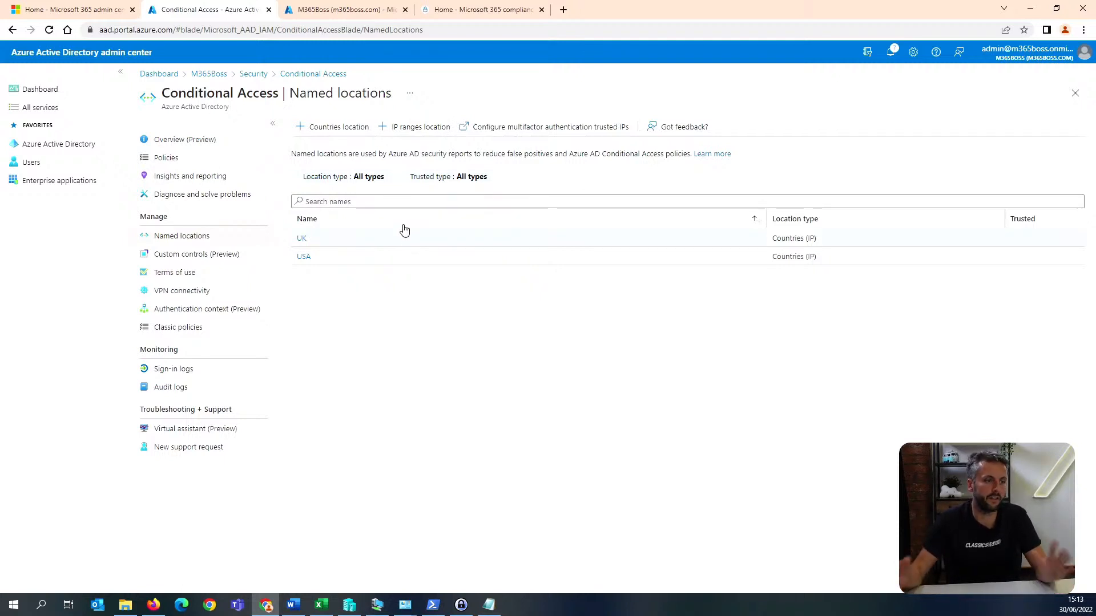
Start a new Conditional Access policy named "BLock unsupport countries".
left_click(164, 159)
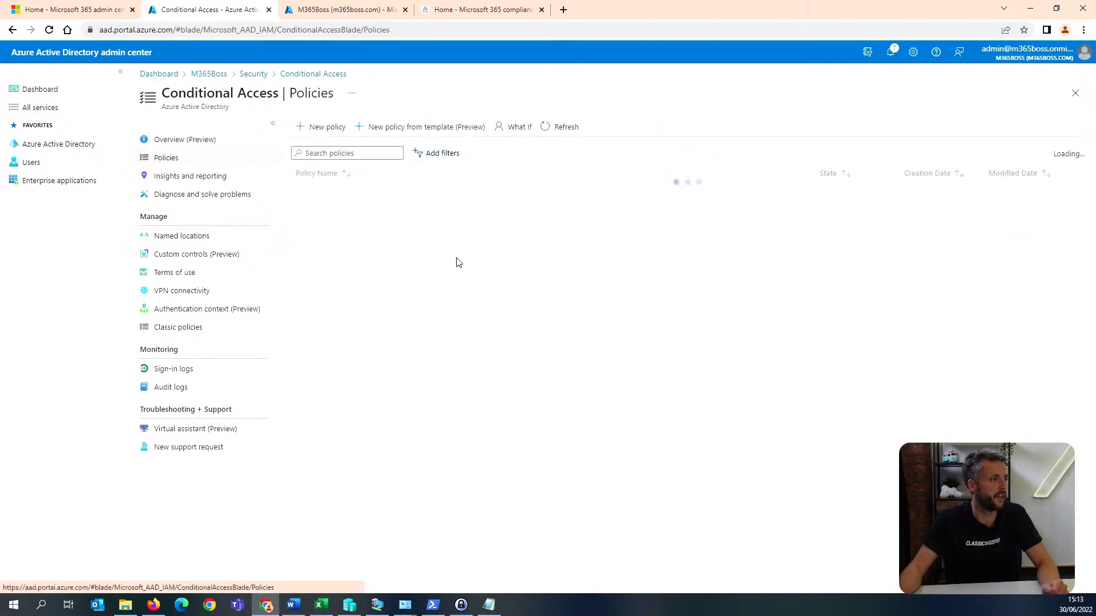
left_click(320, 129)
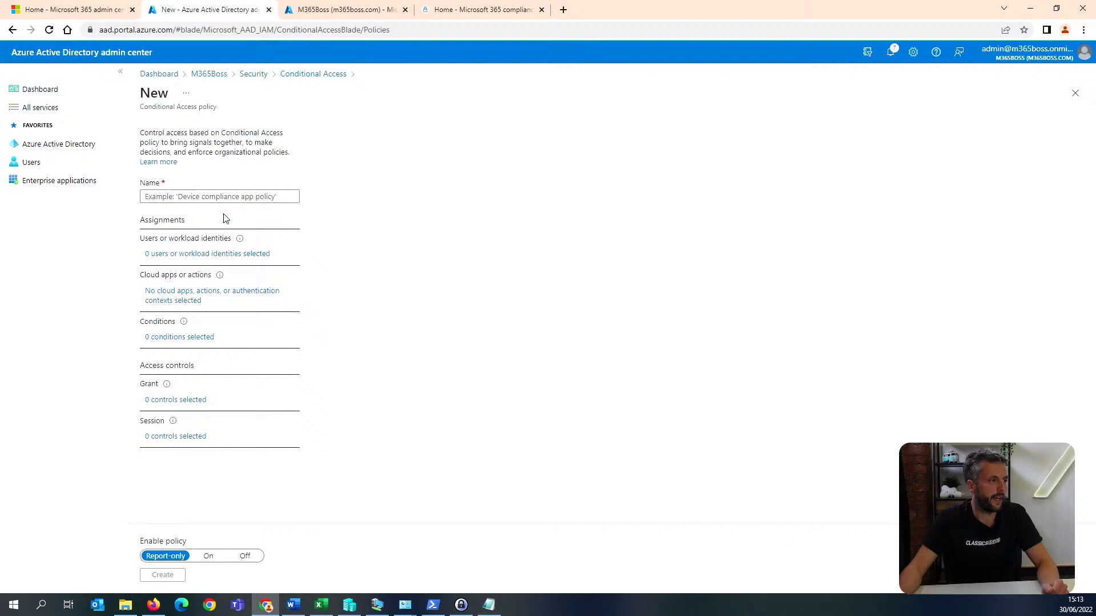
left_click(227, 196)
type("BLock unsup")
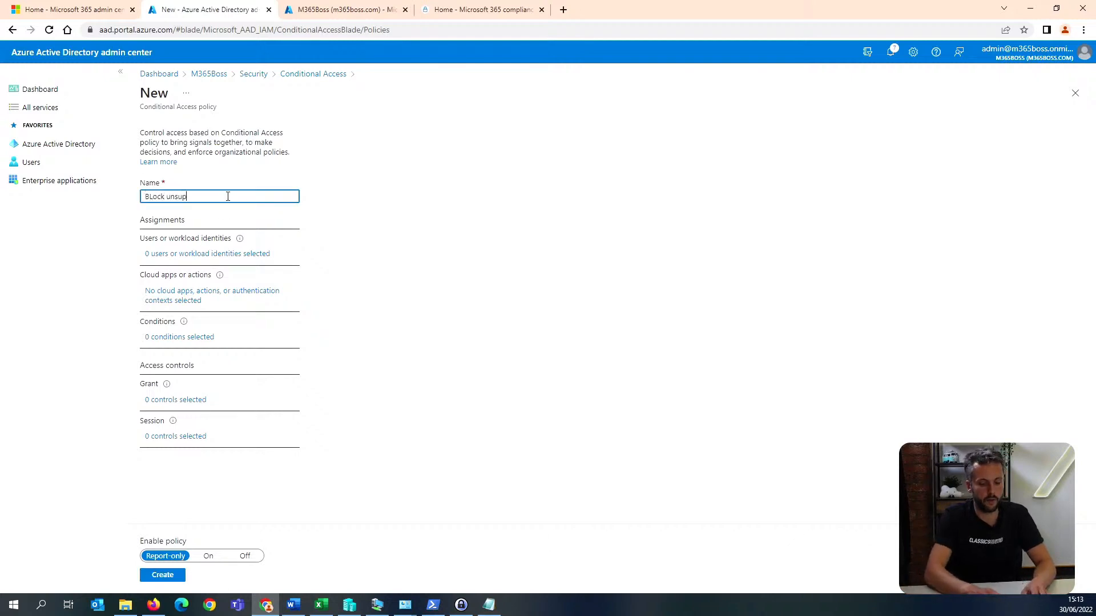
type("port countries")
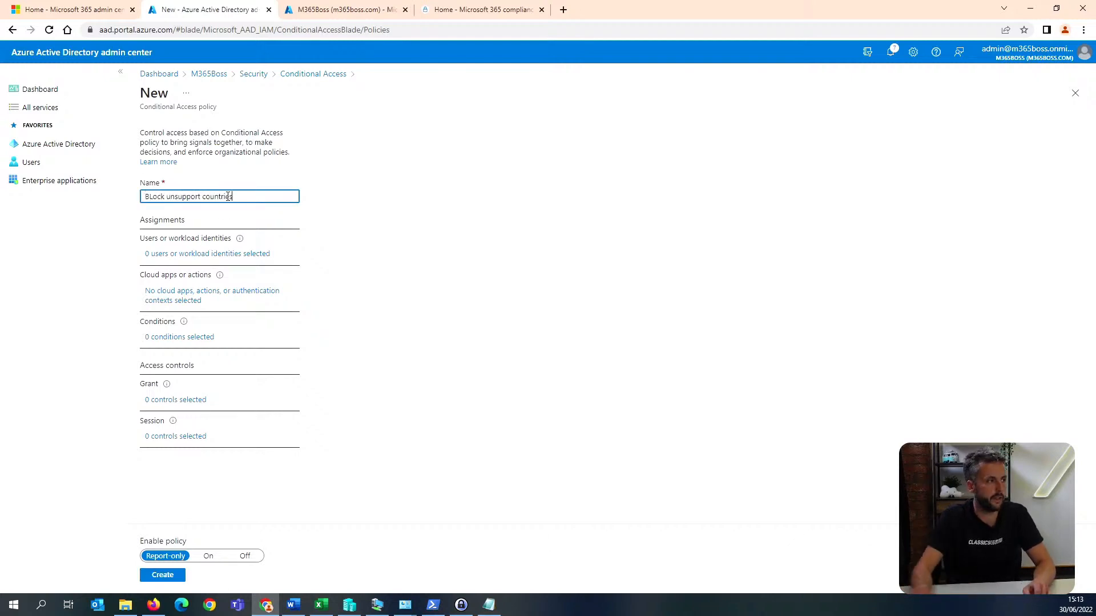
Assign the countries policy to all users and all cloud apps.
left_click(210, 255)
left_click(348, 249)
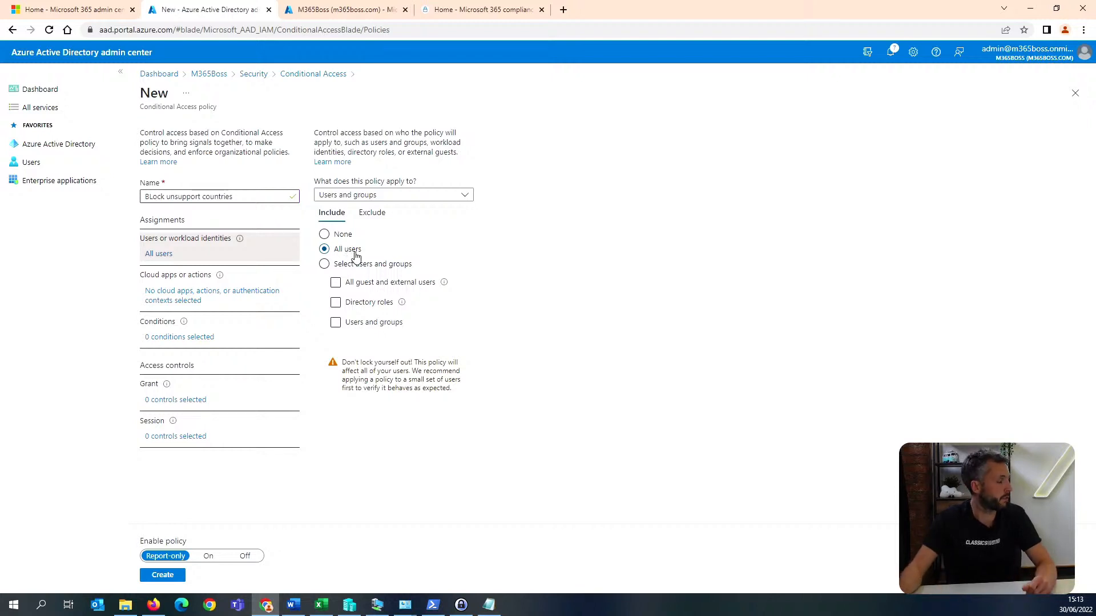
left_click(211, 290)
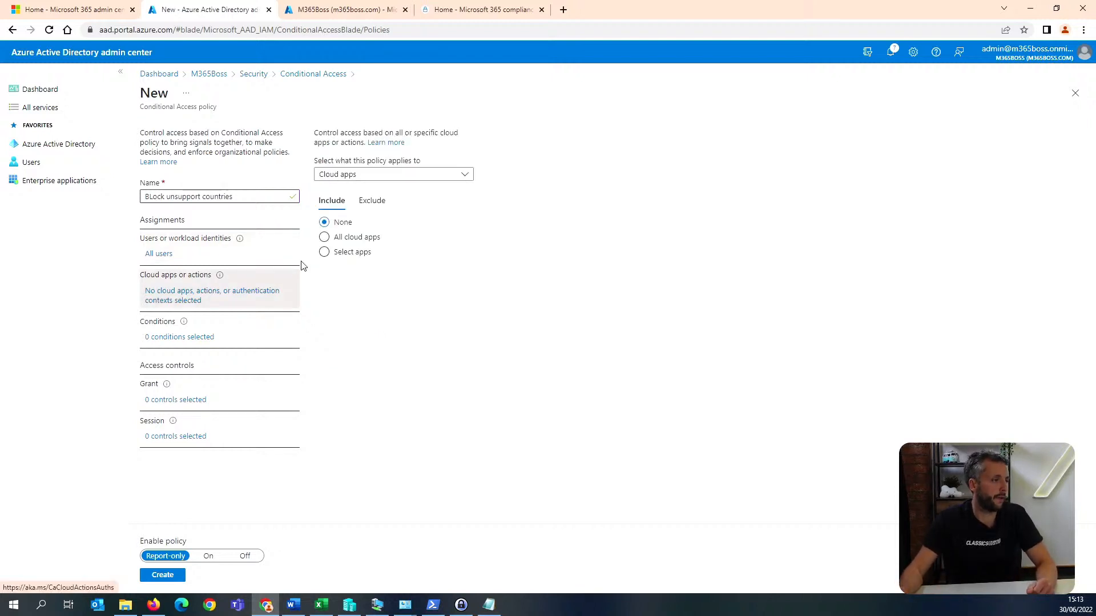
left_click(338, 238)
Configure the policy's locations condition to include any location and exclude the UK and USA named locations.
left_click(193, 330)
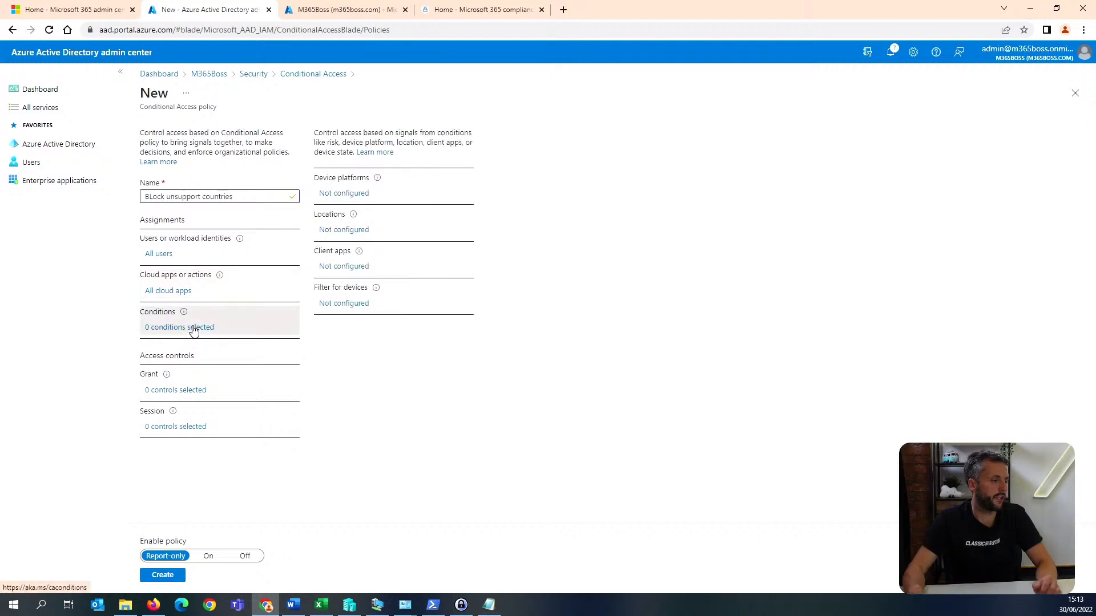
left_click(353, 232)
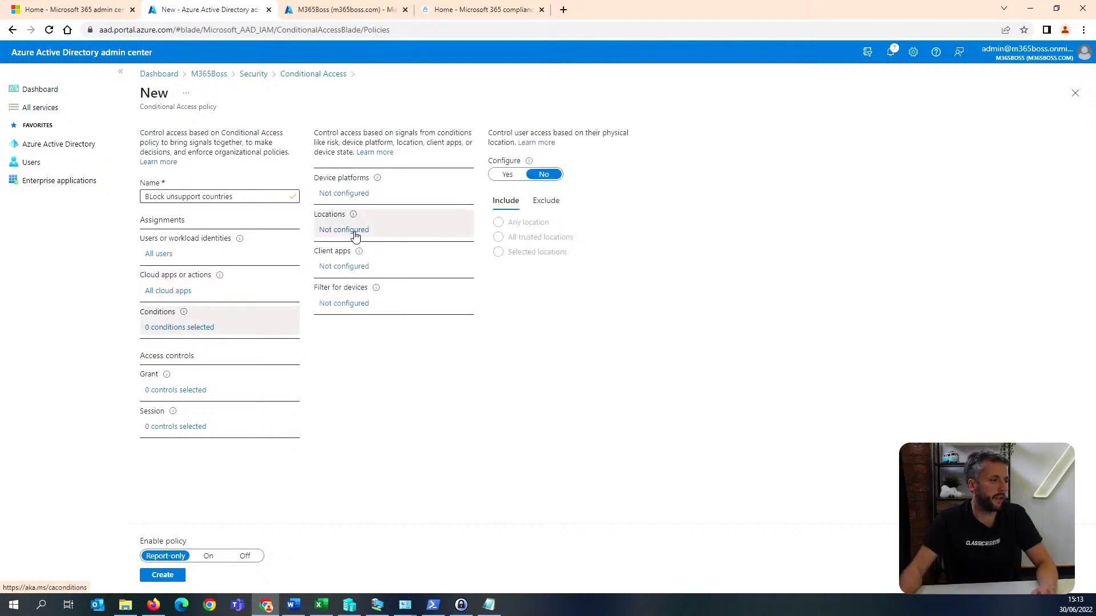
left_click(507, 174)
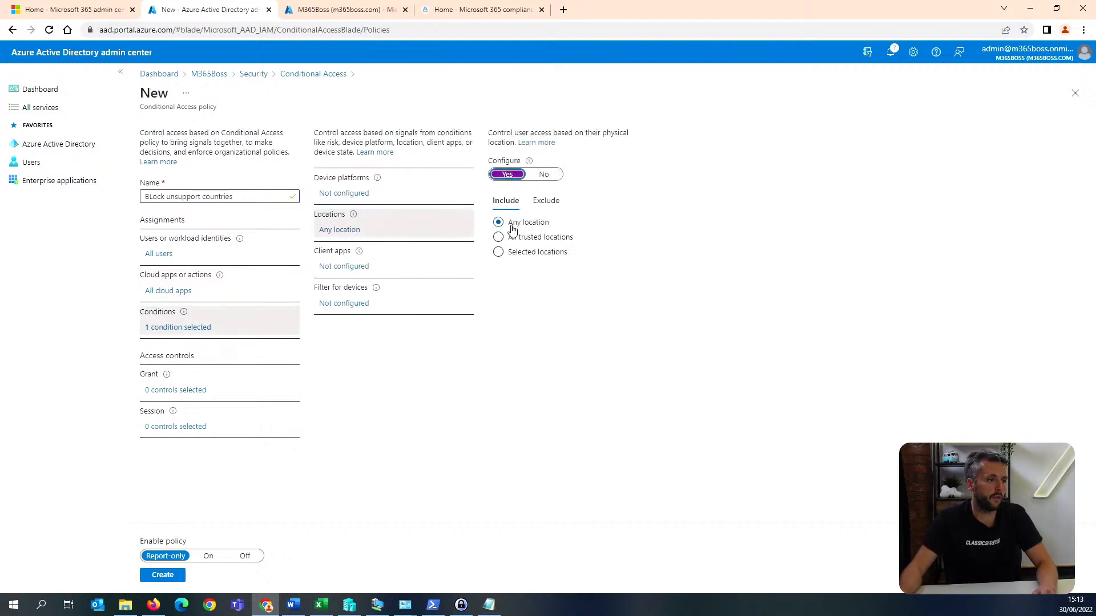
left_click(546, 200)
left_click(507, 293)
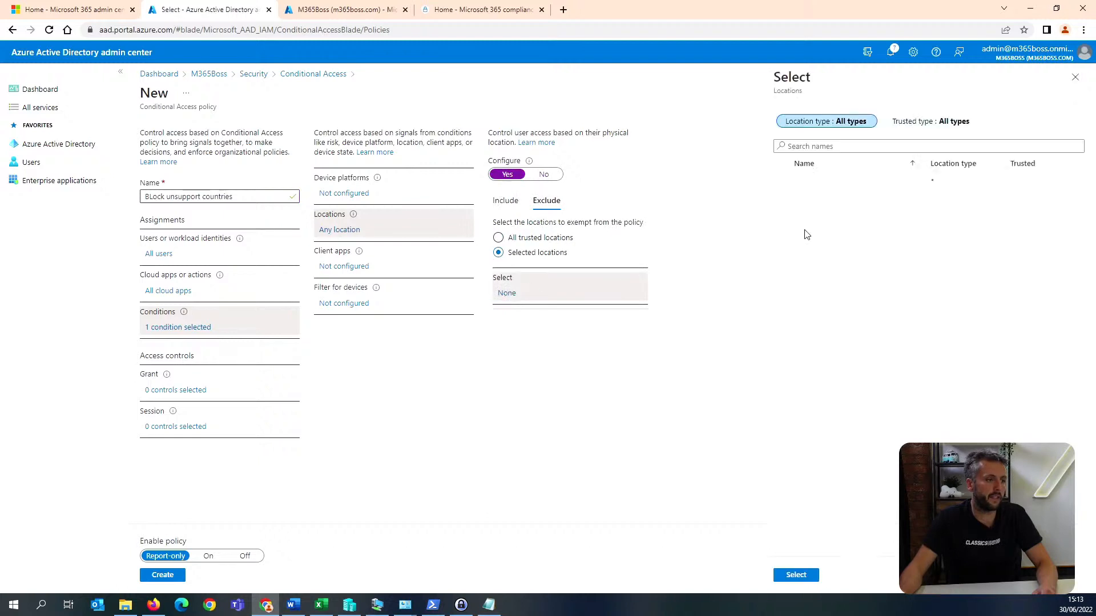
left_click(783, 201)
left_click(782, 219)
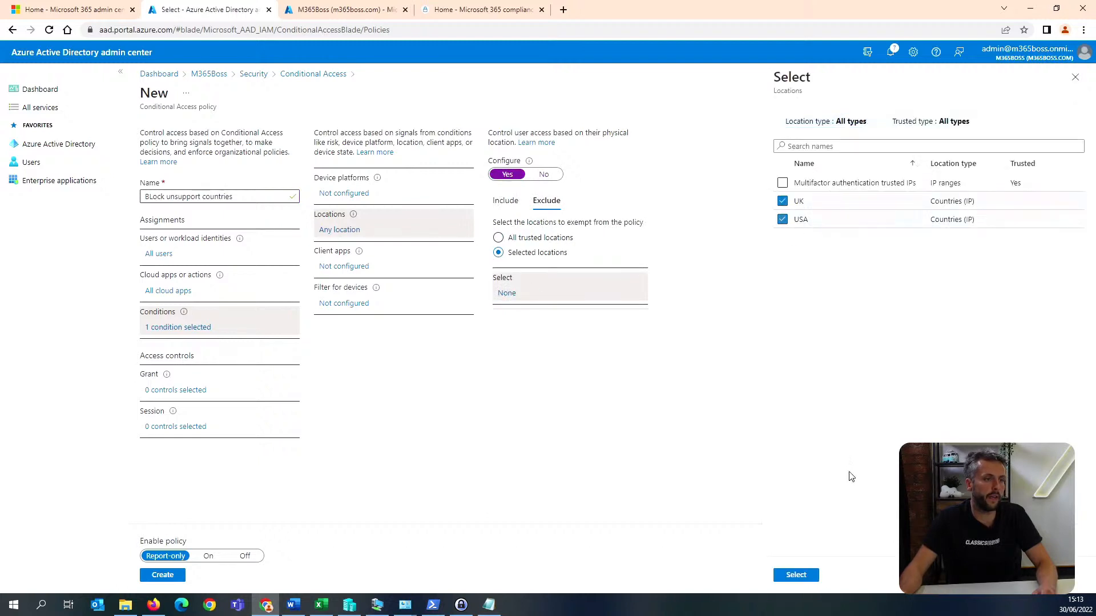
left_click(796, 575)
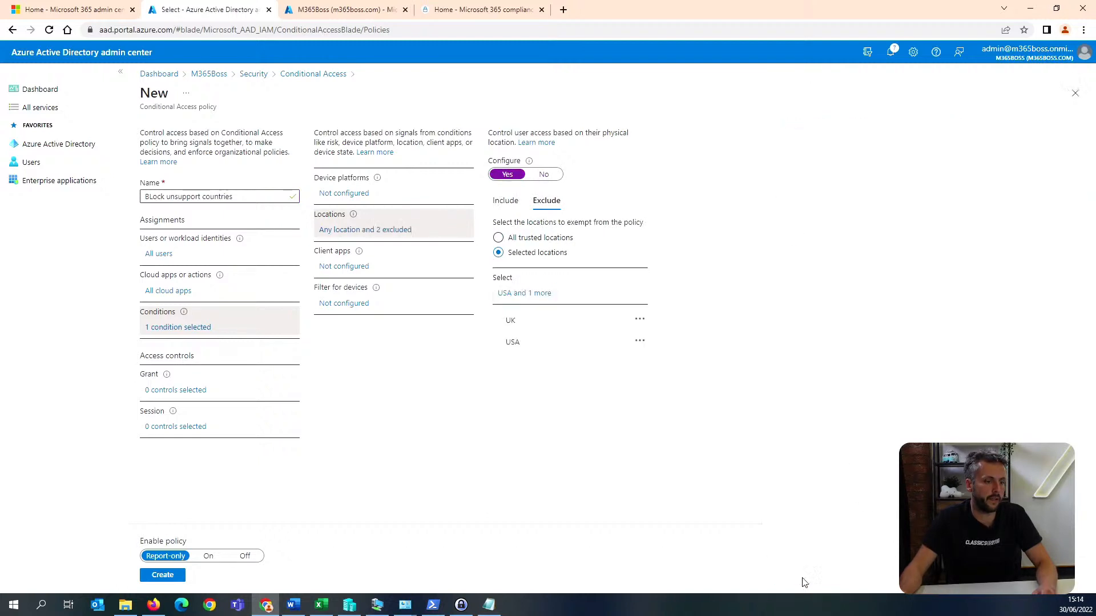
left_click(505, 201)
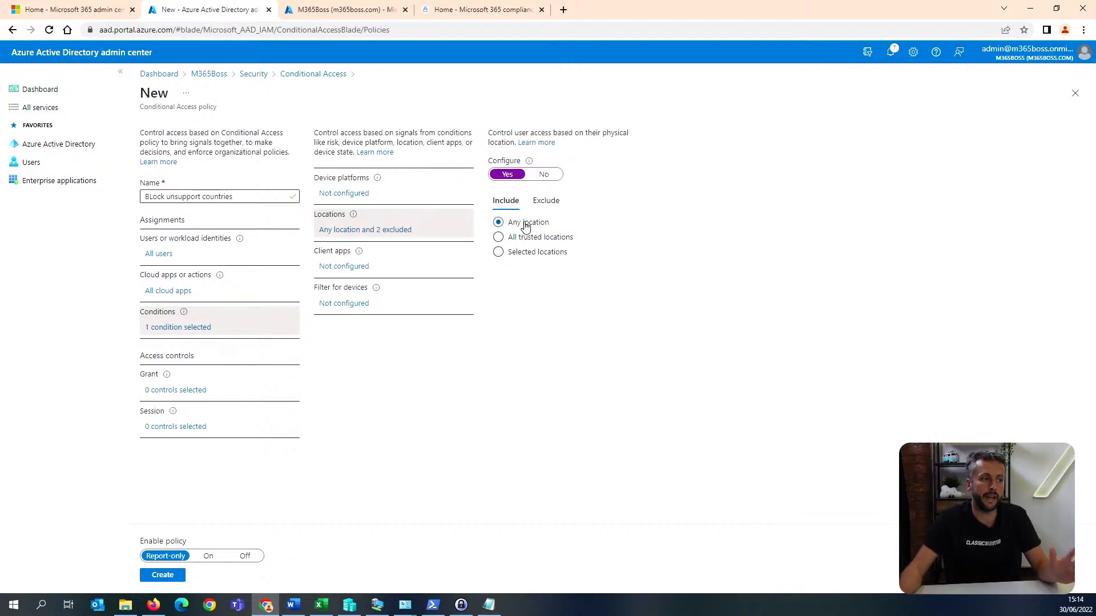
left_click(542, 209)
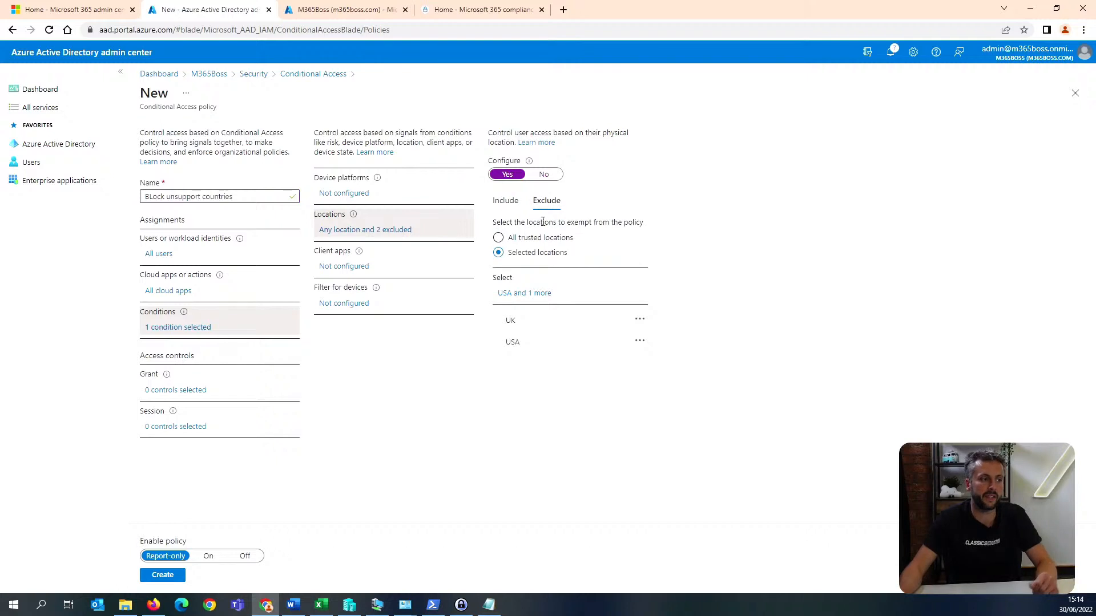
Set the grant control to Block access and create the policy switched On, with the current user excluded.
left_click(198, 391)
left_click(956, 147)
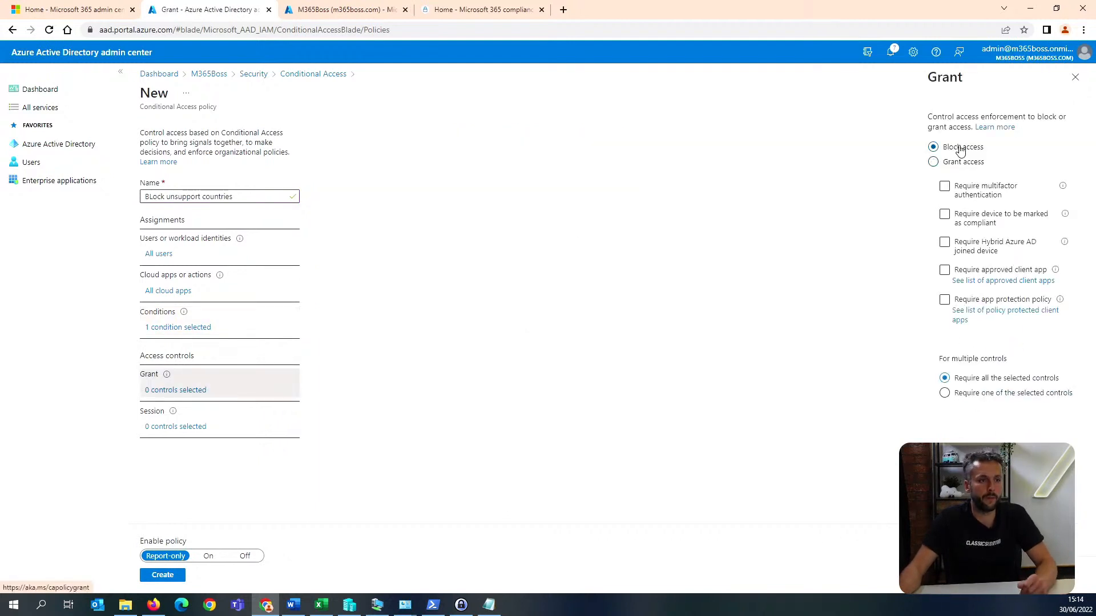
left_click(950, 575)
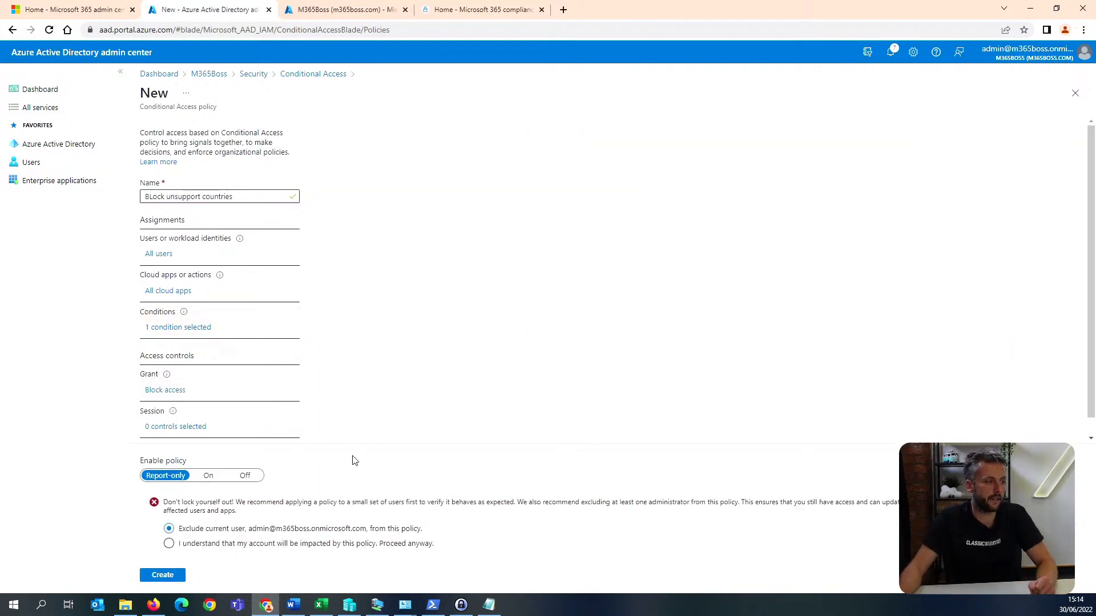
left_click(209, 476)
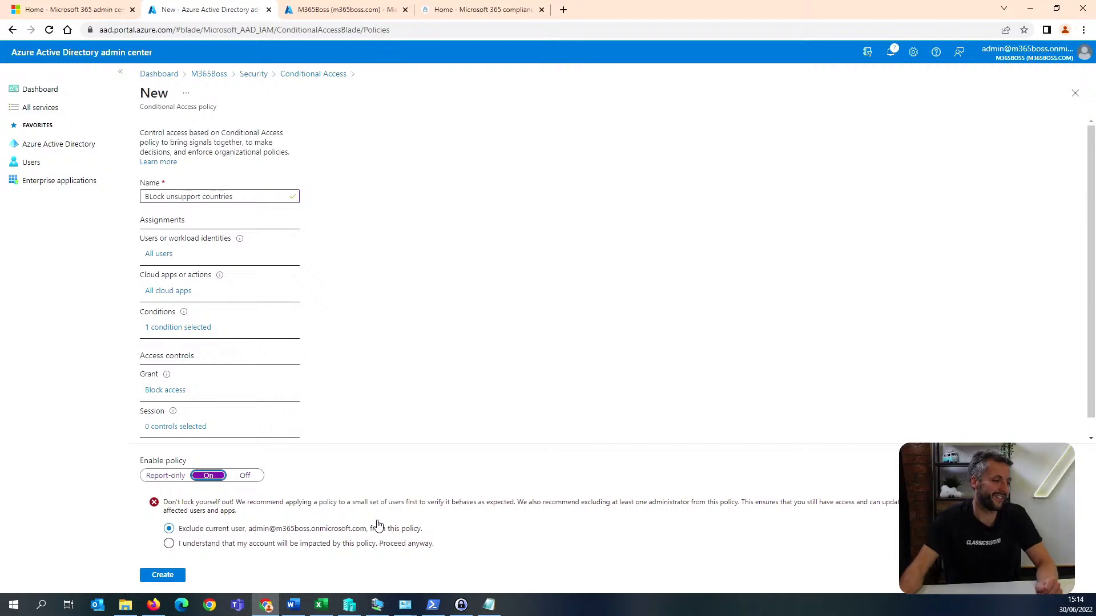
left_click(164, 576)
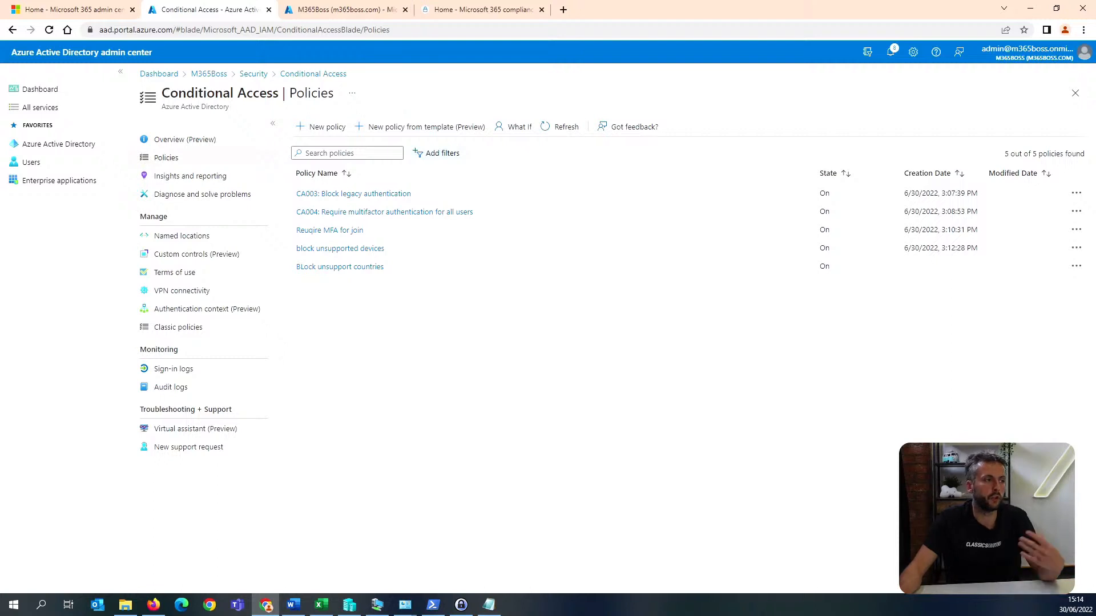
Switch to the Microsoft 365 admin center and open the Security & privacy section of the organization settings.
key("alt+Tab")
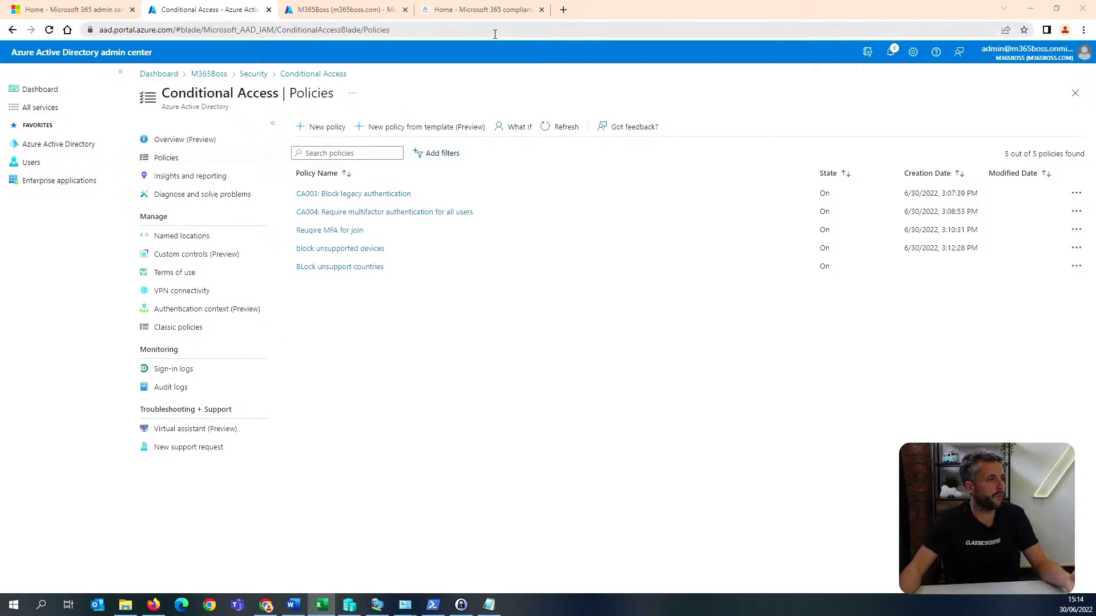
left_click(85, 5)
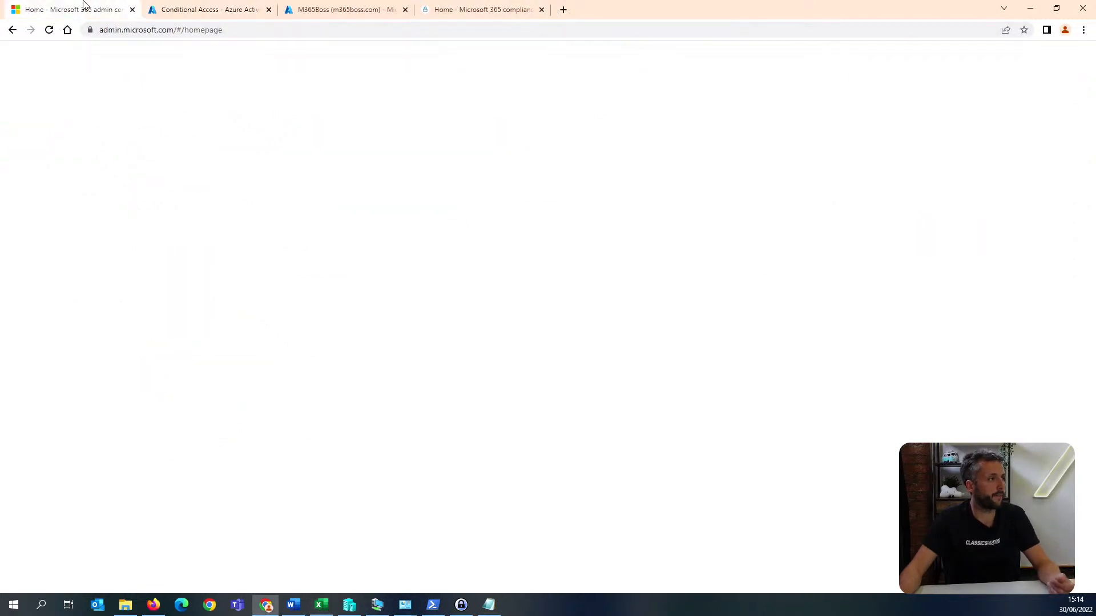
left_click(14, 80)
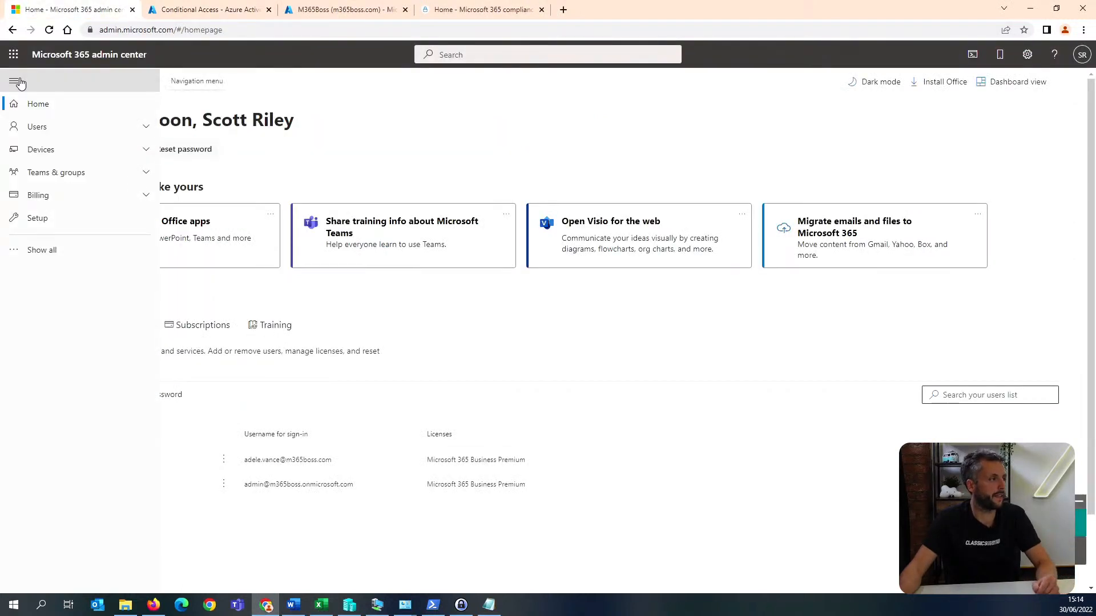
left_click(63, 251)
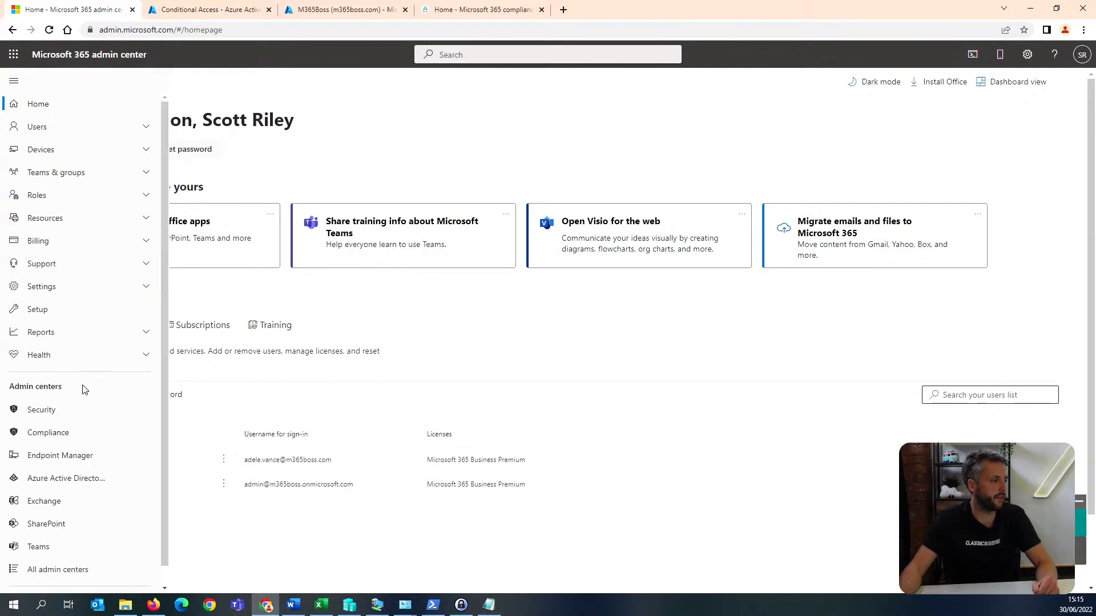
left_click(83, 286)
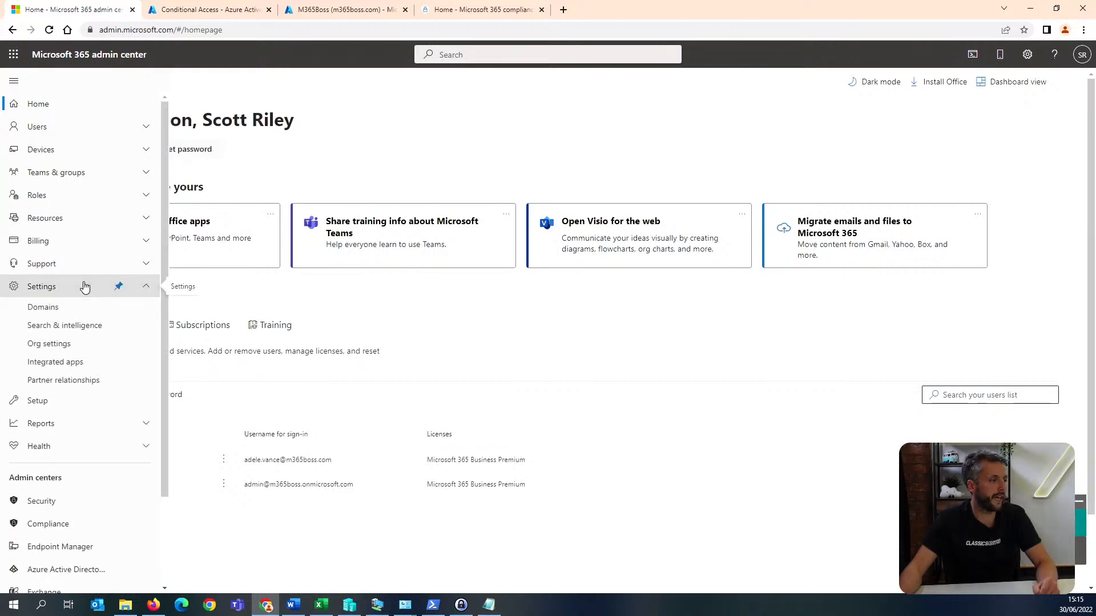
left_click(83, 348)
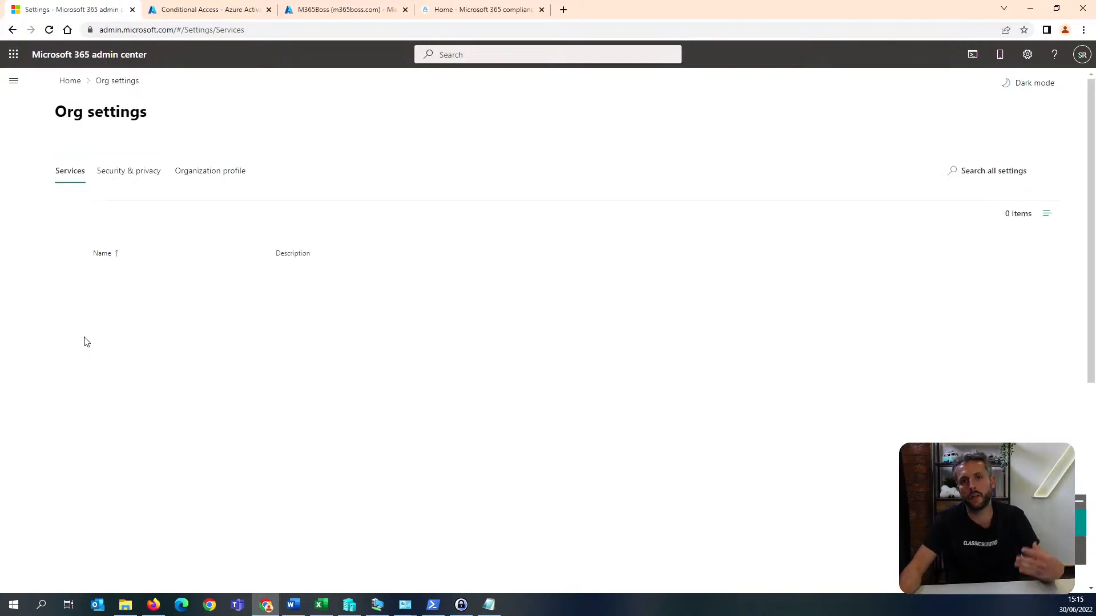
left_click(159, 171)
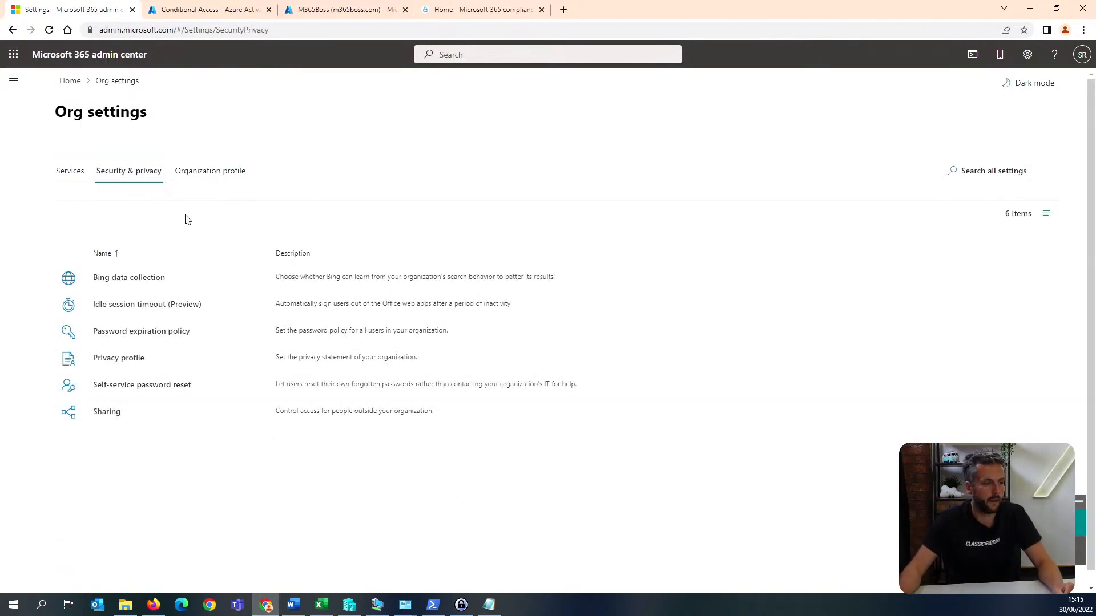
Open the organization's password expiration policy and check whether passwords are set to never expire.
left_click(170, 332)
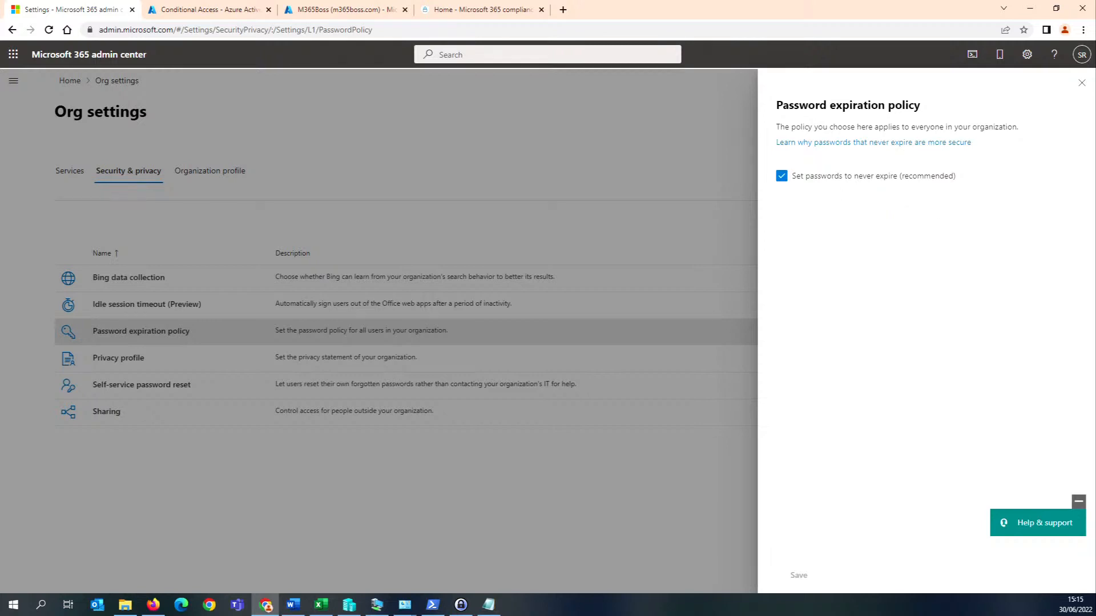
key("alt+Tab")
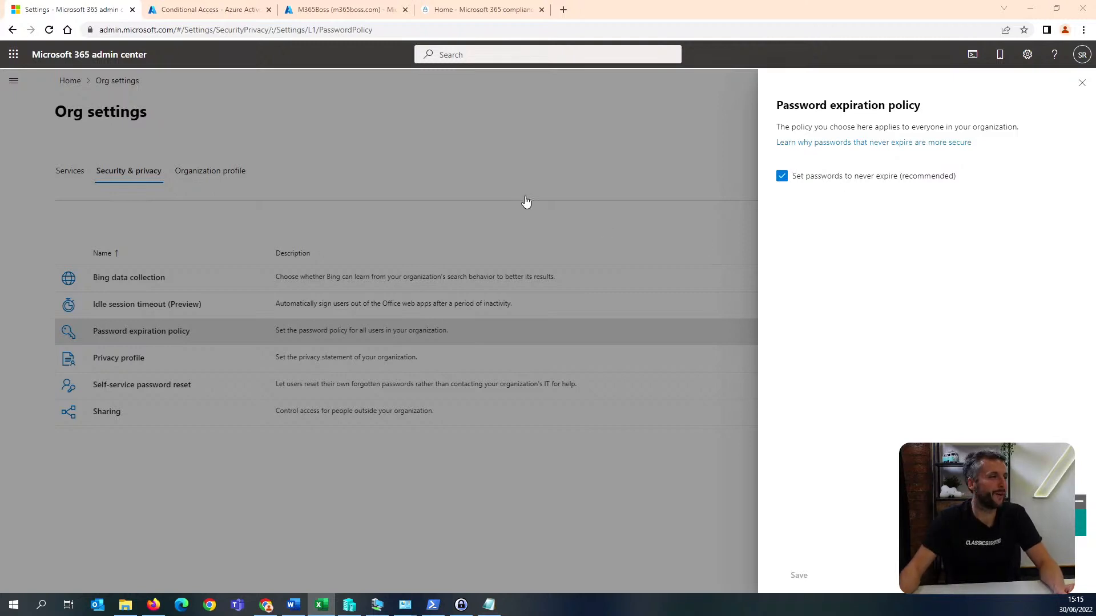
Switch to the Azure Active Directory admin center and save the user settings with access to the Azure AD administration portal restricted.
left_click(205, 9)
left_click(71, 150)
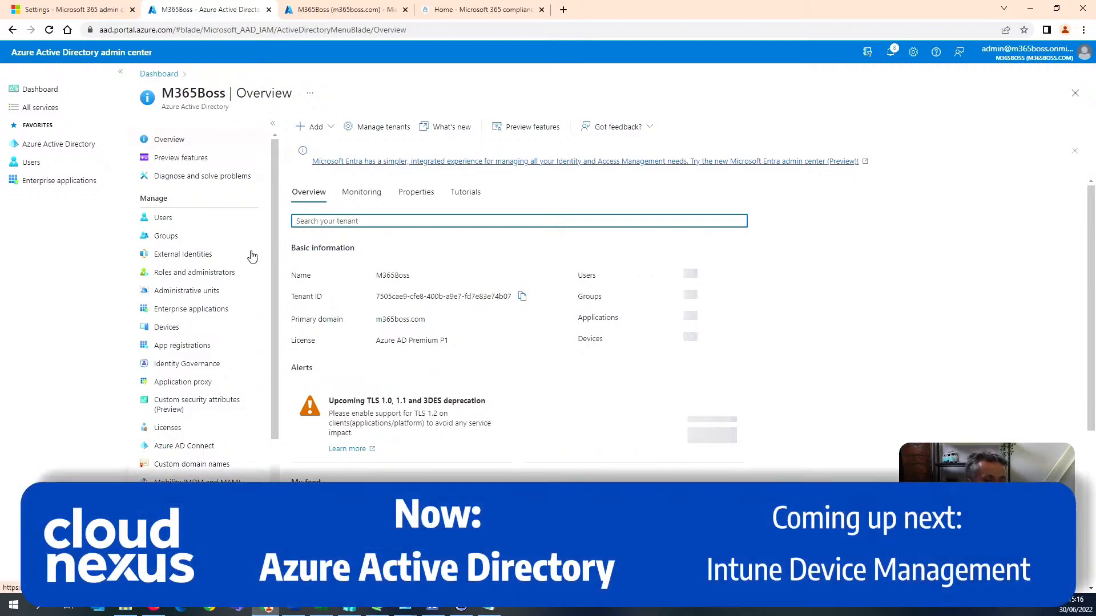
left_click(206, 225)
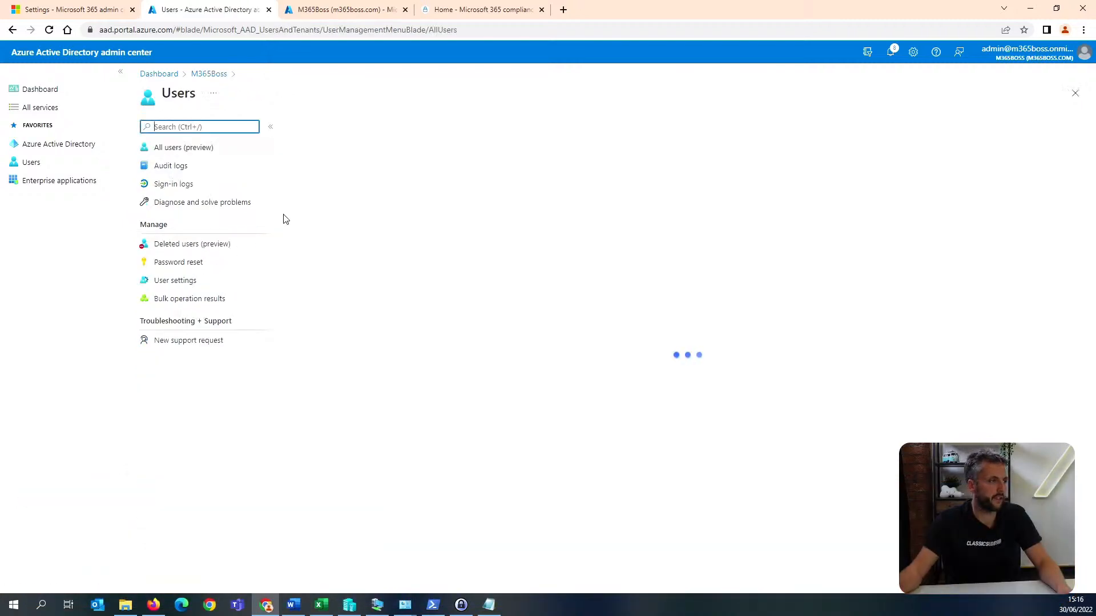
left_click(217, 285)
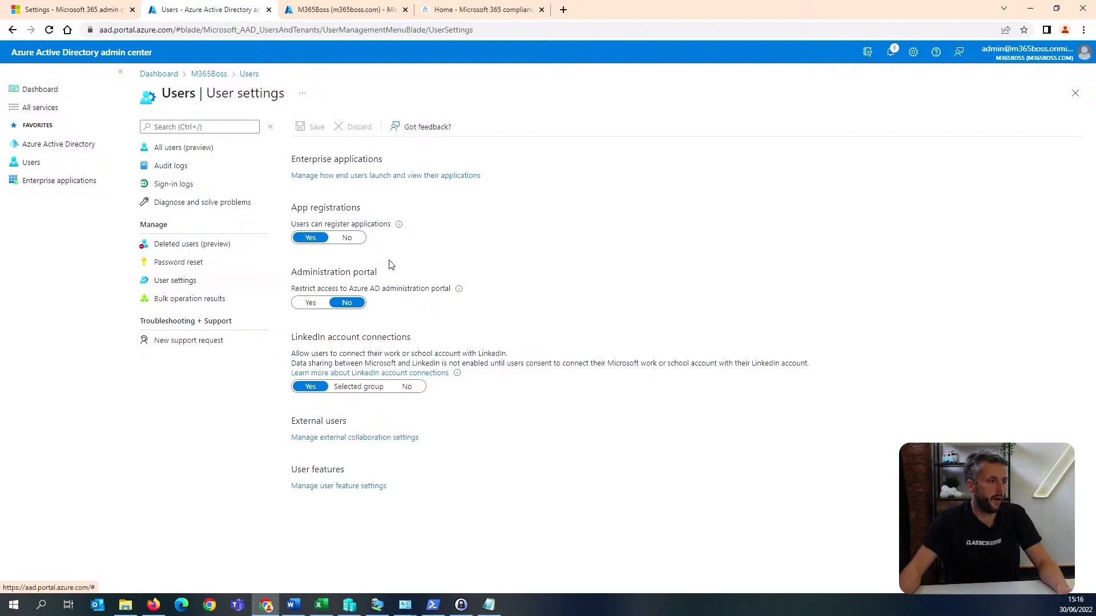
left_click(314, 308)
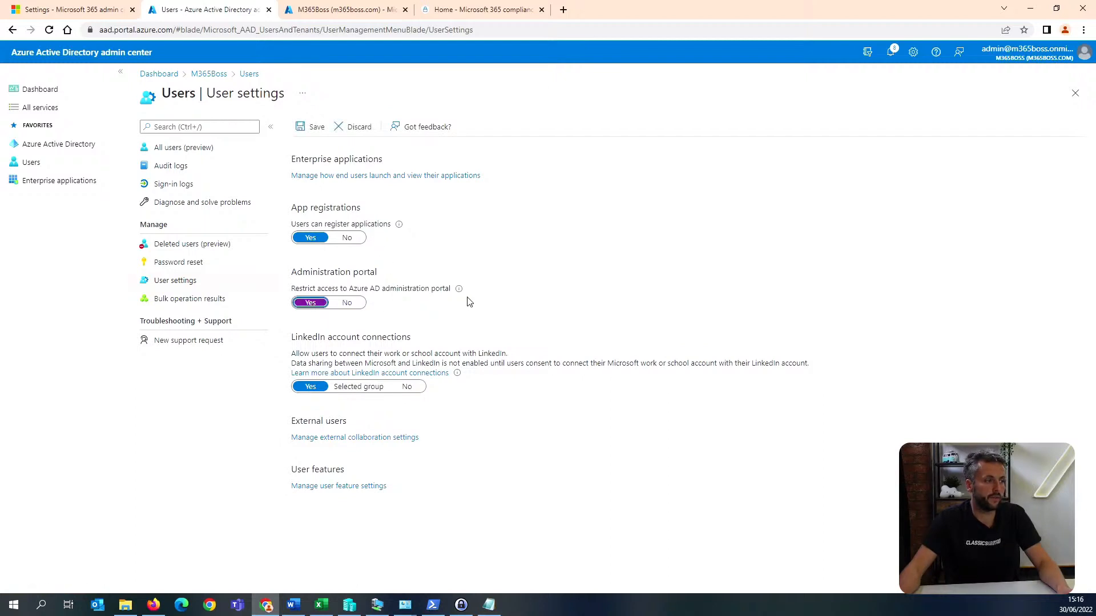
mouse_move(460, 291)
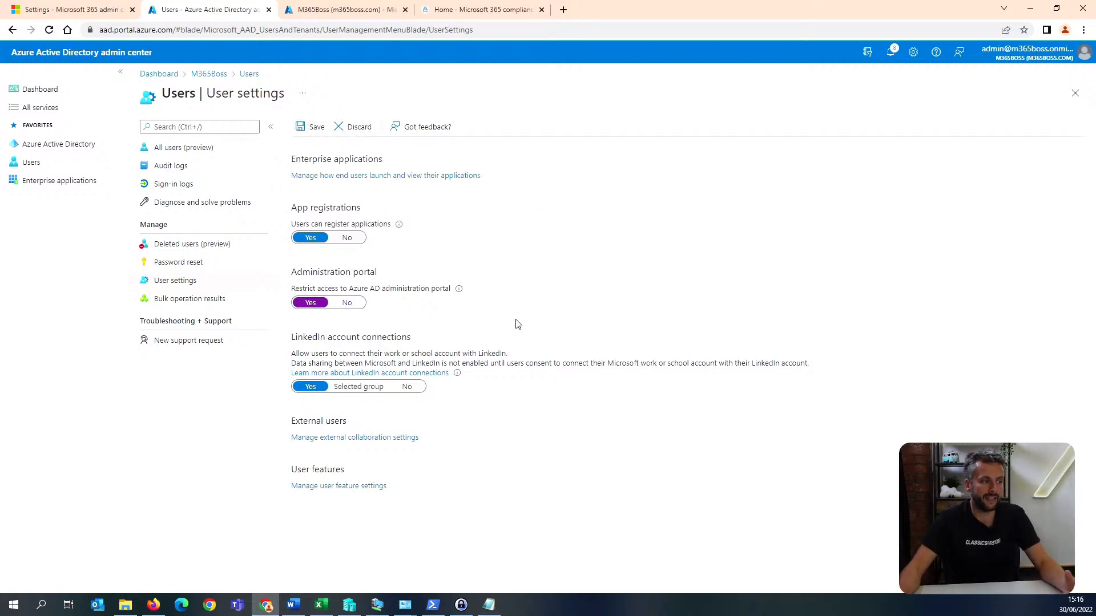
left_click(313, 127)
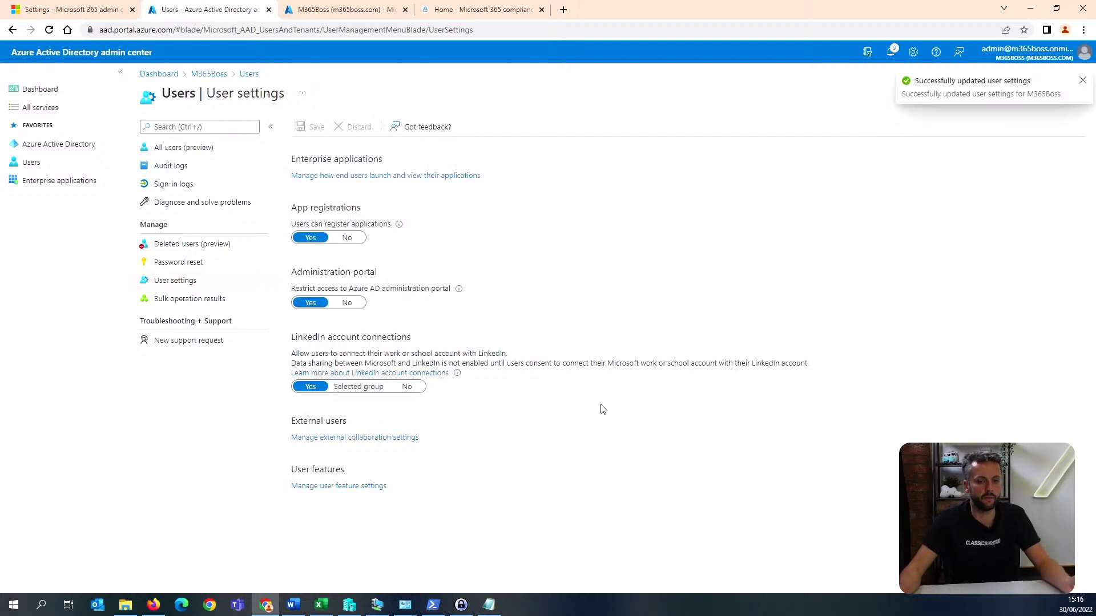
Examine the user feature settings, particularly the combined security information registration experience.
key("alt+Tab")
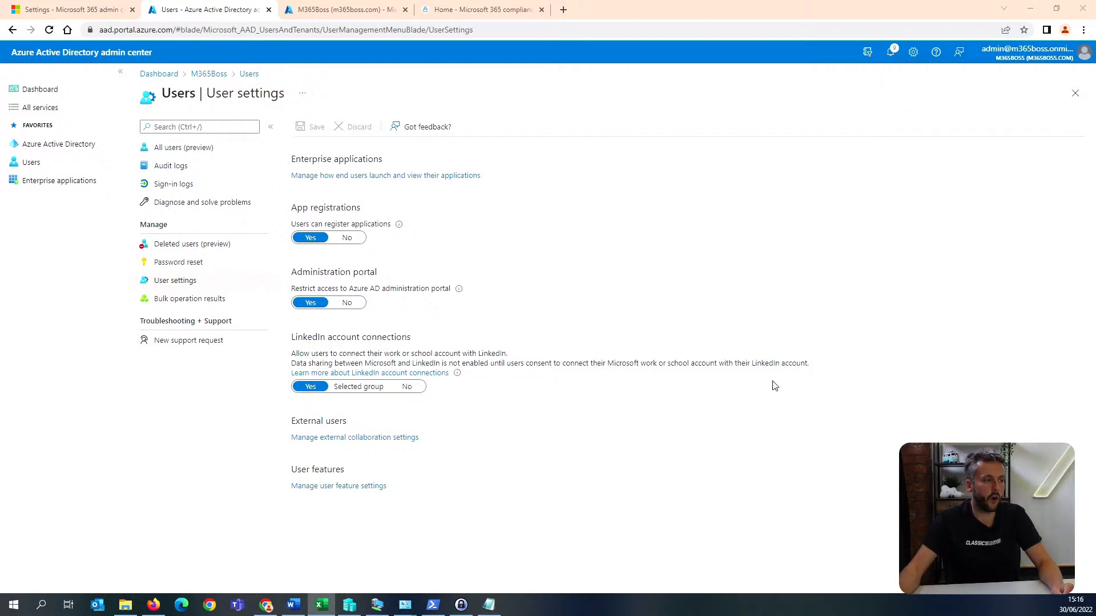
left_click(374, 487)
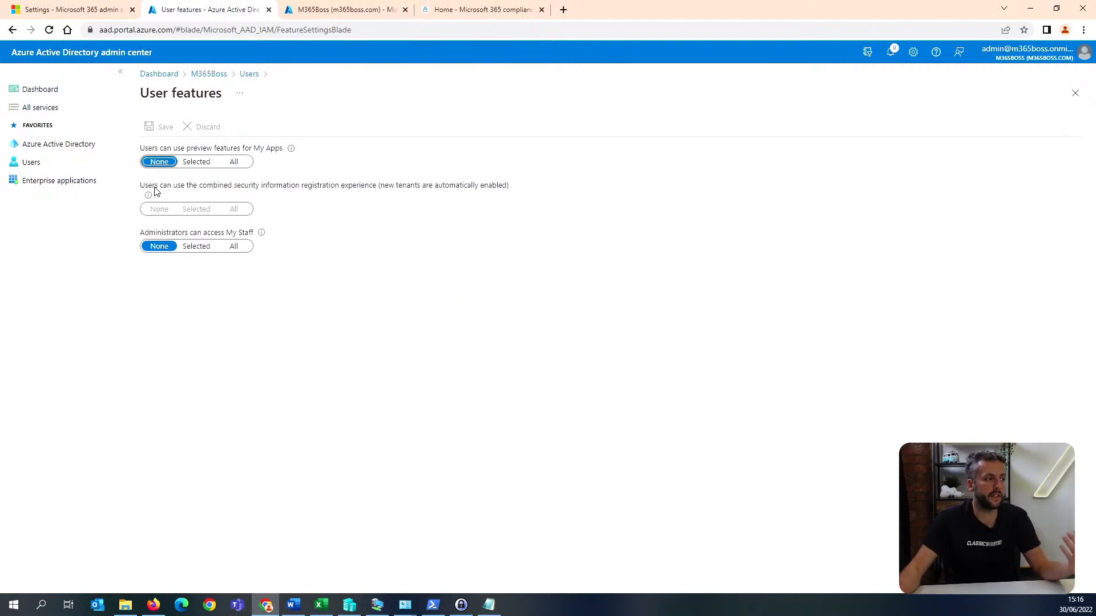
mouse_move(142, 190)
left_mouse_down()
mouse_move(316, 217)
mouse_move(139, 192)
left_mouse_up()
left_click(316, 217)
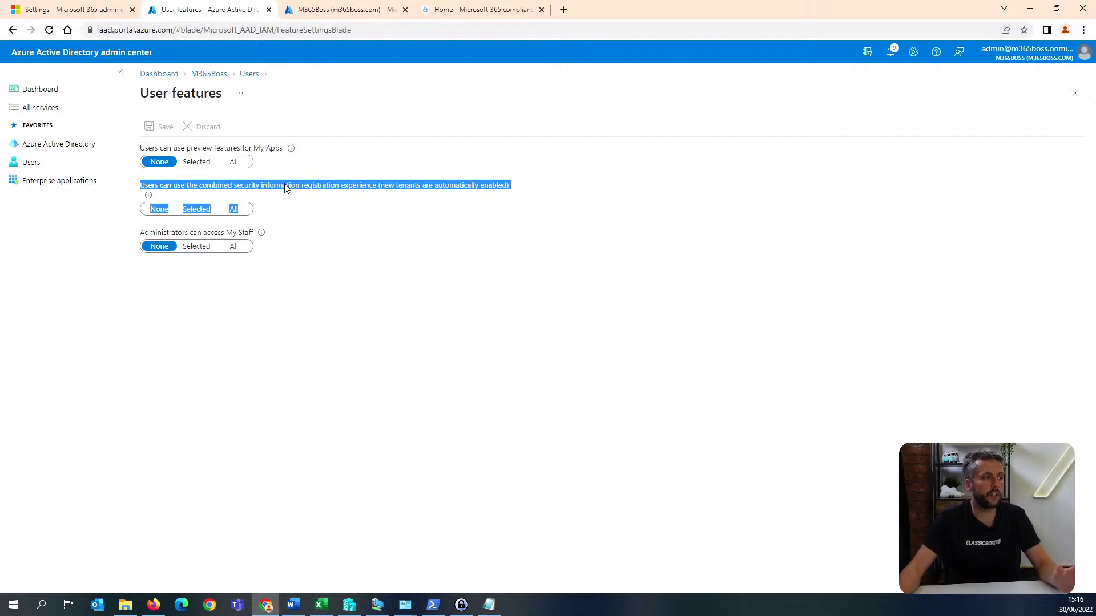
left_click(332, 189)
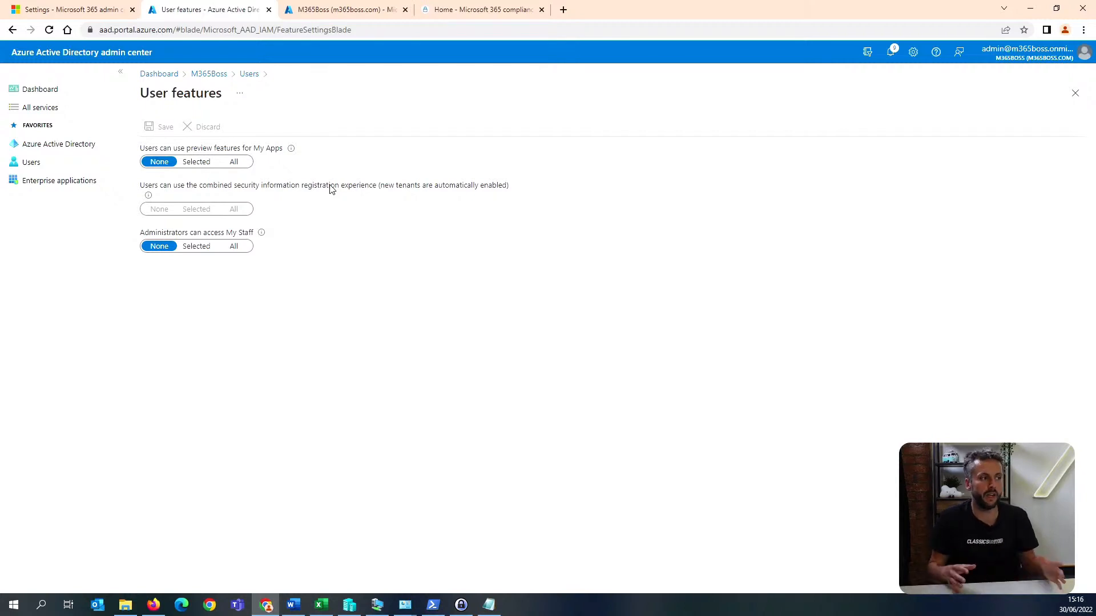
left_click_drag(256, 224, 142, 189)
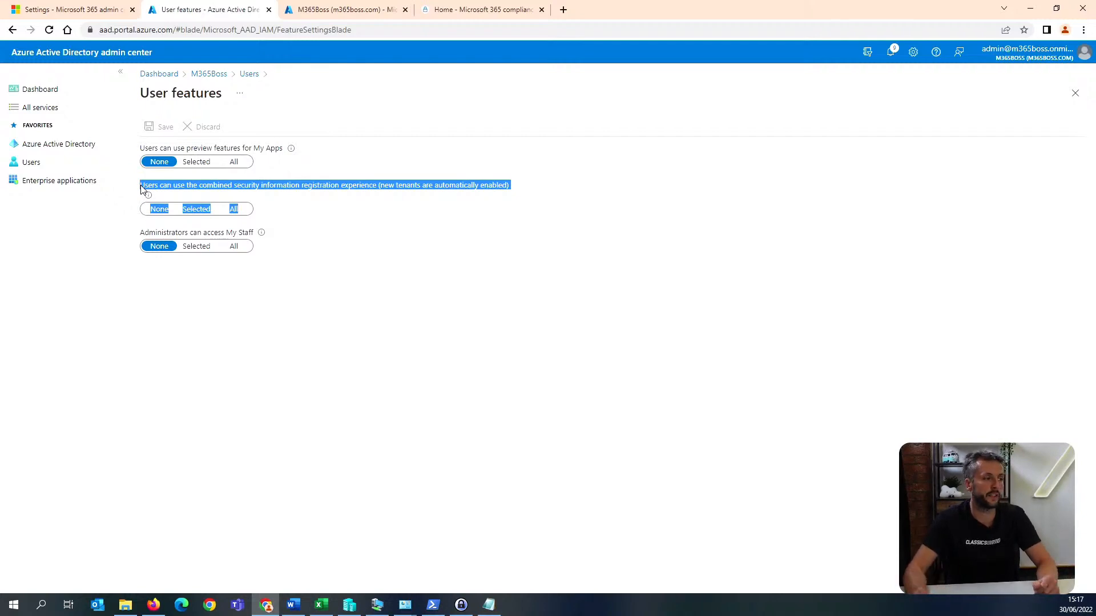
left_click(297, 200)
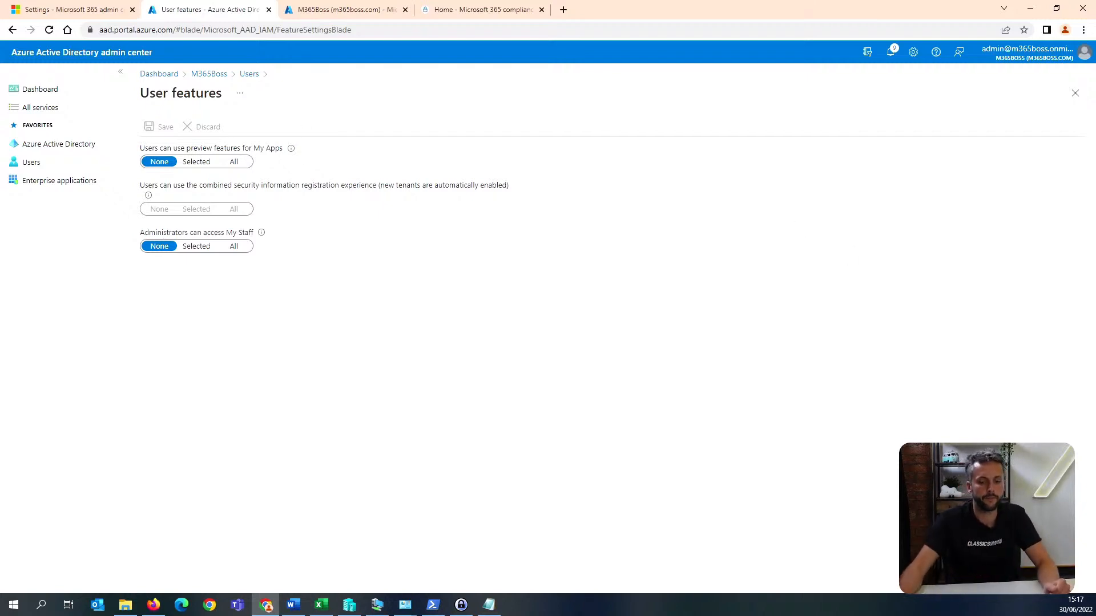
key("alt+Tab")
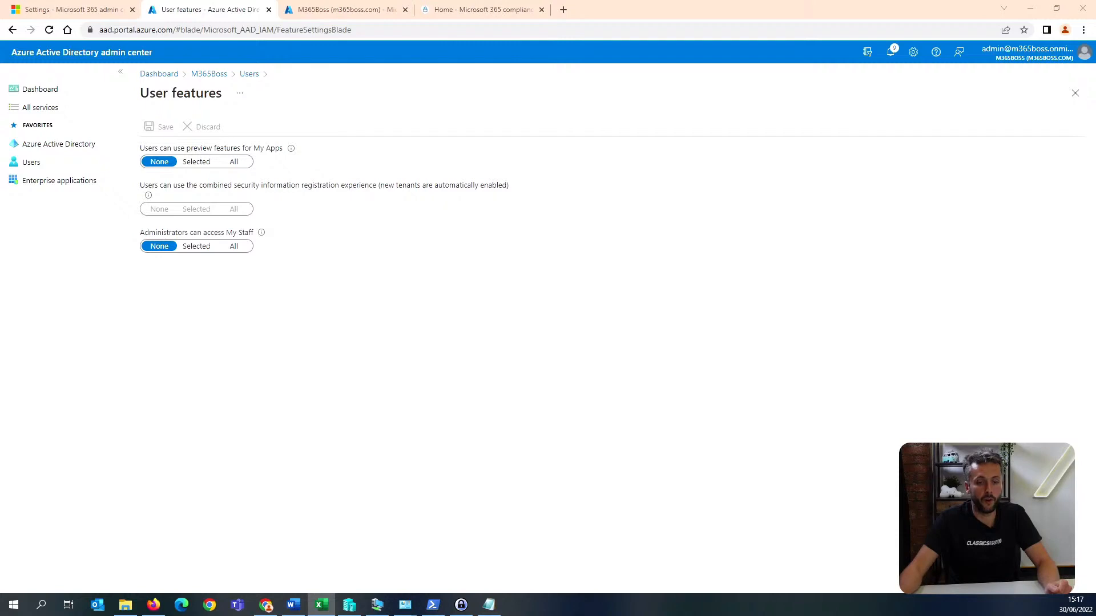
Open the tenant's Password reset authentication methods, discarding the unsaved selection of All for self-service password reset.
left_click(216, 78)
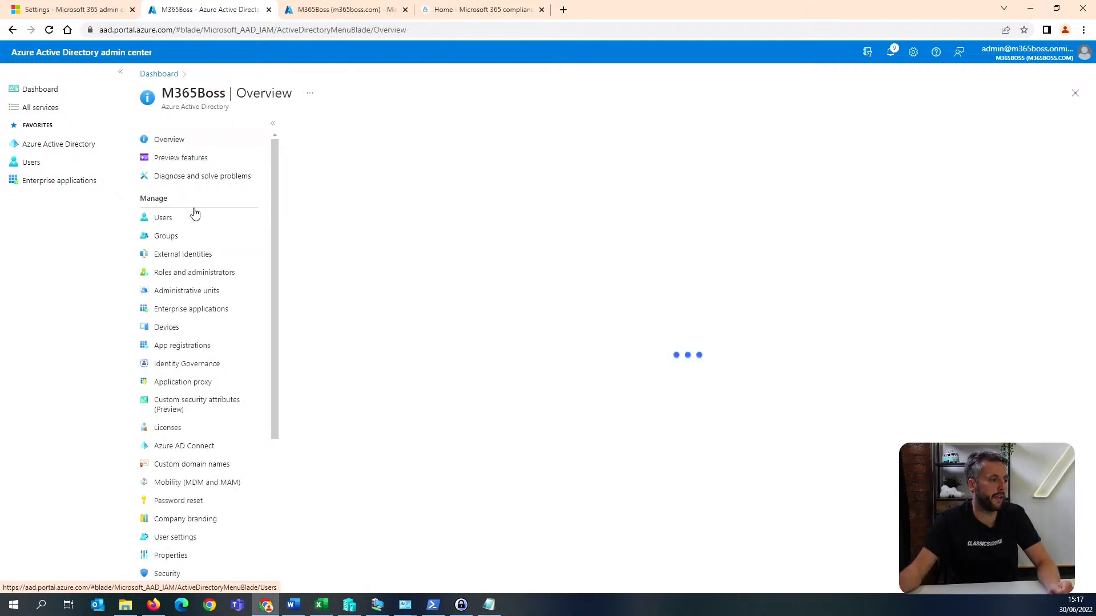
scroll(232, 357, "down", 1)
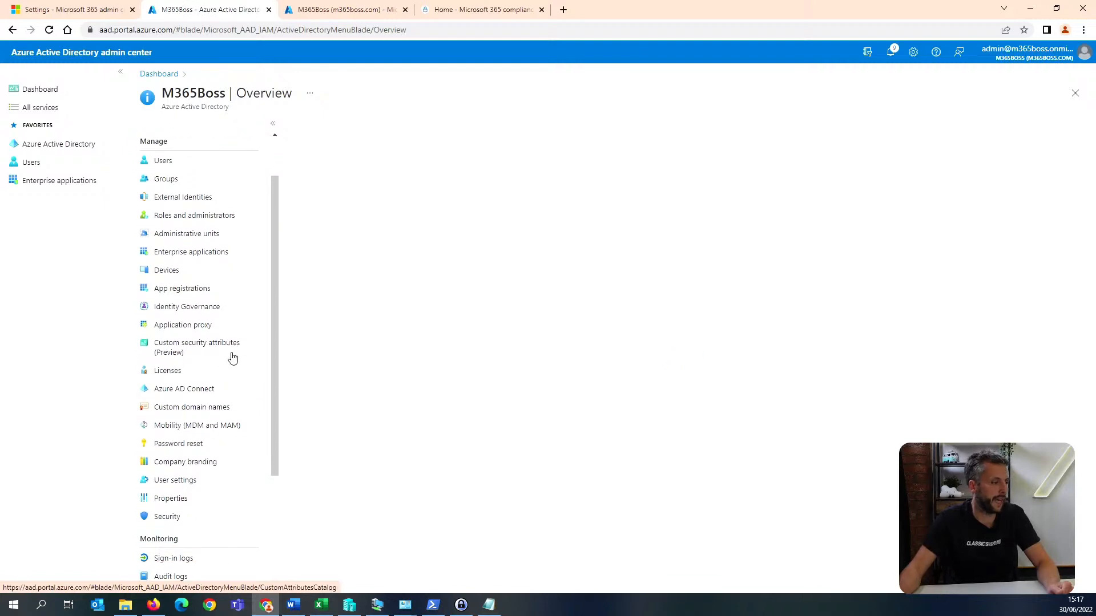
left_click(215, 445)
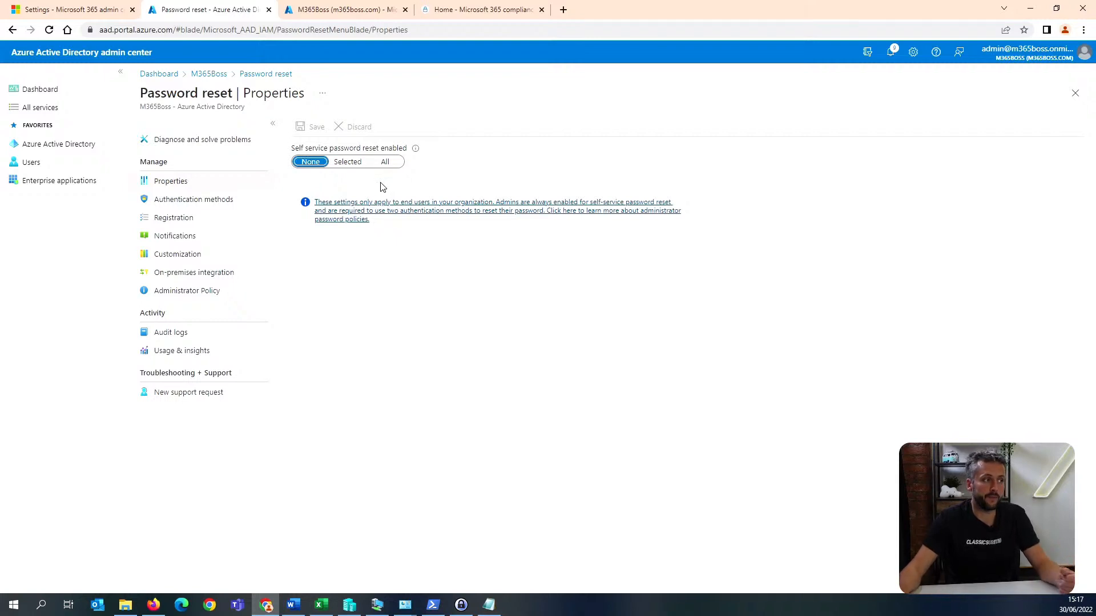
left_click(392, 163)
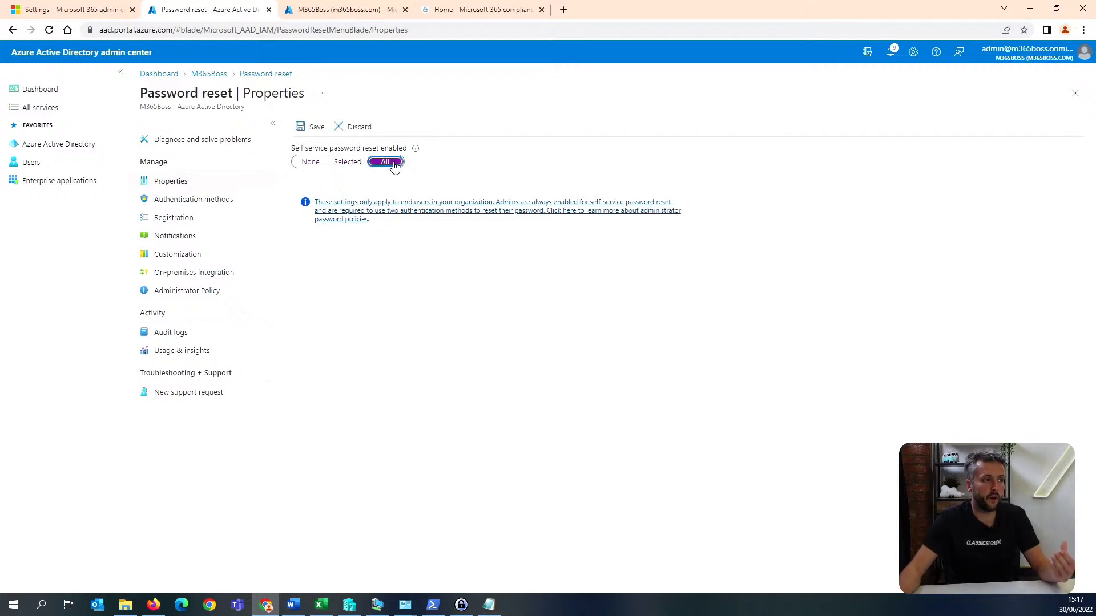
left_click(230, 204)
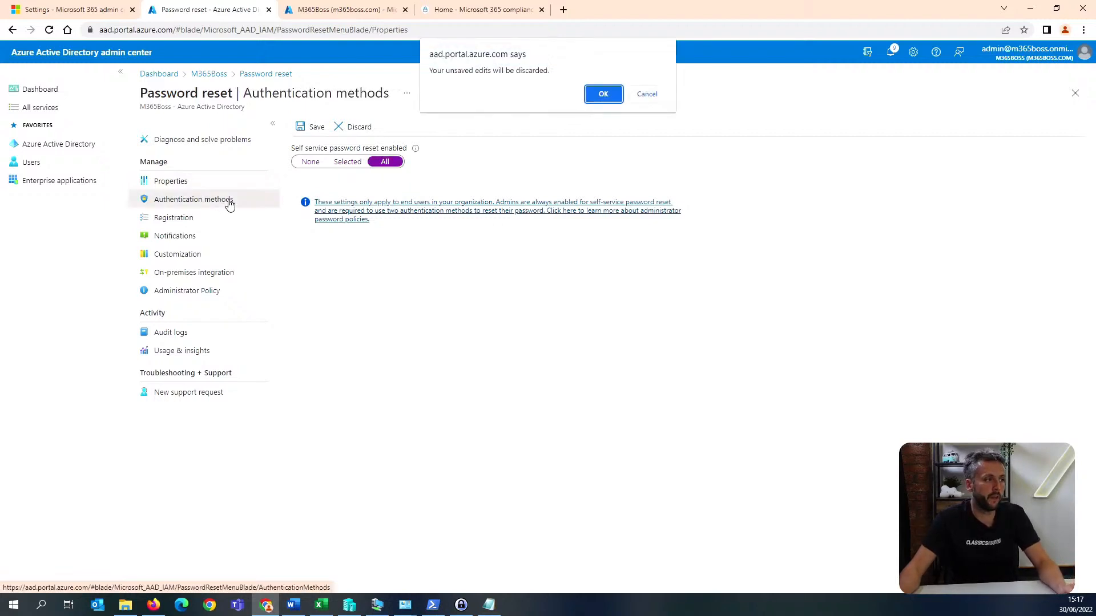
left_click(603, 92)
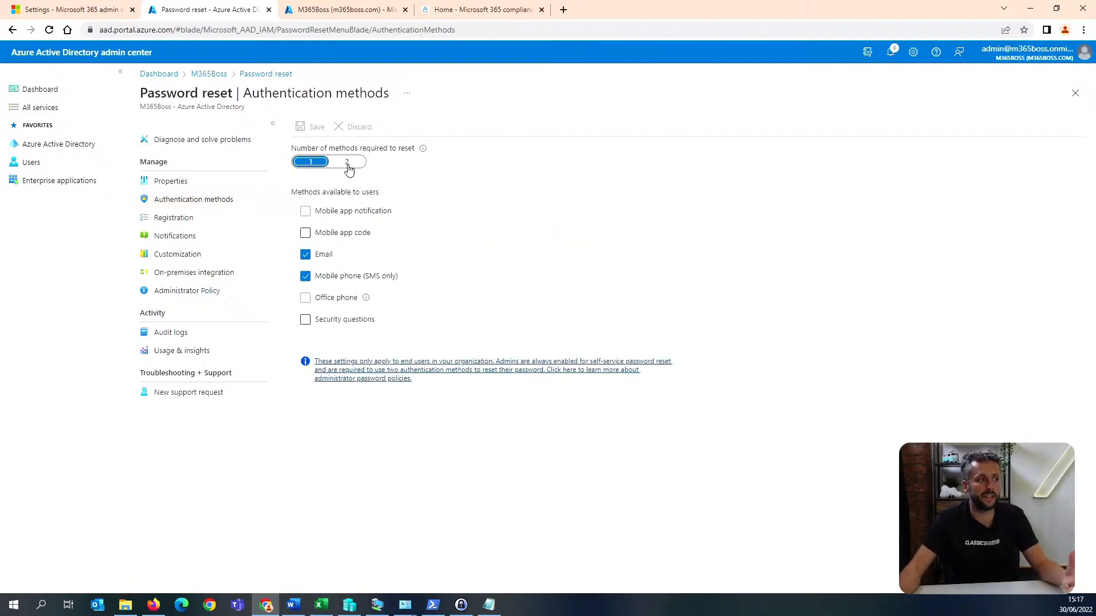
Require 2 methods for password reset and make Mobile app notification and Mobile app code available to users.
left_click(348, 163)
left_click(354, 212)
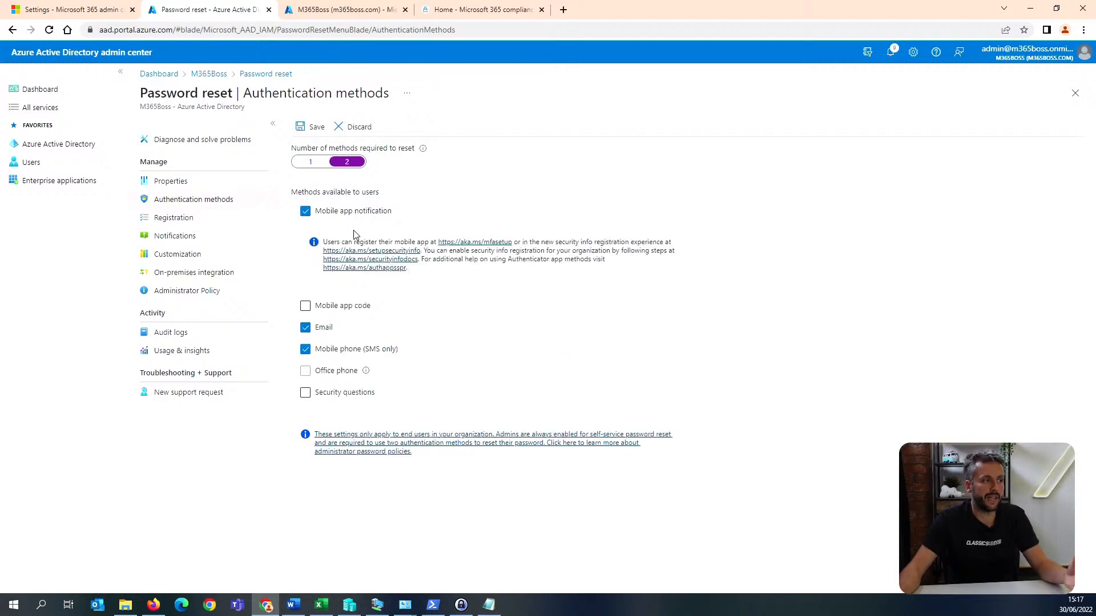
left_click(347, 307)
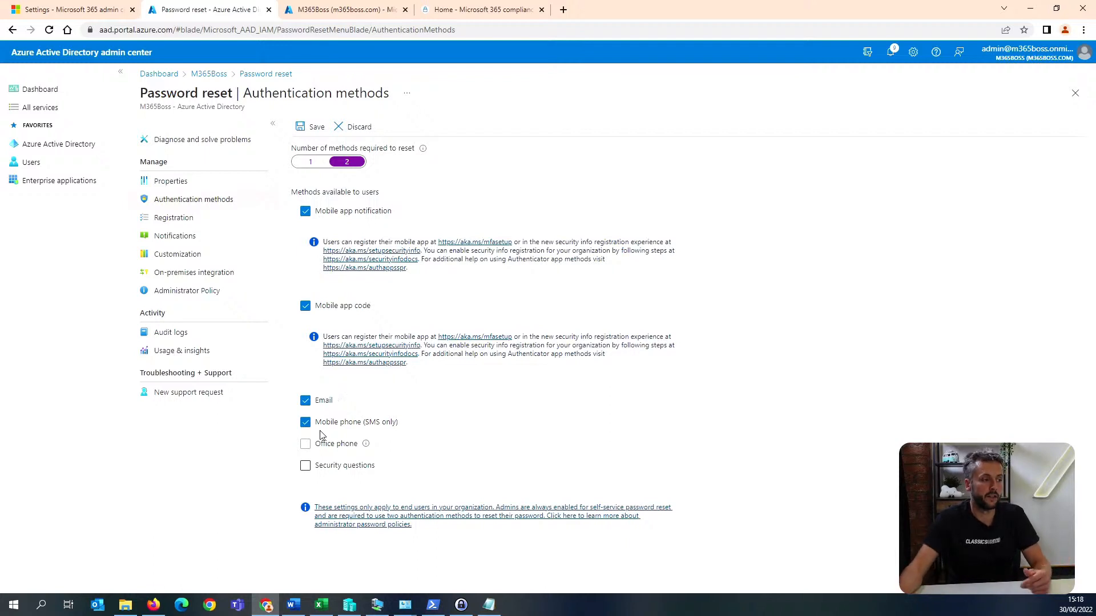
left_click(306, 465)
scroll(440, 522, "down", 2)
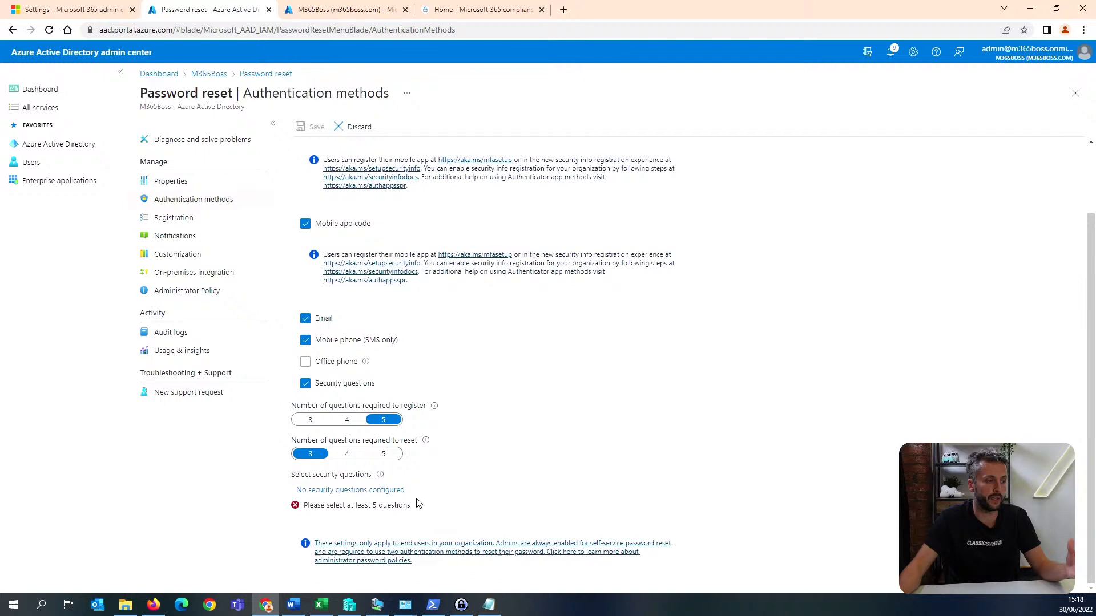
left_click(368, 490)
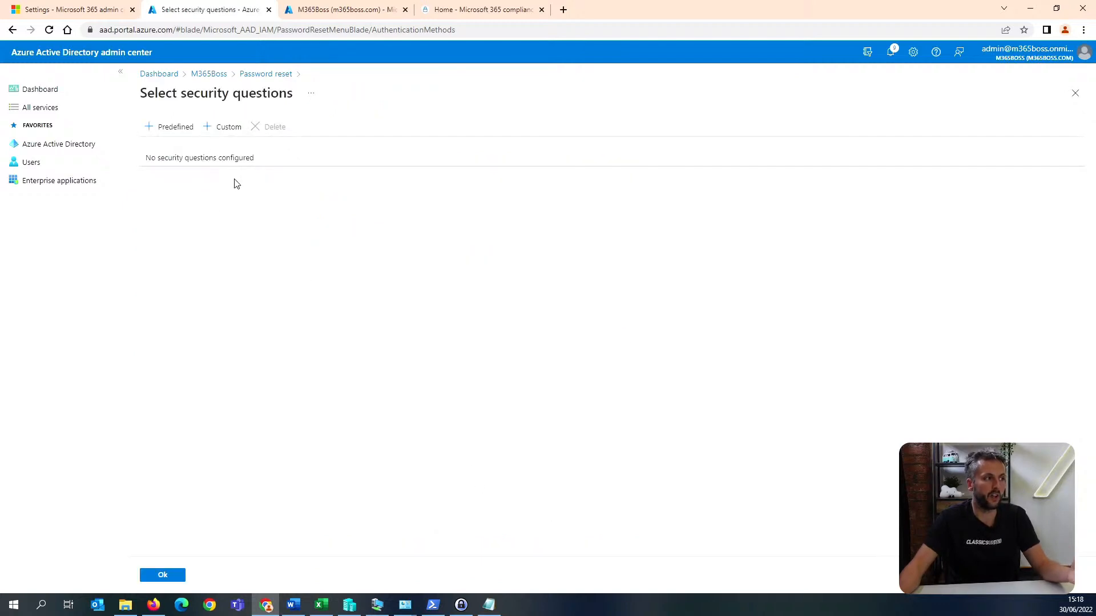
left_click(166, 129)
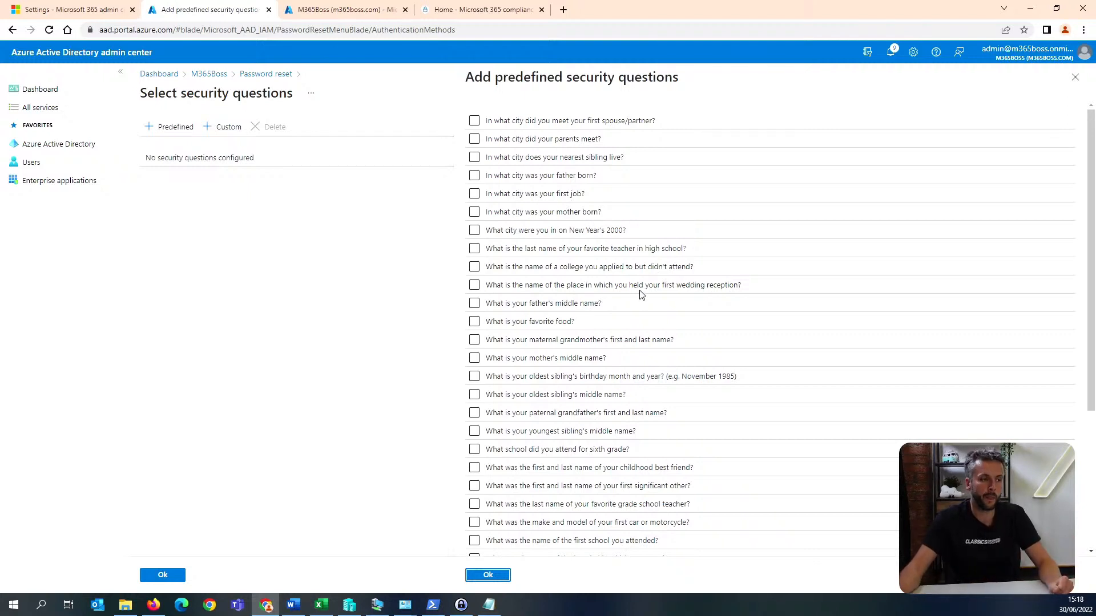
left_click(1075, 78)
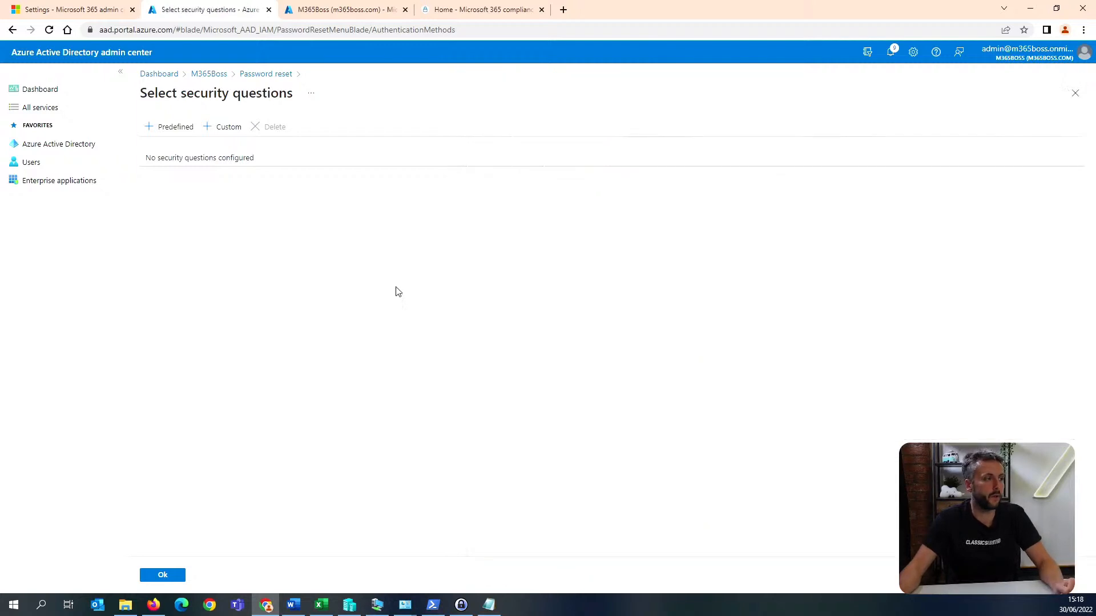
left_click(254, 75)
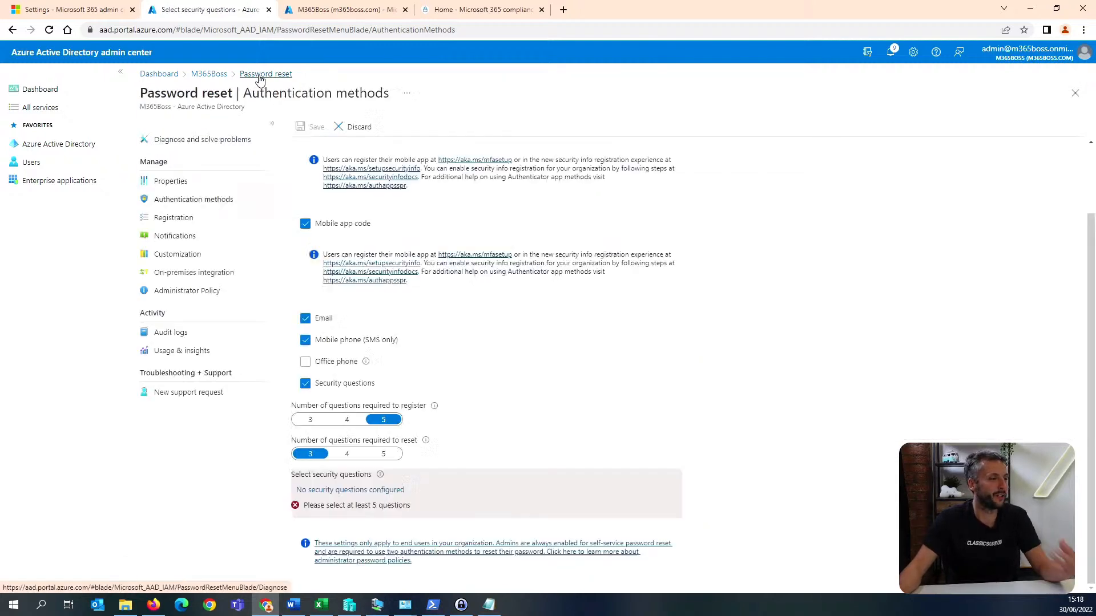
left_click(305, 382)
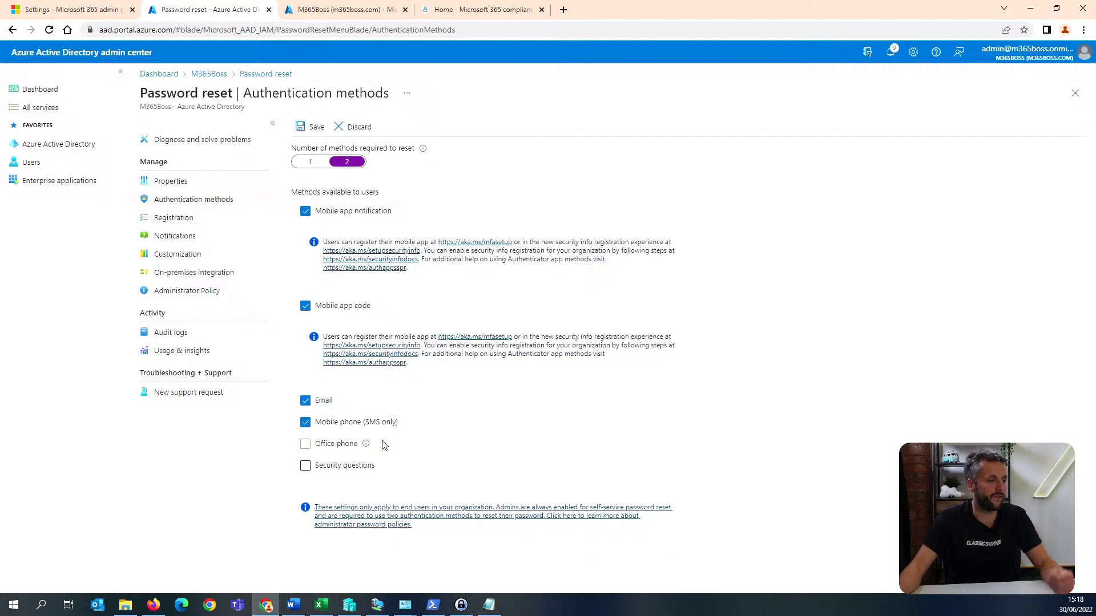
Save the password reset authentication methods and review the registration settings.
left_click(314, 128)
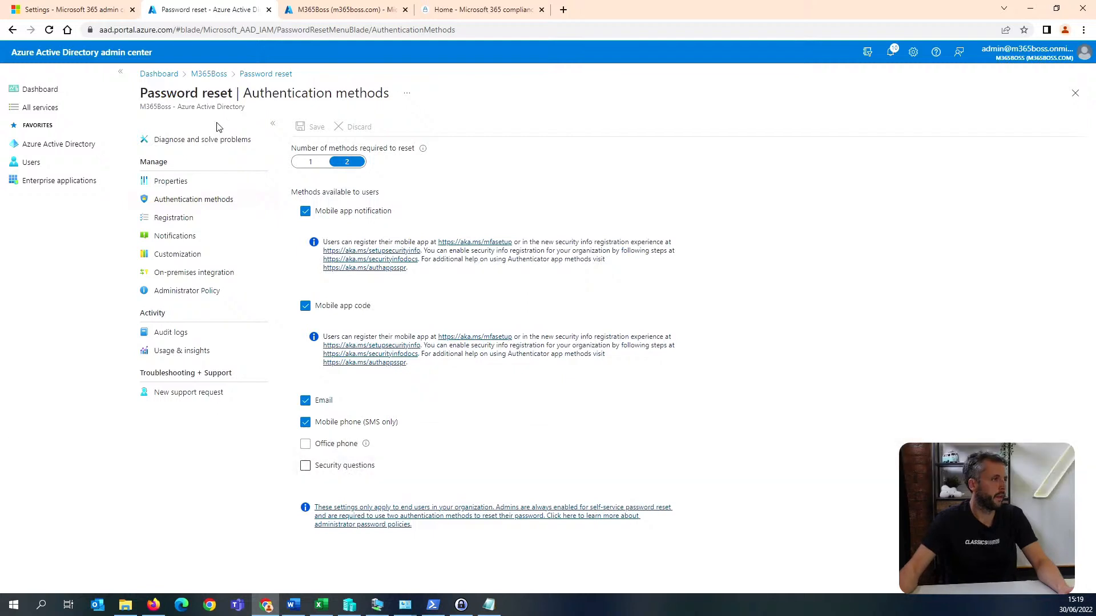
left_click(208, 222)
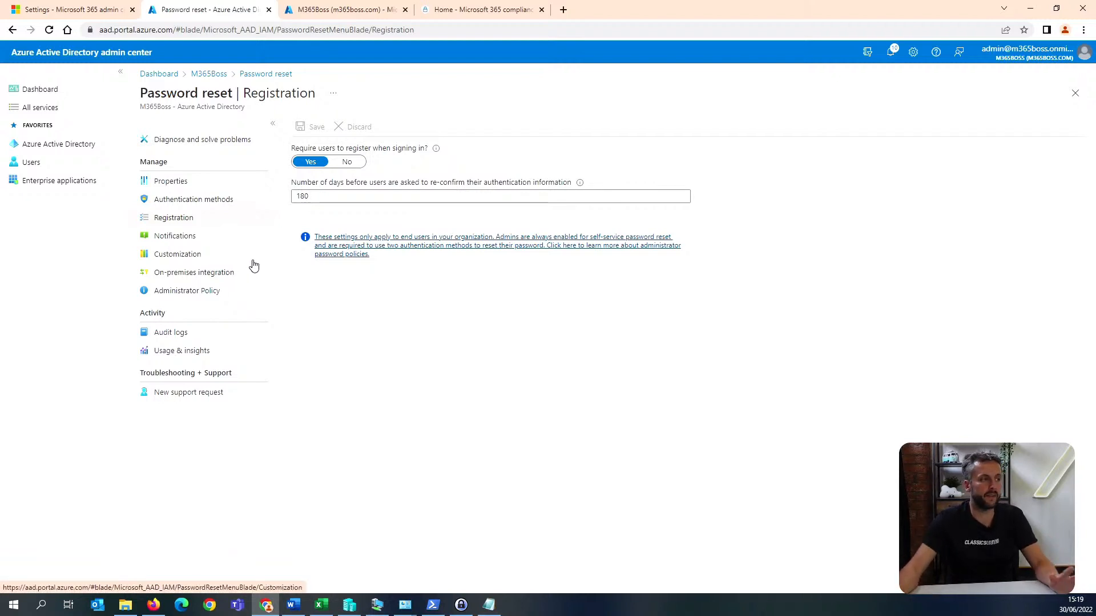
Enable self-service password reset for All users and save the password reset properties.
left_click(234, 181)
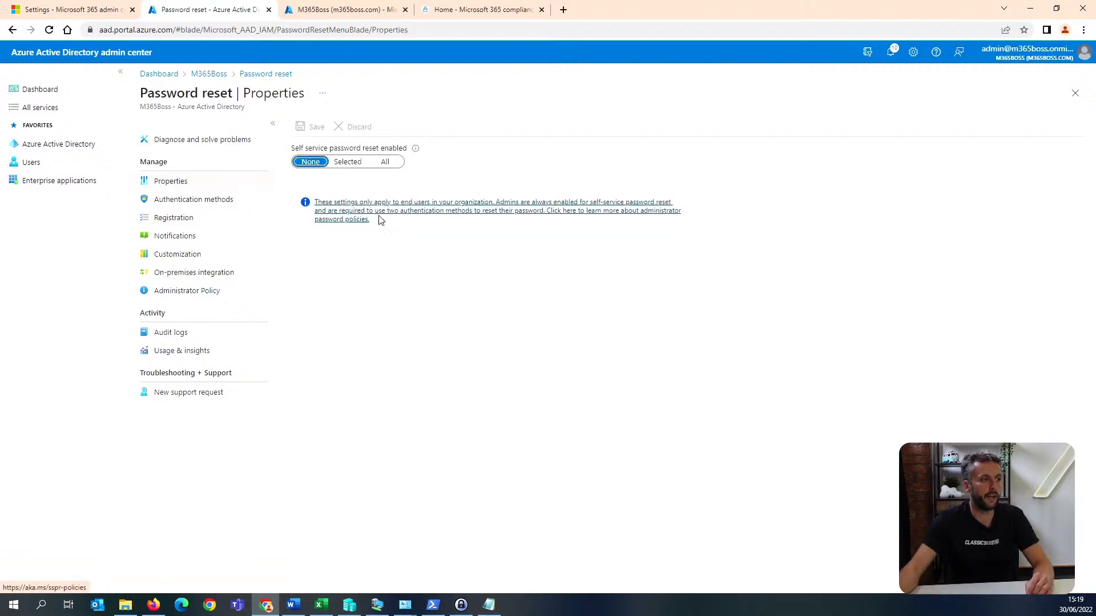
left_click(387, 164)
left_click(318, 130)
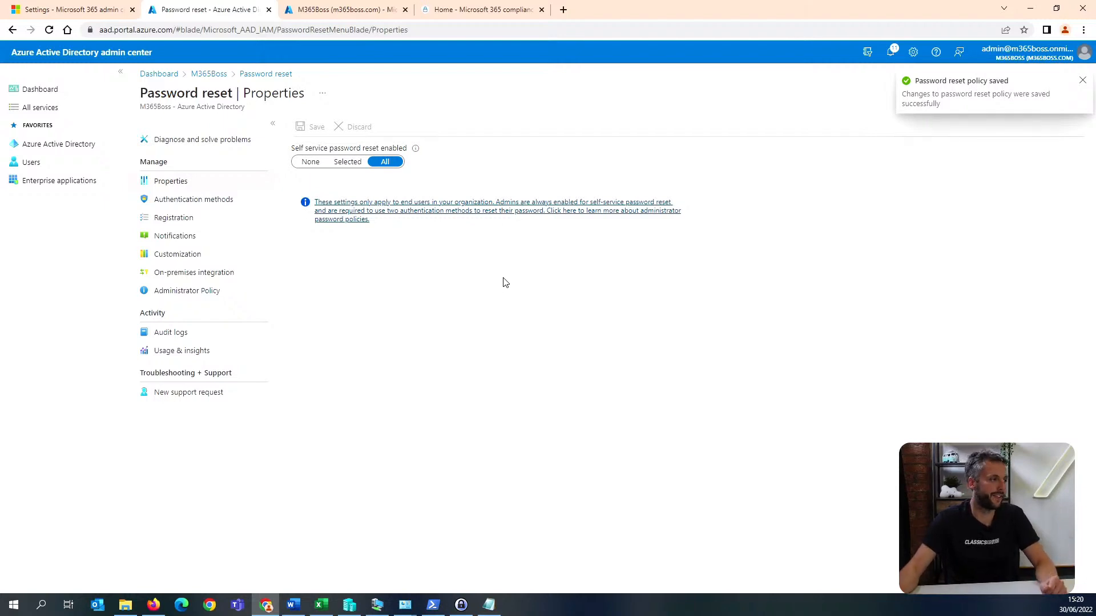
left_click(309, 166)
left_click(394, 166)
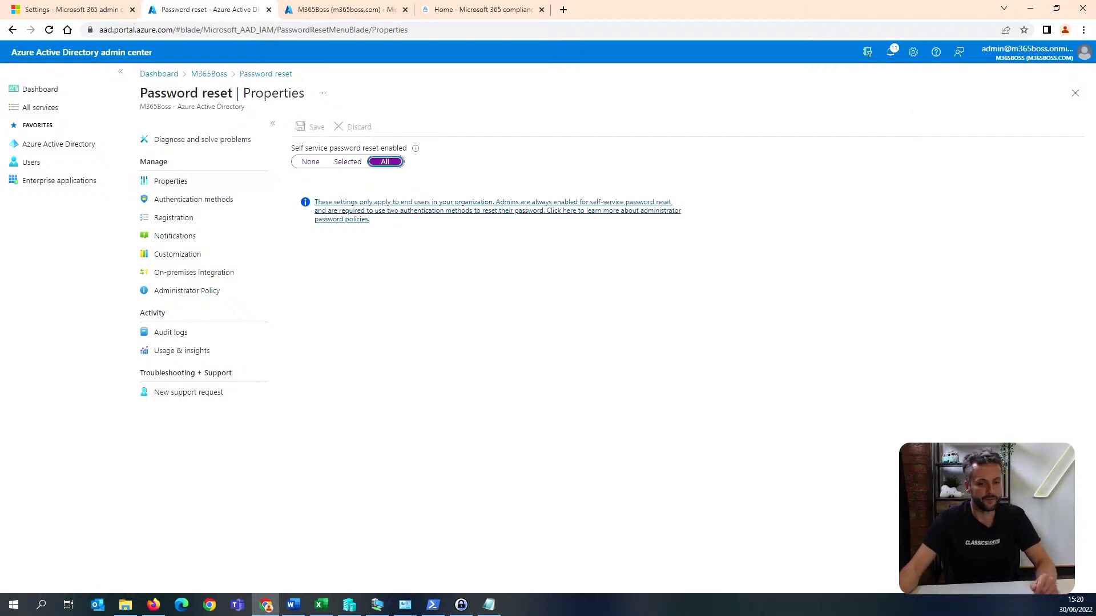
key("alt+Tab")
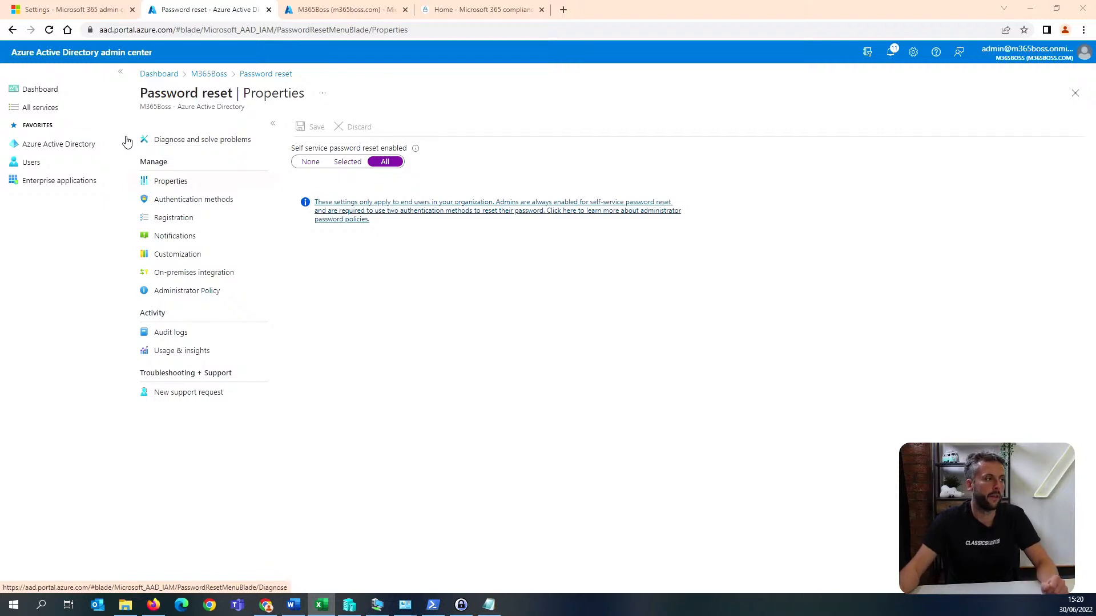
Prevent users from registering applications in the Azure AD user settings and save the change.
left_click(71, 162)
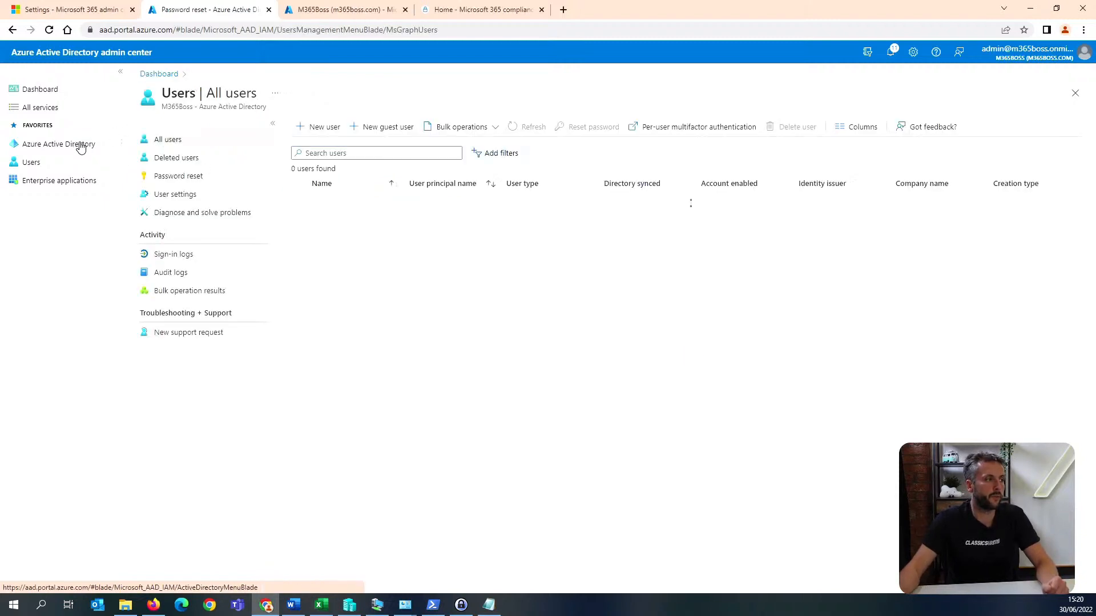
left_click(215, 199)
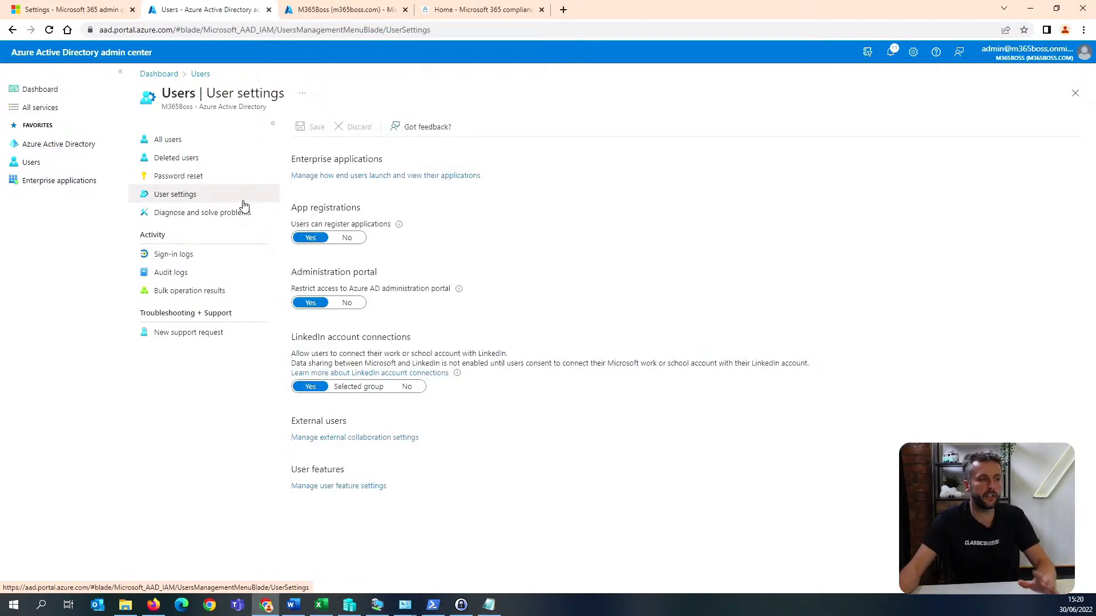
left_click(353, 242)
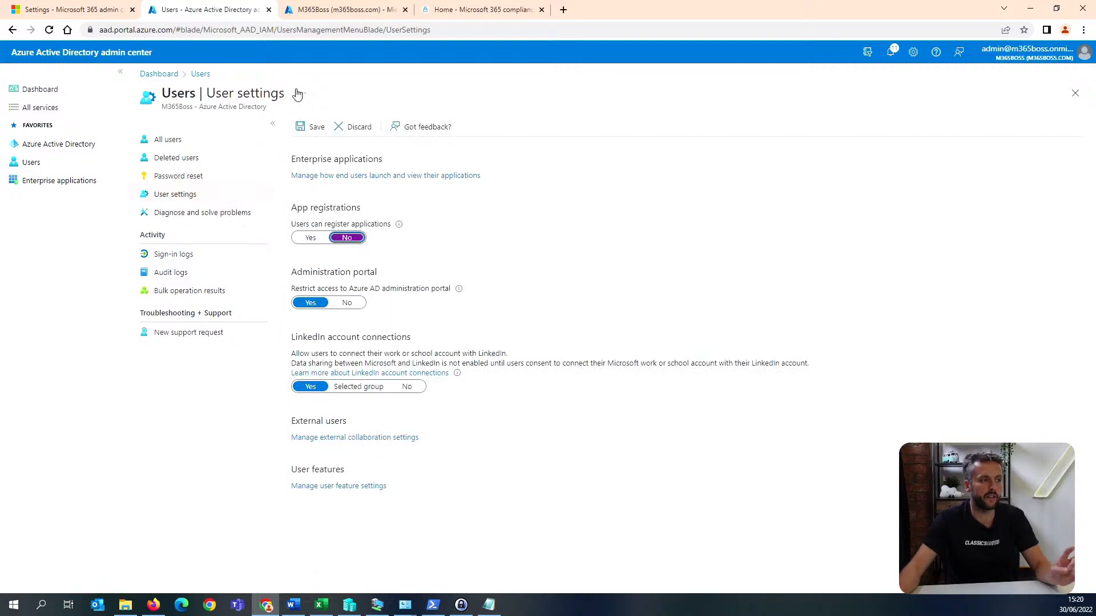
left_click(317, 132)
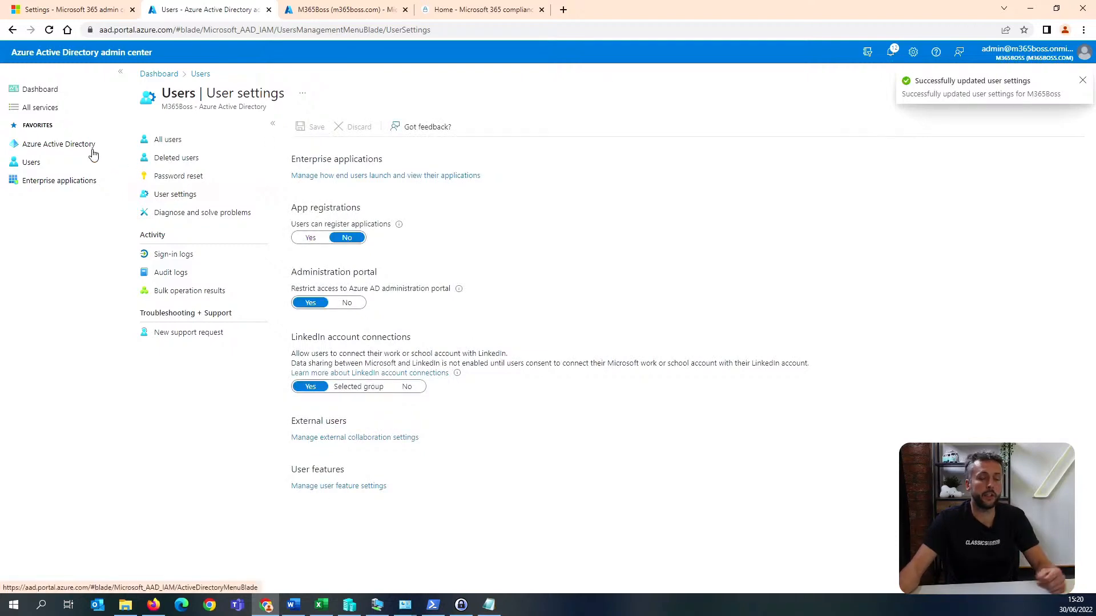
Set the Enterprise applications consent settings to Do not allow user consent and Do not allow group owner consent, and save them.
left_click(93, 152)
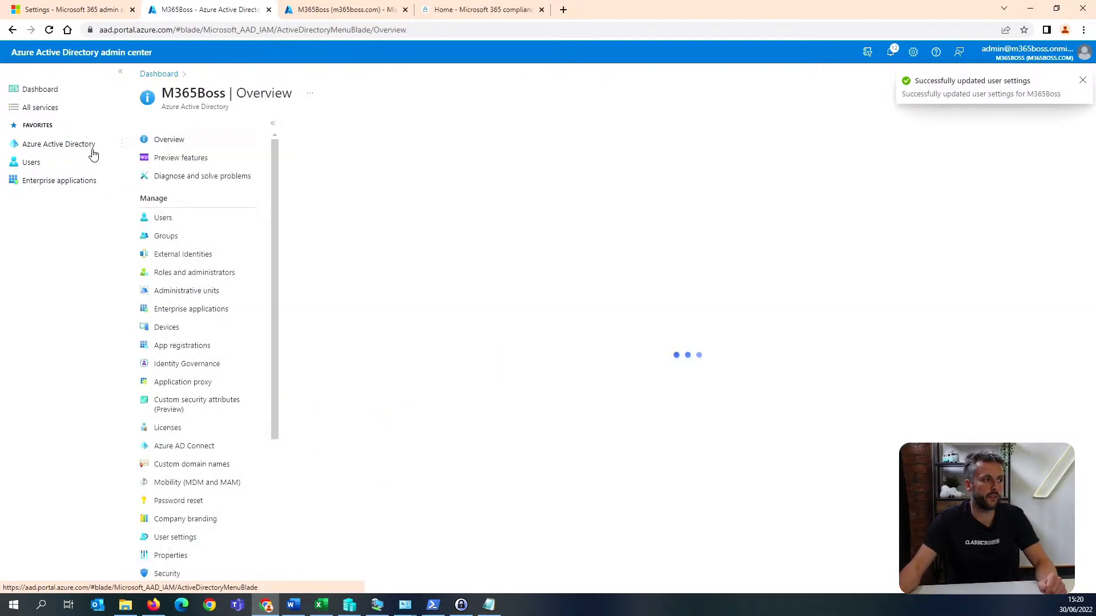
left_click(227, 310)
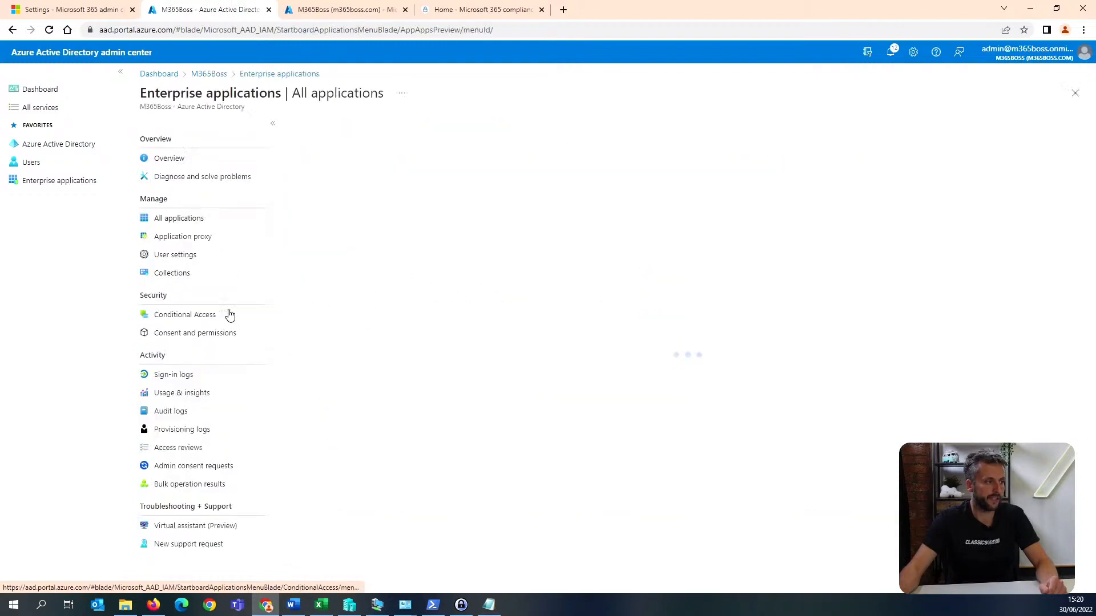
left_click(208, 263)
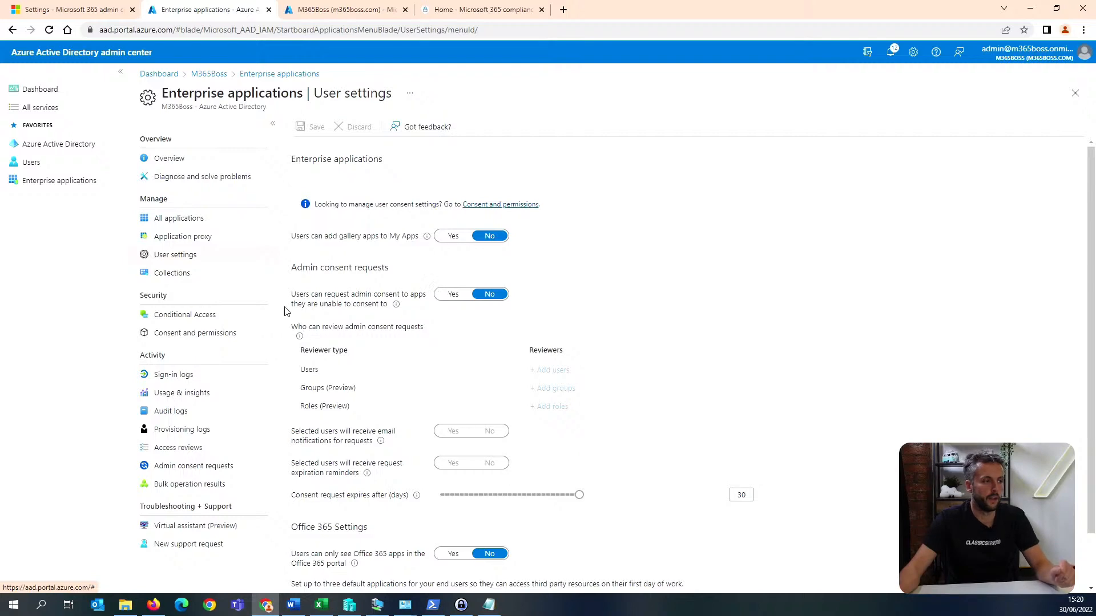
left_click(229, 340)
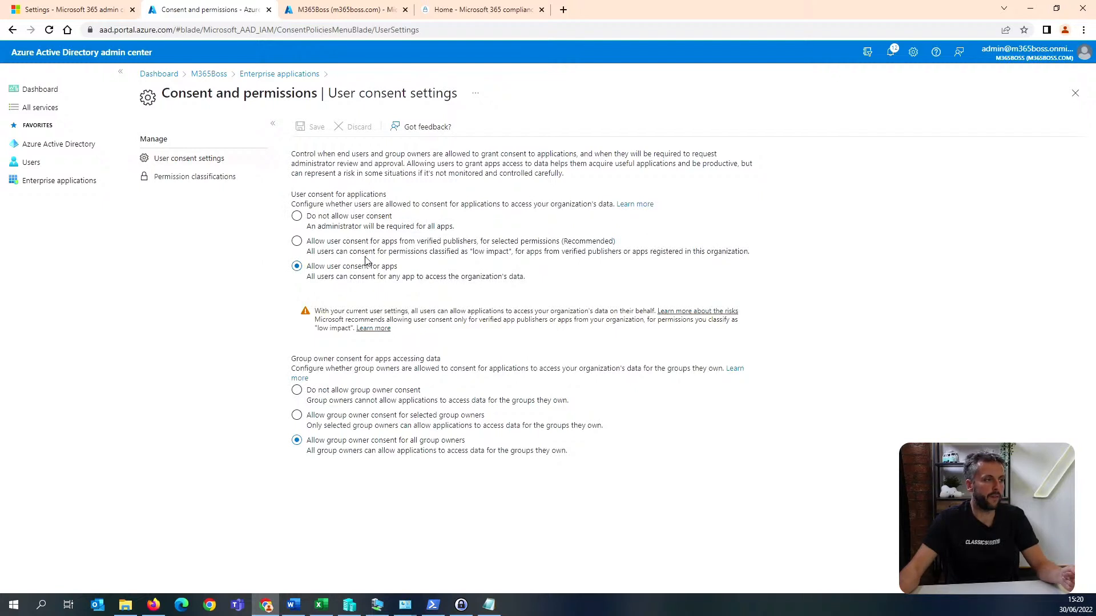
left_click(351, 217)
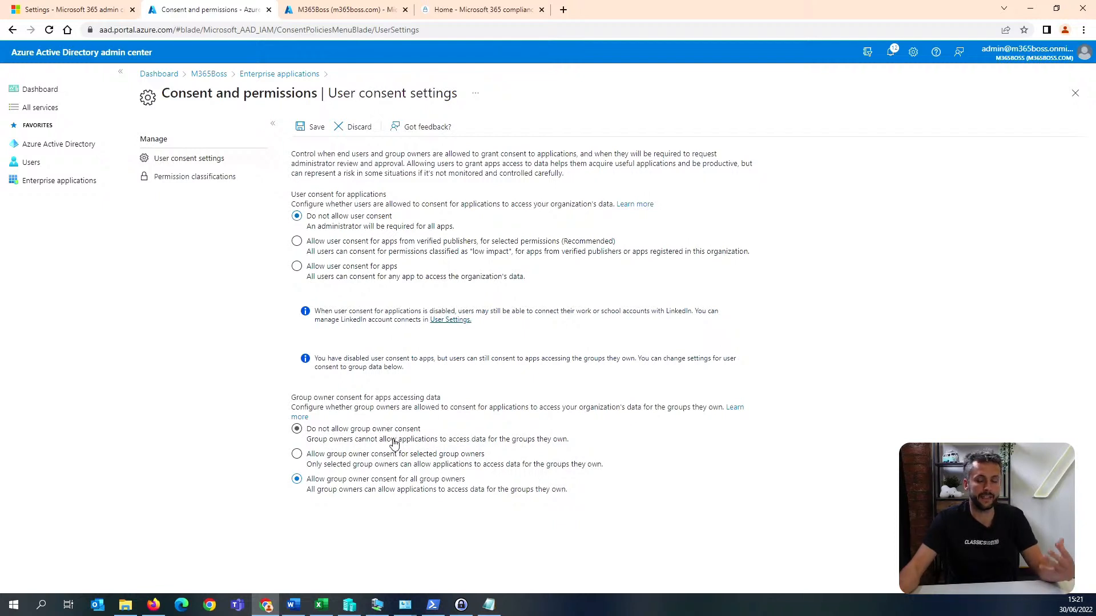
left_click(394, 442)
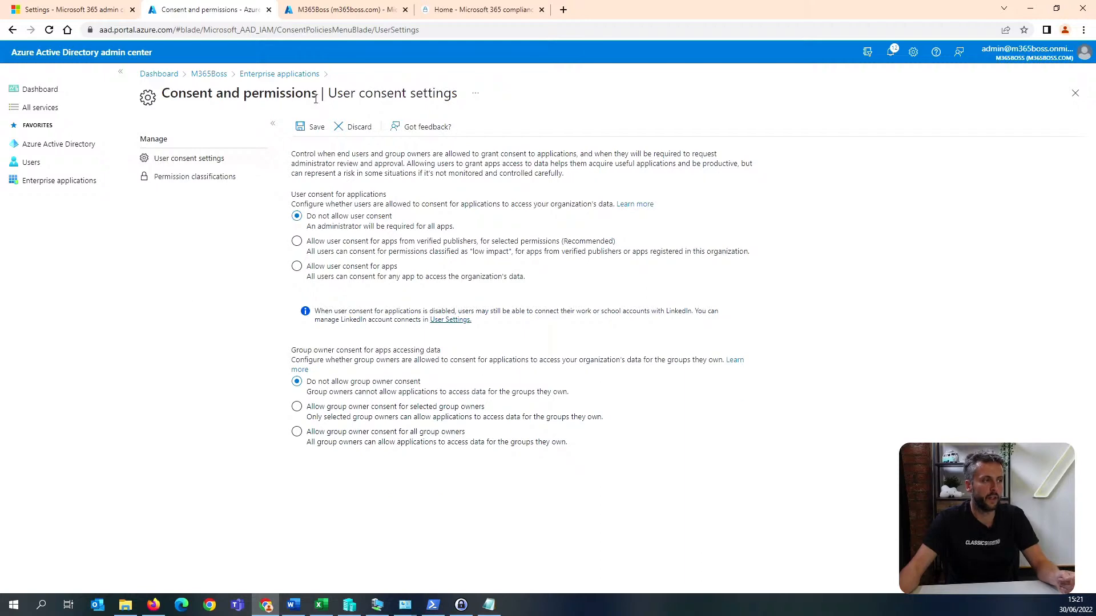
left_click(318, 128)
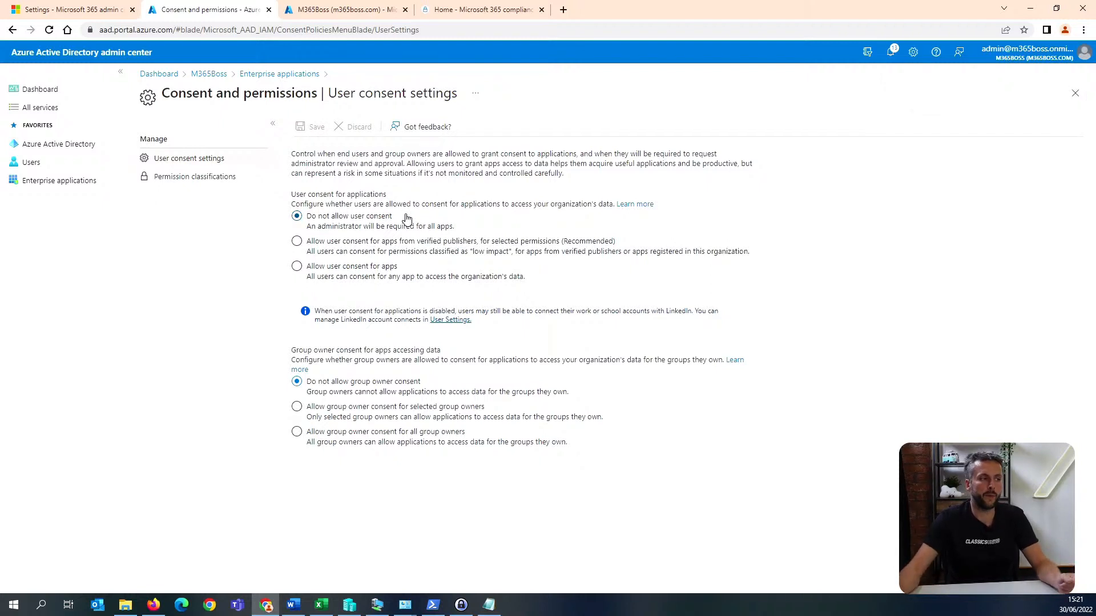
Allow users to request admin consent to apps they are unable to consent to in the Enterprise applications user settings.
left_click(279, 74)
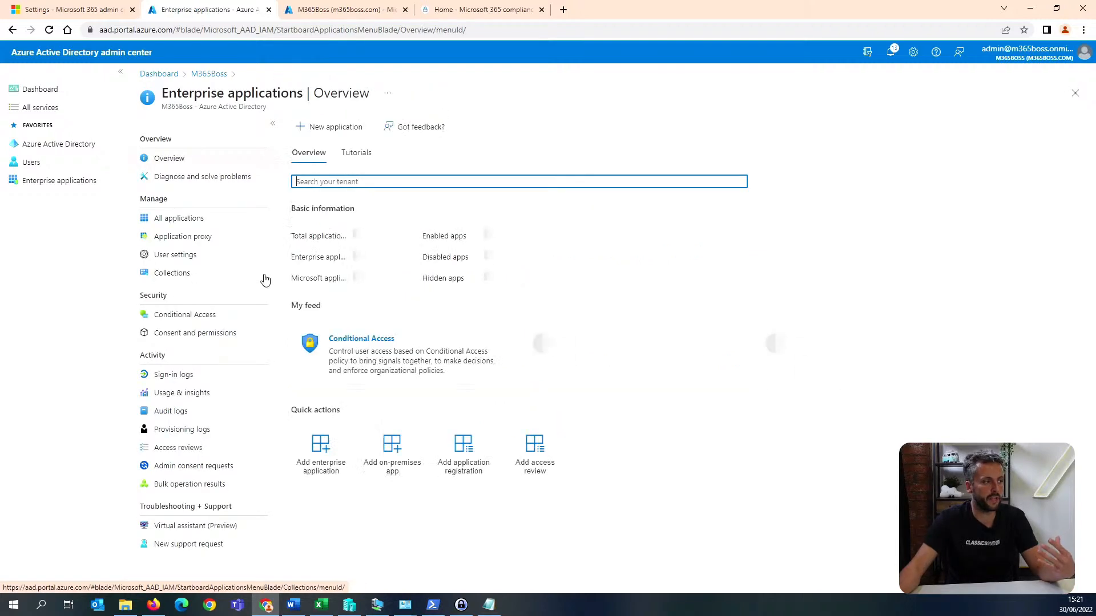
left_click(217, 258)
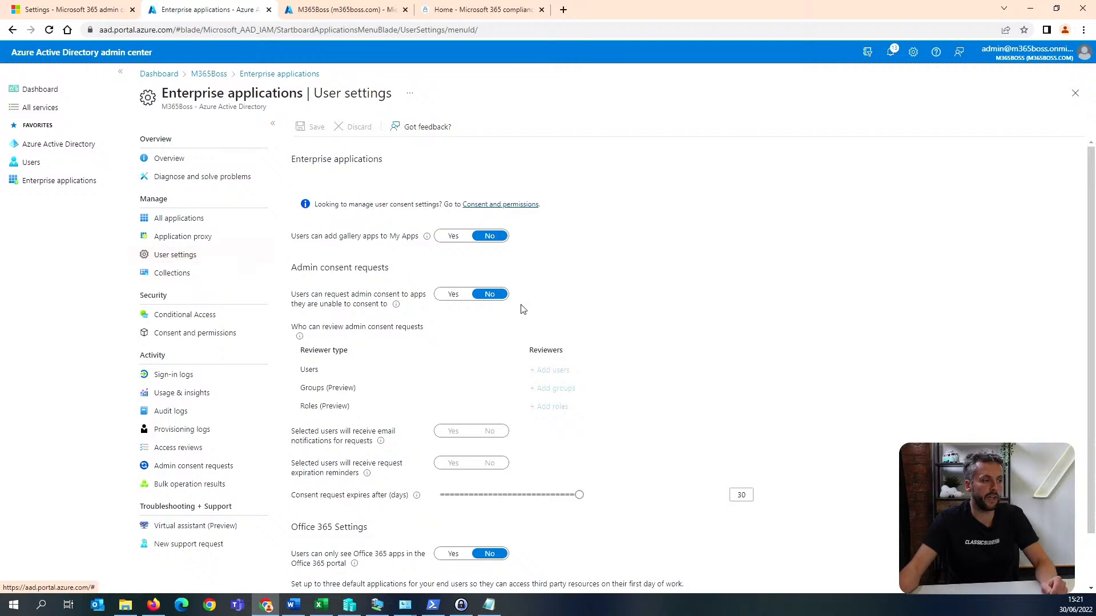
left_click(453, 295)
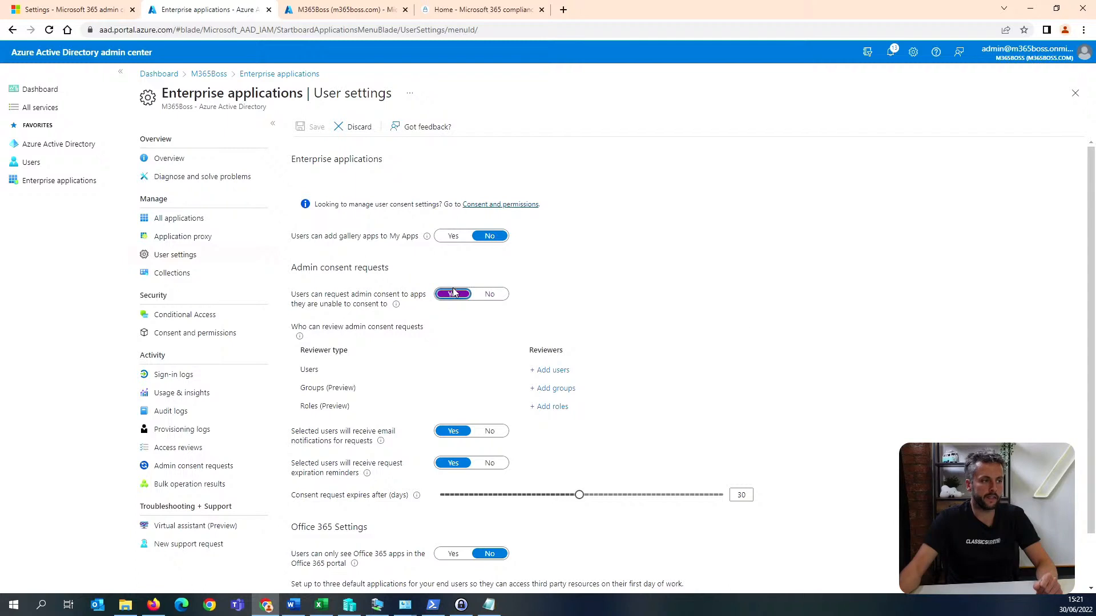
Add the tenant's admin account as a user reviewer of admin consent requests and save the Enterprise applications user settings.
scroll(454, 292, "down", 1)
left_click(560, 314)
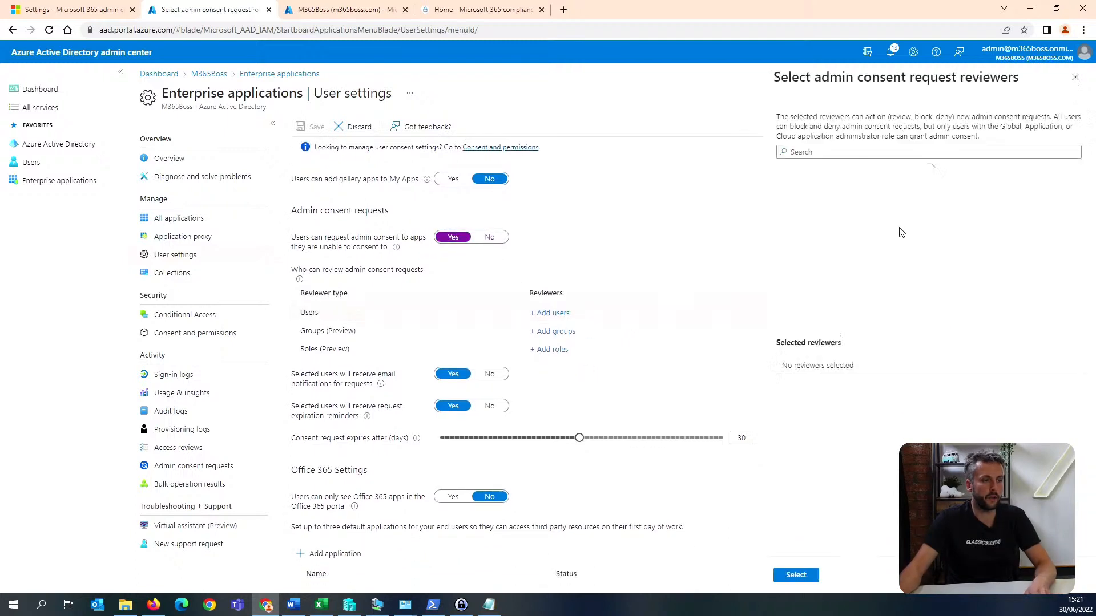
left_click(864, 151)
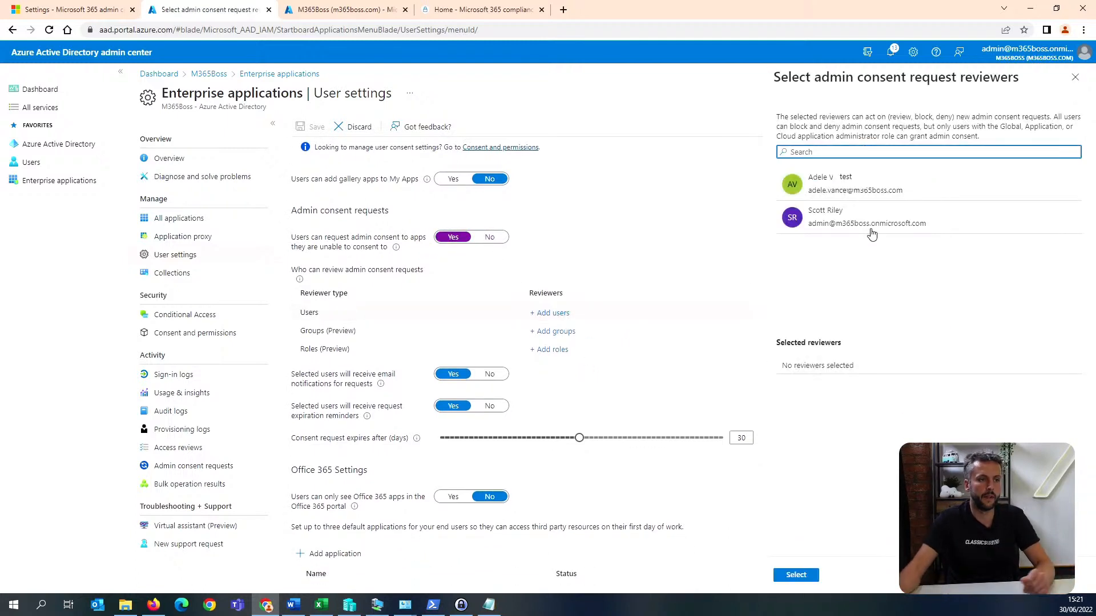
left_click(873, 222)
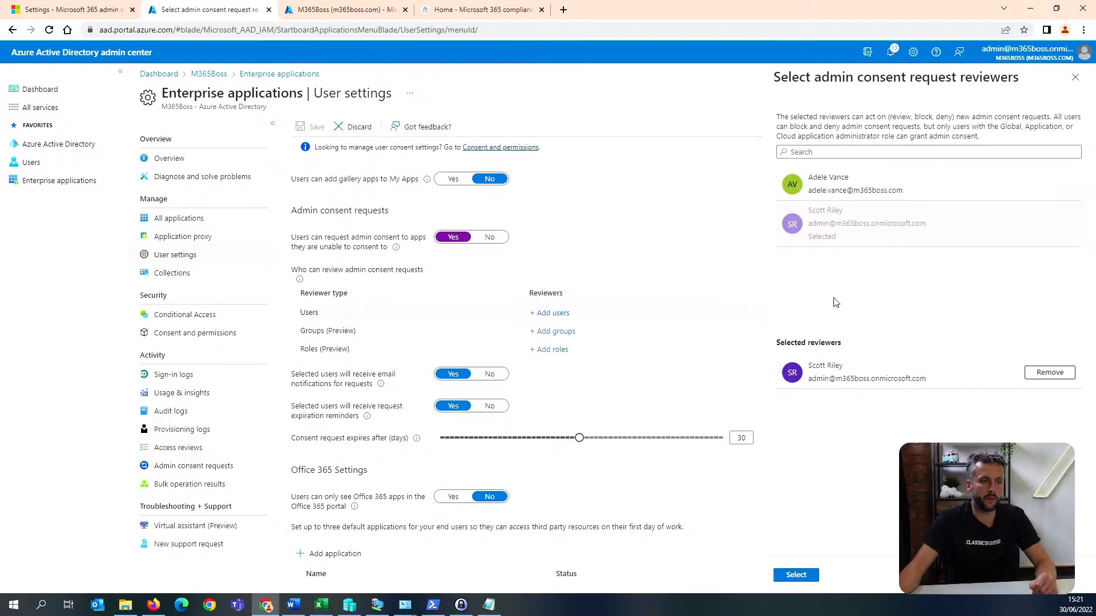
left_click(802, 578)
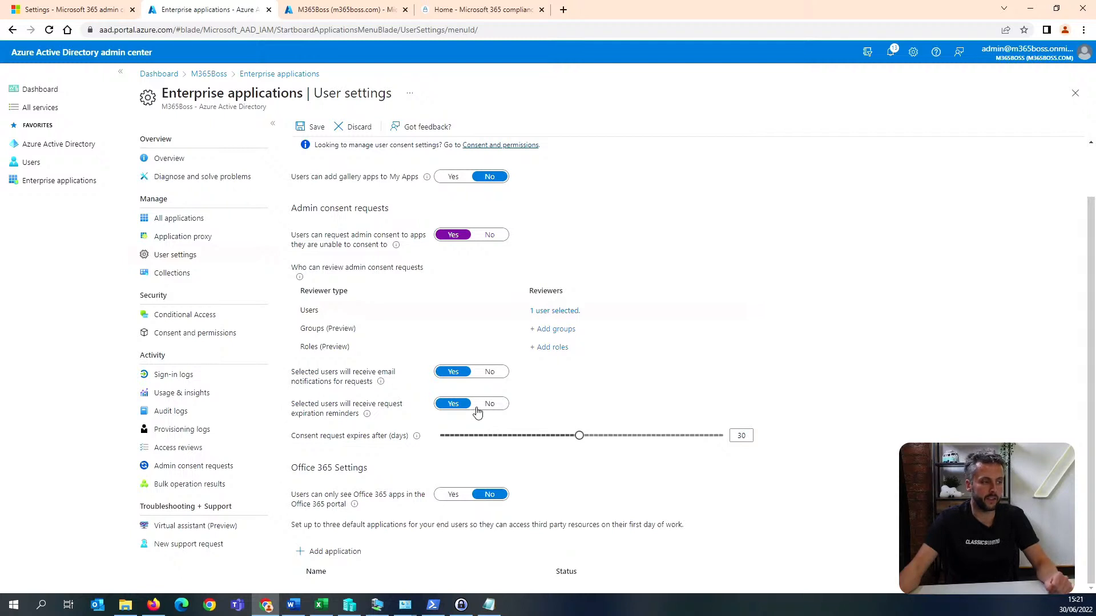
scroll(477, 412, "up", 1)
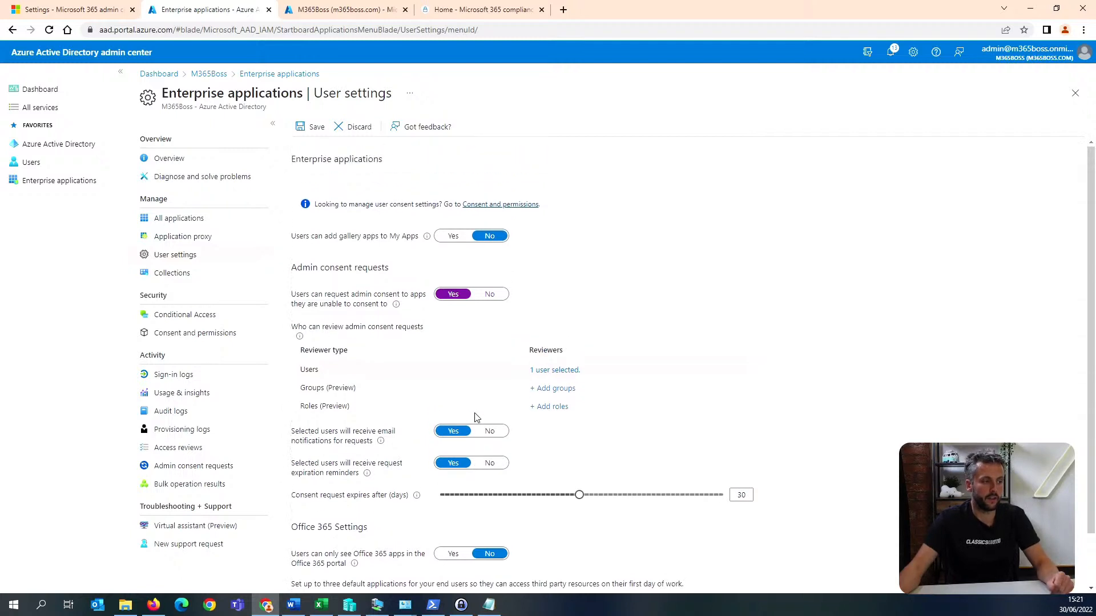
left_click(316, 128)
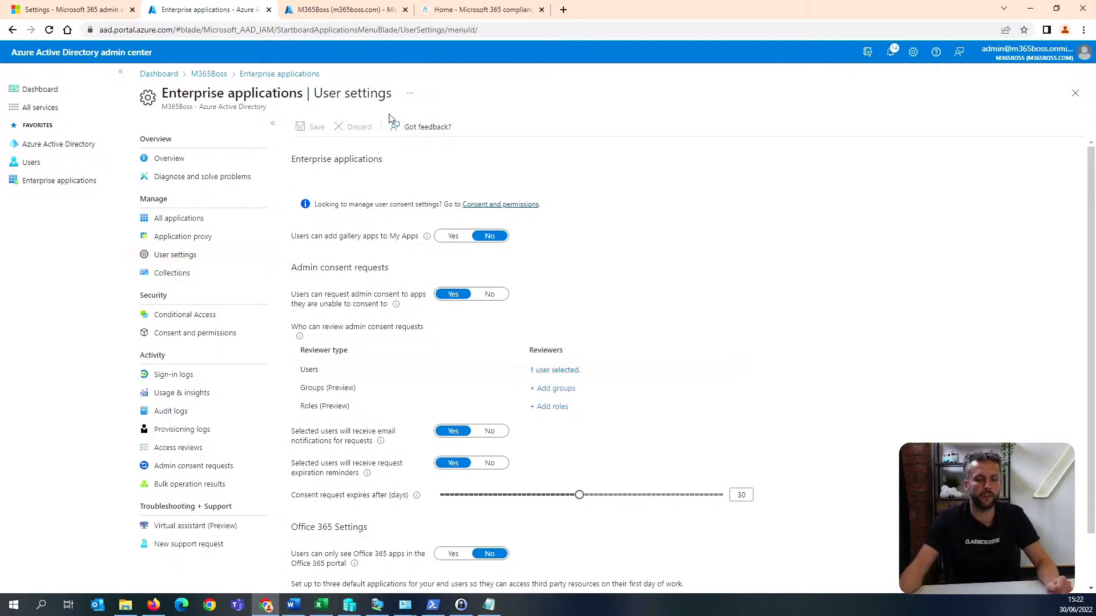
Start configuring the tenant's company branding and upload signin.png as the sign-in page background image.
key("alt+Tab")
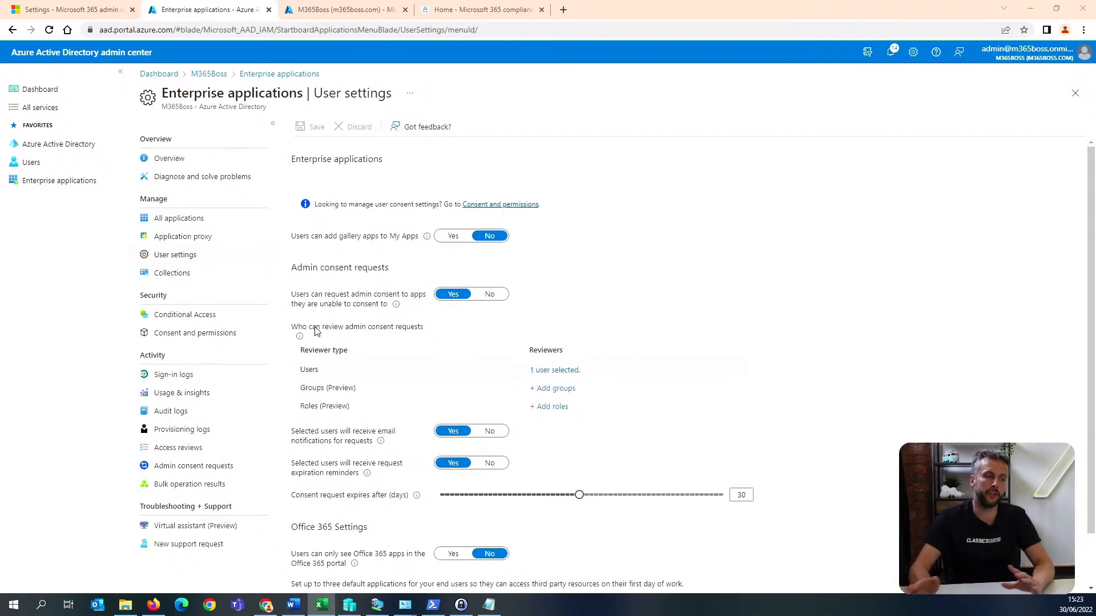
left_click(82, 145)
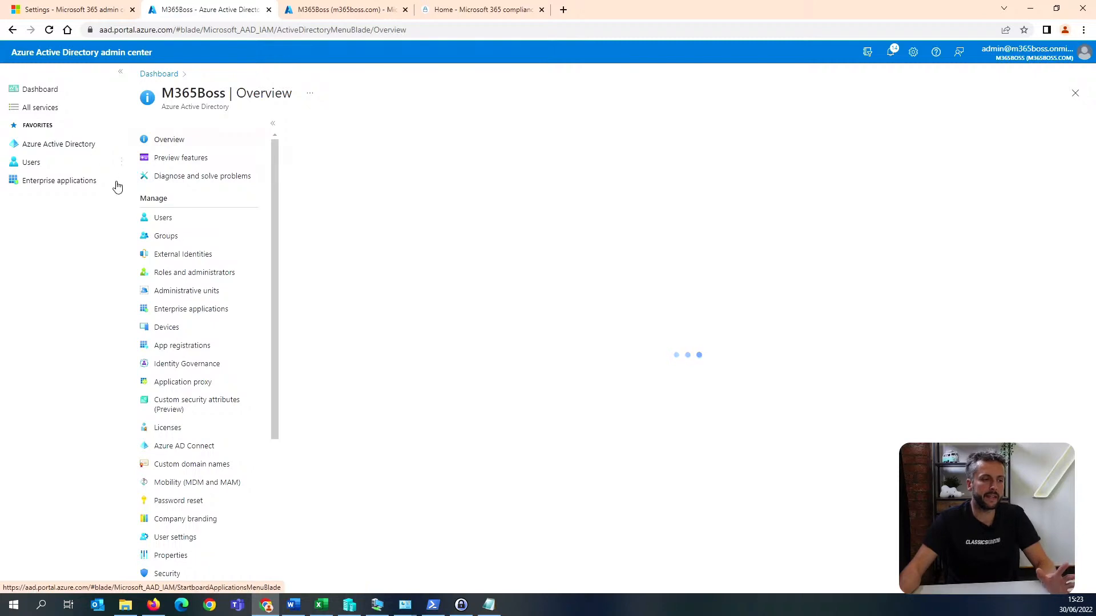
left_click(223, 524)
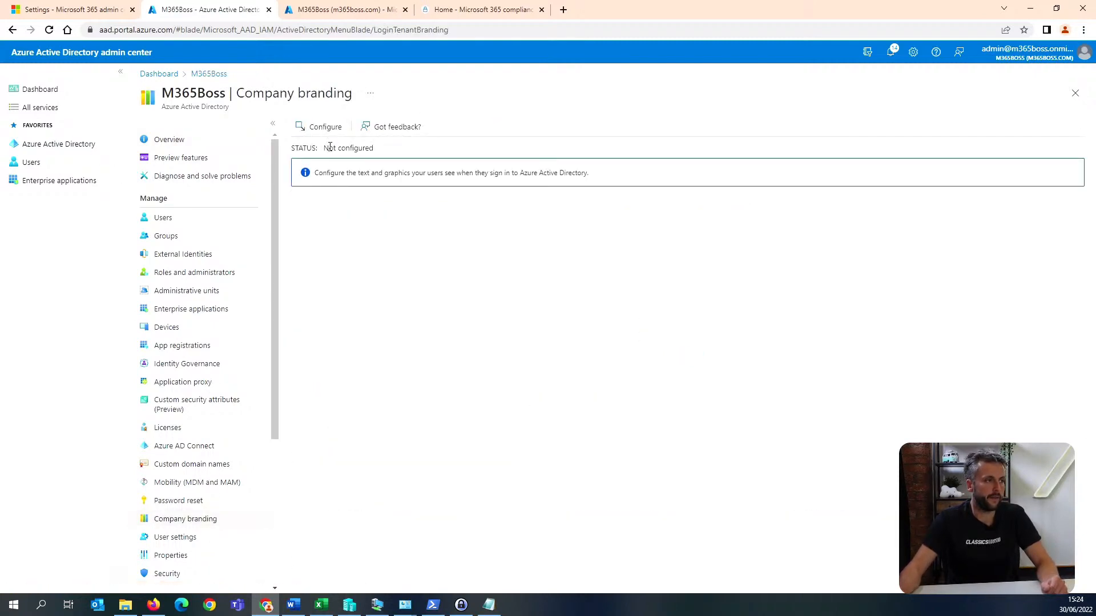
left_click(323, 127)
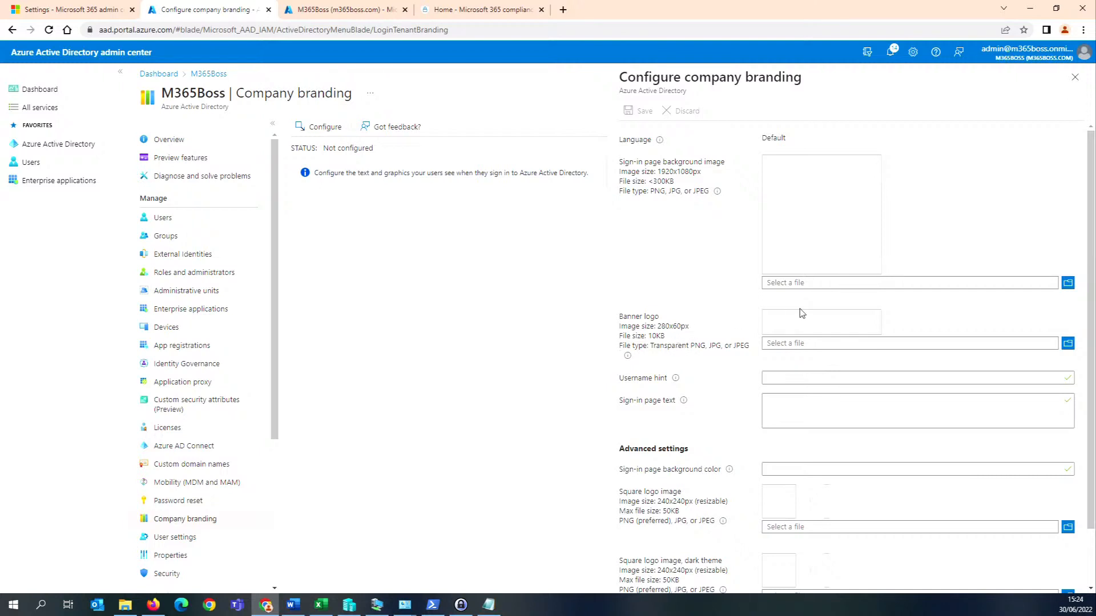
left_click(1067, 282)
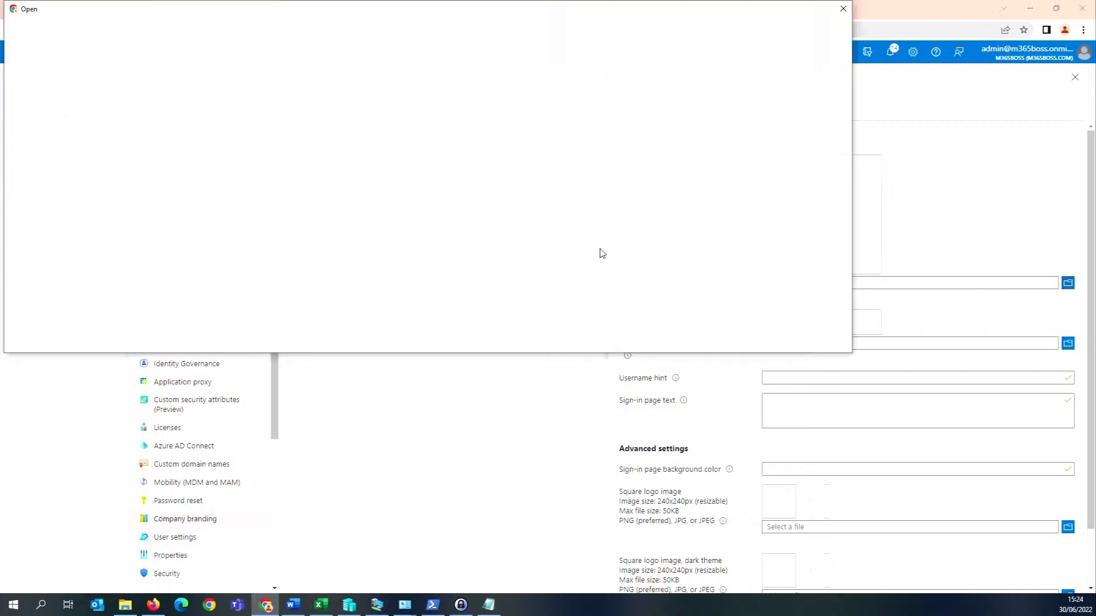
left_click_drag(673, 138, 1095, 191)
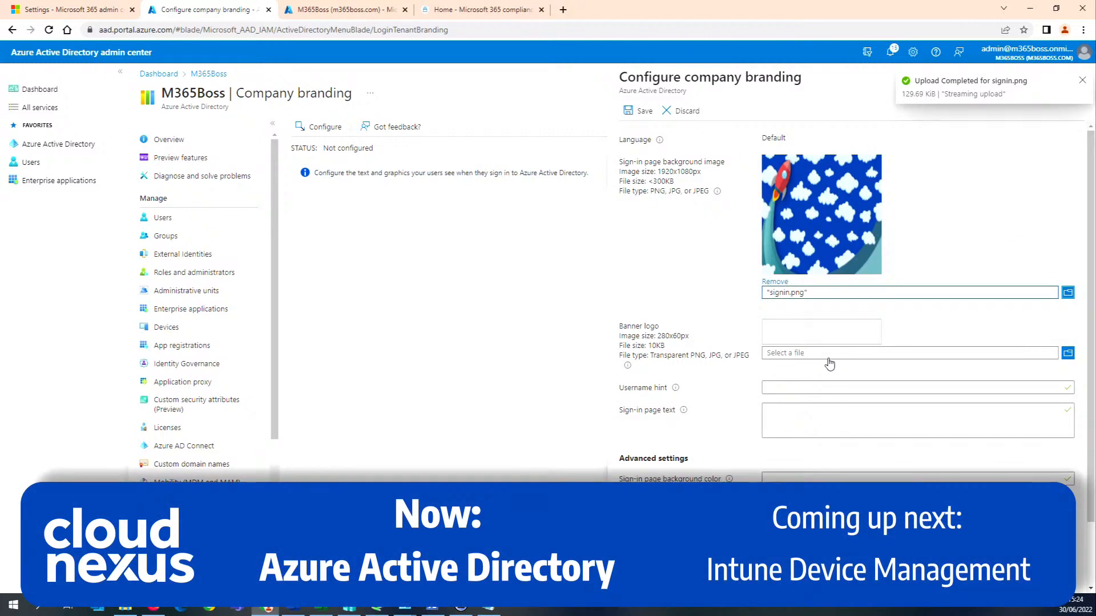
Upload banner.png as the banner logo and save the company branding.
left_click(827, 356)
left_click_drag(504, 4, 1095, 137)
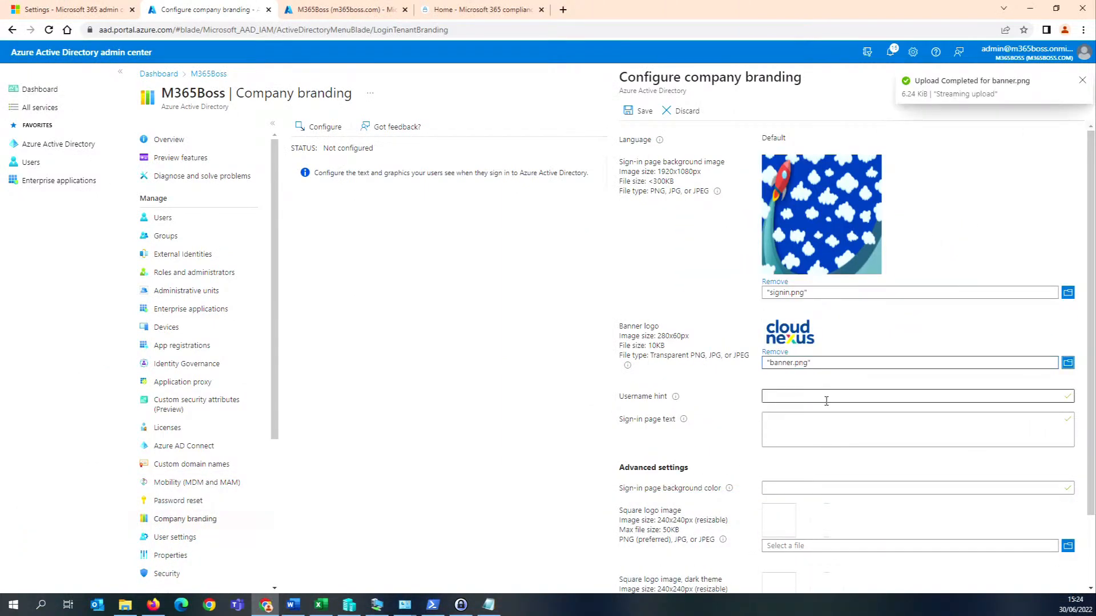
left_click(805, 396)
scroll(805, 397, "down", 1)
scroll(804, 398, "down", 1)
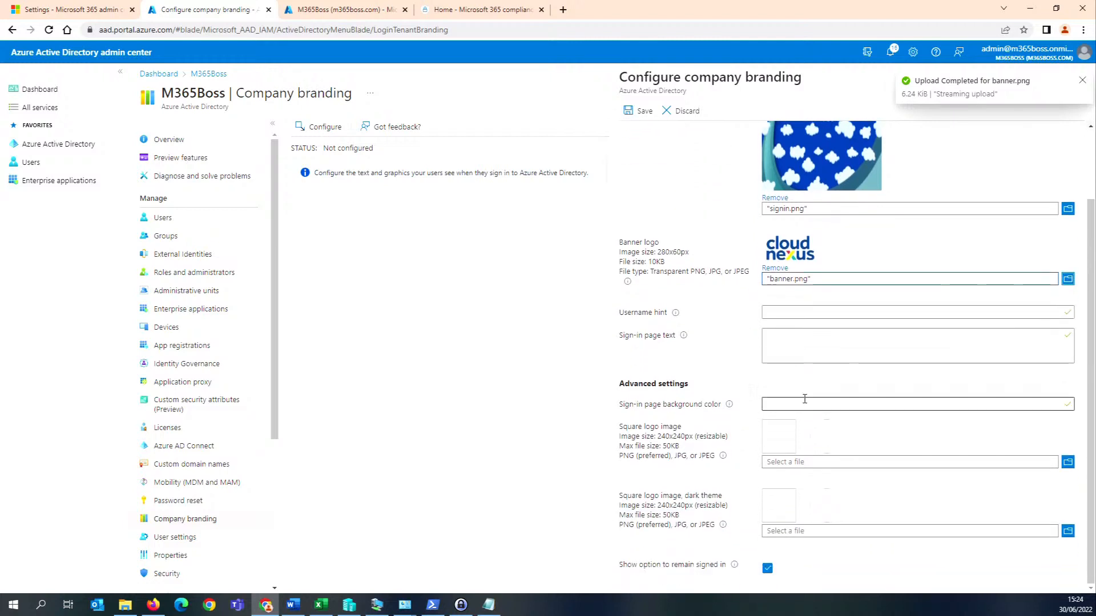
scroll(808, 461, "up", 2)
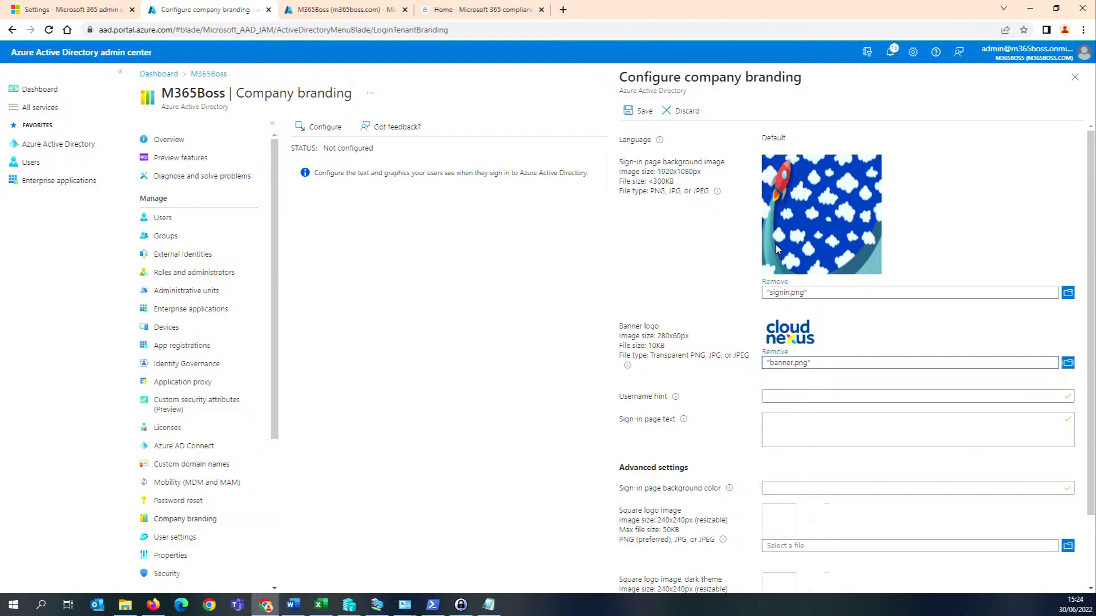
left_click(635, 114)
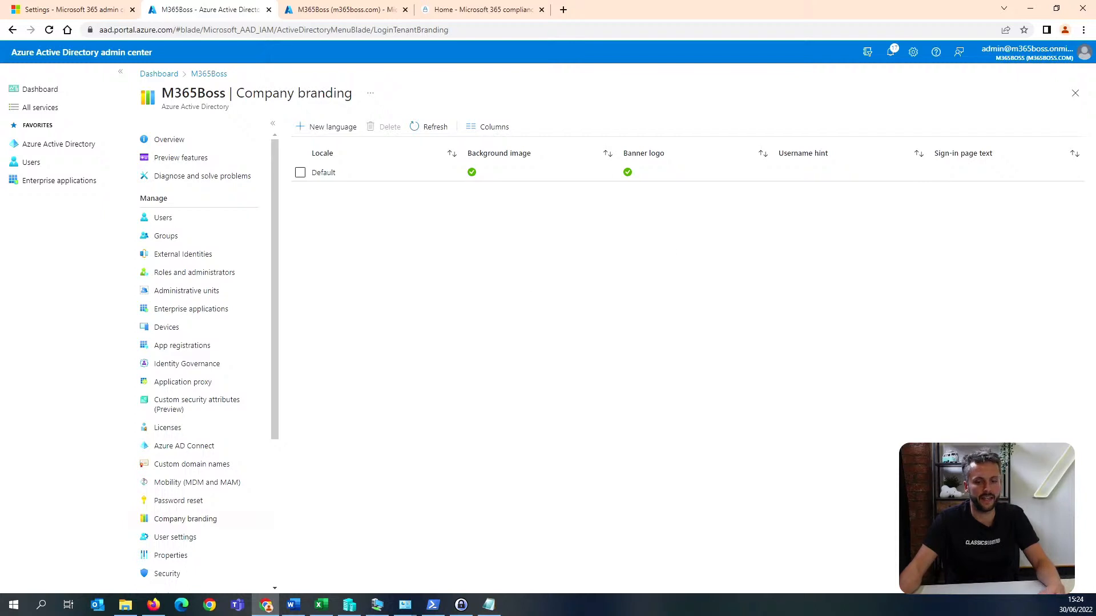
Restrict guest invitations to member users and users assigned to specific admin roles in the external collaboration settings, and save.
key("alt+Tab")
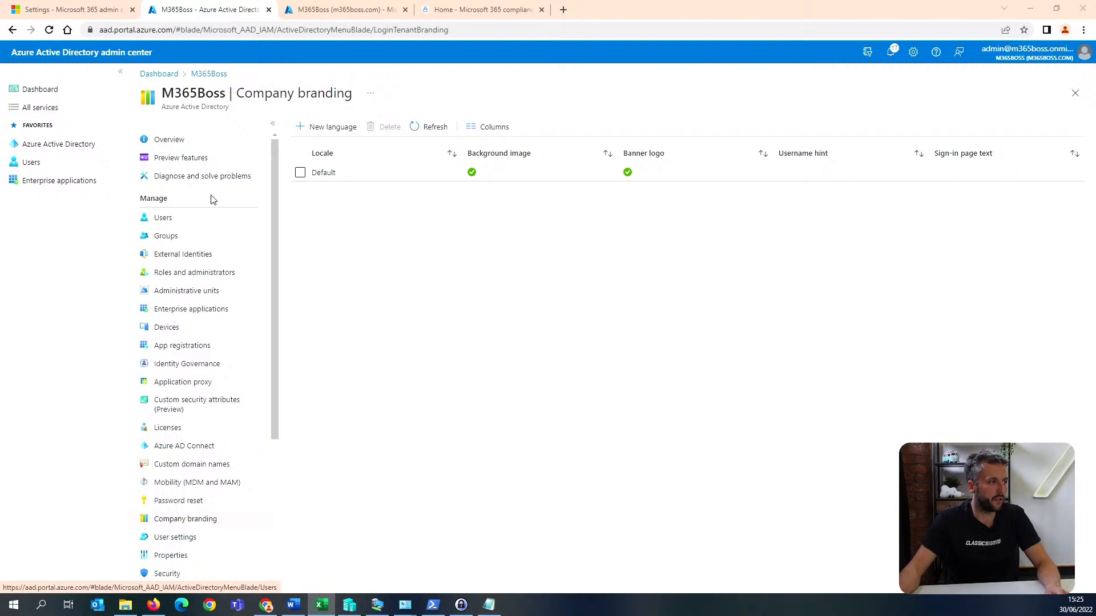
left_click(76, 147)
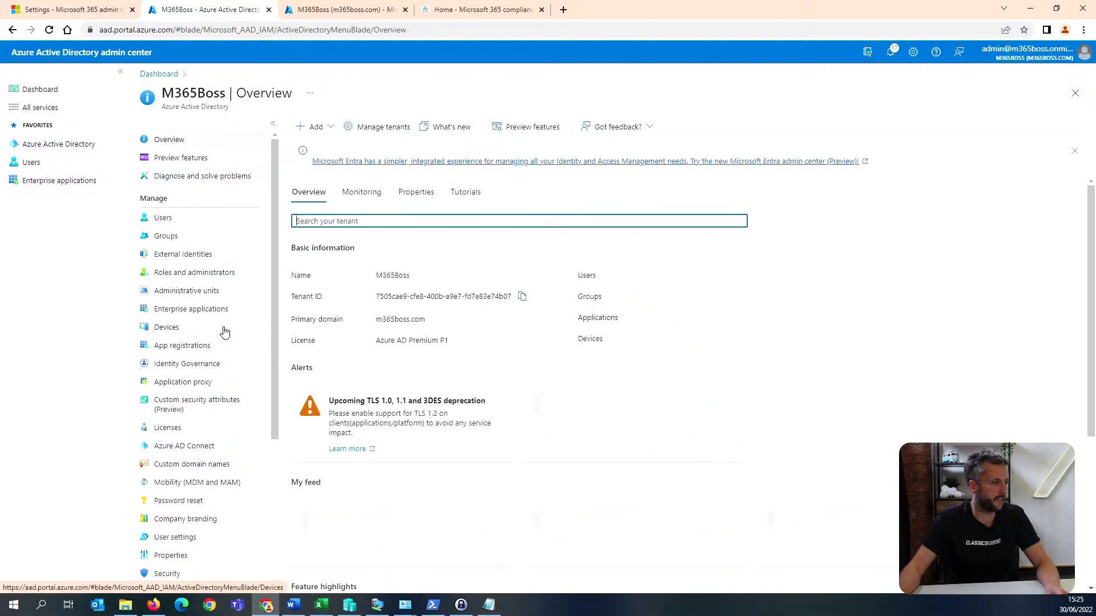
scroll(225, 332, "down", 1)
scroll(224, 332, "down", 1)
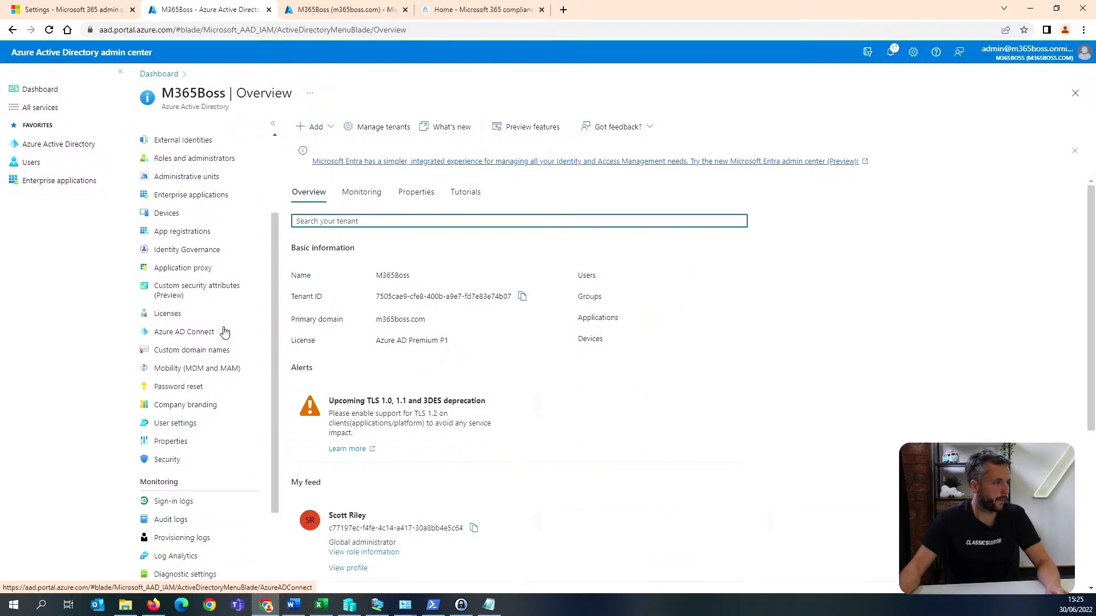
scroll(222, 330, "up", 1)
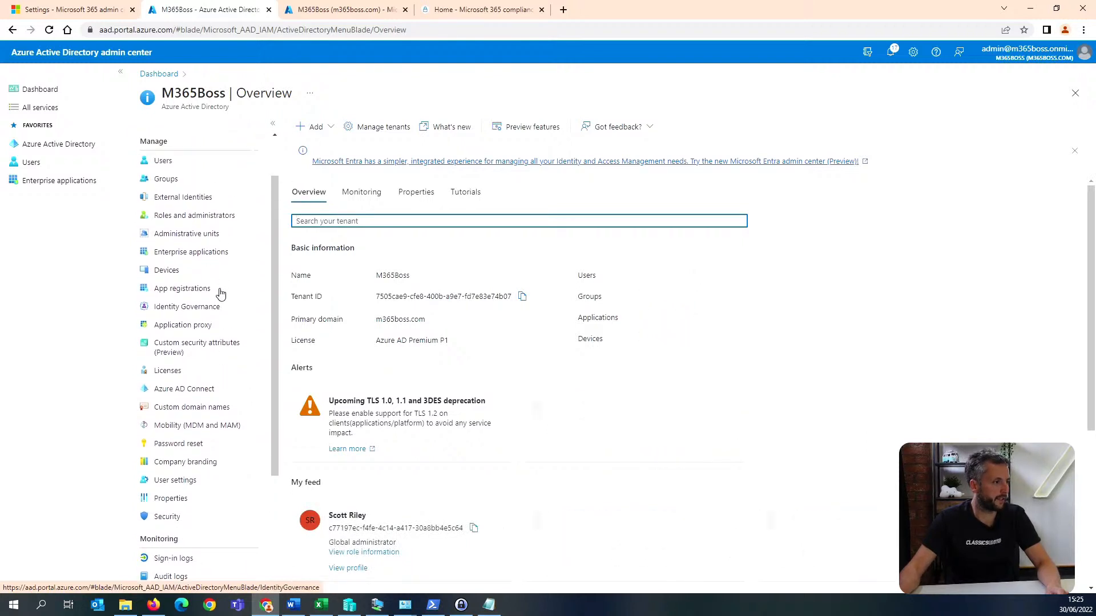
left_click(194, 196)
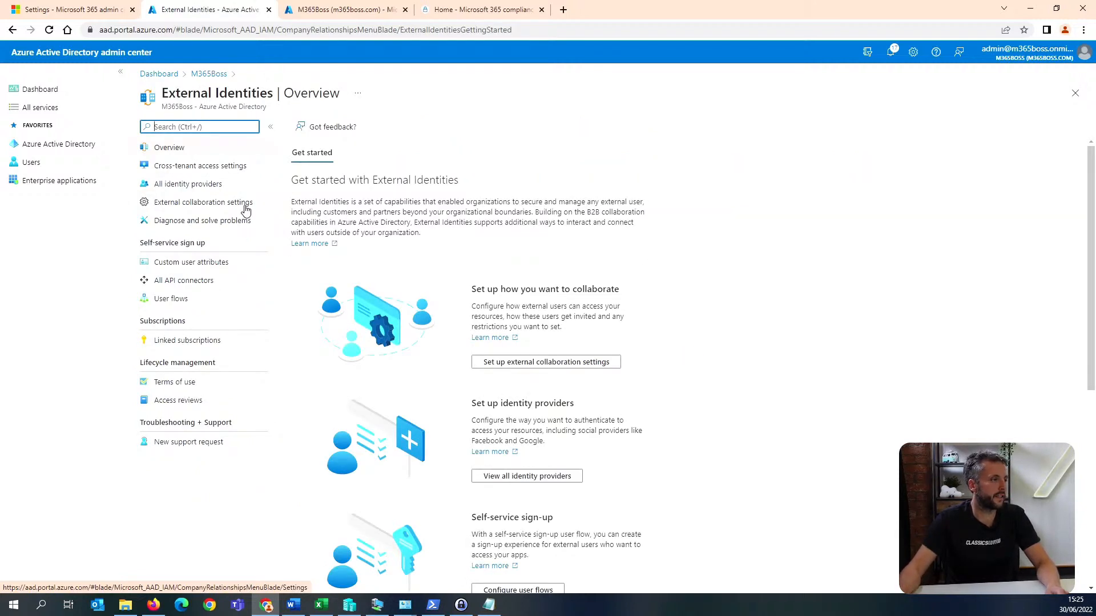
left_click(245, 208)
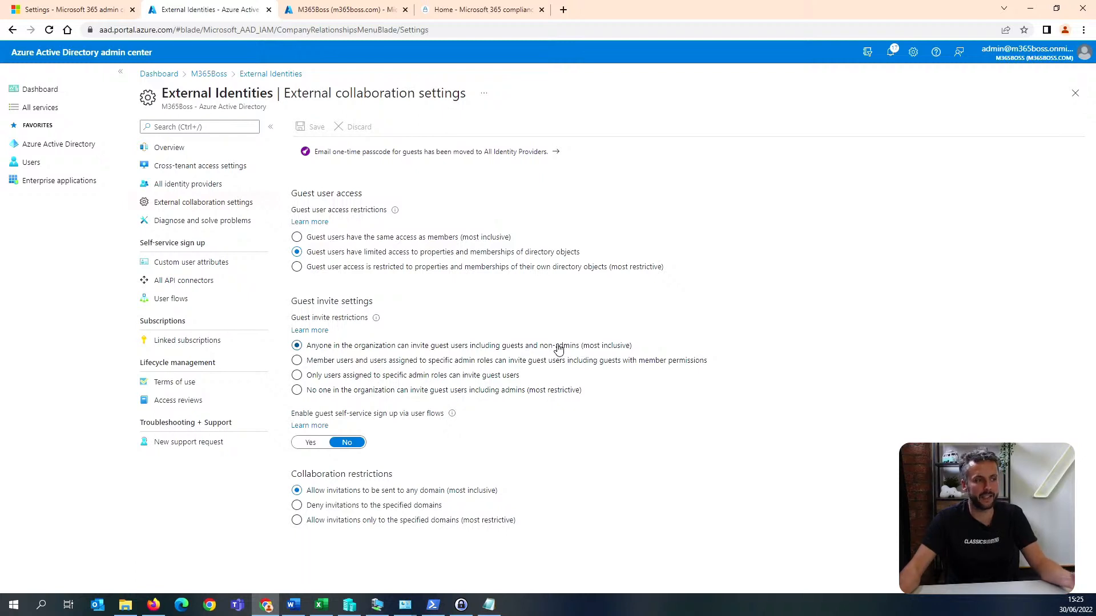
left_click(555, 365)
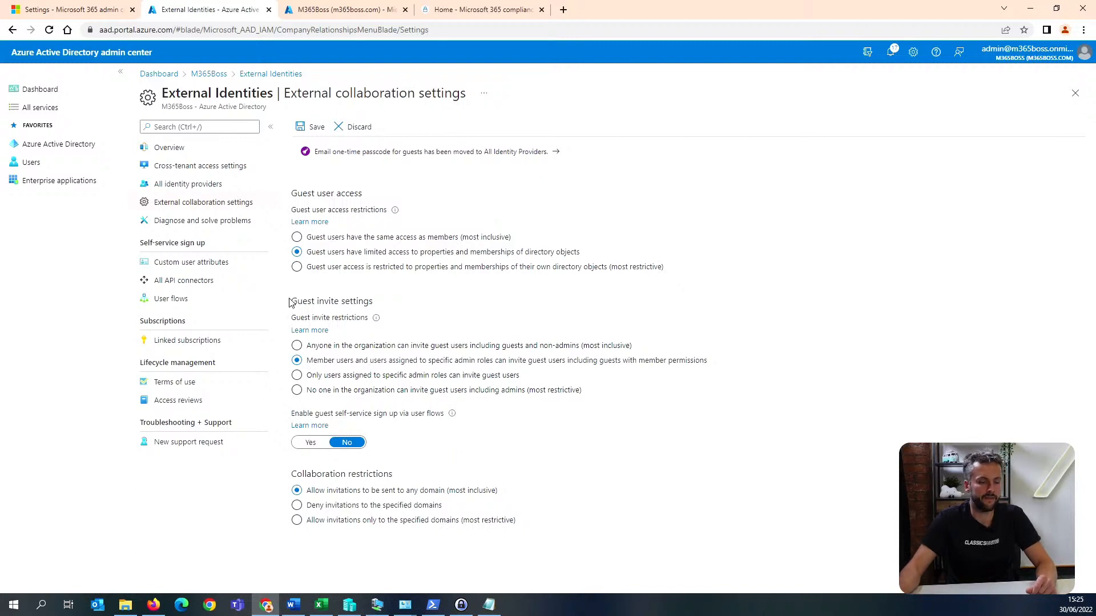
left_click(314, 128)
left_click(321, 605)
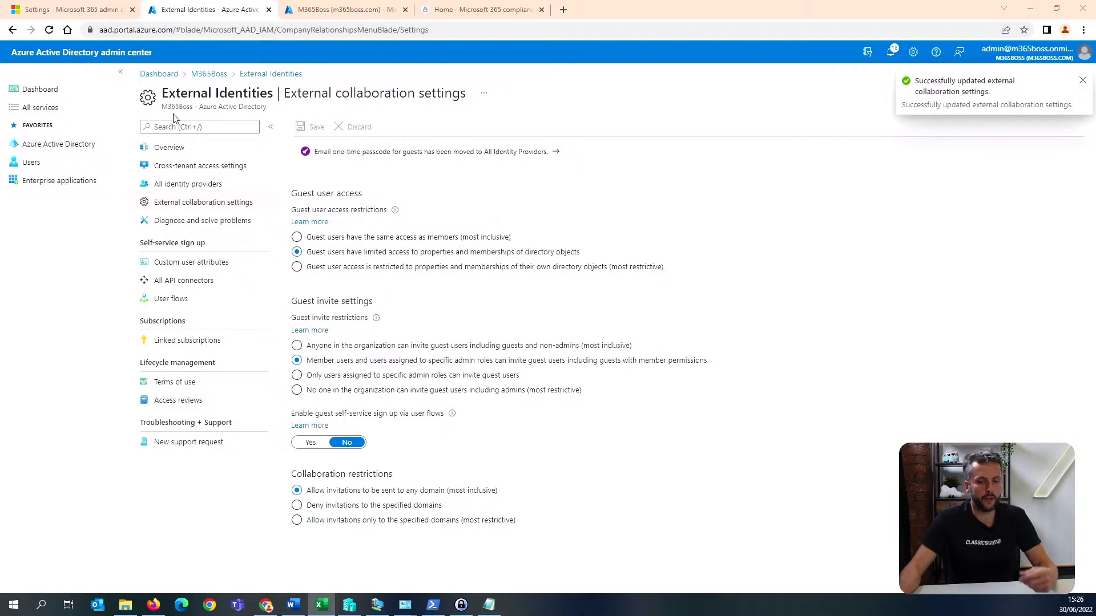
Stop users from creating security groups in Azure portals, API or PowerShell in the general group settings, and save.
left_click(209, 74)
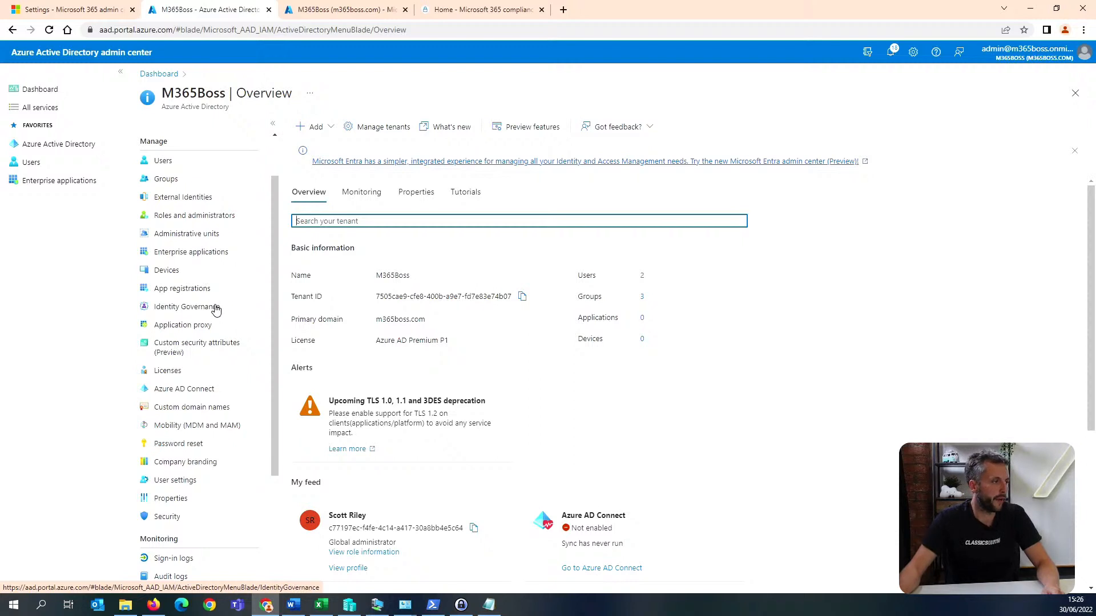
scroll(211, 294, "up", 2)
left_click(169, 236)
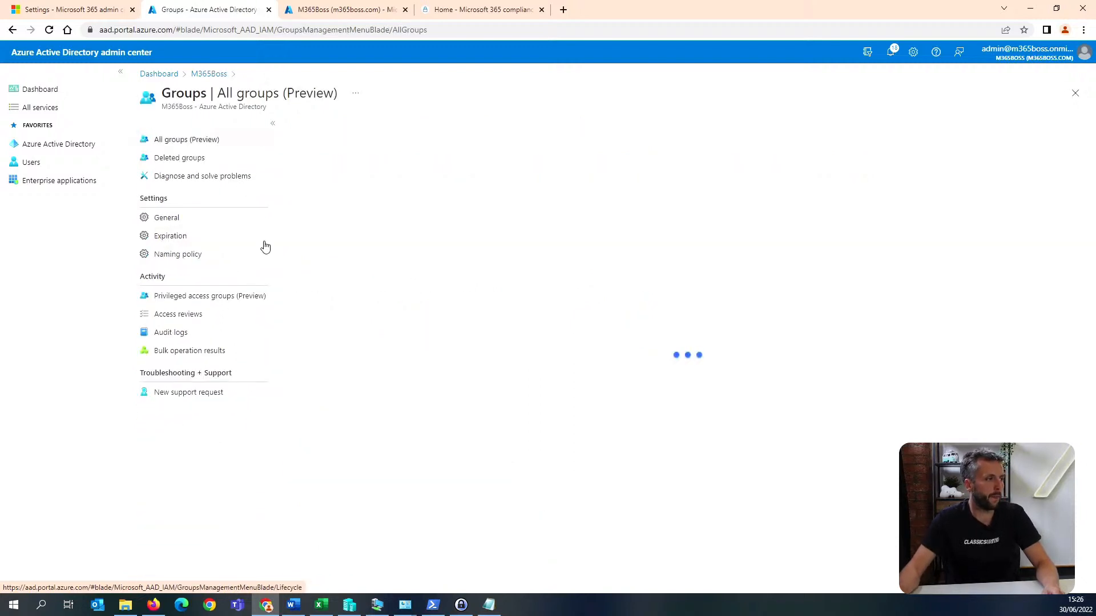
left_click(213, 220)
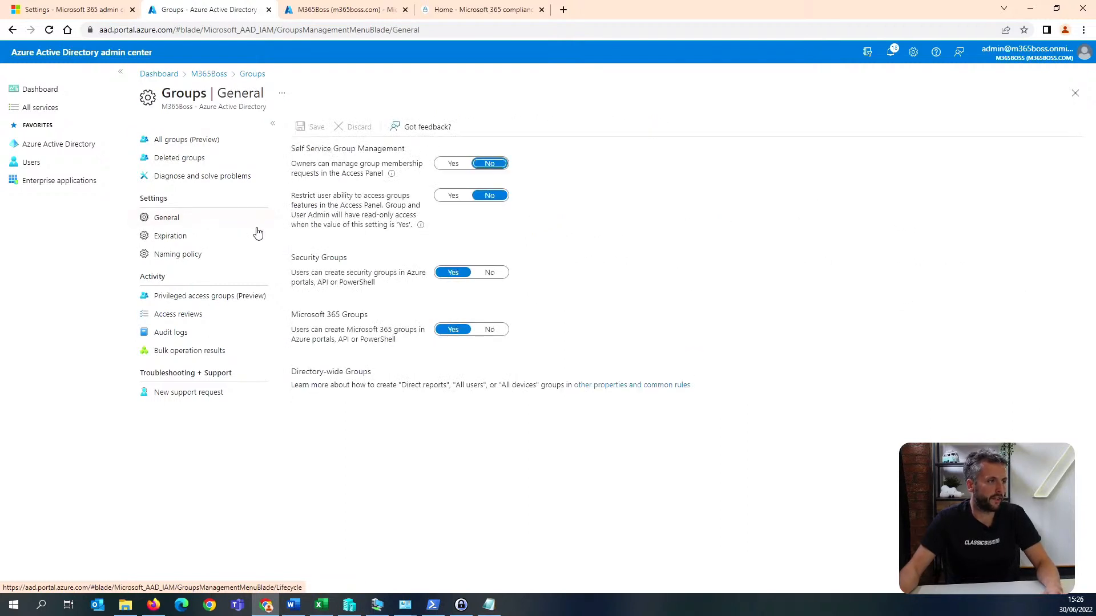
left_click(493, 275)
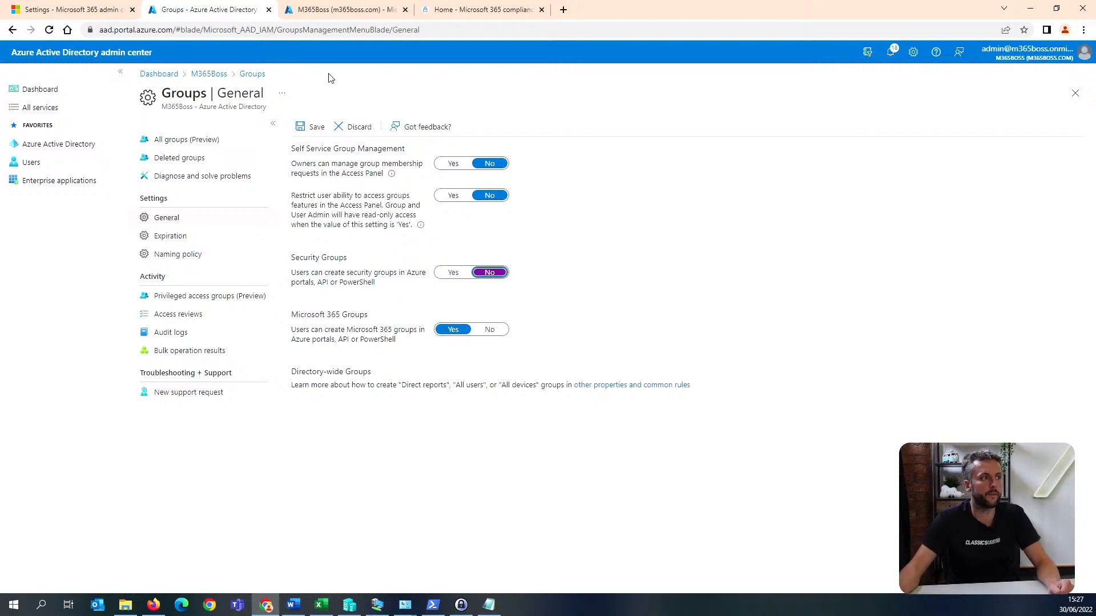
left_click(313, 129)
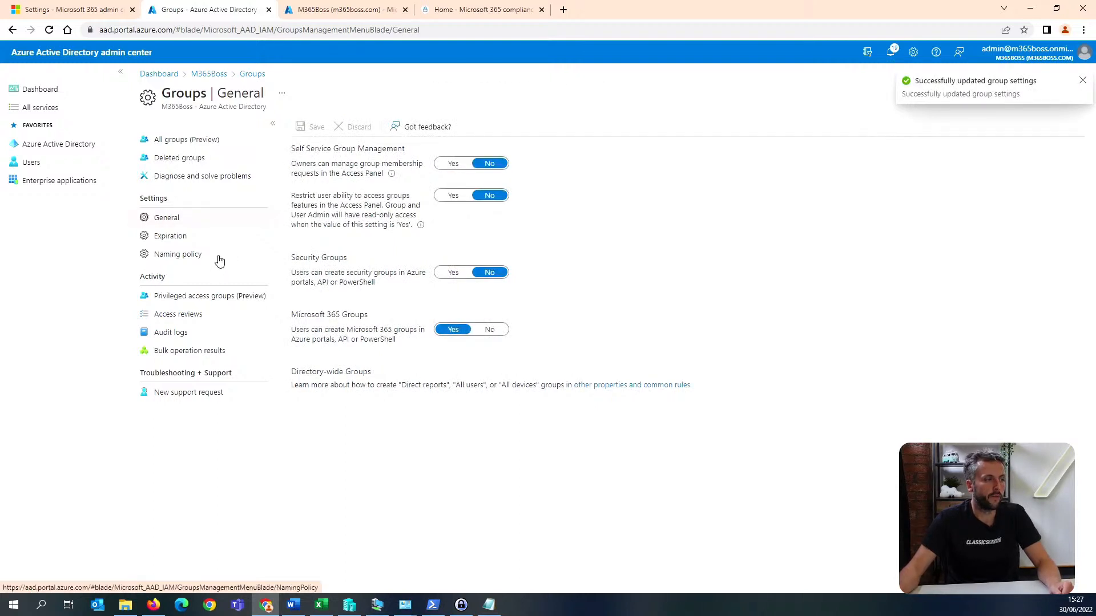
Set the group lifetime to 180 days in the Groups expiration settings.
left_click(194, 238)
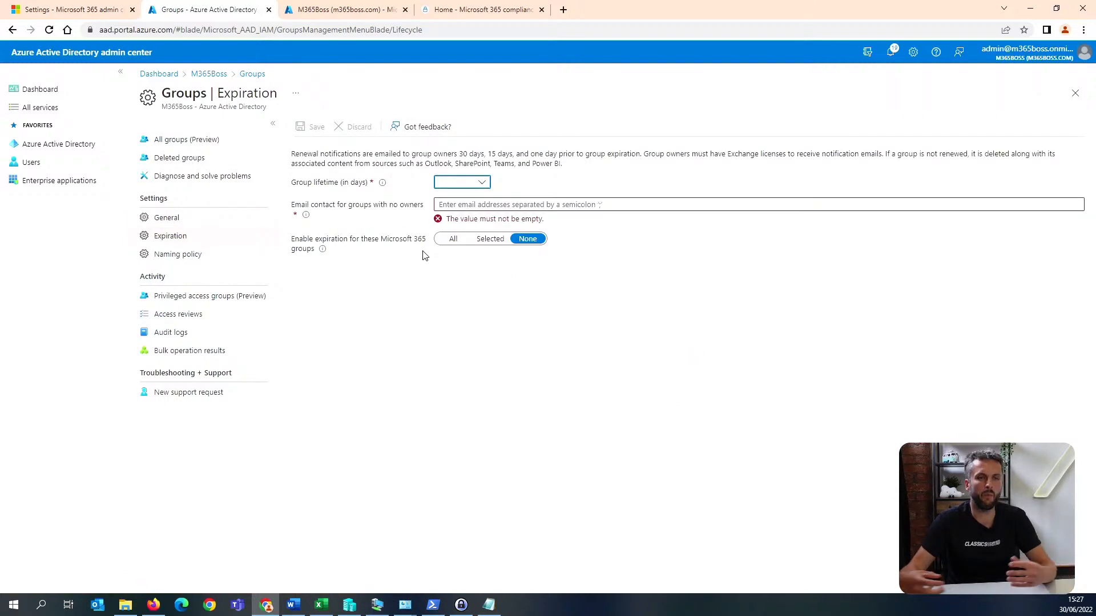
left_click(483, 182)
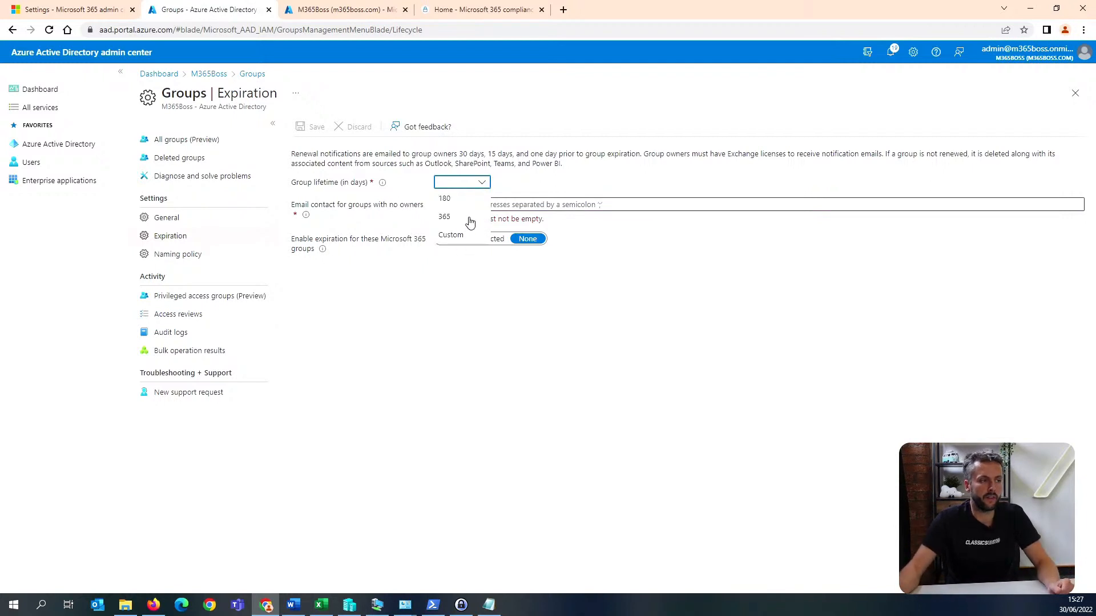
left_click(457, 199)
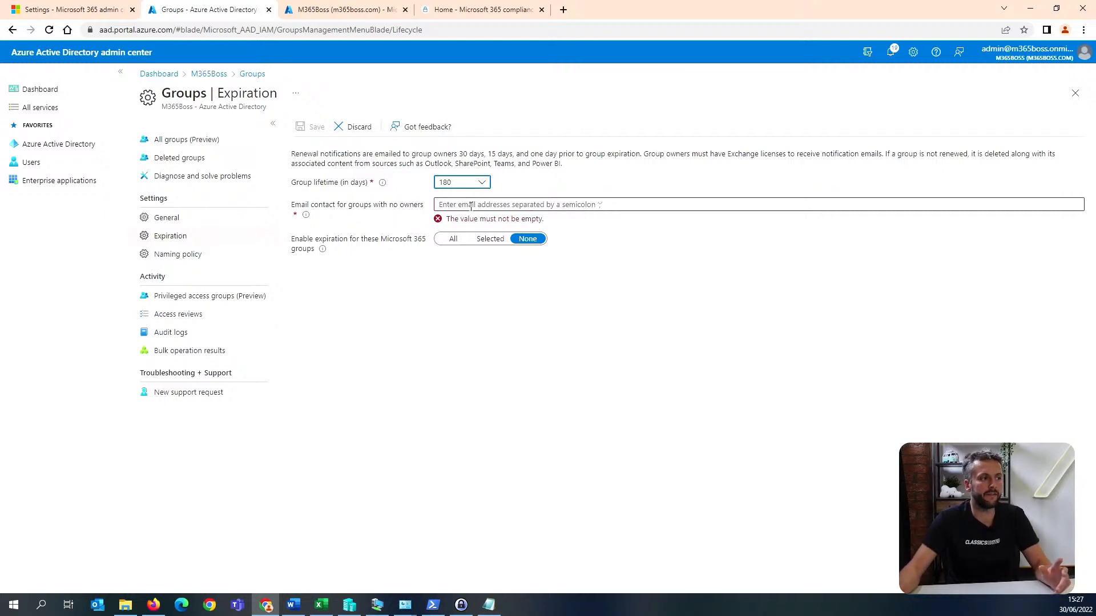
Copy the admin account's username from the active users in the Microsoft 365 admin center into the email contact for groups with no owners.
left_click(472, 206)
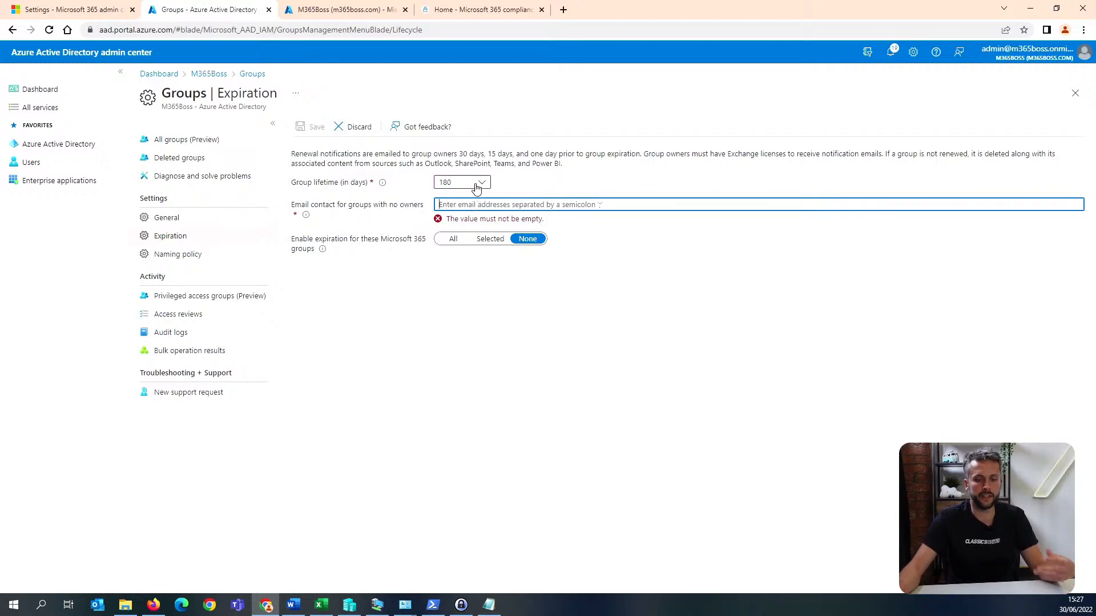
left_click(343, 9)
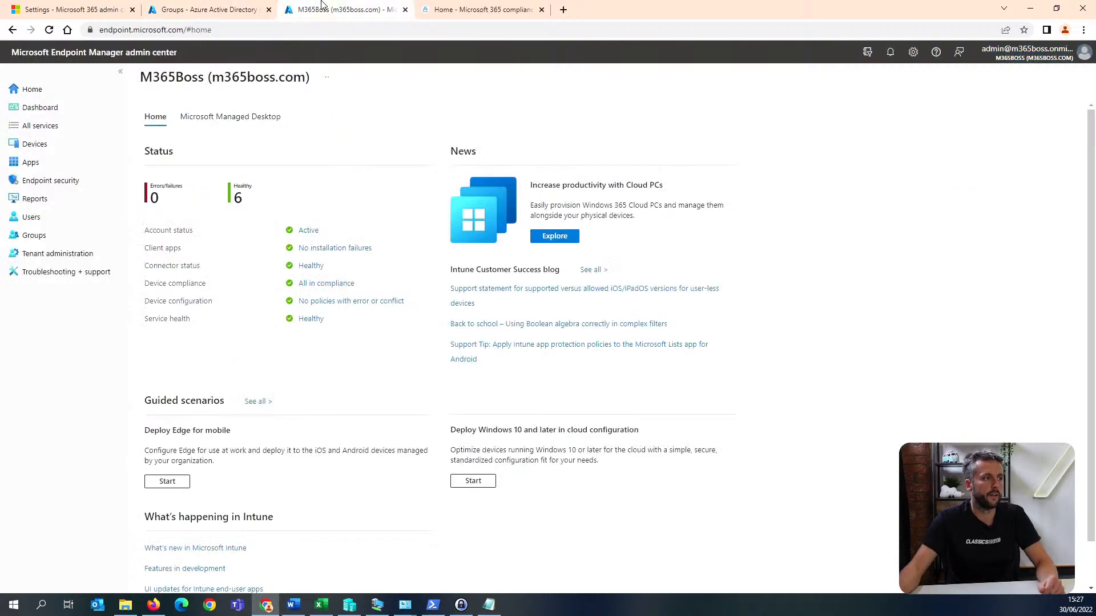
left_click(85, 10)
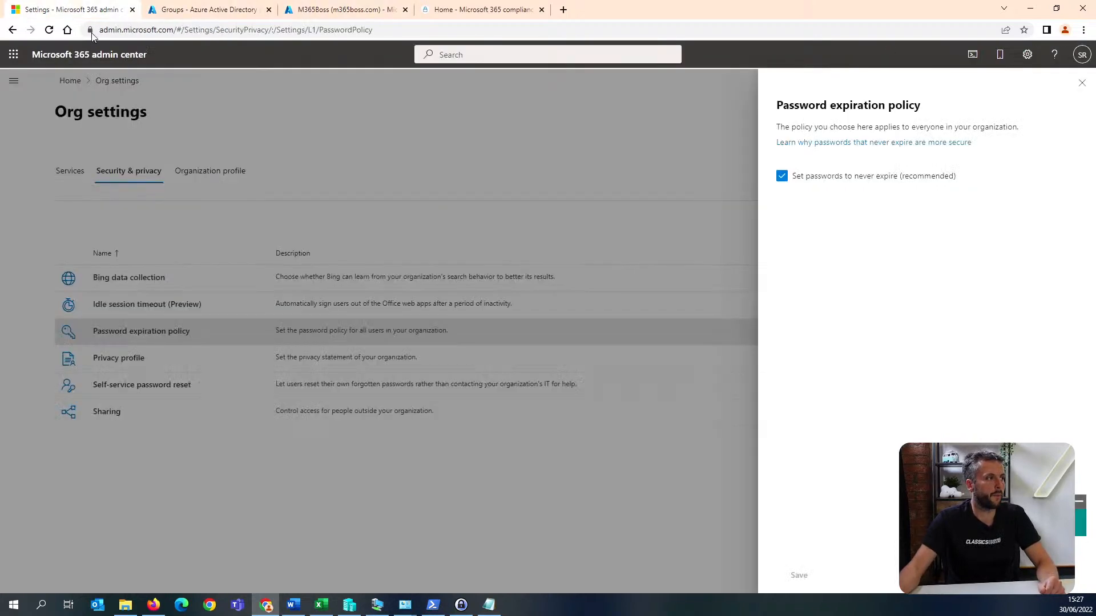
left_click(1082, 82)
left_click(70, 81)
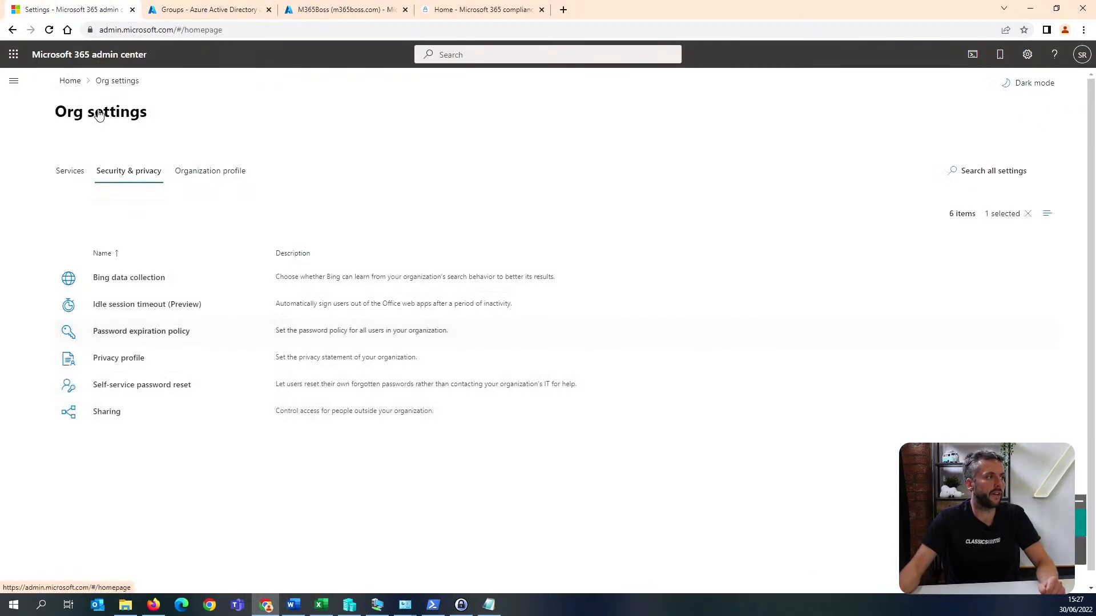
left_click(14, 81)
left_click(48, 131)
left_click(51, 148)
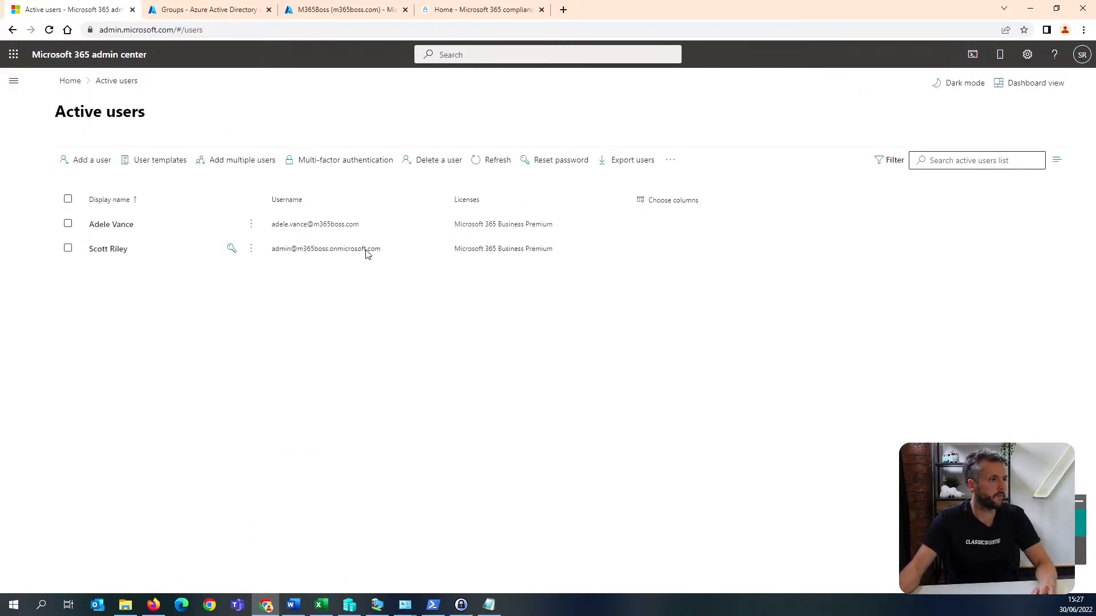
left_click(342, 255)
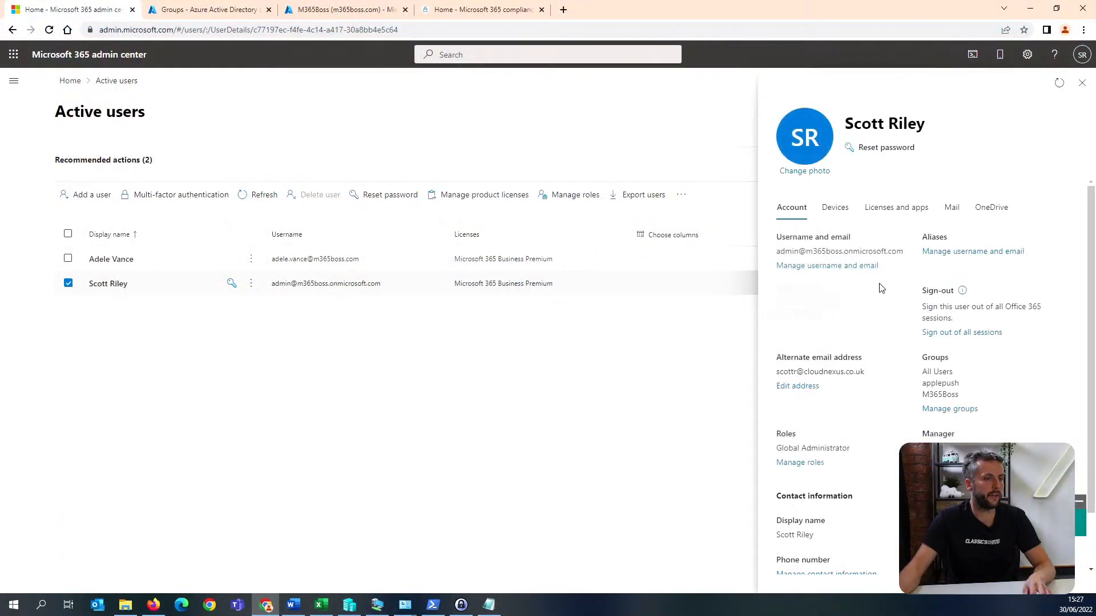
left_click_drag(904, 256, 775, 252)
key("ctrl+c")
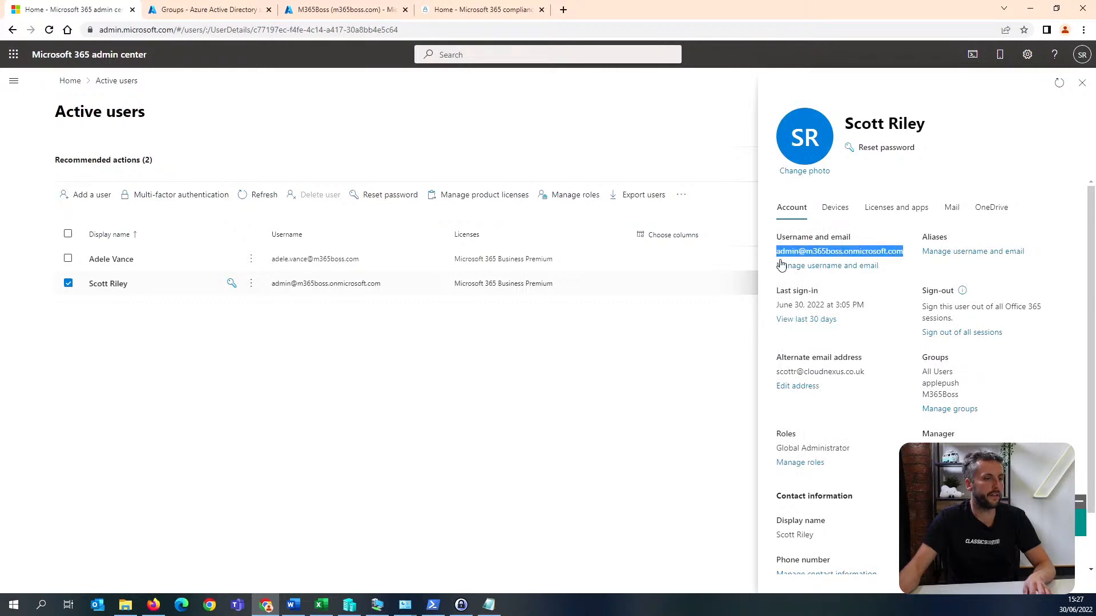
left_click(195, 5)
key("ctrl+v")
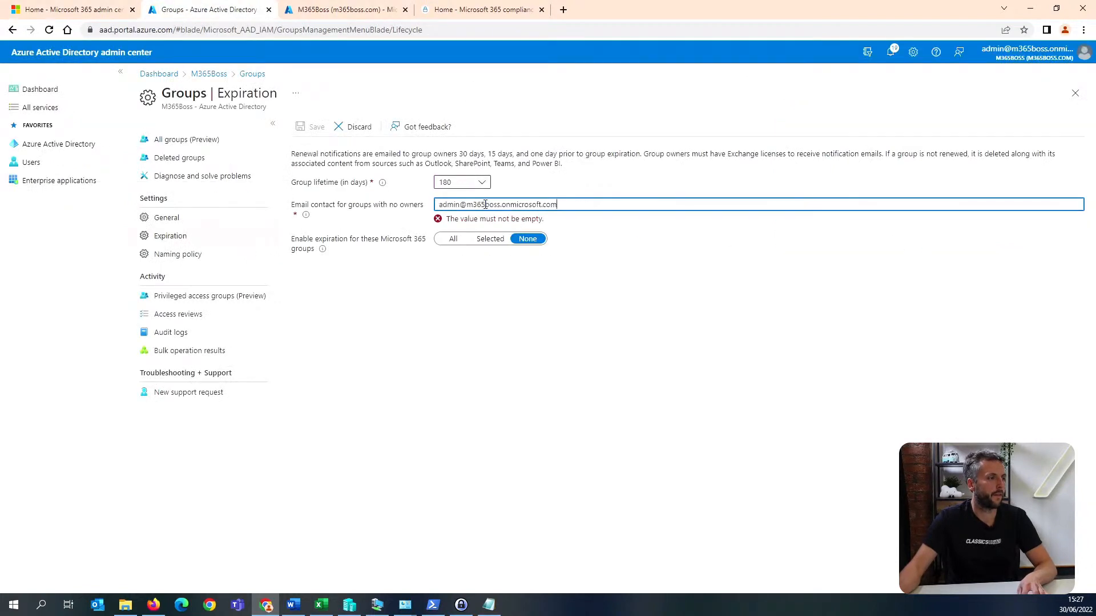
Enable expiration for all Microsoft 365 groups and save the group expiration settings.
left_click(527, 237)
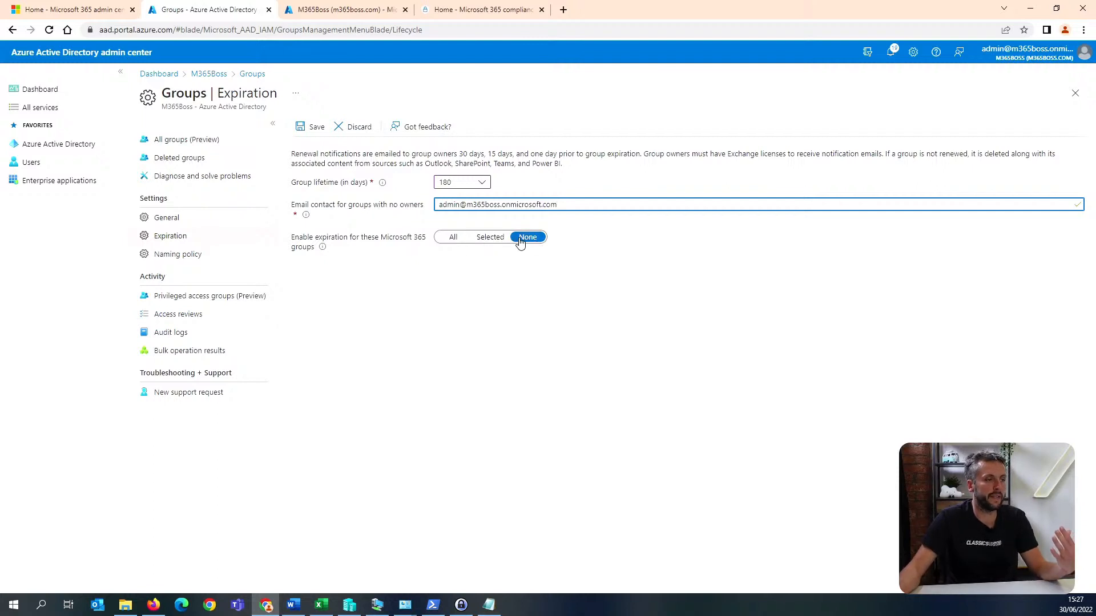
left_click(447, 239)
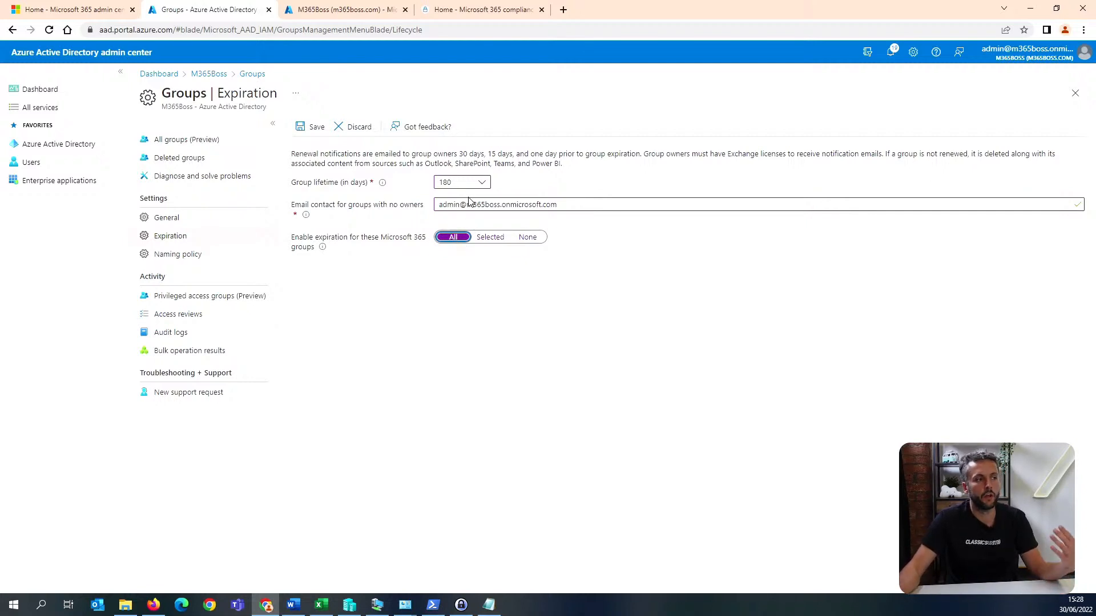
left_click_drag(290, 153, 597, 163)
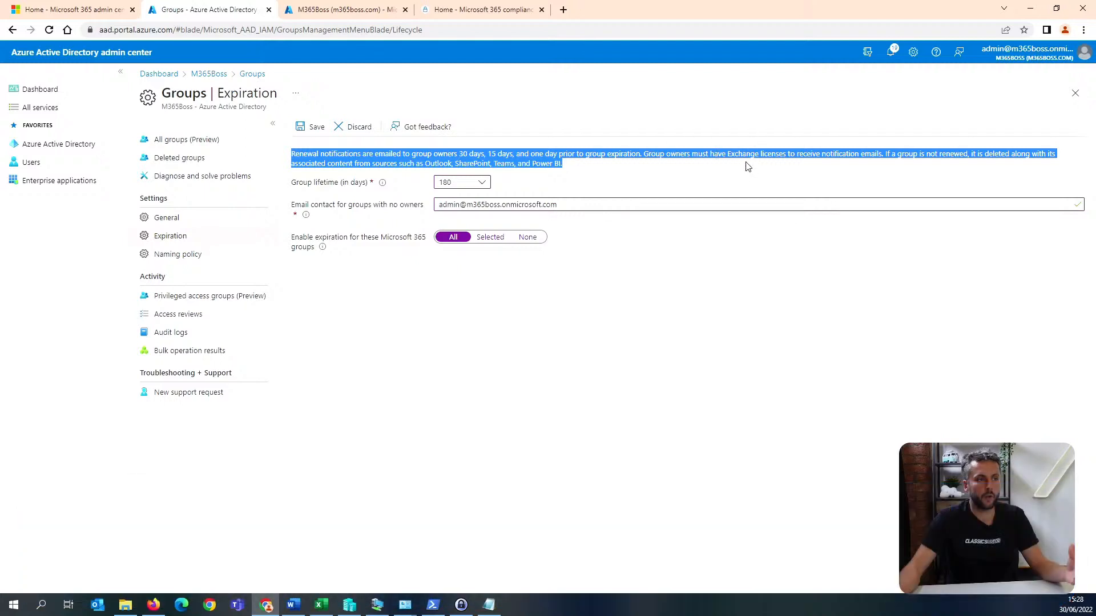
left_click(746, 164)
left_click_drag(726, 154, 801, 154)
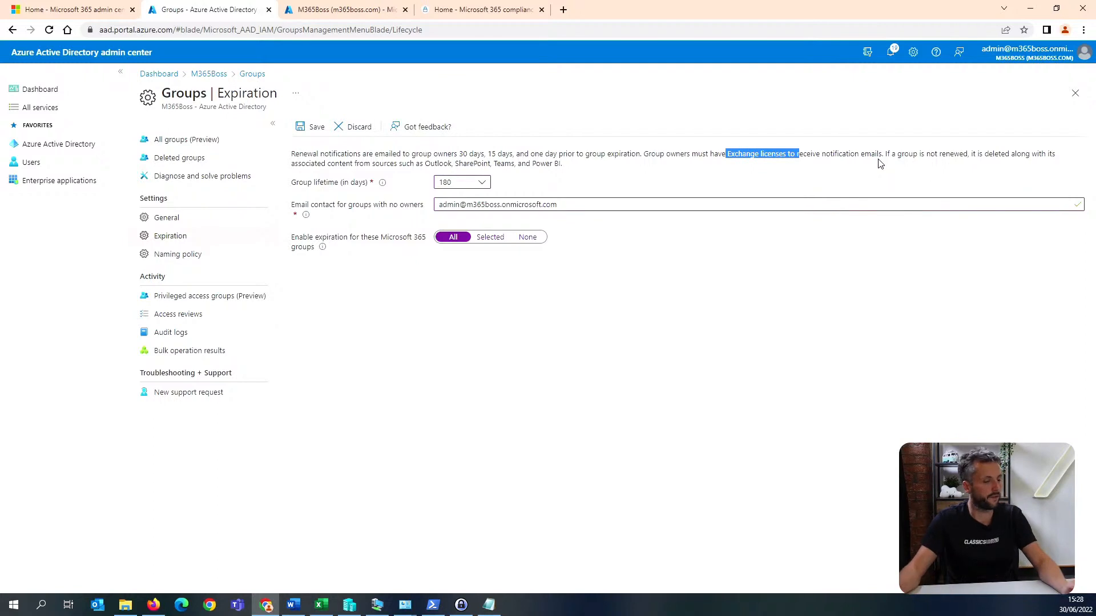
left_click(313, 129)
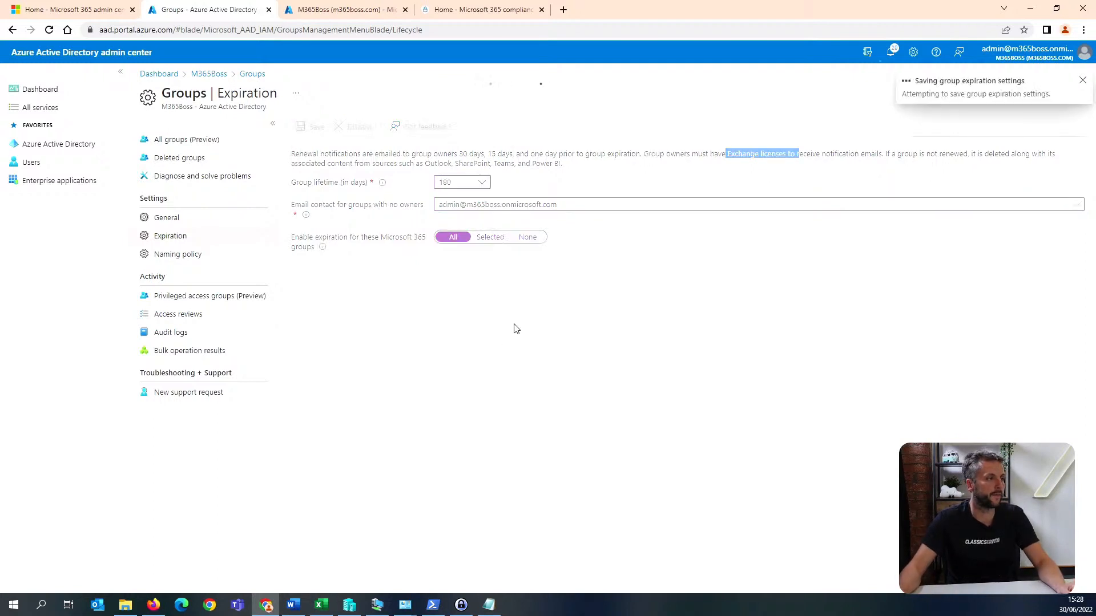
key("alt+Tab")
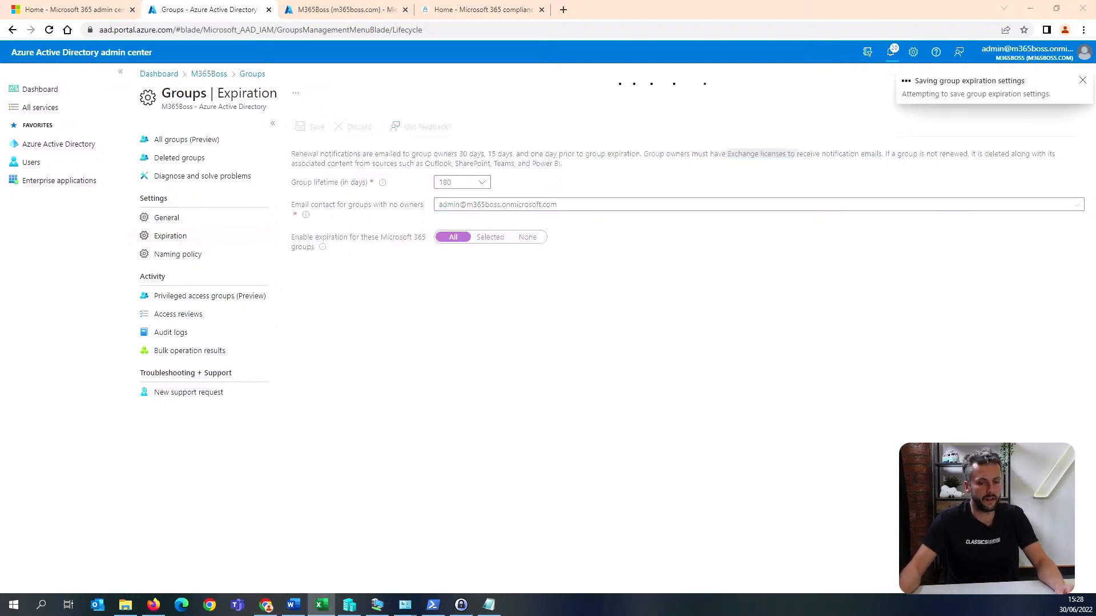
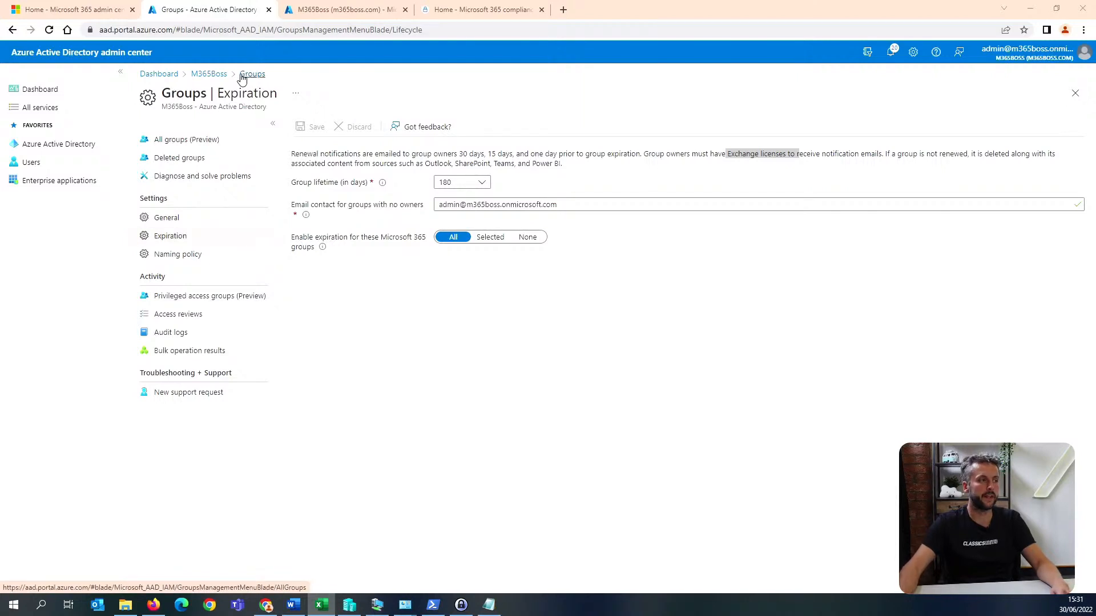
Set LinkedIn account connections to No in the Azure AD user settings and save the change.
left_click(214, 76)
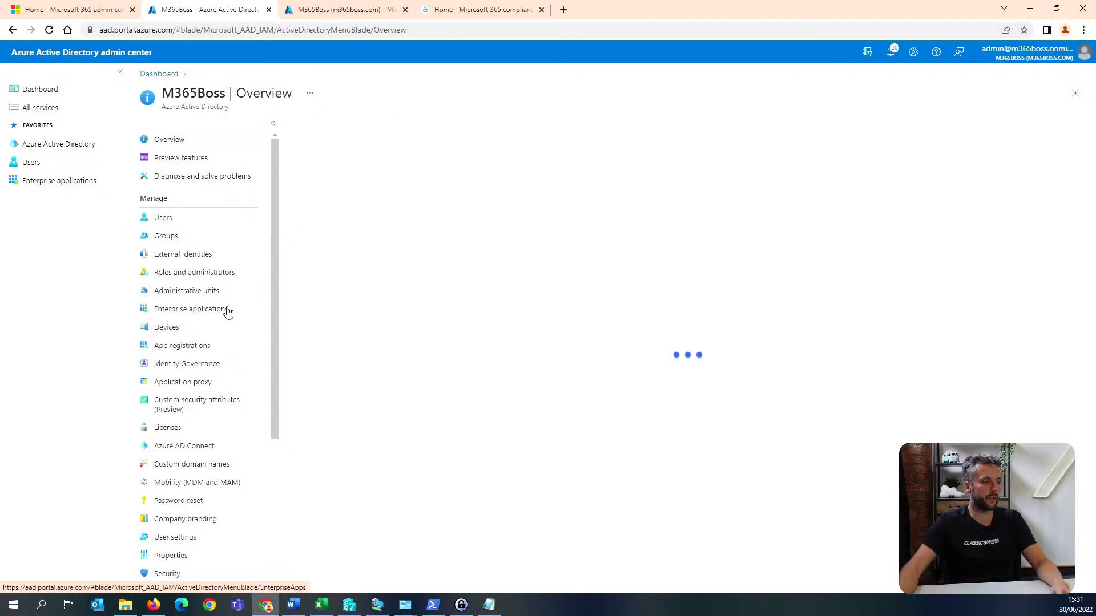
left_click(195, 537)
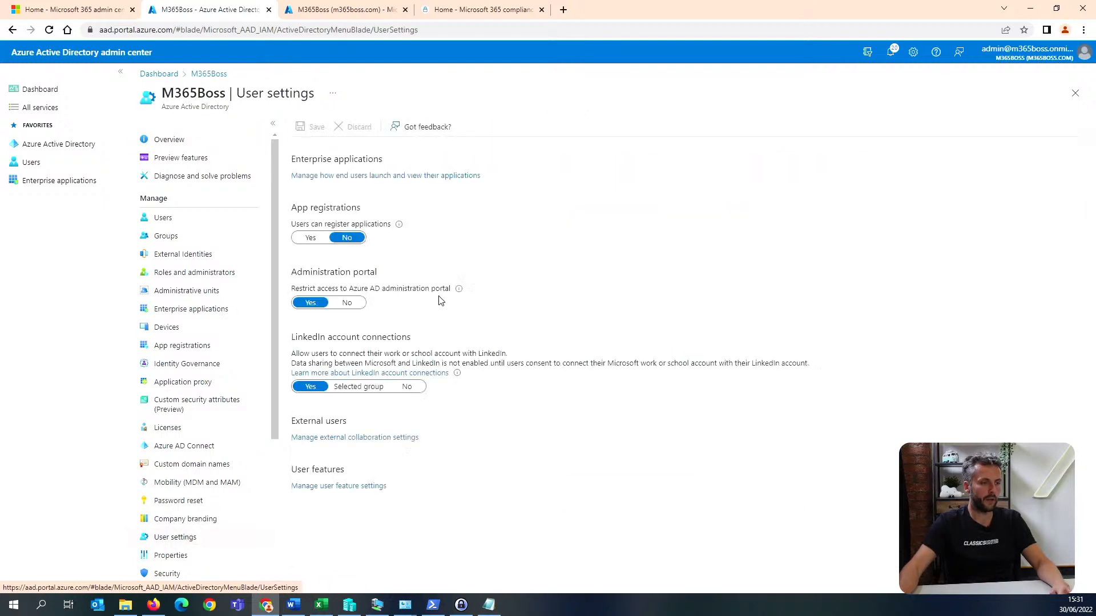
left_click(408, 389)
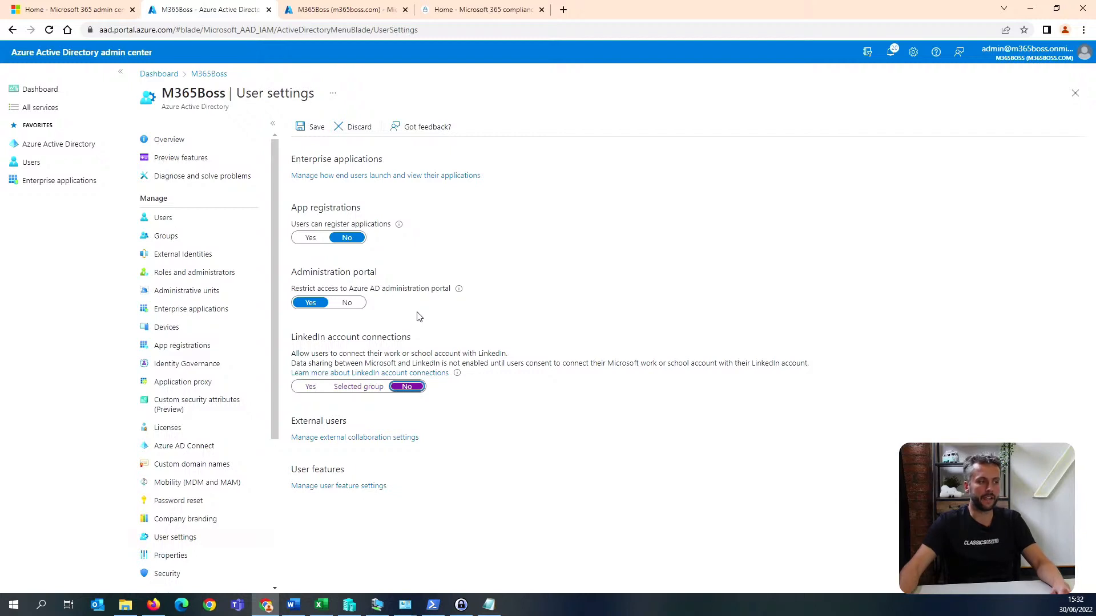
left_click(315, 128)
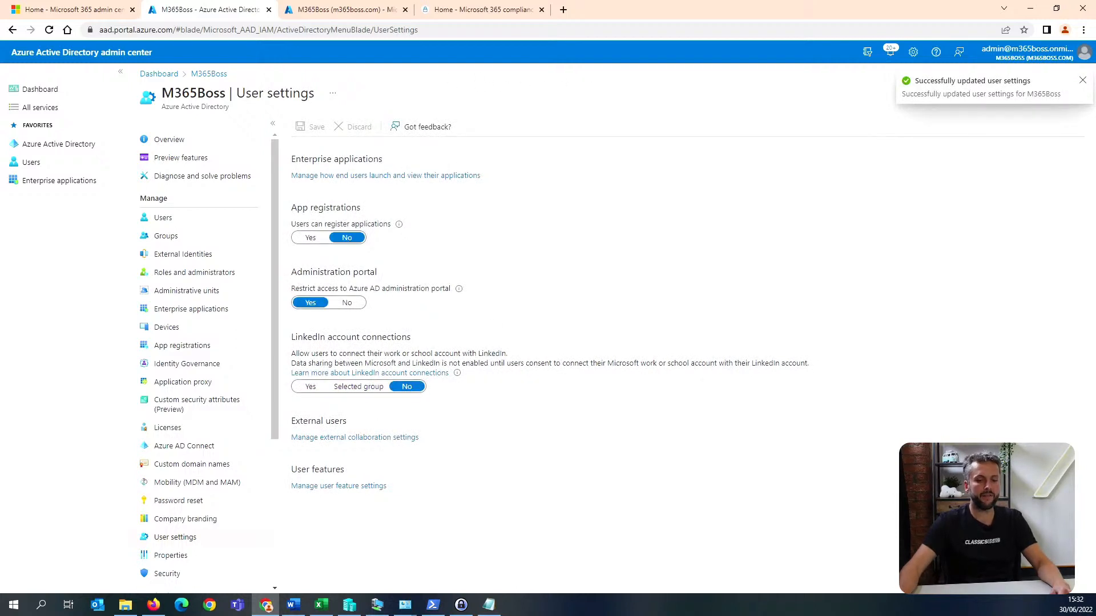
Switch to Microsoft Endpoint Manager and view the overview of devices.
key("alt+Tab")
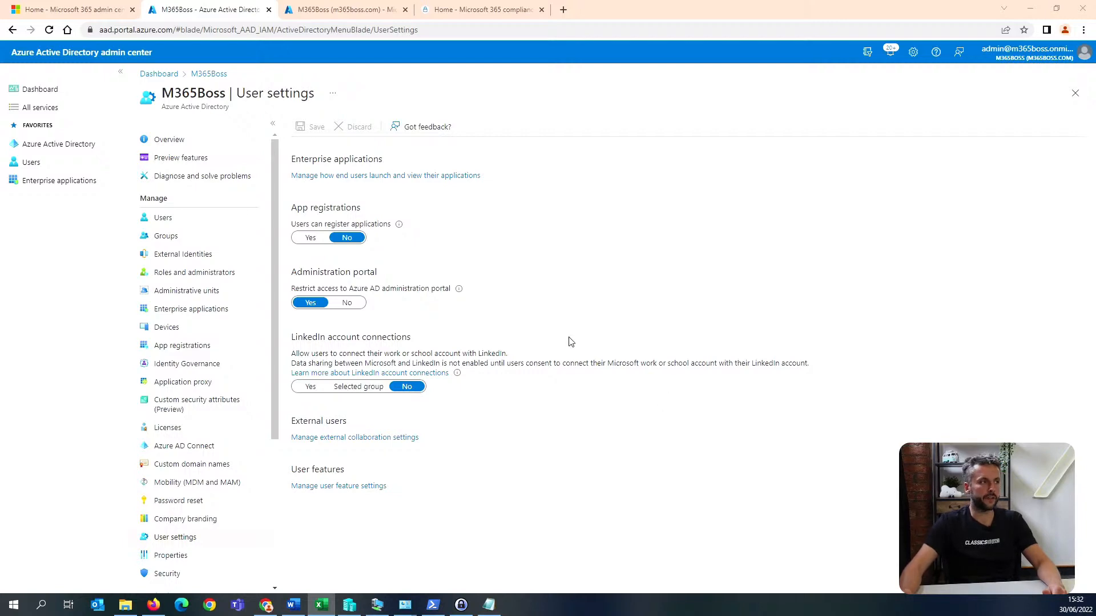
left_click(342, 10)
left_click(65, 144)
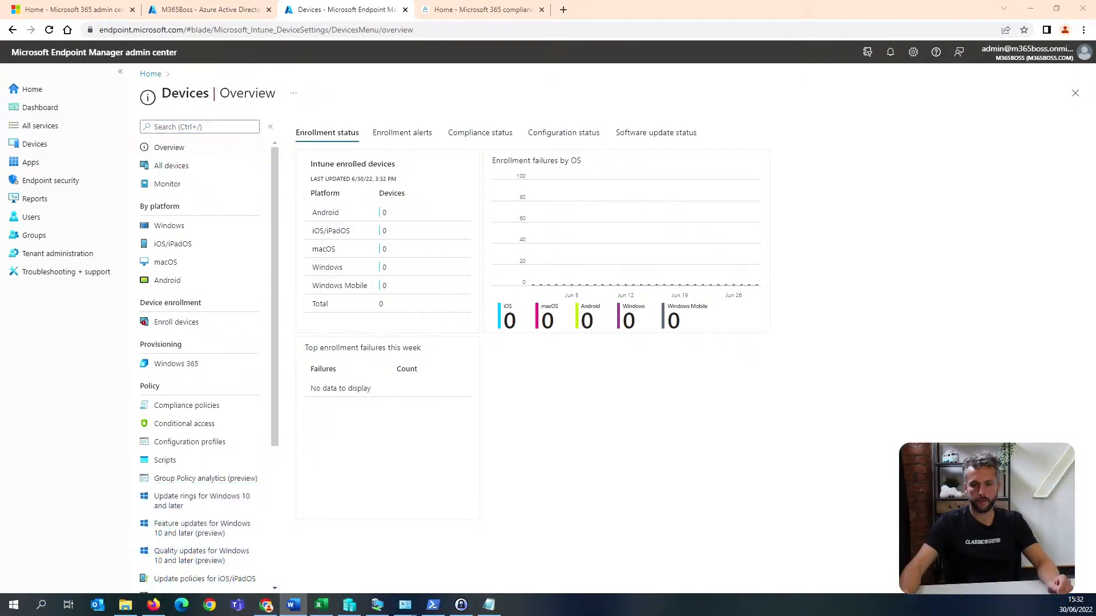
Review the Azure Active Directory and Application Permissions controls in the Word document on Microsoft 365 CIS recommended controls.
left_click_drag(1095, 129, 502, 211)
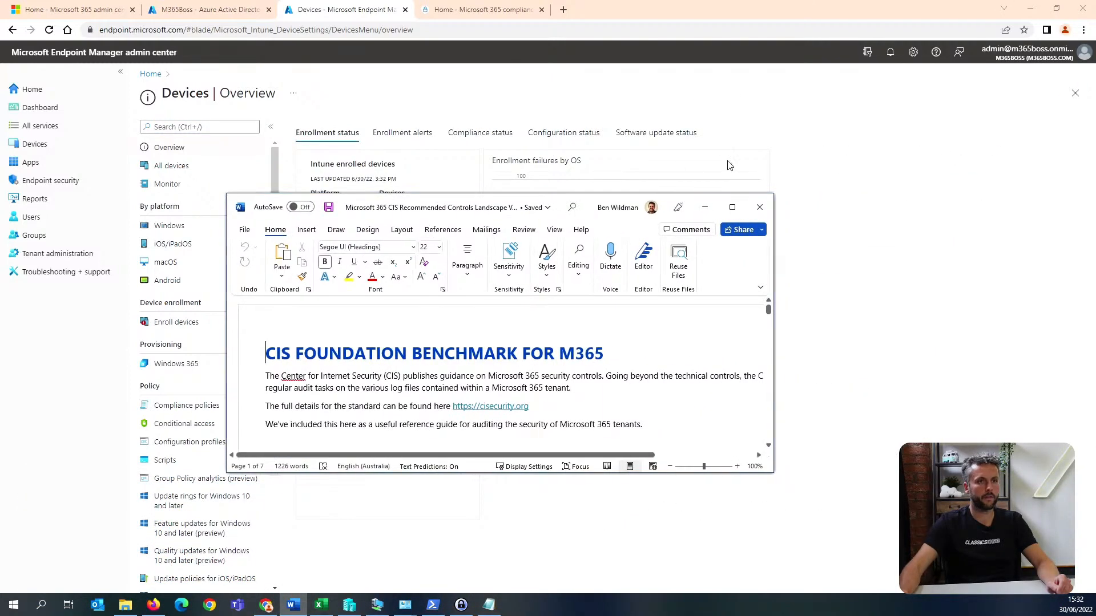
left_click(732, 208)
scroll(645, 288, "down", 10)
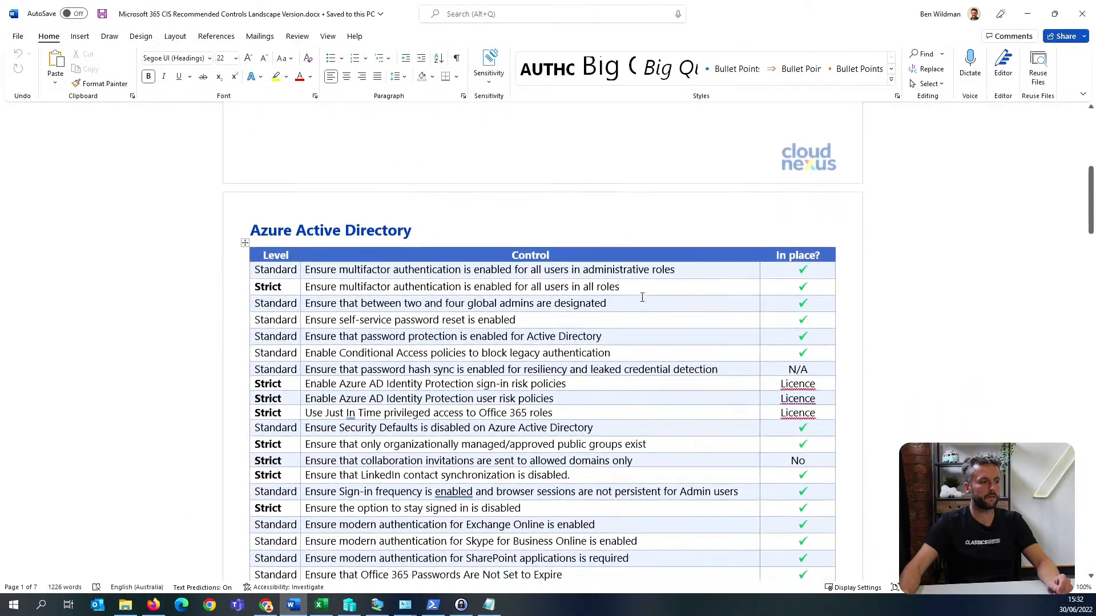
scroll(642, 298, "down", 2)
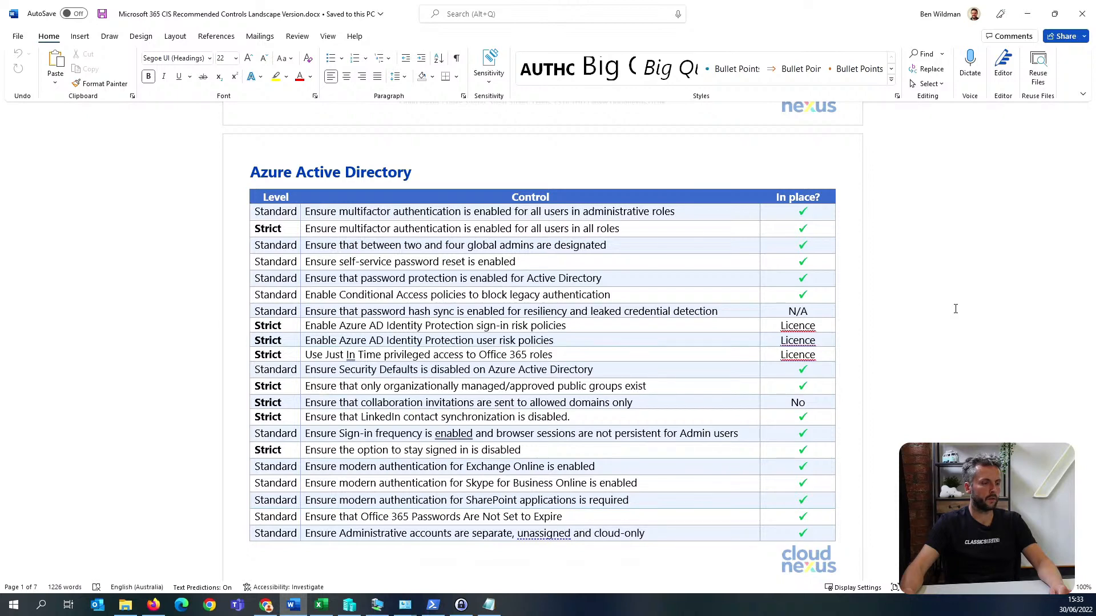
scroll(955, 309, "down", 2)
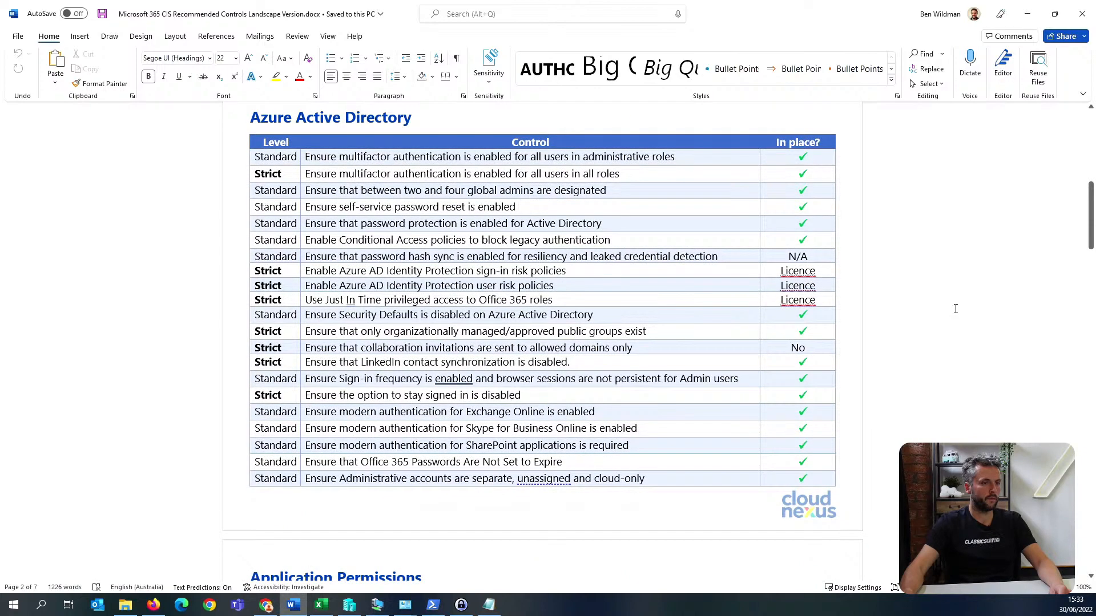
scroll(955, 309, "down", 7)
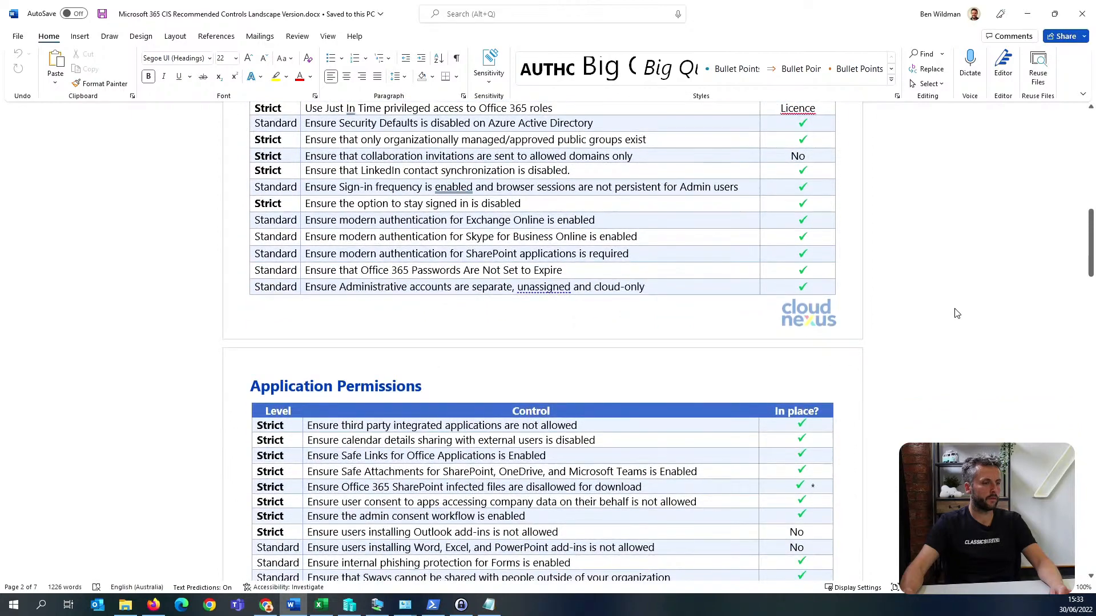
scroll(957, 313, "up", 8)
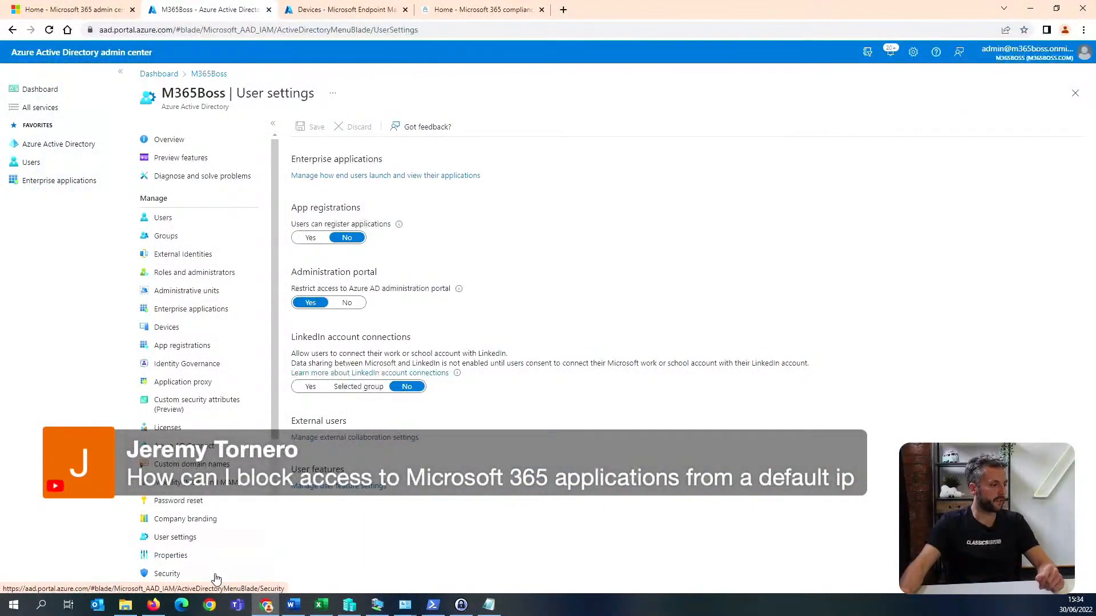
Start a new IP ranges location named "block" in the Conditional Access named locations of Azure Active Directory.
left_click(215, 579)
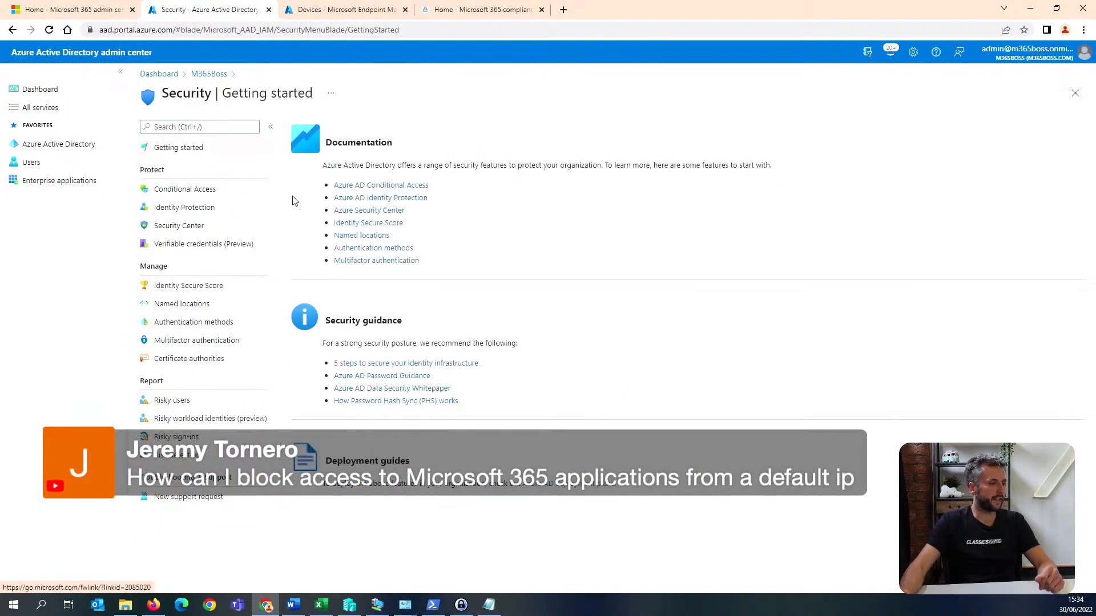
left_click(216, 189)
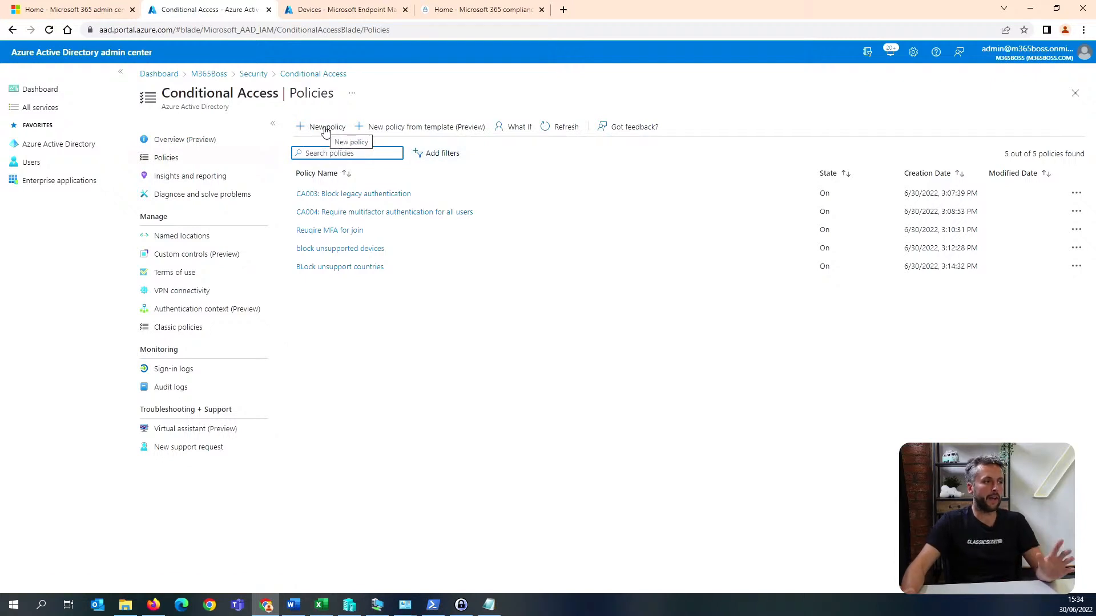
left_click(250, 240)
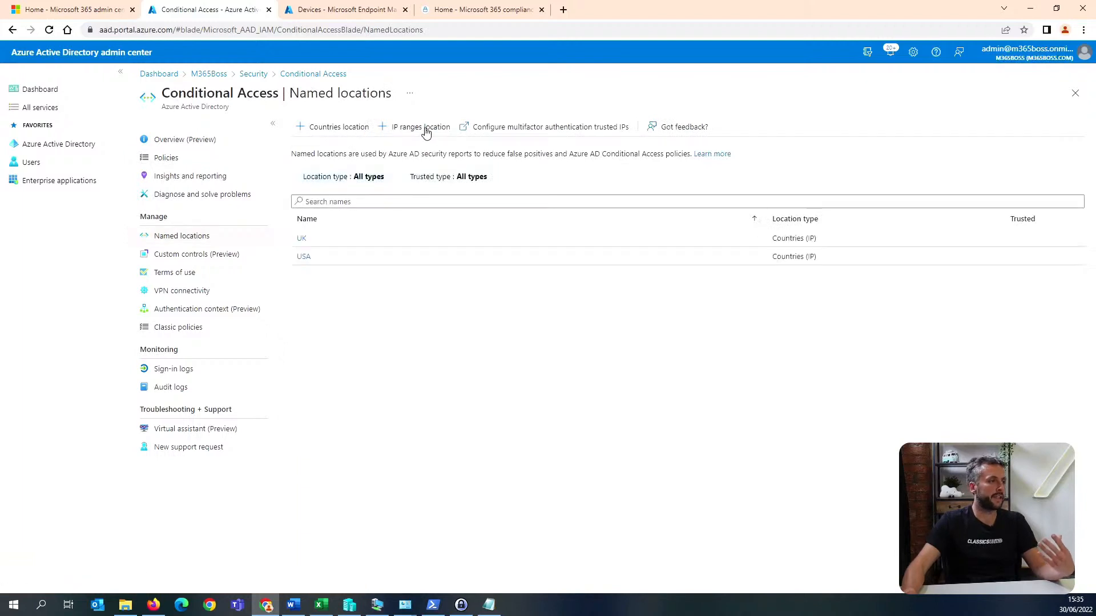
left_click(935, 172)
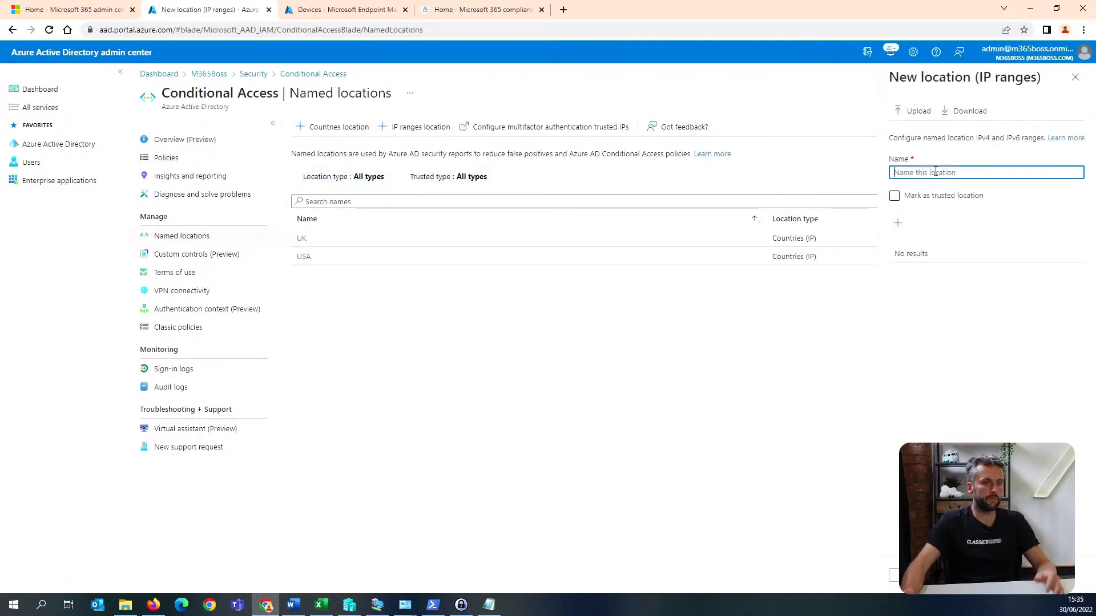
type("block")
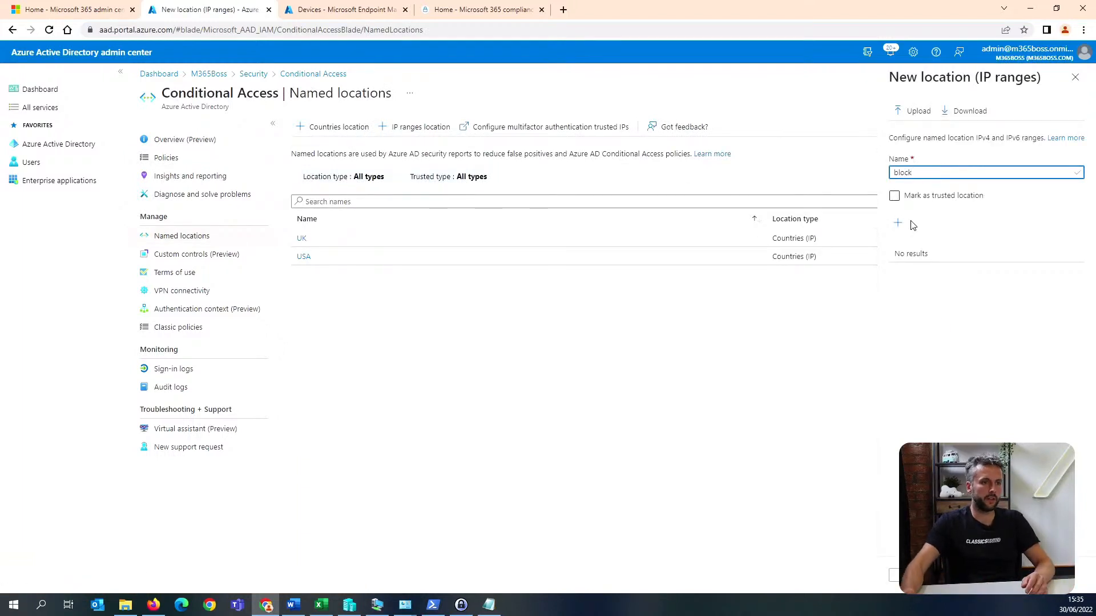
Add the IP range 8.8.8.8/32 to the "block" location and create it.
left_click(897, 222)
type("1.1.1.1")
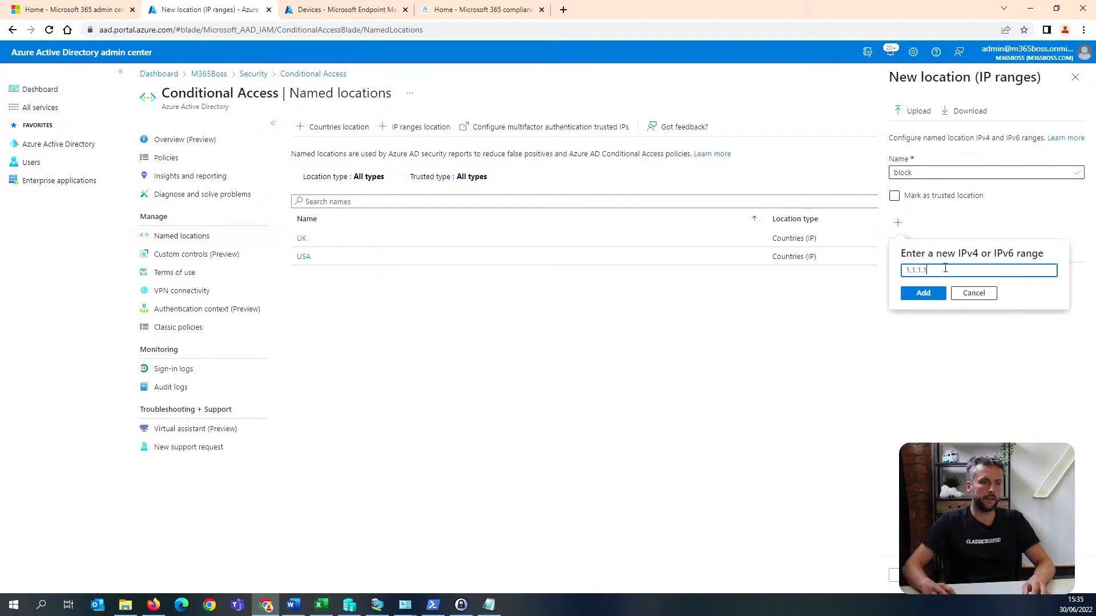
left_click(931, 289)
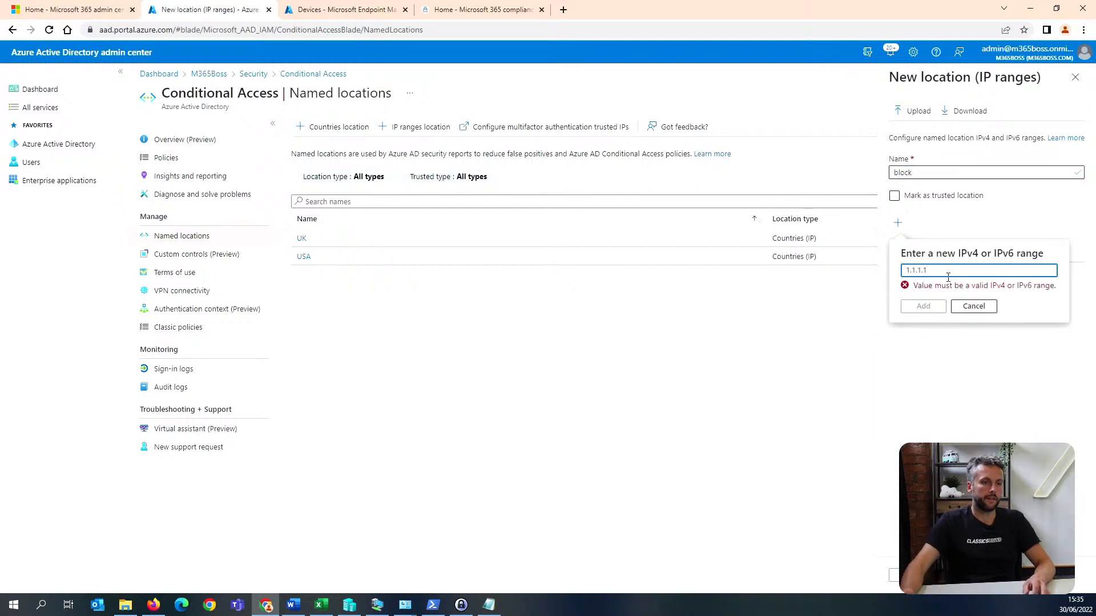
left_click_drag(945, 271, 827, 284)
type("8.8.8.8")
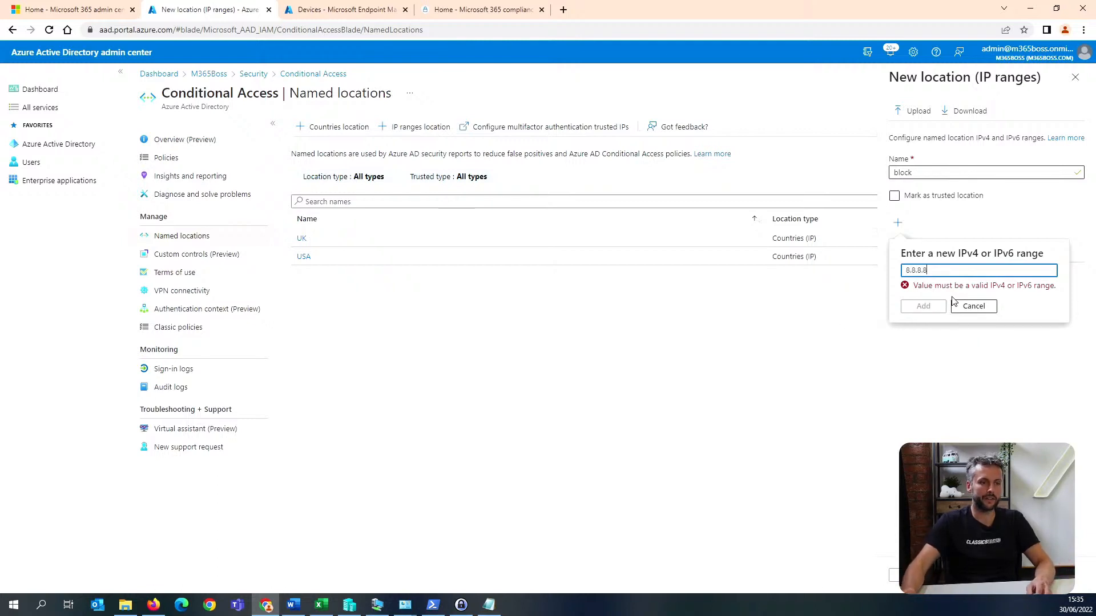
type("/32")
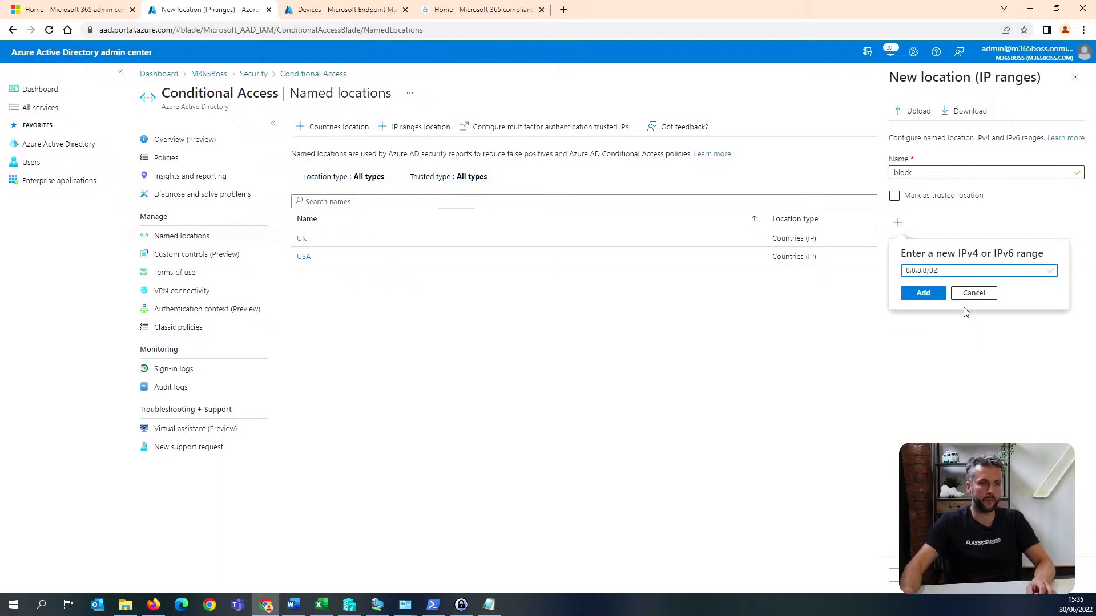
left_click(926, 296)
left_click(909, 576)
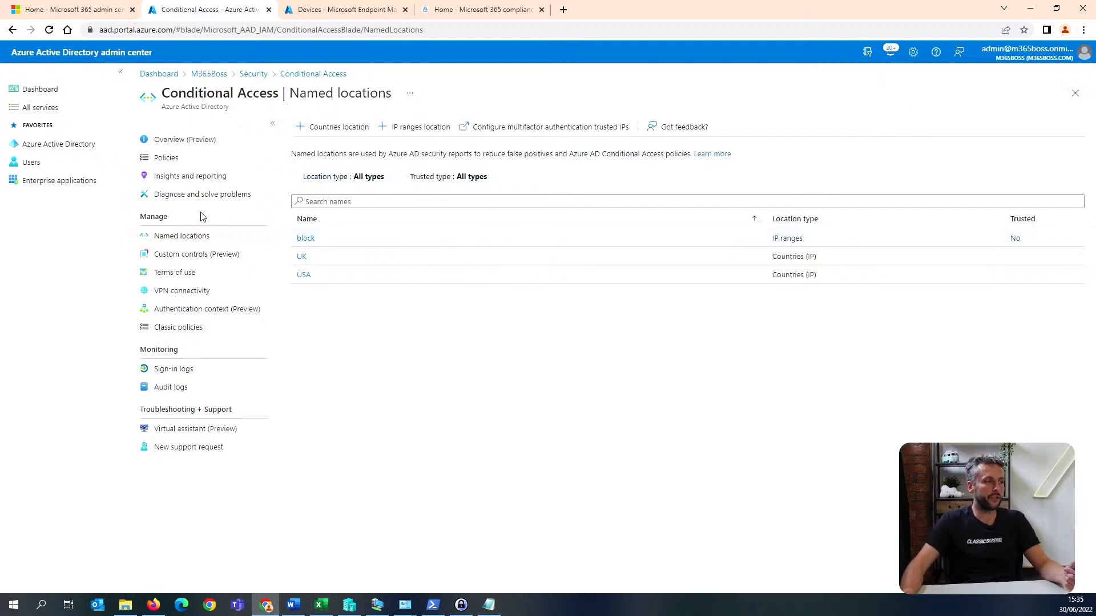
Examine the included and excluded locations in the conditions of the "BLock unsupport countries" Conditional Access policy.
left_click(202, 162)
left_click(323, 128)
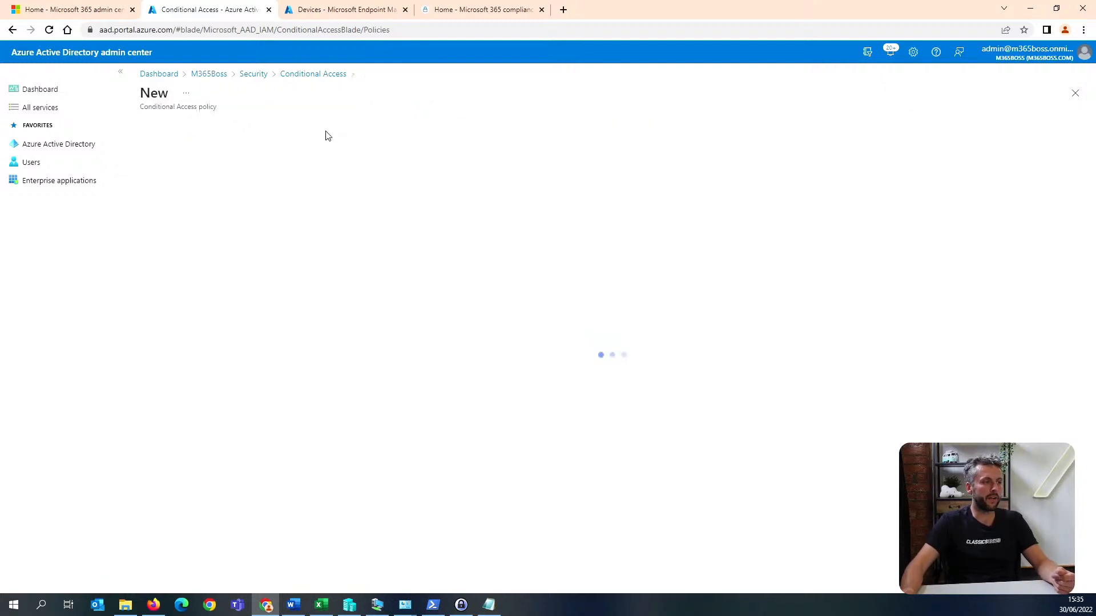
left_click(317, 74)
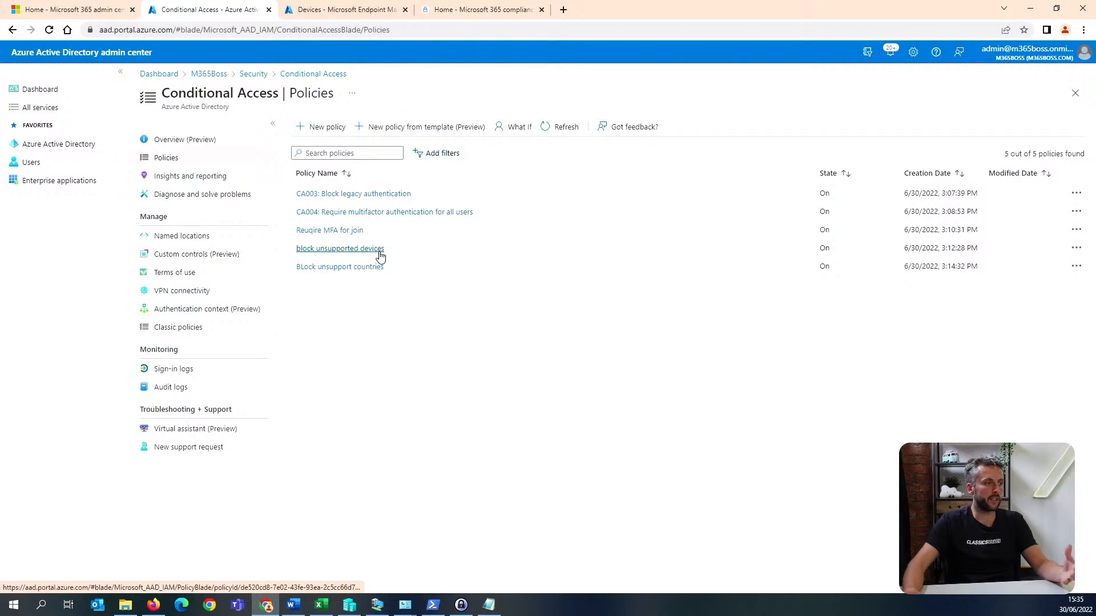
left_click(364, 266)
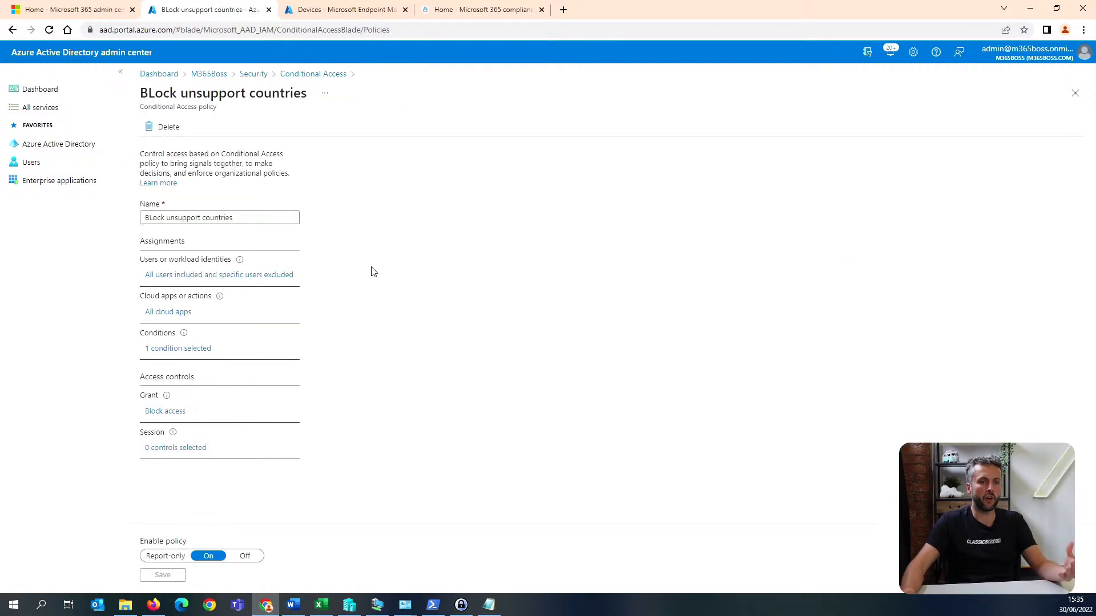
left_click(194, 350)
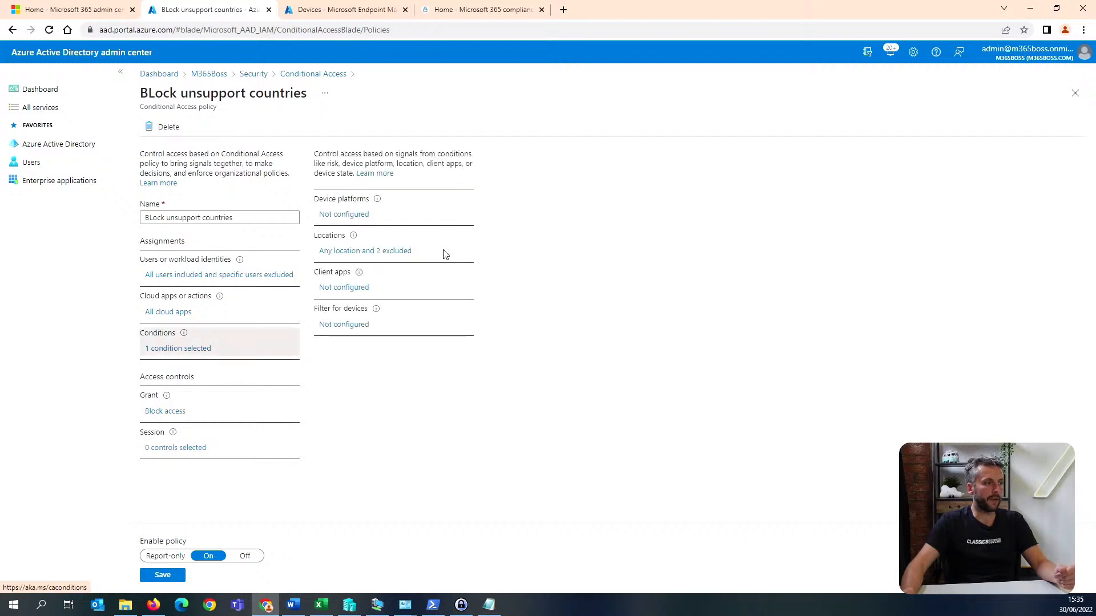
left_click(383, 253)
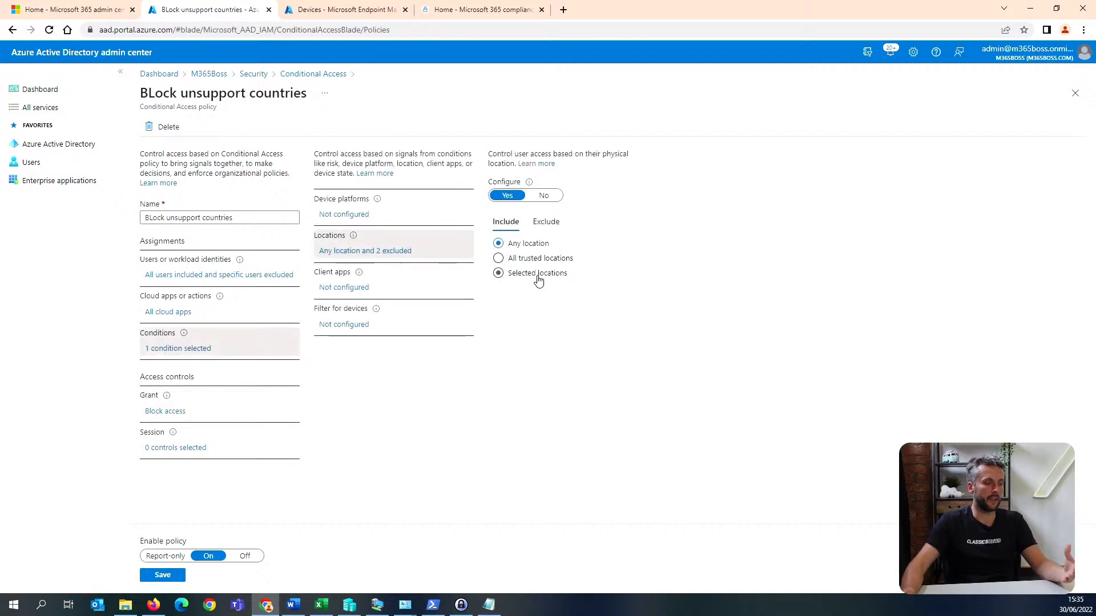
left_click(547, 223)
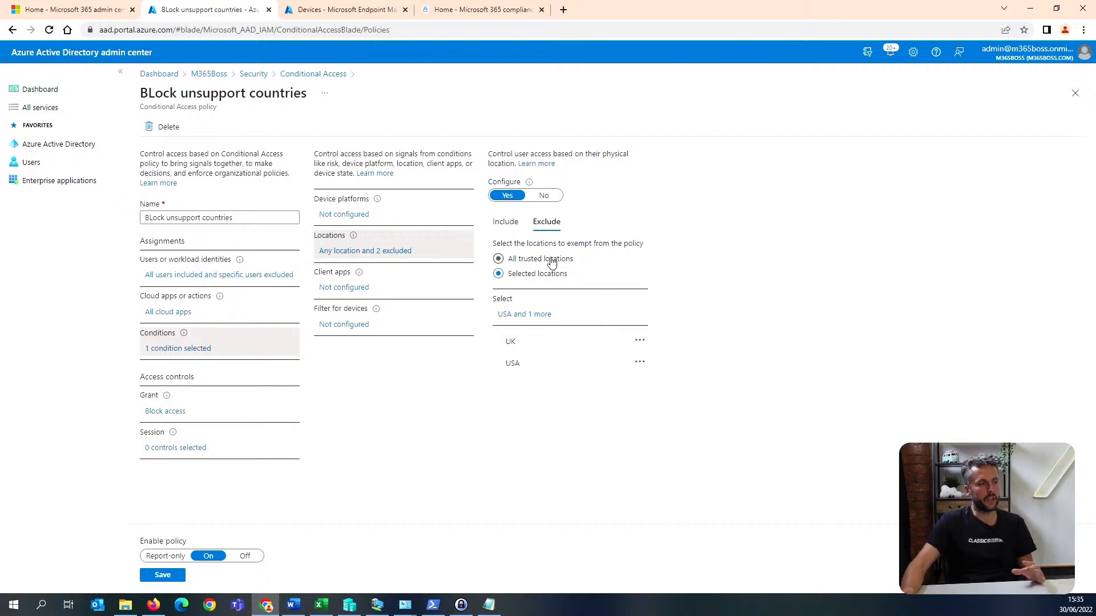
left_click(514, 226)
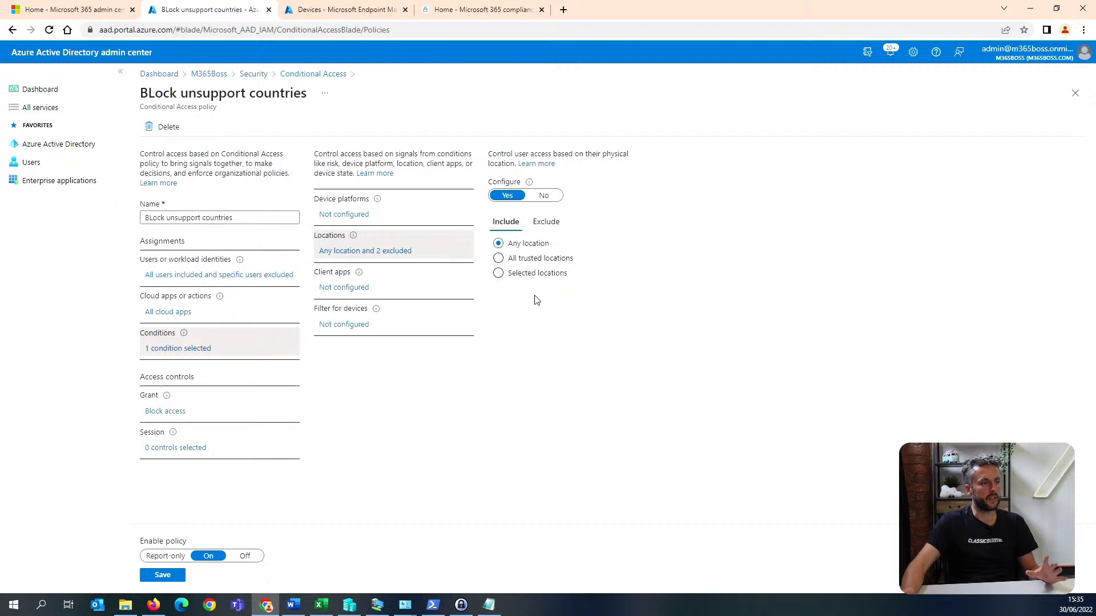
left_click(544, 223)
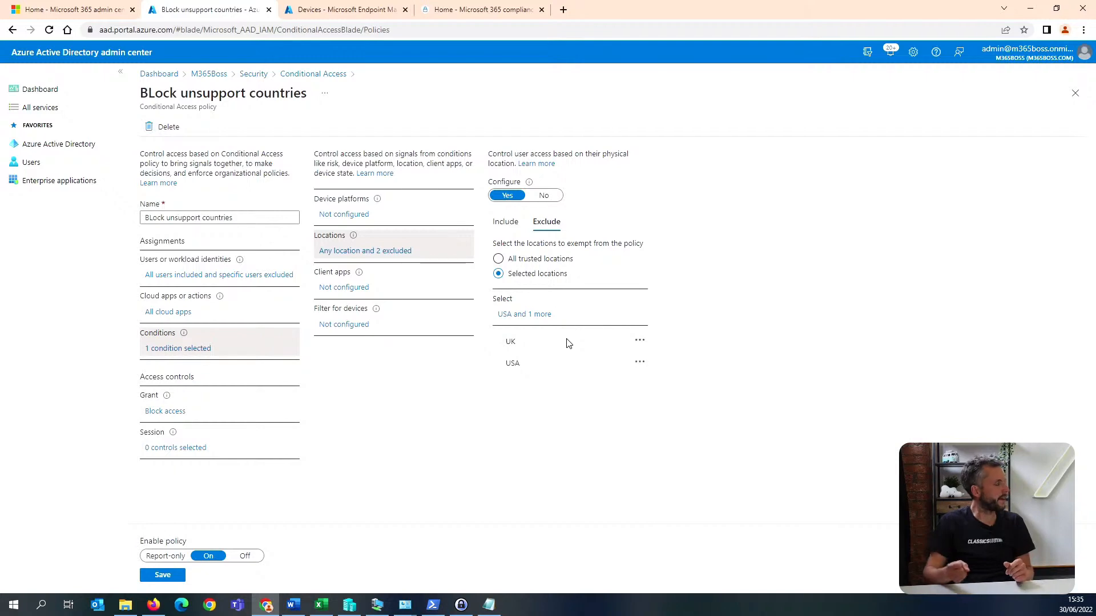
left_click(505, 223)
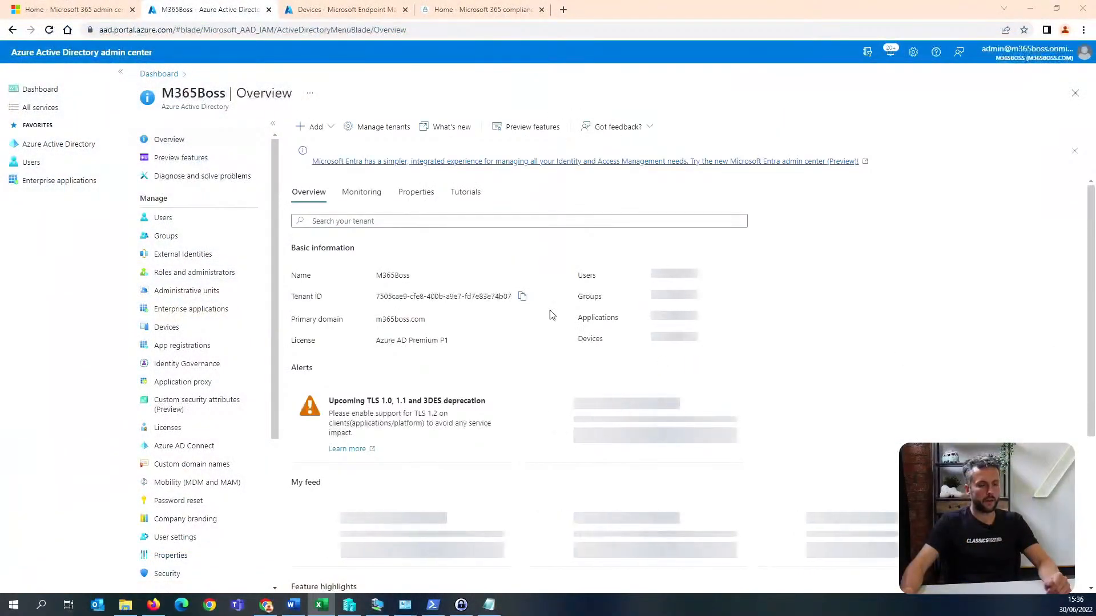
Return to the Devices section of Microsoft Endpoint Manager and look through its enrollment and policy options.
left_click(311, 10)
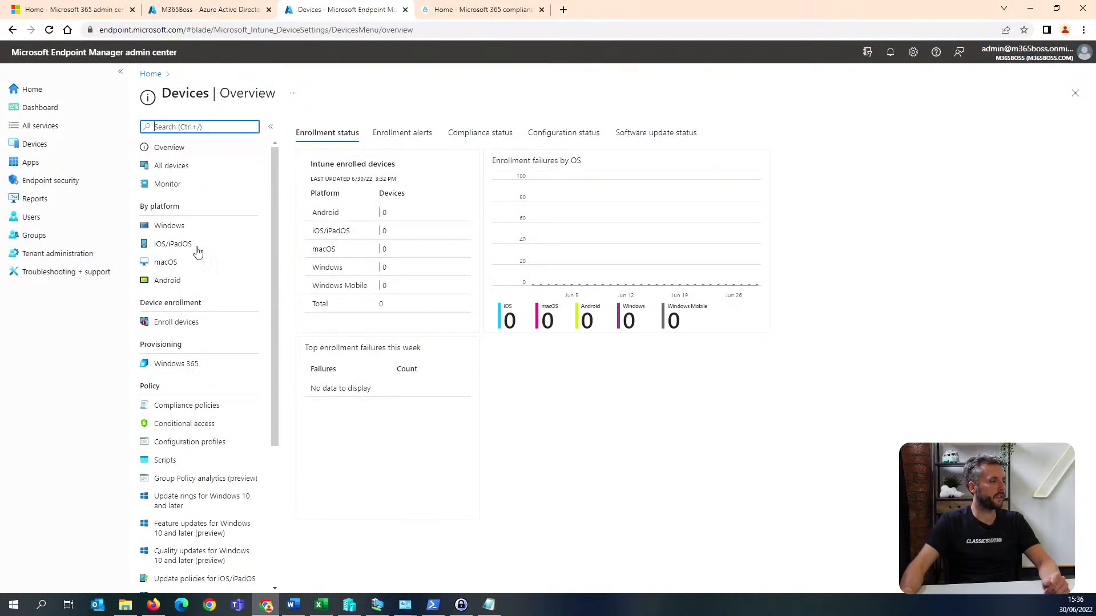
left_click(96, 147)
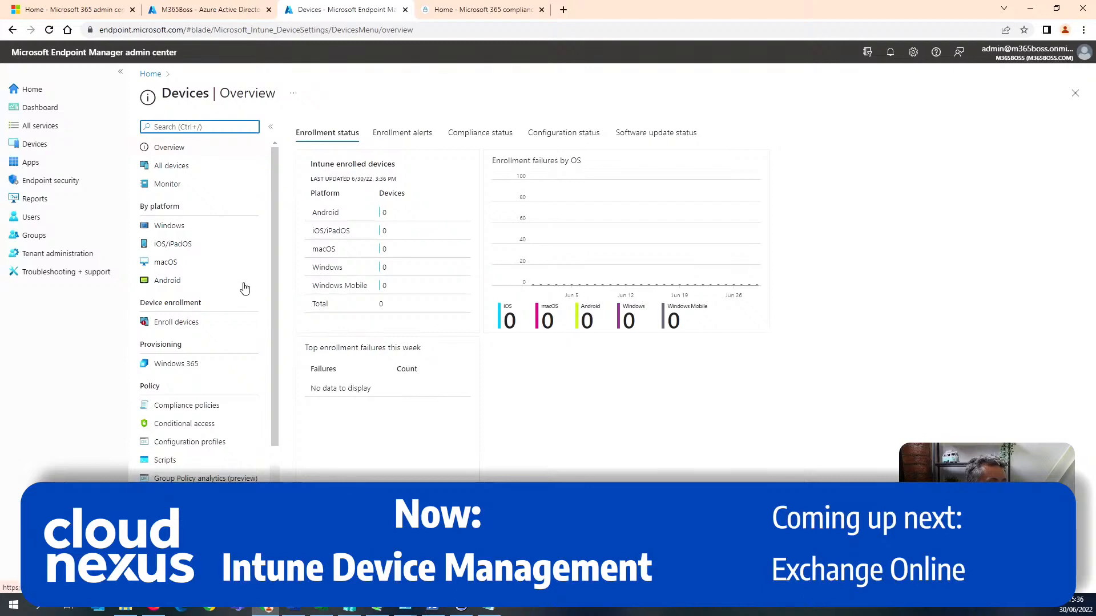
scroll(244, 287, "down", 5)
scroll(244, 287, "up", 5)
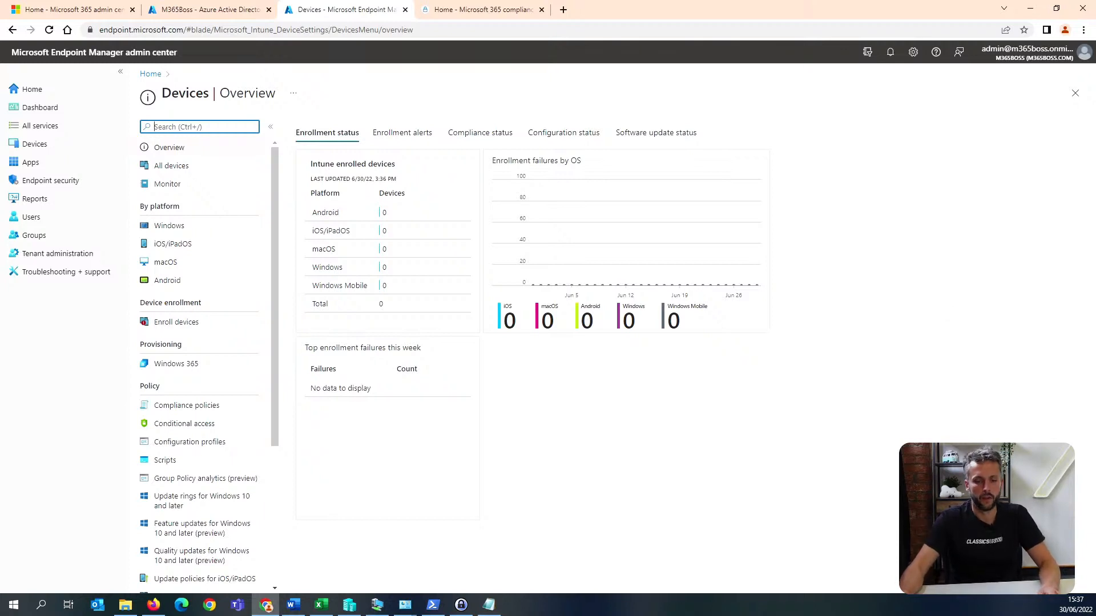
key("alt+Tab")
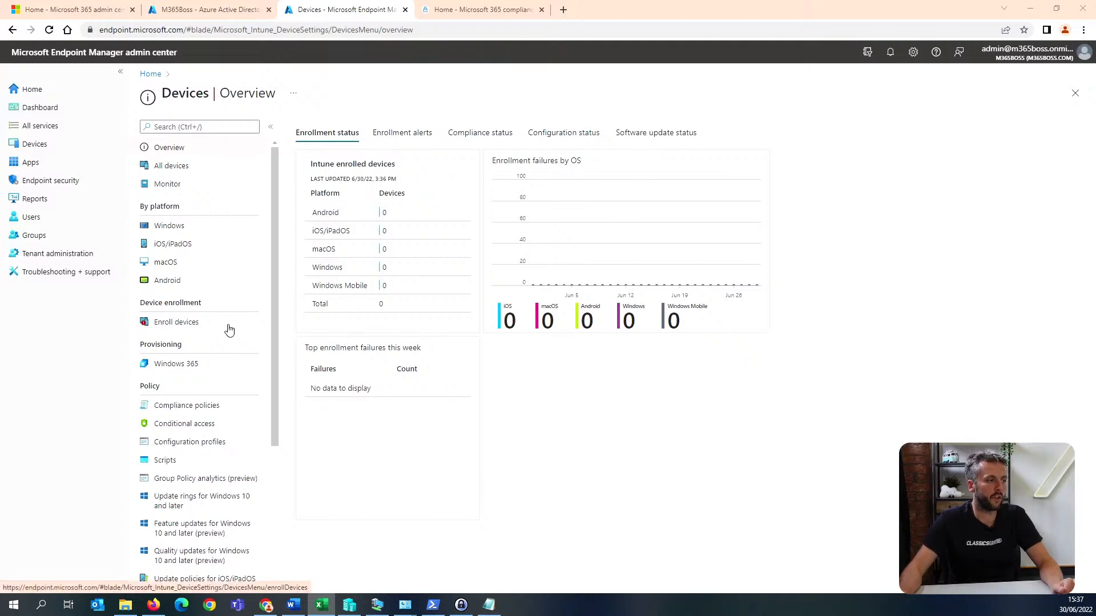
Open the enrollment device platform restrictions in the Enroll devices settings.
left_click(228, 325)
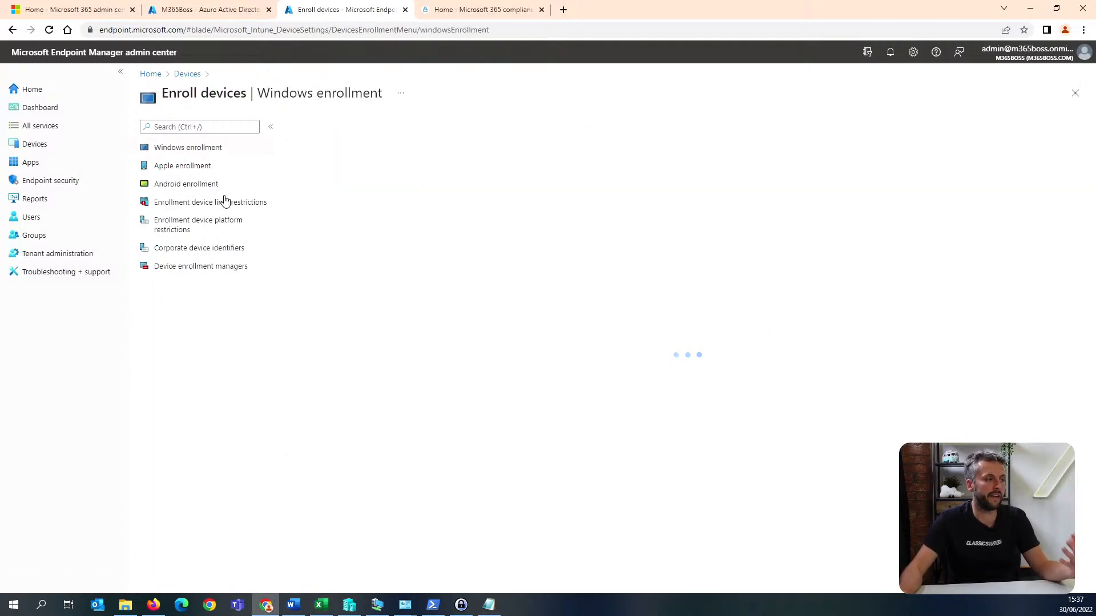
left_click(185, 74)
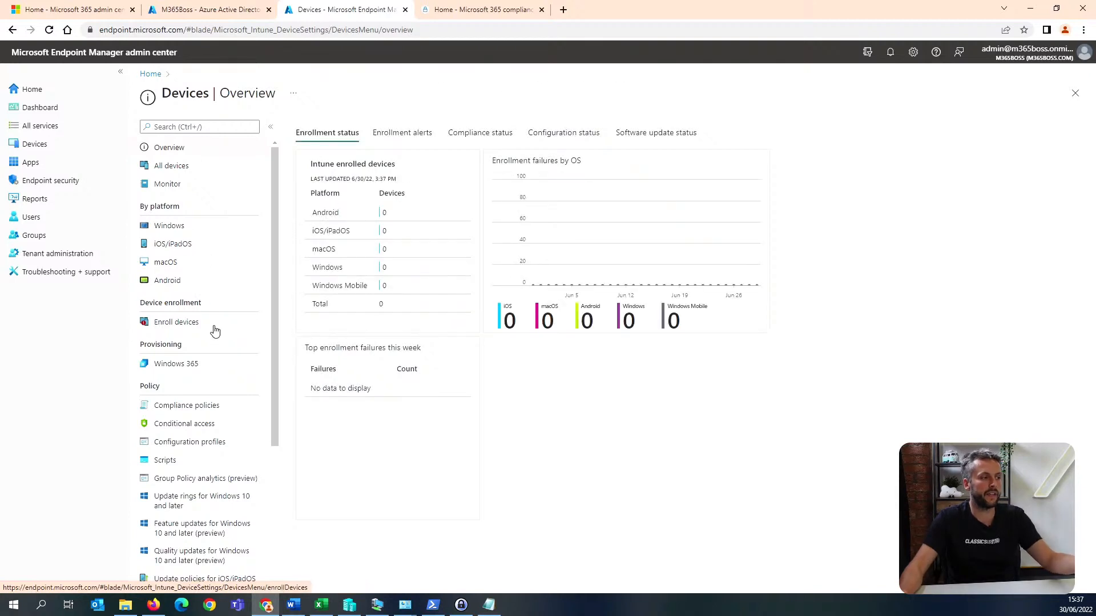
left_click(211, 325)
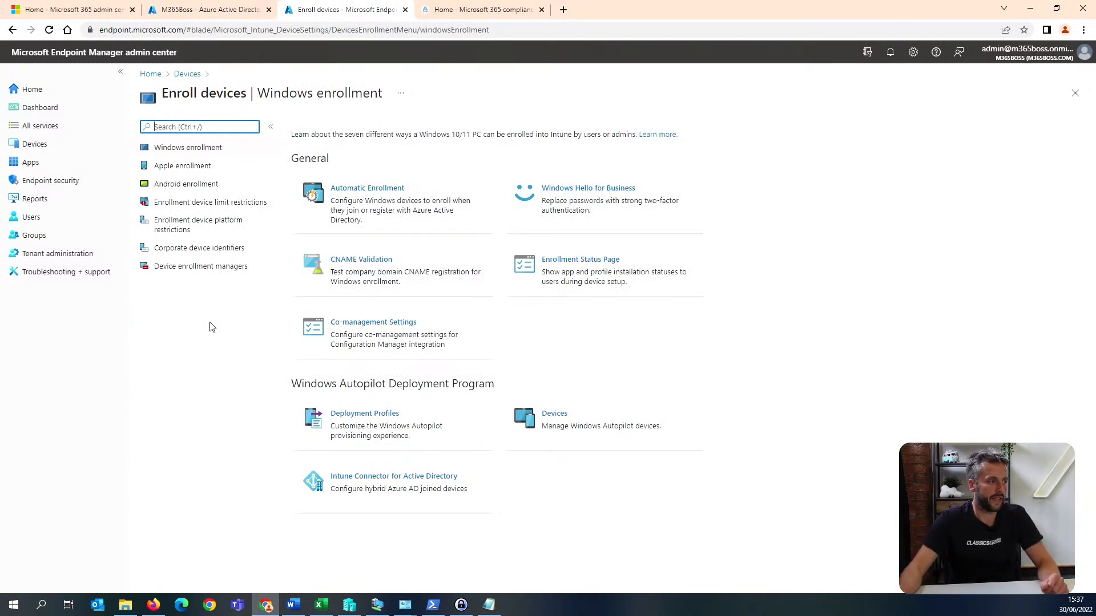
left_click(194, 227)
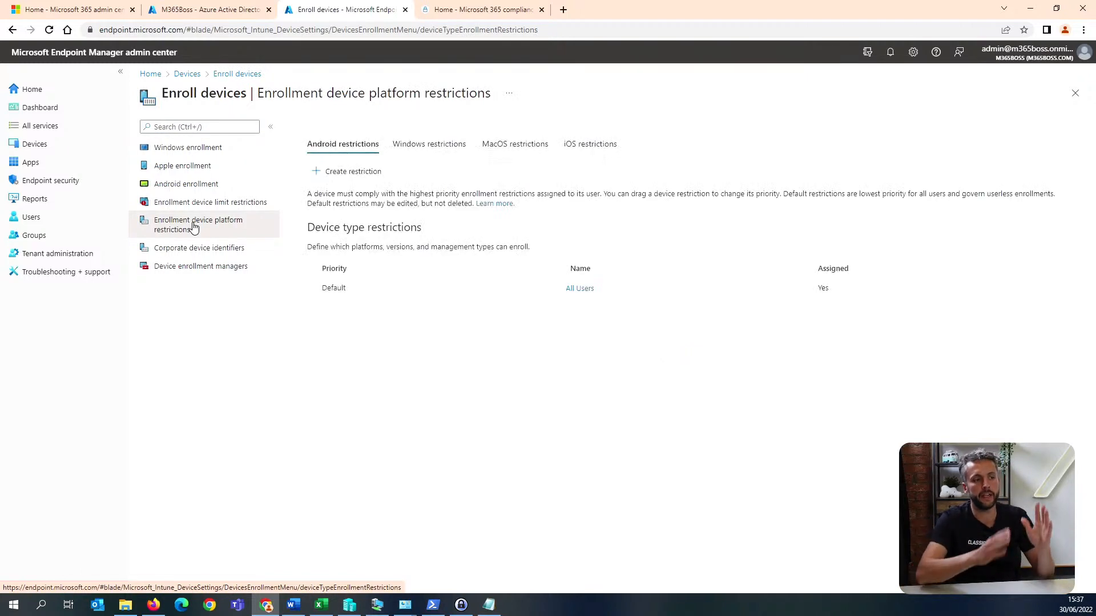
Look through the Windows and Android restrictions and open the properties of the default All Users device type restriction.
left_click(427, 150)
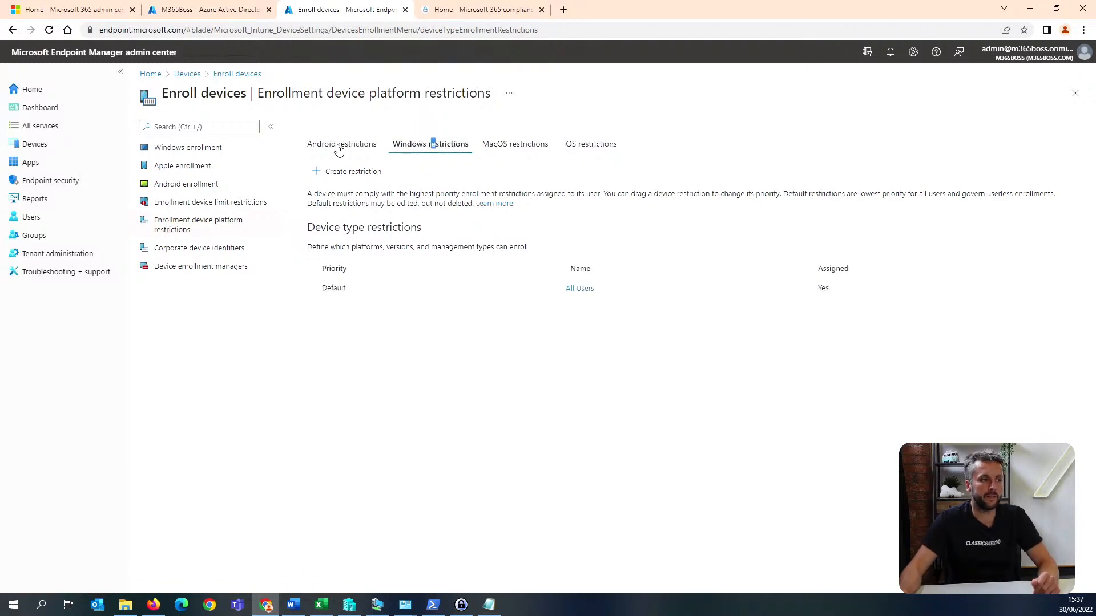
left_click(339, 147)
left_click(444, 147)
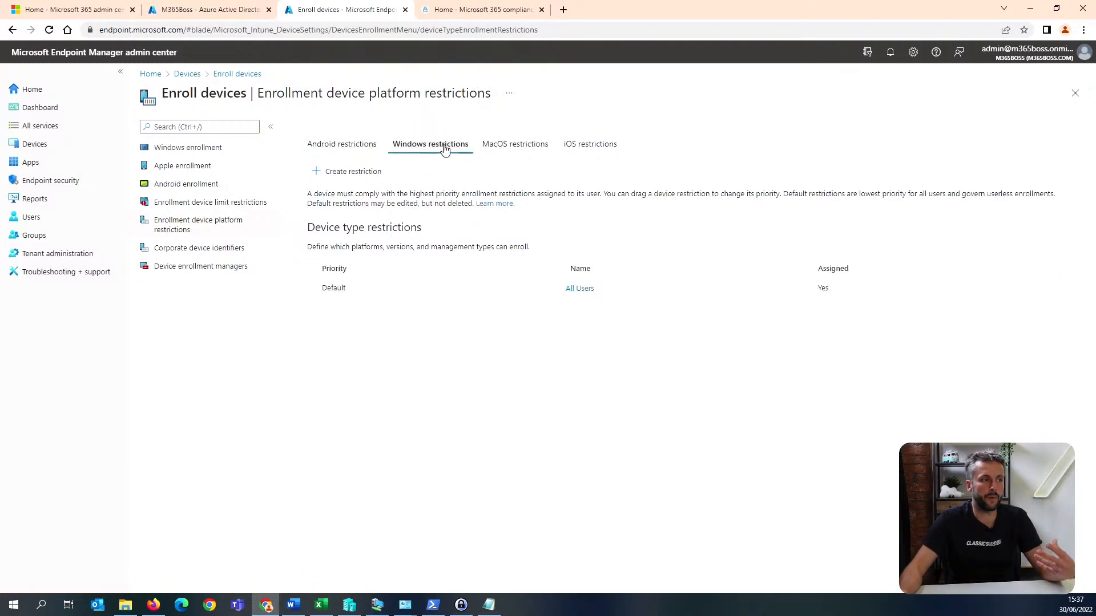
left_click(361, 147)
left_click(583, 289)
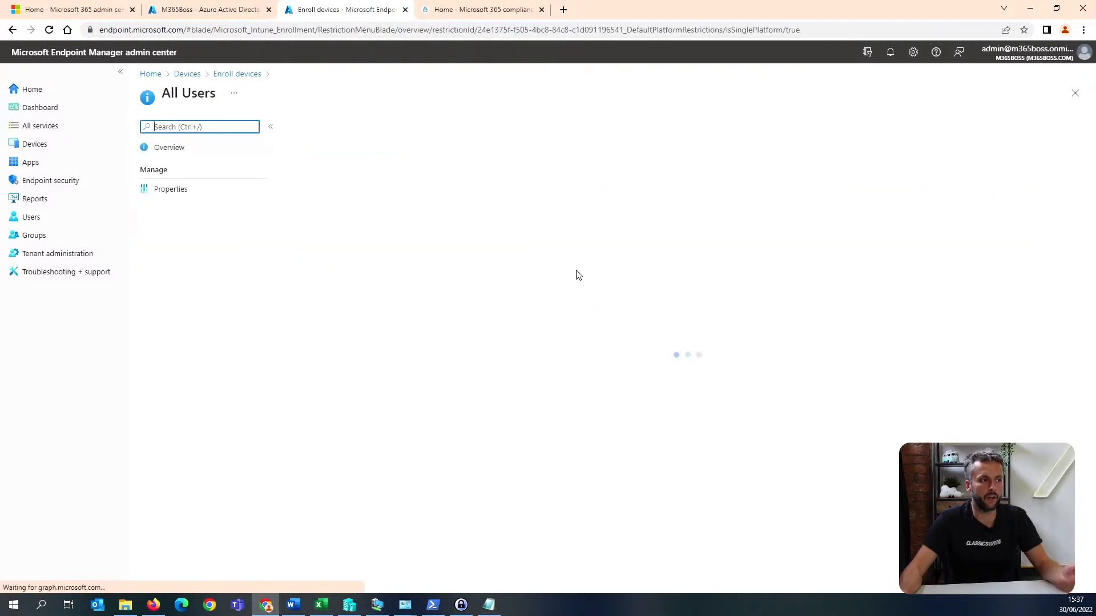
left_click(233, 194)
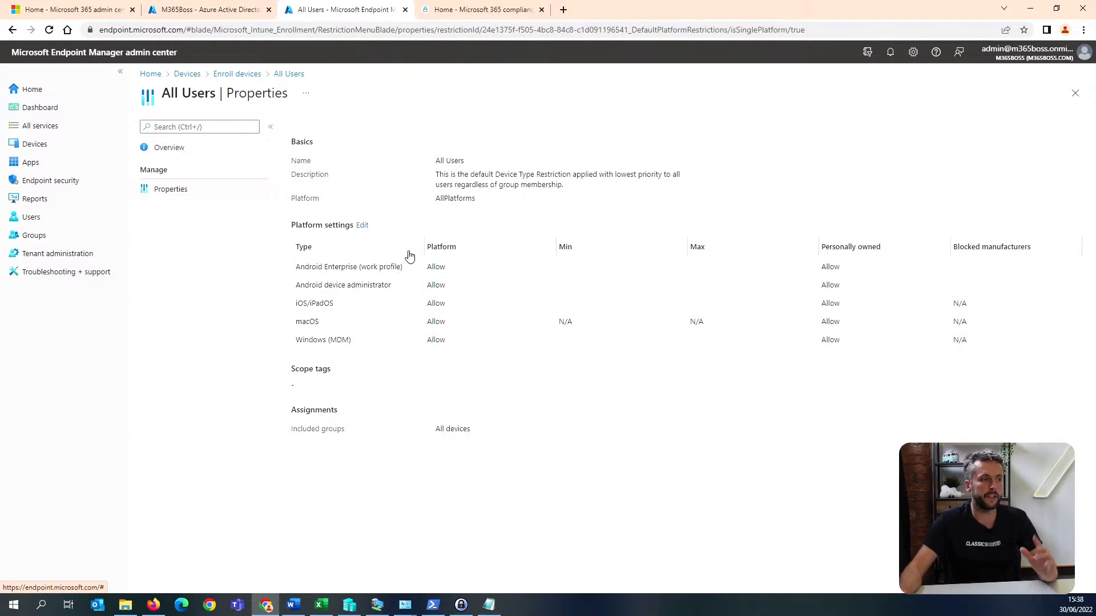
Block the Android Enterprise (work profile), Android device administrator and iOS/iPadOS platforms in the All Users restriction and save it.
left_click(362, 226)
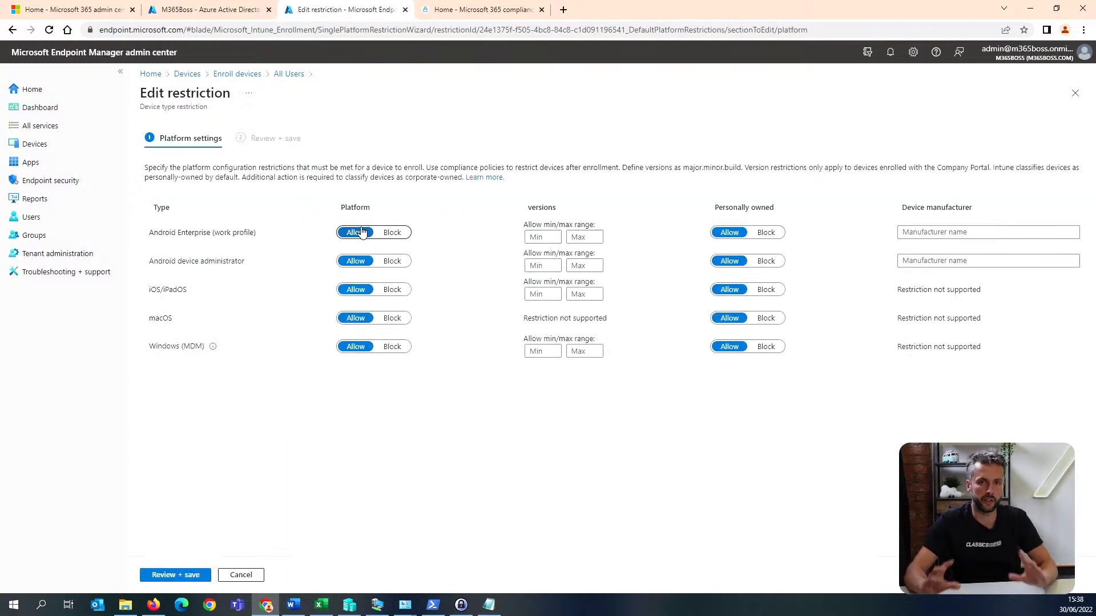
left_click(401, 235)
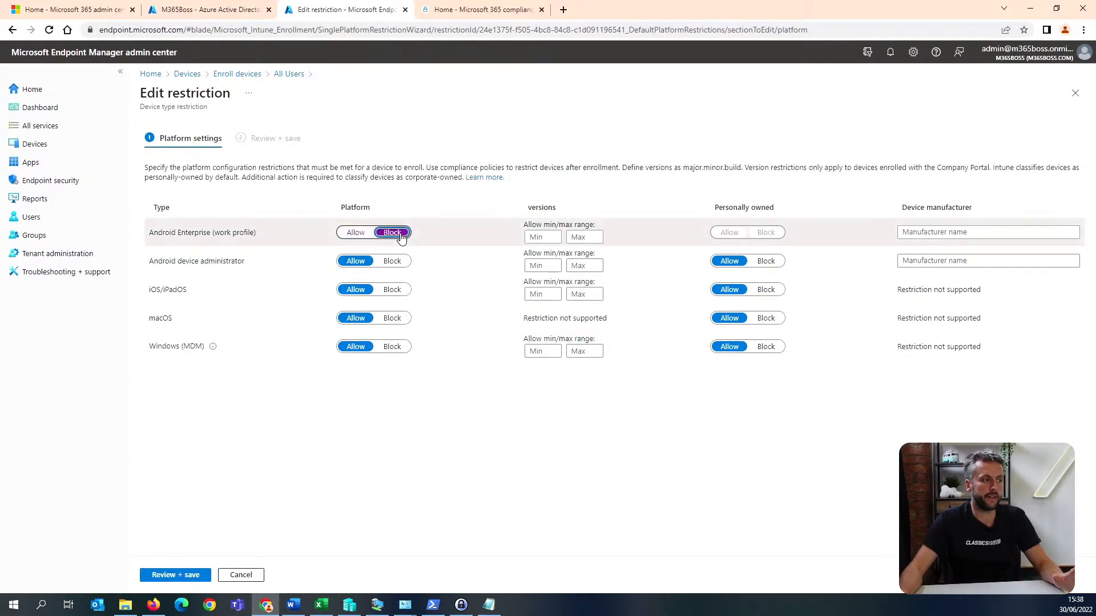
left_click(397, 264)
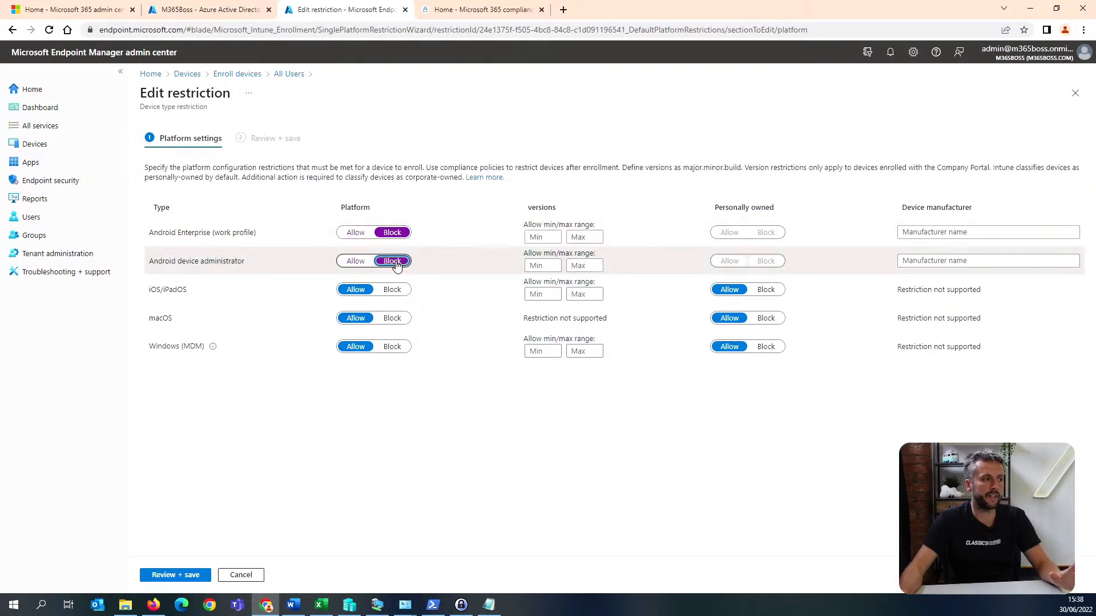
left_click_drag(249, 264, 146, 260)
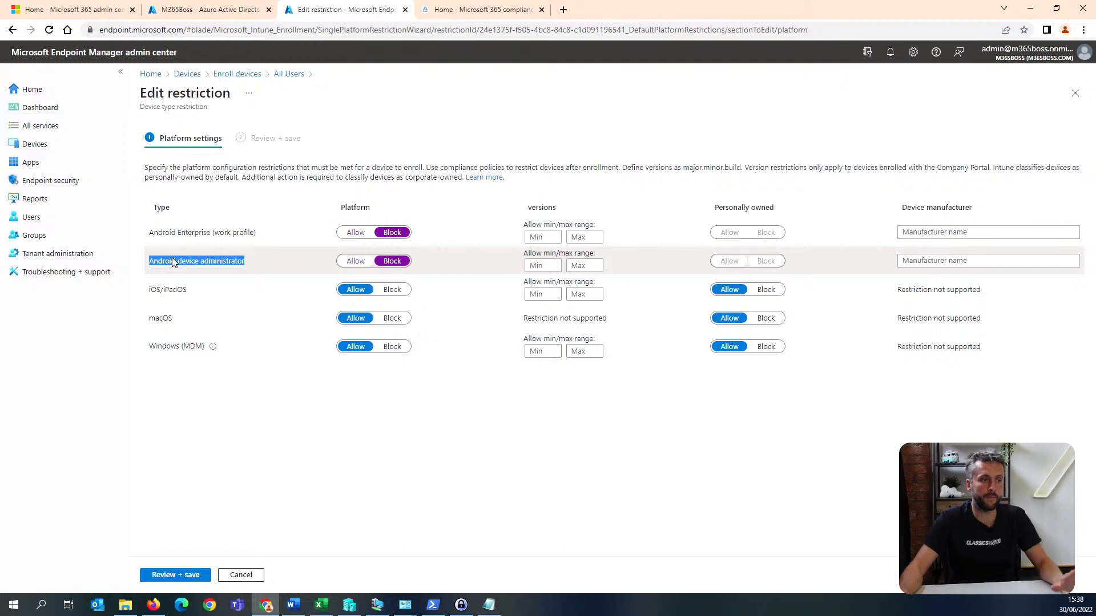
left_click(258, 267)
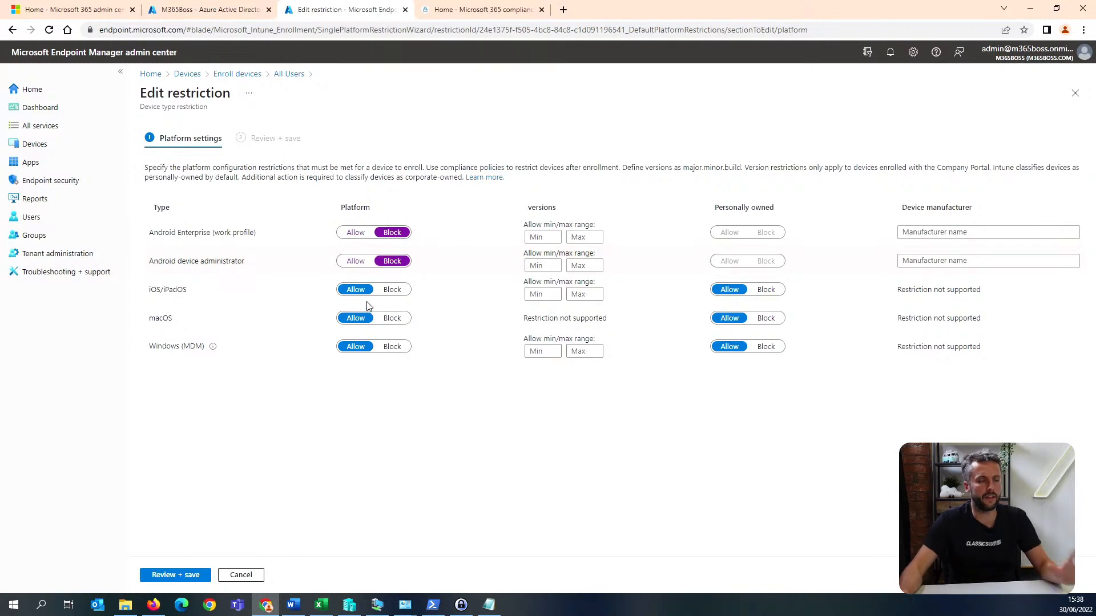
left_click(392, 290)
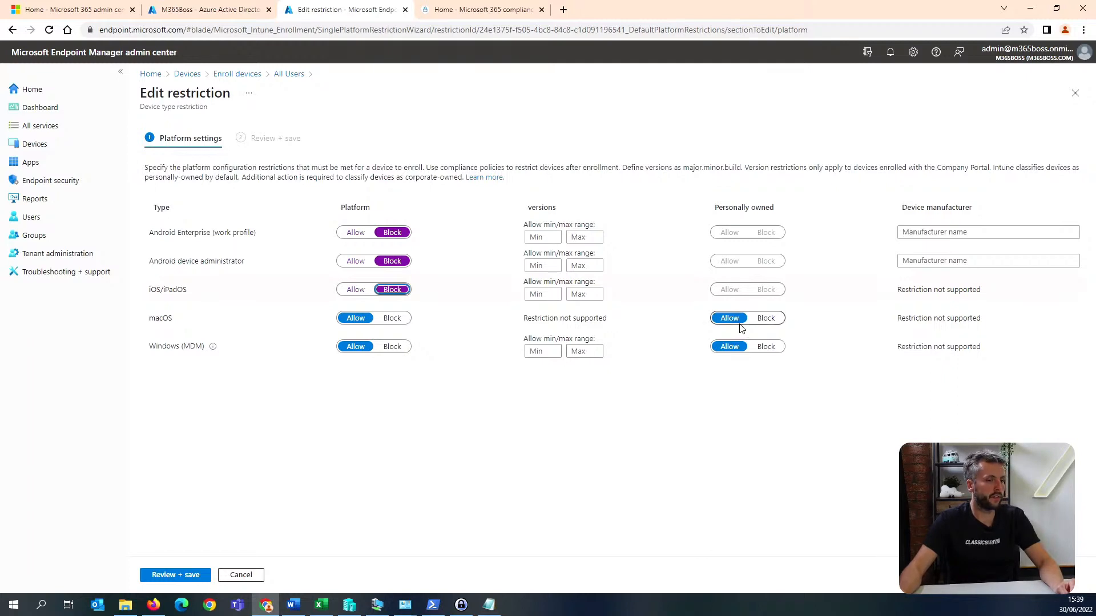
left_click(190, 578)
left_click(162, 576)
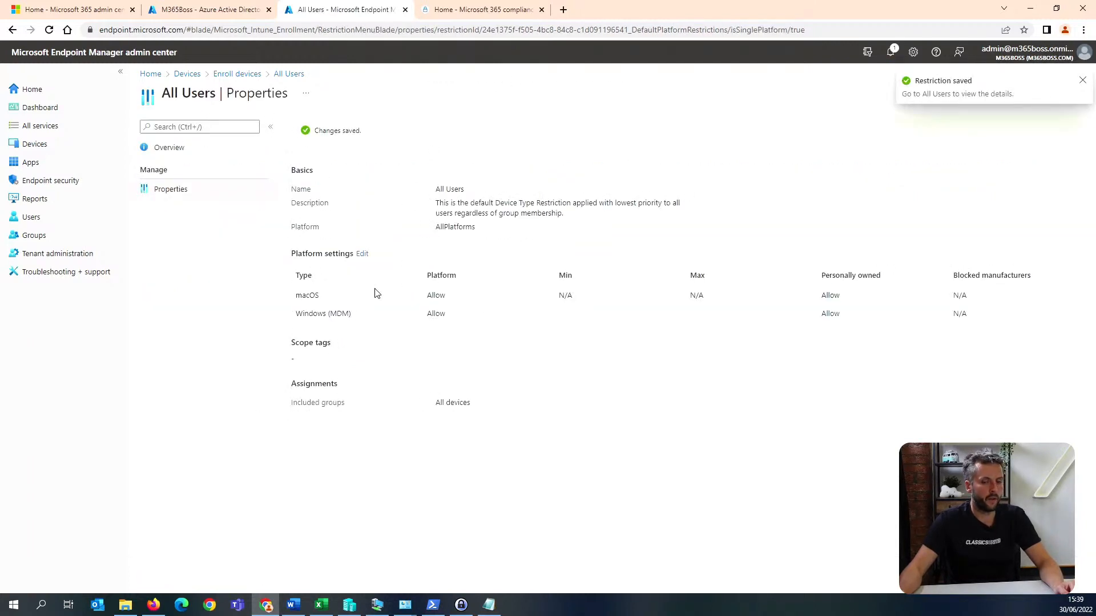
Open the Apple MDM Push certificate configuration in the iOS/iPadOS enrollment settings.
key("alt+Tab")
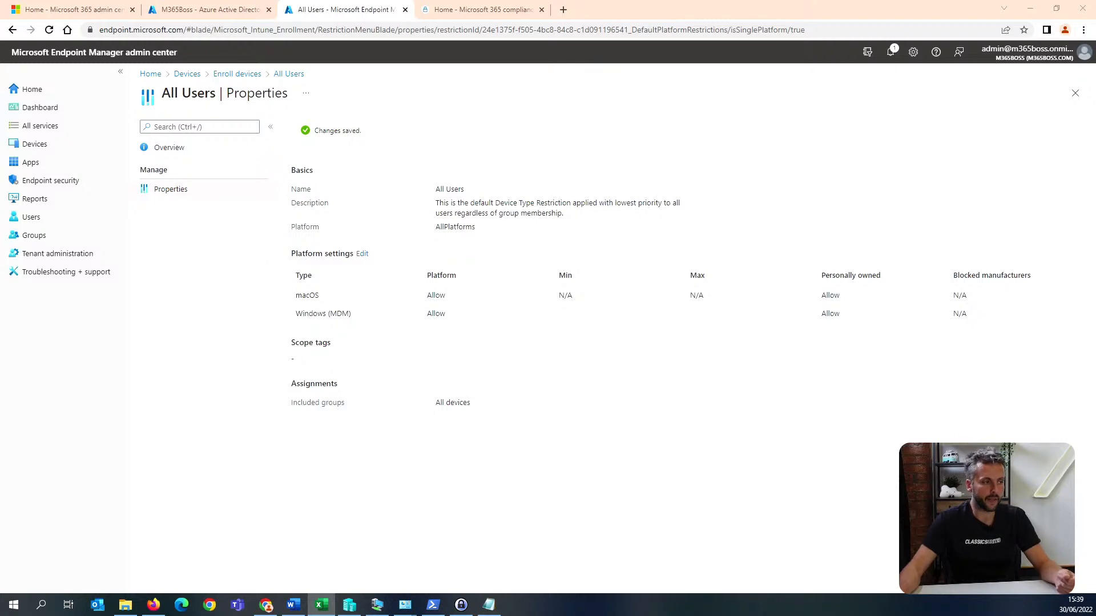
left_click(81, 144)
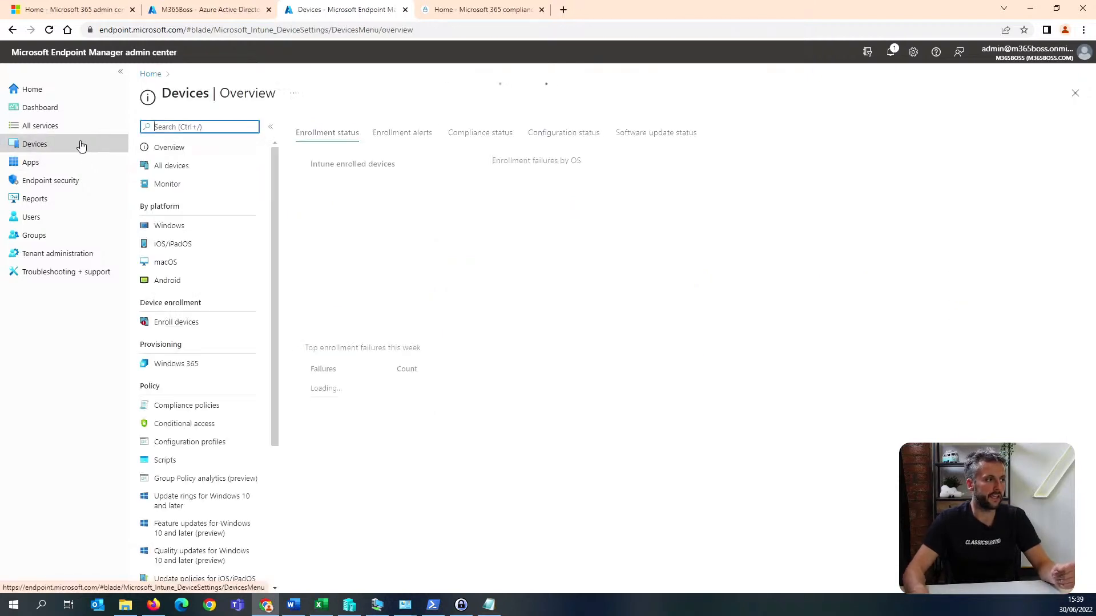
left_click(200, 244)
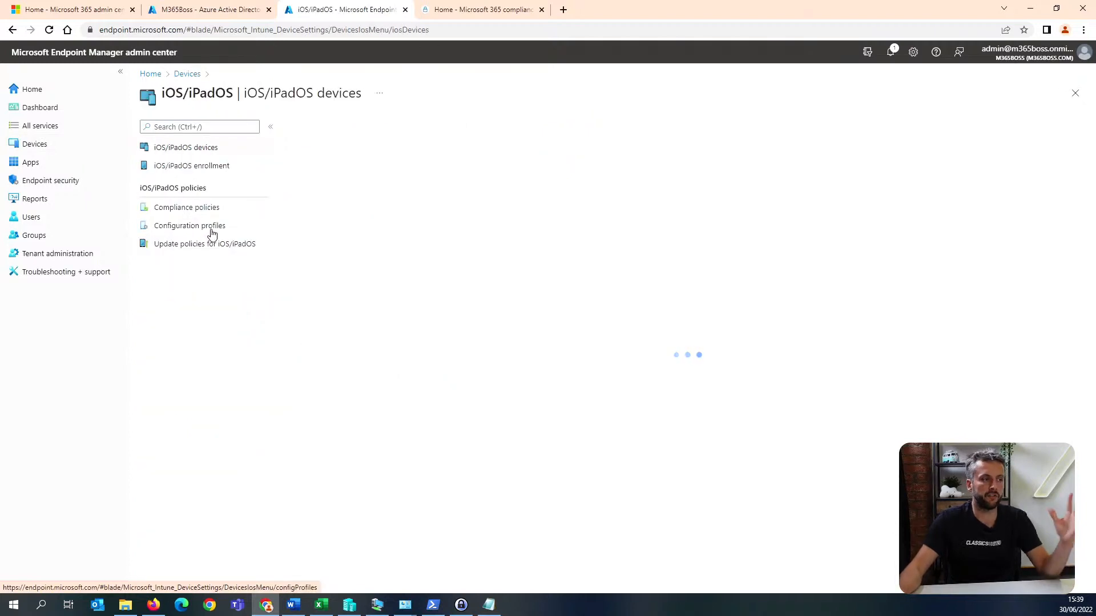
left_click(222, 172)
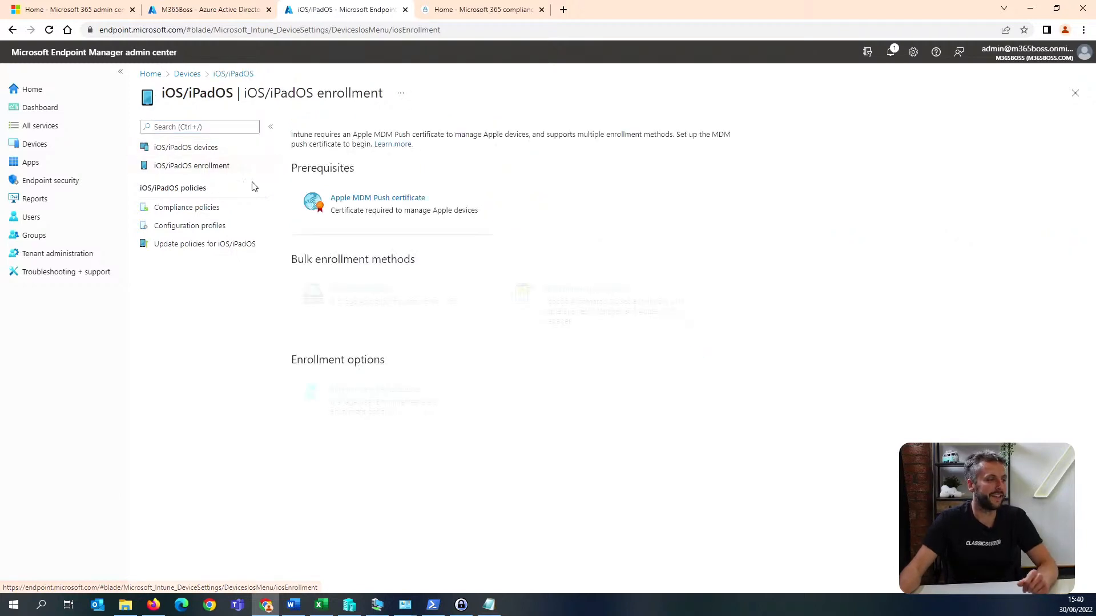
left_click(393, 210)
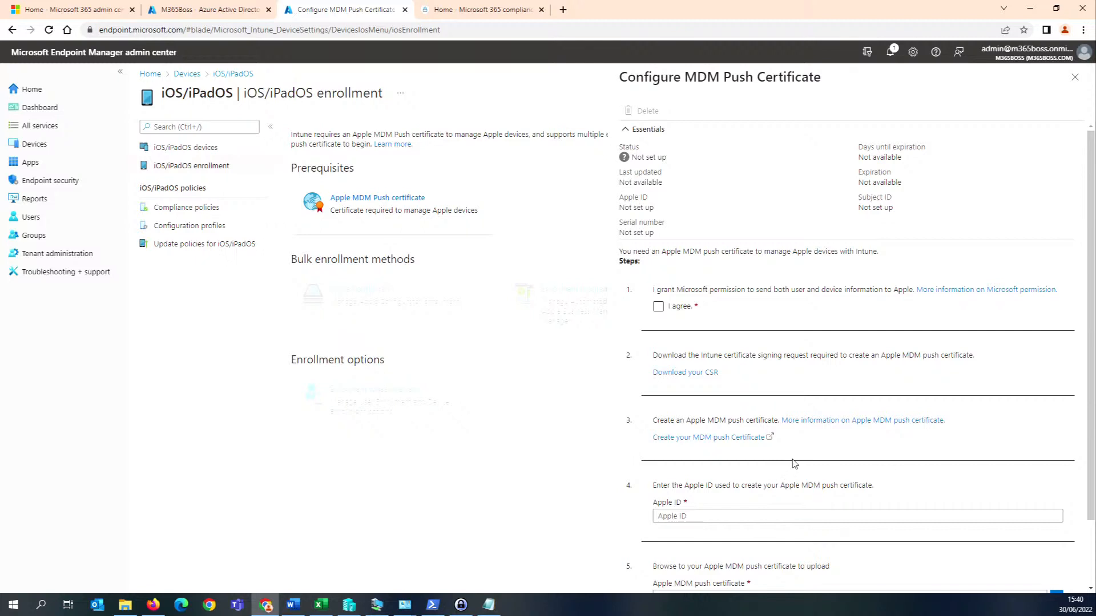
Download the Intune certificate signing request and open Apple's site for creating the MDM push certificate.
left_click(658, 307)
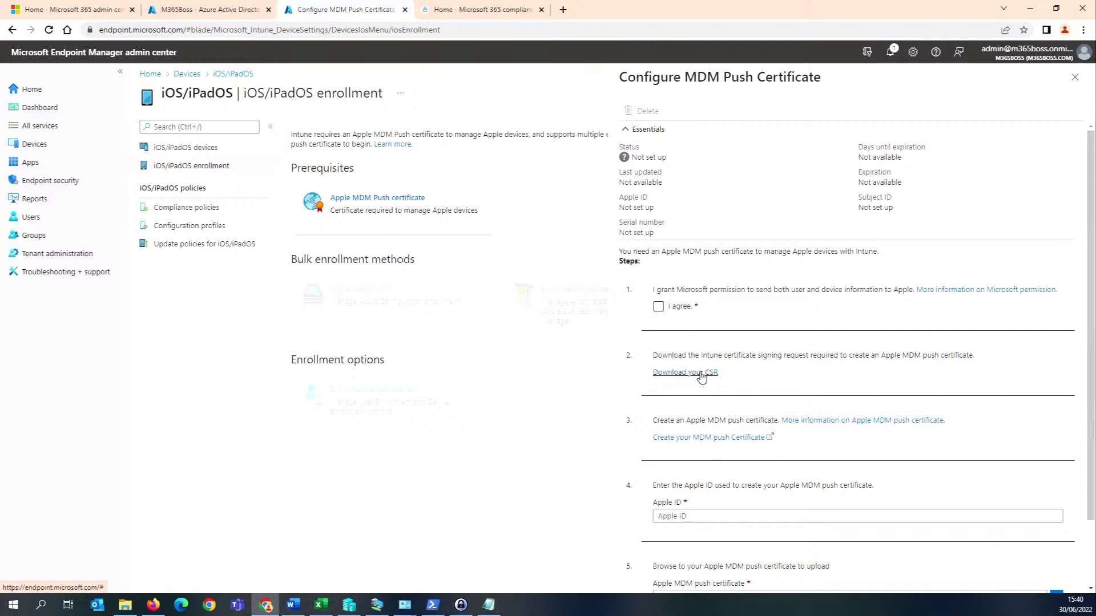
left_click(701, 374)
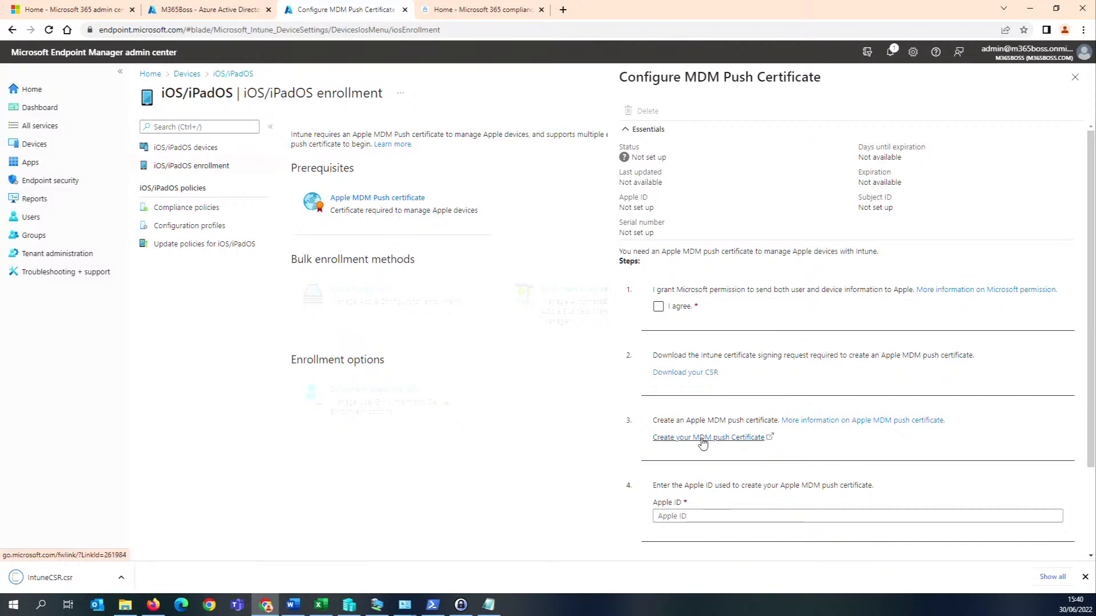
left_click(706, 446)
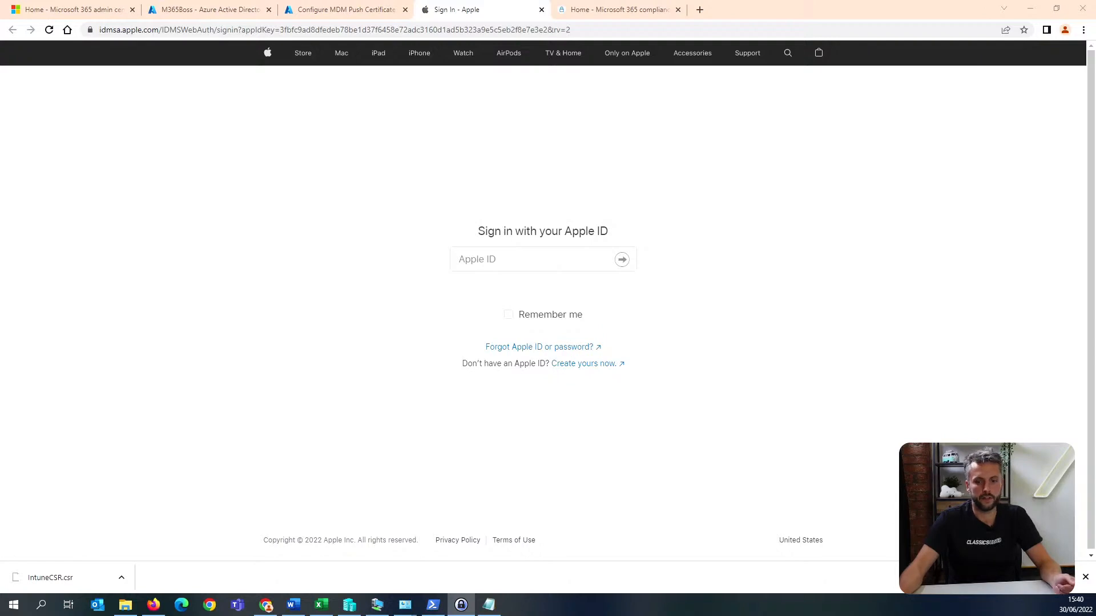
Sign in to the Apple Push Certificates Portal with the organisation's Apple ID.
left_click(570, 259)
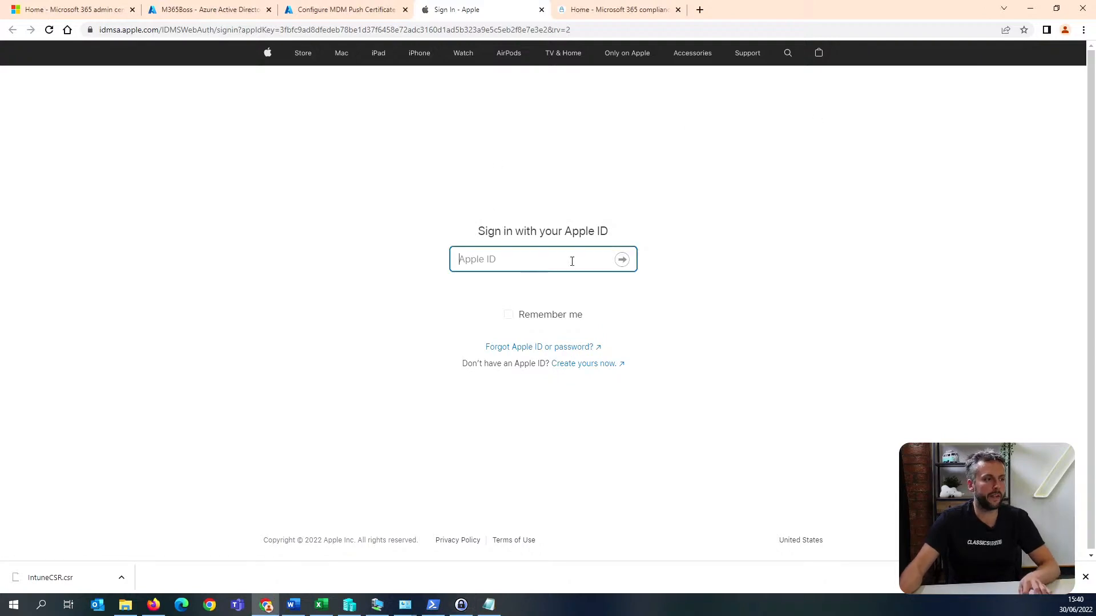
key("ctrl+v")
left_click(621, 259)
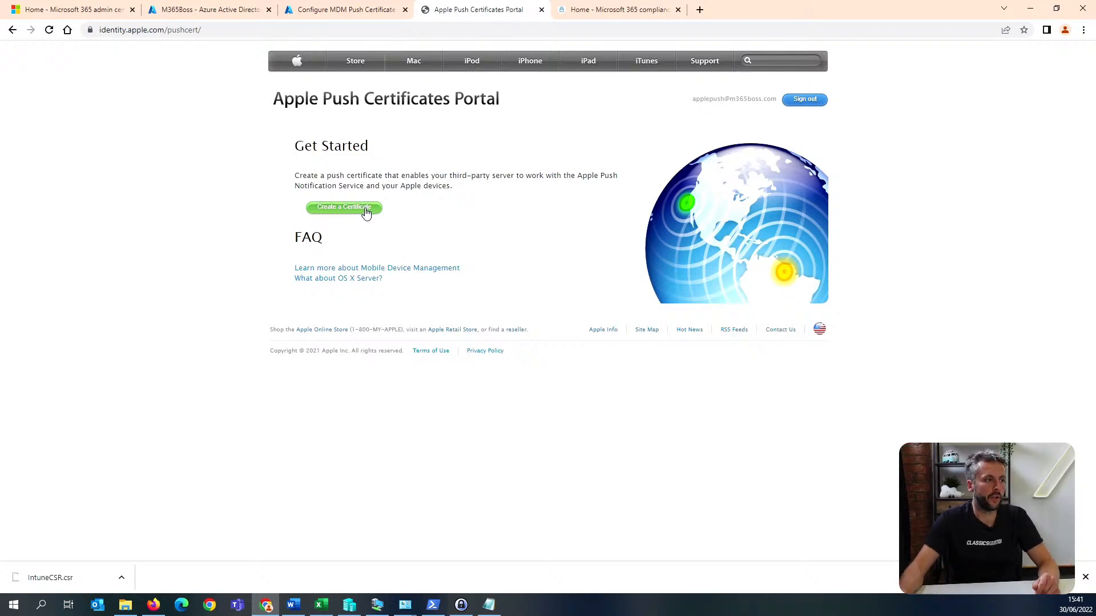
Start creating a push certificate and accept the MDM certificate terms of use.
left_click(366, 213)
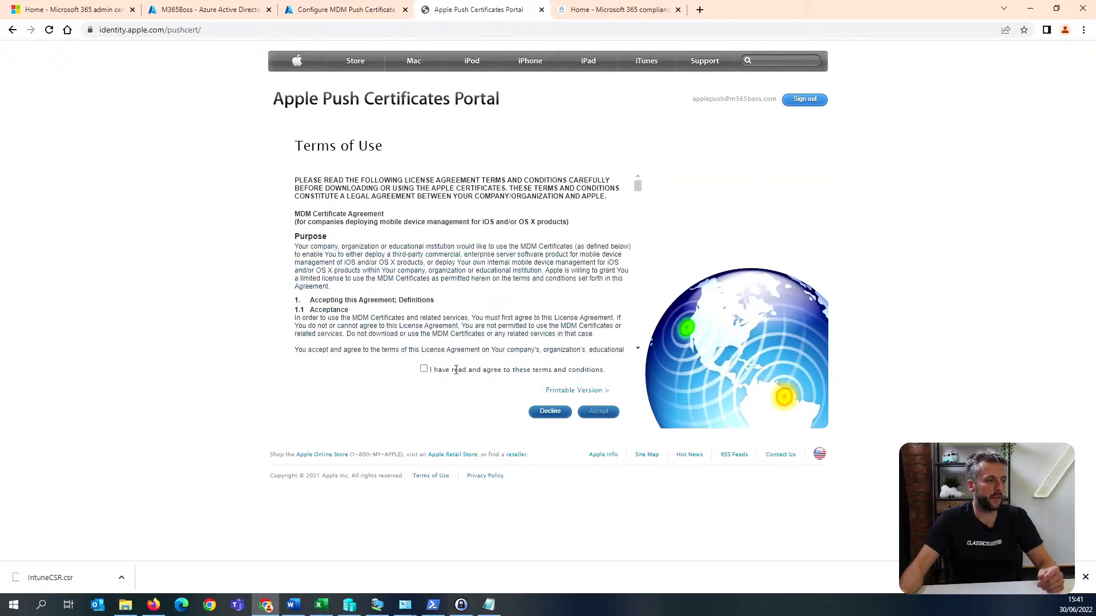
left_click(424, 370)
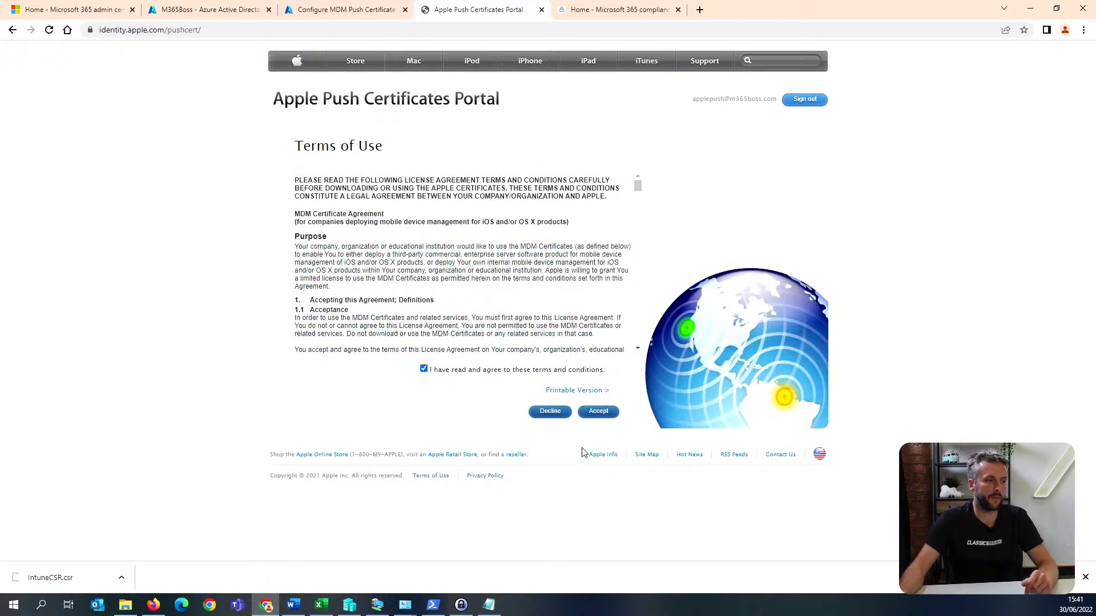
left_click(598, 411)
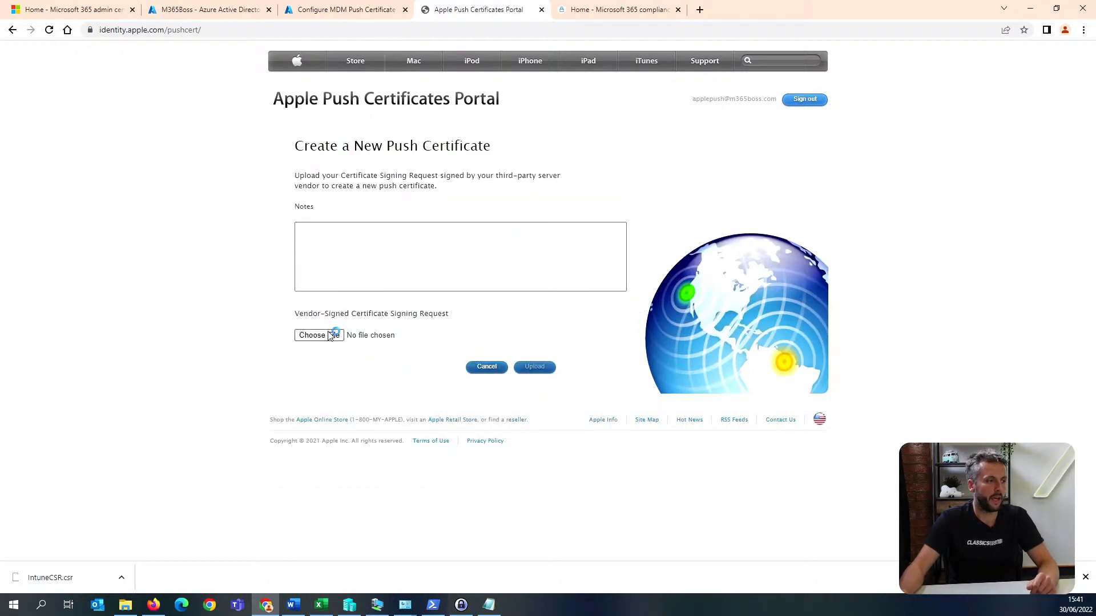
Upload IntuneCSR.csr as the vendor-signed certificate signing request and download the resulting push certificate.
left_click(333, 335)
left_click_drag(461, 15, 1095, 158)
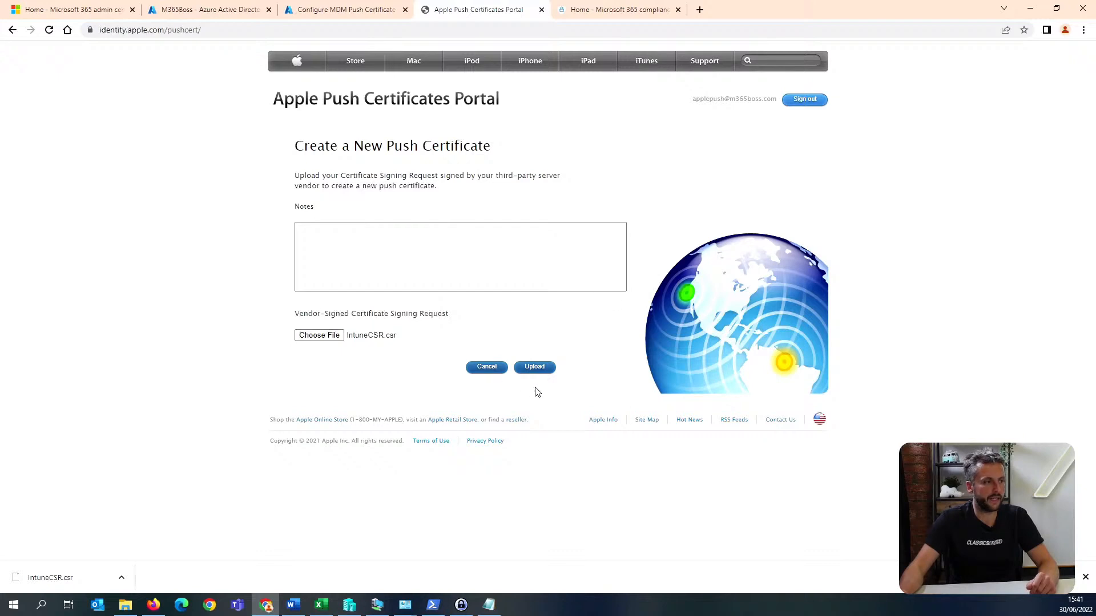
left_click(534, 368)
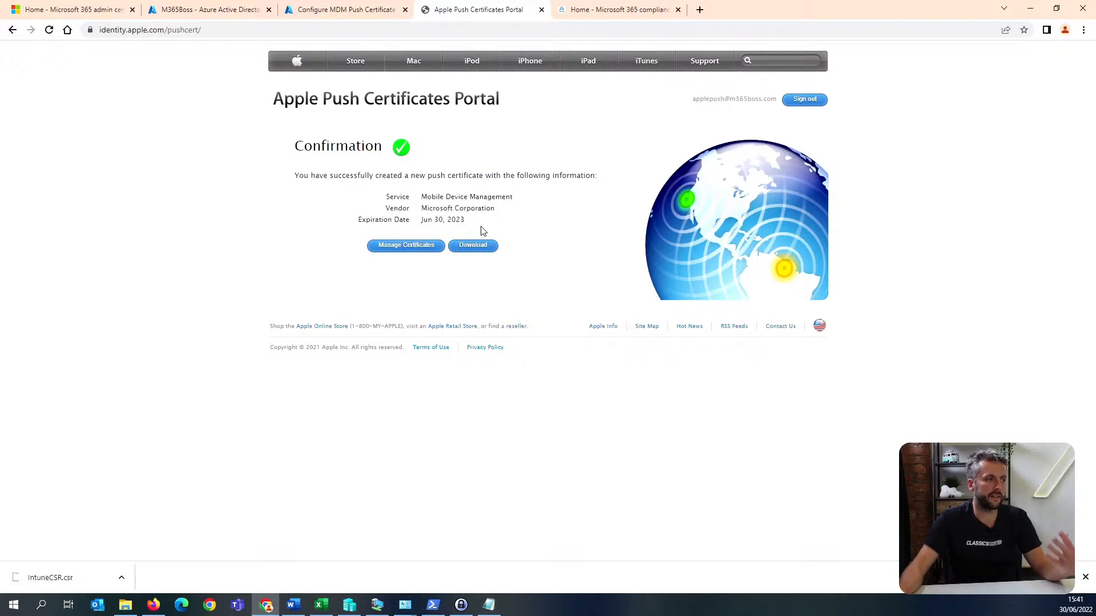
left_click(483, 253)
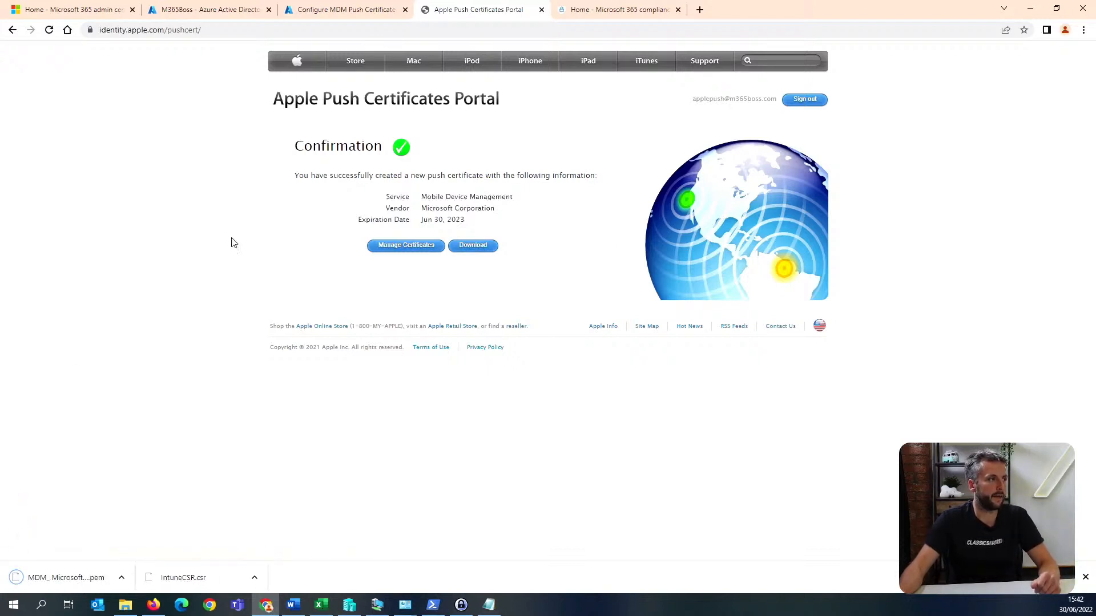
In the Intune MDM push certificate configuration, enter the organisation's Apple ID and select MDM_ Microsoft Corporation_Certificate.pem as the certificate file.
left_click(371, 7)
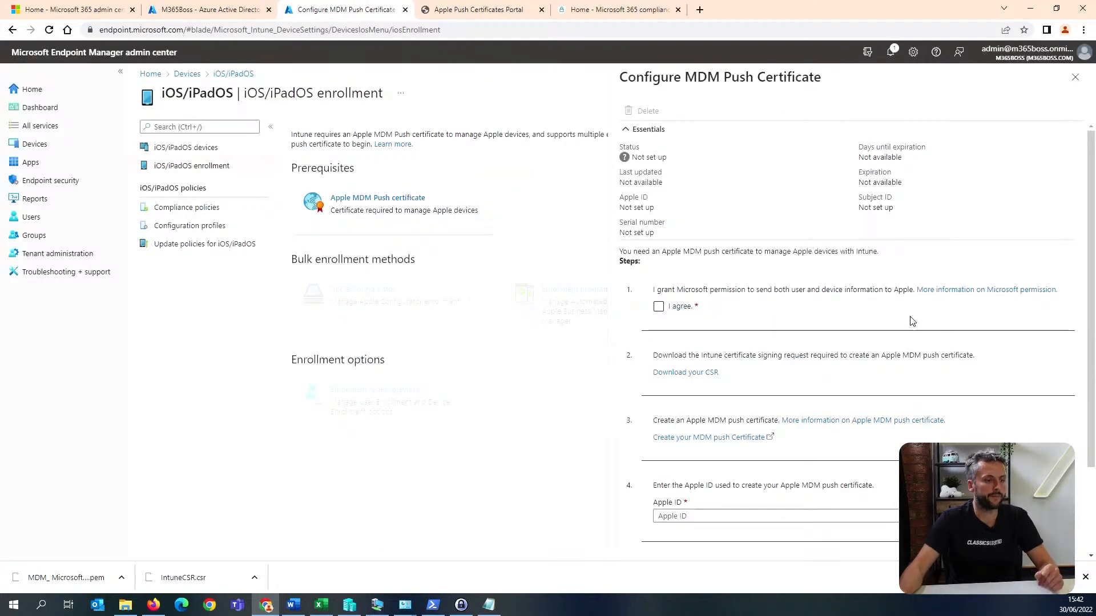
scroll(910, 318, "down", 3)
left_click(793, 407)
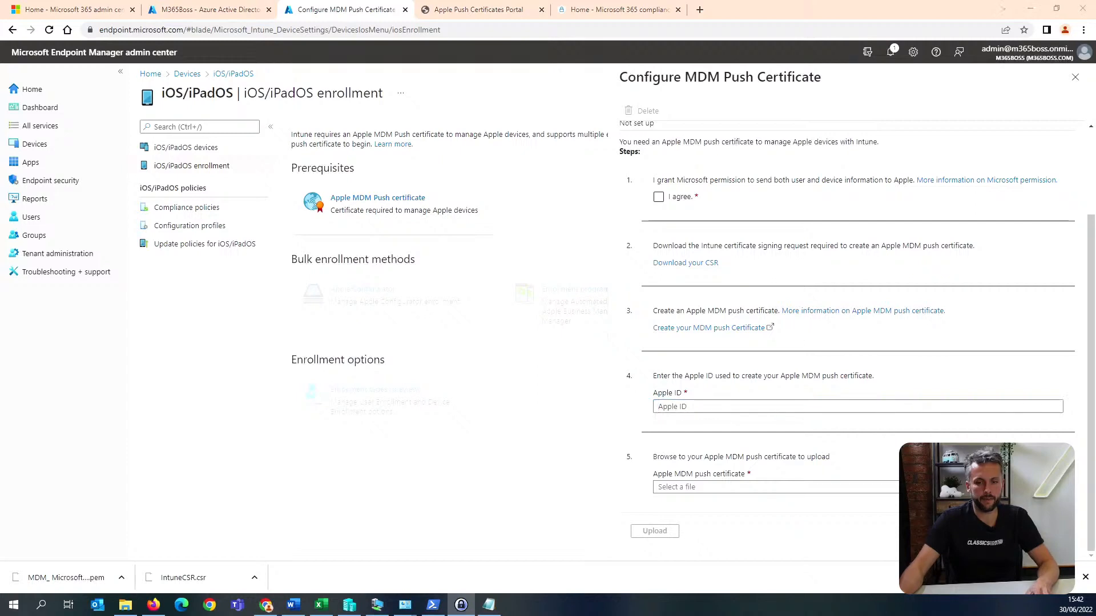
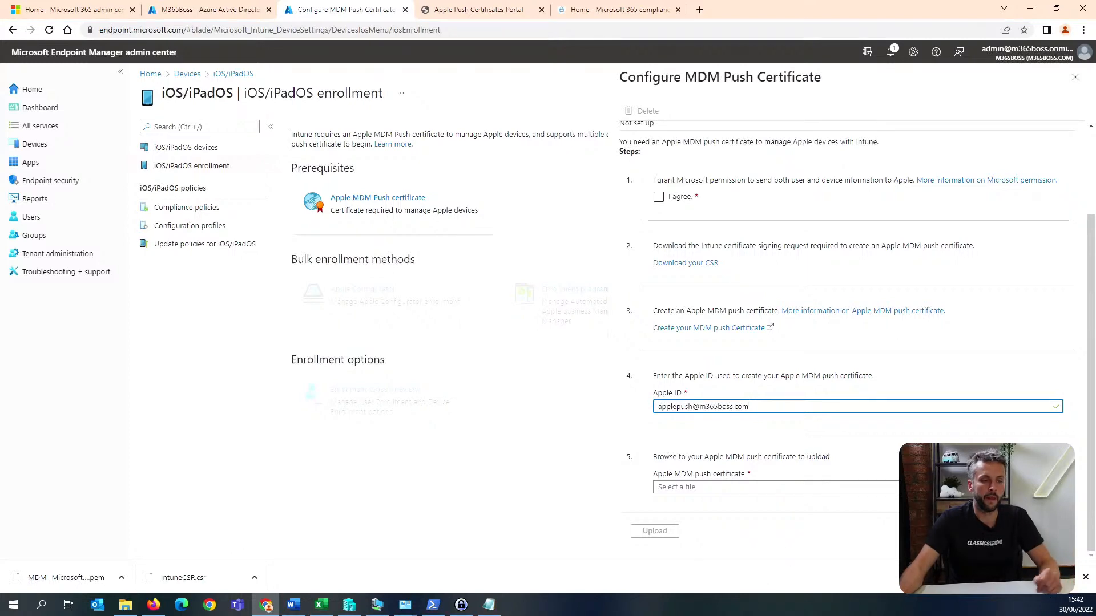
left_click(776, 487)
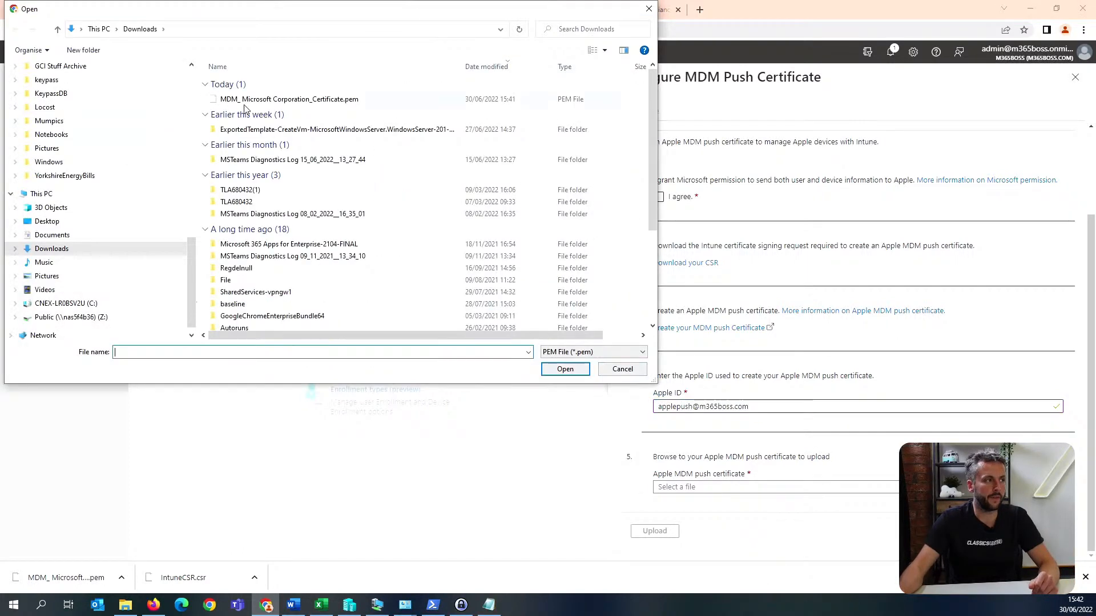
left_click(290, 99)
left_click(565, 370)
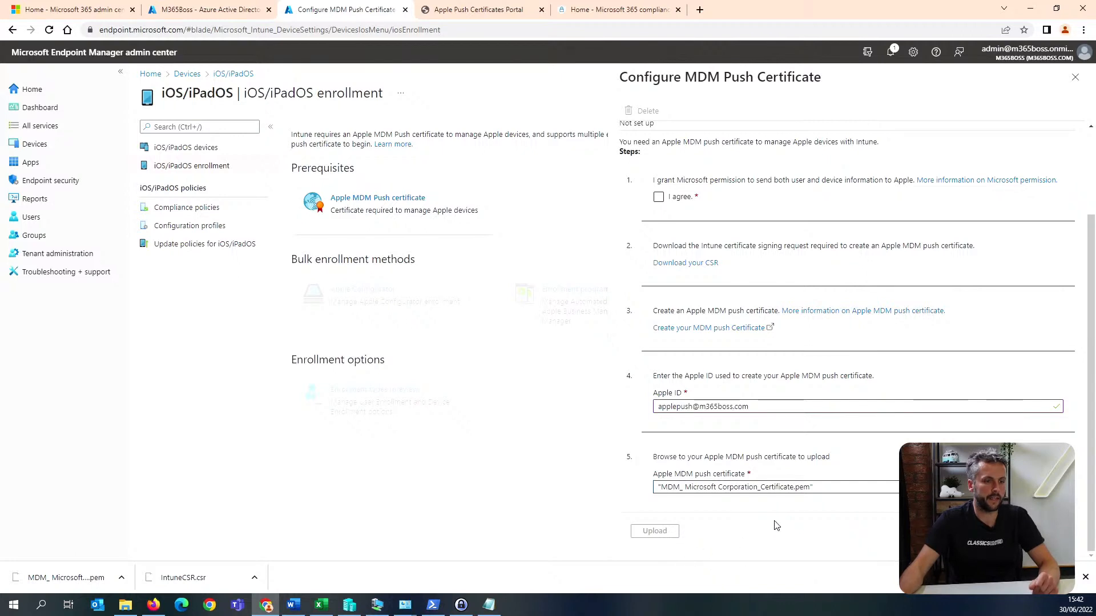
Grant Microsoft permission to send user and device information to Apple, upload the push certificate and close the configuration.
scroll(776, 525, "up", 2)
scroll(776, 525, "down", 2)
left_click(659, 197)
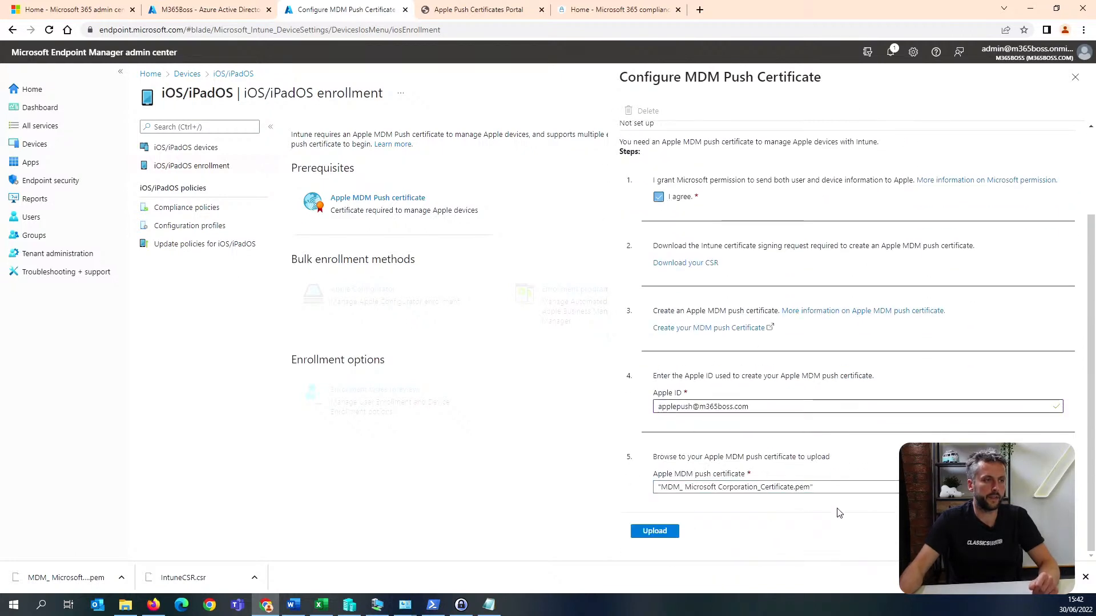
left_click(657, 534)
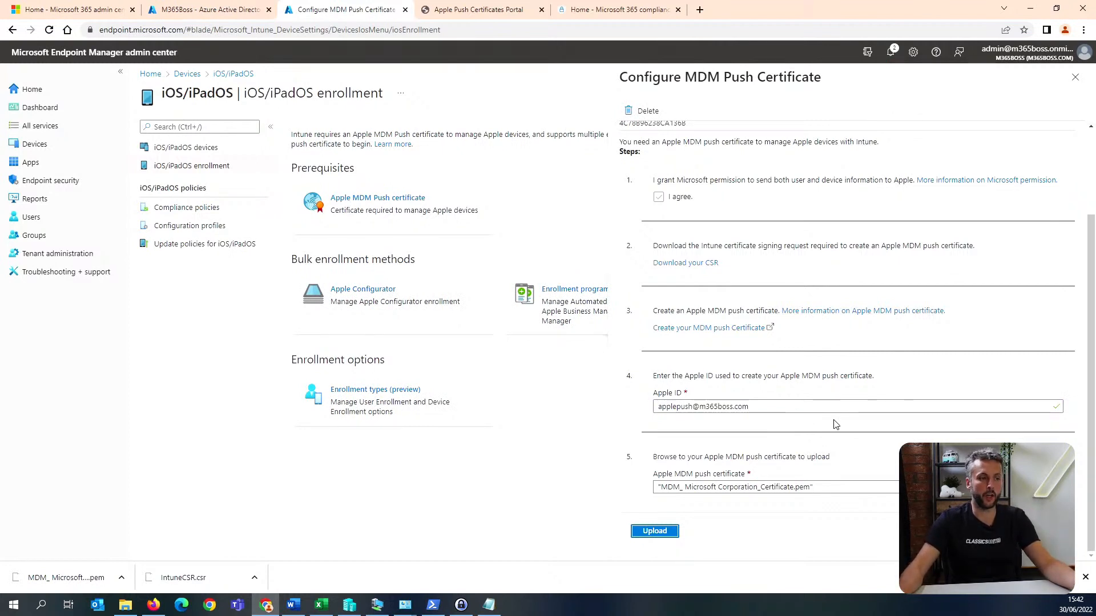
left_click(1073, 84)
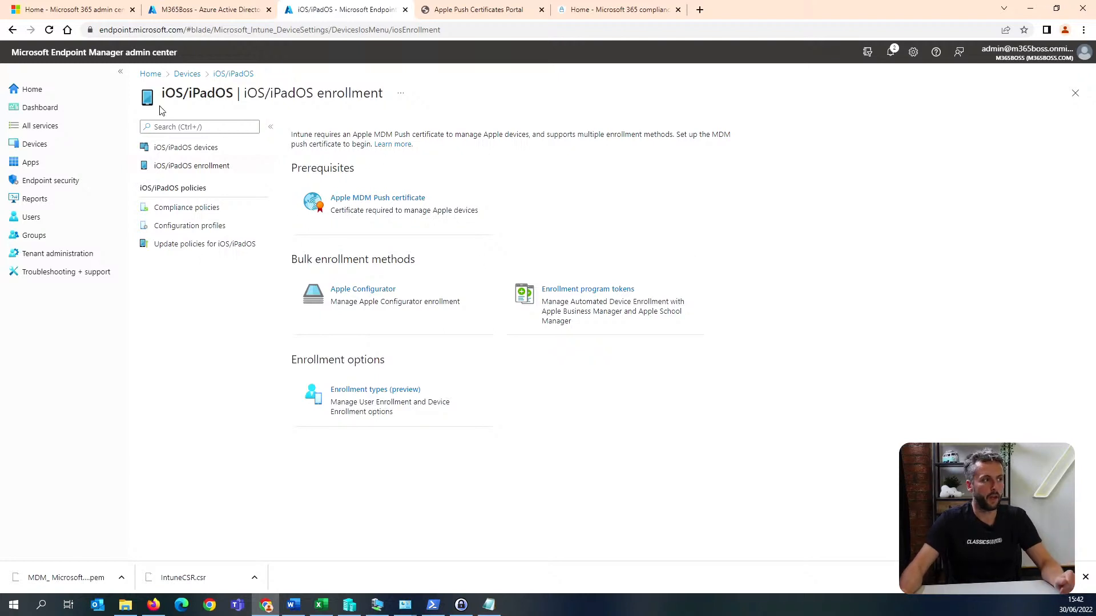
left_click(234, 211)
left_click(223, 225)
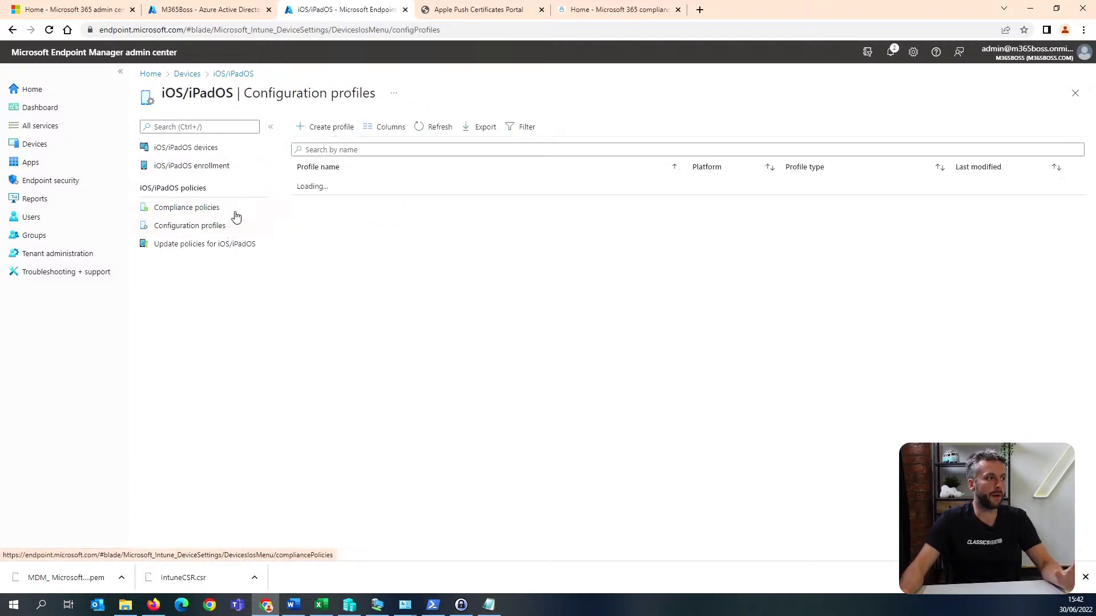
left_click(235, 212)
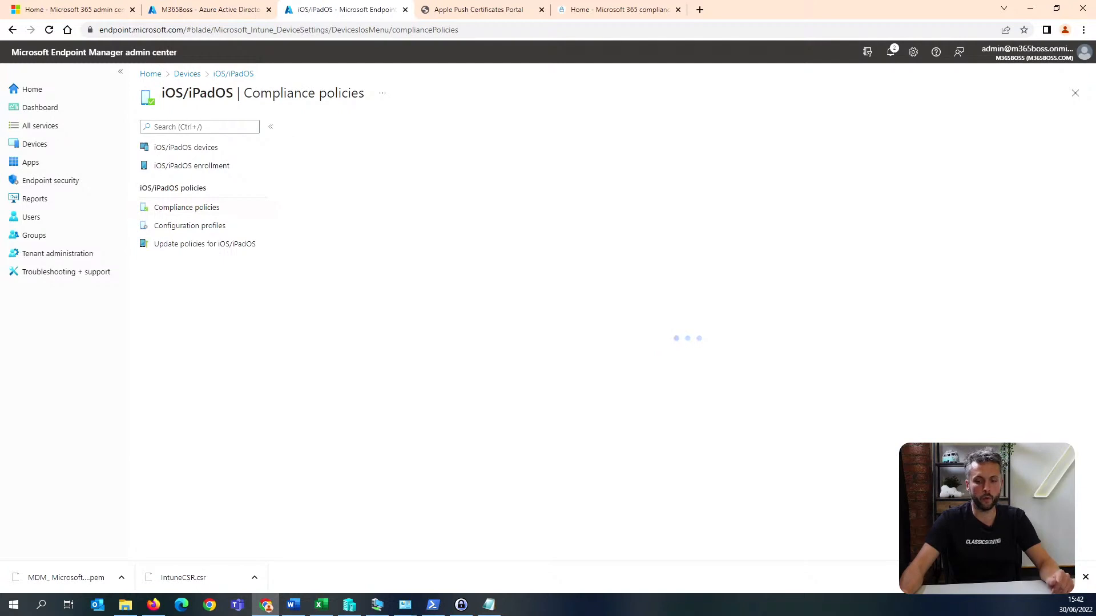
key("alt+Tab")
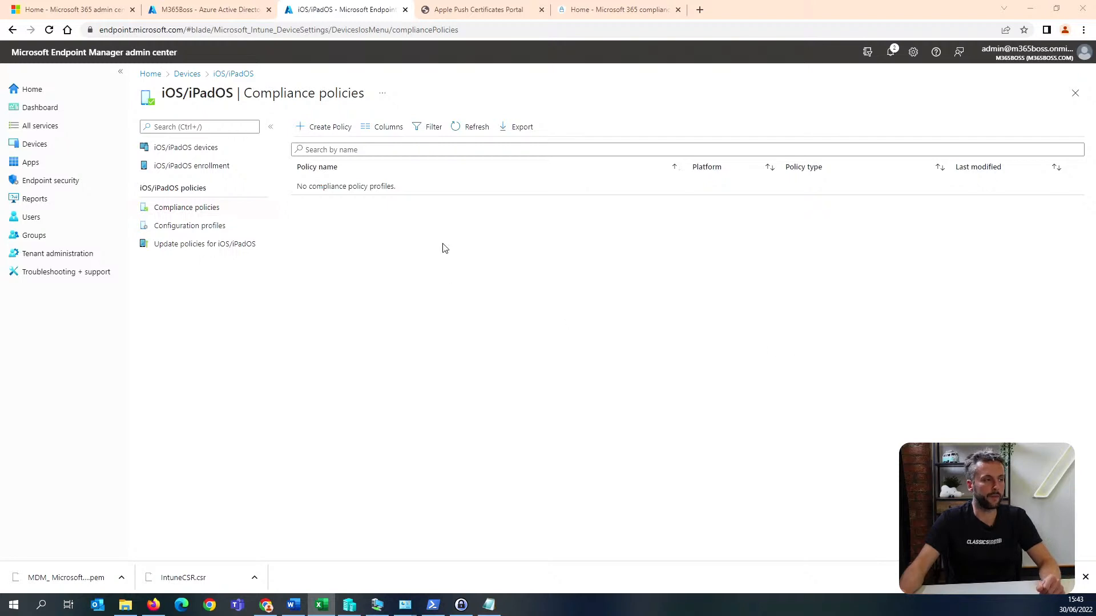
In the Windows automatic enrollment settings, set the MAM user scope to None and the MDM user scope to All, and save.
left_click(242, 80)
left_click(186, 75)
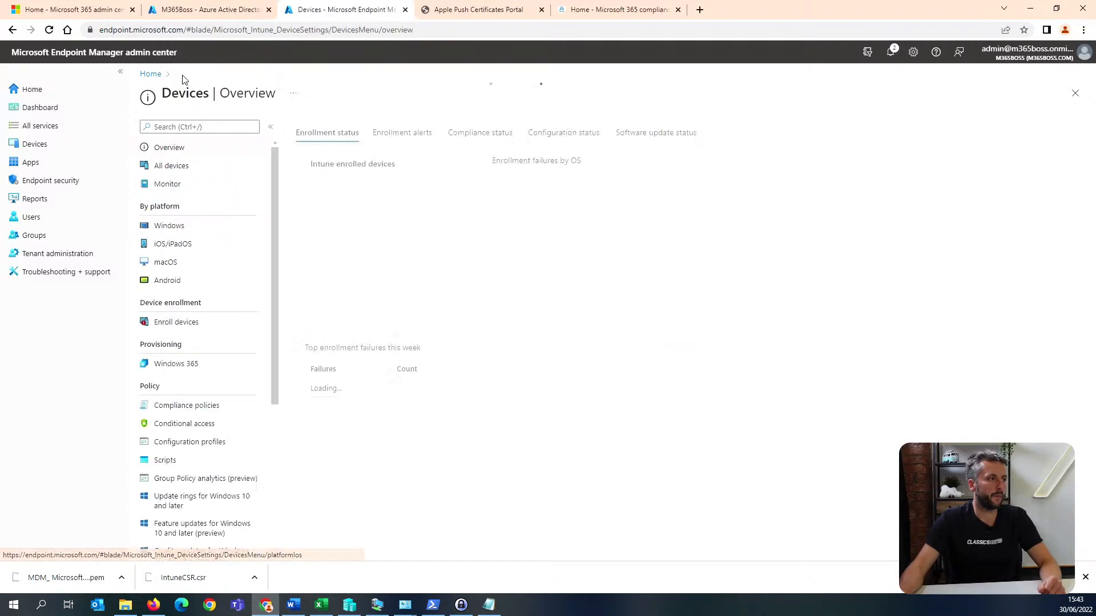
left_click(216, 229)
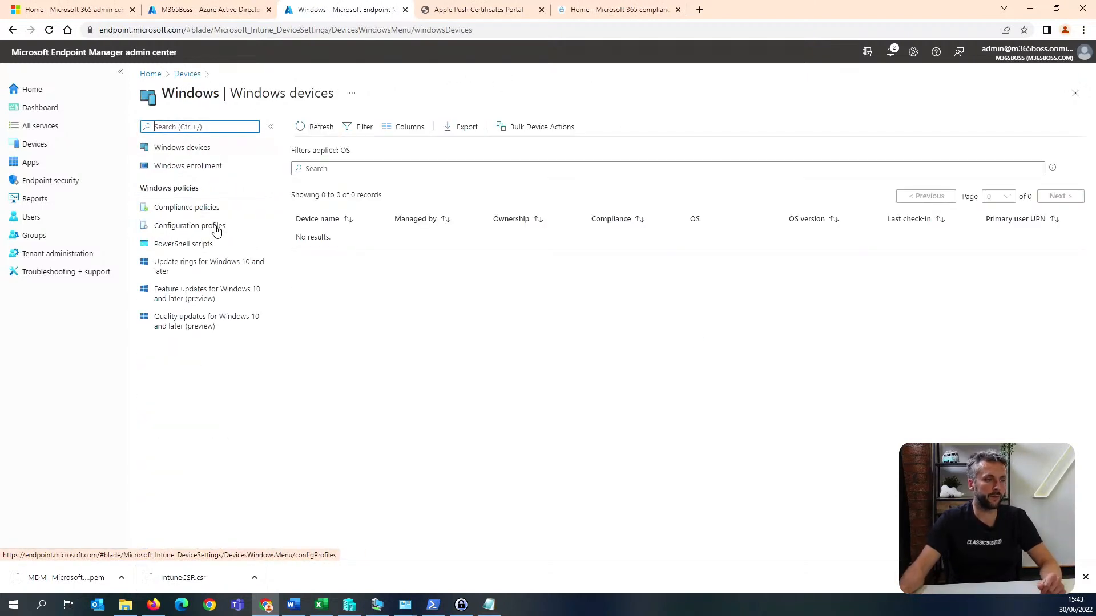
left_click(234, 167)
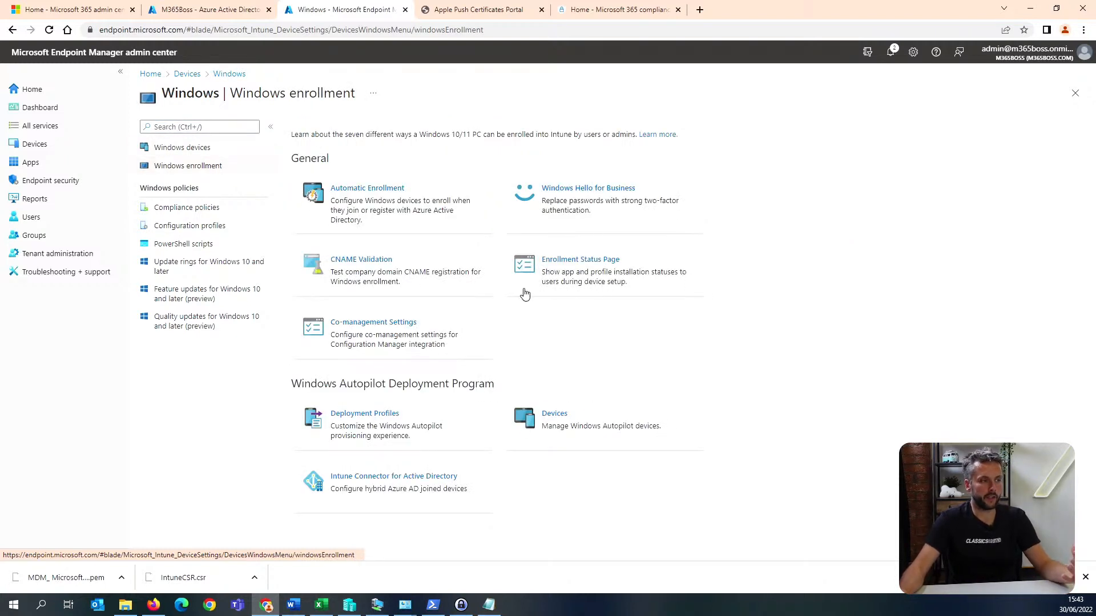
left_click(432, 202)
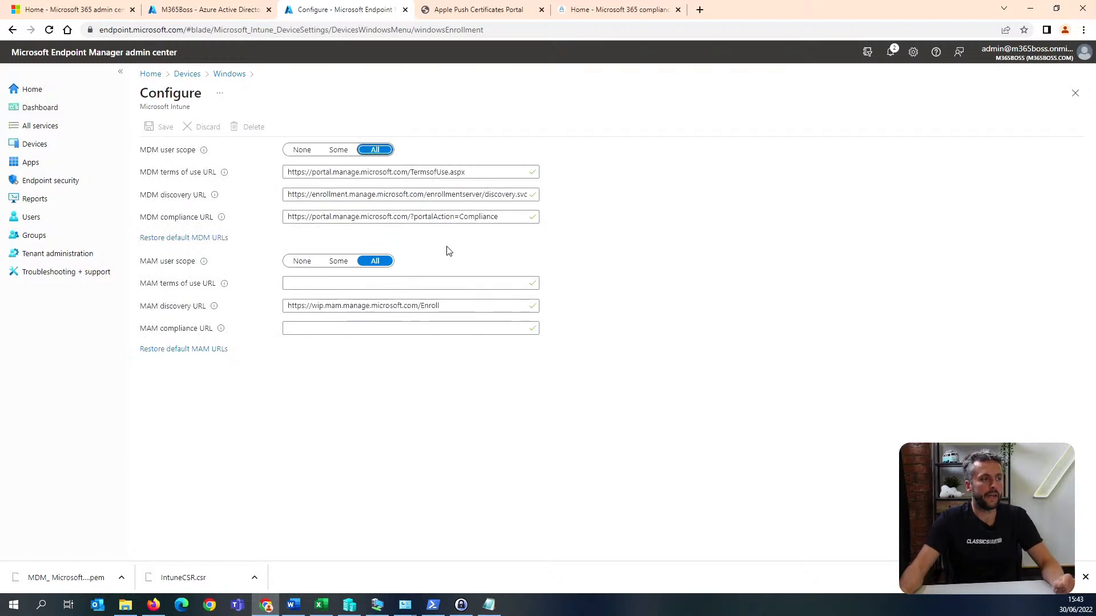
left_click(301, 263)
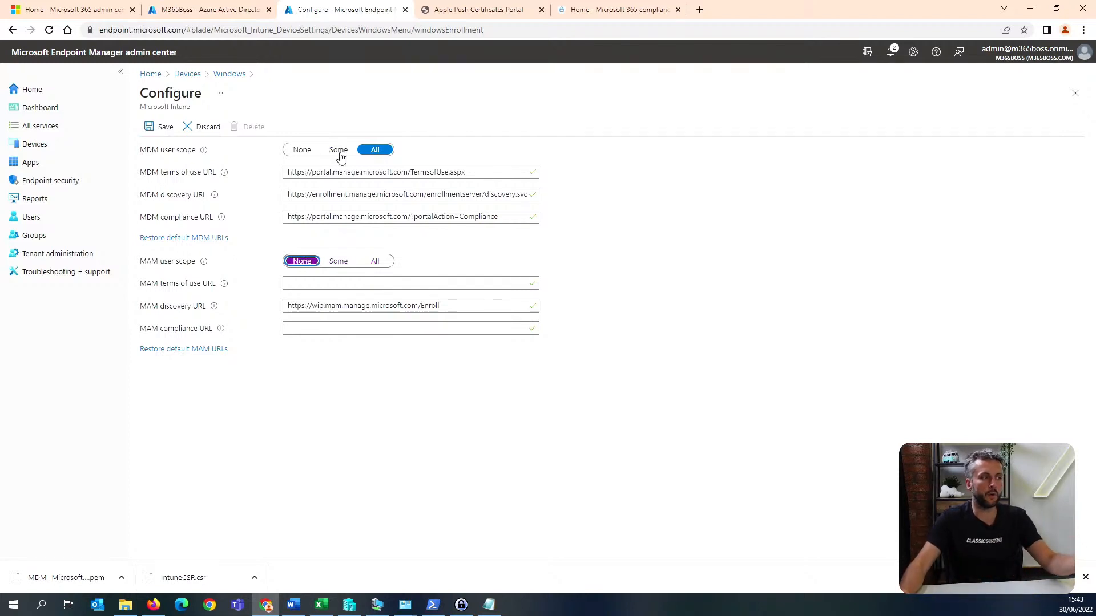
left_click(307, 150)
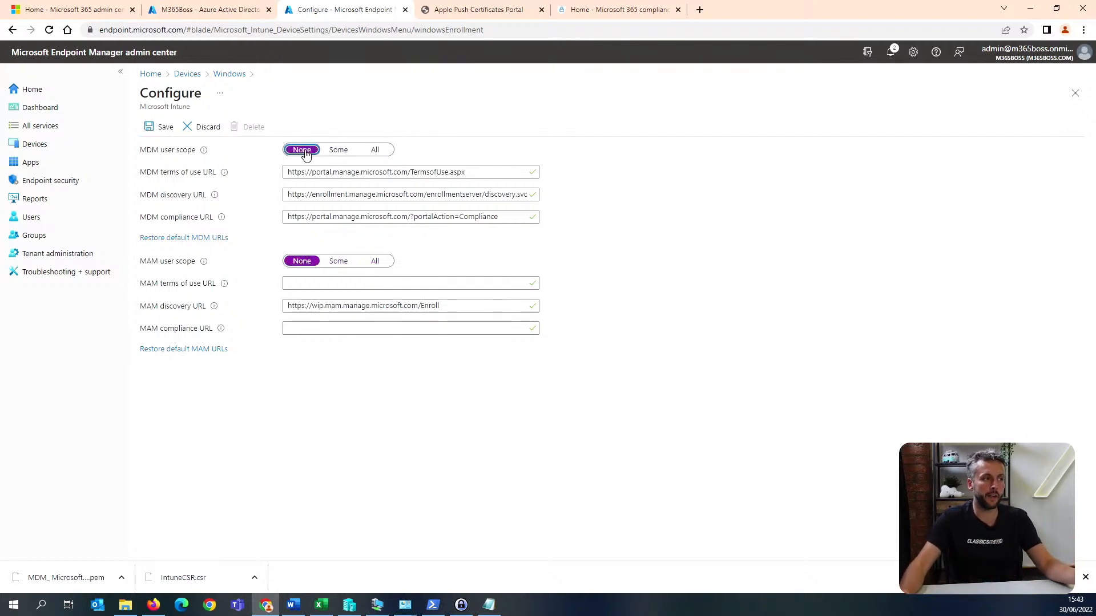
left_click(376, 153)
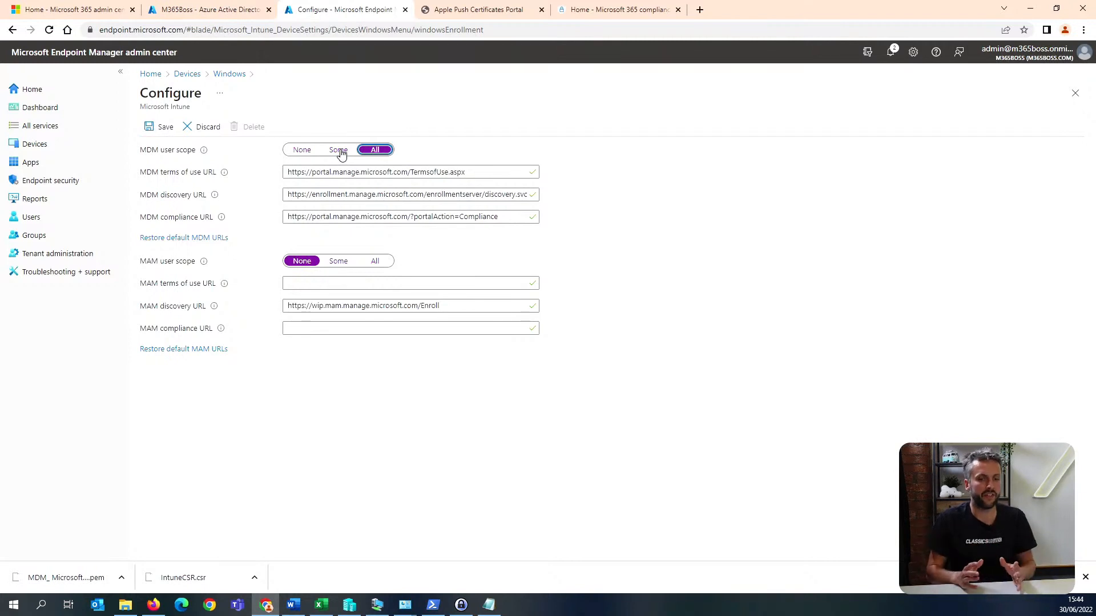
left_click(166, 128)
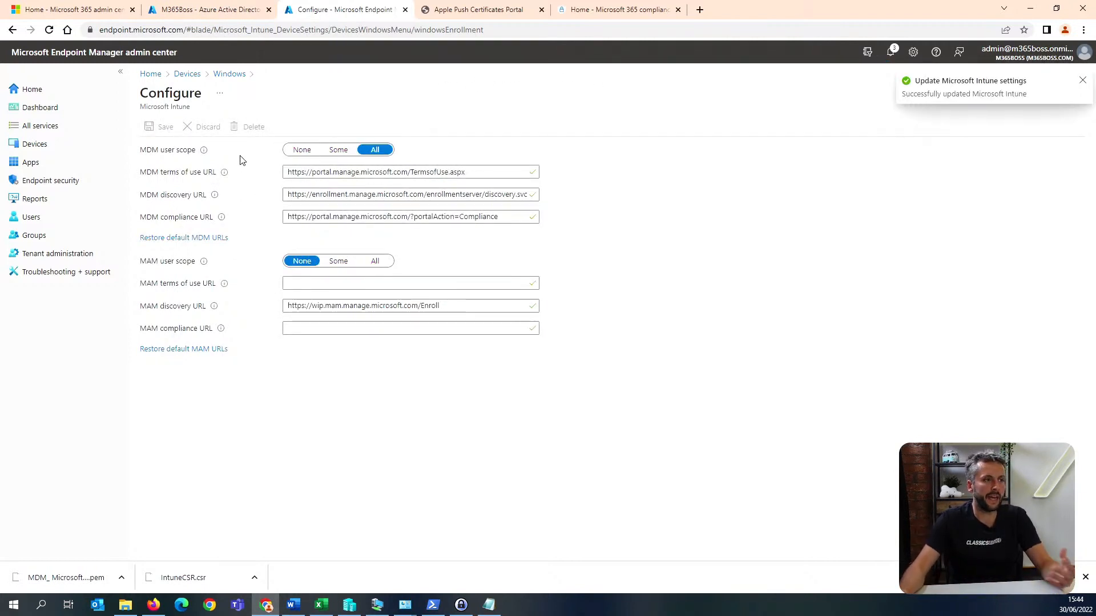
Enable showing app and profile configuration progress in the default Windows Enrollment Status Page profile for all users and devices, and save it.
left_click(239, 78)
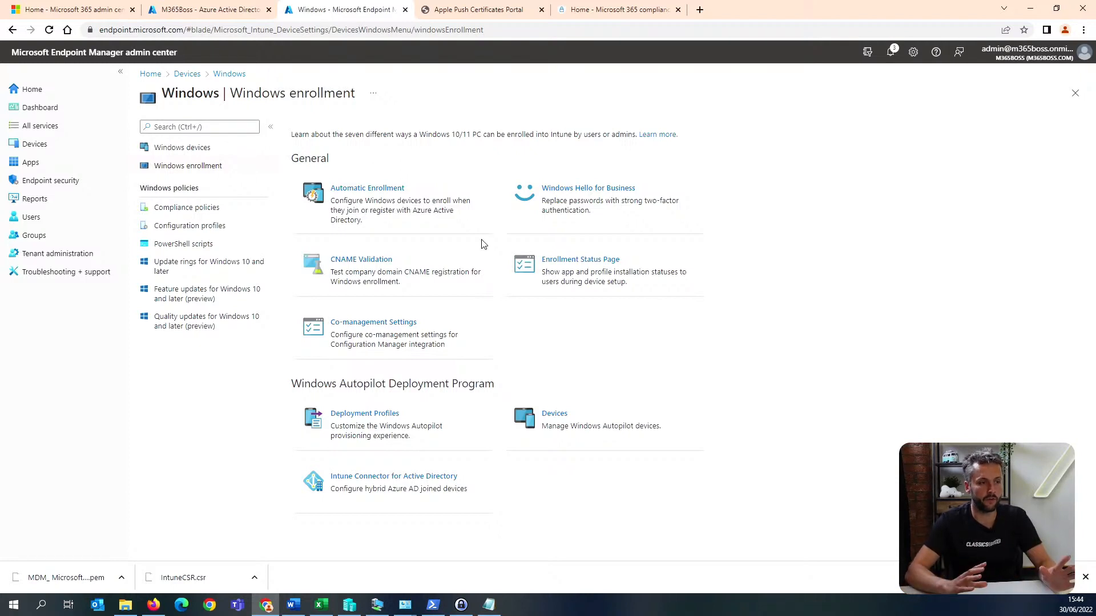
left_click(645, 271)
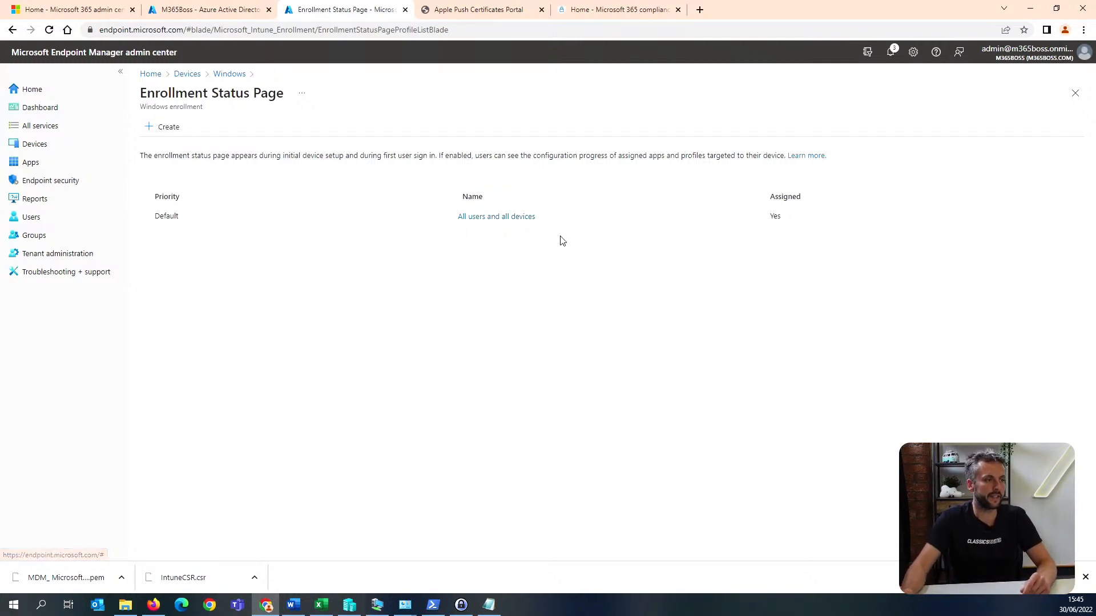
left_click(510, 222)
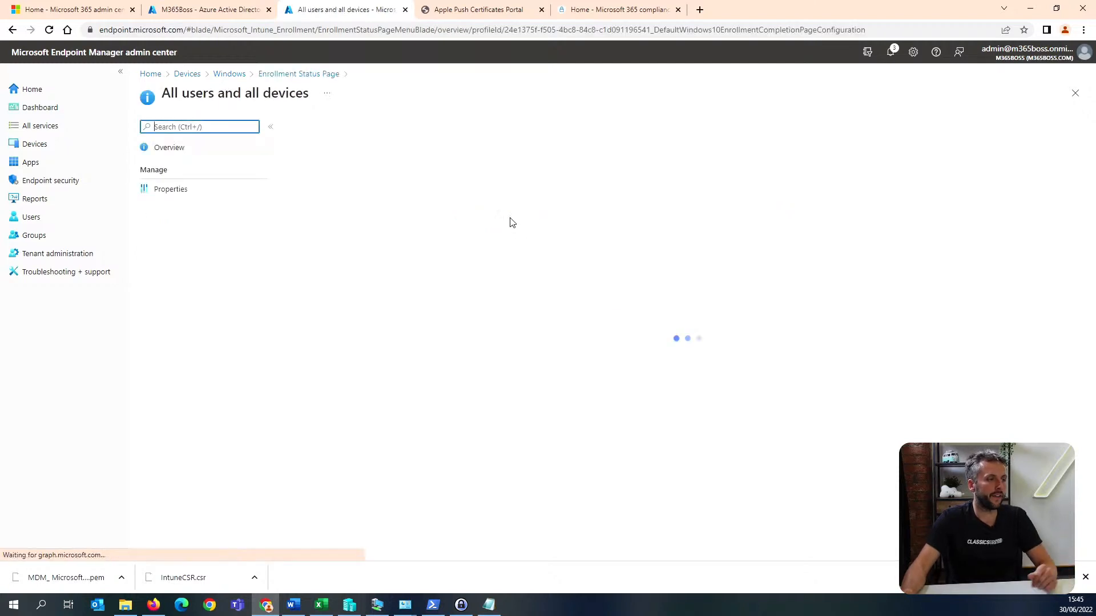
left_click(225, 194)
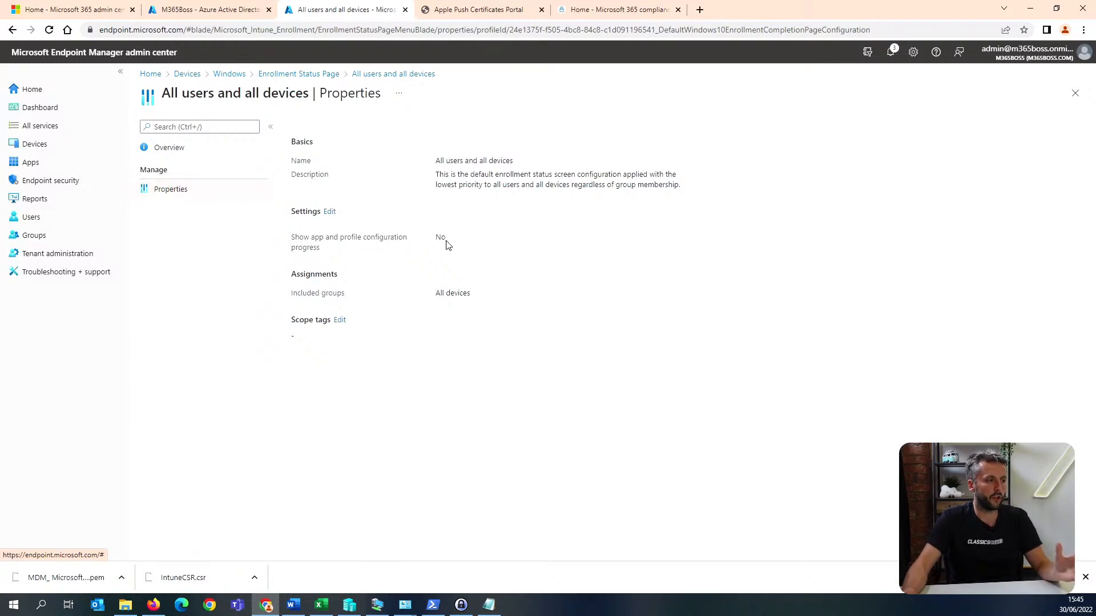
left_click(330, 212)
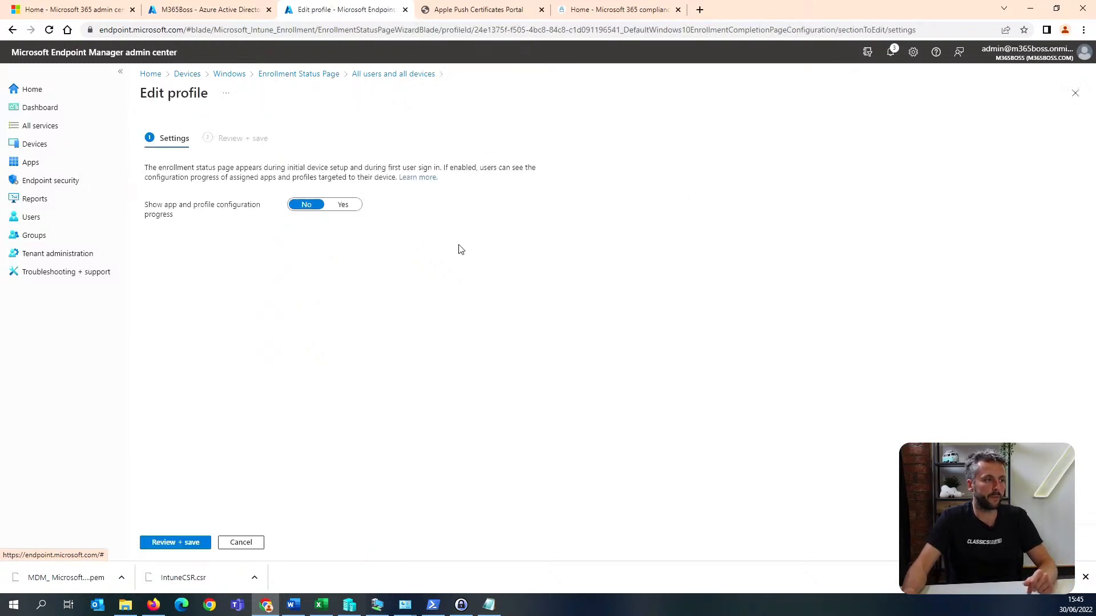
left_click(344, 205)
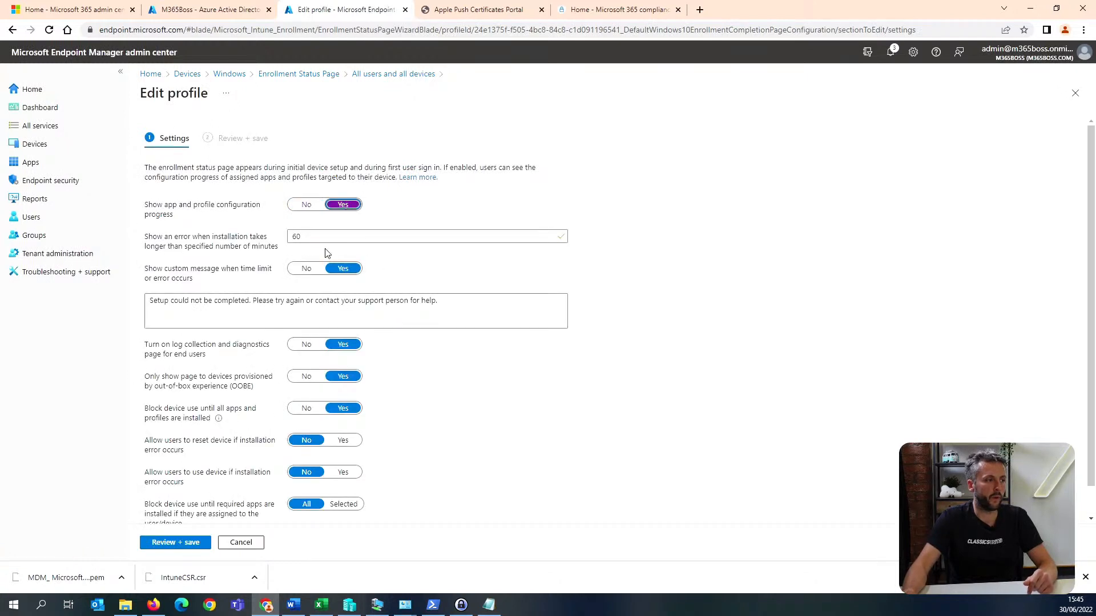
scroll(308, 251, "down", 1)
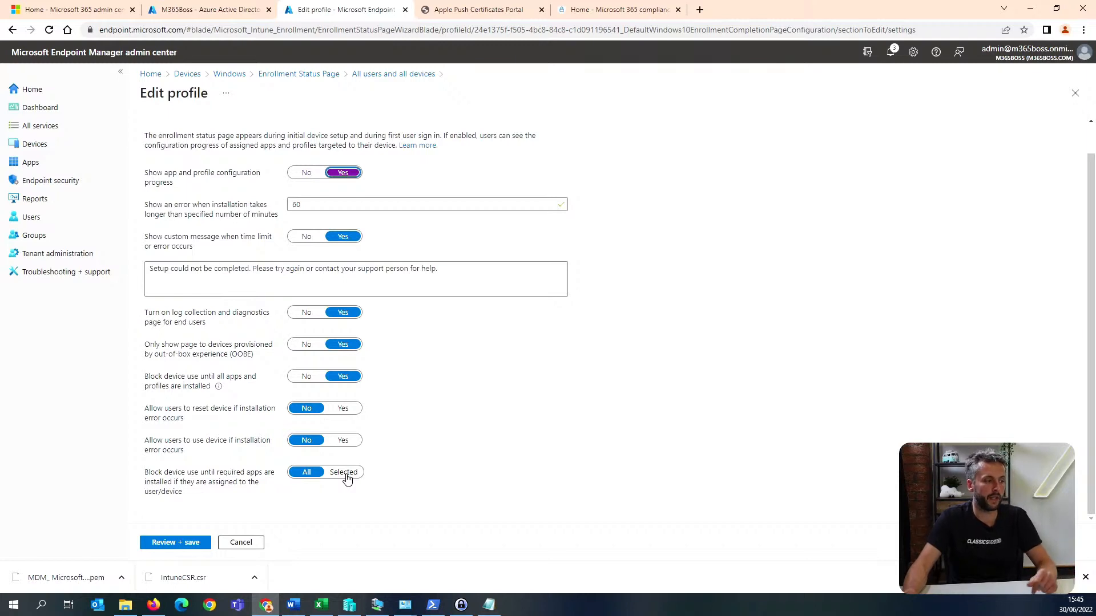
left_click(190, 543)
left_click(167, 541)
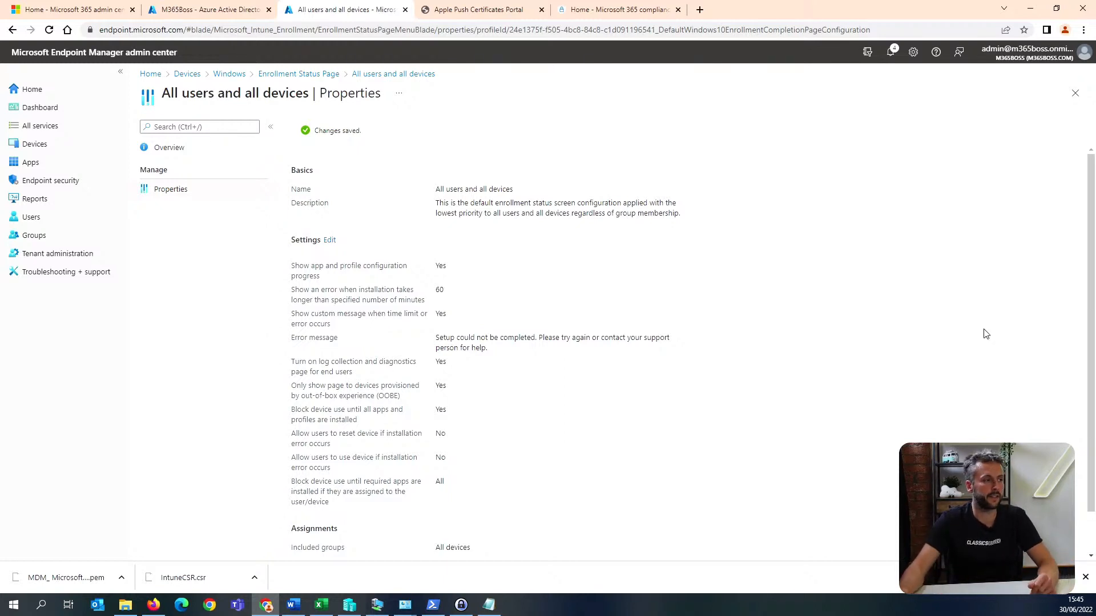
Start a new iOS/iPadOS app protection policy named "ios mam" and proceed to its app selection.
left_click(70, 165)
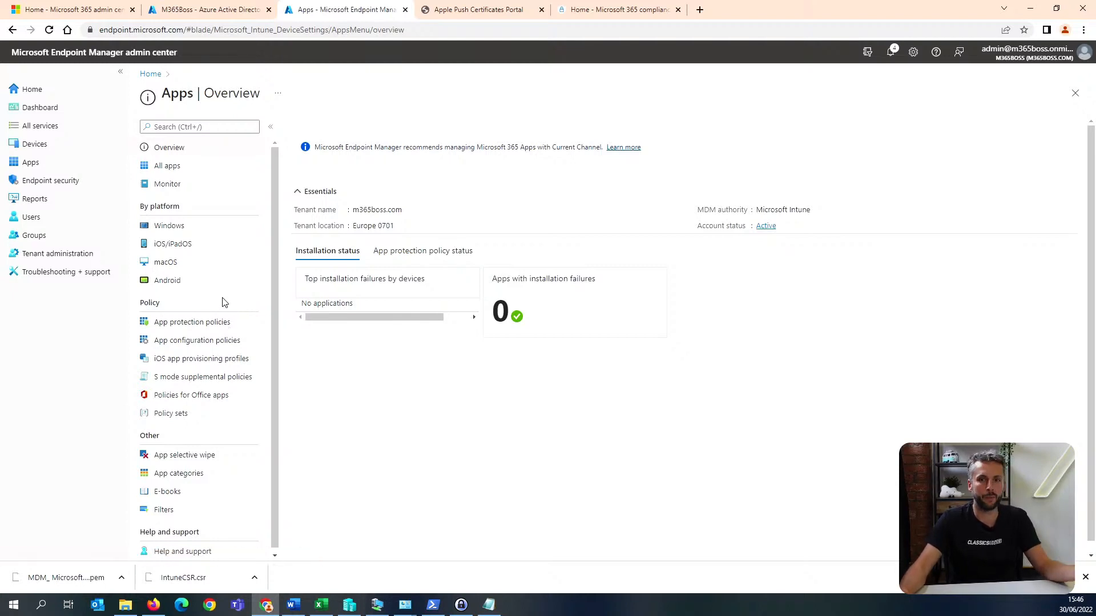
left_click(230, 327)
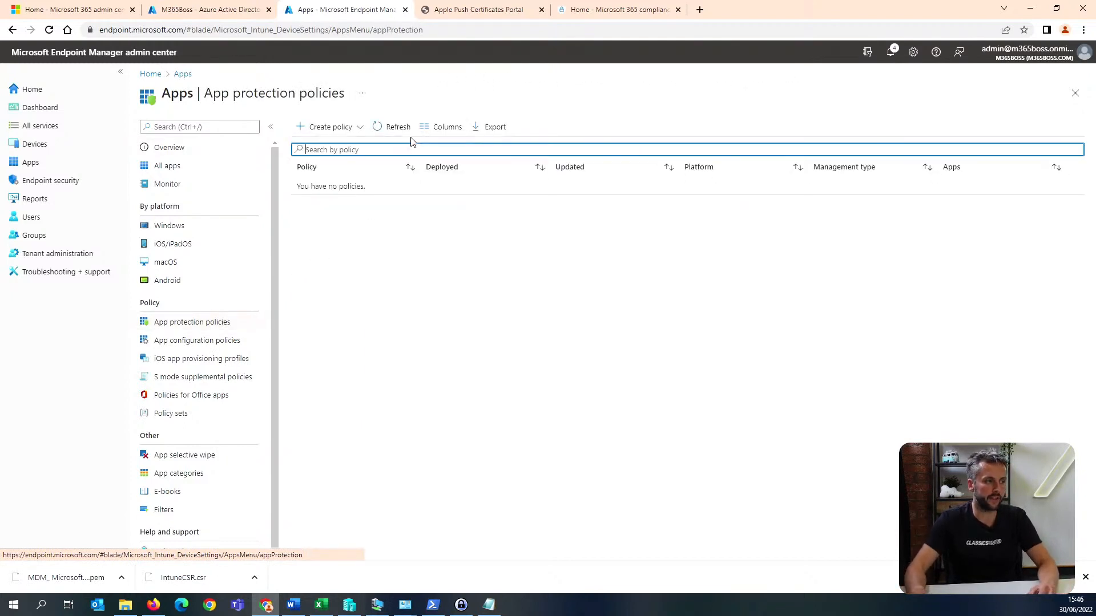
left_click(347, 129)
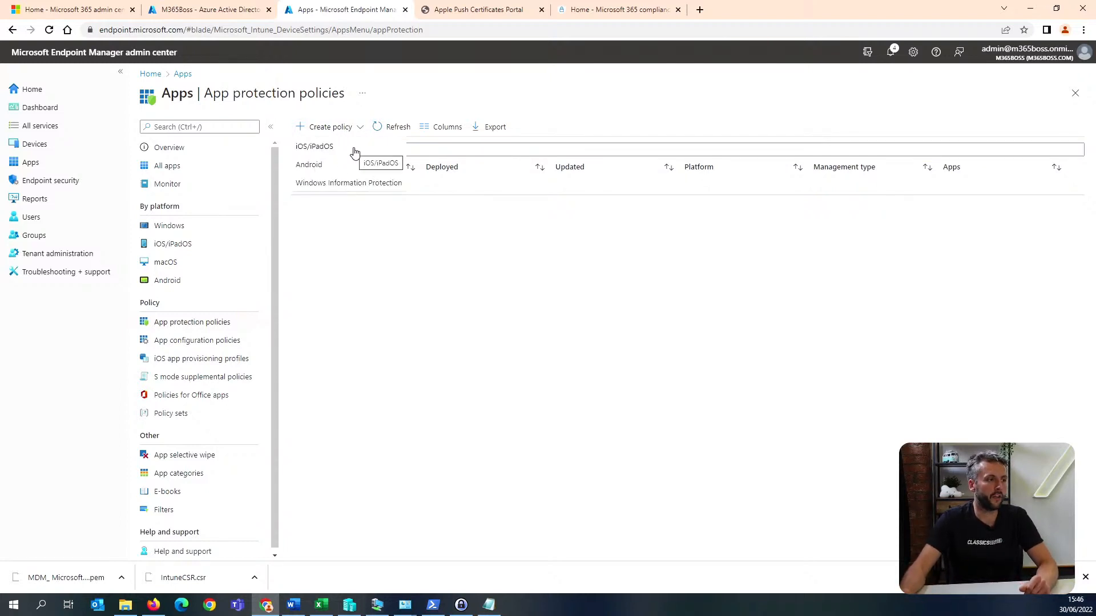
left_click(320, 147)
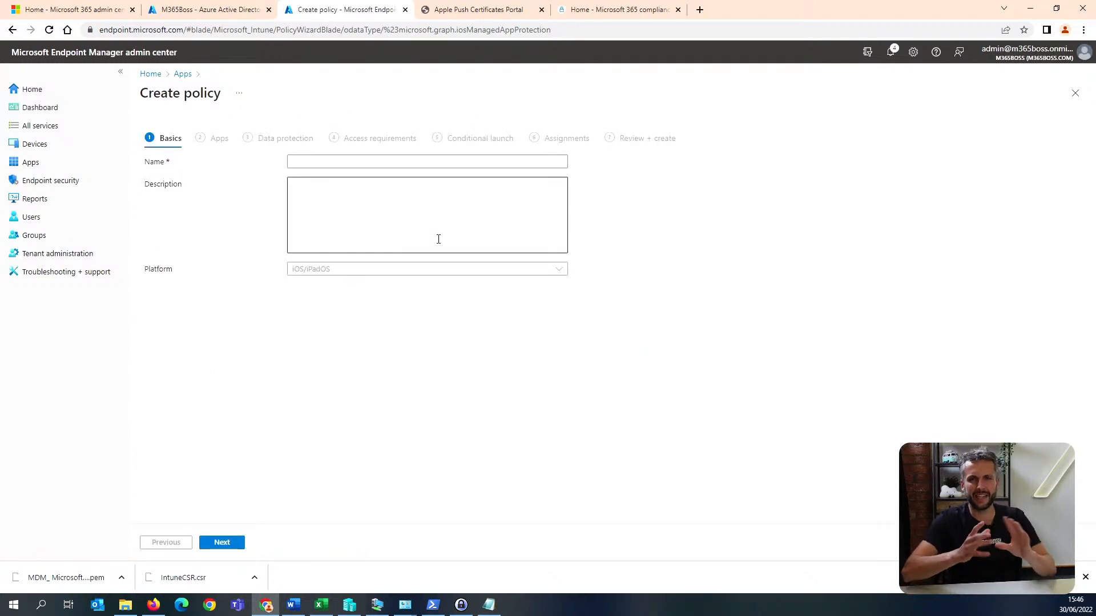
left_click(331, 164)
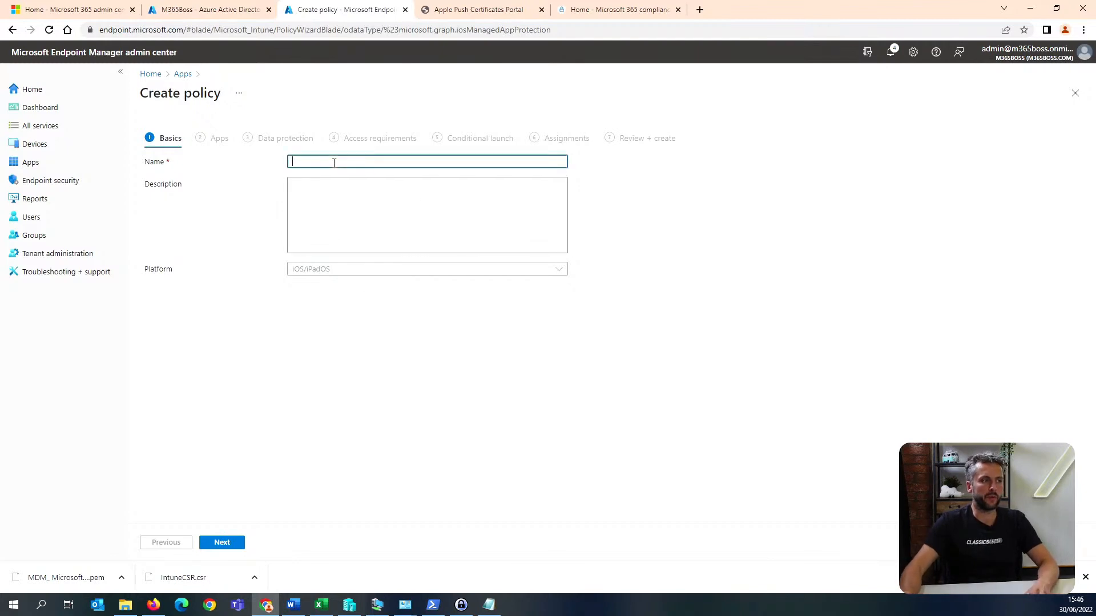
type("ios")
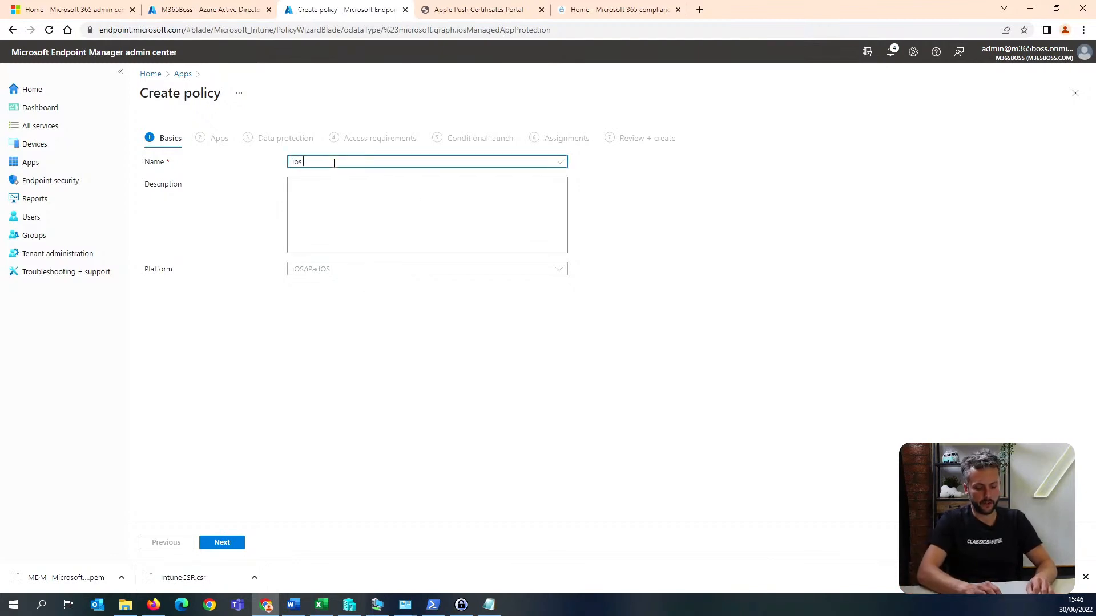
type(" mam")
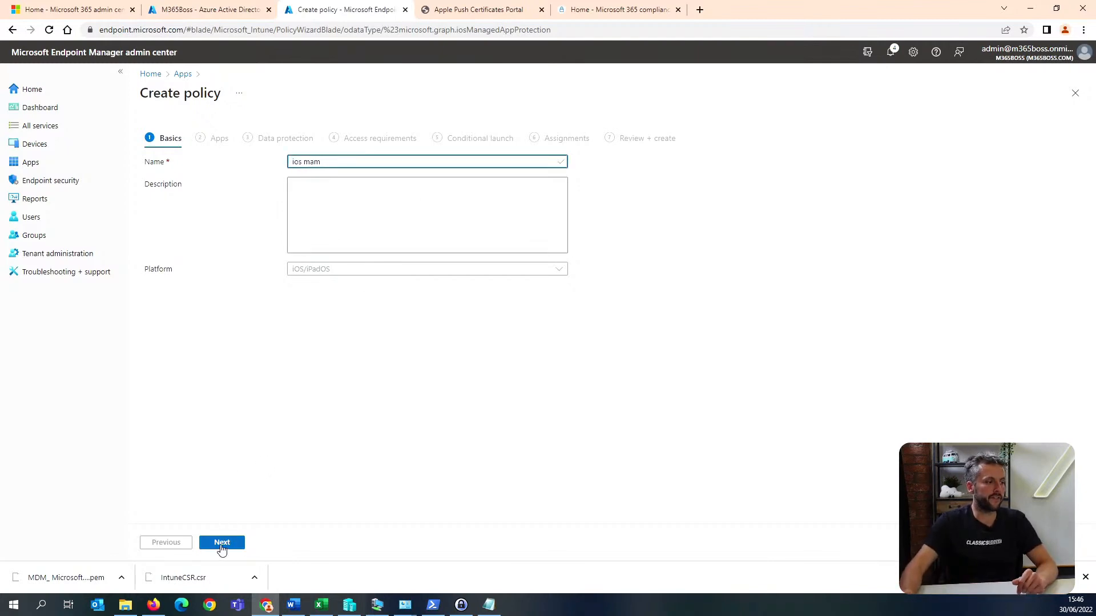
left_click(222, 544)
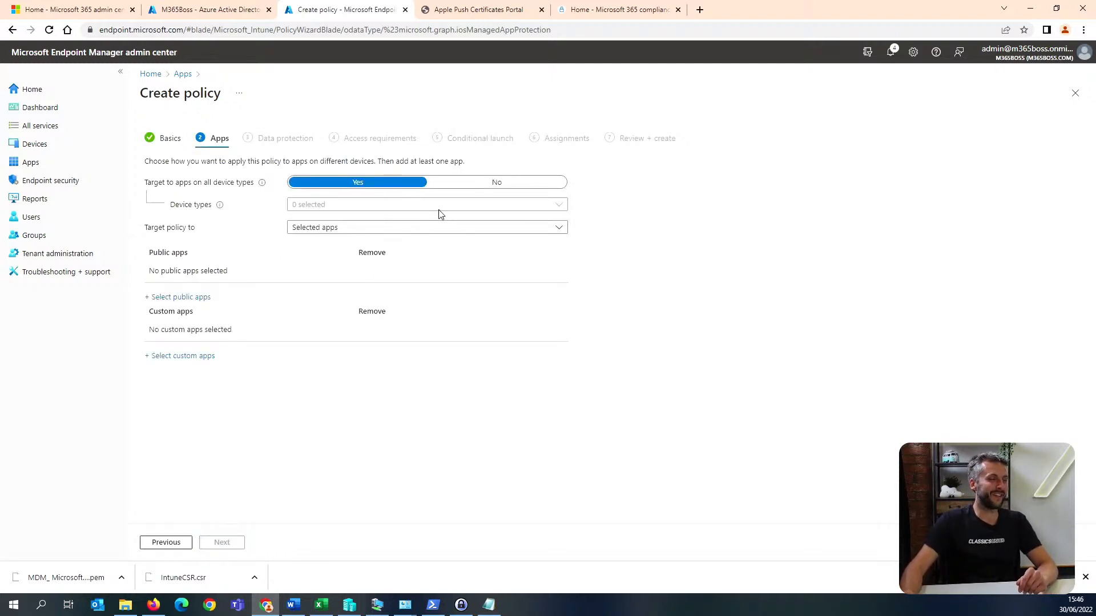
left_click(481, 182)
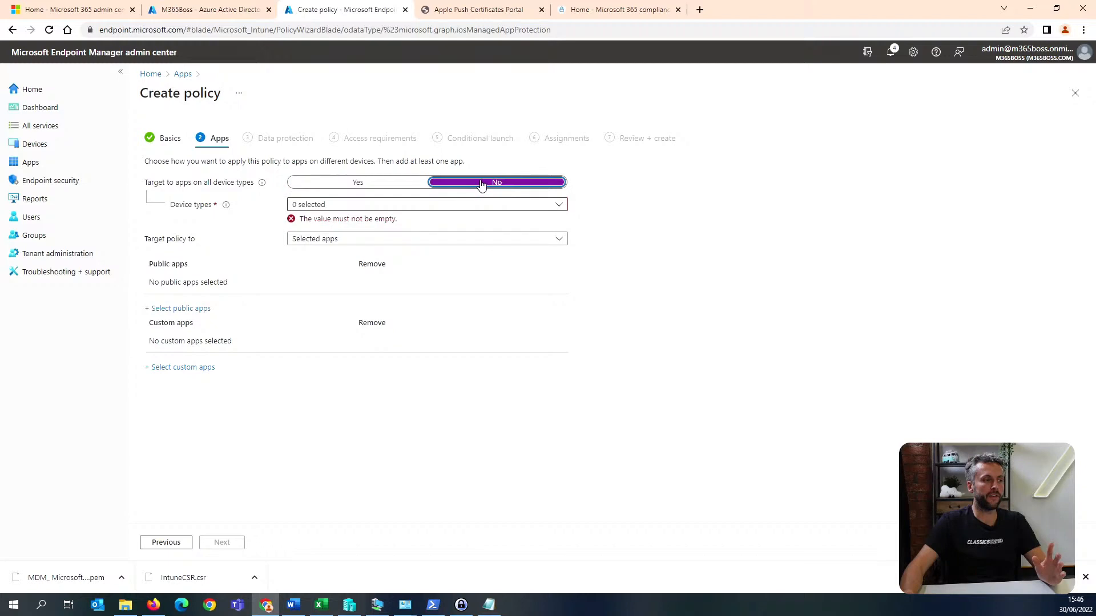
left_click(360, 205)
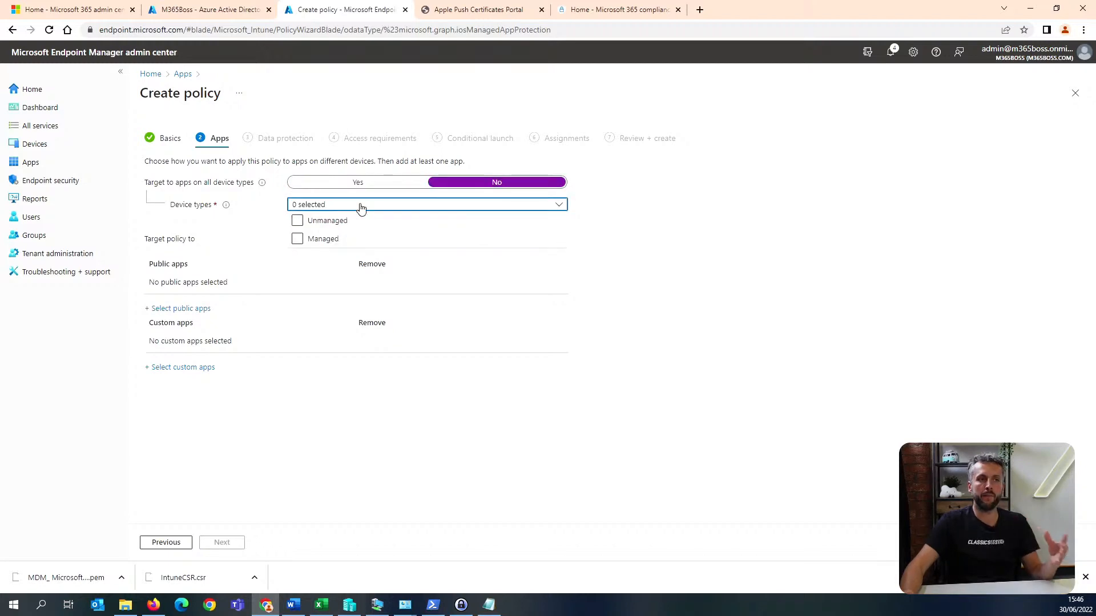
left_click(350, 224)
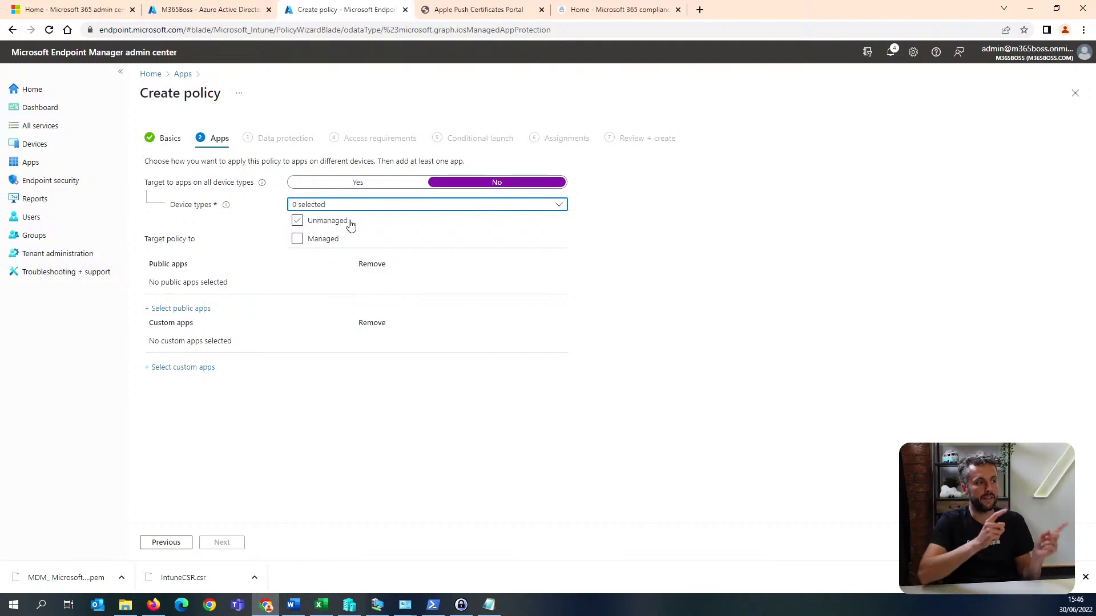
left_click(685, 233)
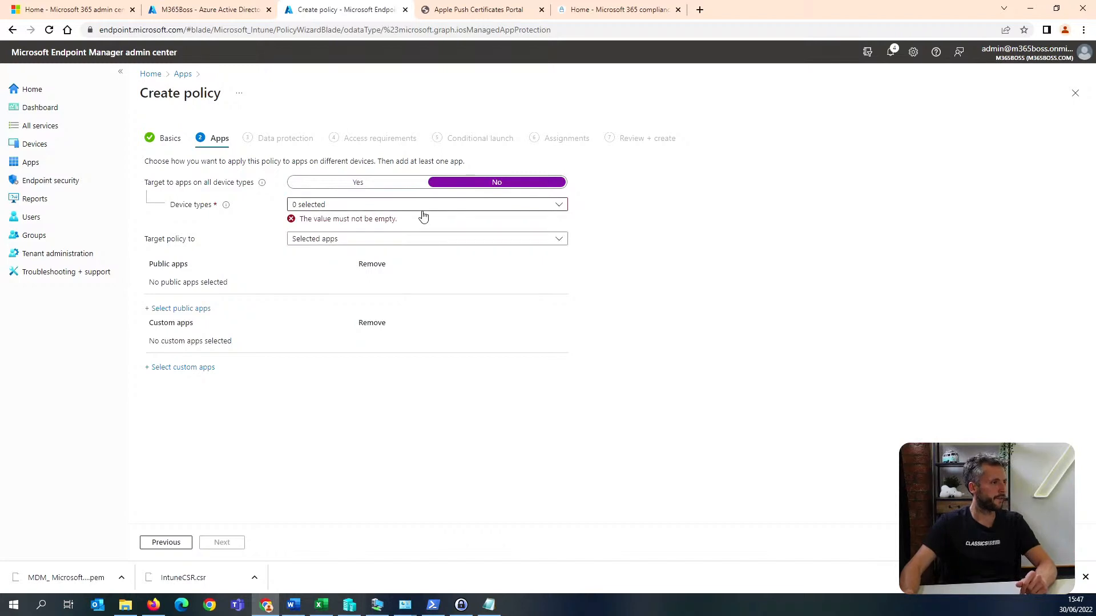
left_click(374, 206)
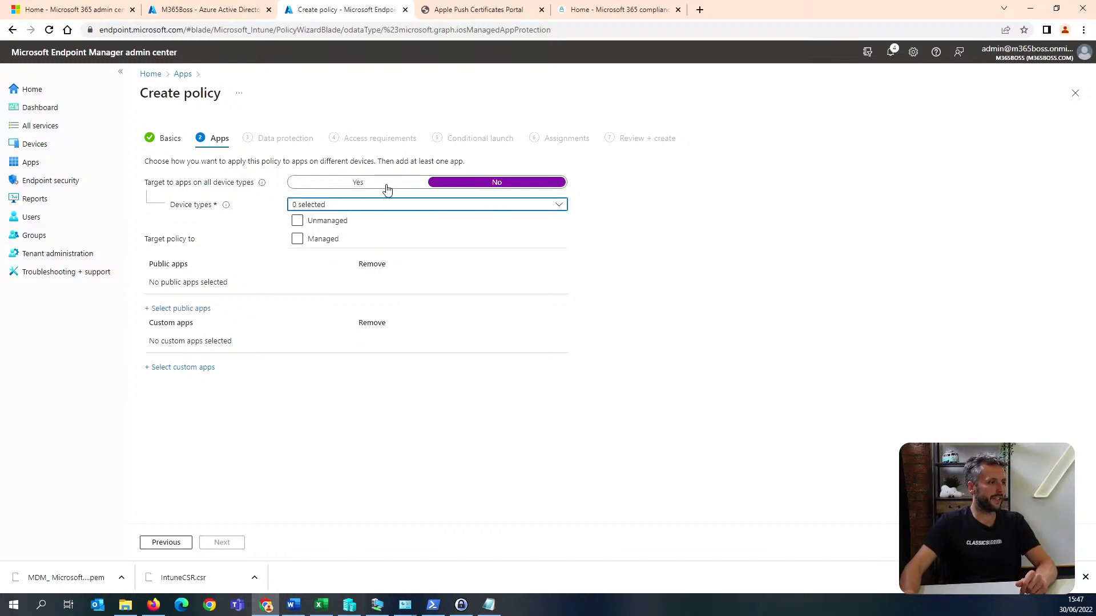
left_click(388, 186)
Target the iOS app protection policy to All Apps and proceed to the data protection settings.
left_click(396, 228)
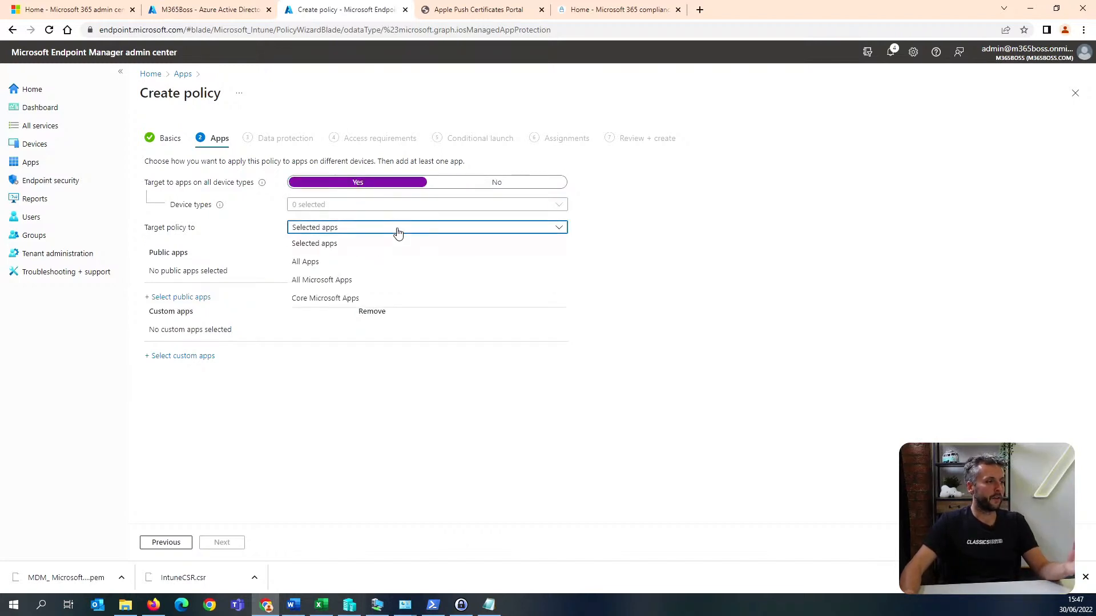
left_click(368, 264)
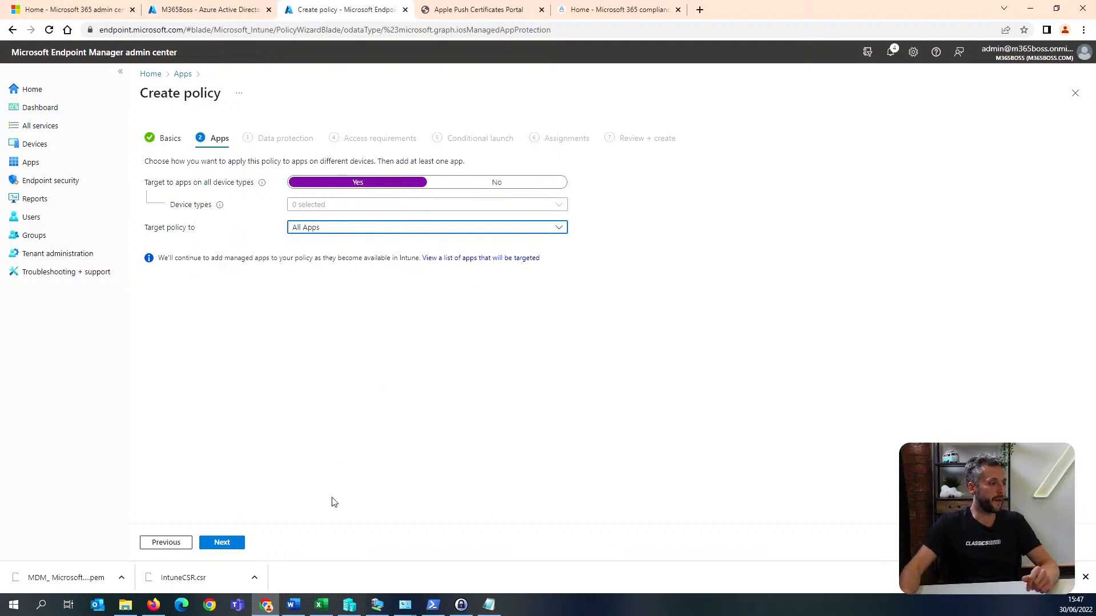
left_click(232, 544)
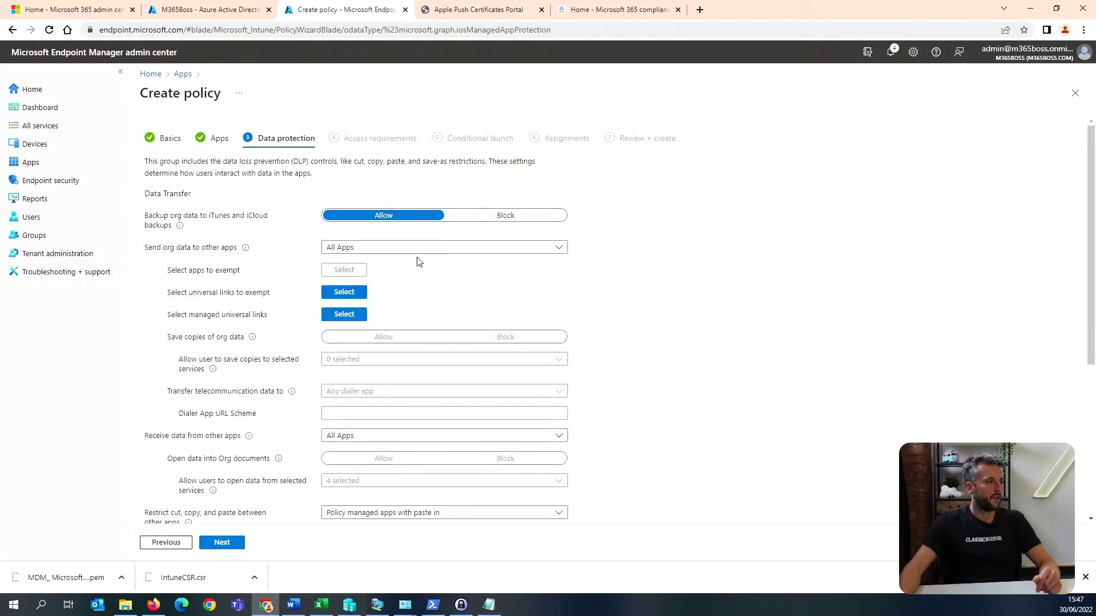
Block backup of org data to iTunes and iCloud, and restrict sending org data to policy managed apps.
scroll(507, 233, "down", 1)
left_click(506, 161)
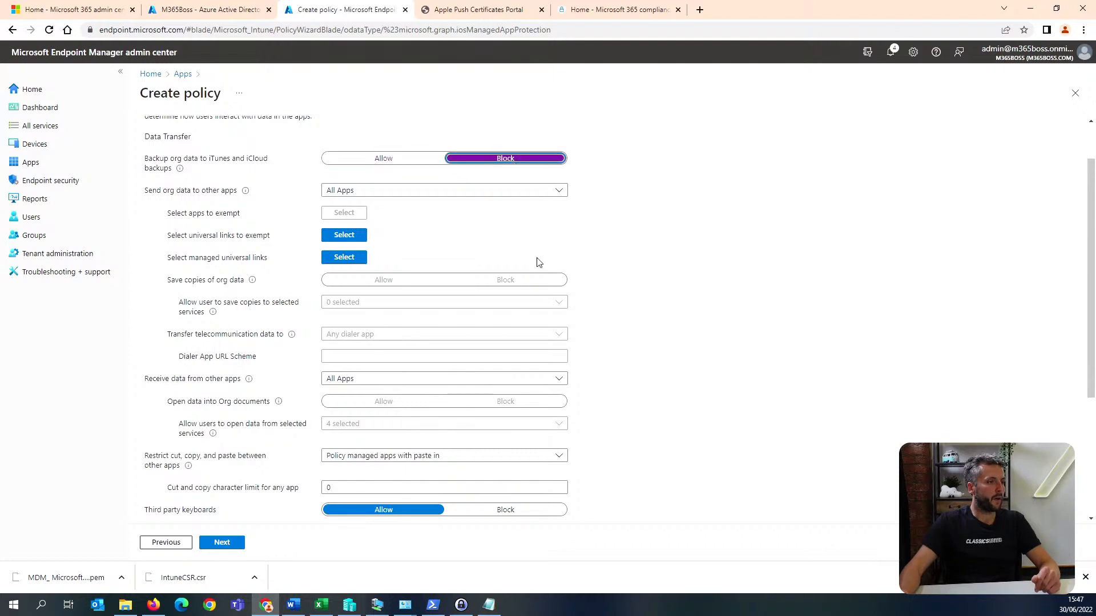
left_click(422, 194)
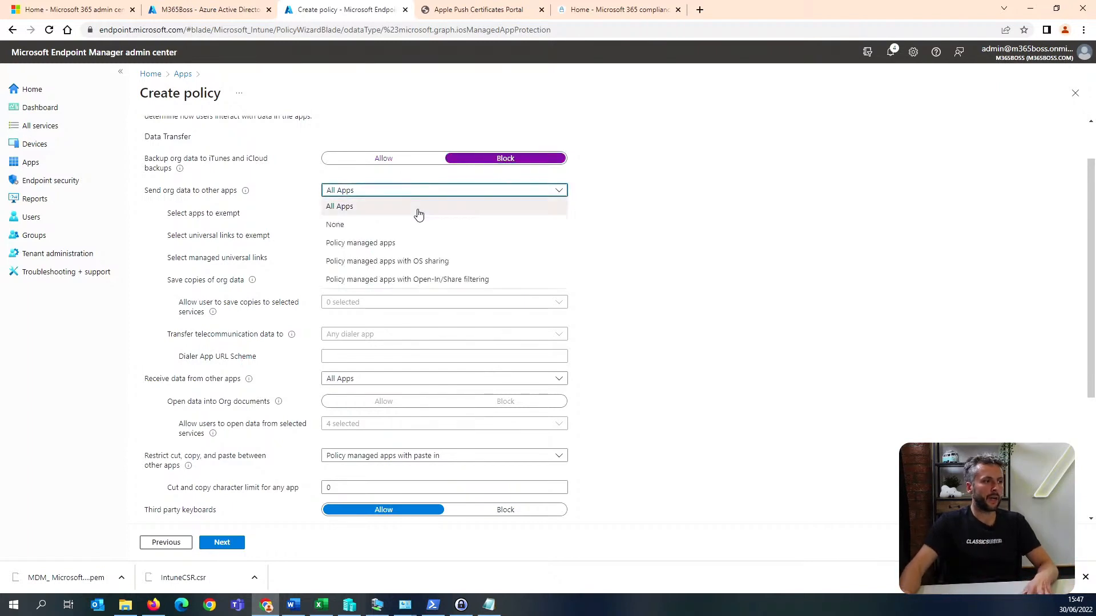
left_click(443, 246)
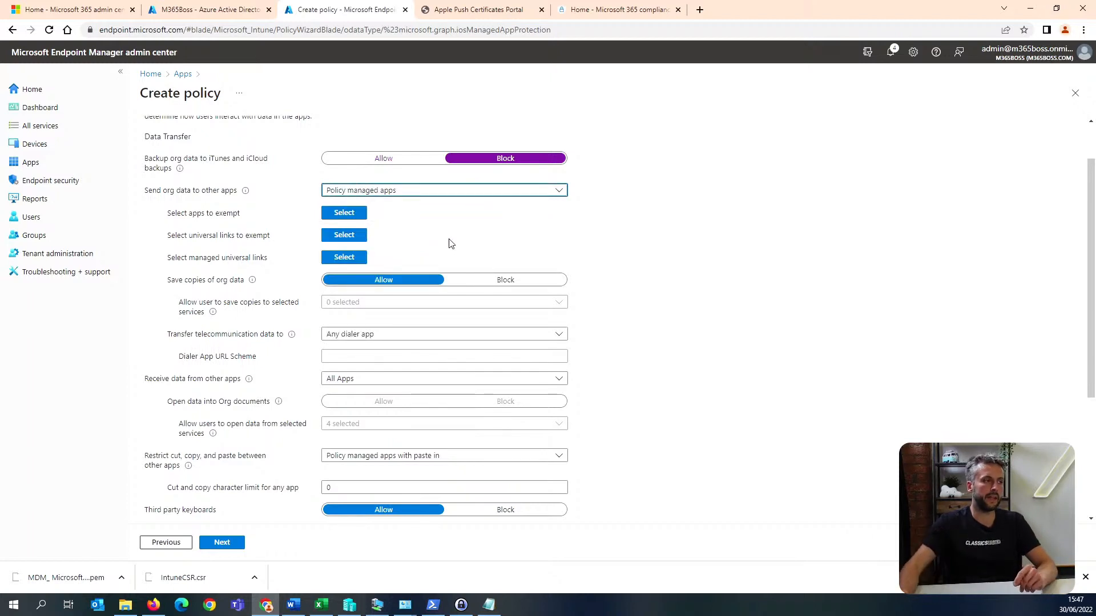
Examine the default entry in the list of exempt apps and close the list.
left_click(360, 218)
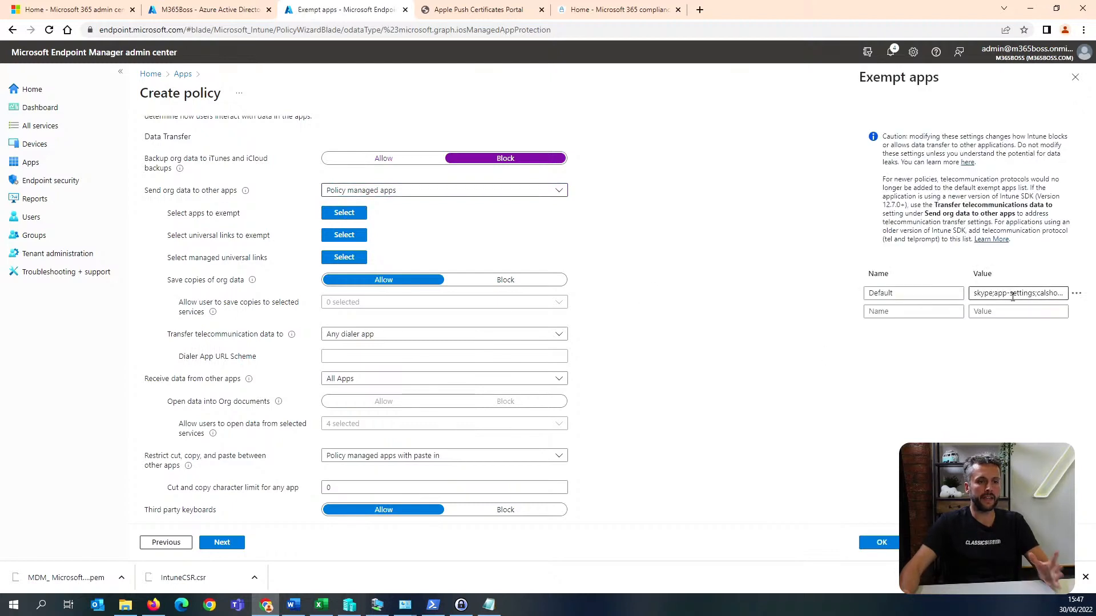
mouse_move(975, 295)
left_mouse_down()
mouse_move(1061, 294)
mouse_move(983, 295)
left_mouse_up()
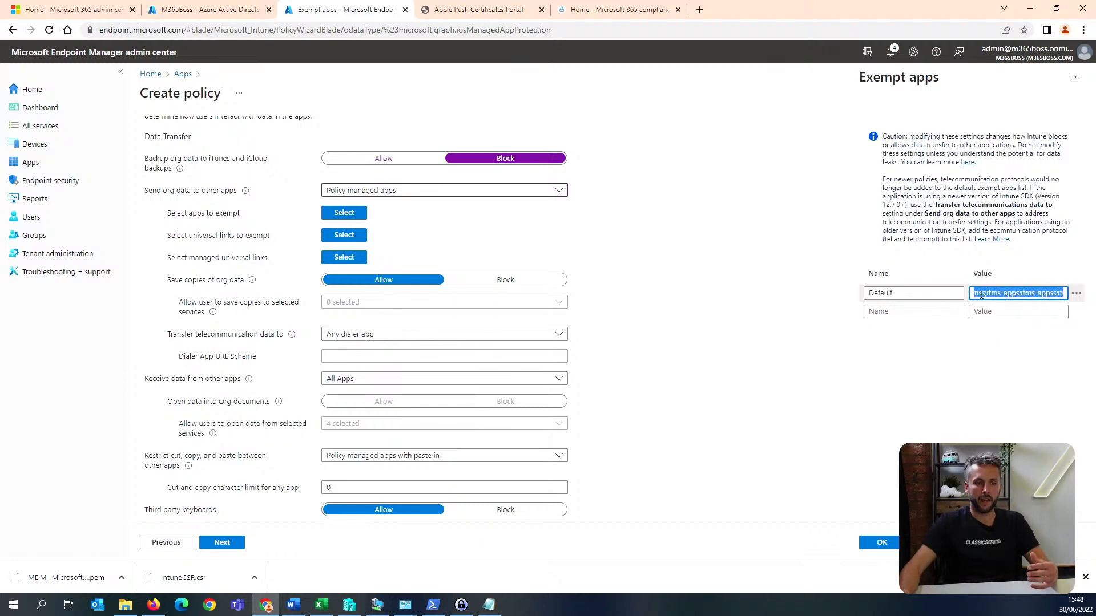
left_click(1074, 77)
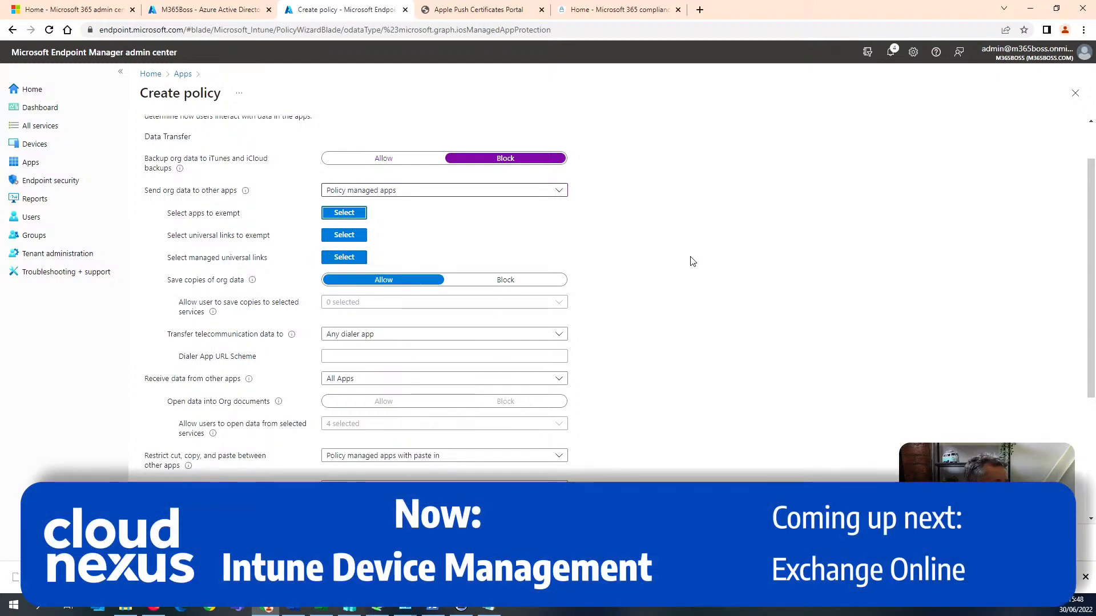
Block saving copies of org data, allowing users to save copies only to OneDrive for Business and SharePoint.
left_click(502, 280)
left_click(404, 304)
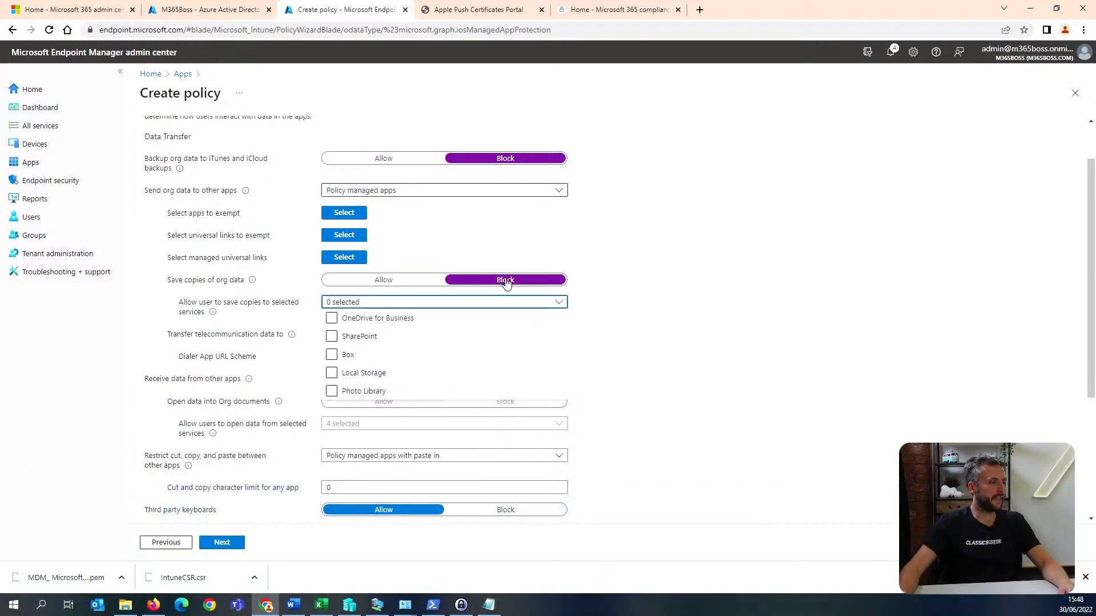
left_click(494, 301)
scroll(447, 306, "down", 2)
scroll(400, 314, "up", 2)
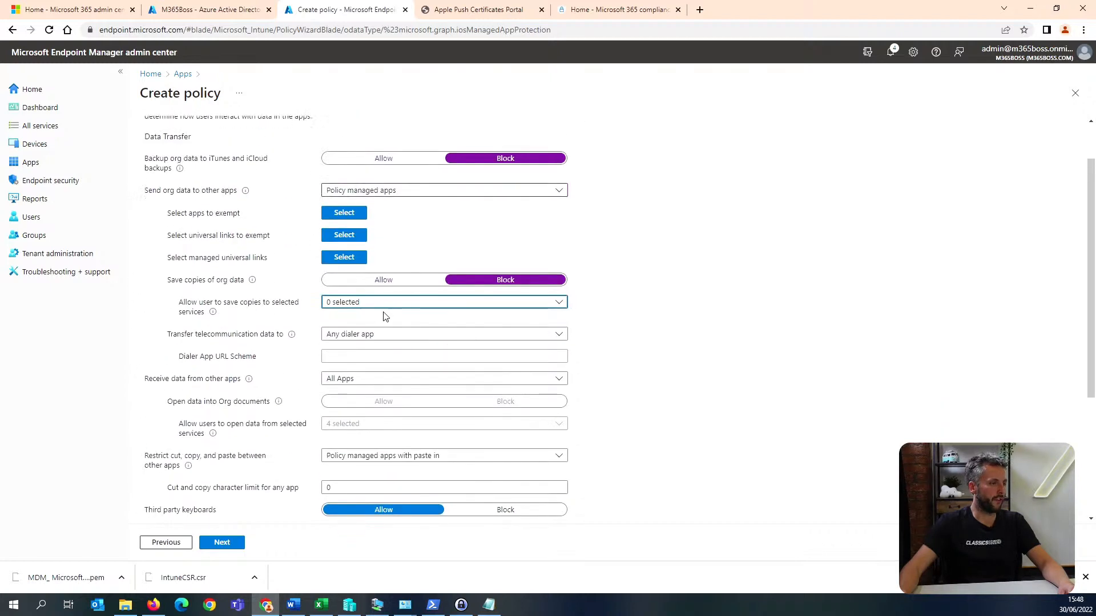
left_click(389, 303)
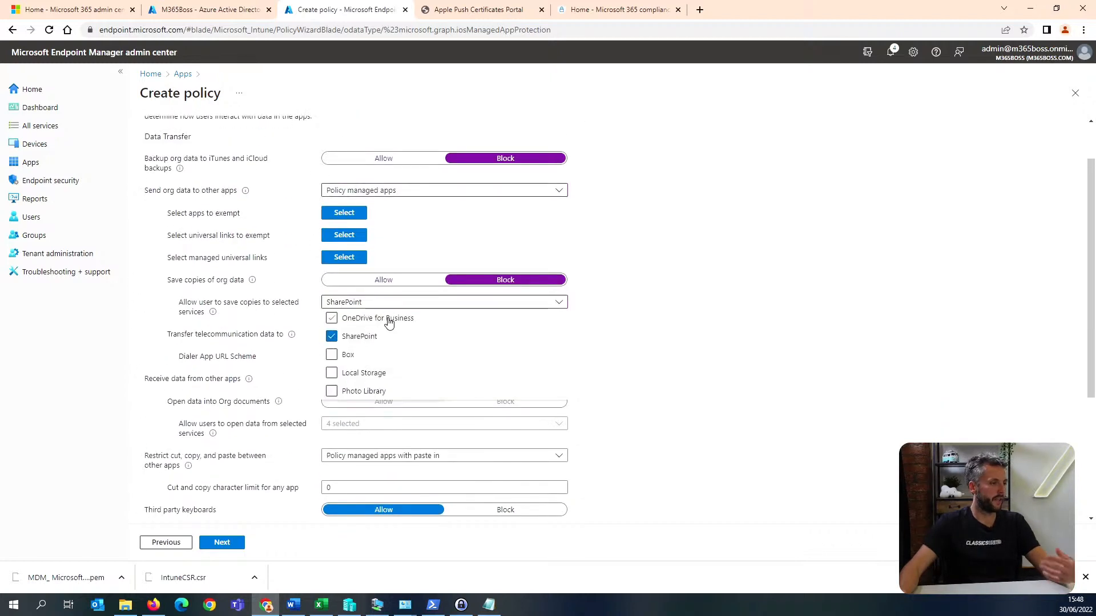
left_click(385, 318)
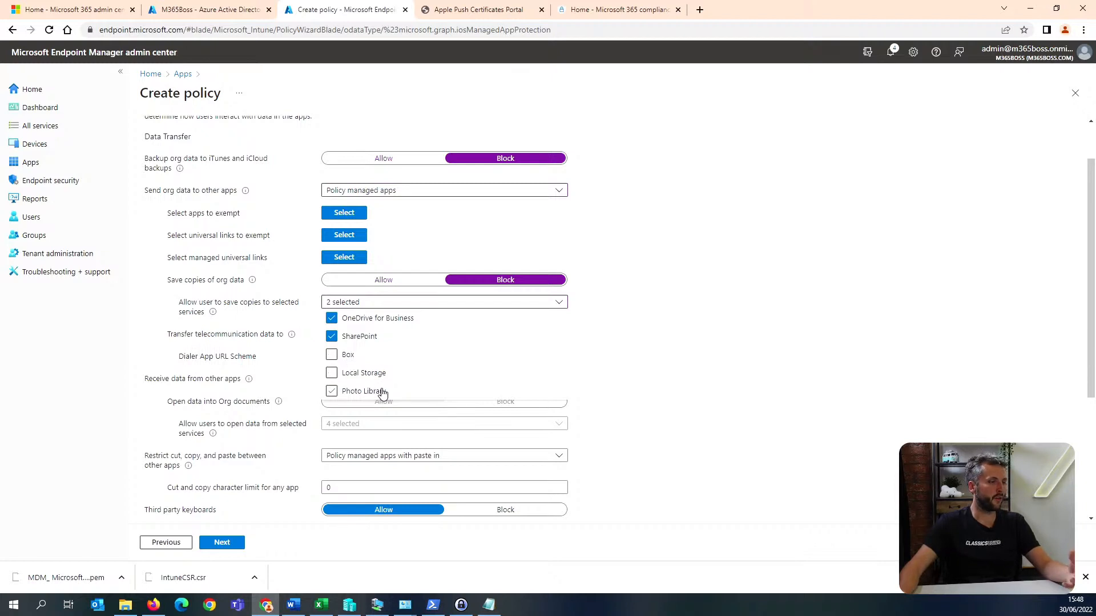
left_click(712, 309)
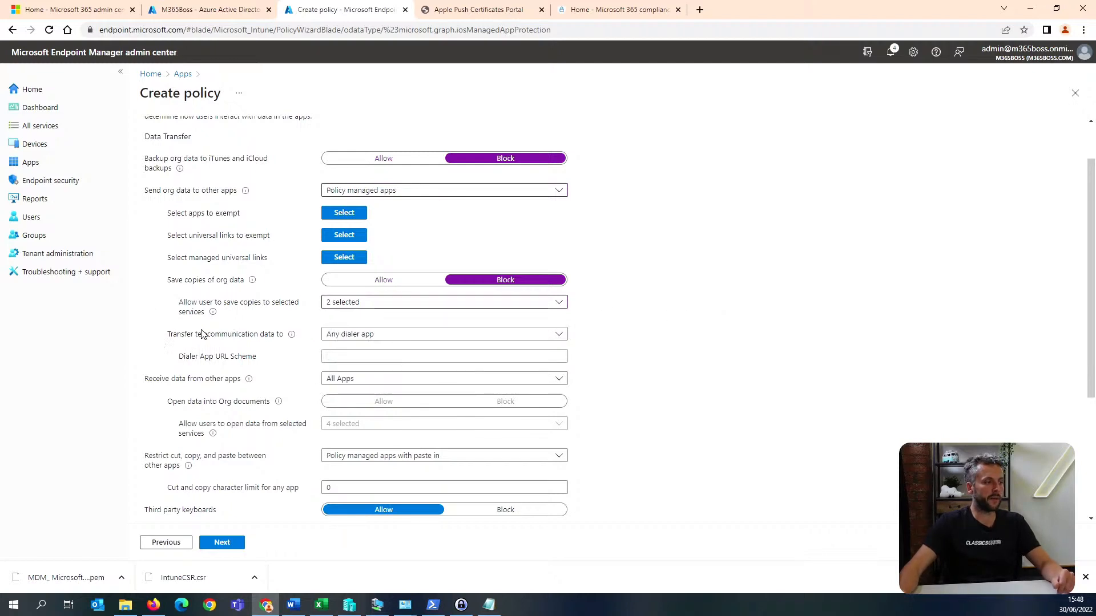
Examine the available options for transferring telecommunication data, receiving data from other apps, and restricting cut, copy and paste.
left_click(379, 336)
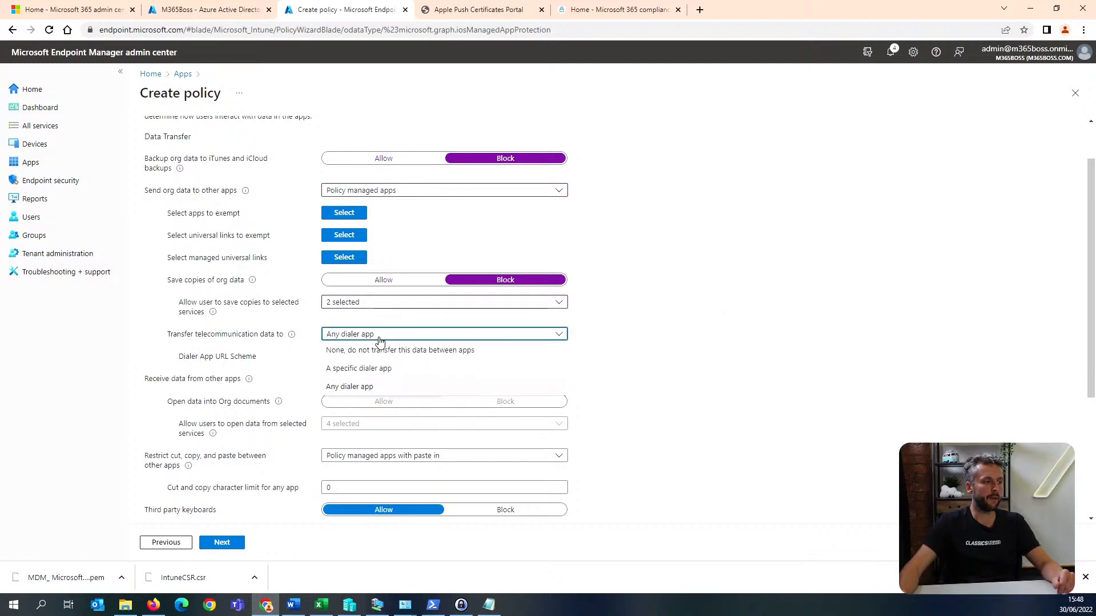
left_click(672, 318)
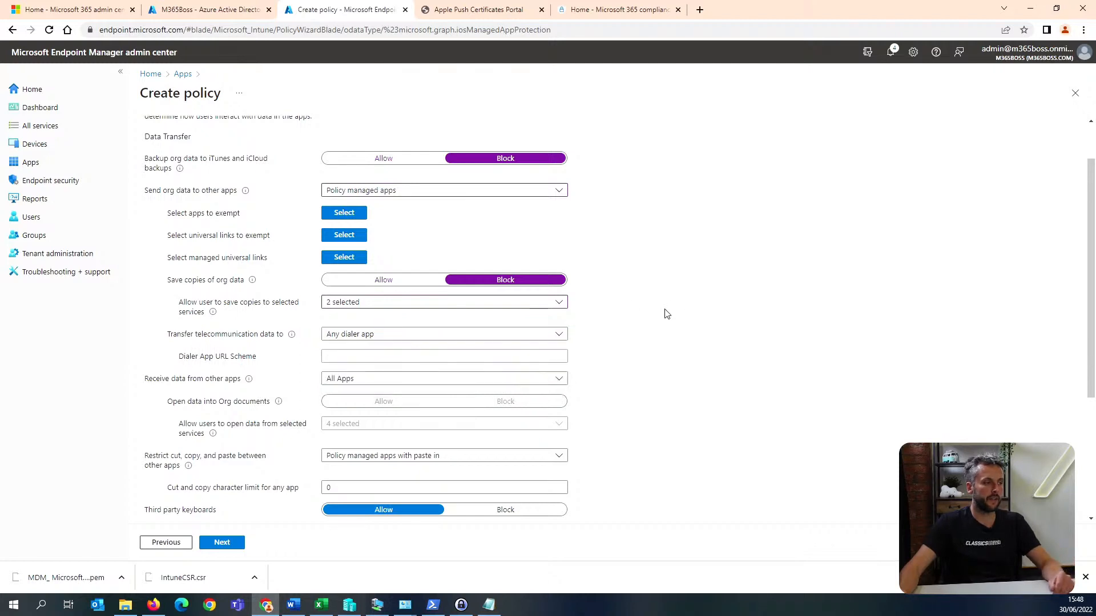
scroll(407, 323, "down", 2)
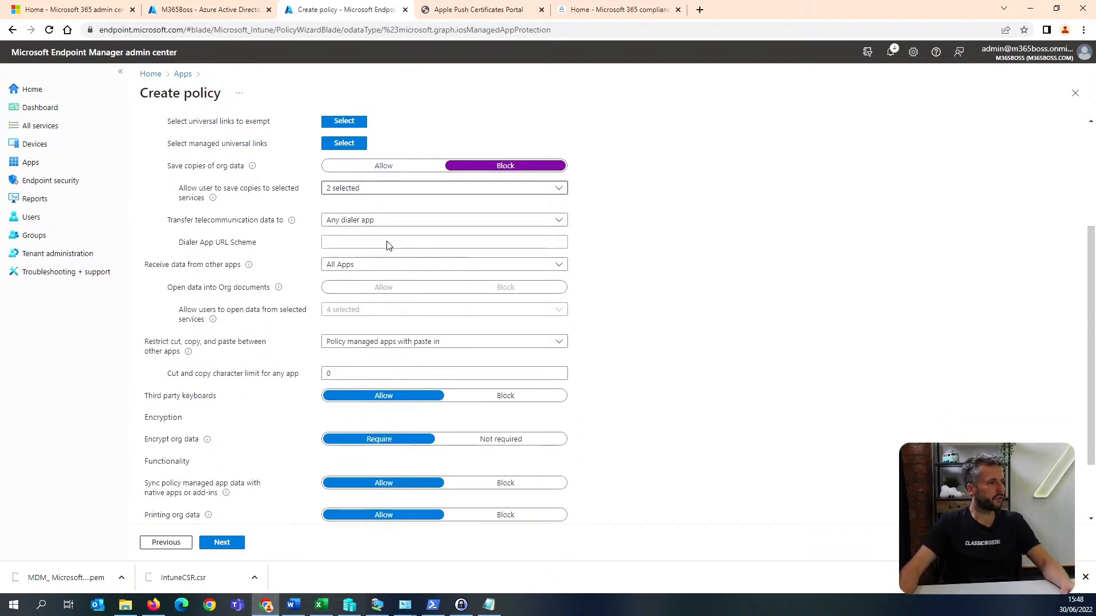
left_click(427, 265)
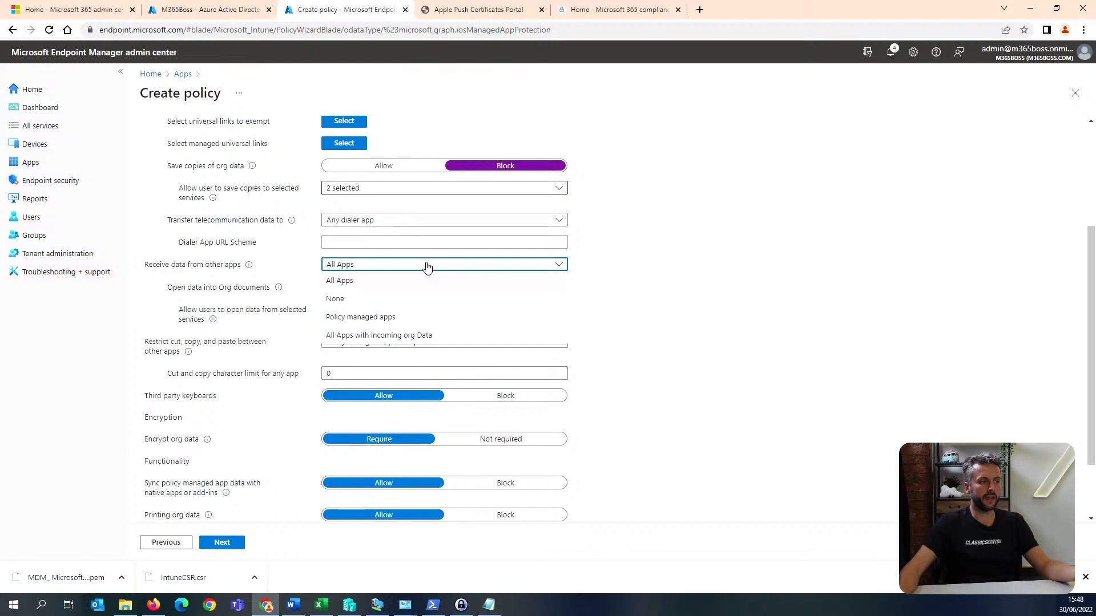
left_click(731, 285)
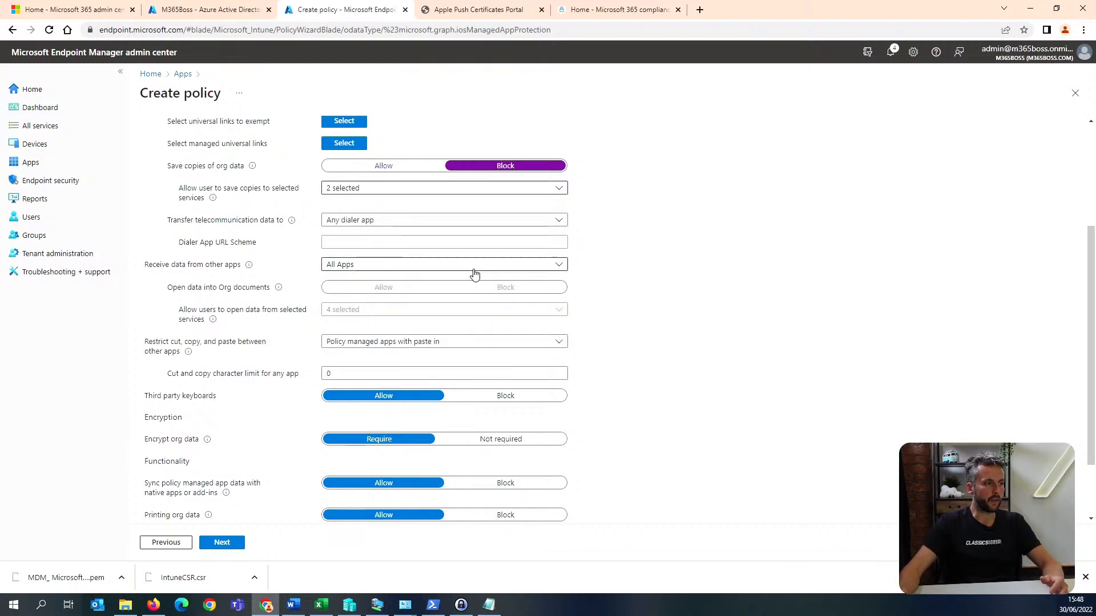
scroll(474, 274, "down", 1)
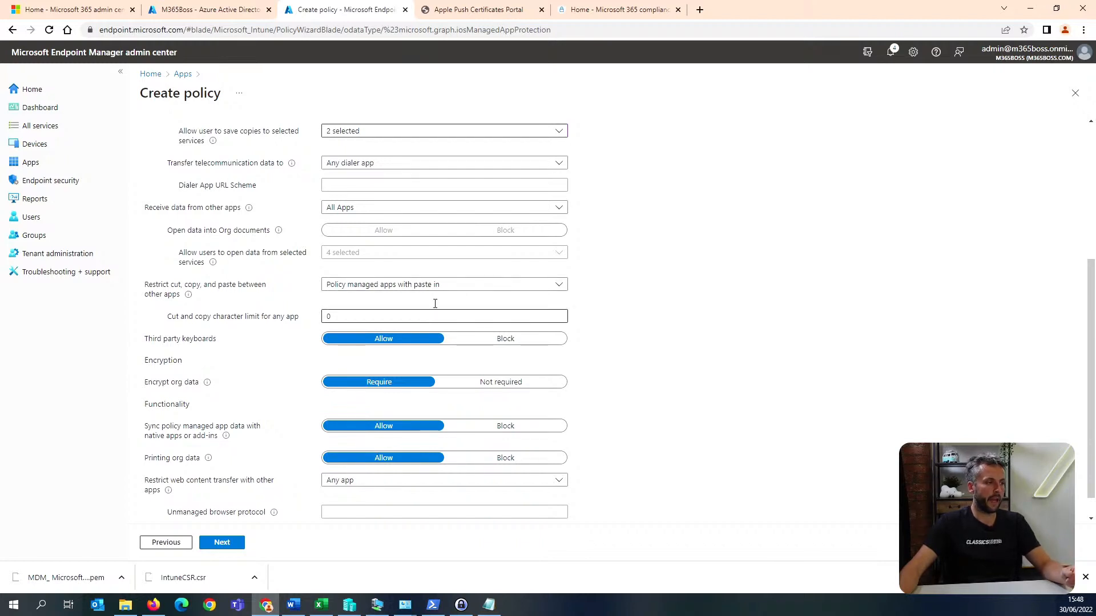
left_click(460, 286)
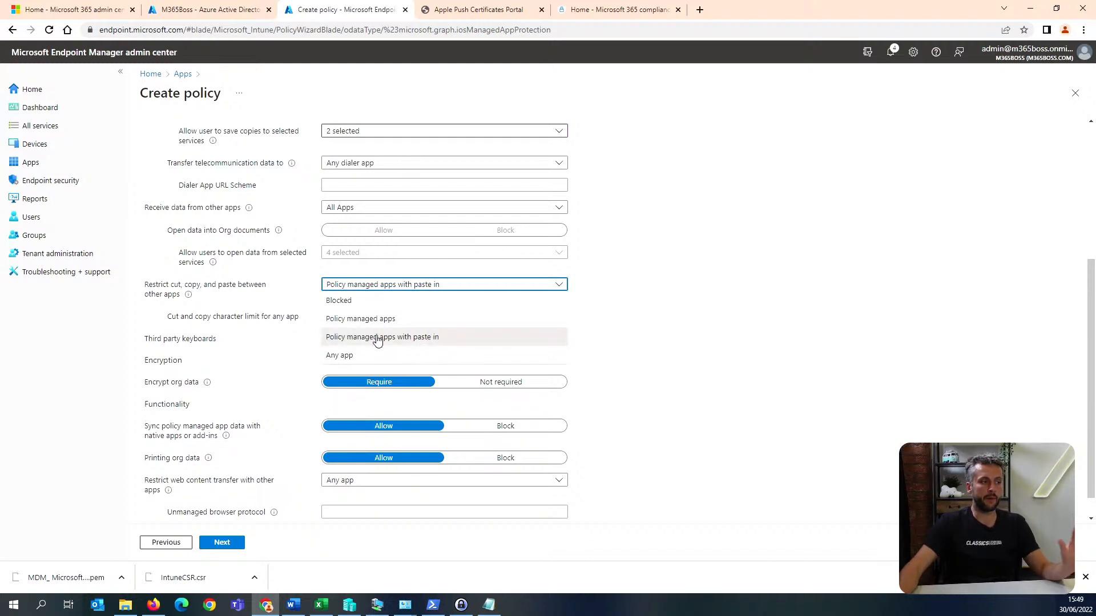
left_click(635, 310)
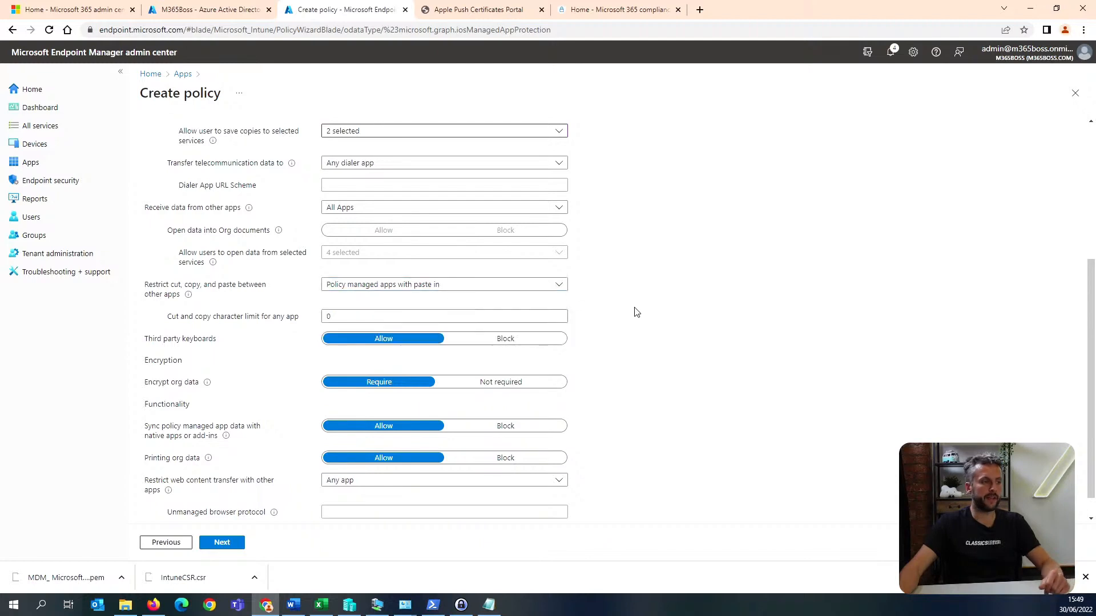
scroll(637, 310, "down", 1)
left_click(521, 316)
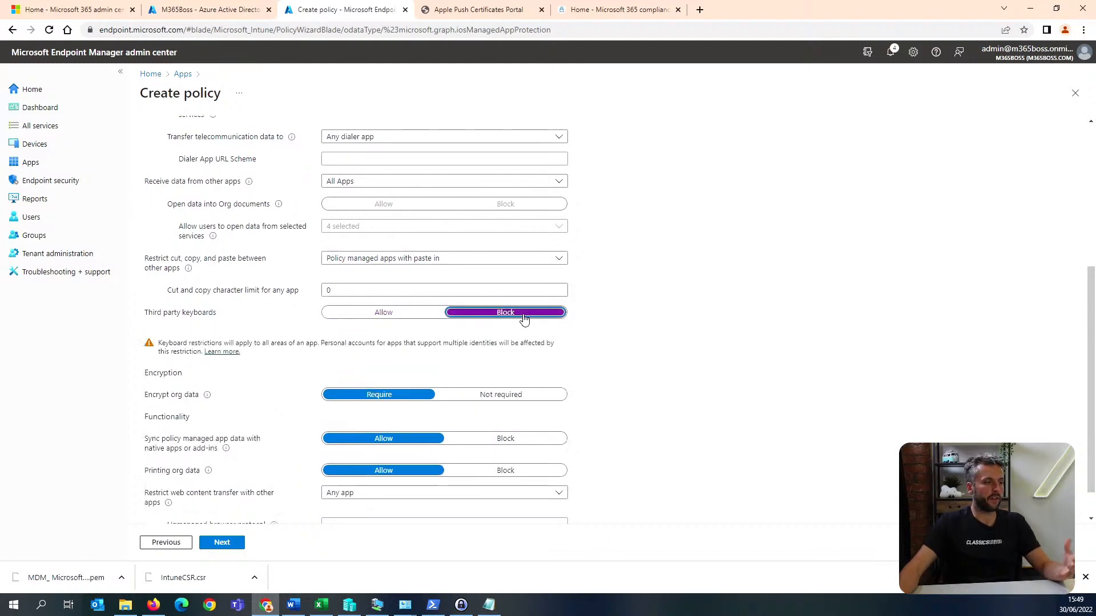
left_click(401, 315)
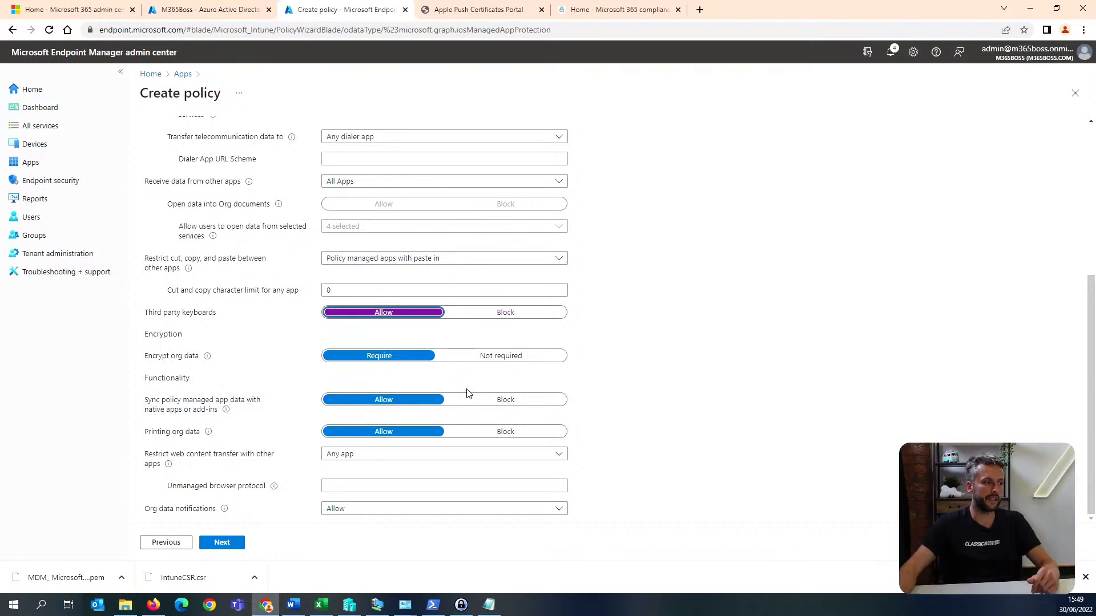
Check the options for restricting web content transfer with other apps and proceed to the access requirements.
left_click(379, 455)
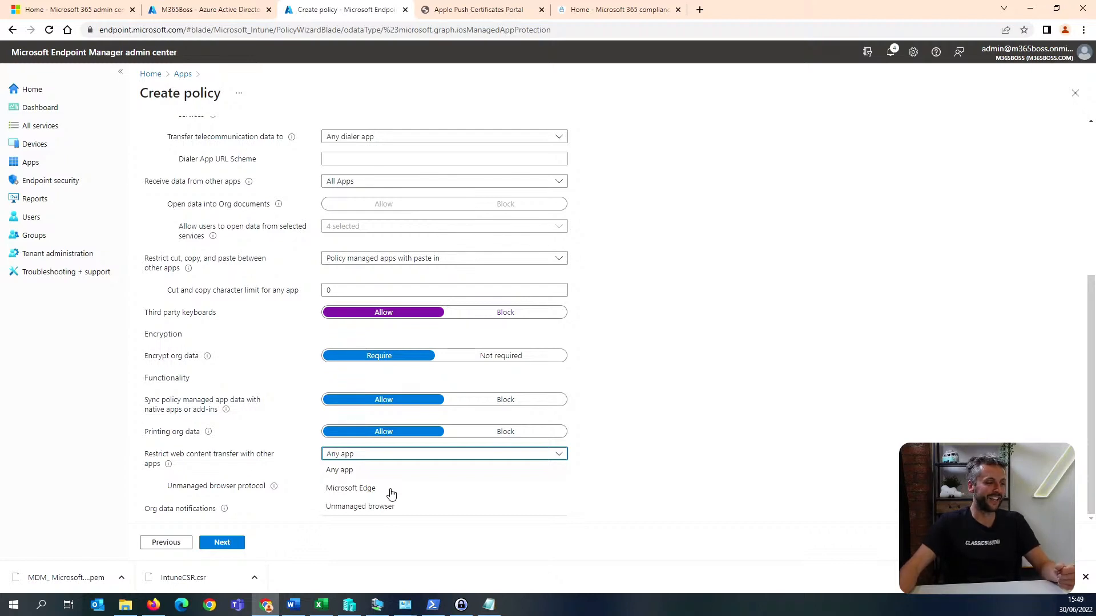
left_click(713, 451)
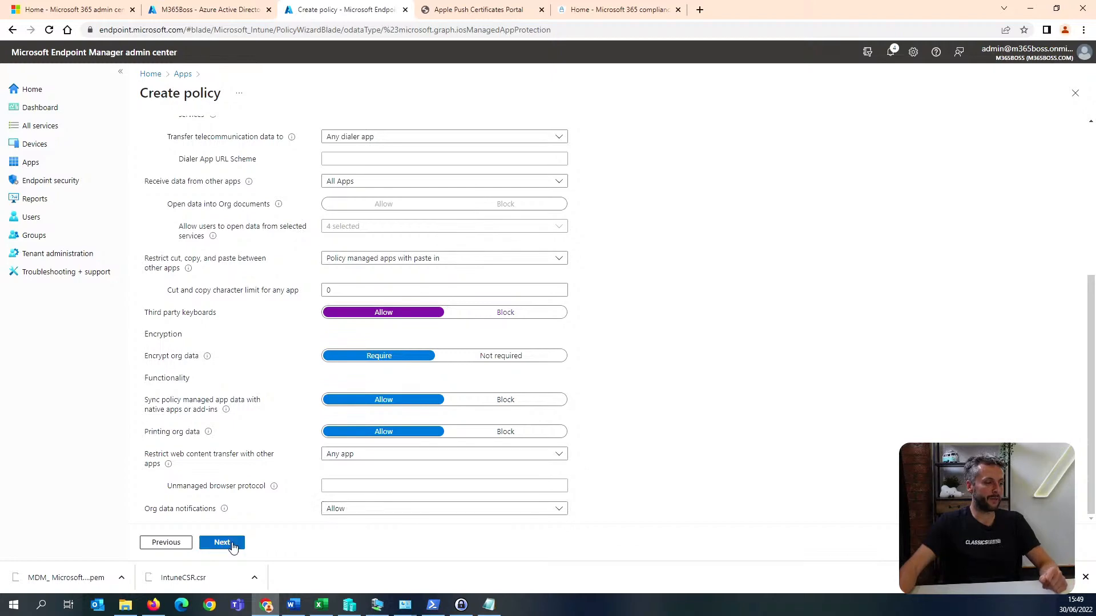
scroll(269, 505, "up", 1)
scroll(269, 503, "down", 1)
scroll(269, 502, "up", 2)
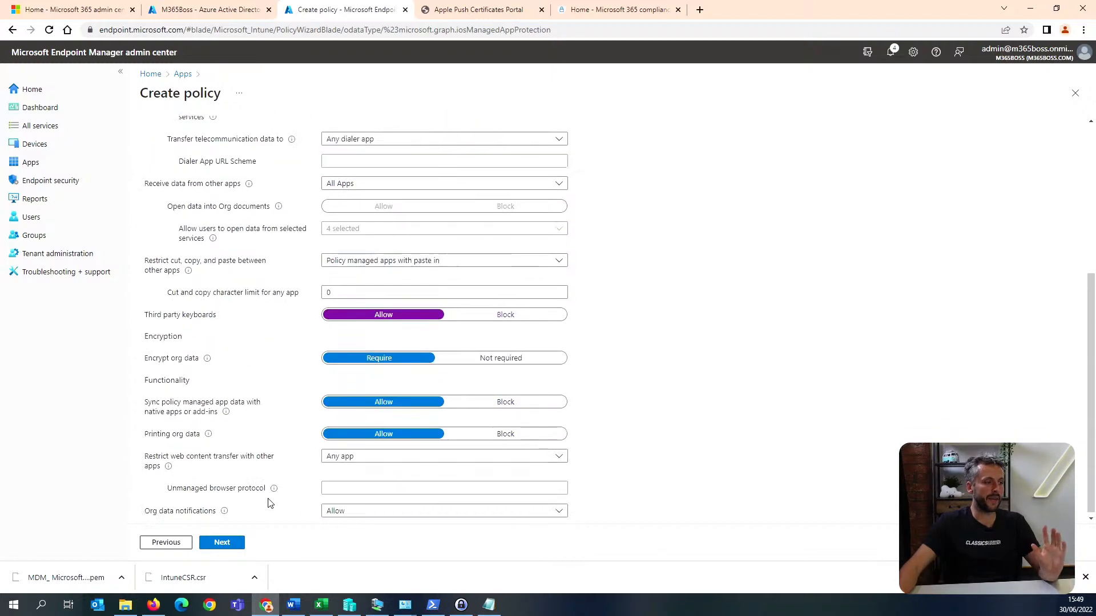
scroll(269, 502, "down", 2)
left_click(224, 542)
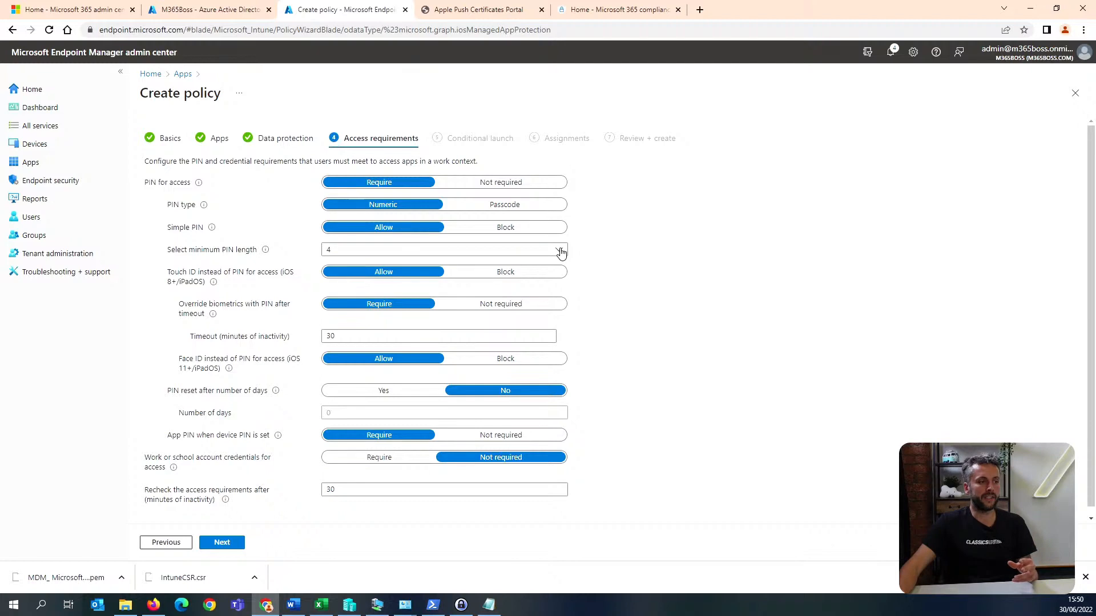
Set the minimum PIN length to 6 and proceed to the conditional launch settings.
left_click(387, 250)
left_click(351, 293)
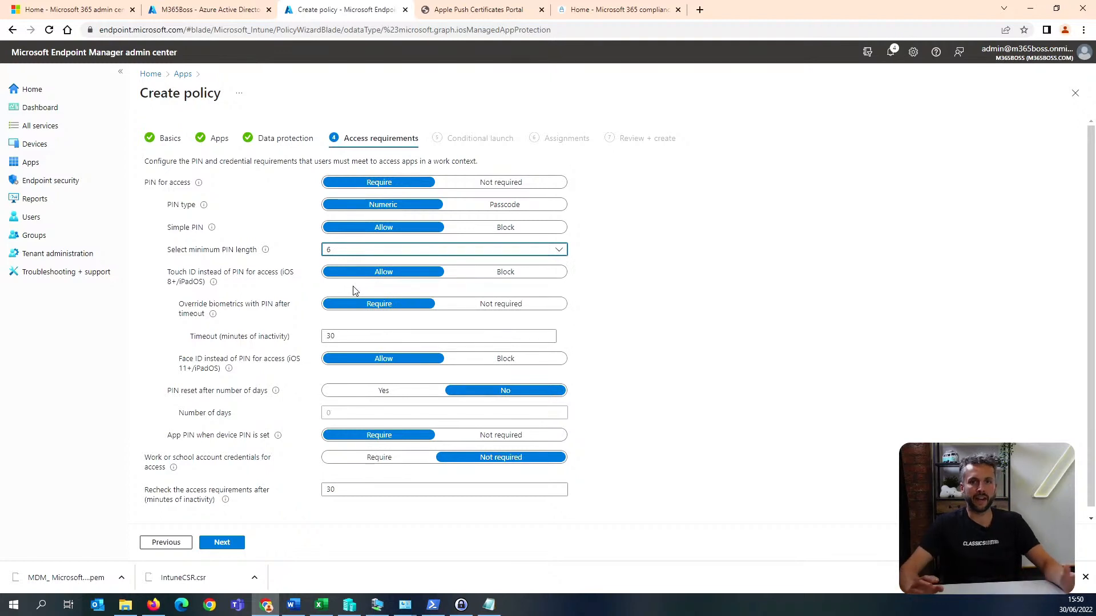
left_click(384, 254)
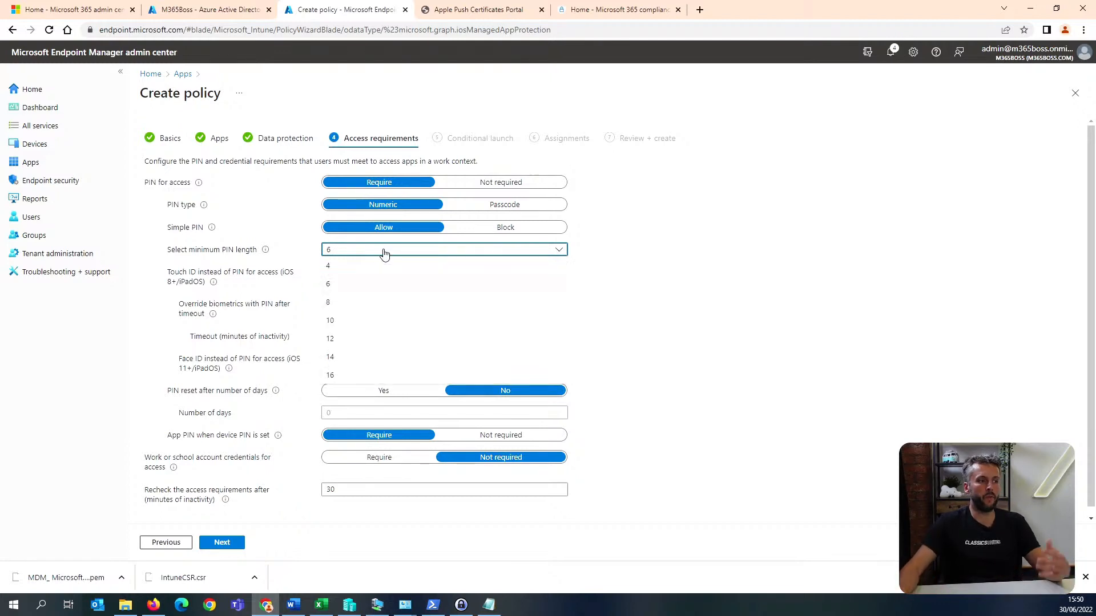
left_click(370, 348)
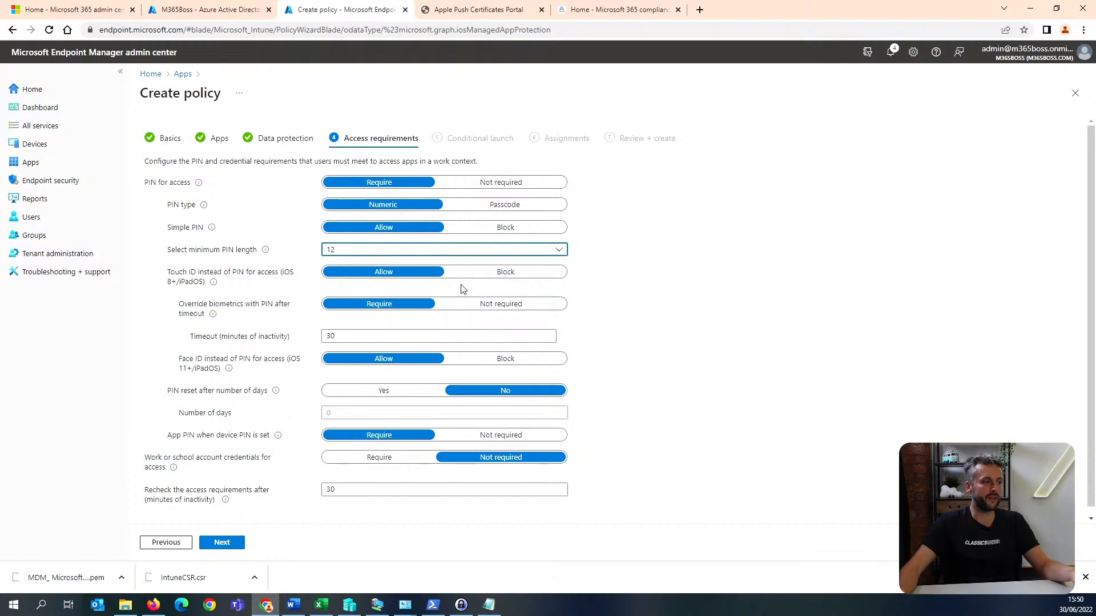
left_click(453, 252)
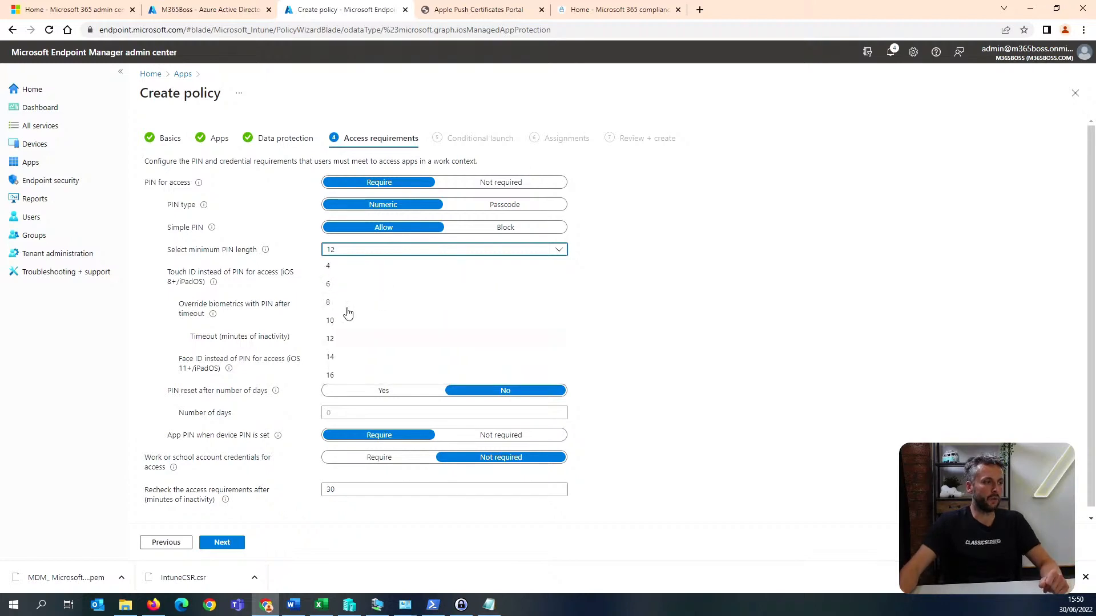
left_click(371, 291)
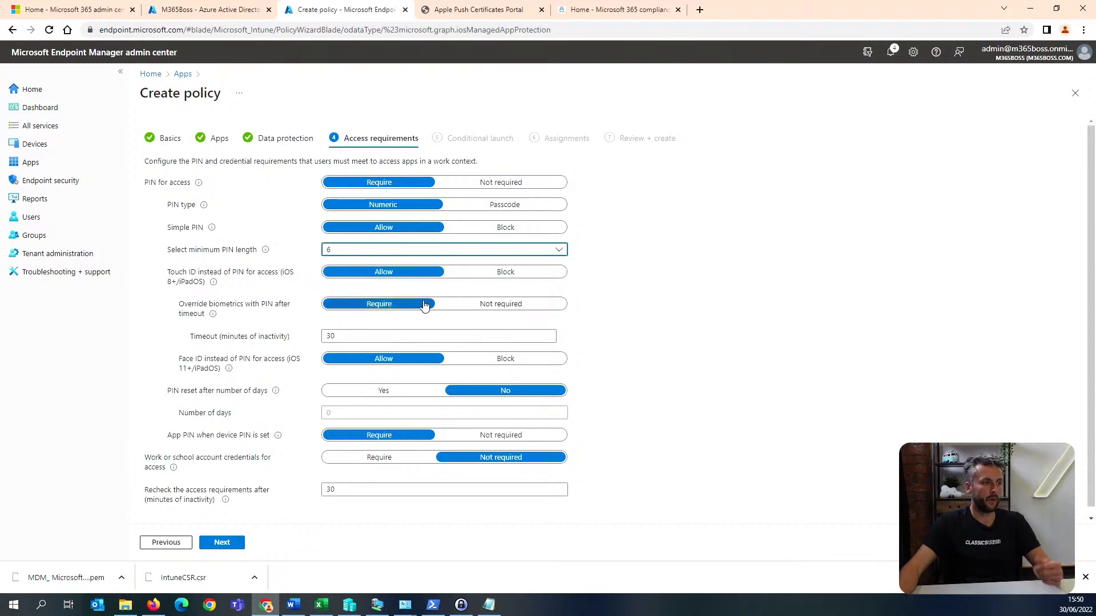
scroll(411, 306, "down", 1)
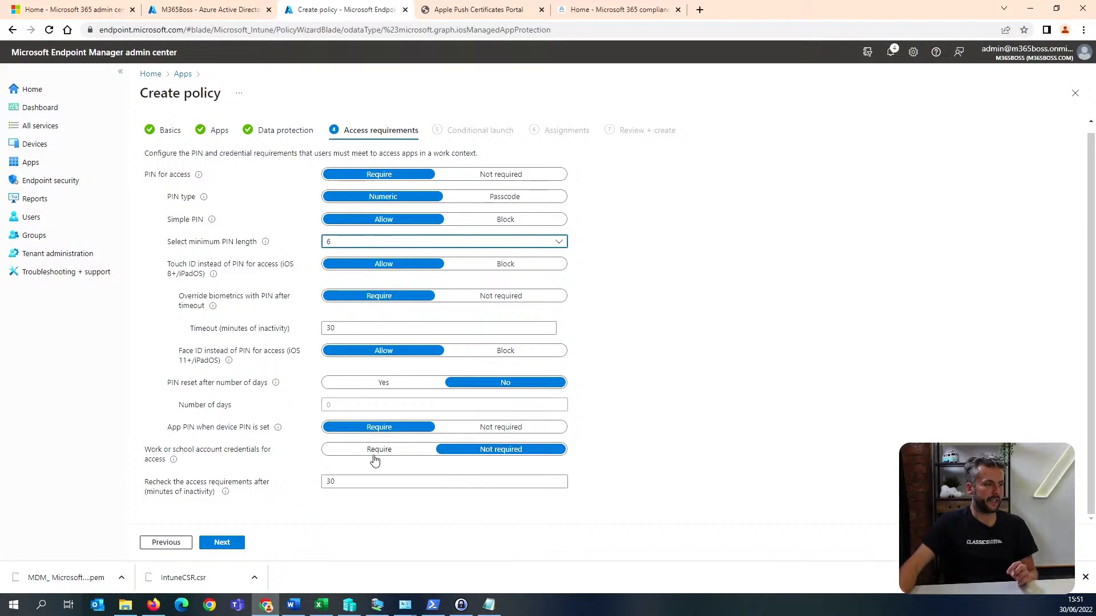
mouse_move(174, 461)
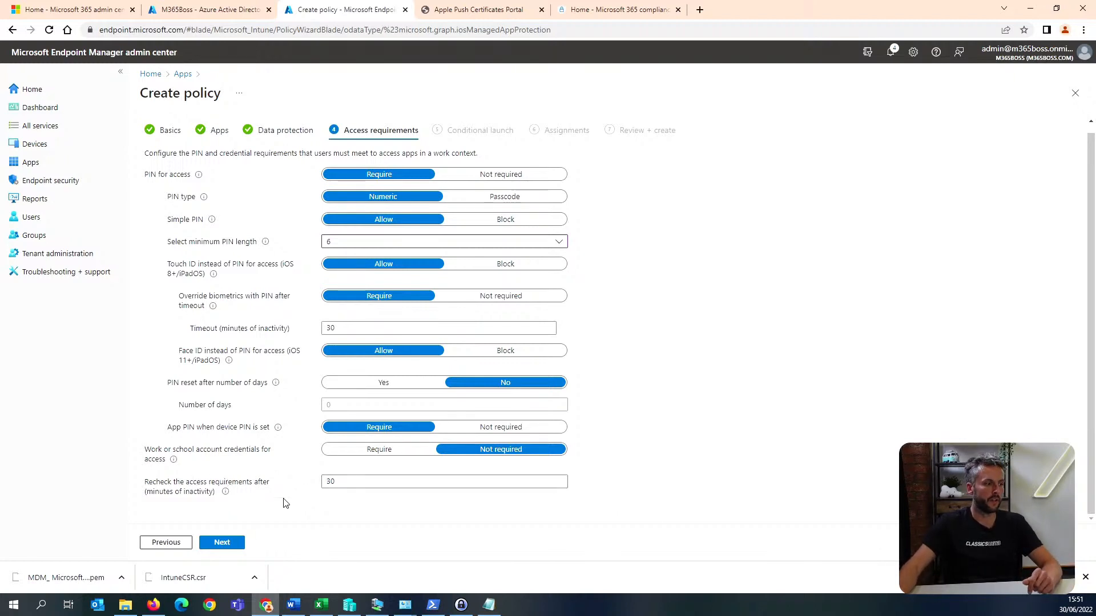
left_click(231, 547)
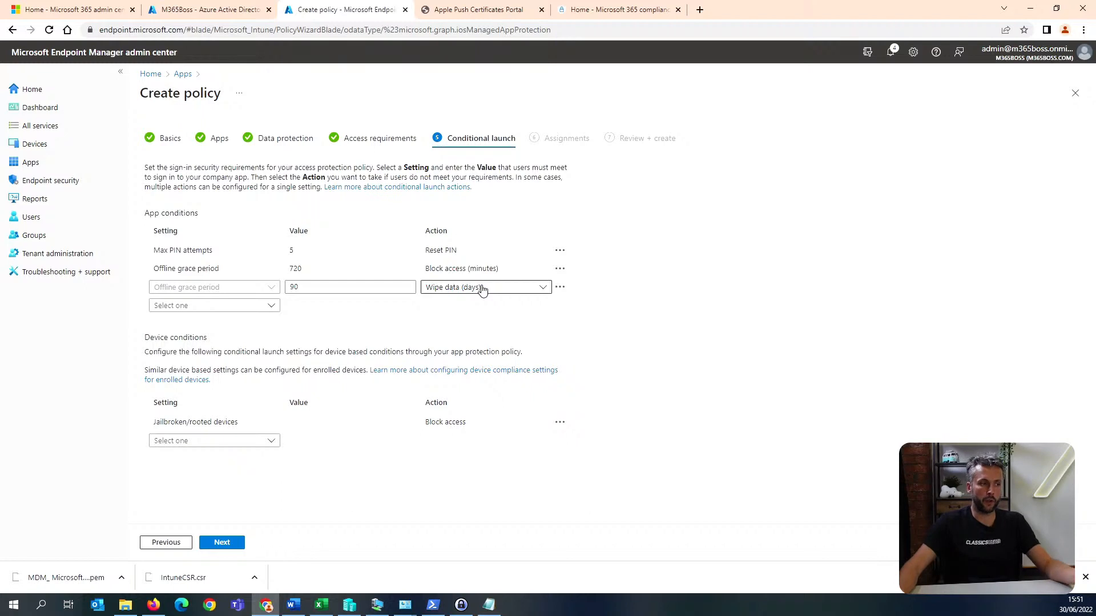
Try 30 days for the offline grace period with the wipe data action and restore the value to 90.
left_click_drag(315, 287, 271, 295)
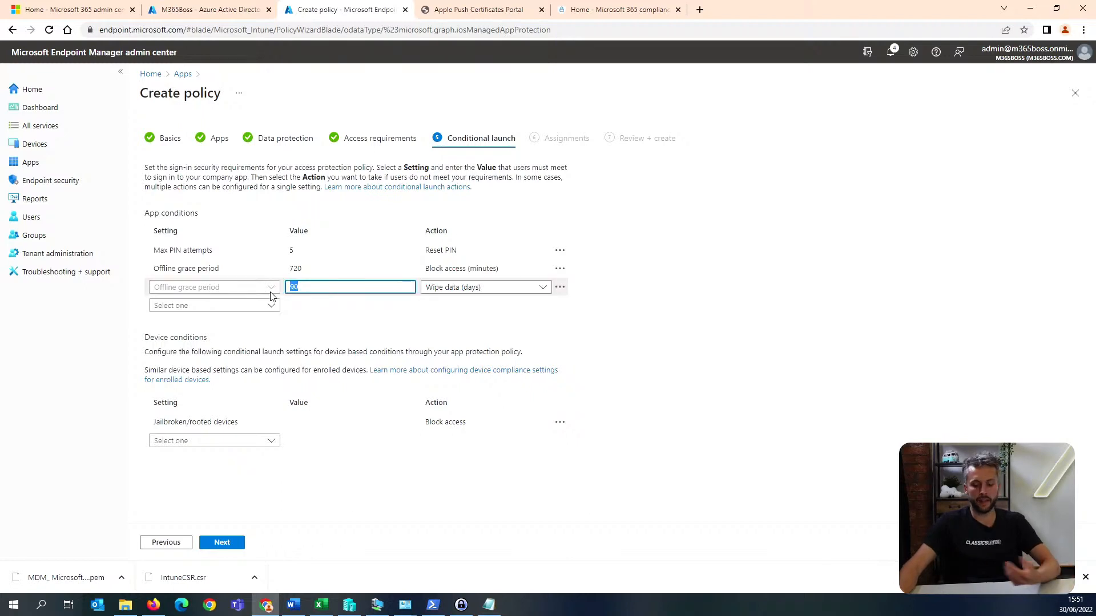
type("120")
key("BackSpace")
key("BackSpace")
key("BackSpace")
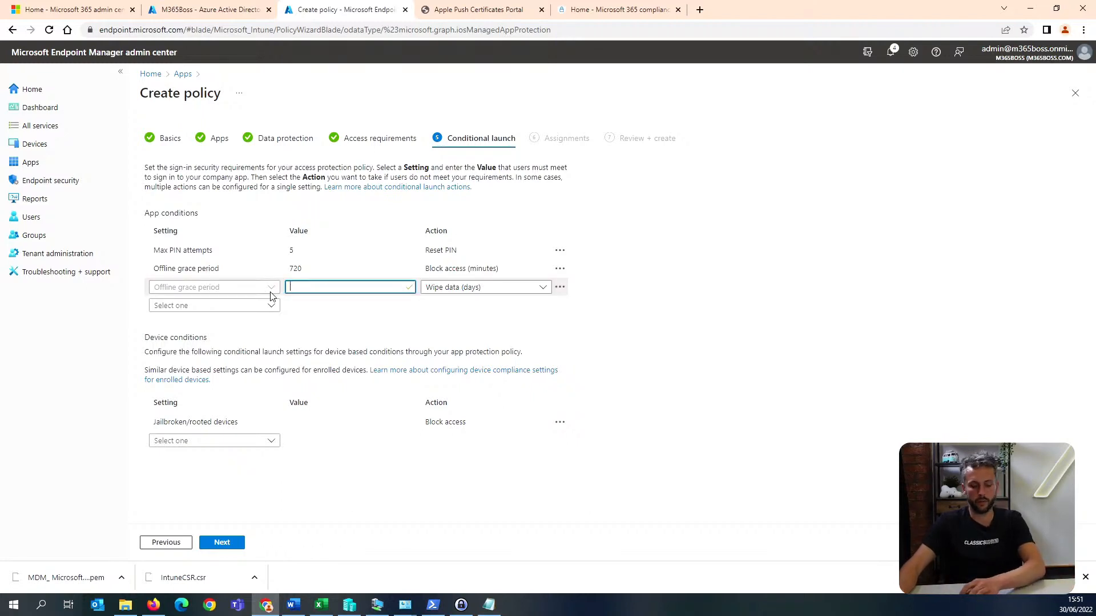
type("30")
left_click_drag(297, 287, 280, 291)
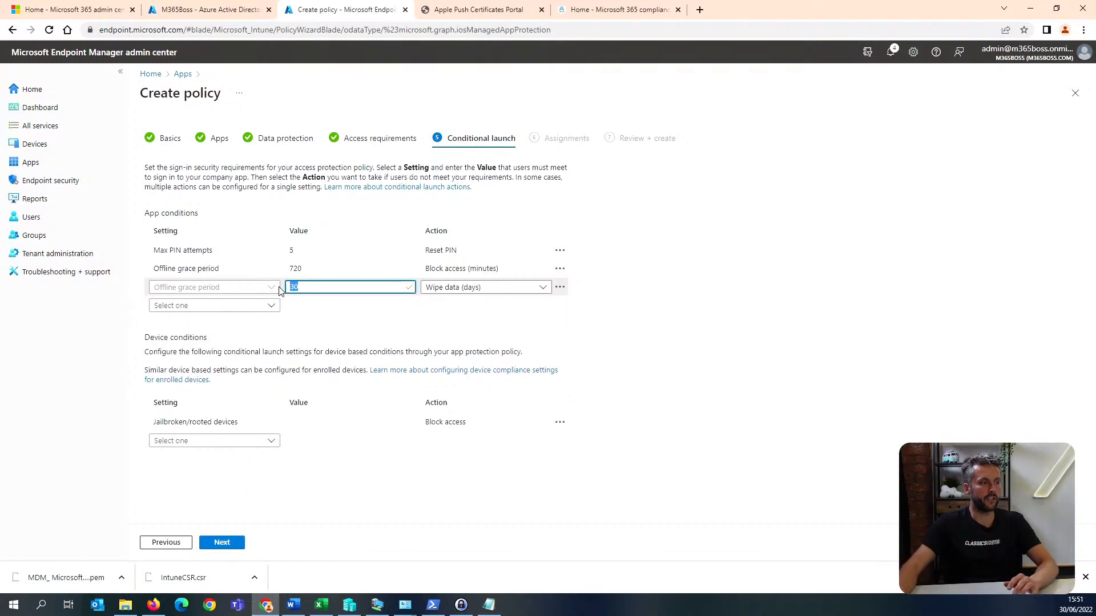
type("90")
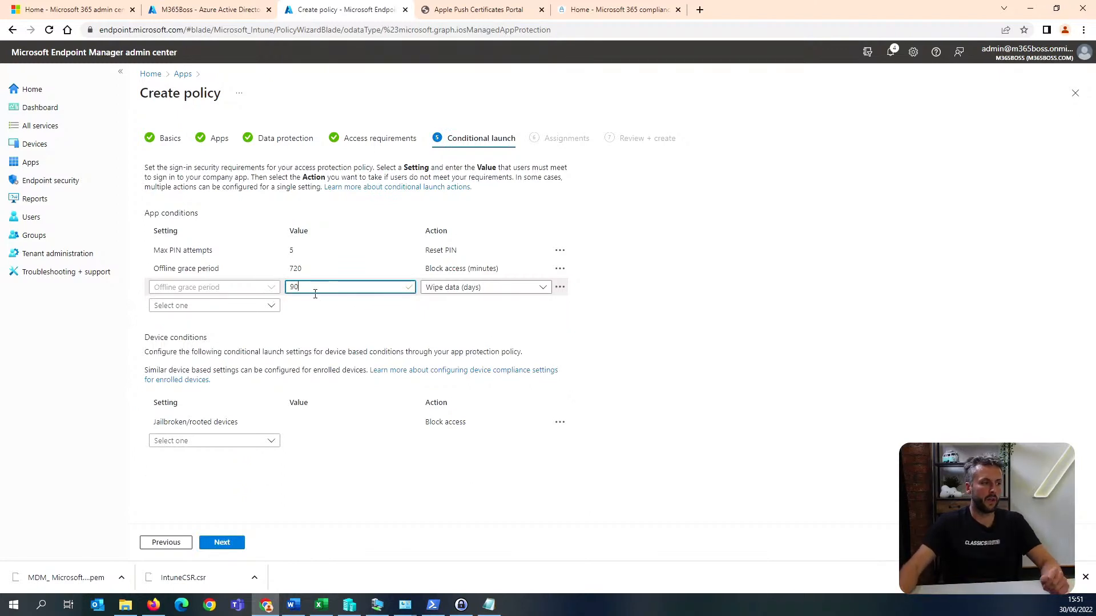
Examine the available device conditions without adding one and proceed to the policy's group assignments.
left_click(266, 445)
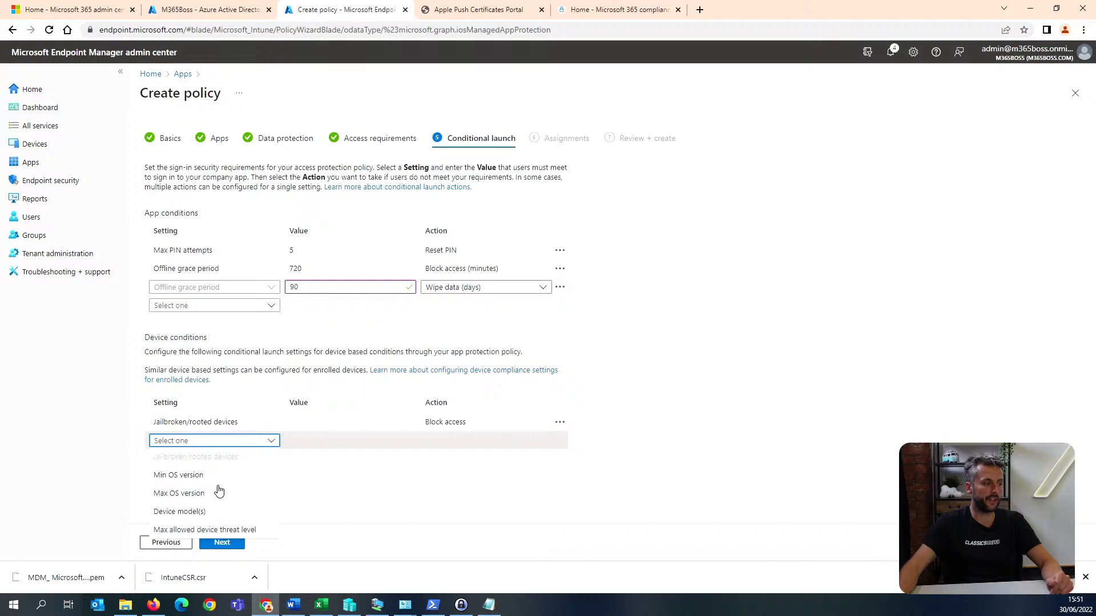
left_click(396, 514)
left_click(240, 441)
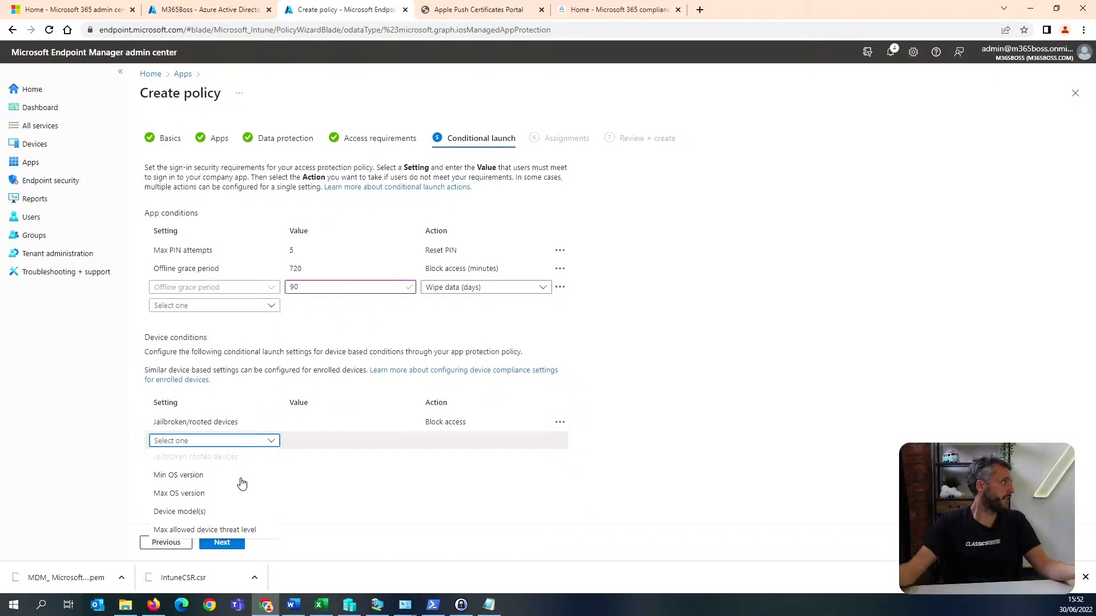
left_click(338, 483)
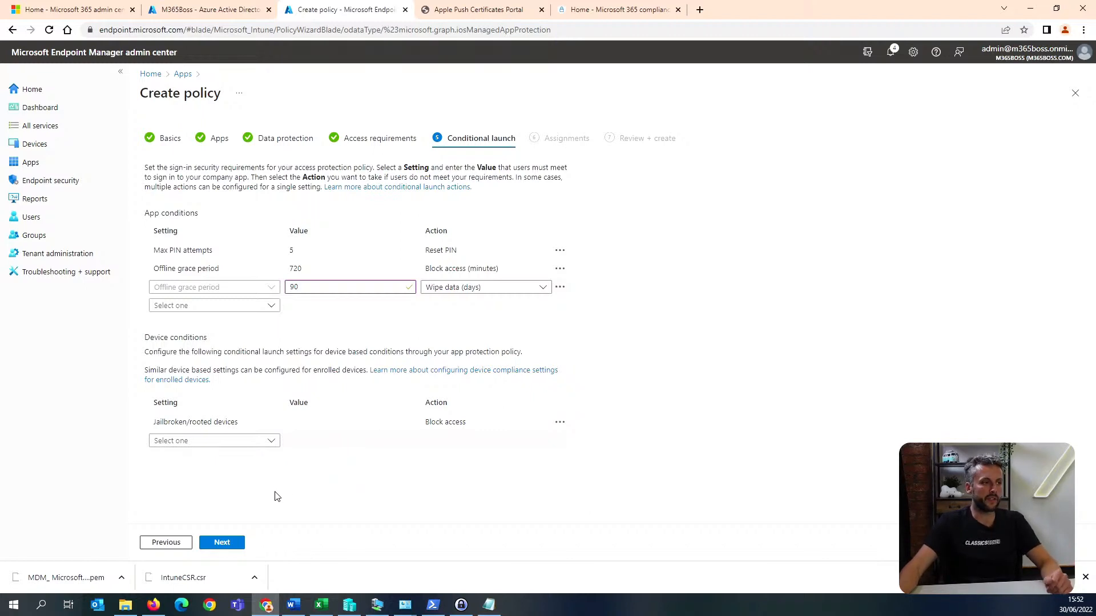
left_click(233, 545)
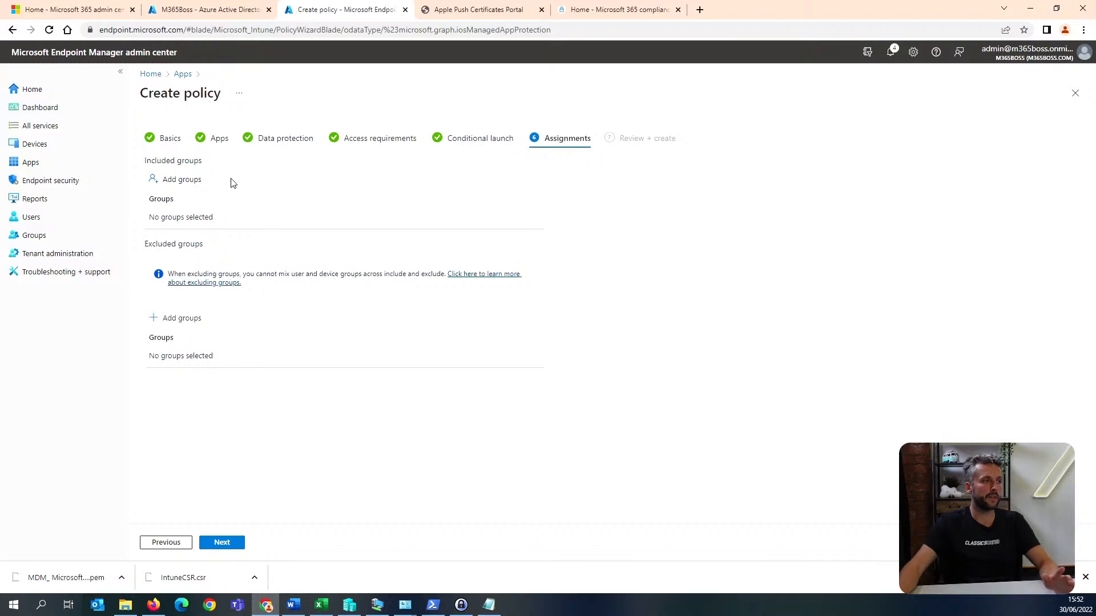
Switch to the Azure Active Directory admin center and start a new security group named mam with the Dynamic User membership type.
left_click(204, 8)
left_click(64, 147)
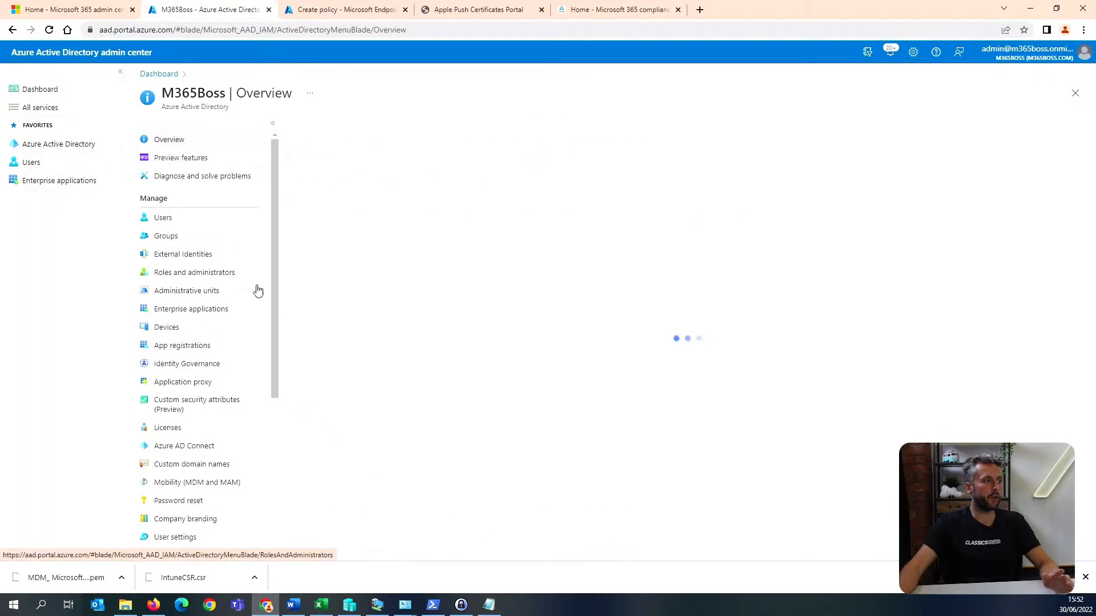
left_click(206, 239)
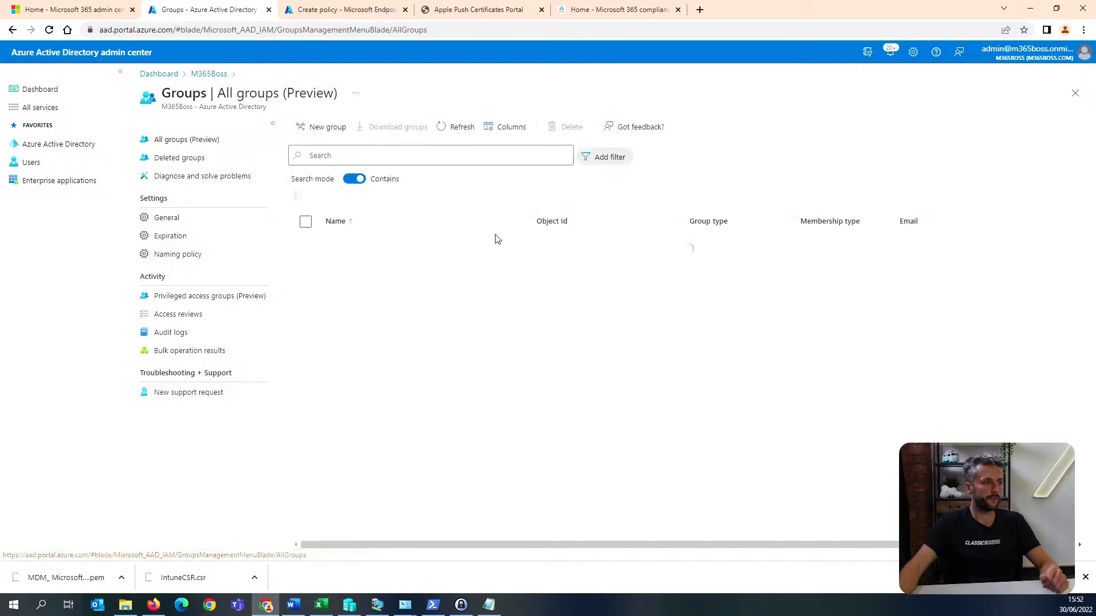
left_click(334, 129)
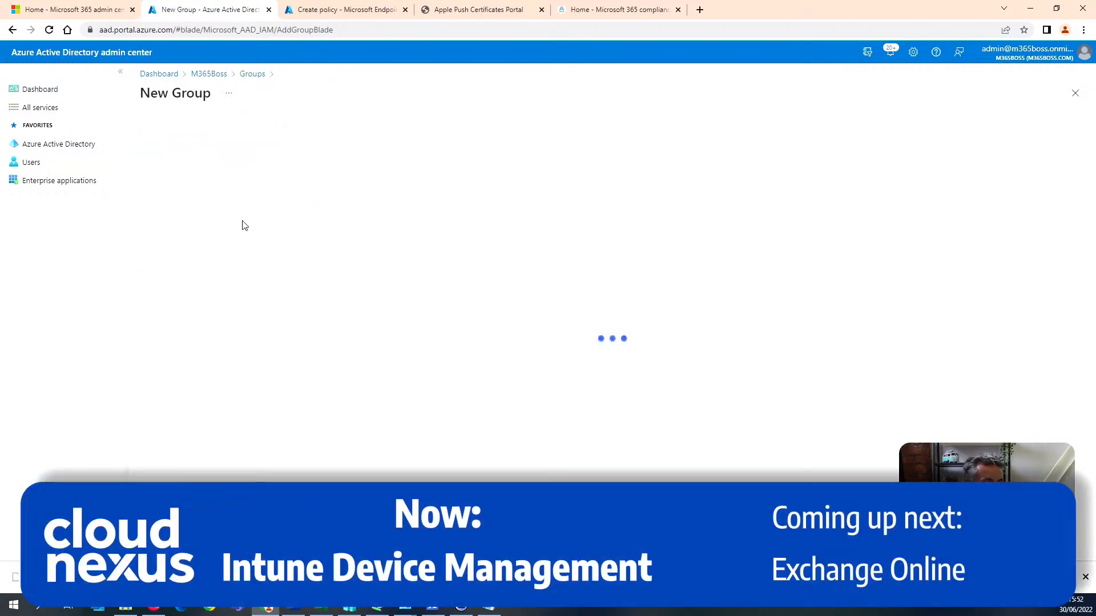
left_click(206, 203)
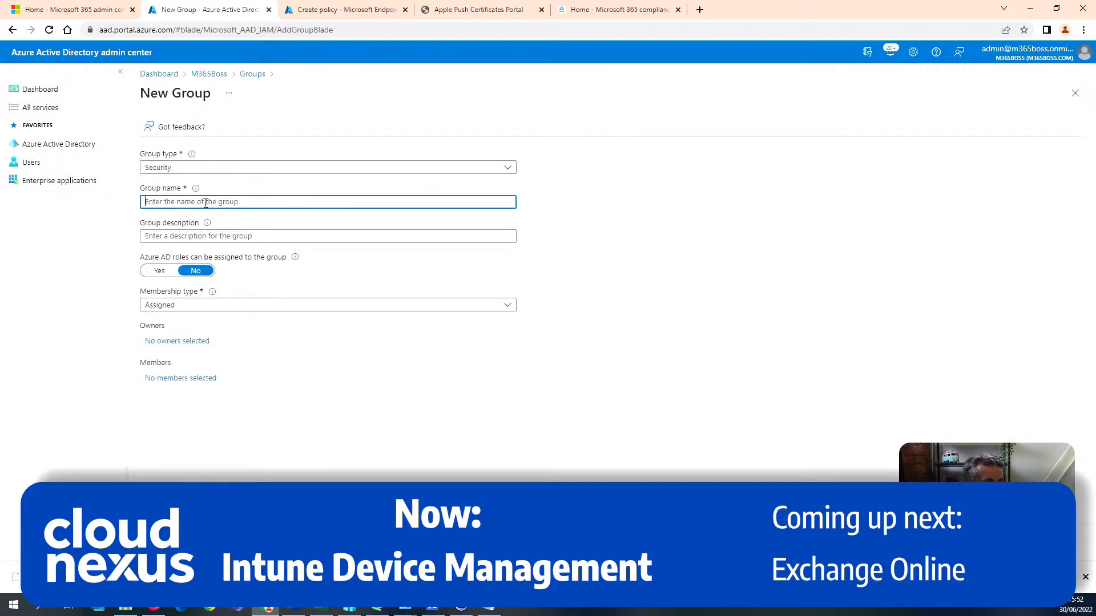
type("mam")
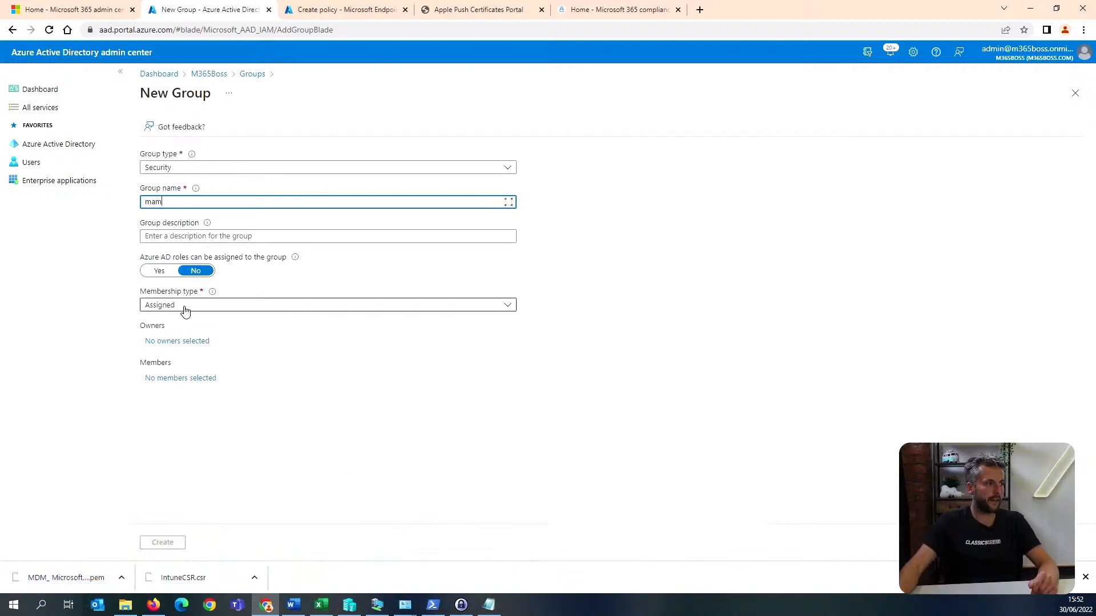
left_click(183, 307)
left_click(194, 343)
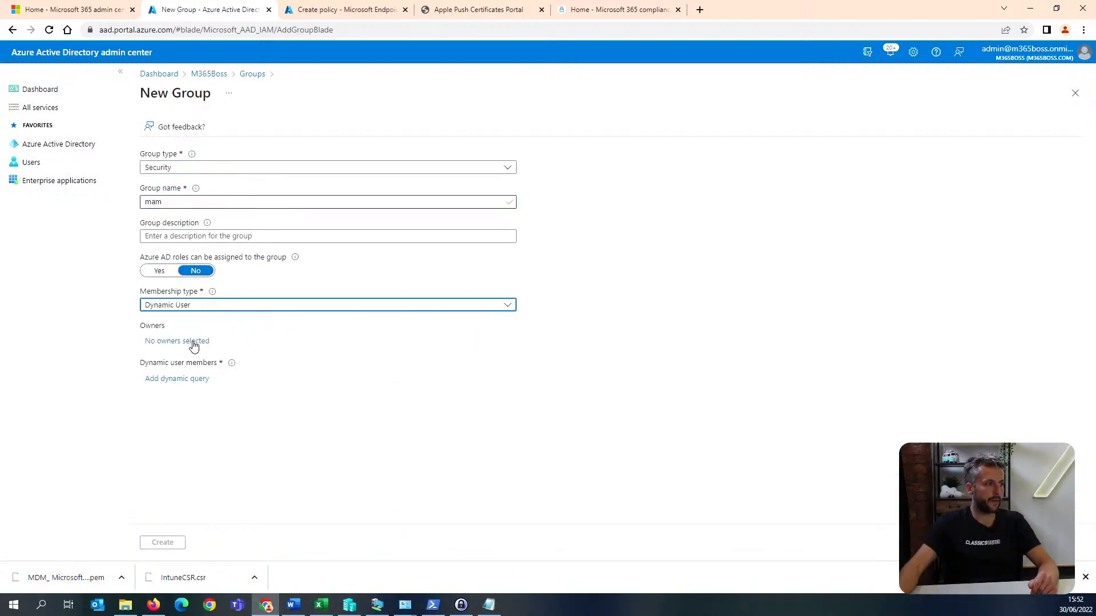
Add and save a dynamic membership rule requiring accountEnabled Equals true, and create the group.
left_click(193, 379)
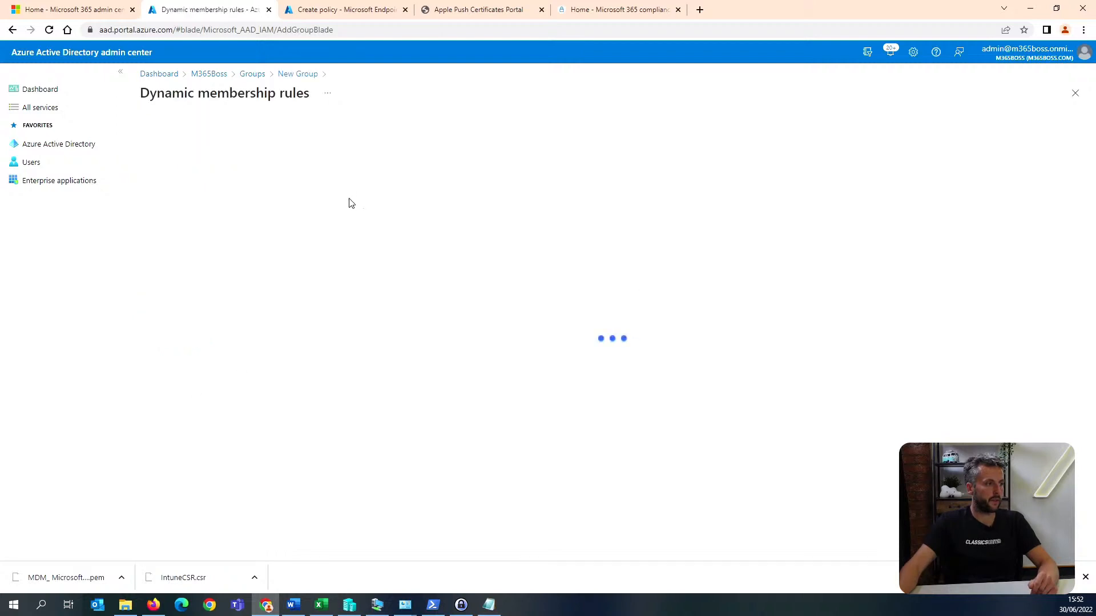
left_click(180, 242)
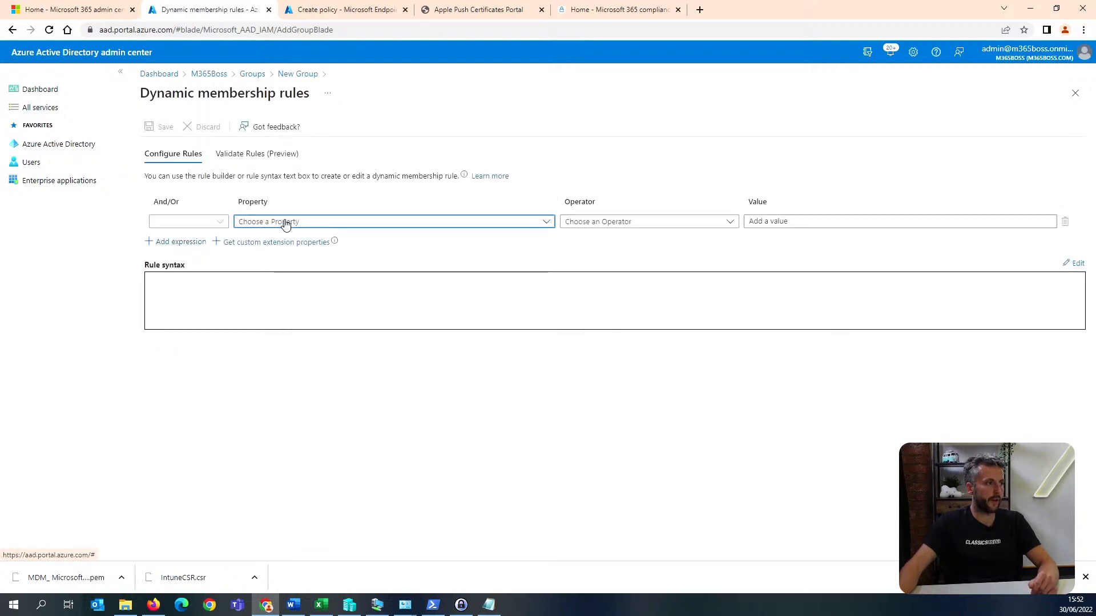
left_click(288, 225)
left_click(292, 261)
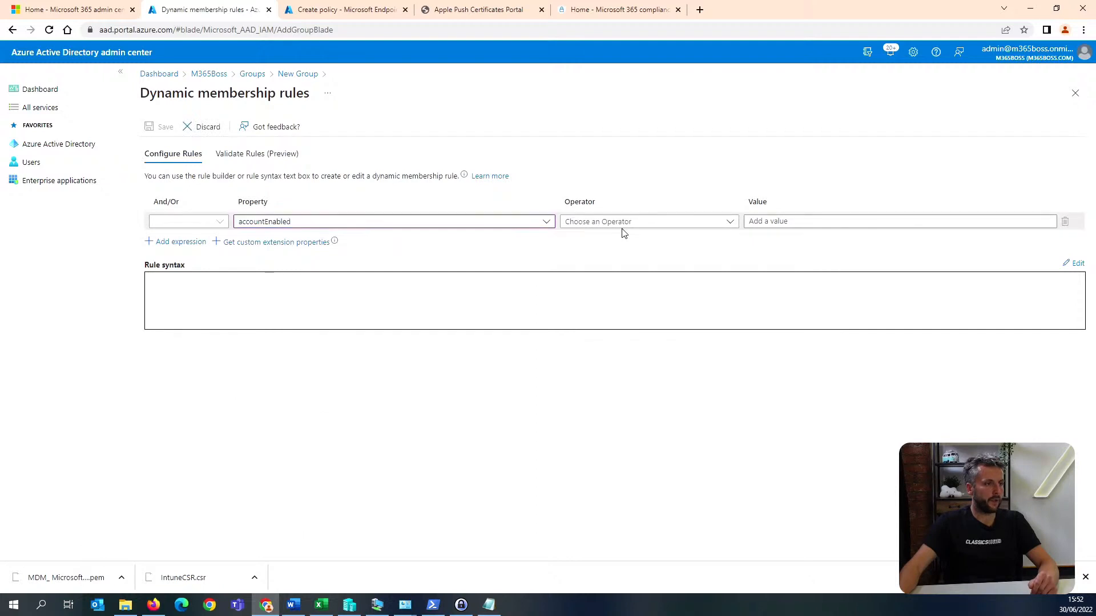
left_click(620, 226)
left_click(593, 334)
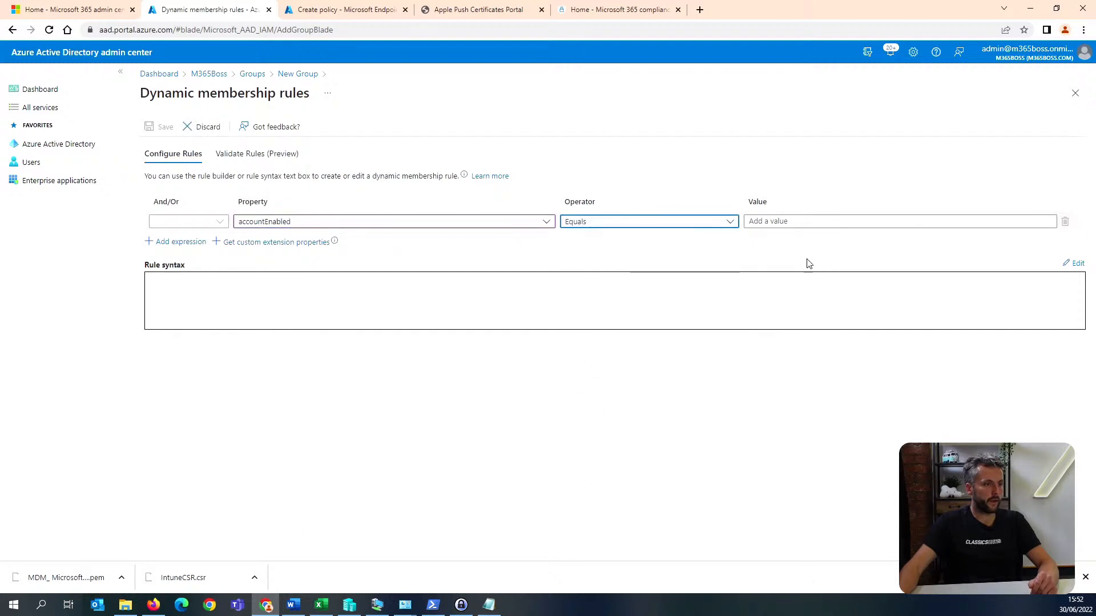
left_click(806, 221)
type("tr")
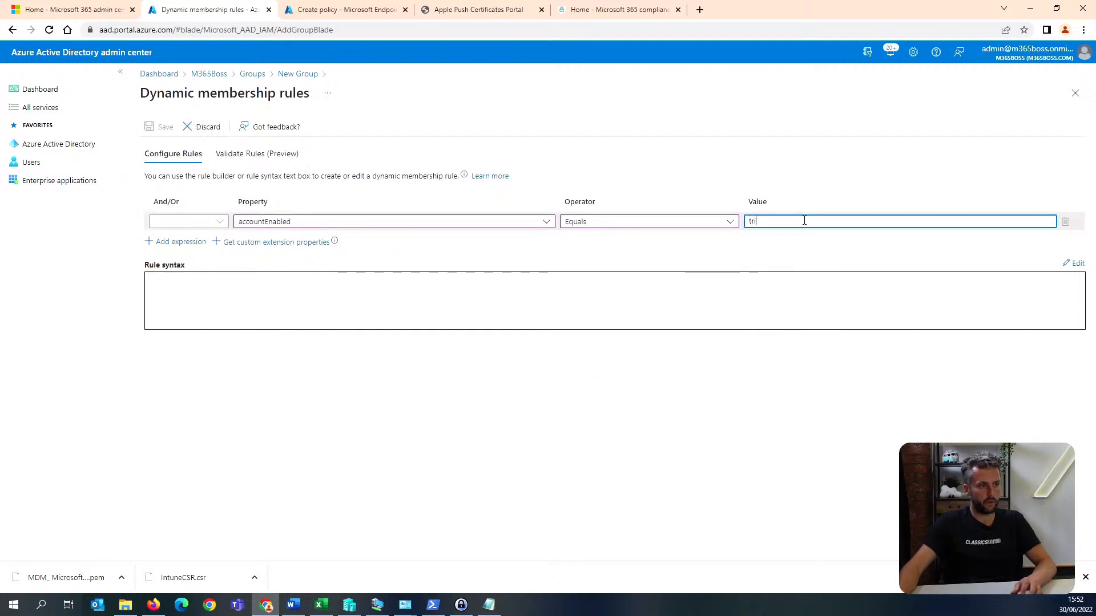
type("ue")
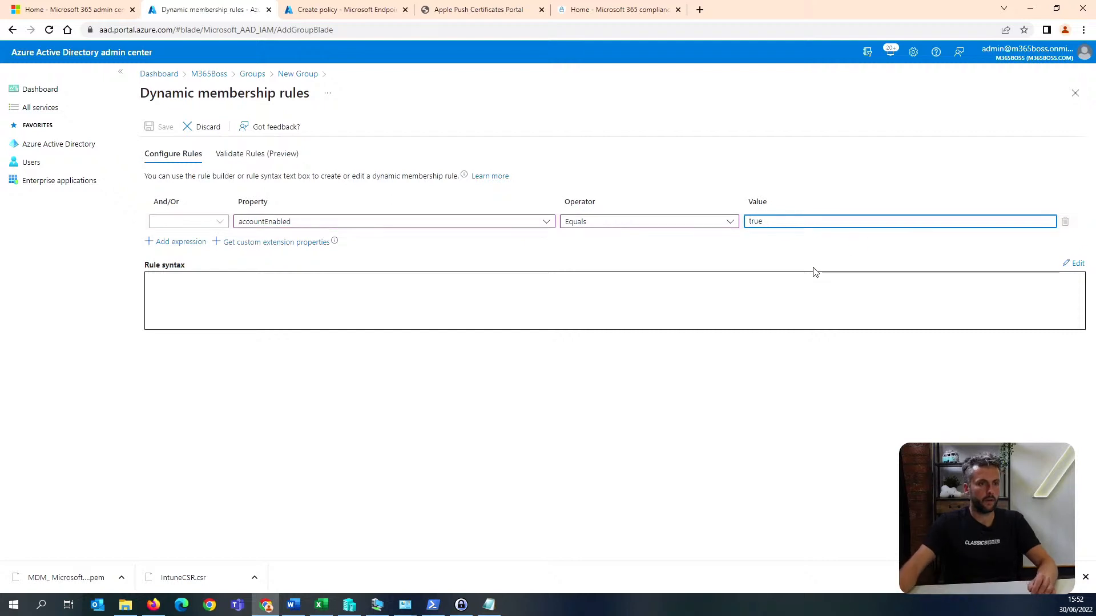
left_click(721, 270)
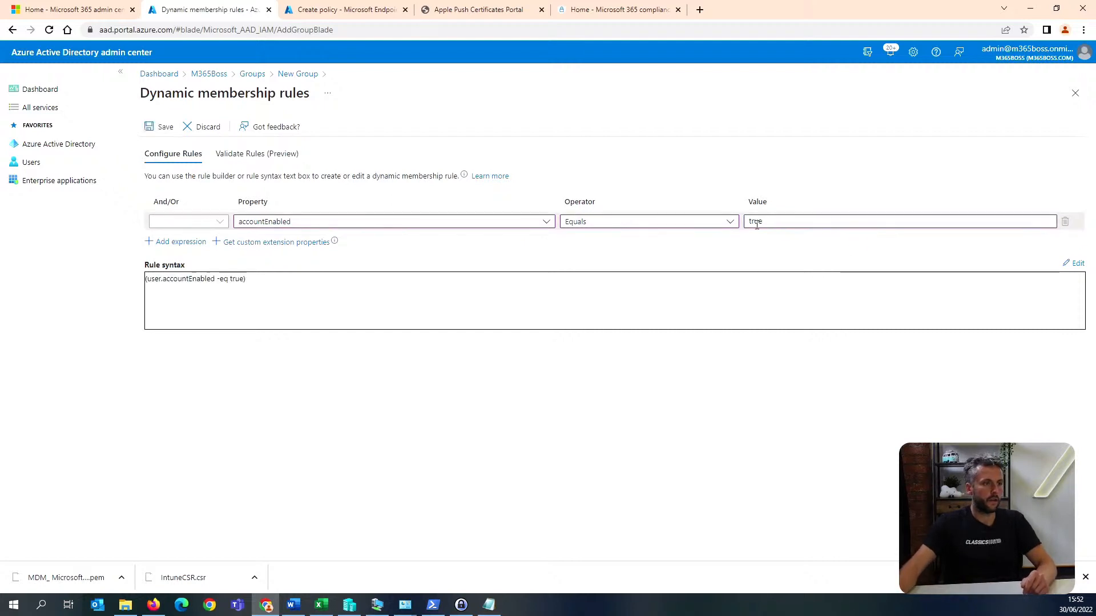
left_click(161, 127)
left_click(171, 542)
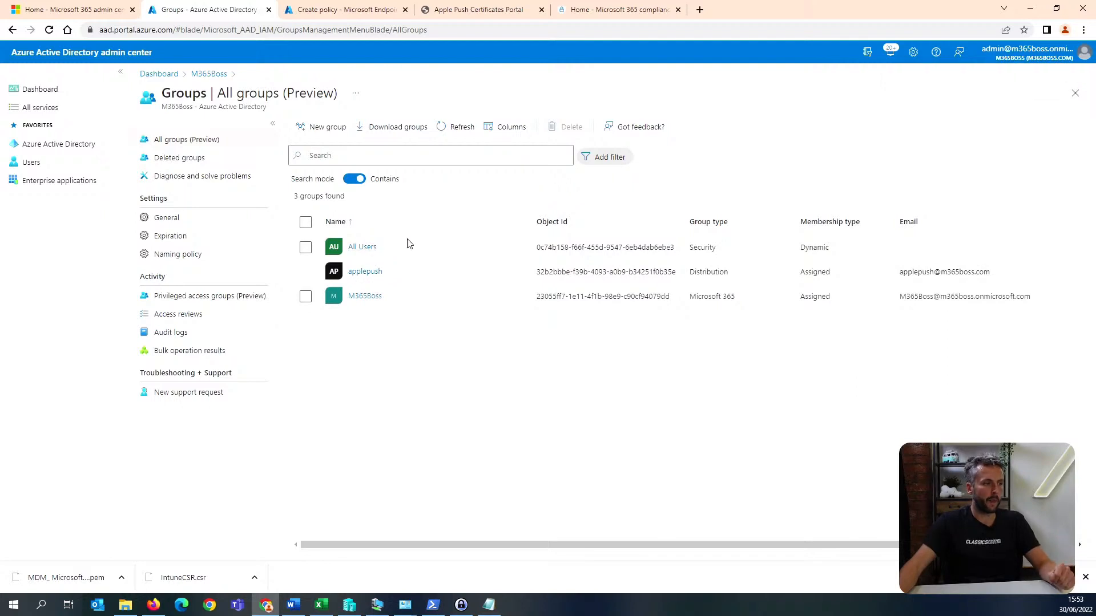
Switch back to the Microsoft Endpoint Manager admin center, include only the mam group in the policy's assignments and create the policy.
left_click(337, 9)
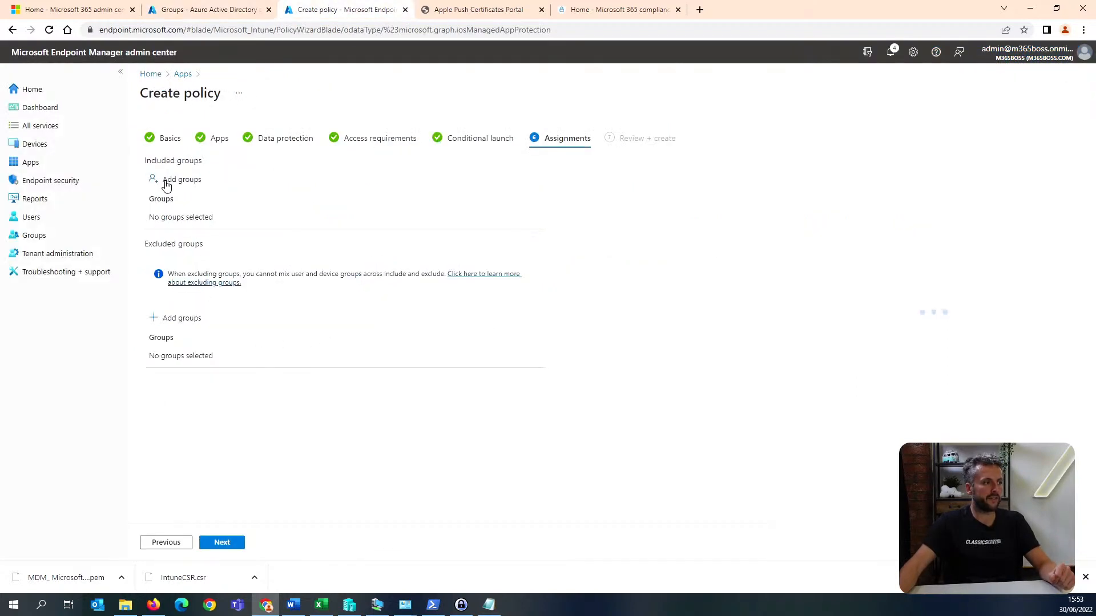
left_click(167, 186)
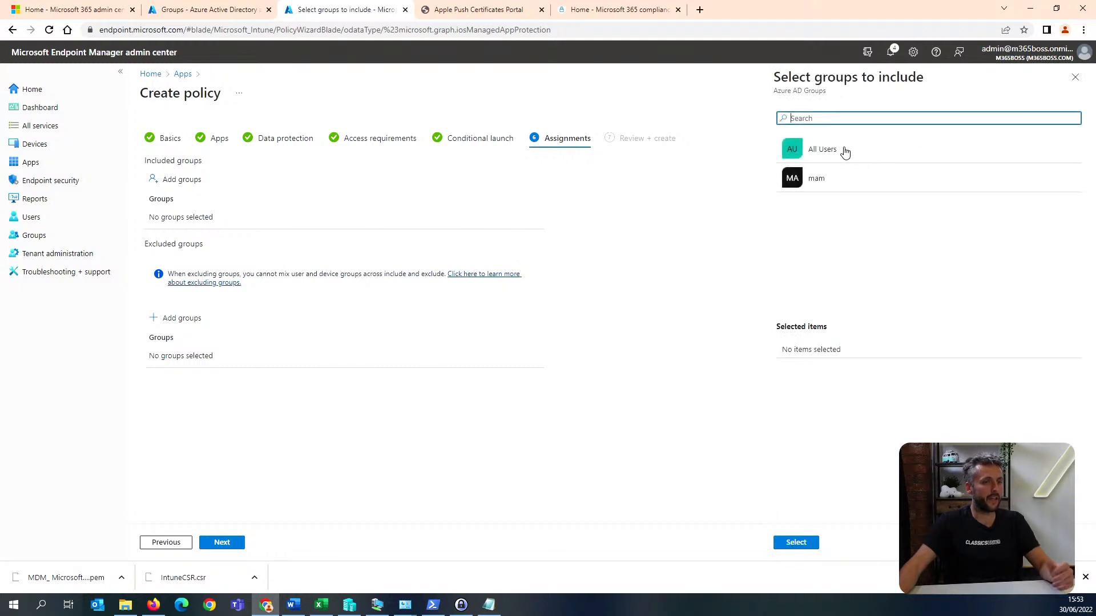
left_click(842, 151)
left_click(882, 204)
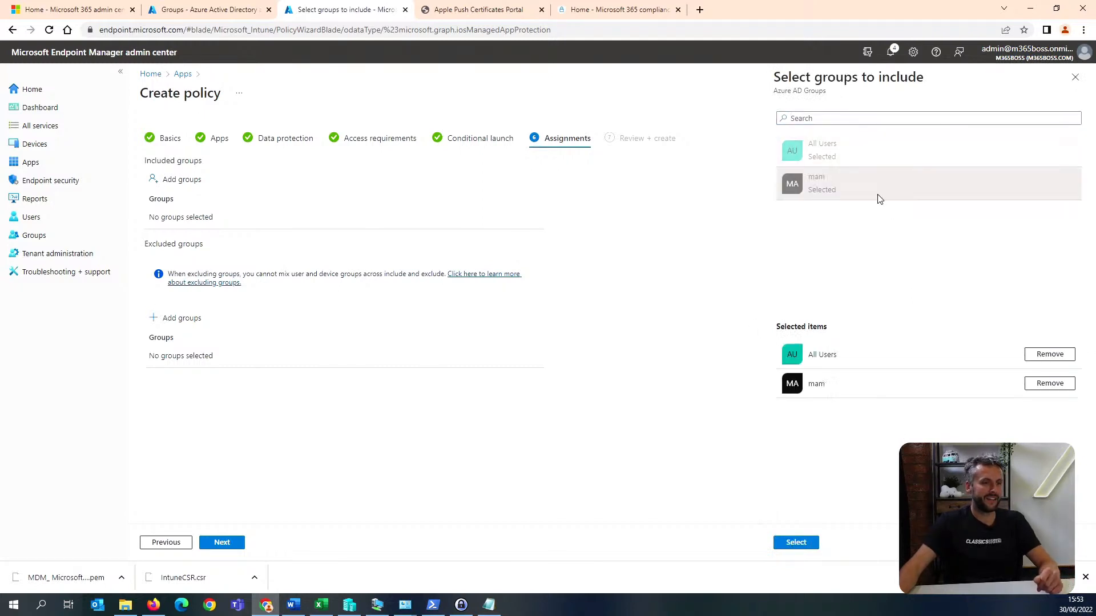
left_click(1053, 354)
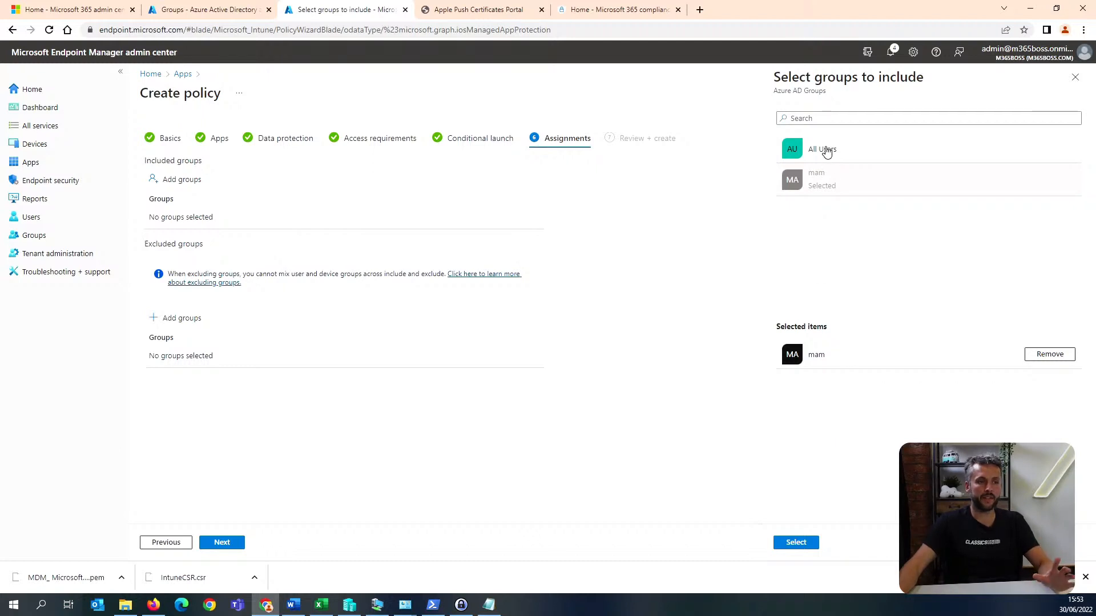
left_click(806, 545)
left_click(225, 543)
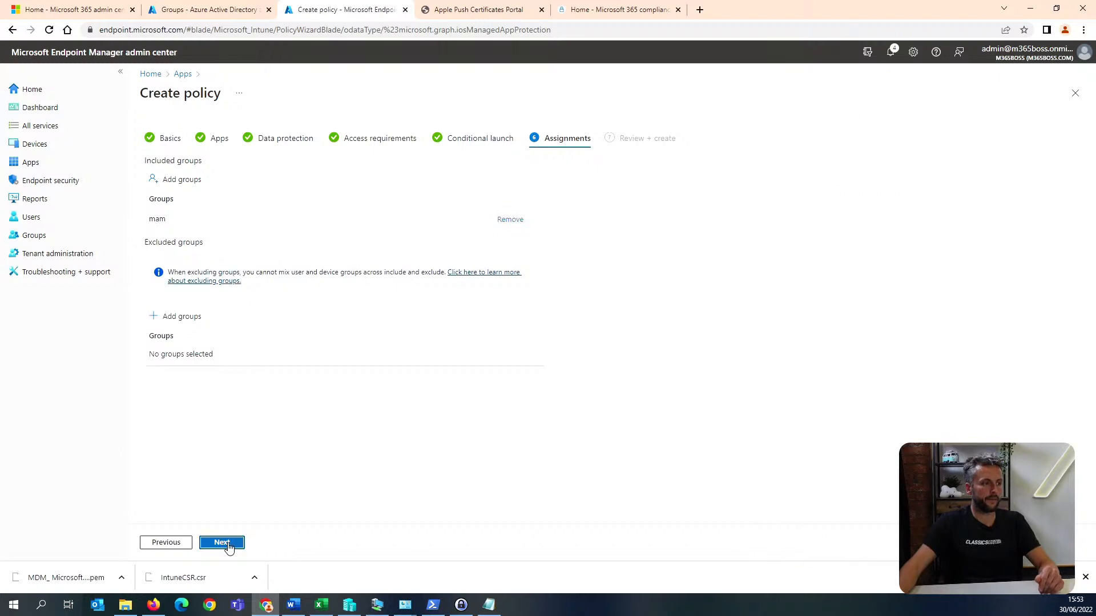
left_click(231, 544)
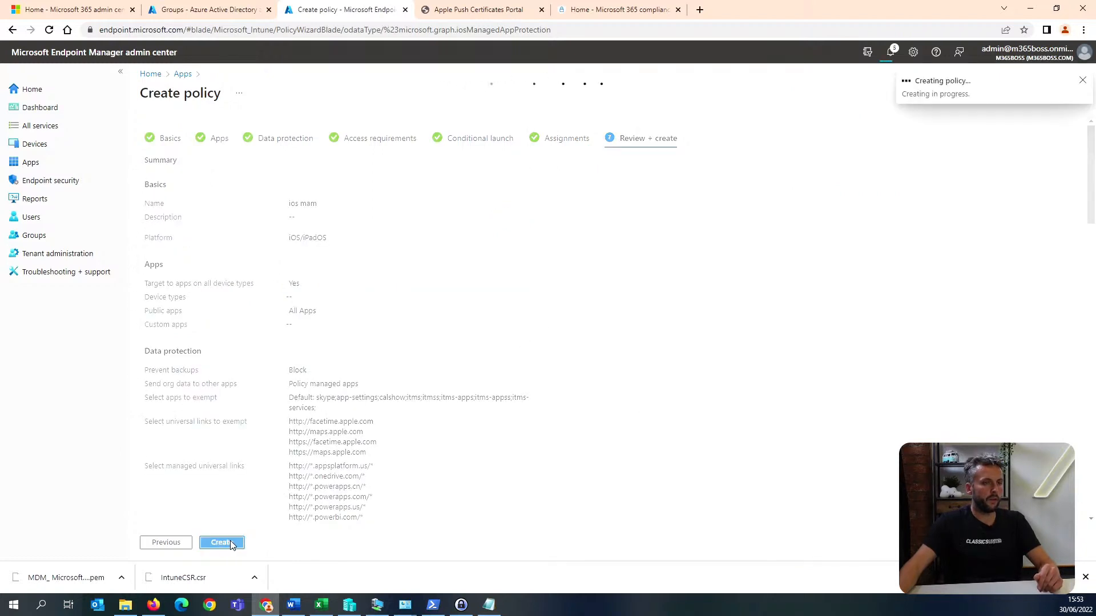
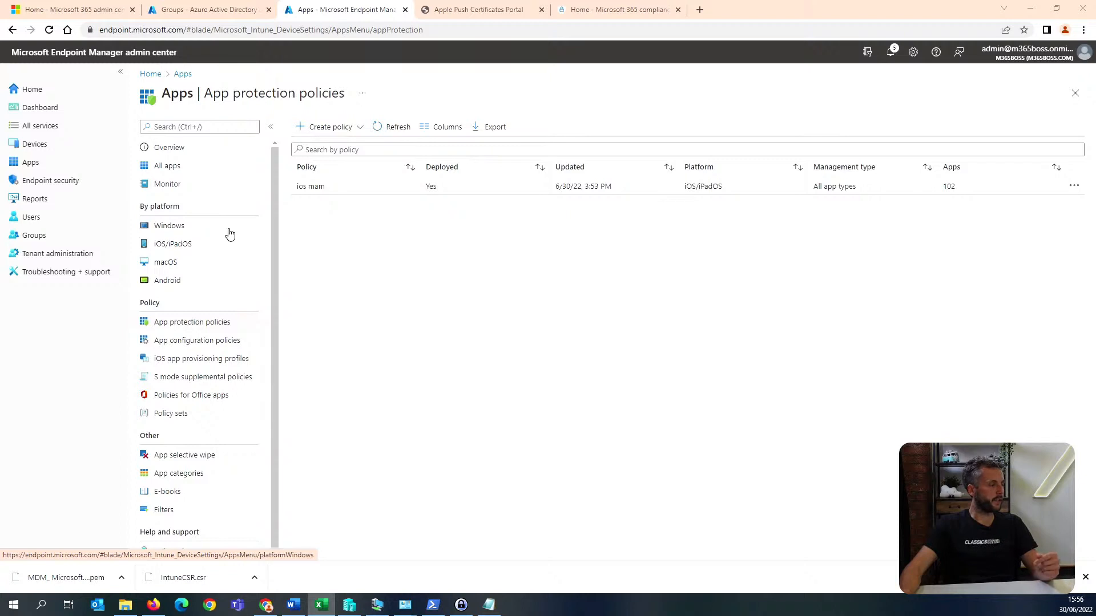
Examine the app types available for adding an iOS/iPadOS app and leave the selection without adding one.
left_click(223, 248)
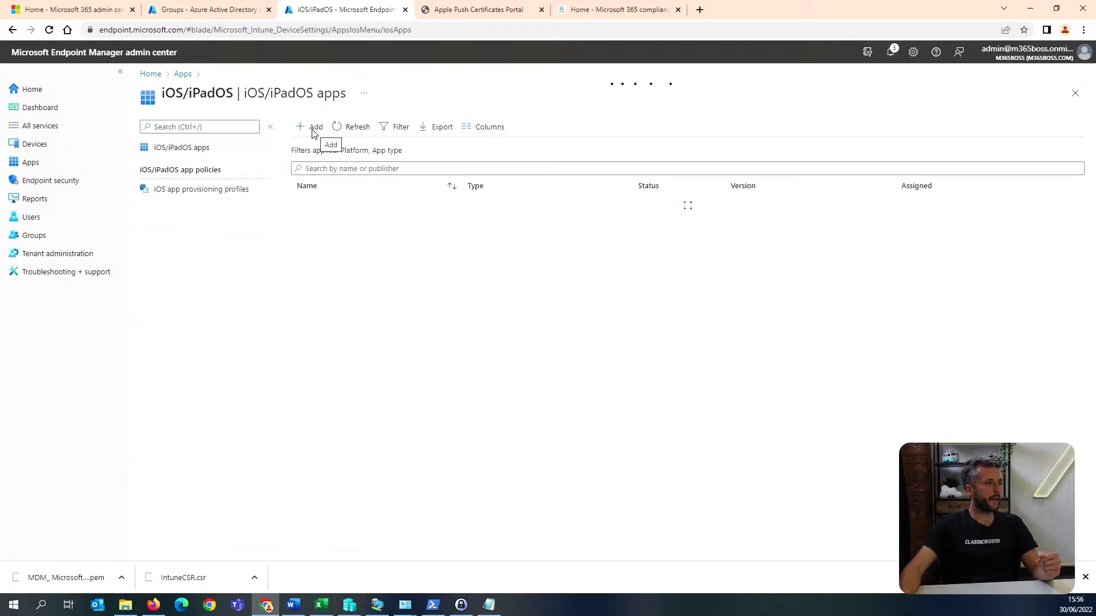
left_click(312, 133)
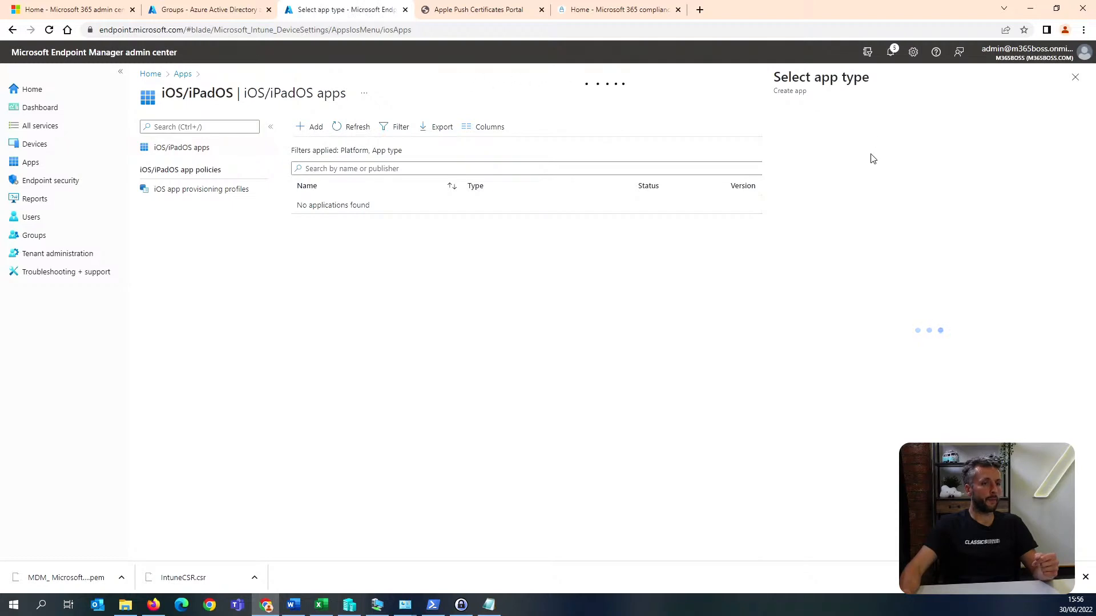
left_click(862, 131)
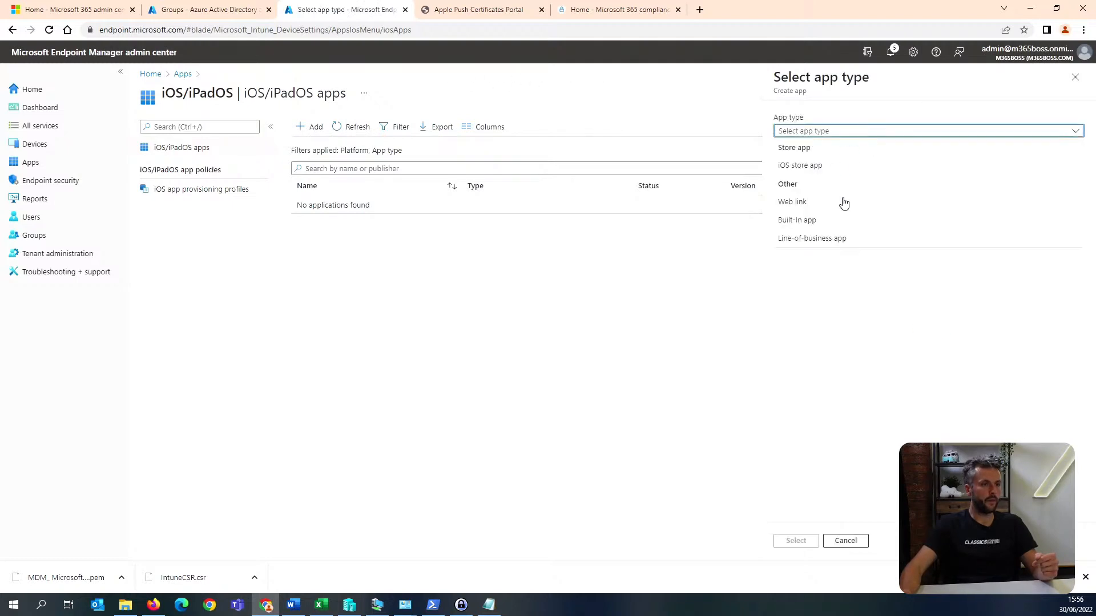
left_click(1074, 77)
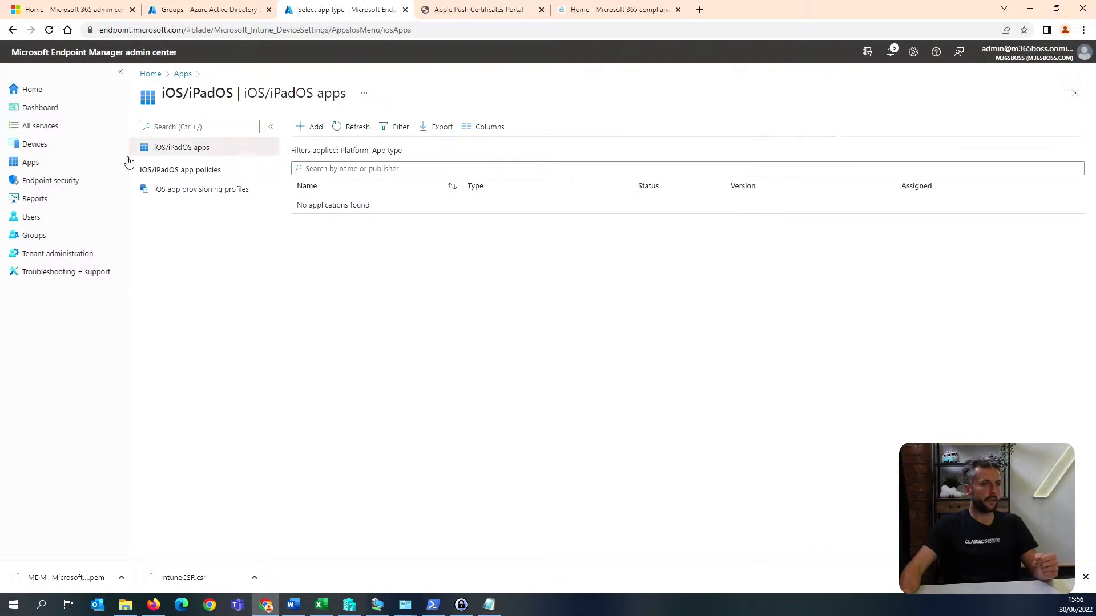
Start a new device configuration profile for iOS/iPadOS using the Email template.
left_click(66, 146)
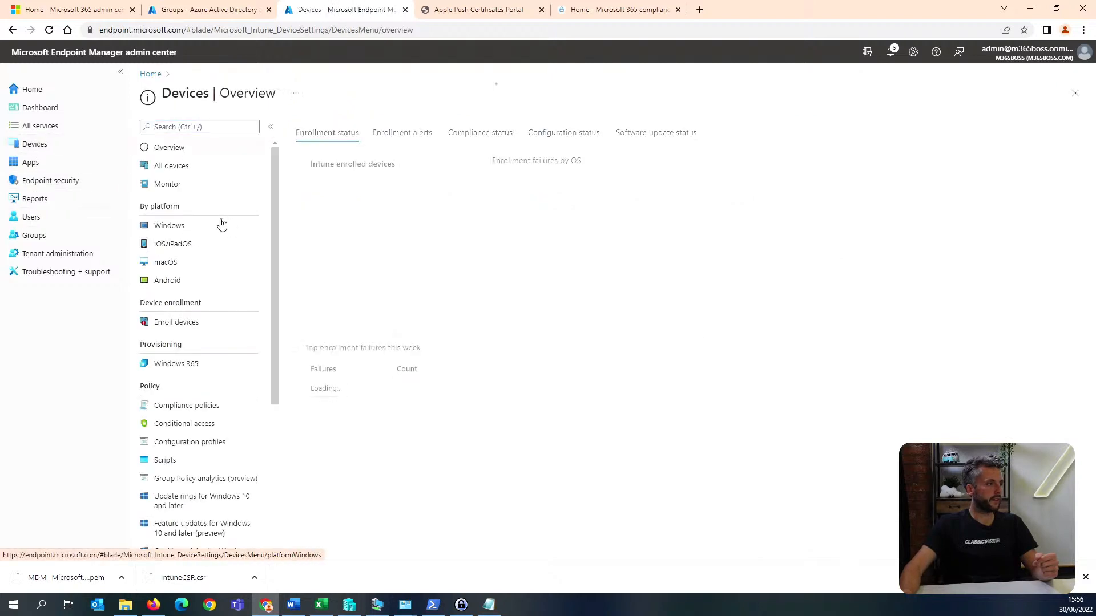
left_click(217, 442)
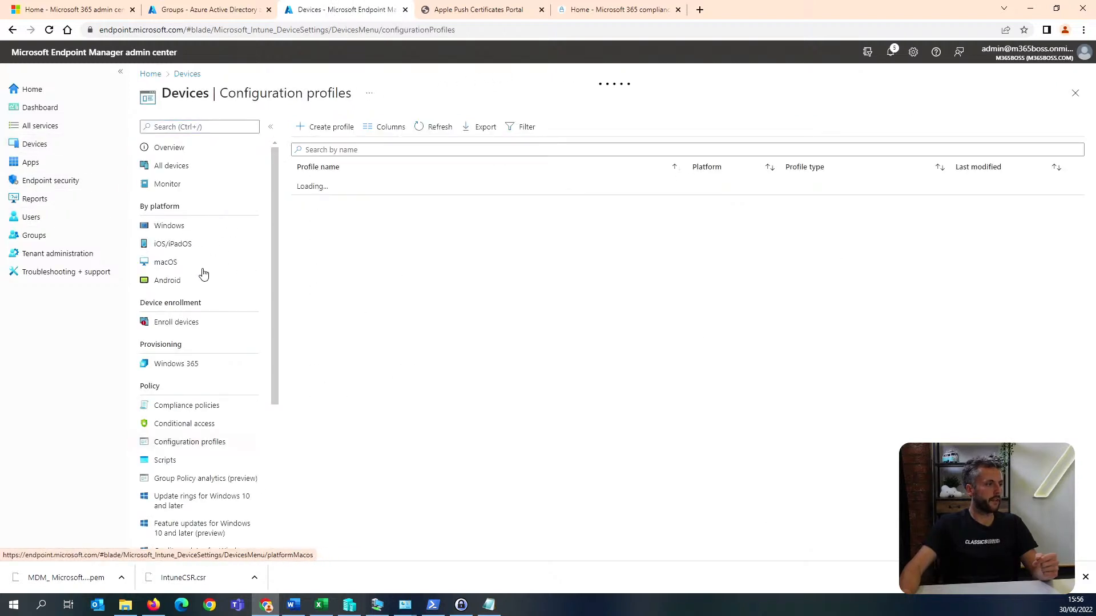
left_click(328, 127)
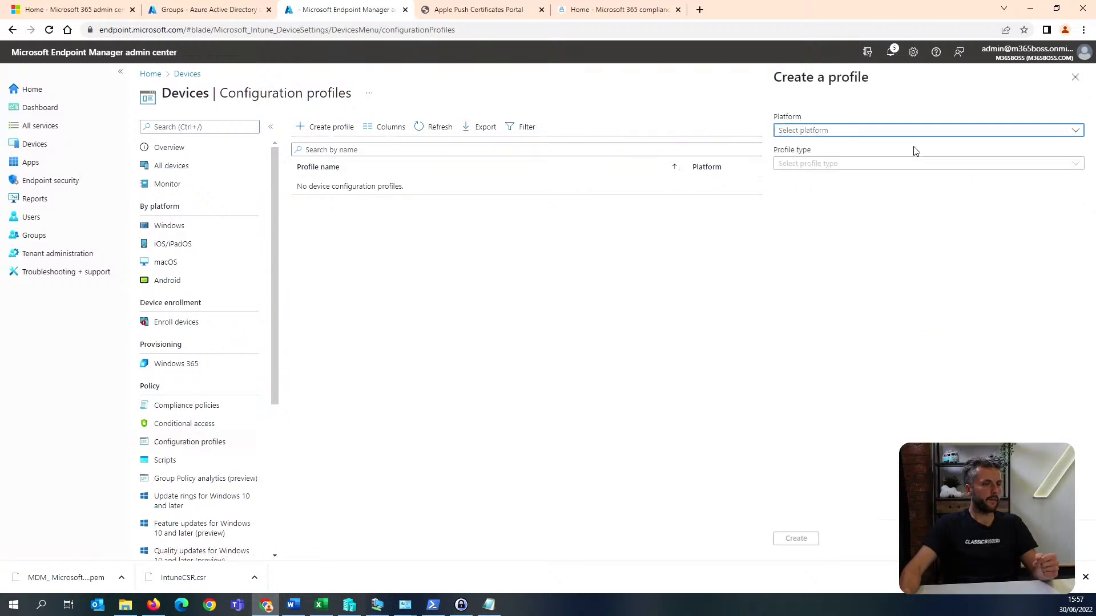
left_click(877, 130)
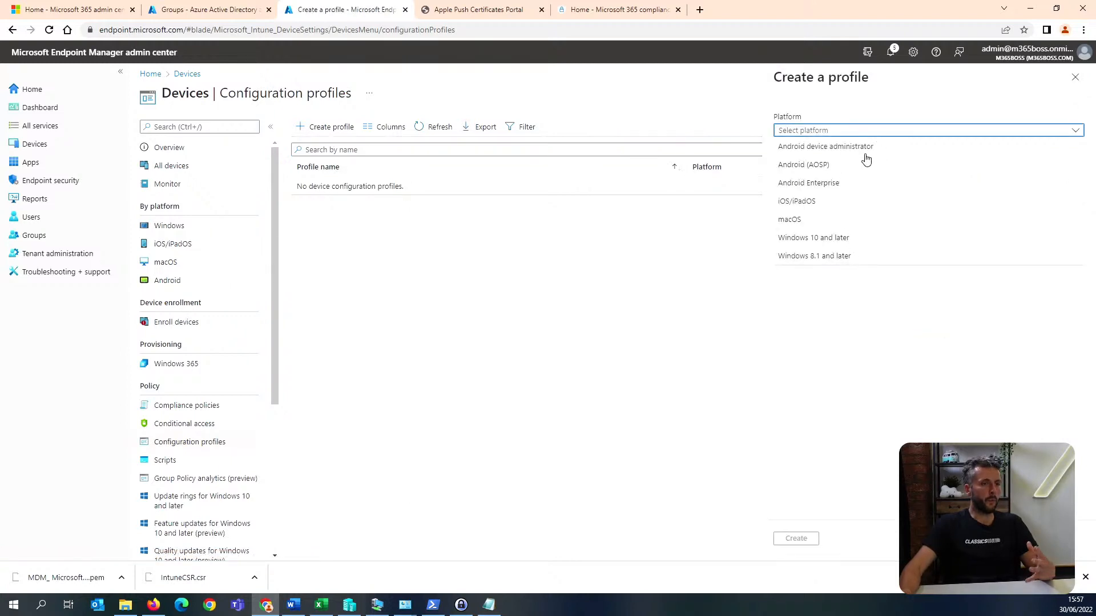
left_click(850, 202)
left_click(856, 166)
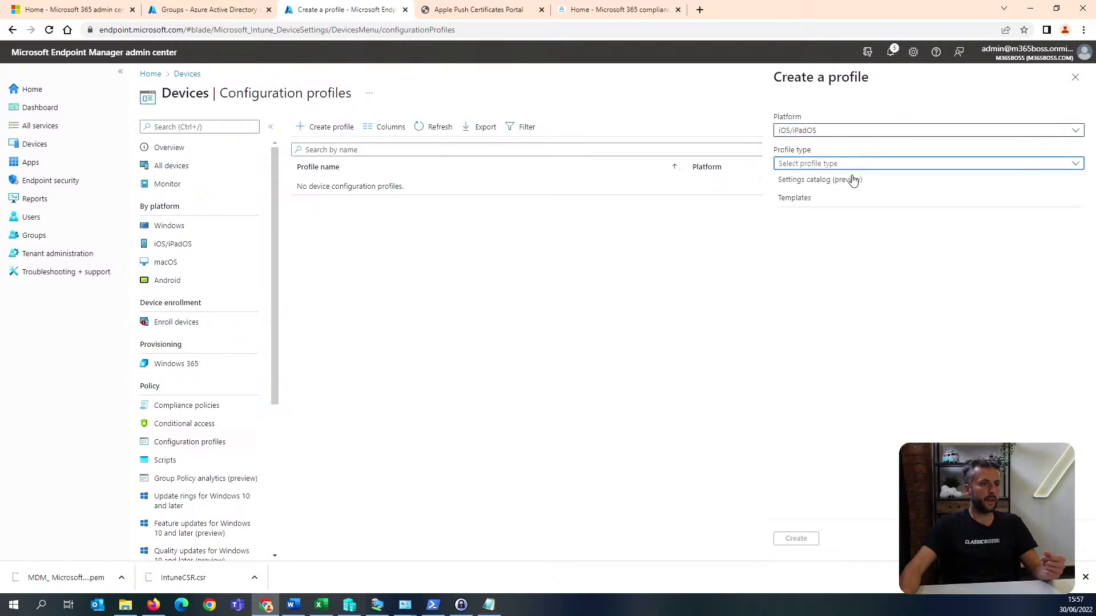
left_click(849, 200)
left_click(822, 335)
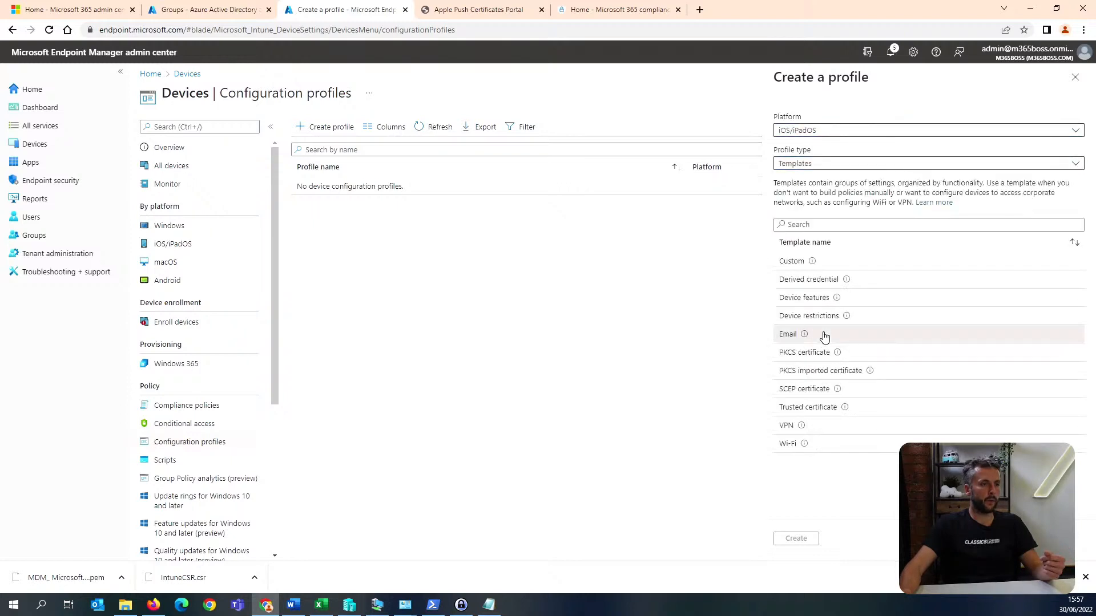
left_click(799, 538)
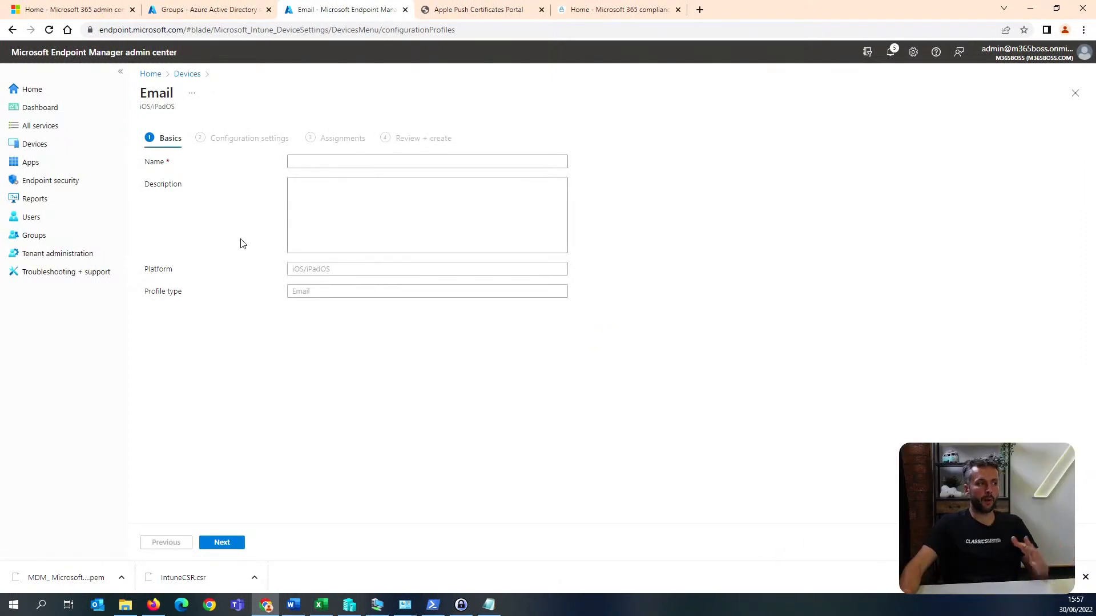
Name the email profile test and review its Exchange ActiveSync configuration settings.
left_click(336, 165)
type("test")
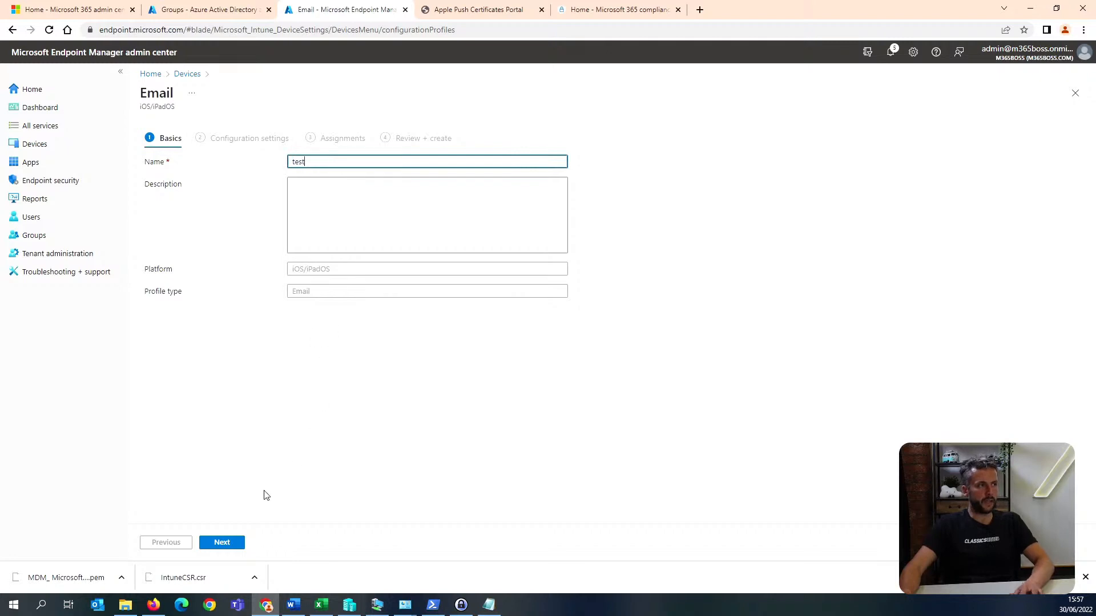
left_click(222, 542)
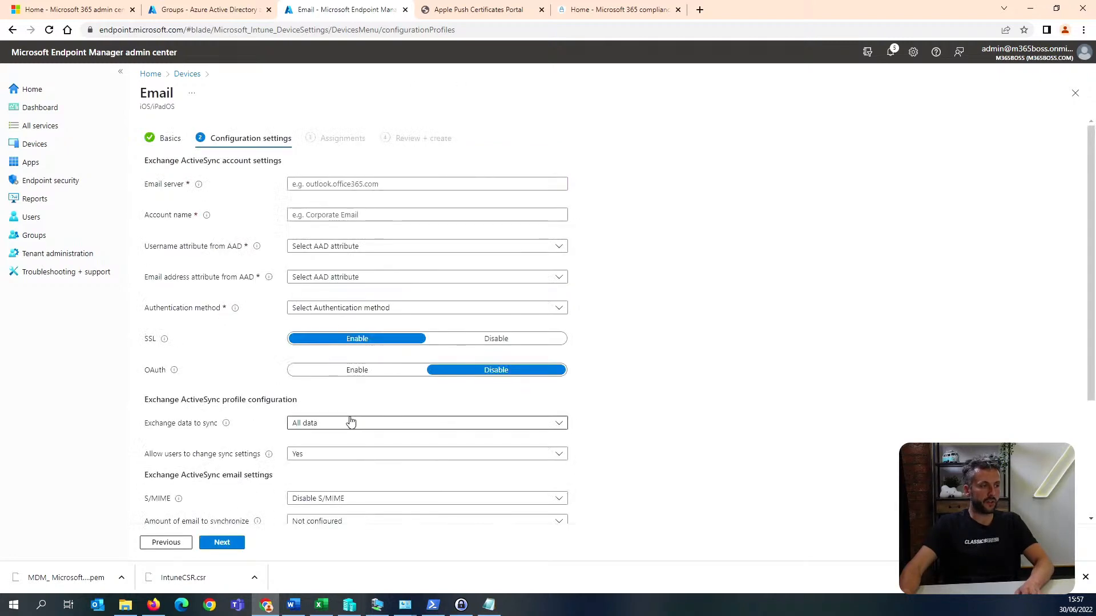
scroll(350, 421, "down", 2)
scroll(350, 421, "up", 2)
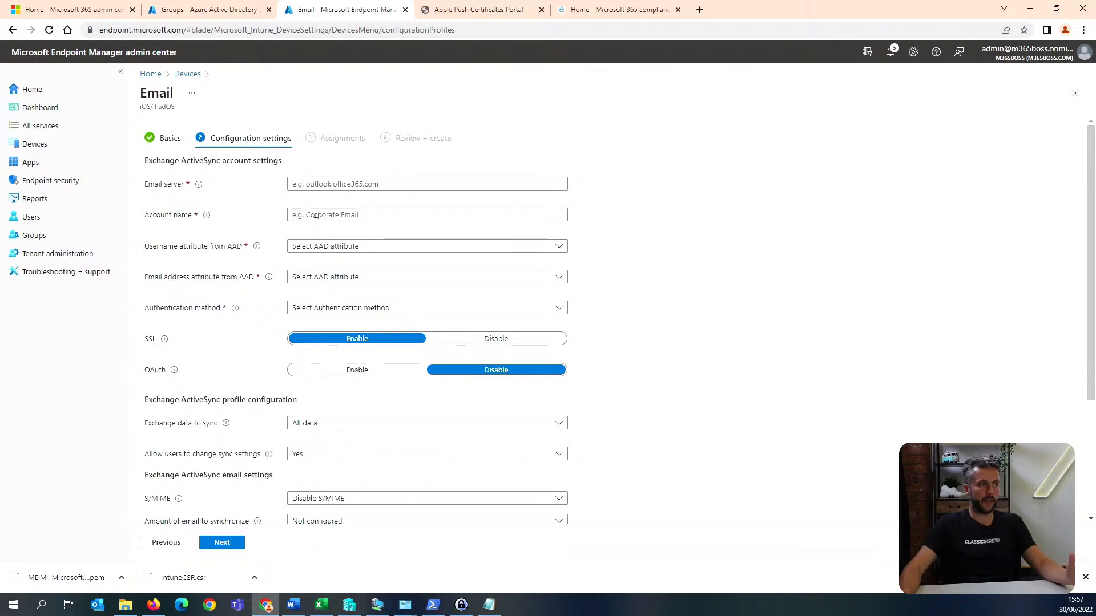
left_click(335, 216)
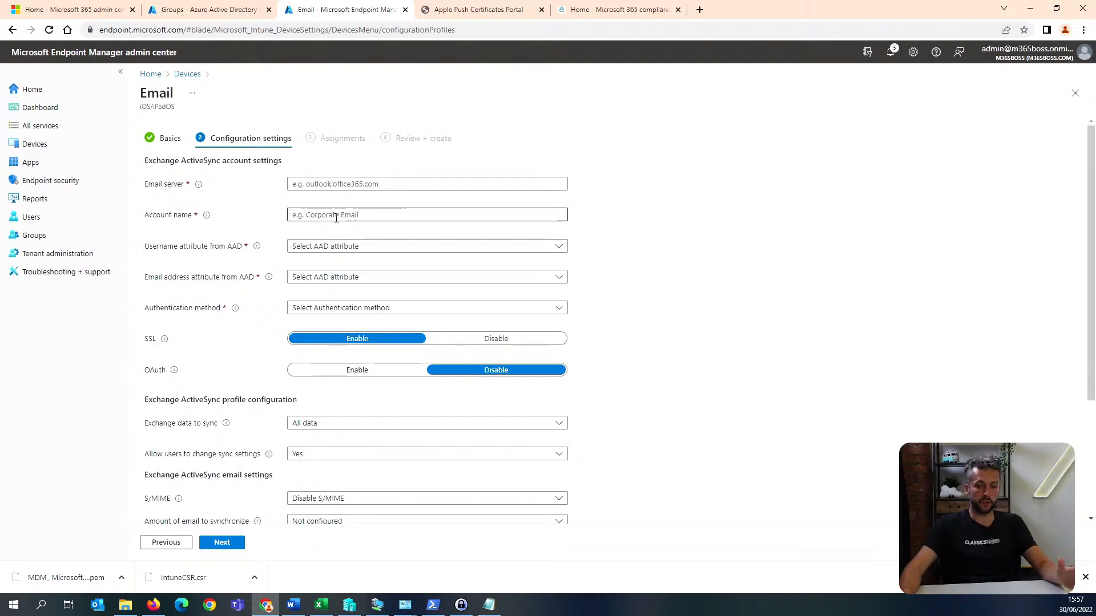
scroll(340, 259, "down", 3)
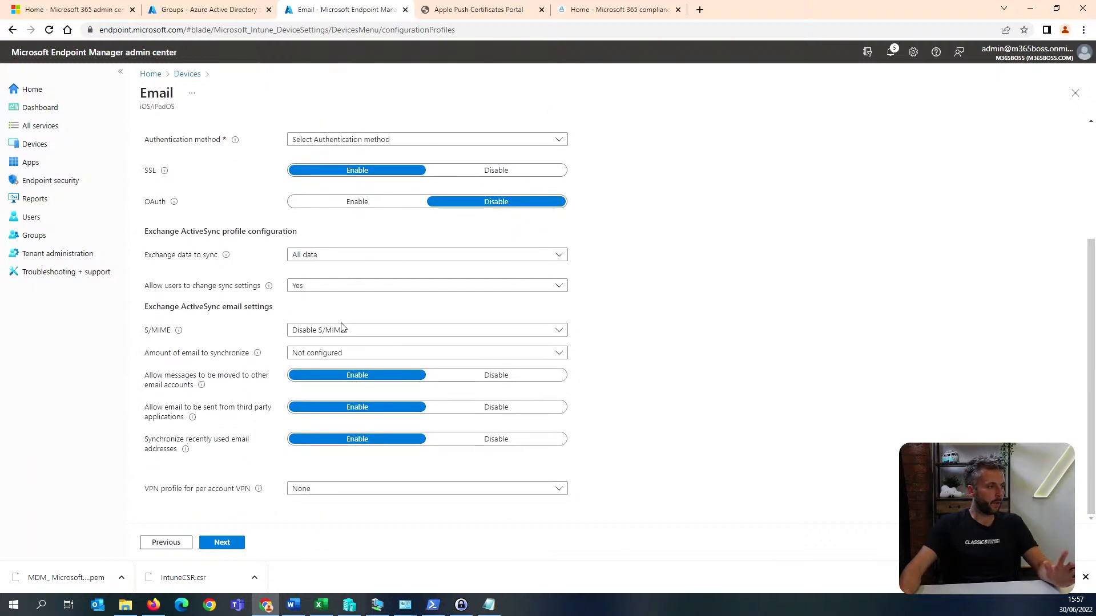
scroll(340, 326, "up", 2)
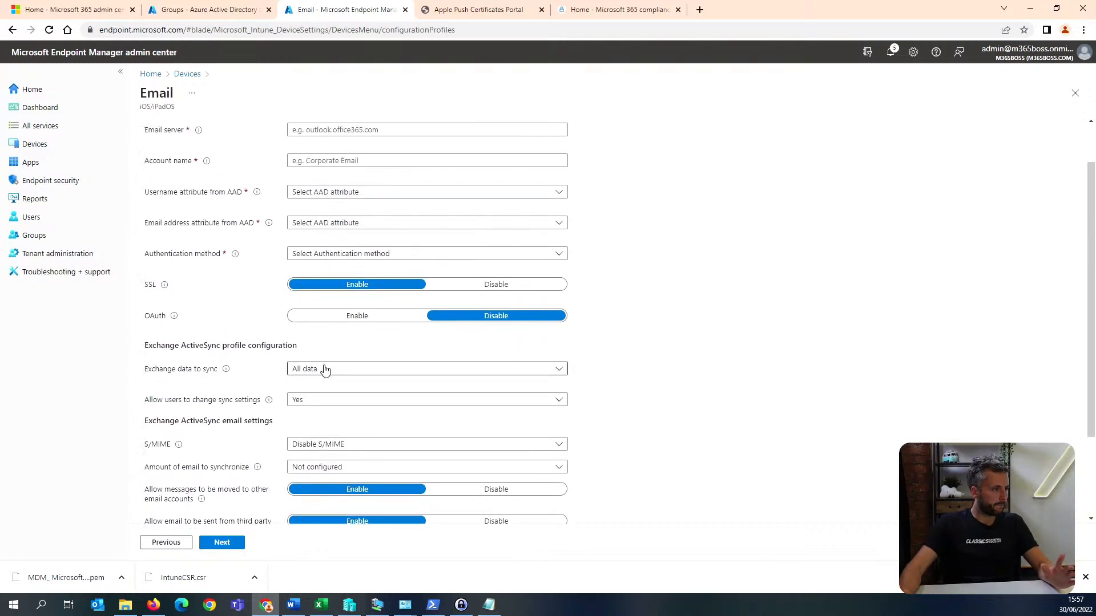
Set the Exchange data to sync to Calendar only and choose an option for allowing users to change sync settings.
left_click(329, 370)
left_click(352, 425)
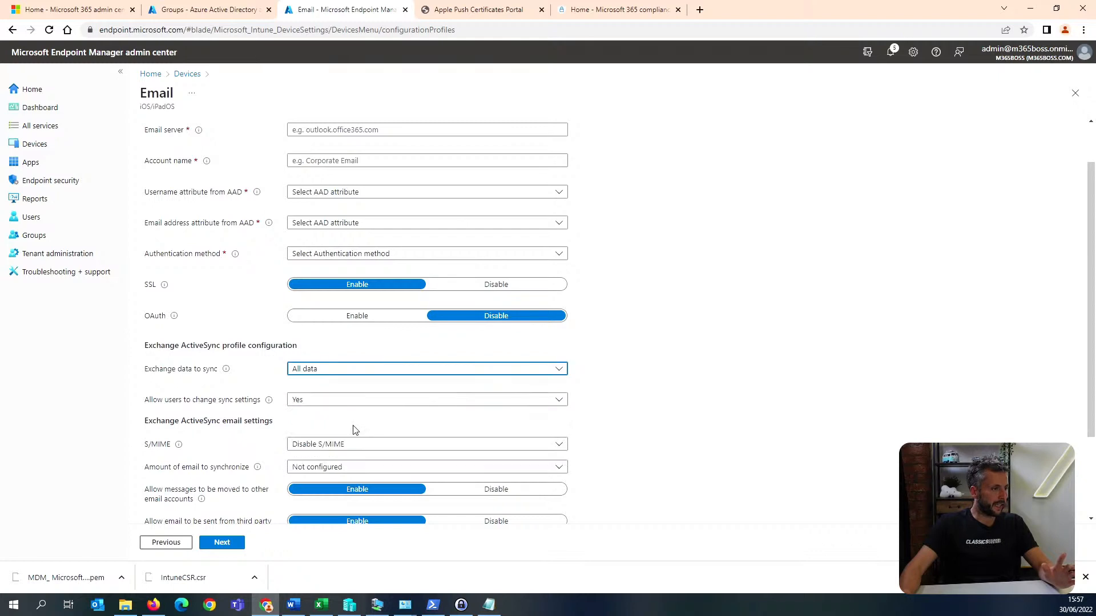
scroll(334, 447, "down", 1)
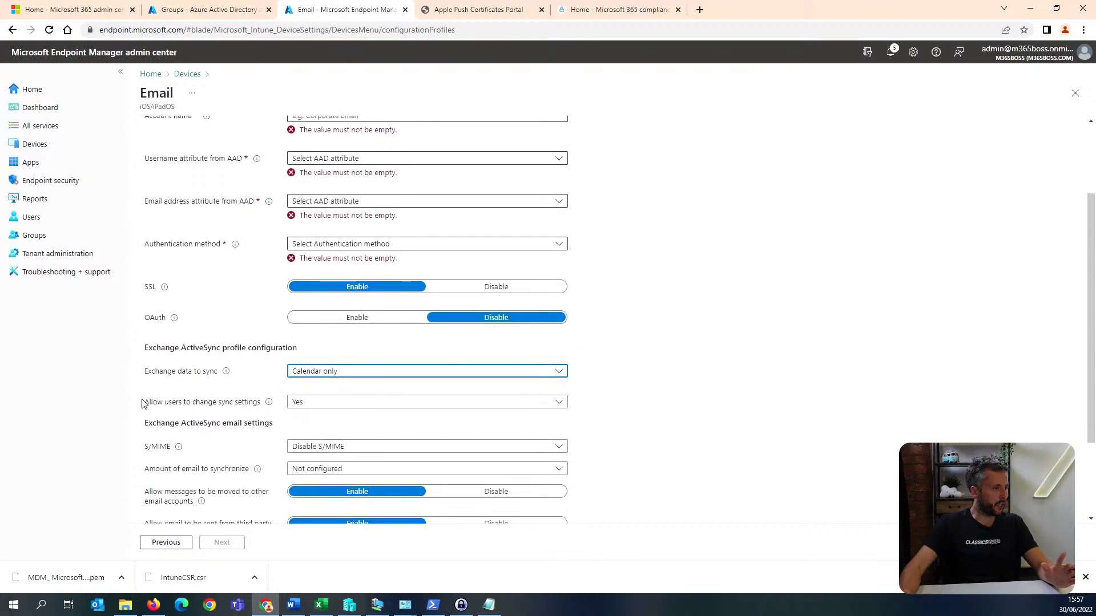
left_click(311, 403)
left_click(319, 440)
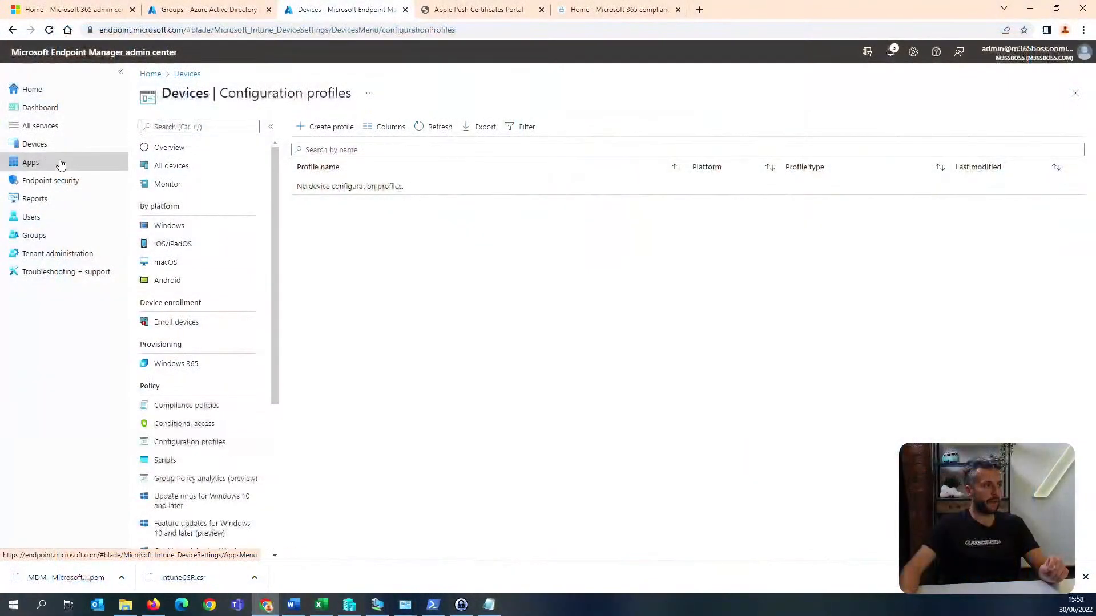
Start a new app configuration policy for managed apps.
left_click(93, 163)
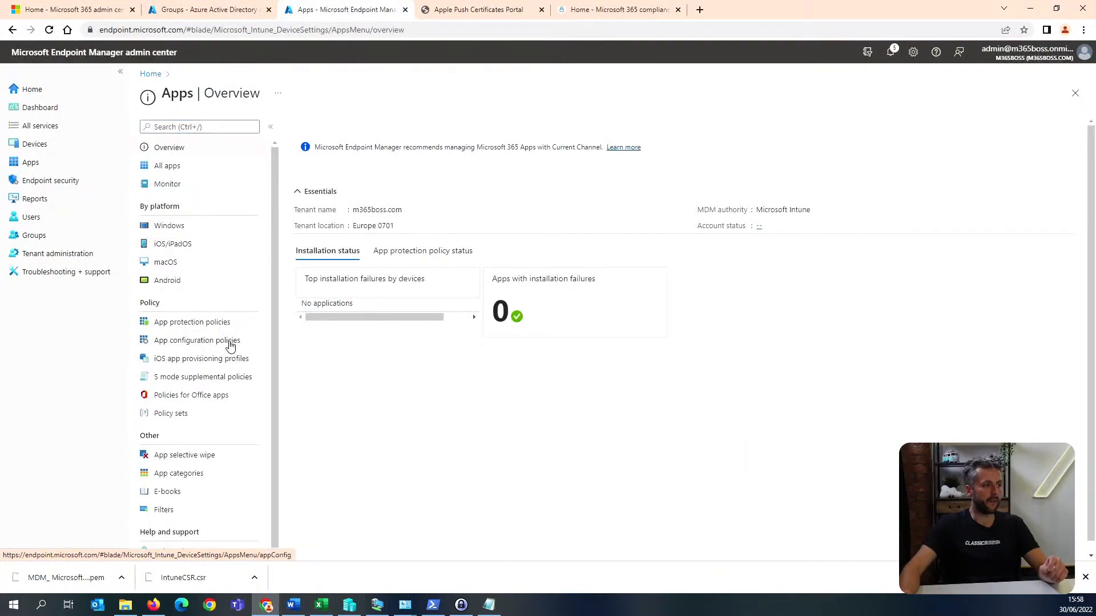
left_click(230, 342)
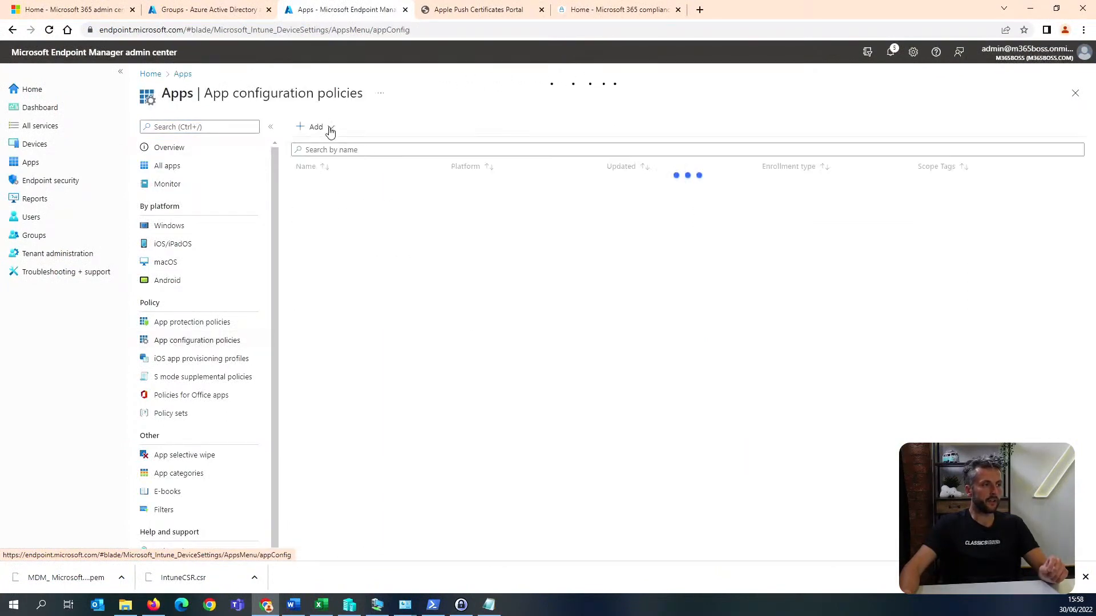
left_click(330, 130)
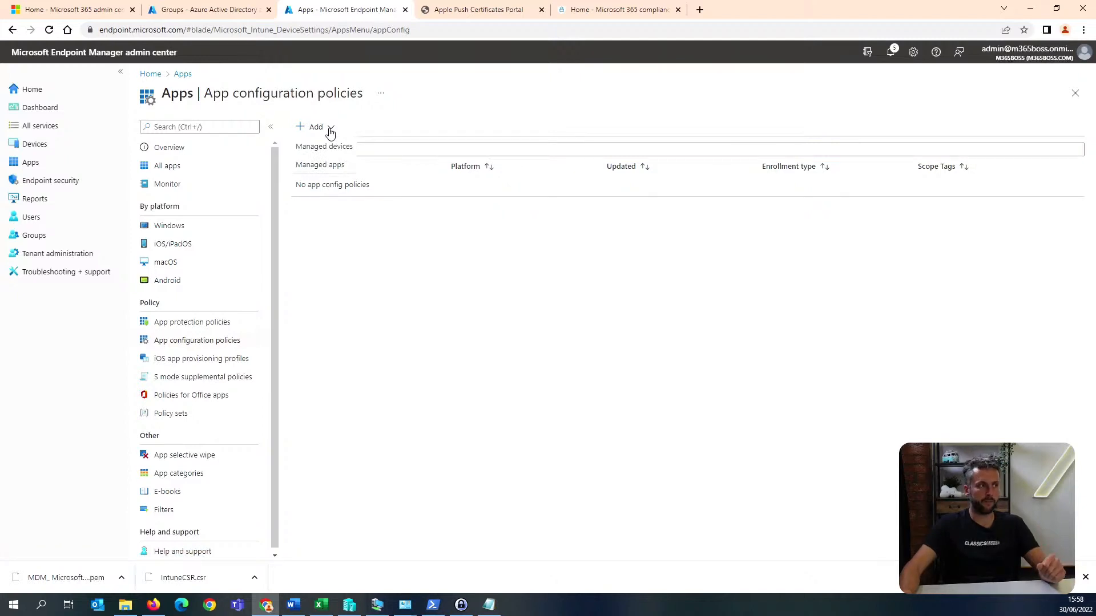
left_click(341, 167)
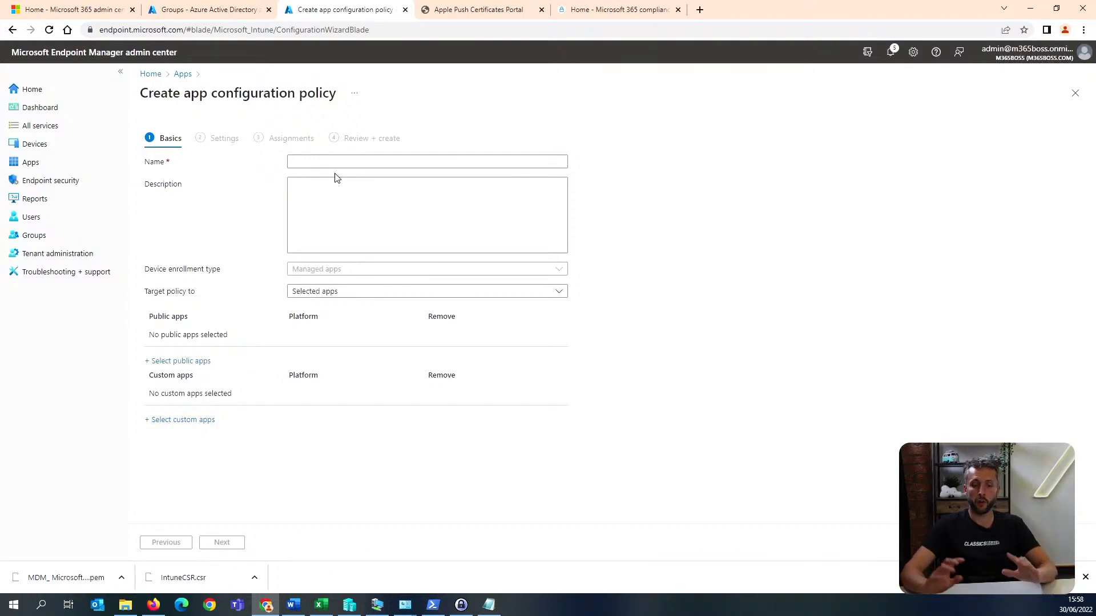
Target the app configuration policy to All Microsoft Apps, give it a name and proceed to its settings.
left_click(348, 292)
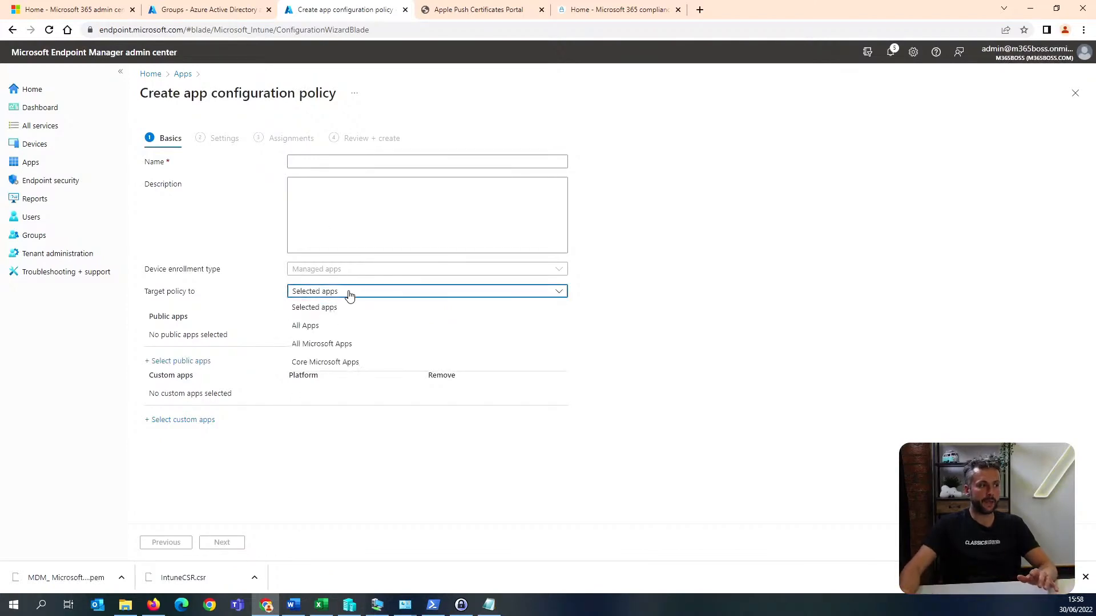
left_click(340, 344)
left_click(331, 294)
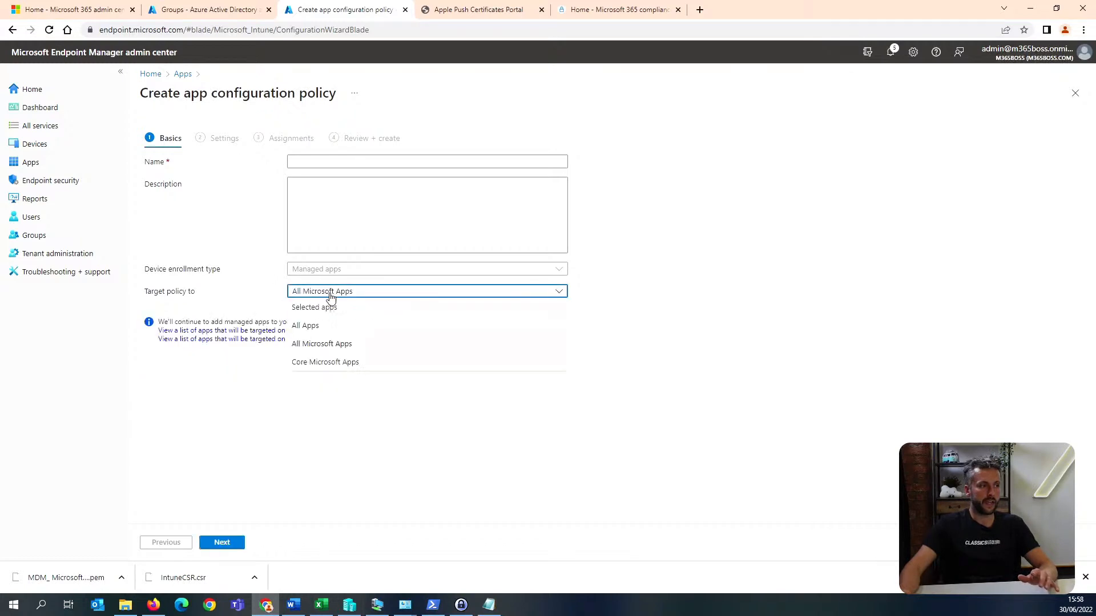
left_click(243, 431)
left_click(361, 161)
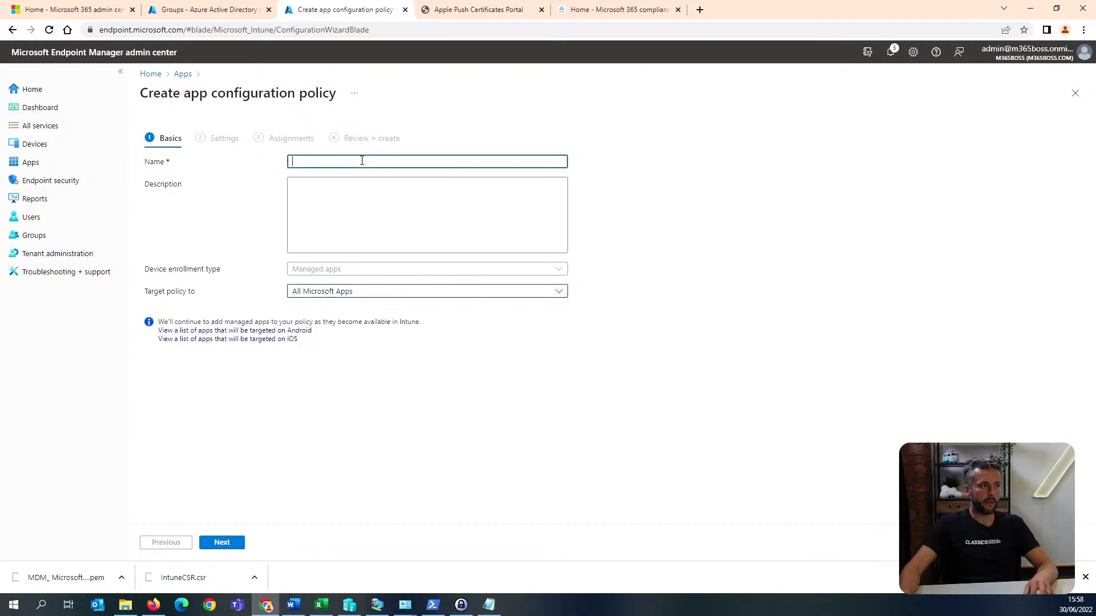
left_click(236, 546)
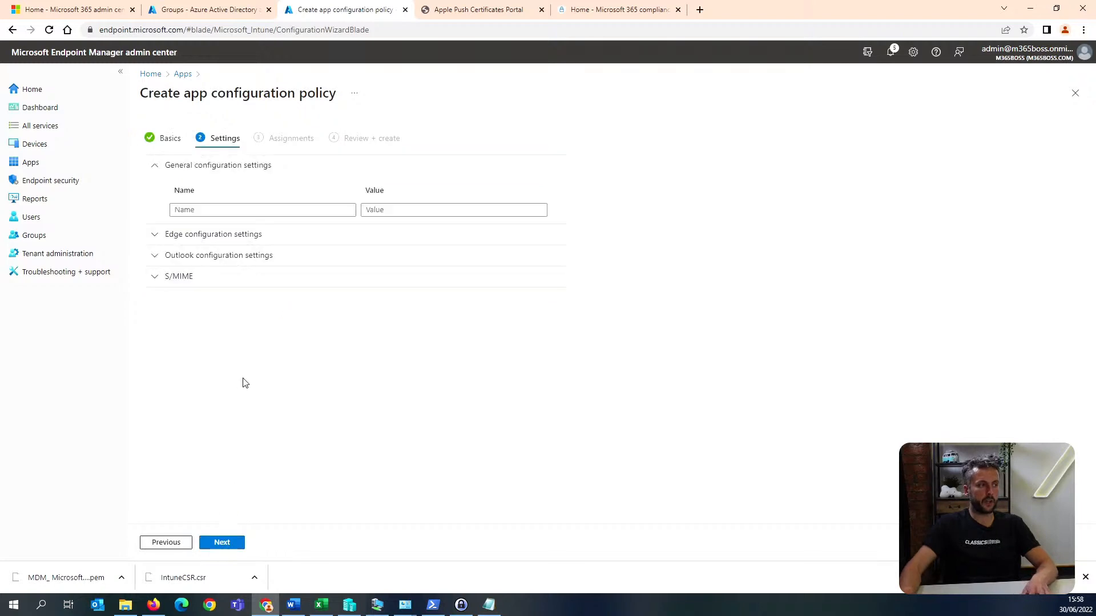
In the Outlook configuration settings, set Allow Add-ins to On and Allow Calendar Sync to Off, and discard the unsaved policy.
left_click(249, 265)
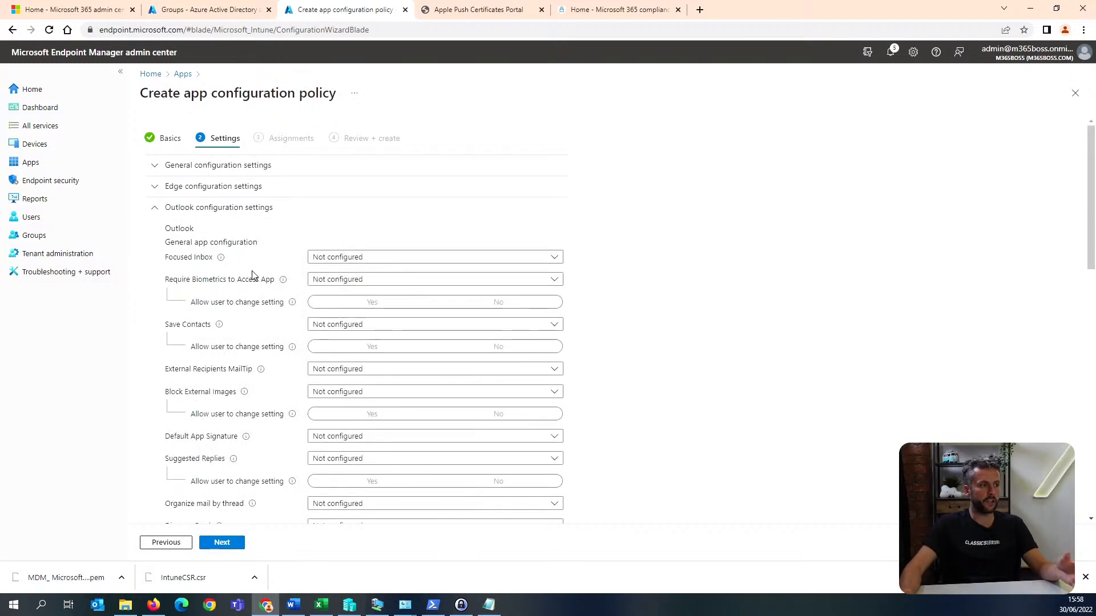
scroll(253, 275, "down", 5)
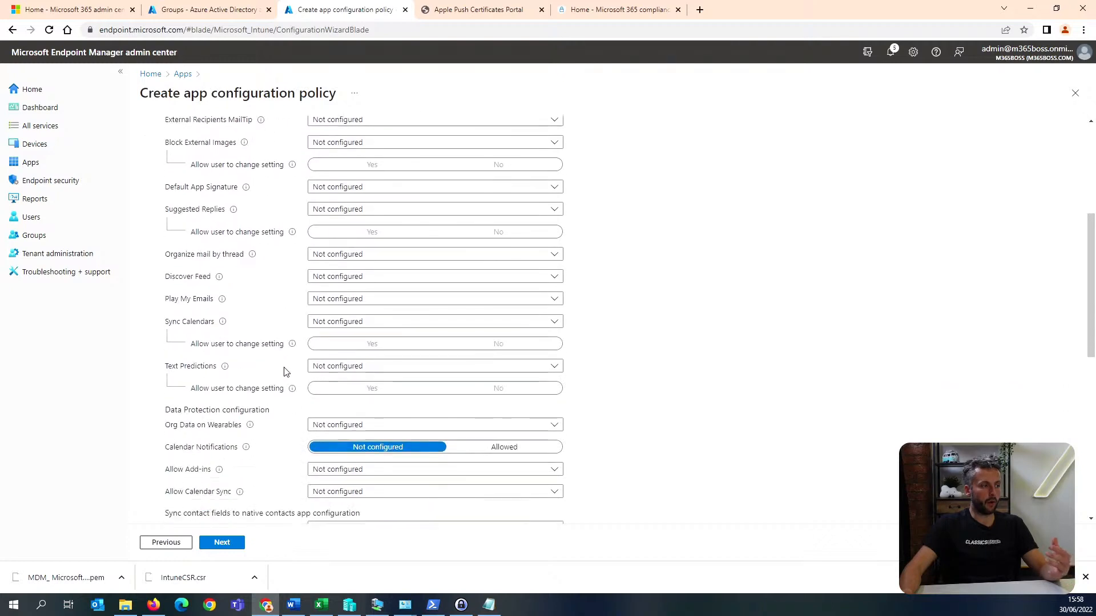
left_click(362, 435)
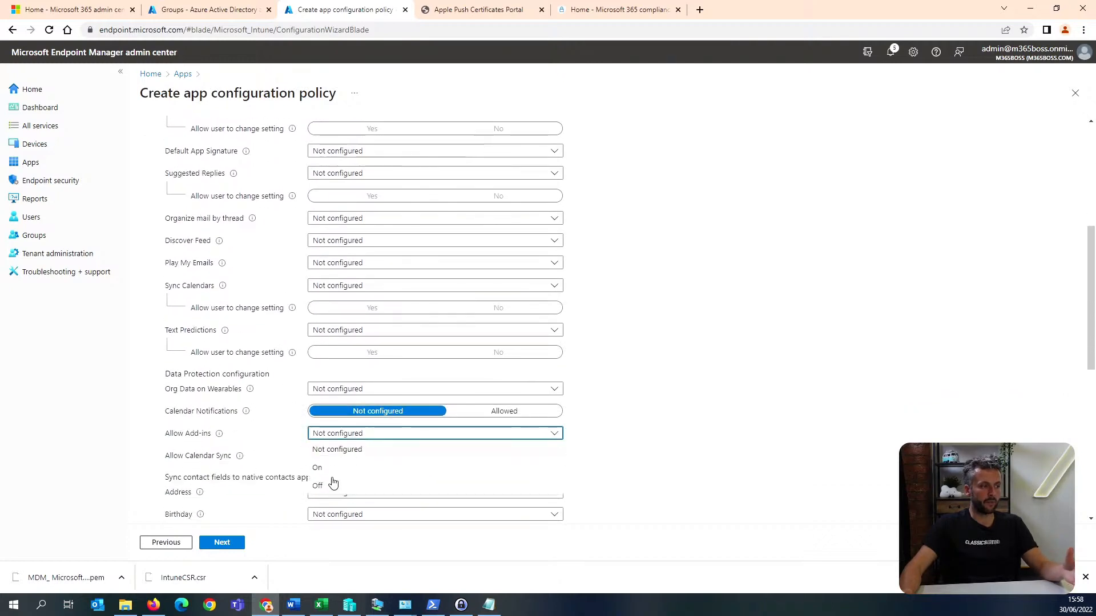
left_click(331, 468)
left_click(362, 456)
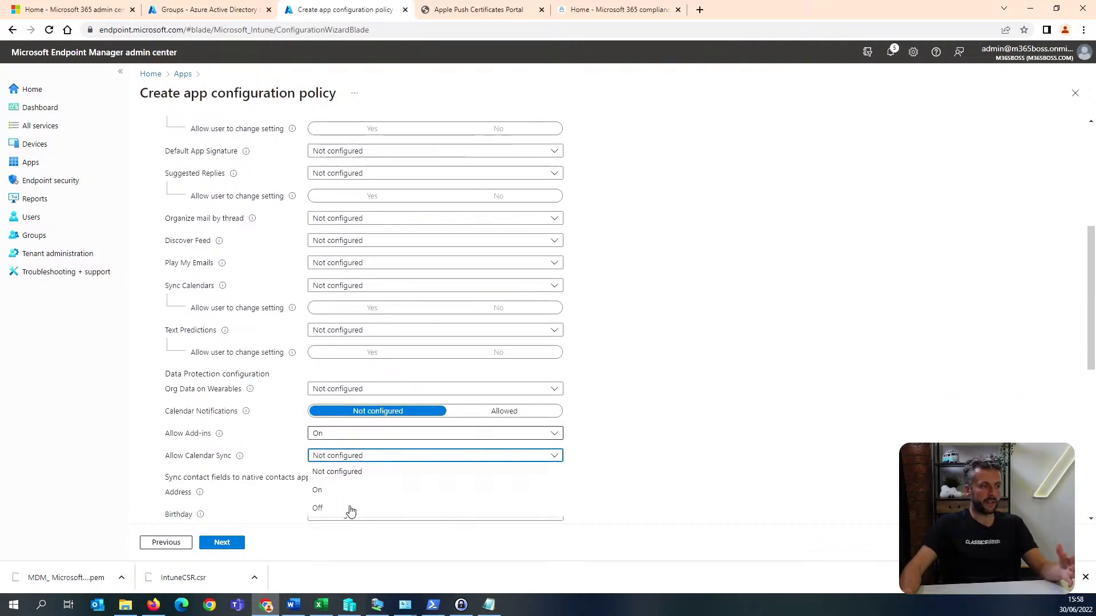
left_click(351, 509)
scroll(393, 463, "up", 5)
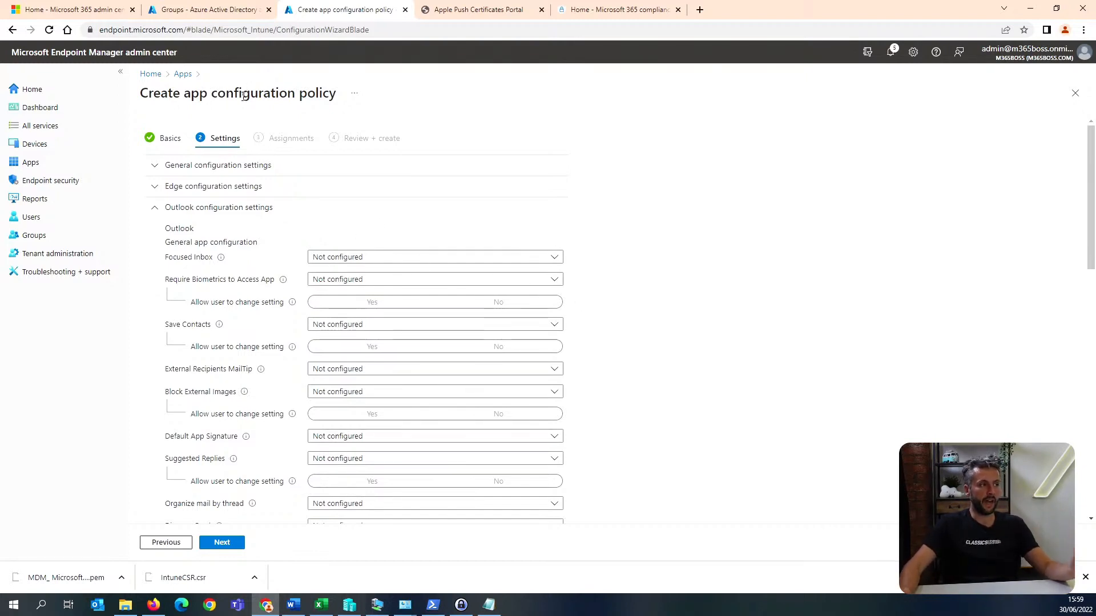
left_click(176, 75)
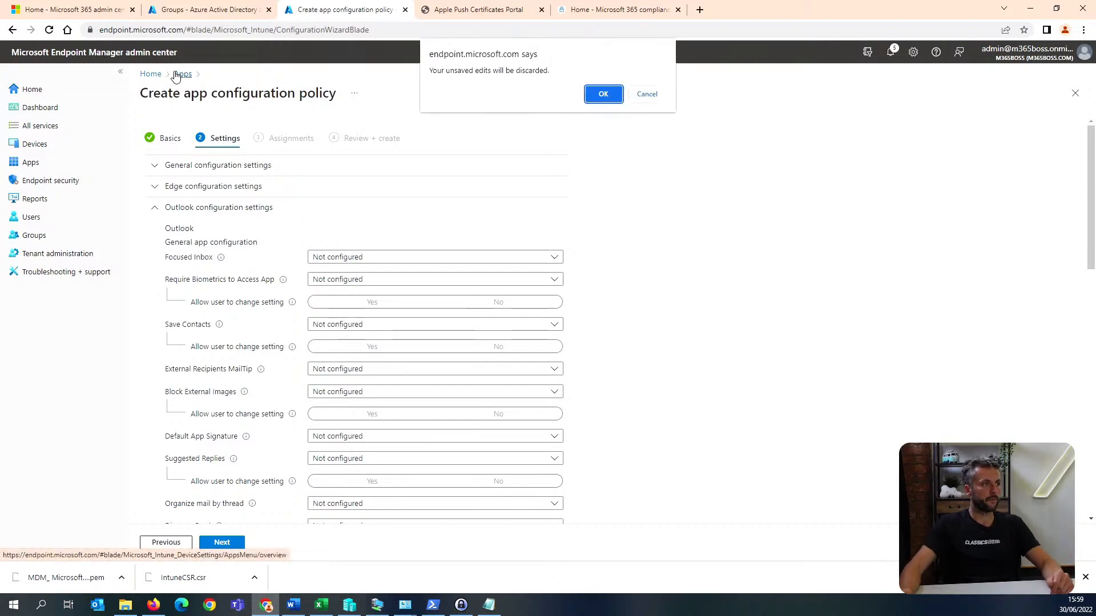
left_click(608, 100)
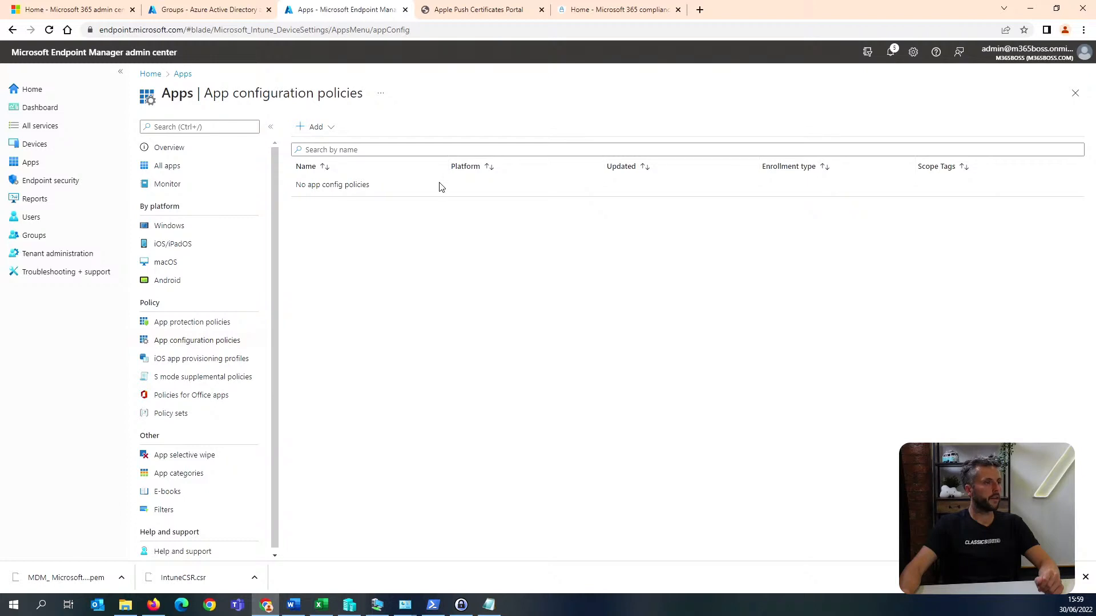
Go to the Windows device policies and open the update rings for Windows 10 and later.
key("alt+Tab")
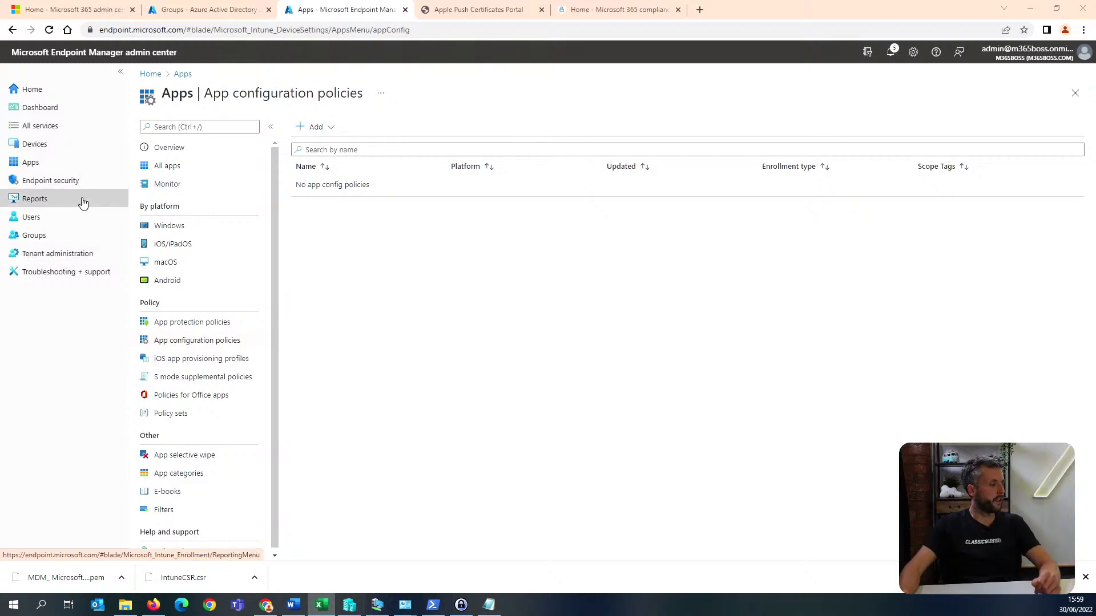
left_click(64, 145)
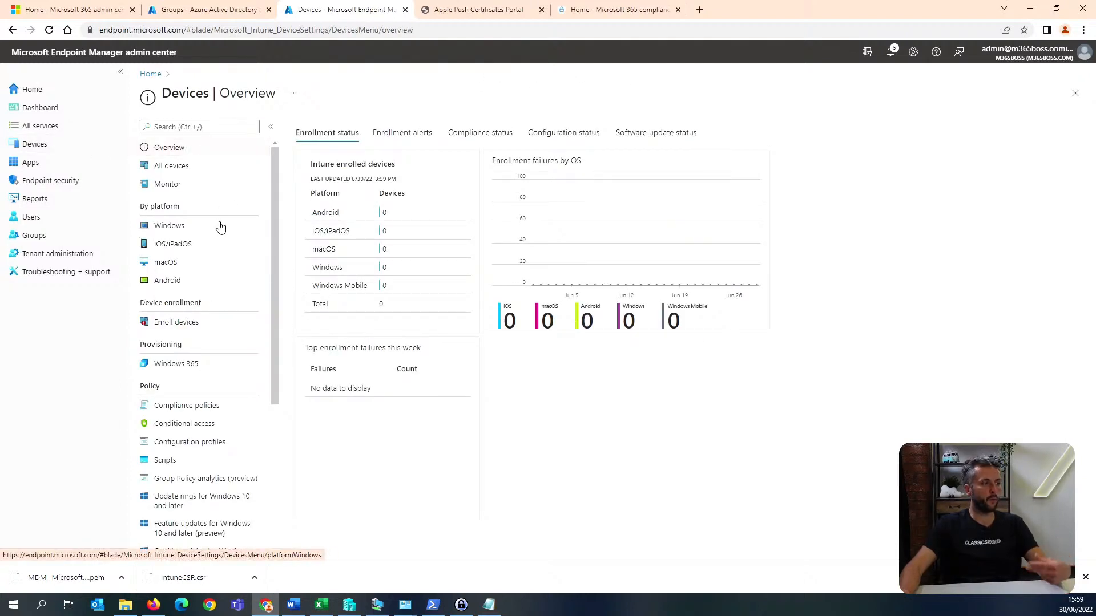
left_click(178, 227)
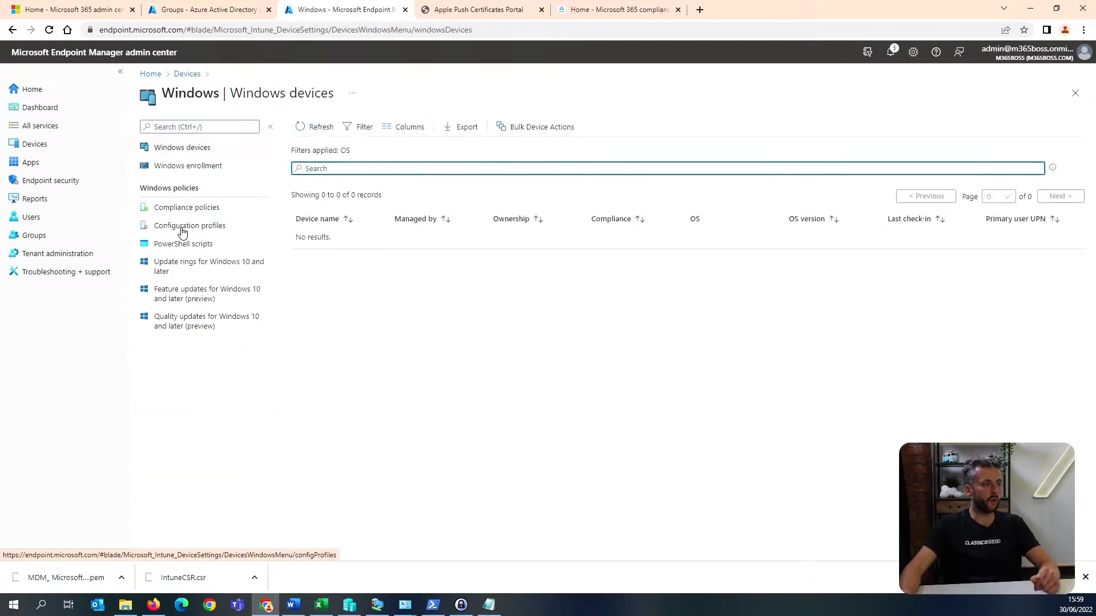
left_click(206, 276)
left_click(264, 298)
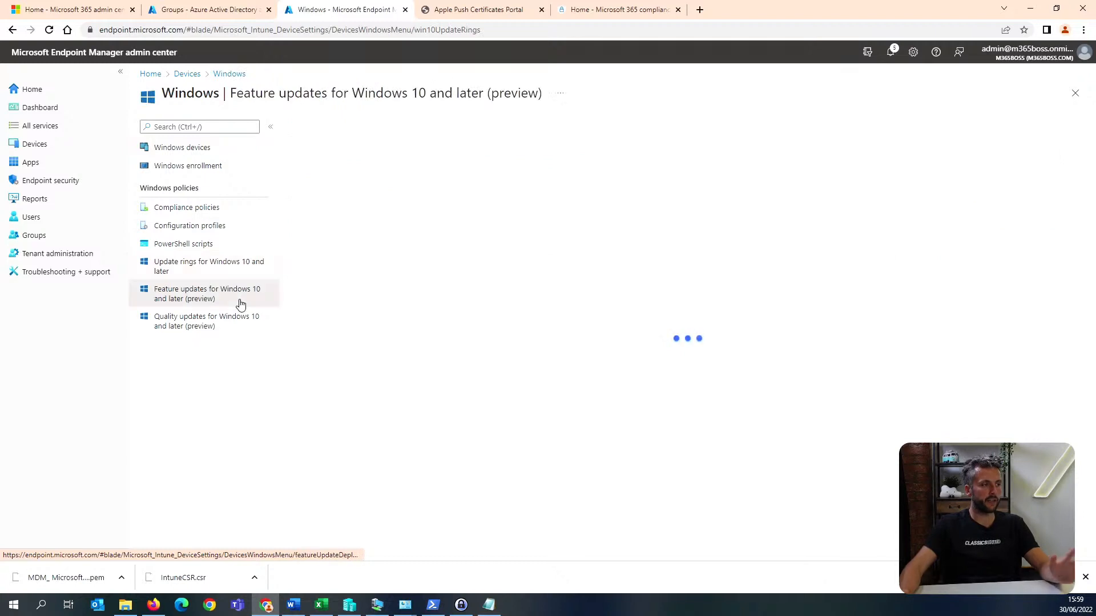
left_click(246, 321)
left_click(251, 268)
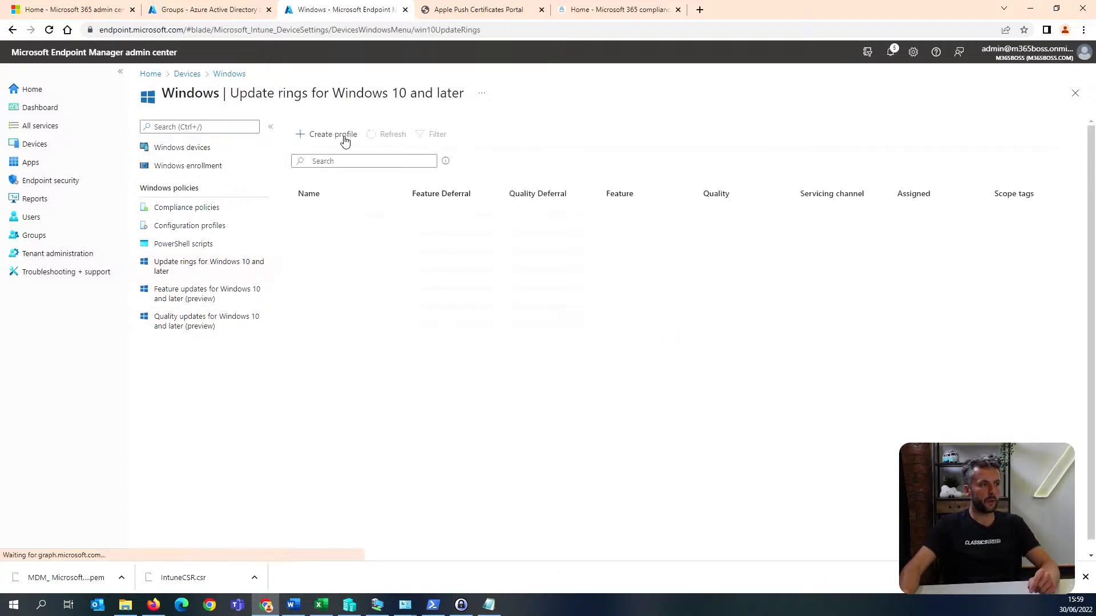
Start a new Windows update ring named "default 14 defer" and proceed to its settings.
left_click(344, 141)
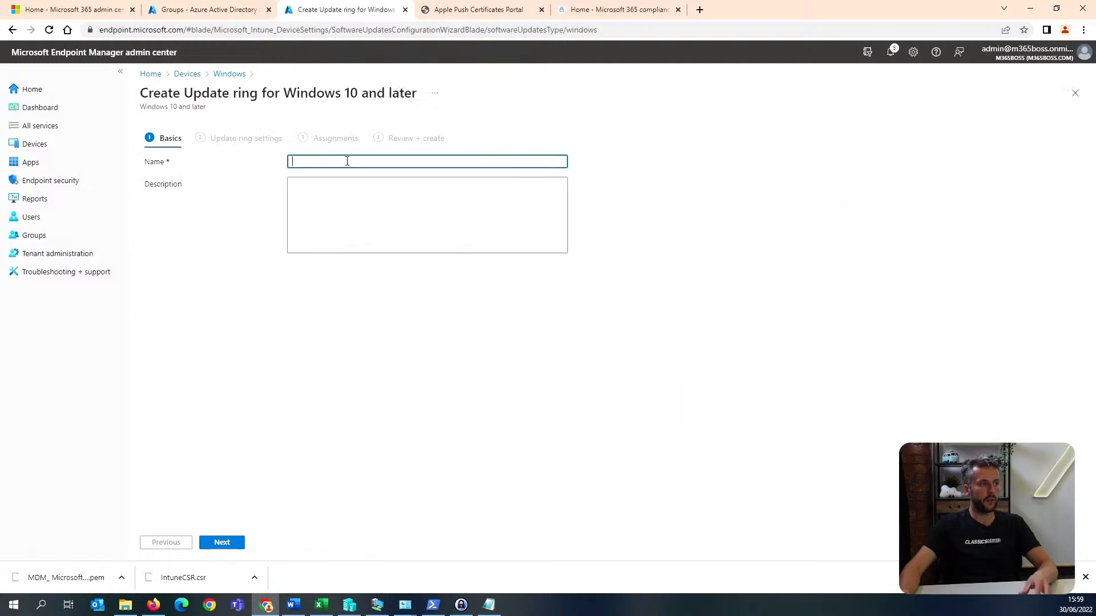
type("default 14")
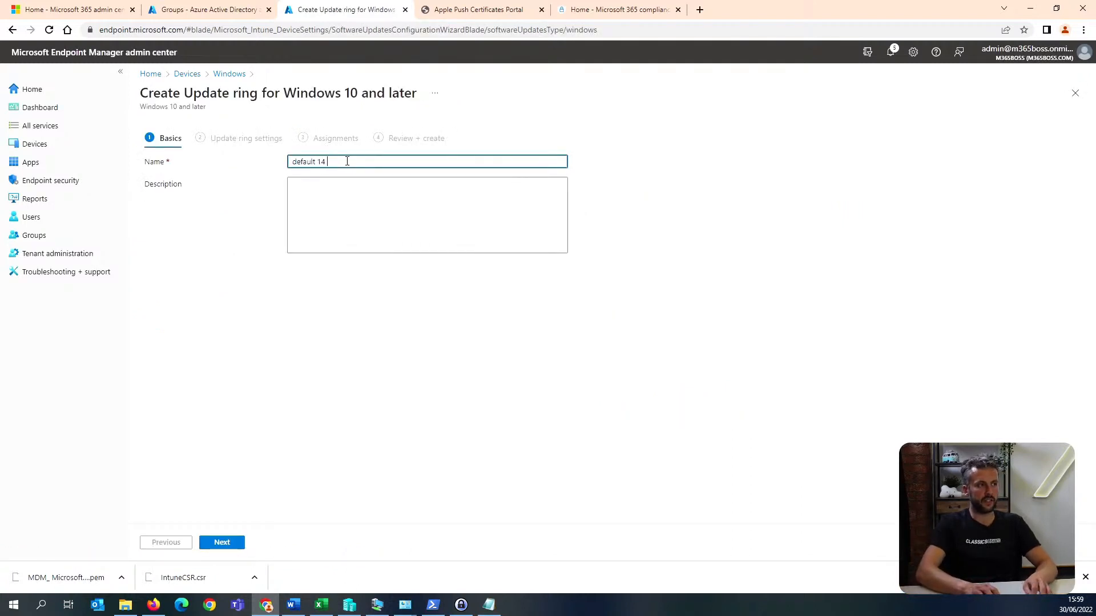
type(" deferral")
left_click(222, 542)
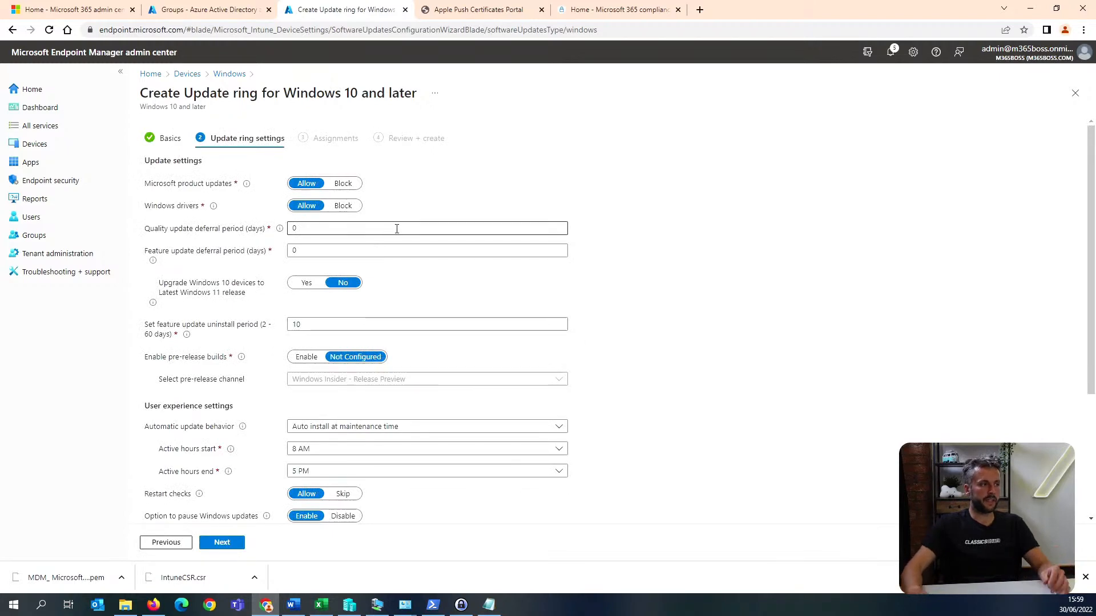
Set both the quality and feature update deferral periods to 14 days and proceed to the update ring's assignments.
double_click(397, 229)
type("14")
double_click(321, 252)
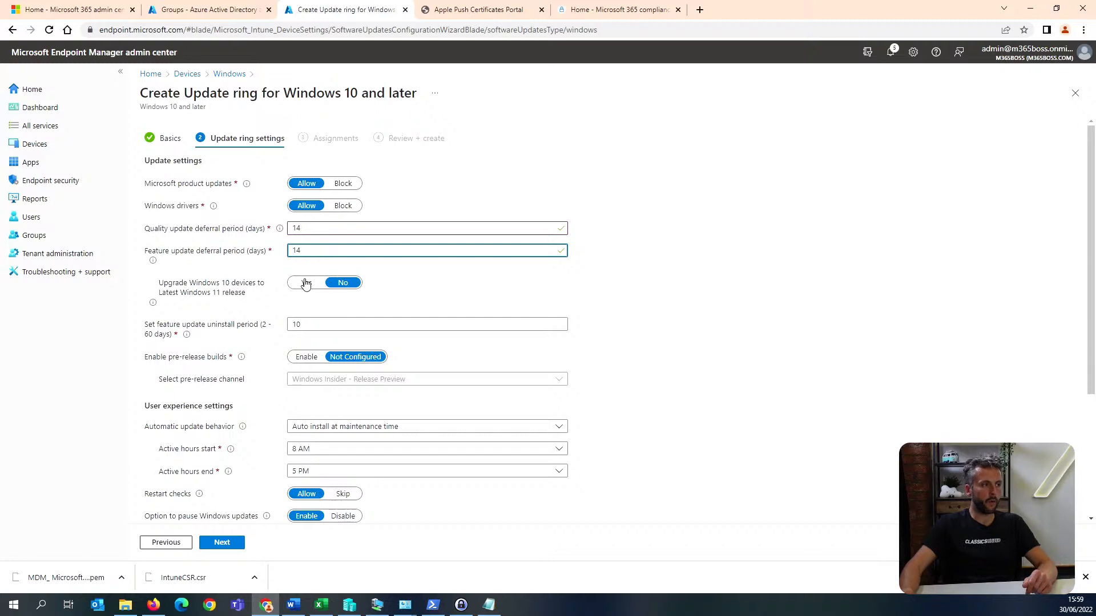
scroll(326, 292, "down", 1)
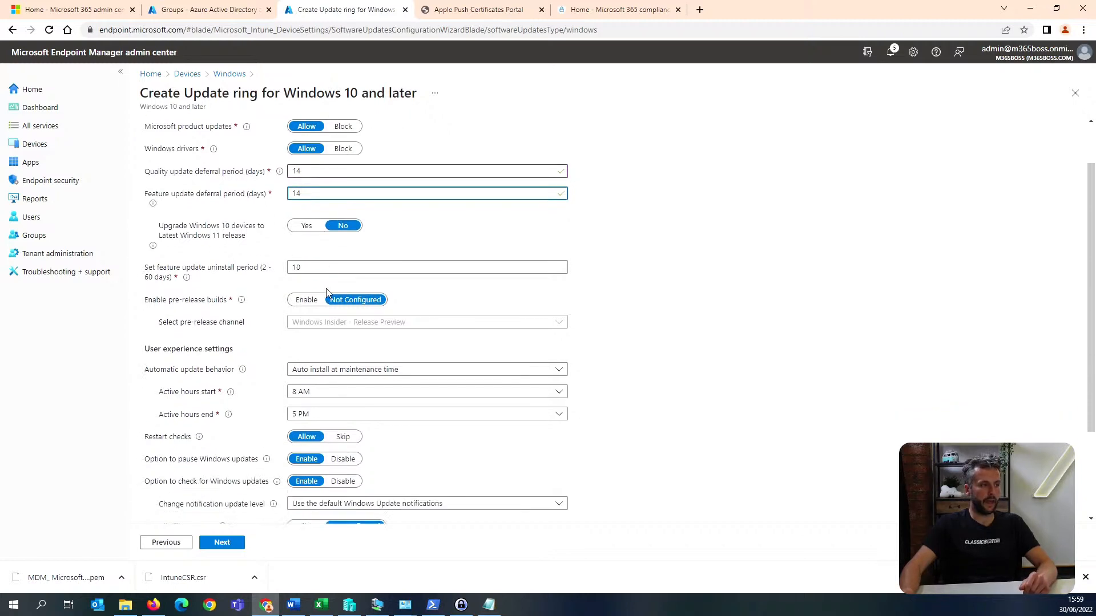
scroll(327, 293, "down", 1)
scroll(333, 279, "down", 1)
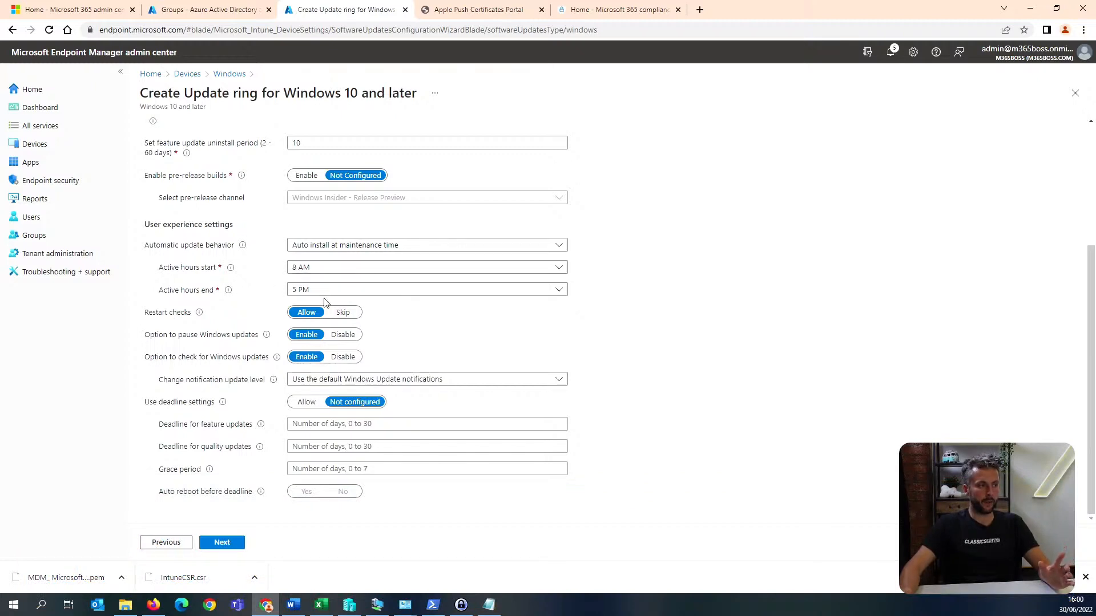
left_click(228, 546)
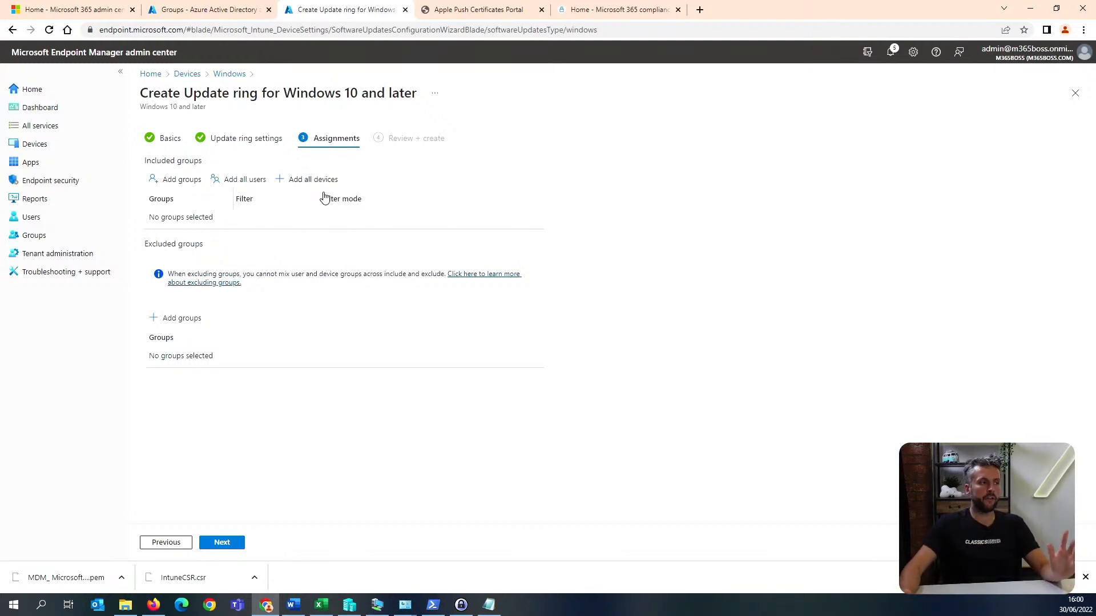
Recheck the update ring's settings, assign it to all devices and create it.
left_click(246, 139)
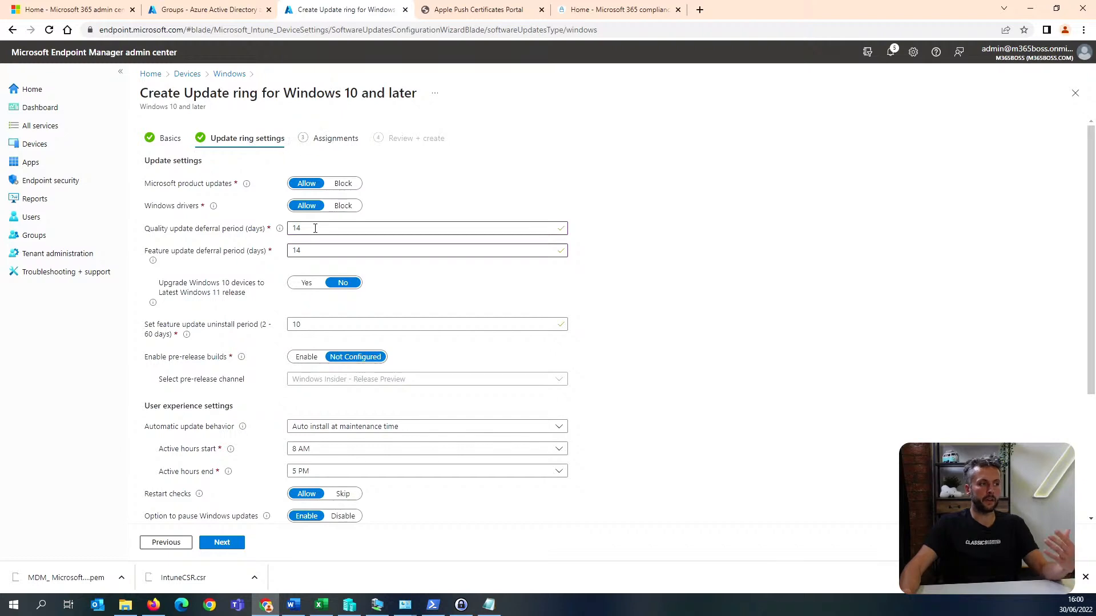
left_click(336, 138)
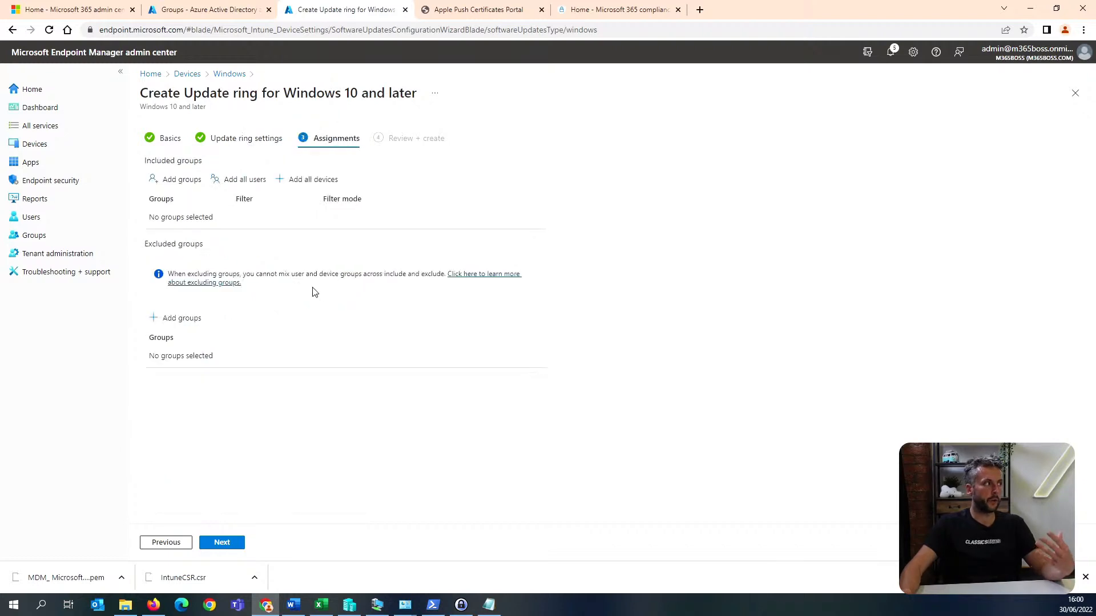
left_click(318, 179)
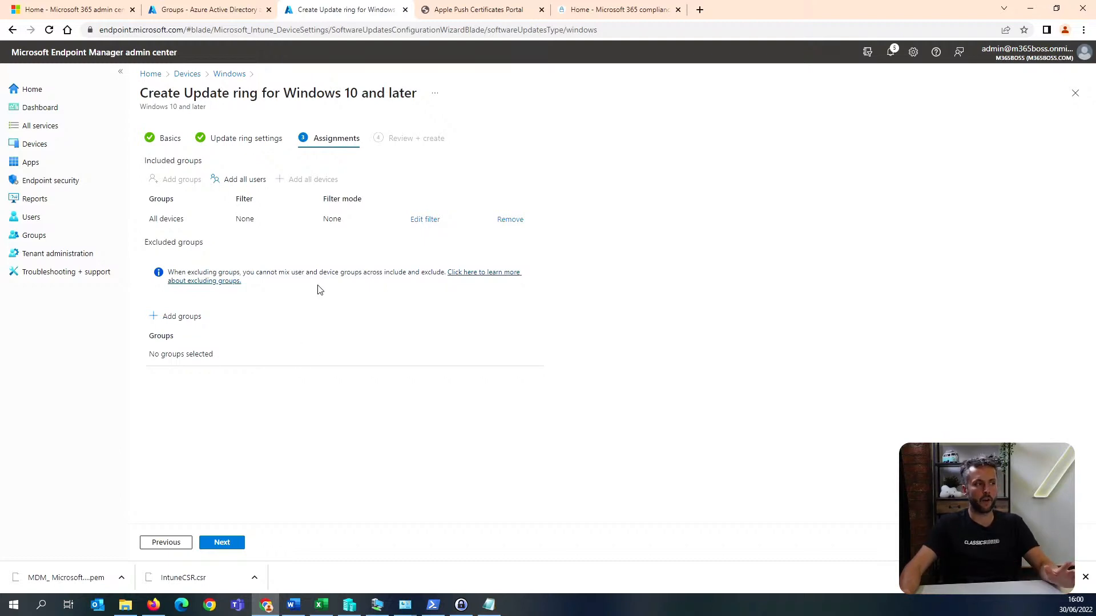
left_click(234, 551)
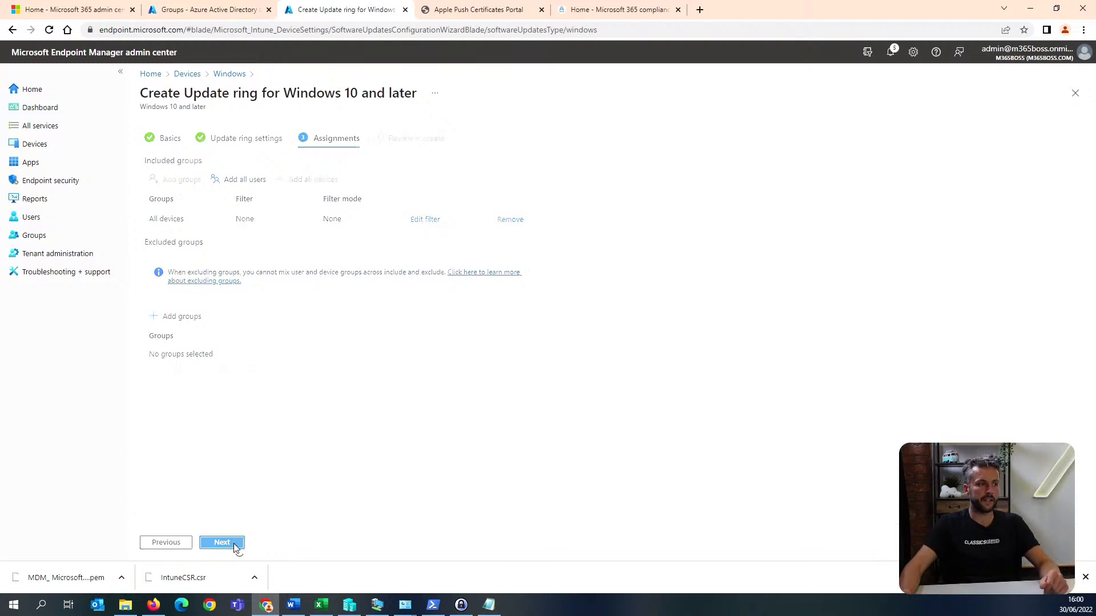
left_click(228, 549)
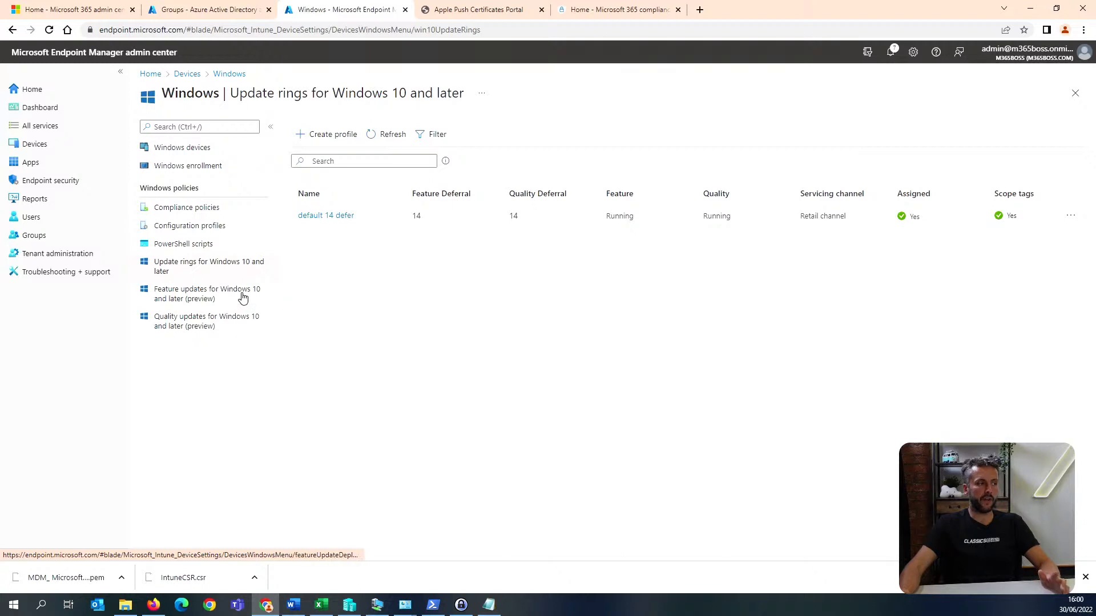
Start a feature update deployment for Windows 10 and later, with Windows 10, version 21H1 as the update to deploy.
left_click(242, 323)
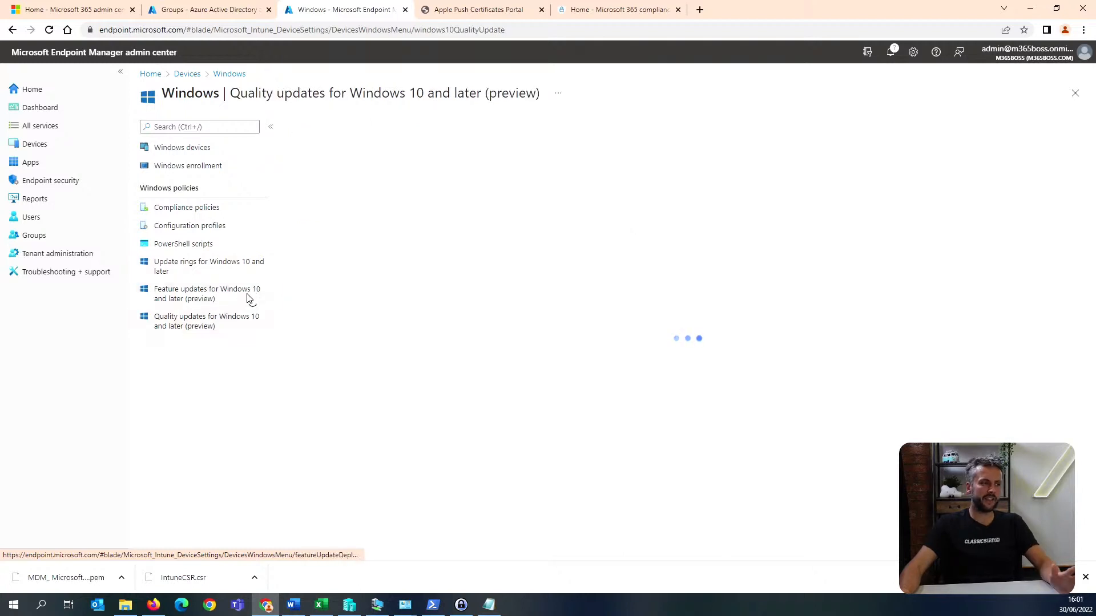
left_click(248, 298)
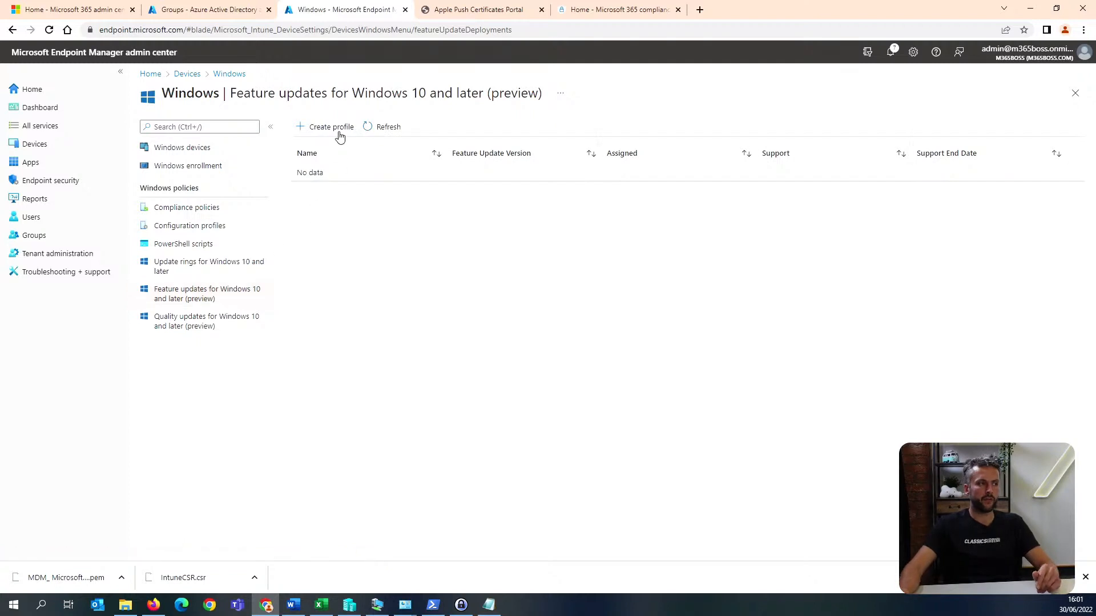
left_click(340, 132)
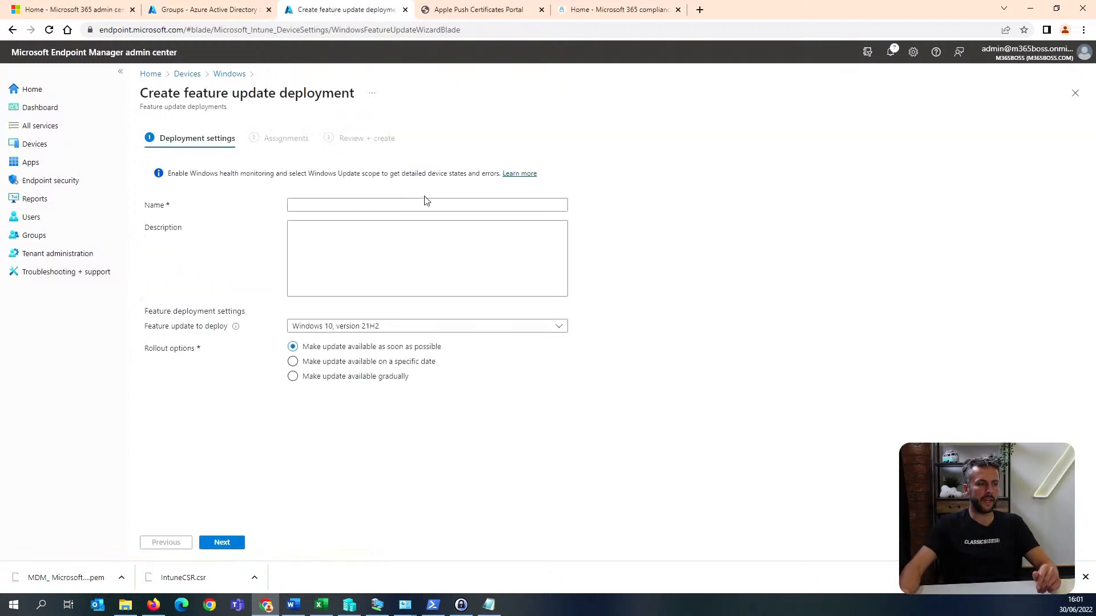
left_click(368, 207)
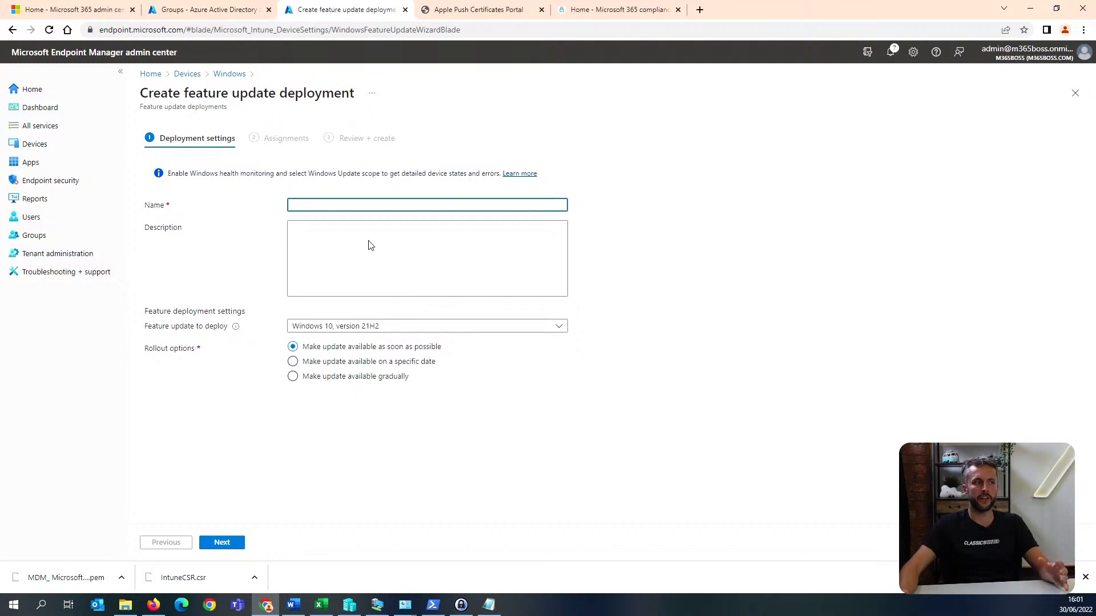
left_click(386, 327)
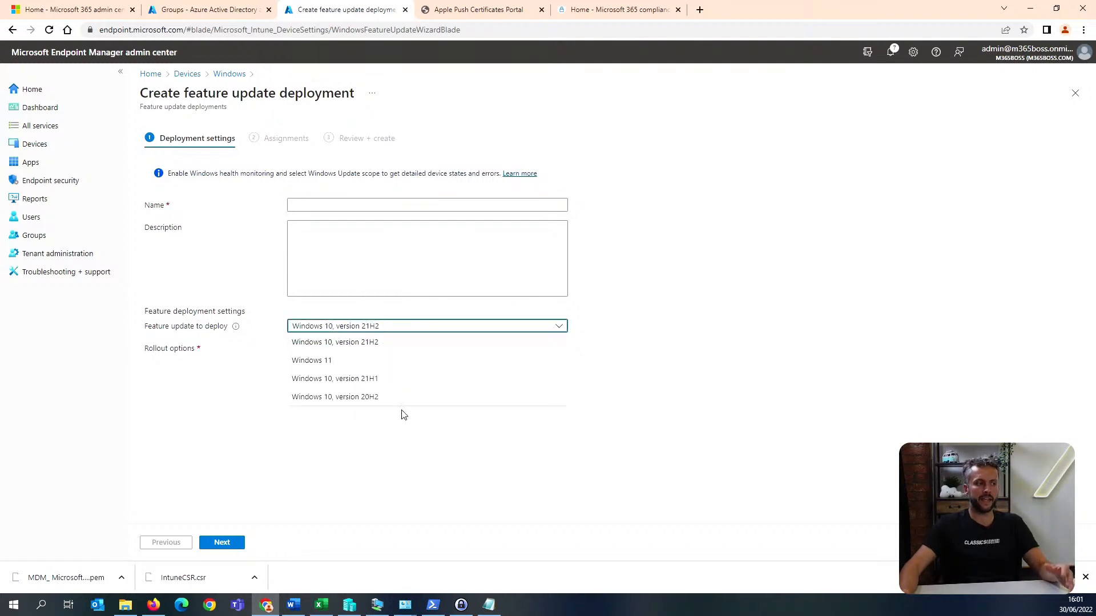
left_click(408, 382)
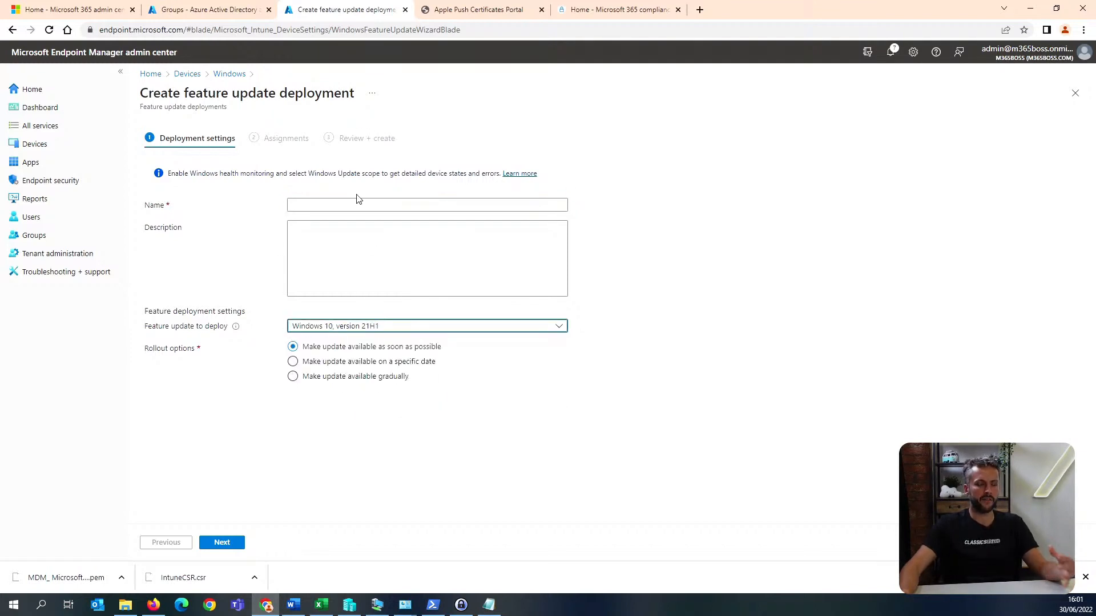
Review the feature update versions available for deployment and discard the unsaved feature update deployment.
left_click(405, 332)
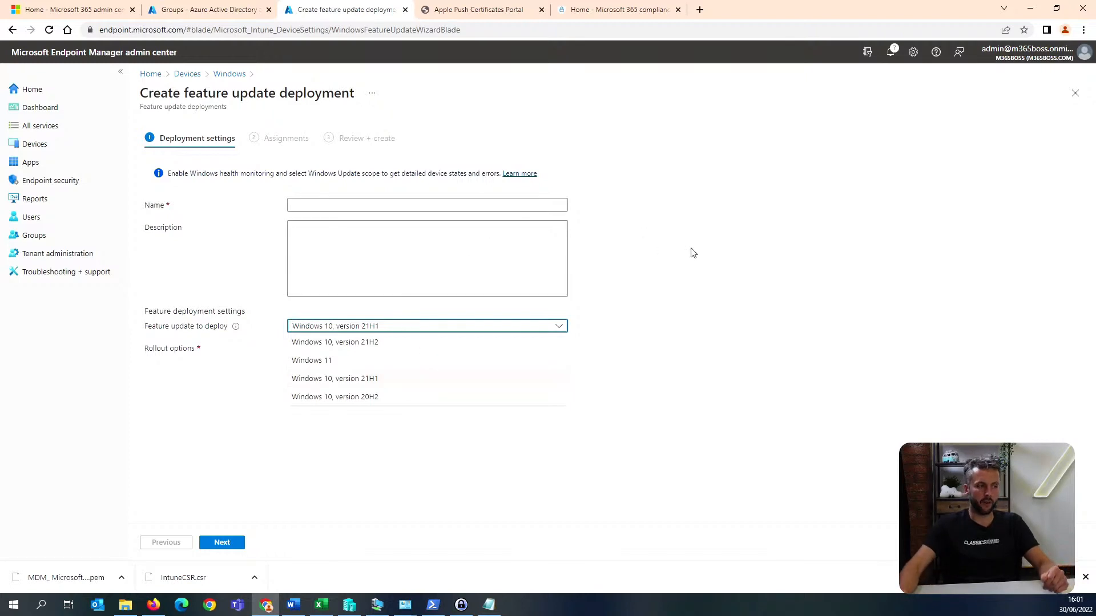
left_click(696, 264)
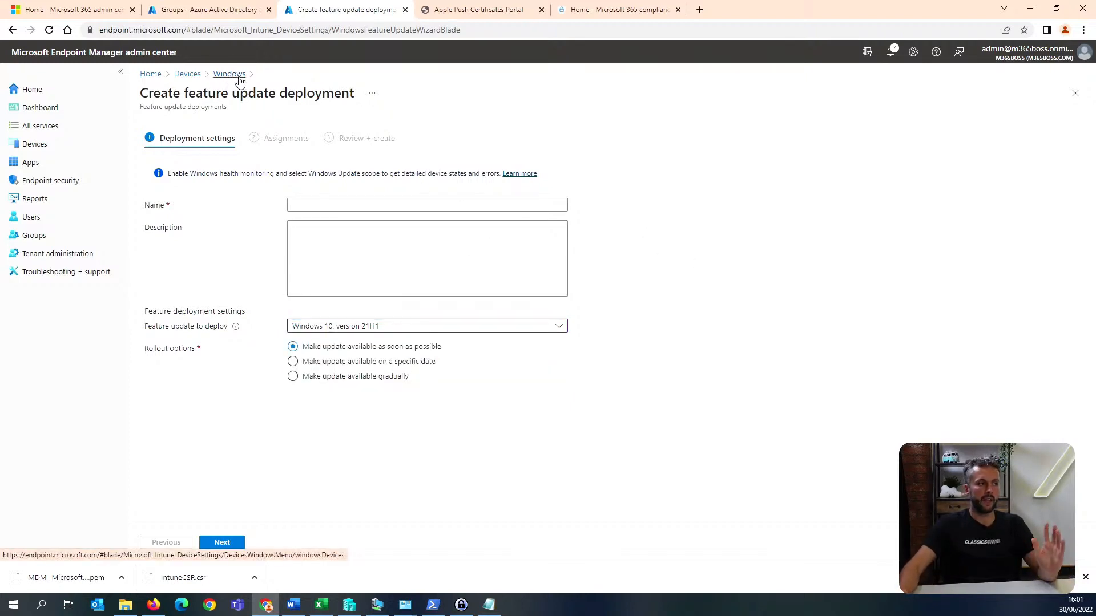
left_click(392, 328)
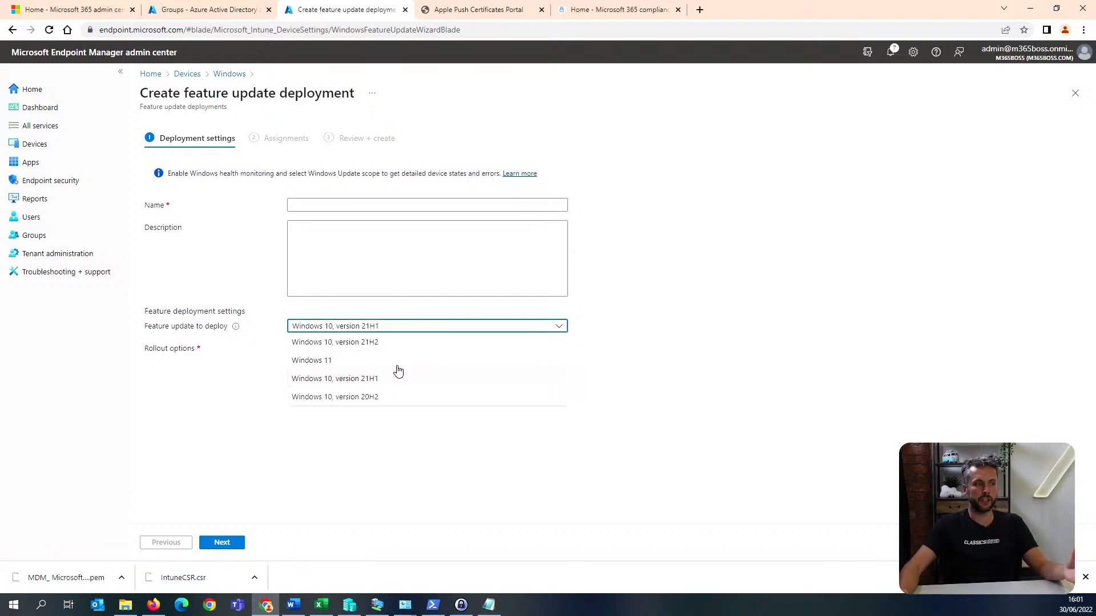
left_click(672, 308)
left_click(230, 74)
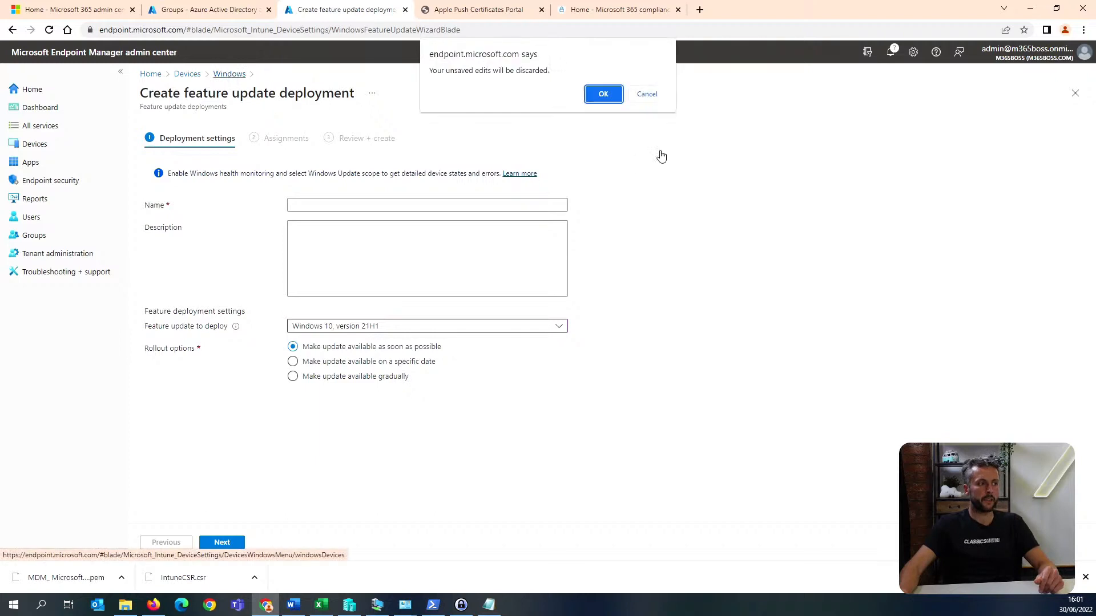
left_click(601, 94)
Start a new quality update profile for Windows 10 and later named "updated".
left_click(205, 325)
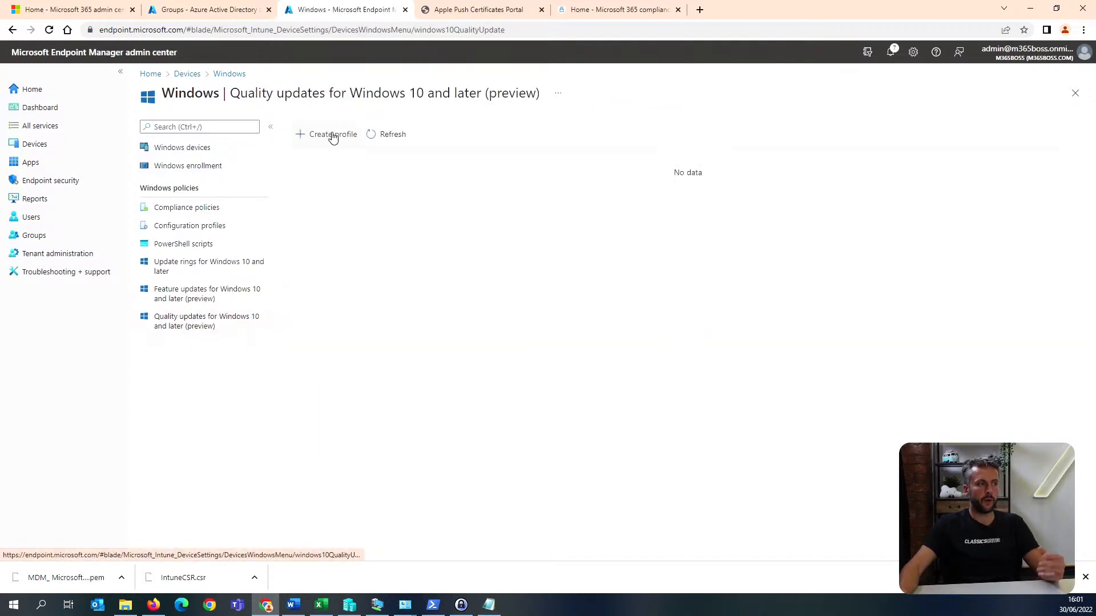
left_click(333, 137)
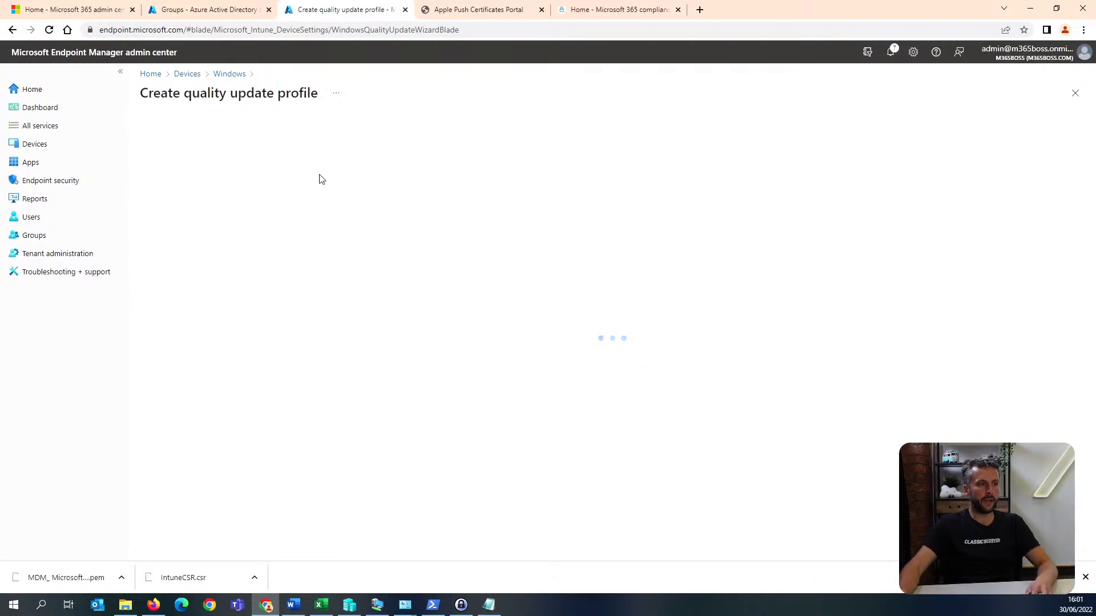
left_click(318, 204)
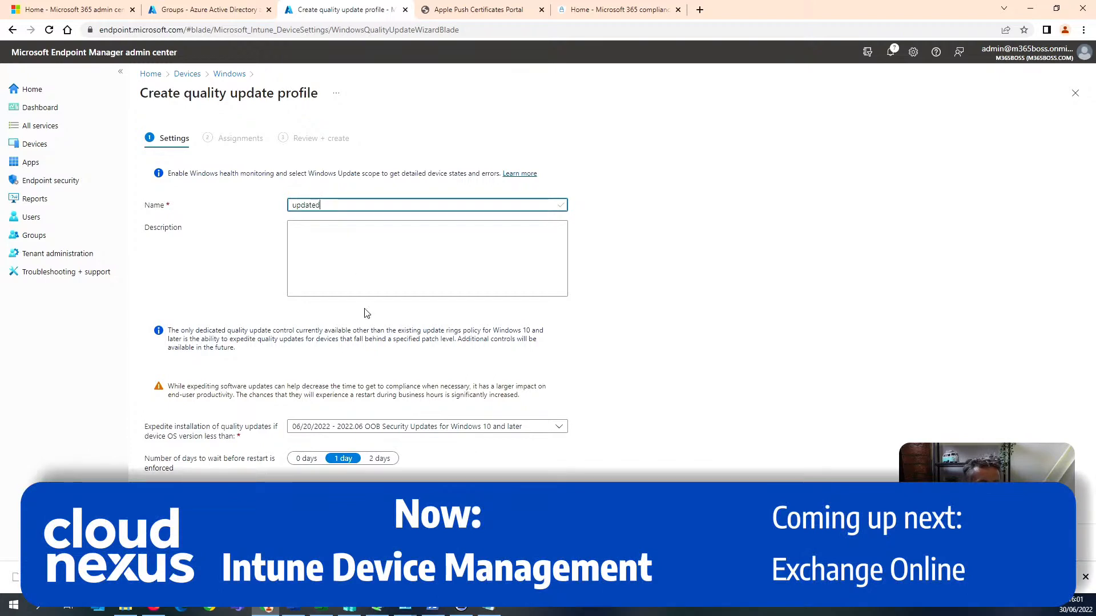
Expedite quality updates for devices below 06/20/2022 - 2022.06 OOB Security Updates for Windows 10 and later, enforcing restart after 0 days.
left_click(381, 428)
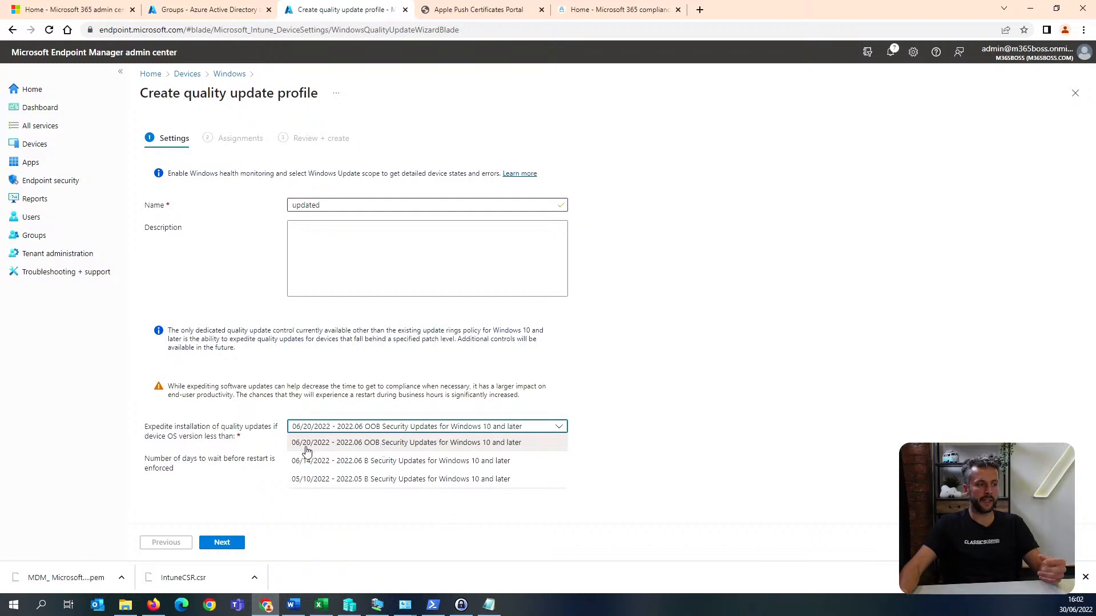
left_click(437, 448)
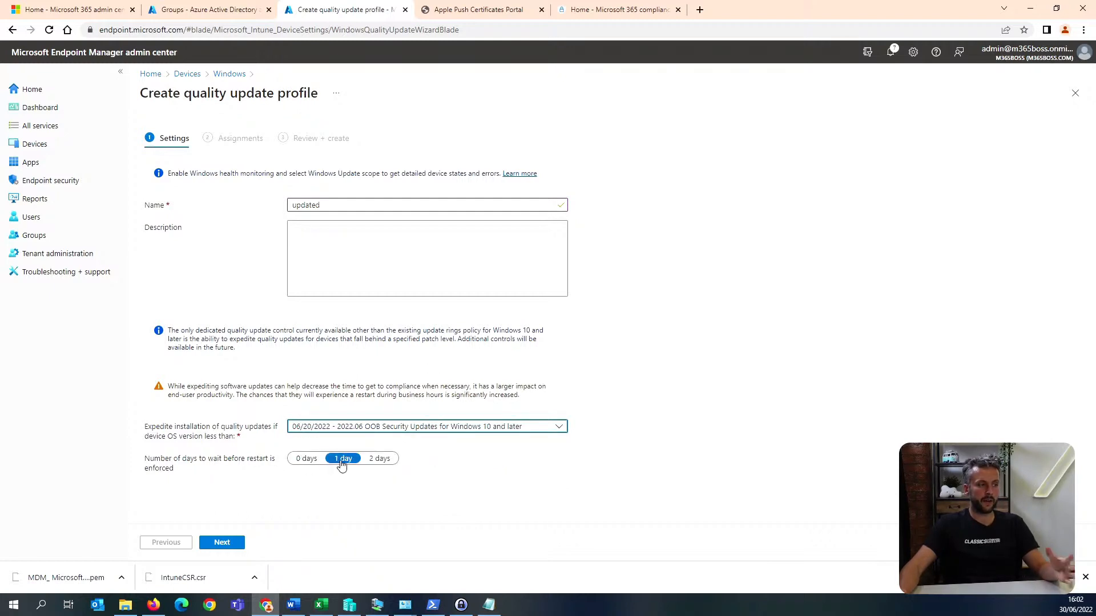
left_click(300, 460)
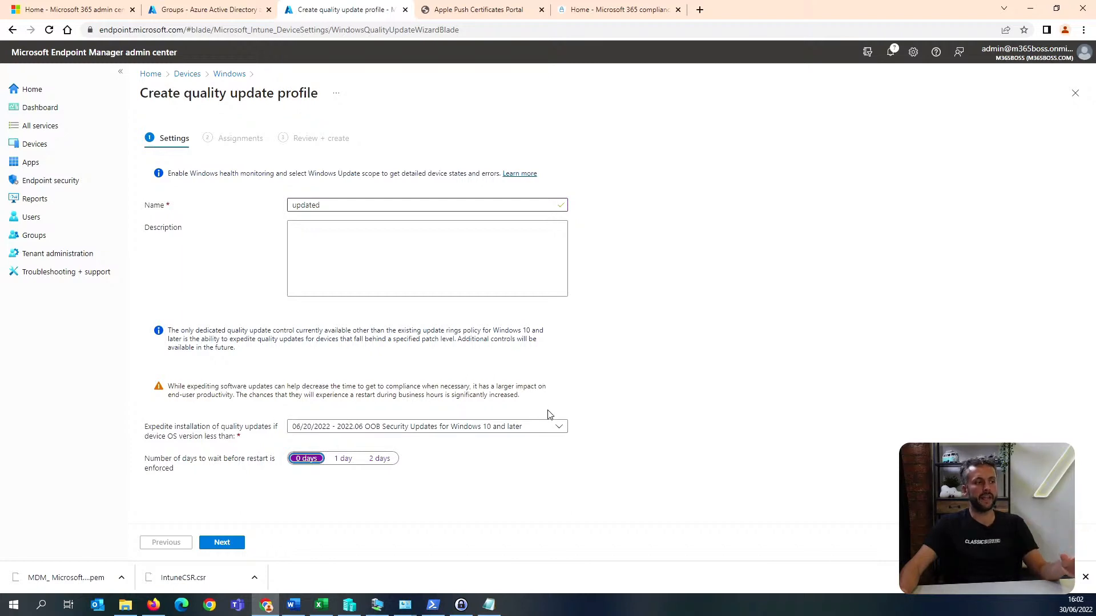
left_click(341, 433)
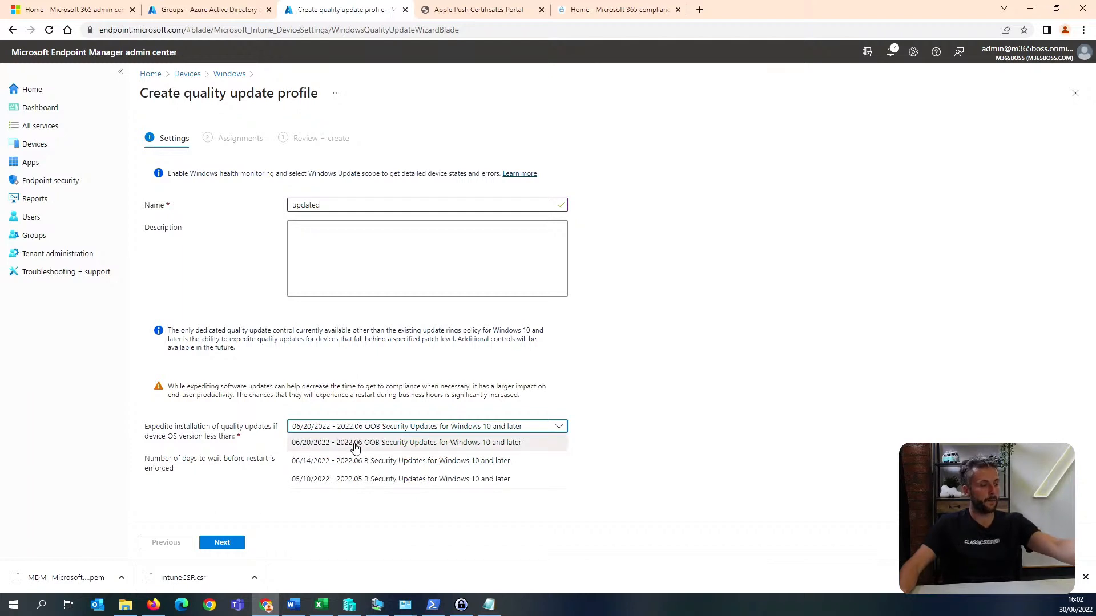
left_click(355, 443)
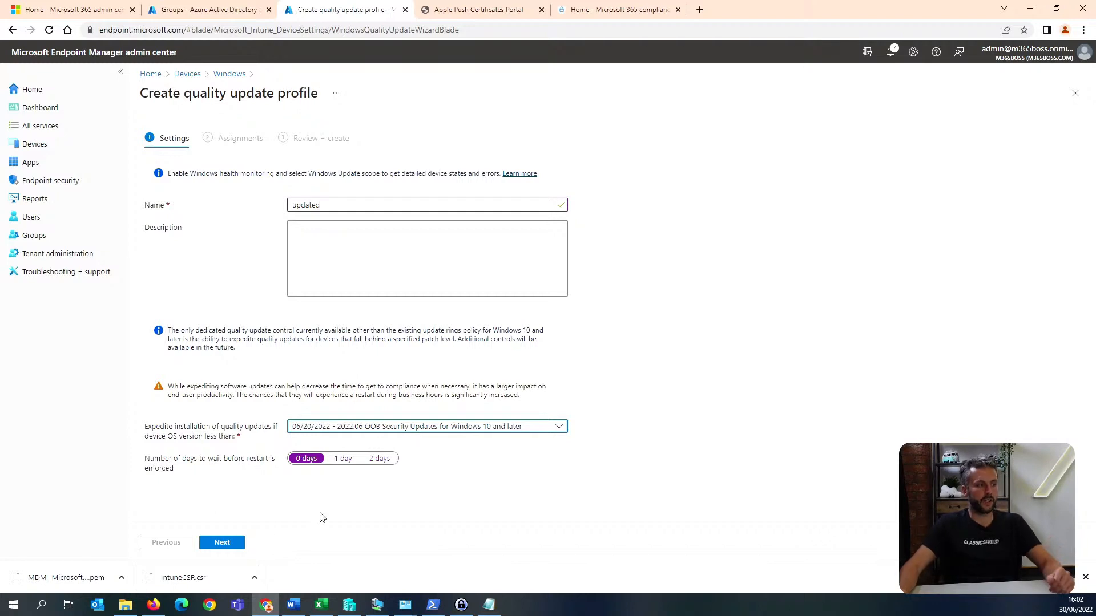
Create the "updated" quality update profile with no included or excluded groups.
left_click(224, 545)
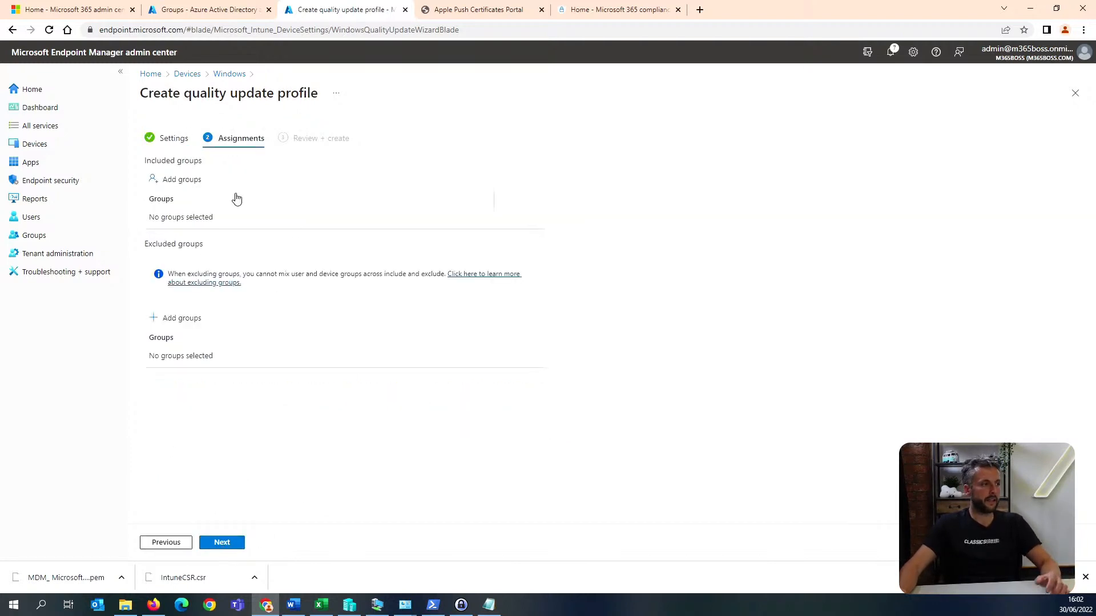
left_click(194, 182)
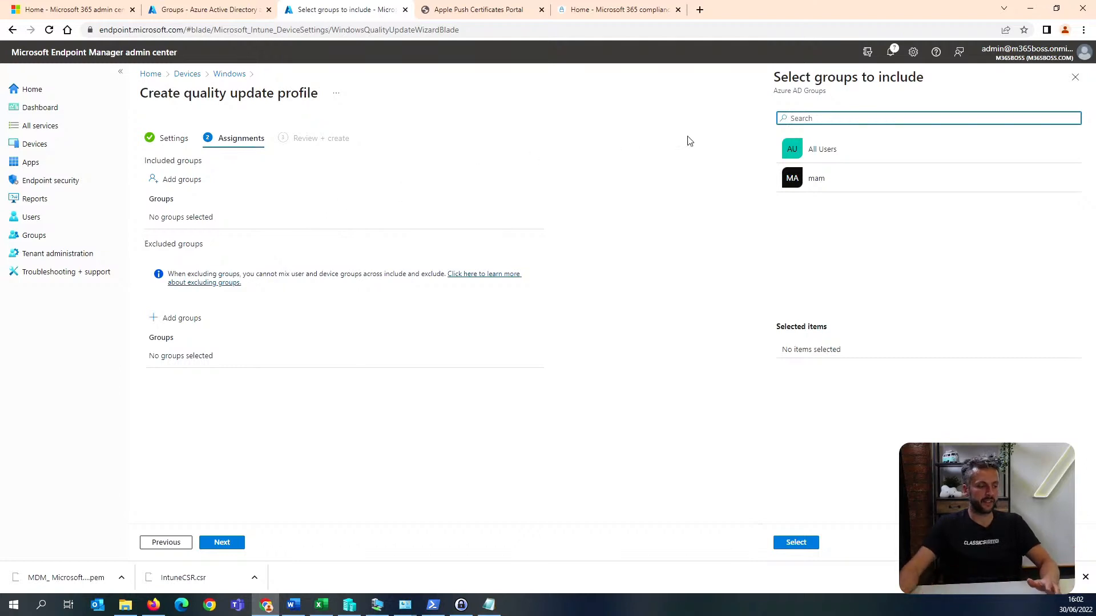
left_click(1075, 77)
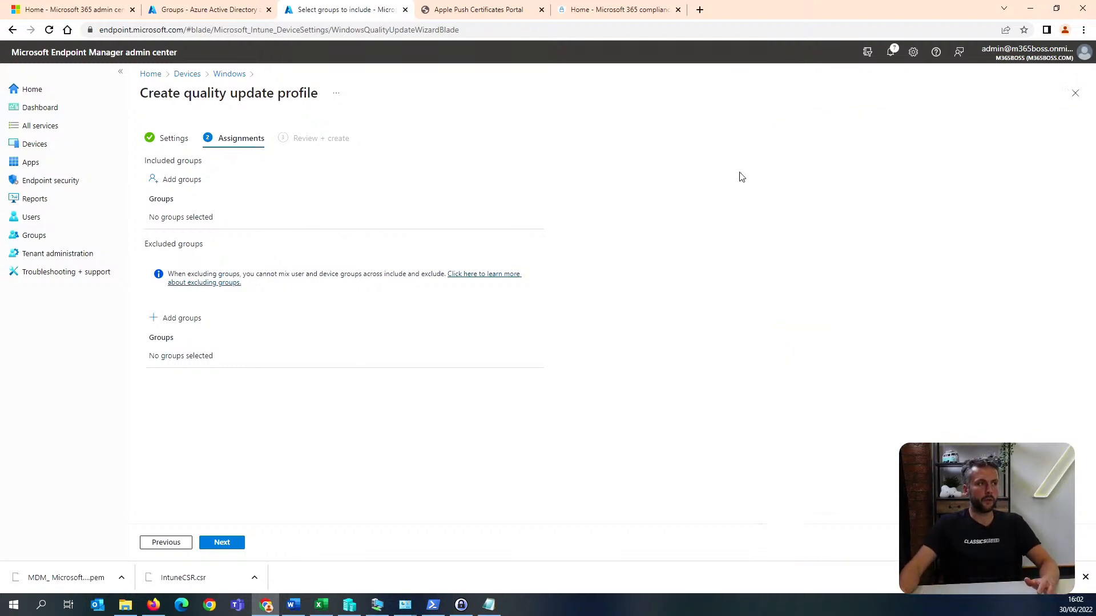
left_click(232, 547)
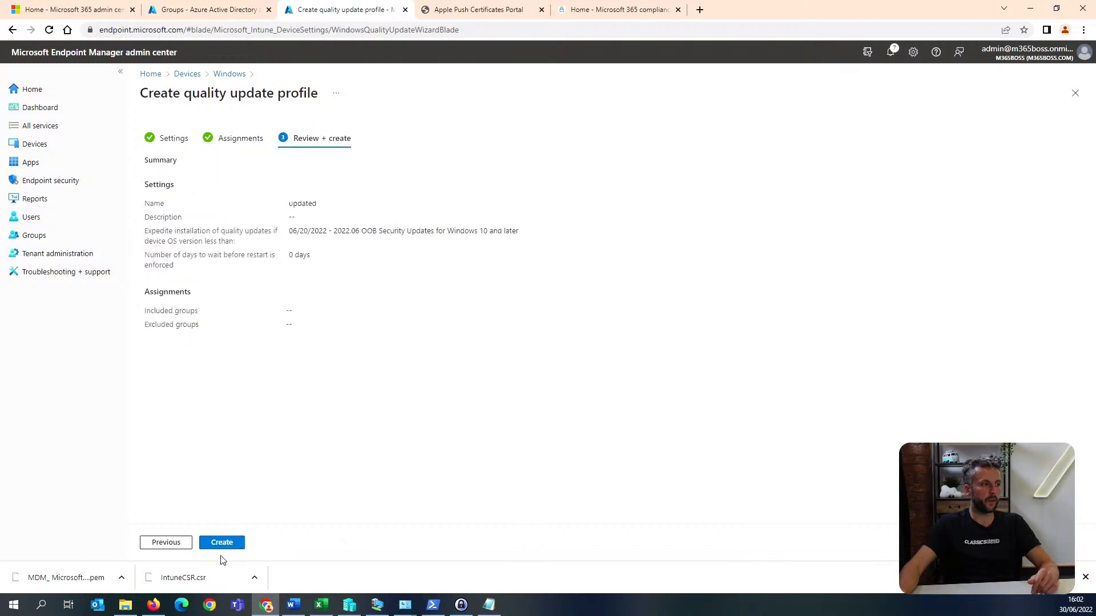
left_click(225, 543)
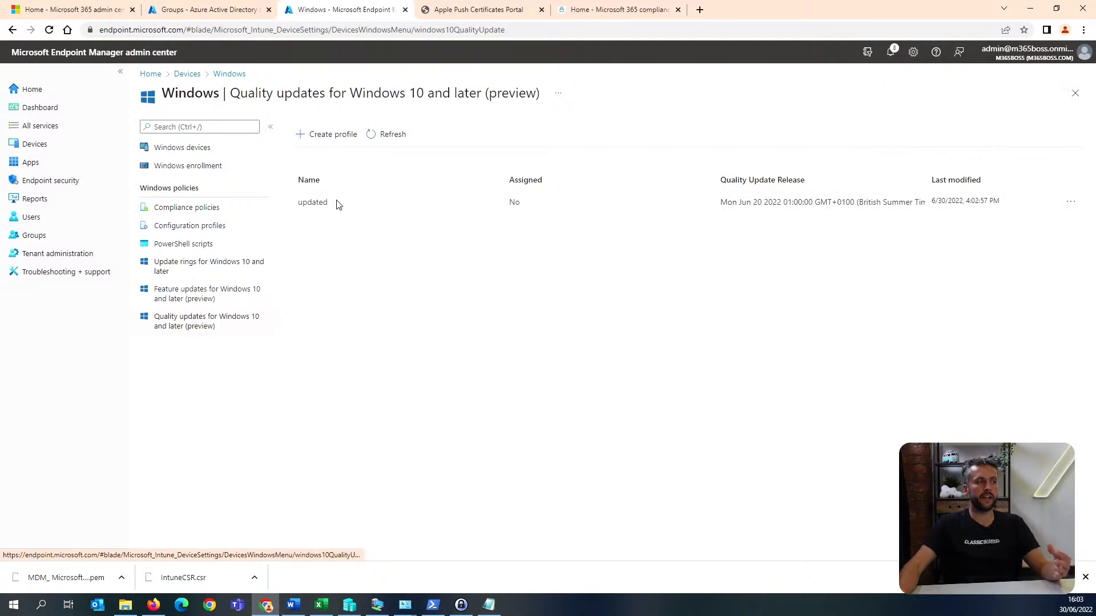
Review the existing Windows update rings, feature update and quality update policies for Windows 10 and later.
left_click(217, 264)
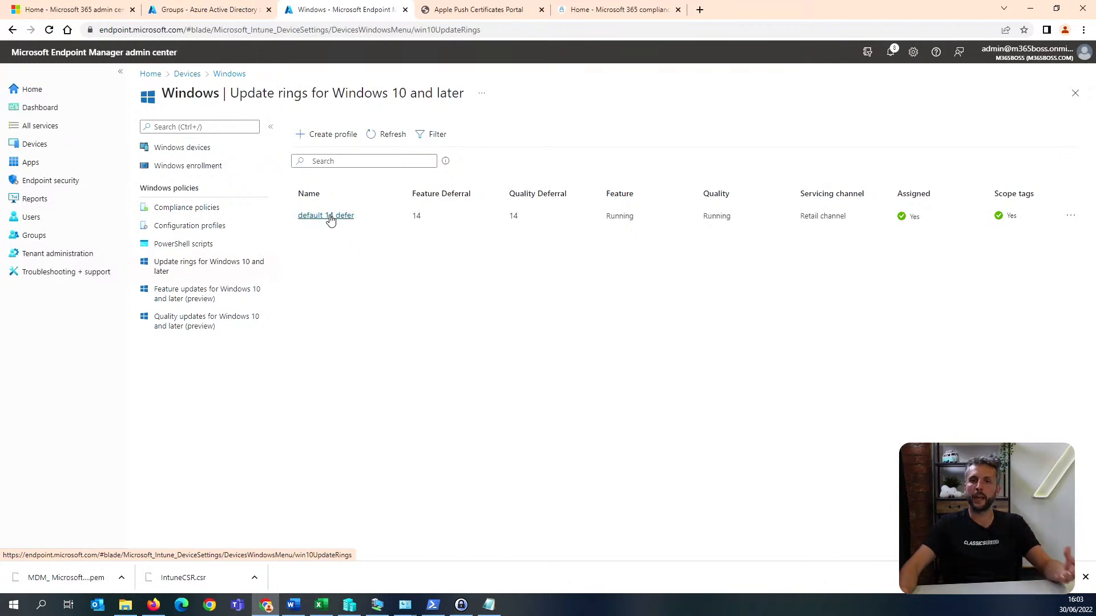
left_click(233, 303)
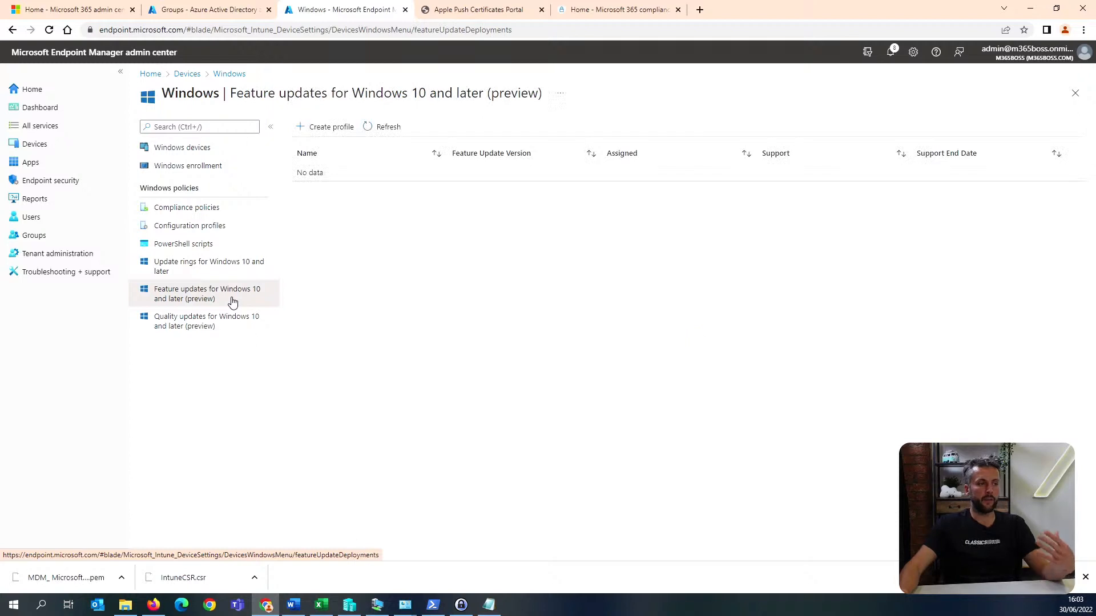
left_click(240, 326)
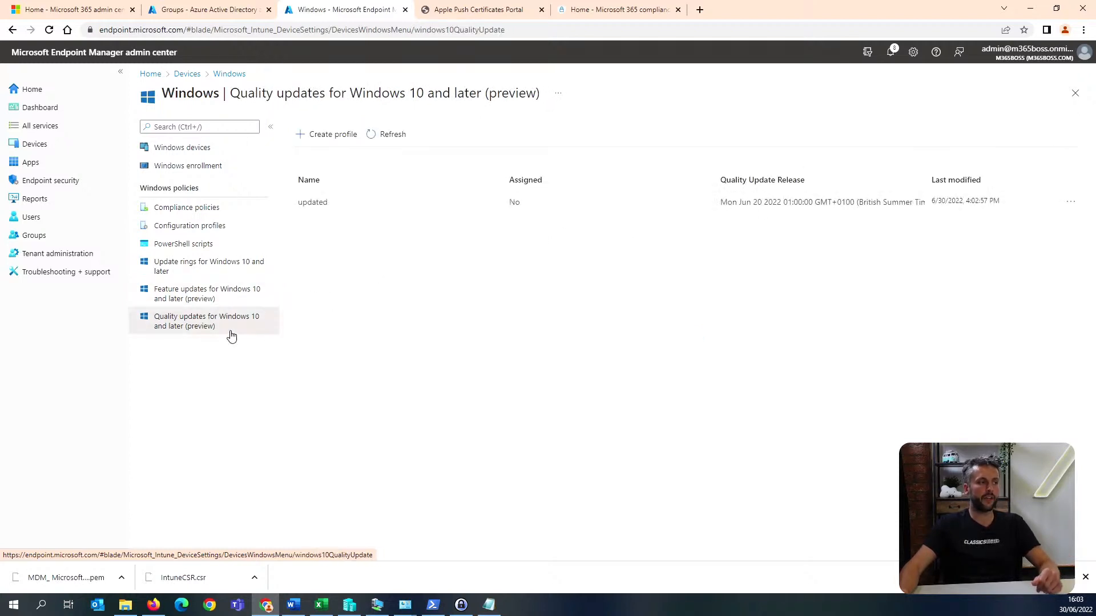
left_click(237, 301)
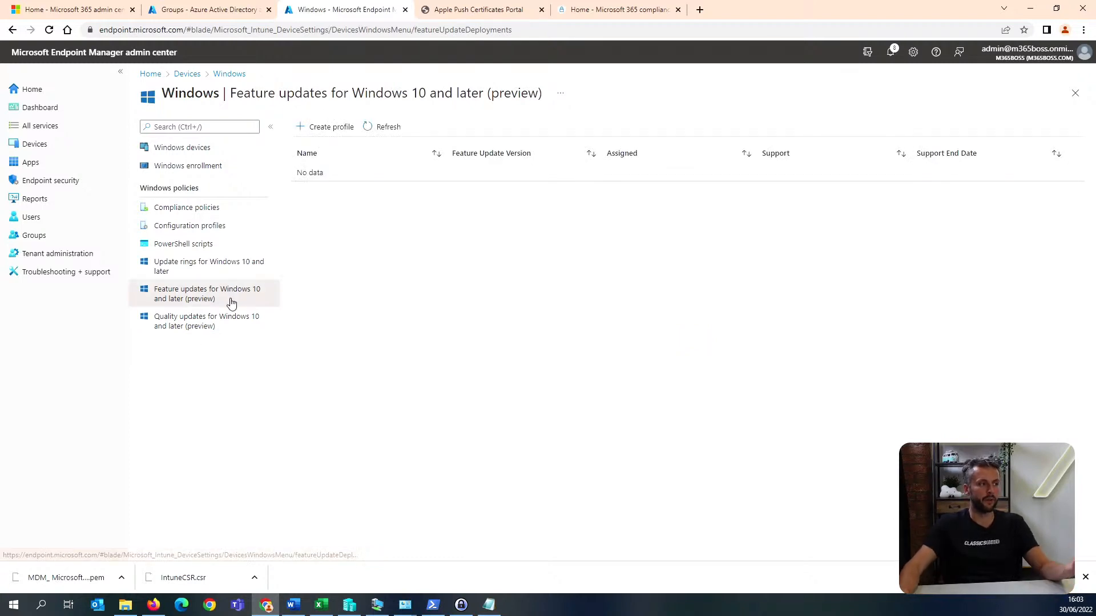
left_click(228, 269)
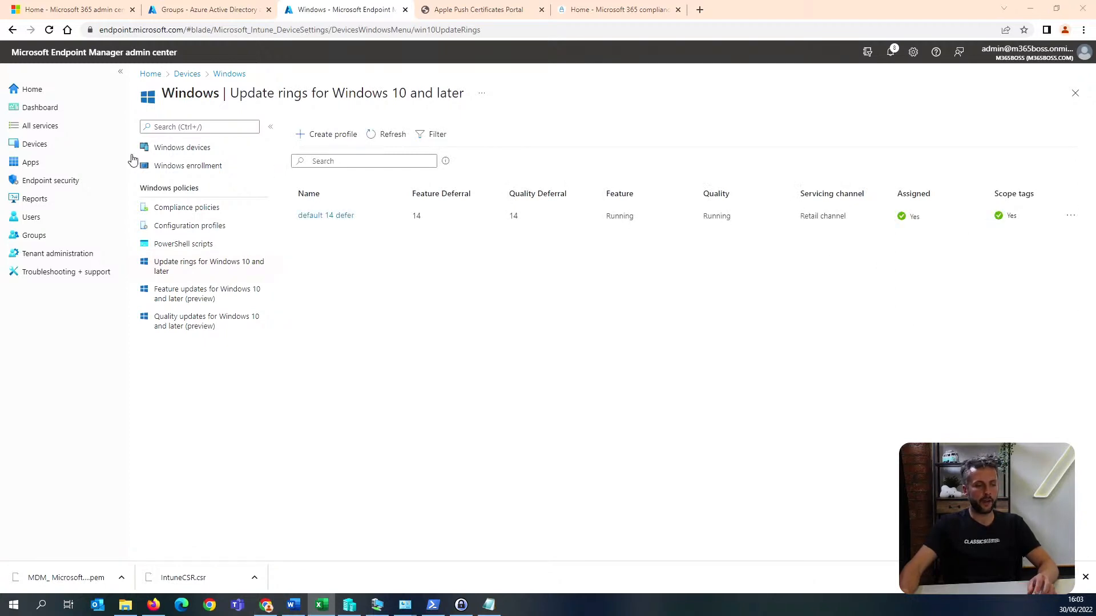
Start adding a Windows app of type Microsoft 365 Apps for Windows 10 and later.
left_click(67, 165)
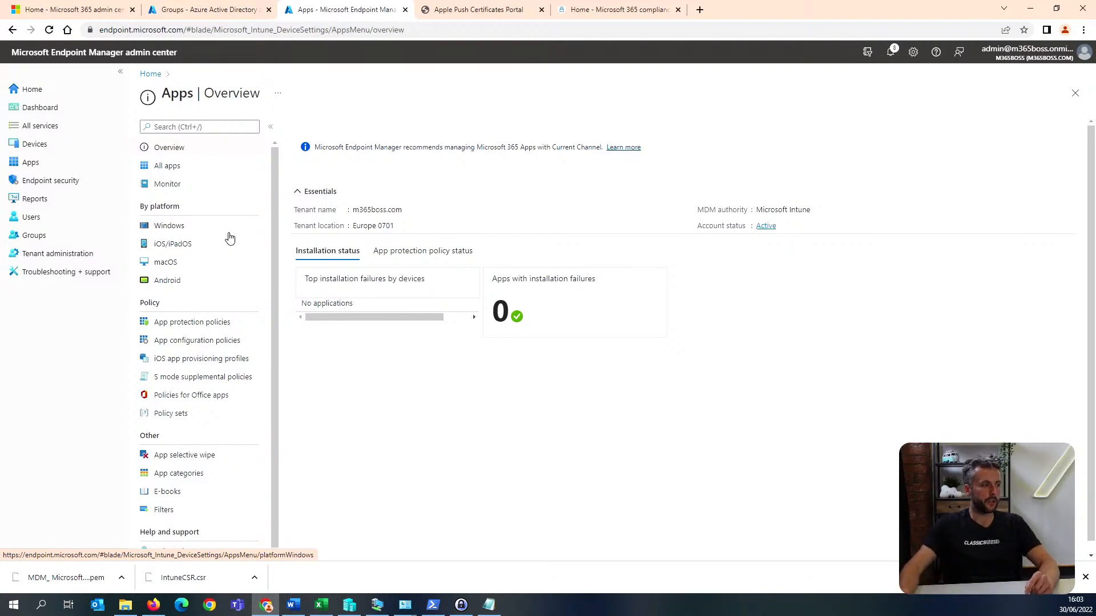
left_click(179, 227)
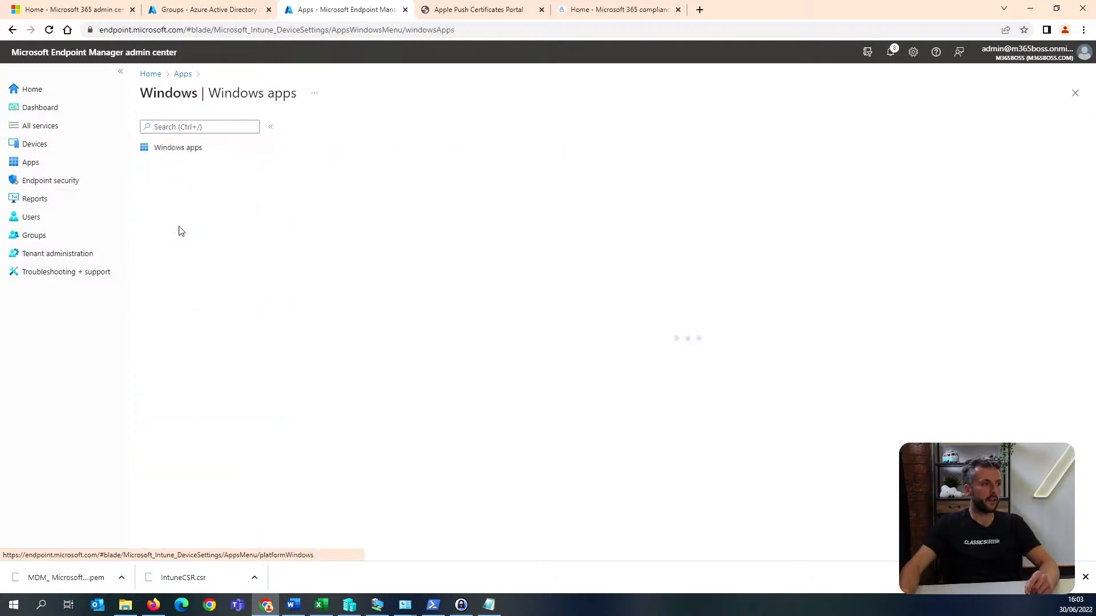
left_click(312, 128)
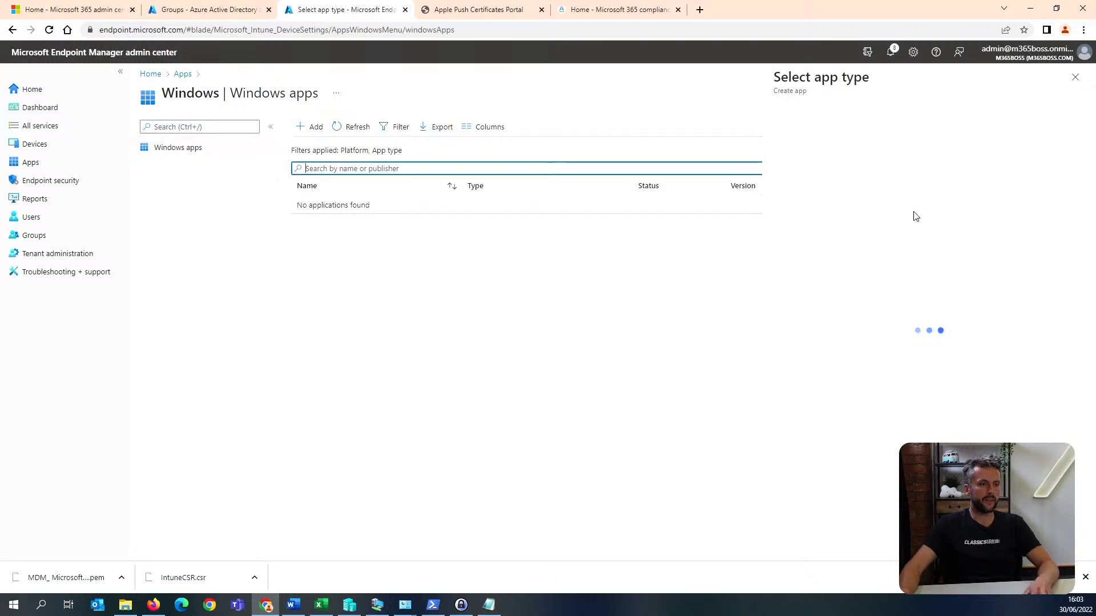
left_click(859, 133)
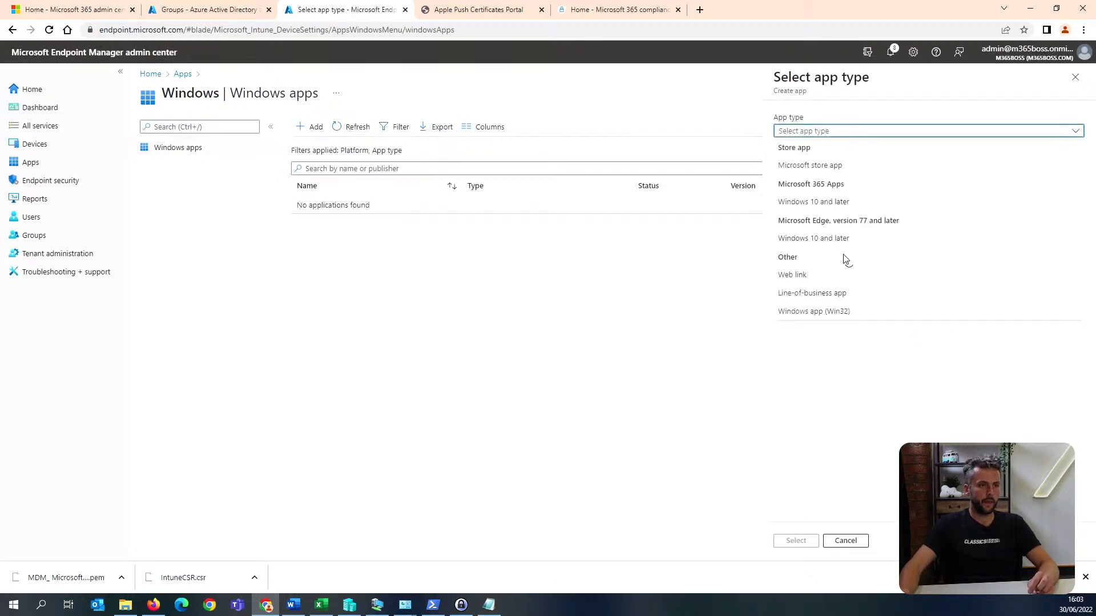
left_click(845, 203)
left_click(796, 541)
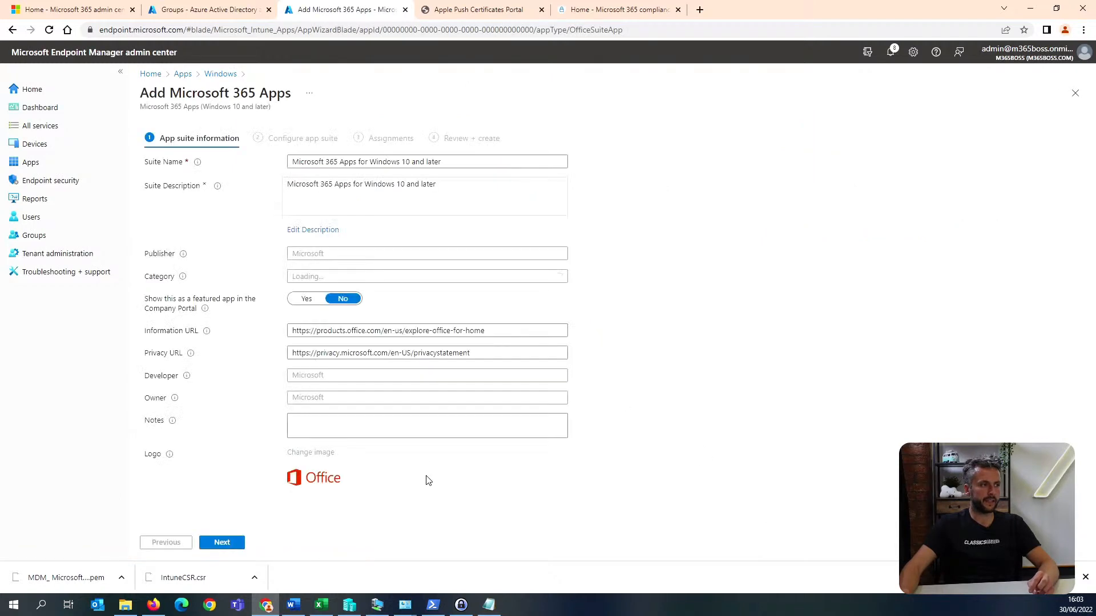
Keep the default suite information and set the app suite's update channel to Monthly Enterprise Channel.
left_click(222, 543)
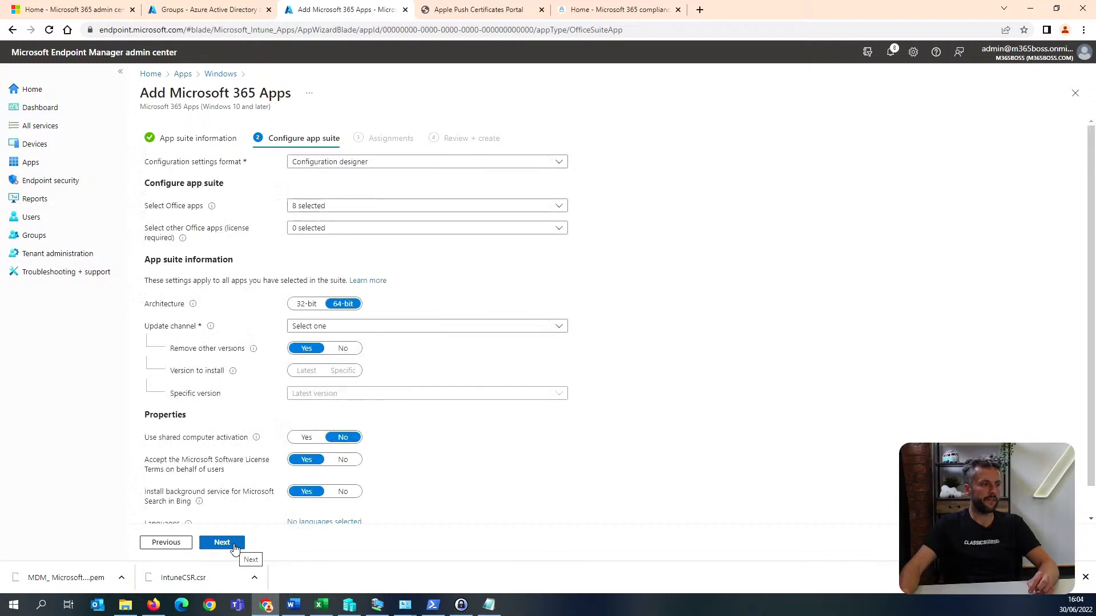
left_click(348, 329)
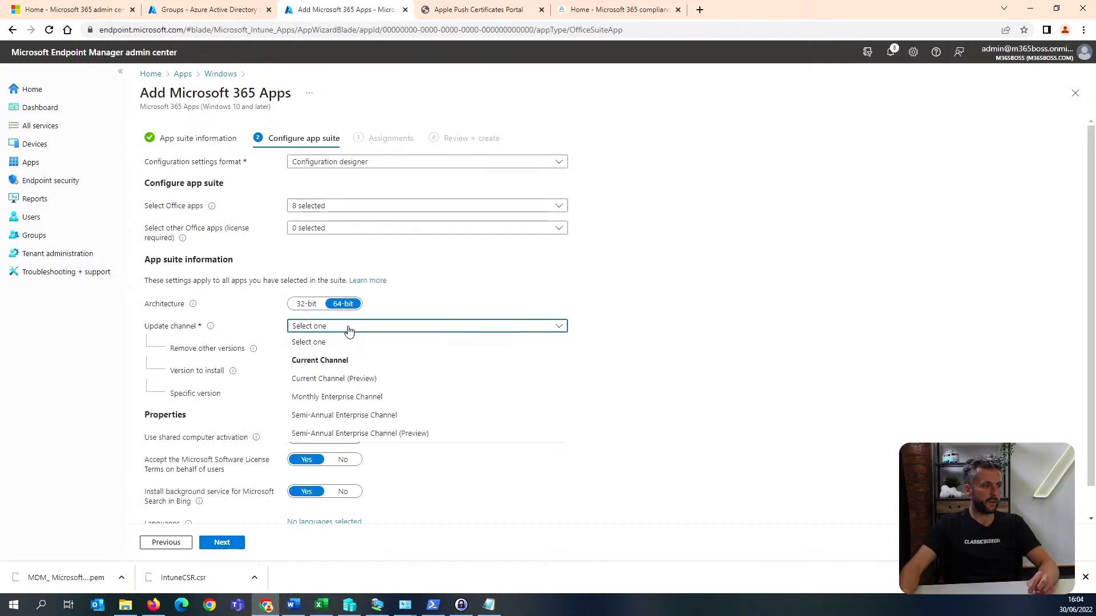
left_click(418, 398)
scroll(293, 435, "down", 1)
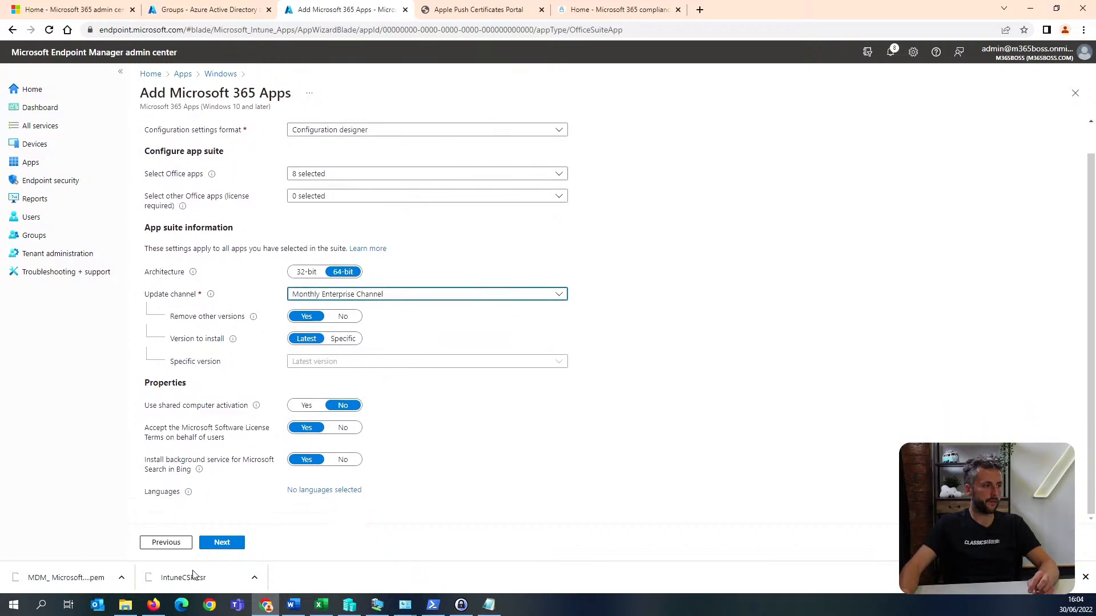
left_click(222, 543)
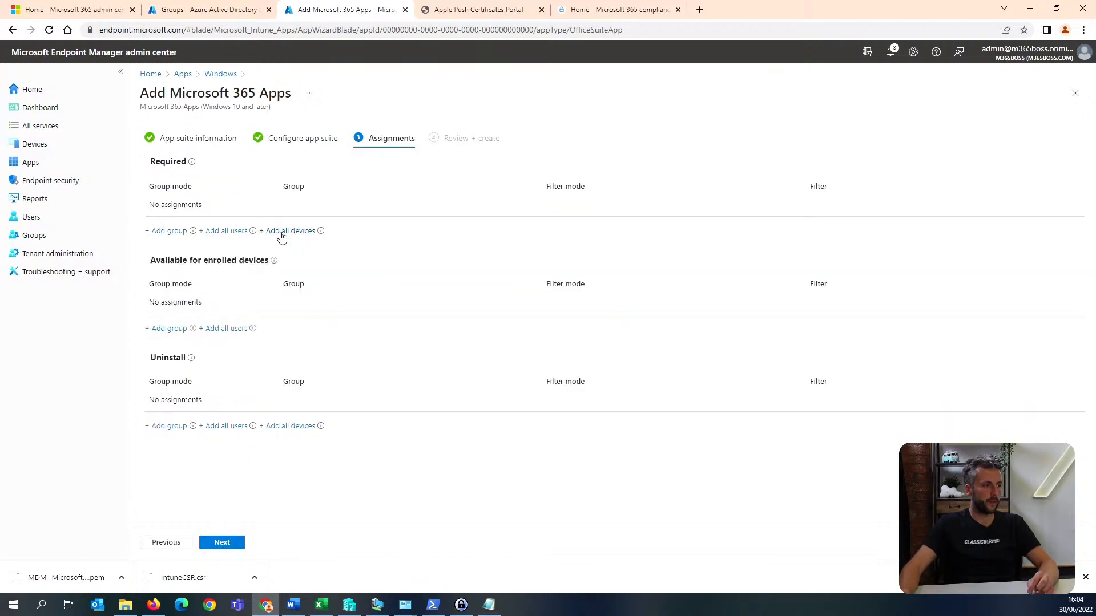
Assign the Microsoft 365 Apps suite as required for all devices, create it and return to the Windows apps list.
left_click(282, 231)
left_click(229, 542)
left_click(231, 545)
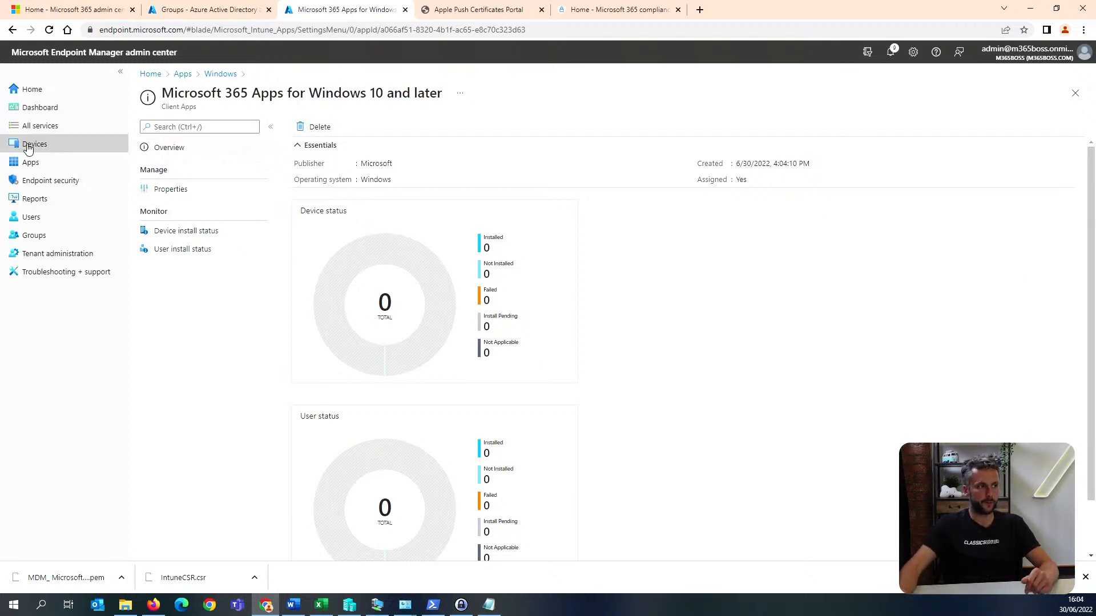
left_click(221, 74)
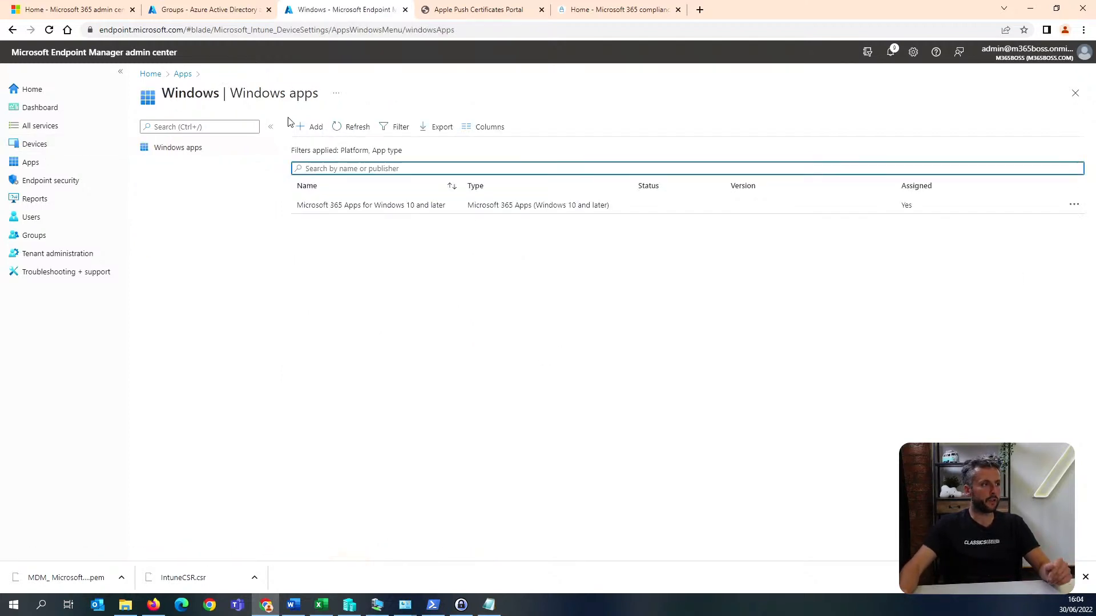
Look at the app type selection for another Windows app without adding one, and view the devices overview.
left_click(304, 127)
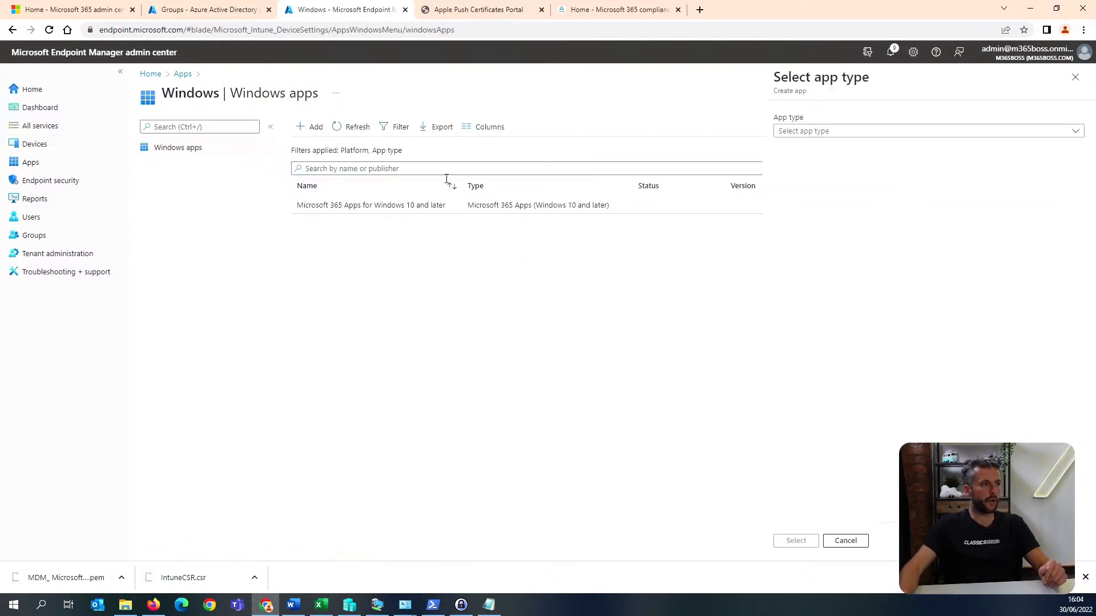
left_click(1075, 77)
left_click(321, 605)
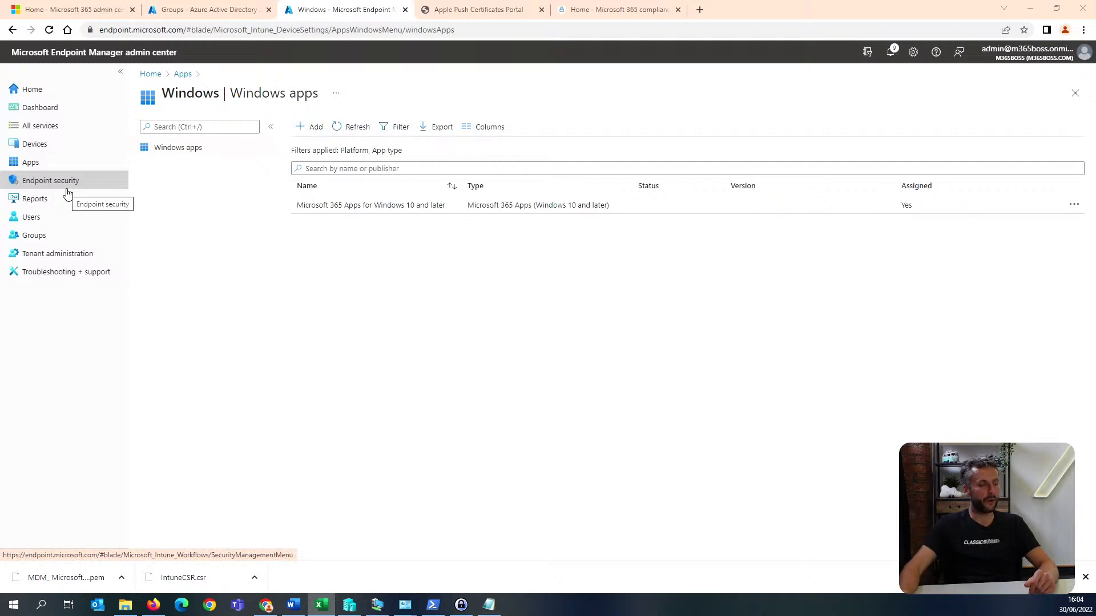
left_click(70, 148)
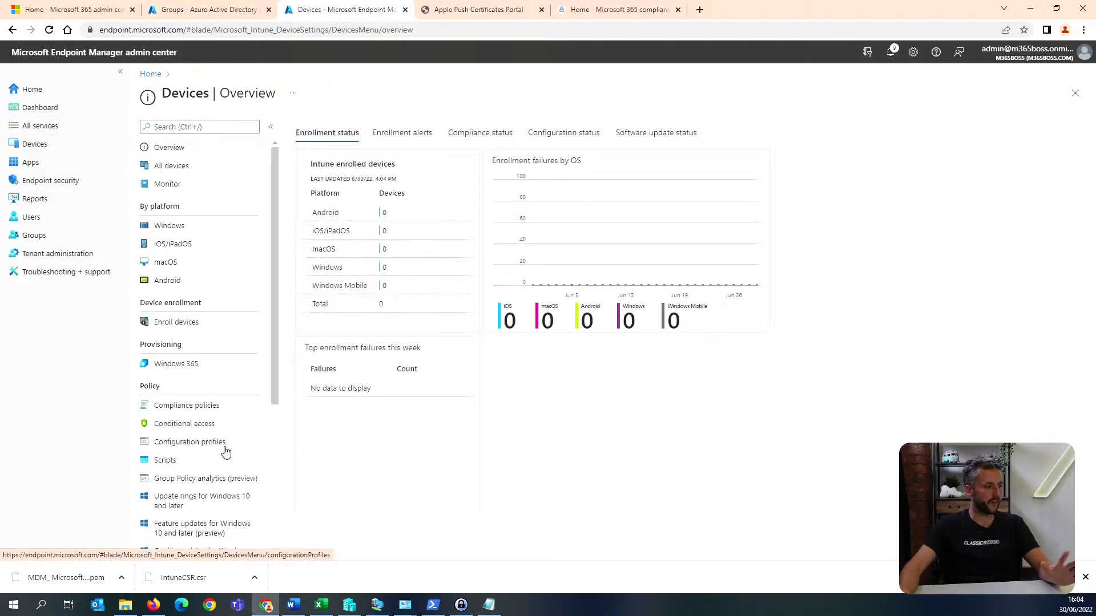
Start a profile named "windows" from the endpoint security baseline for Windows 10 and later.
left_click(82, 185)
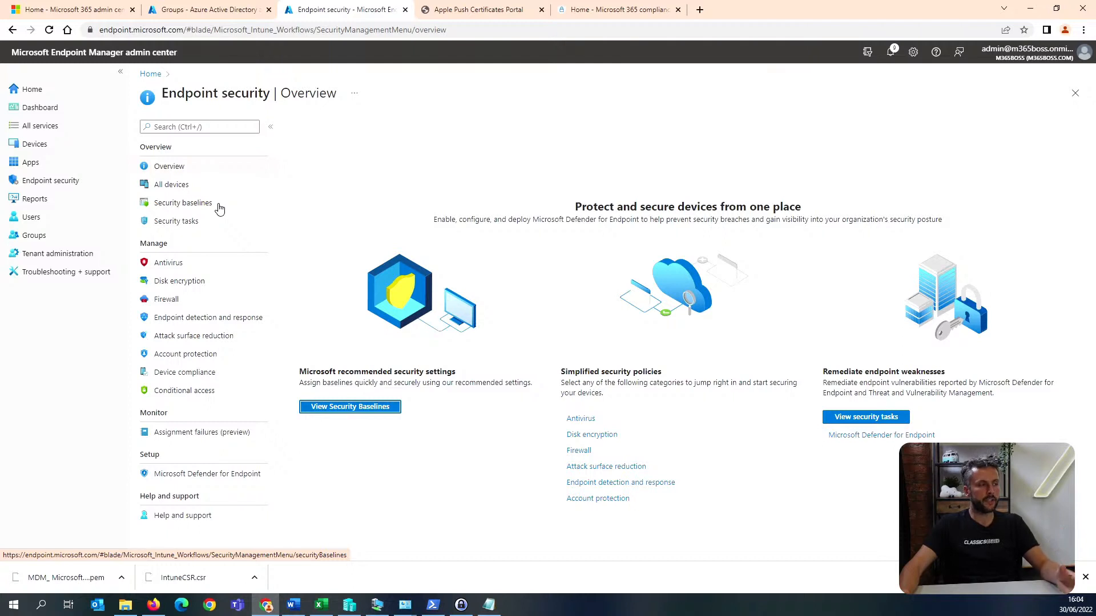
left_click(220, 208)
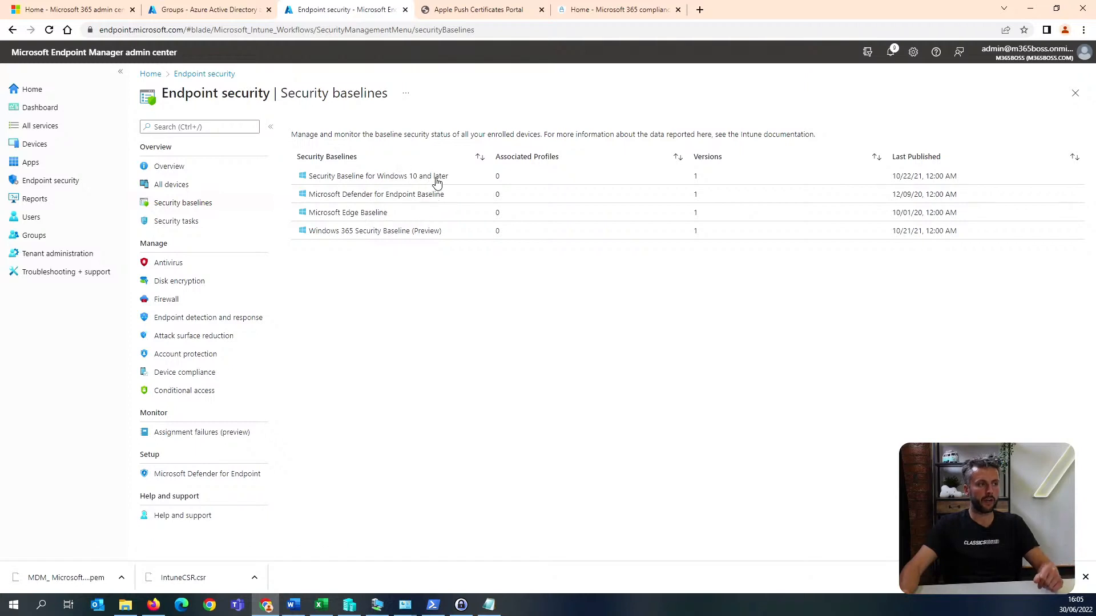
left_click(436, 178)
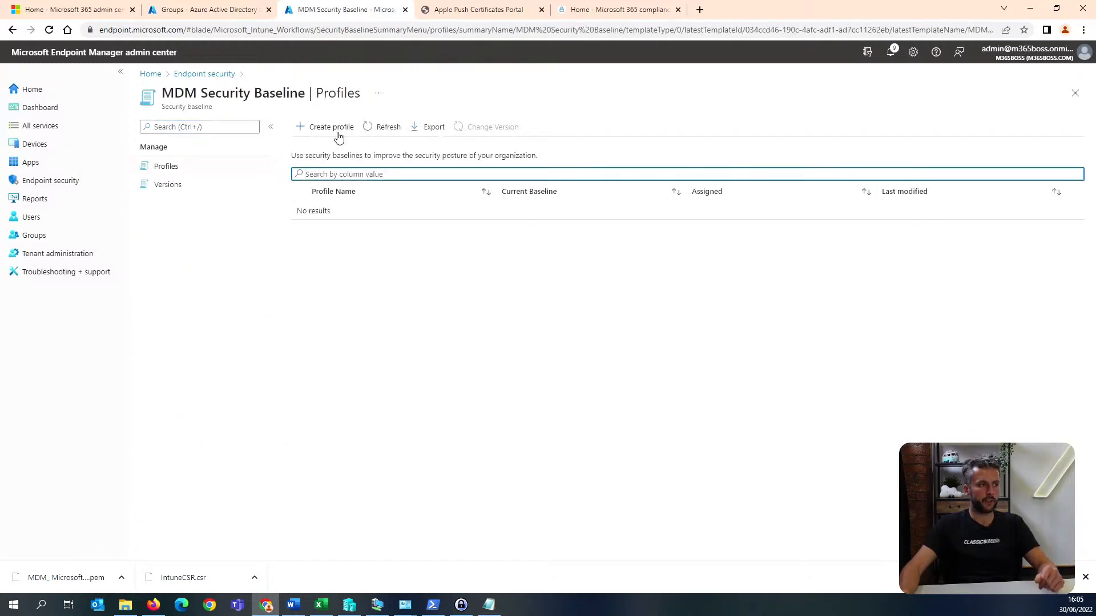
left_click(336, 129)
left_click(356, 160)
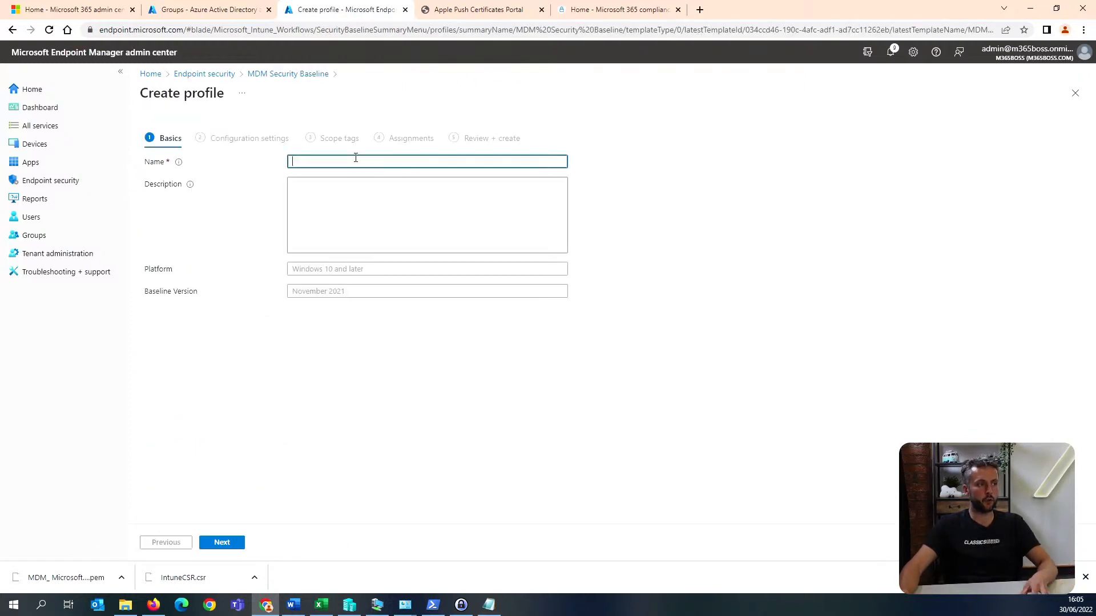
type("windows")
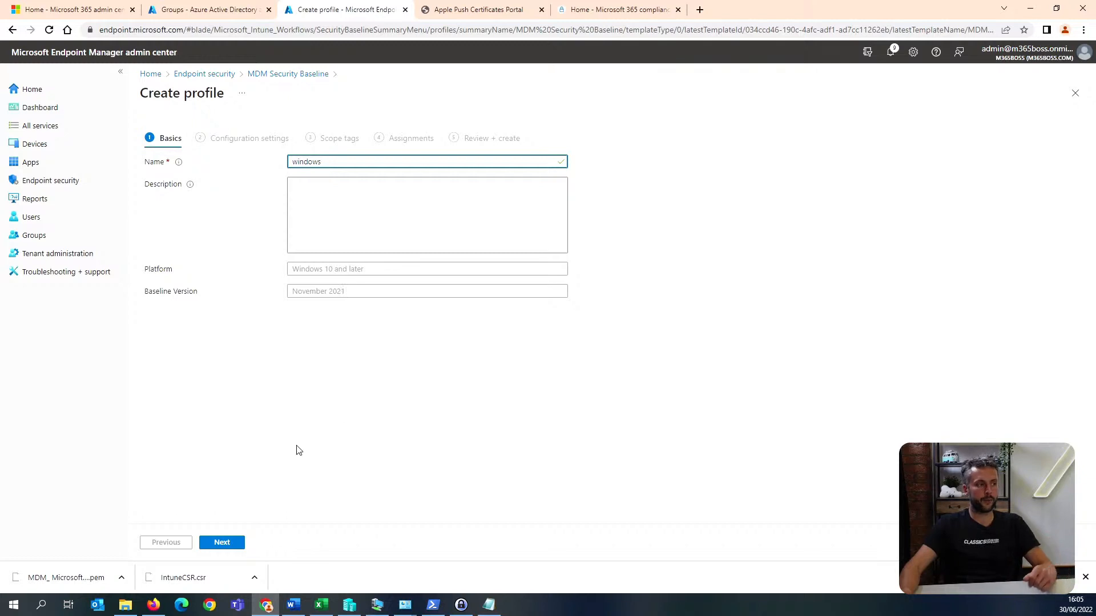
left_click(232, 543)
Keep the baseline's default settings and scope tag, assign the profile to all devices and create it.
scroll(259, 271, "down", 8)
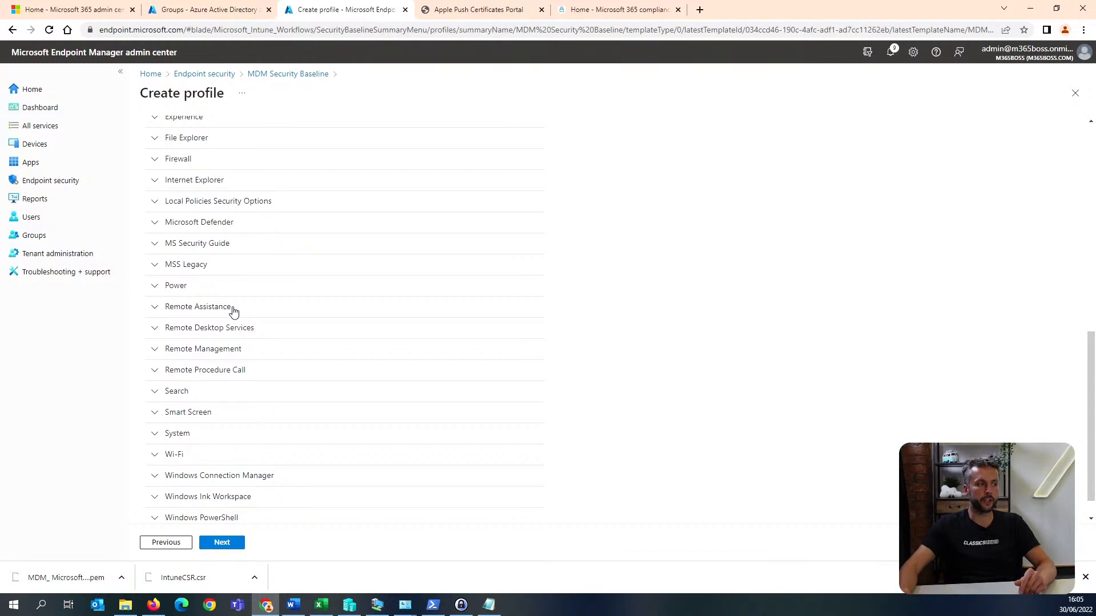
left_click(226, 542)
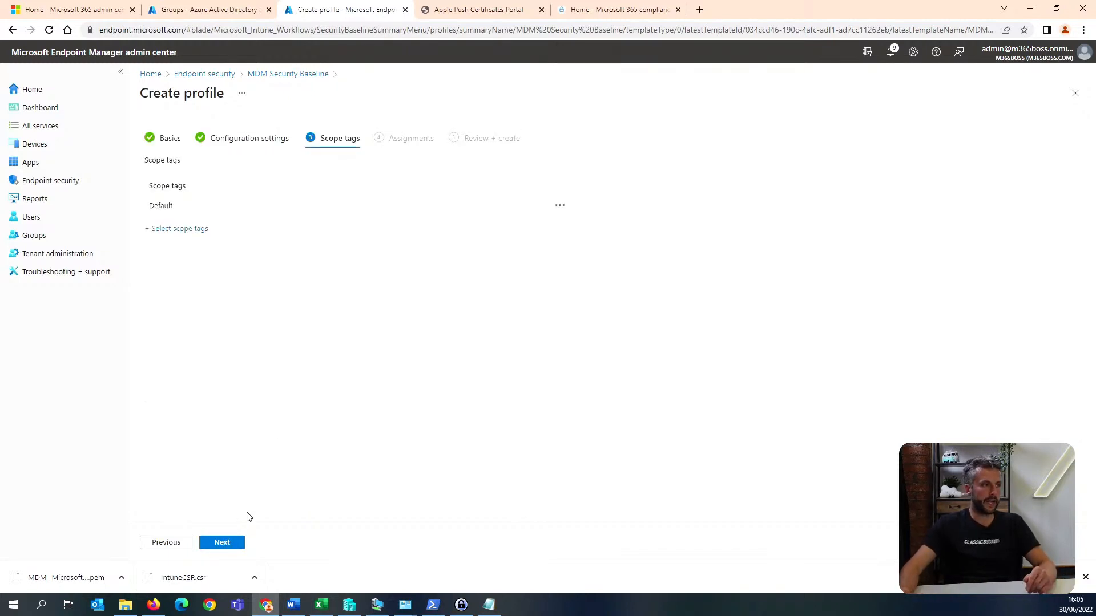
left_click(232, 542)
left_click(316, 178)
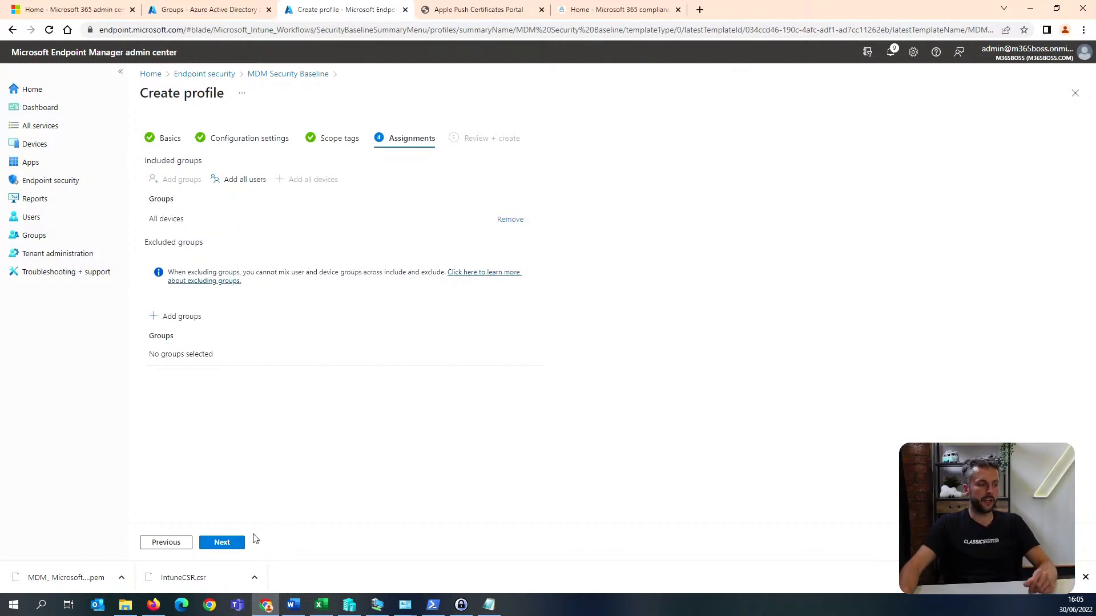
left_click(237, 543)
left_click(222, 549)
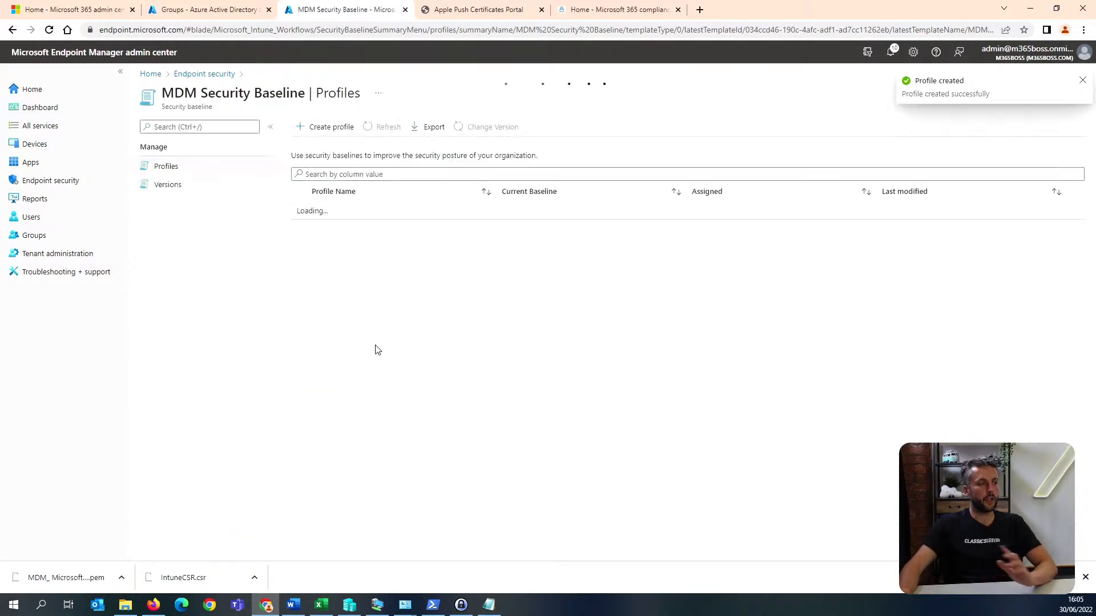
In the "windows" baseline profile's local policies security options, set standard user elevation prompt behavior to "Prompt for credentials on the secure desktop" and save.
left_click(337, 212)
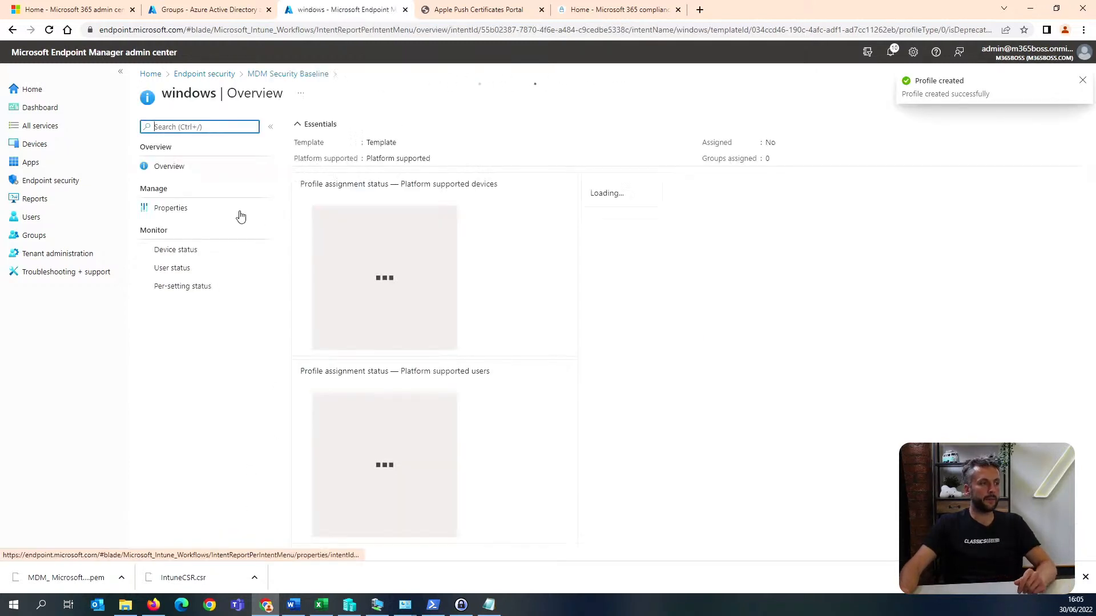
left_click(205, 210)
left_click(381, 334)
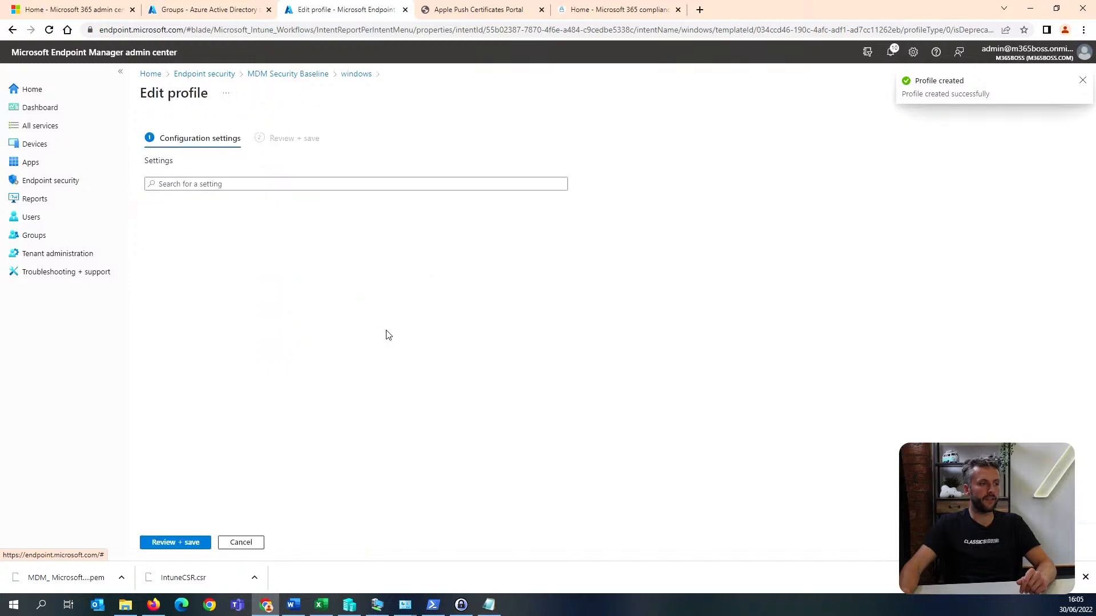
scroll(189, 343, "down", 3)
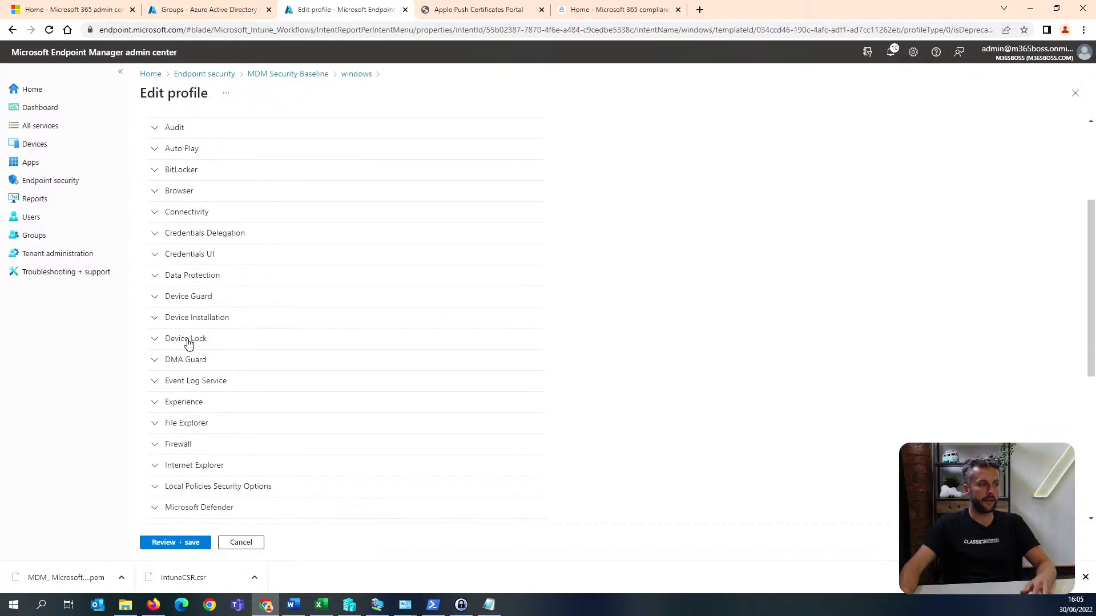
scroll(175, 397, "down", 2)
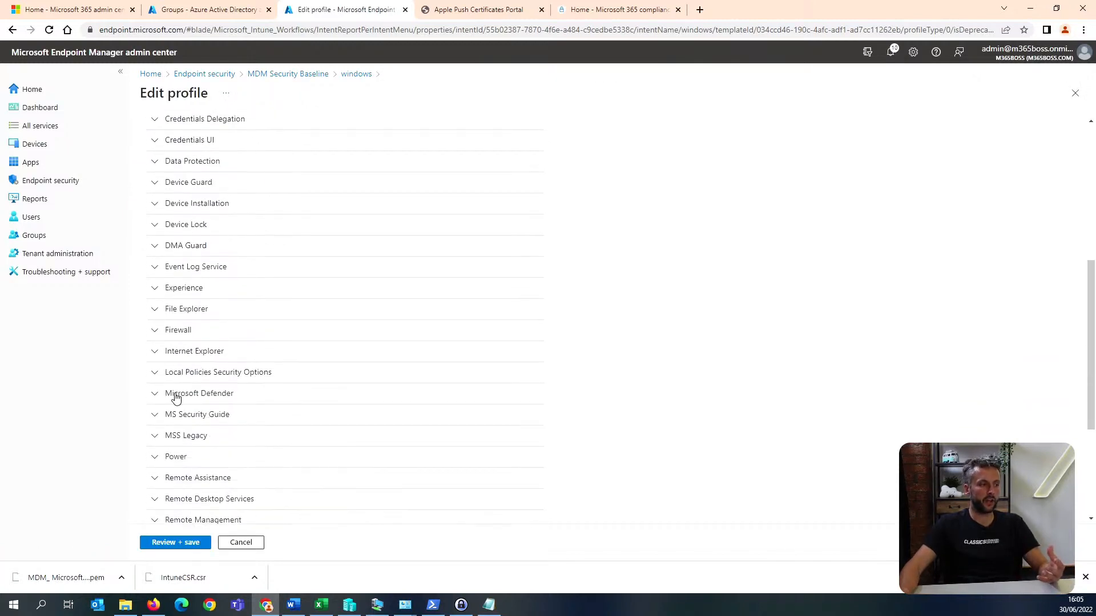
left_click(155, 373)
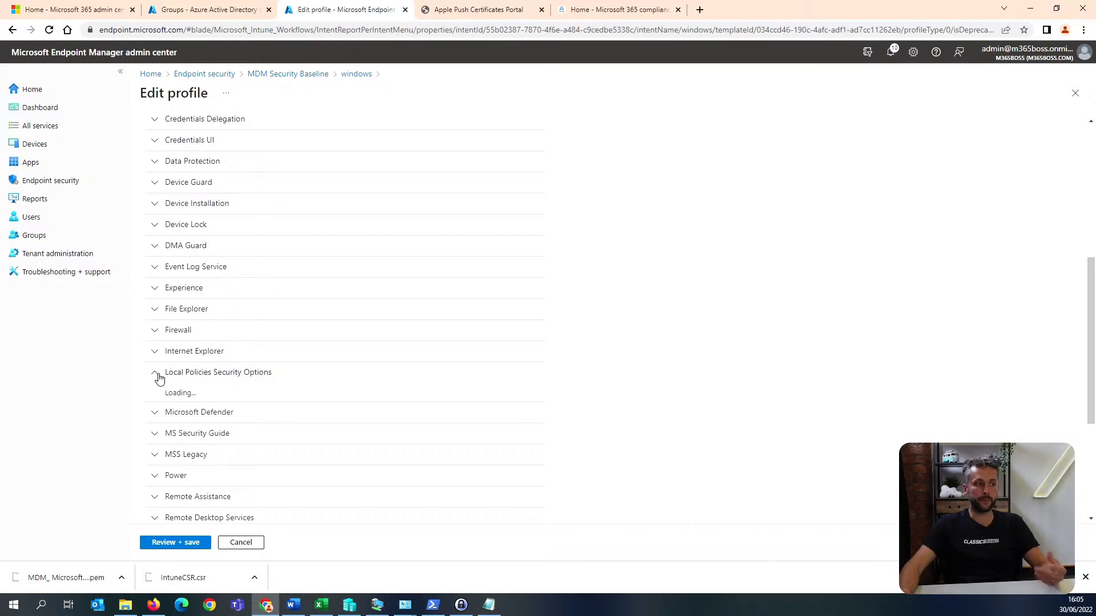
scroll(159, 379, "down", 6)
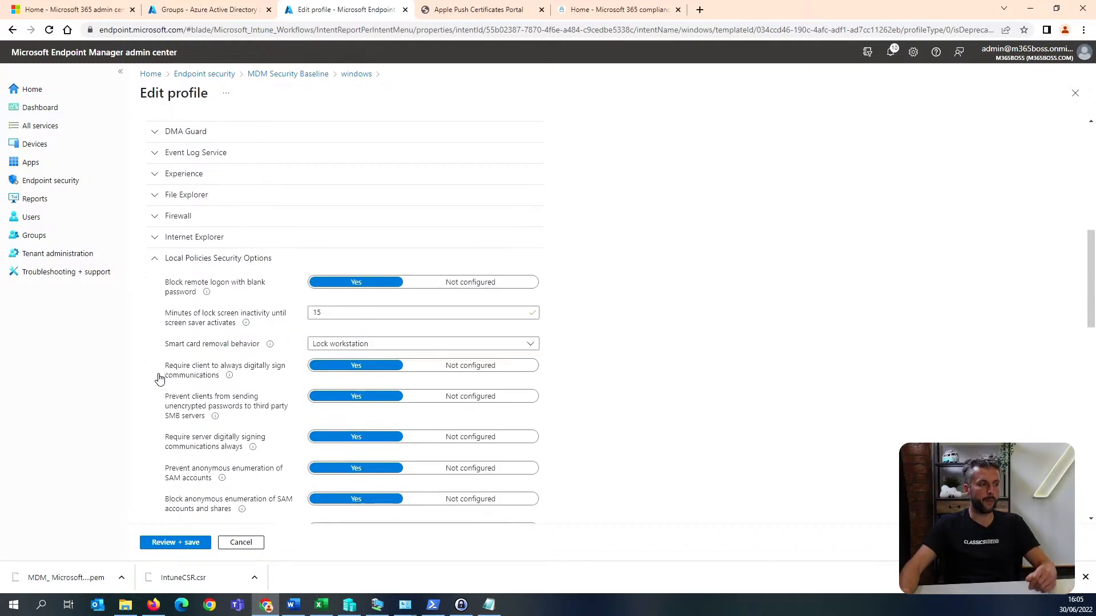
scroll(159, 378, "down", 3)
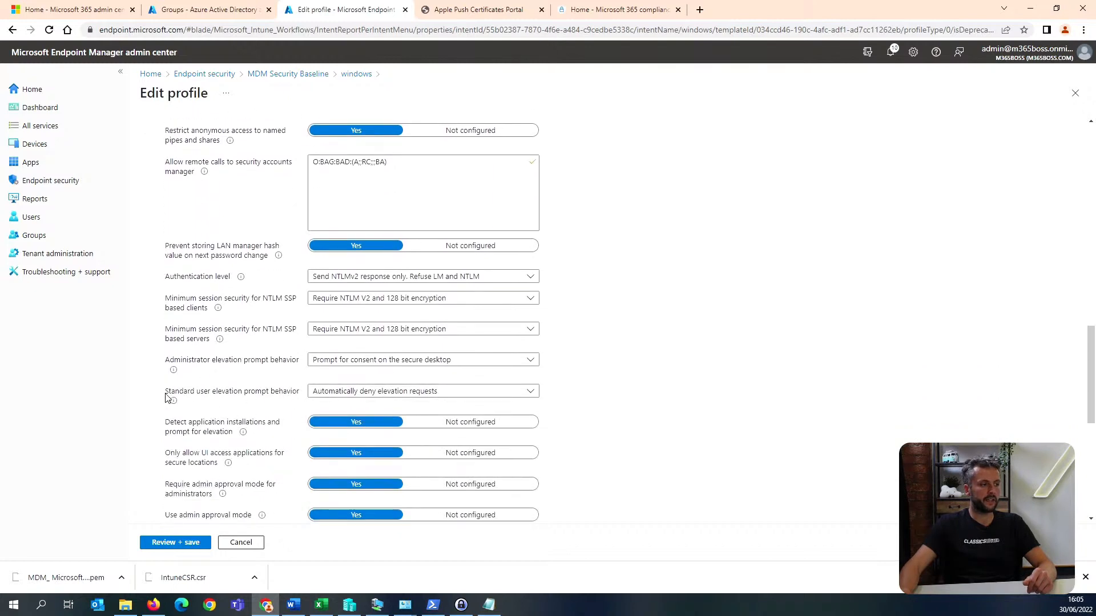
left_click_drag(173, 394, 253, 395)
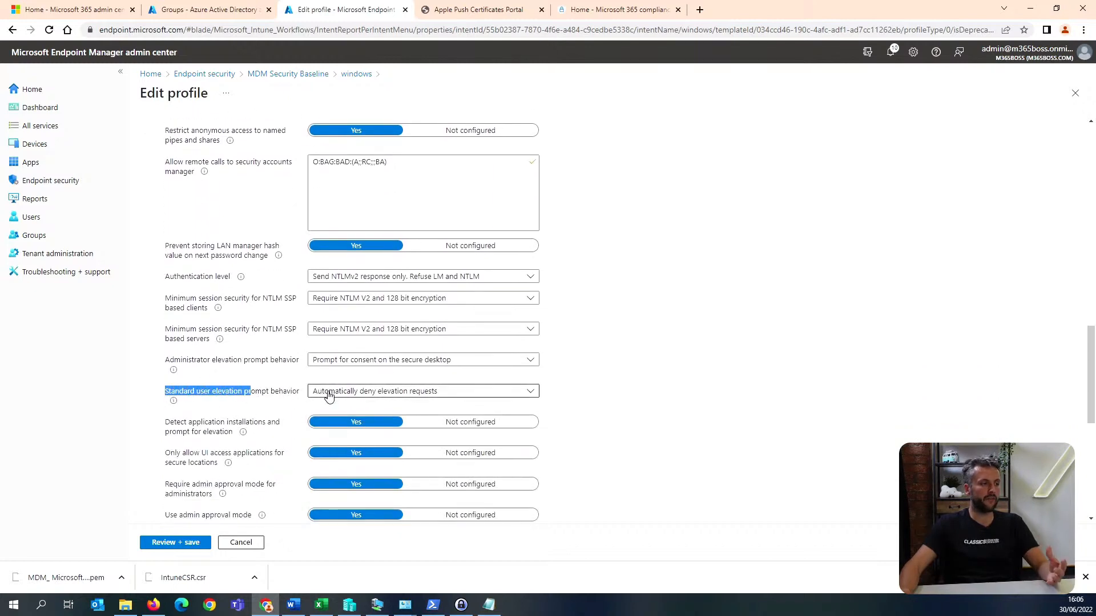
left_click(393, 394)
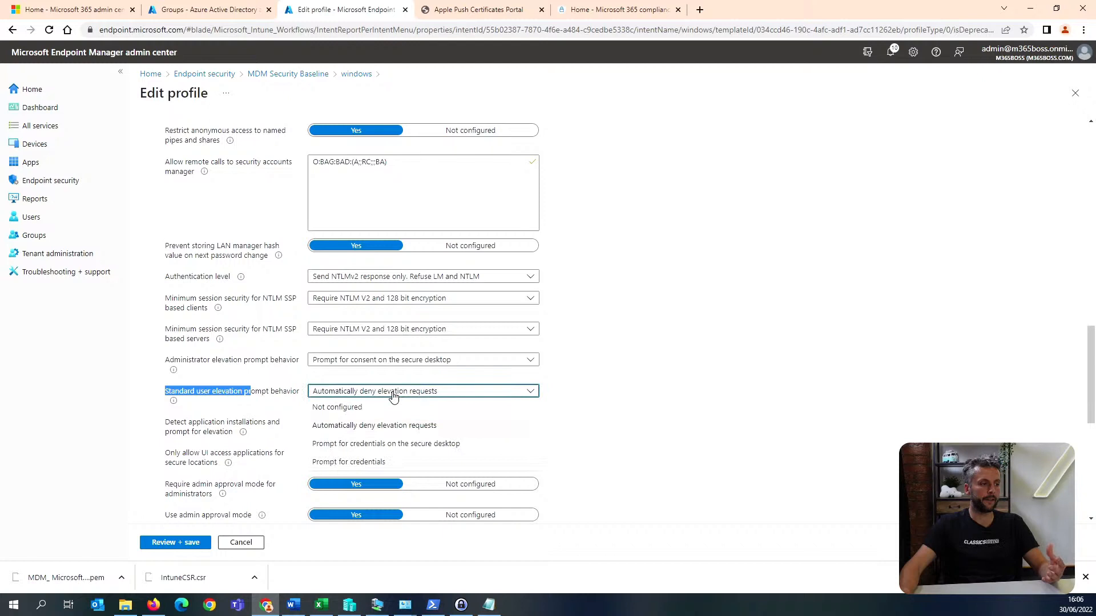
left_click(410, 445)
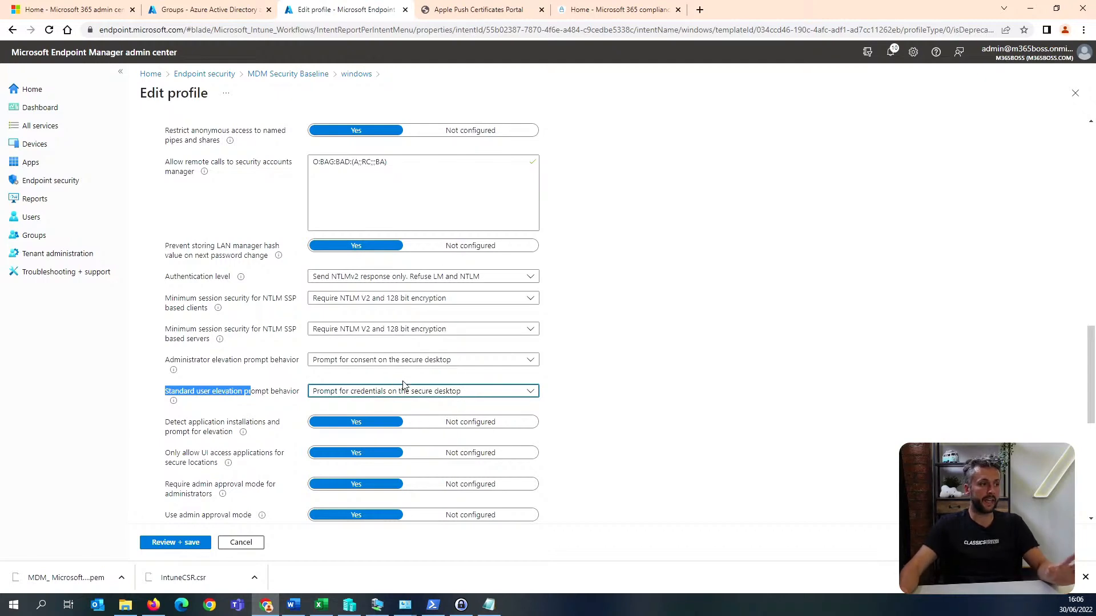
left_click(177, 545)
left_click(160, 542)
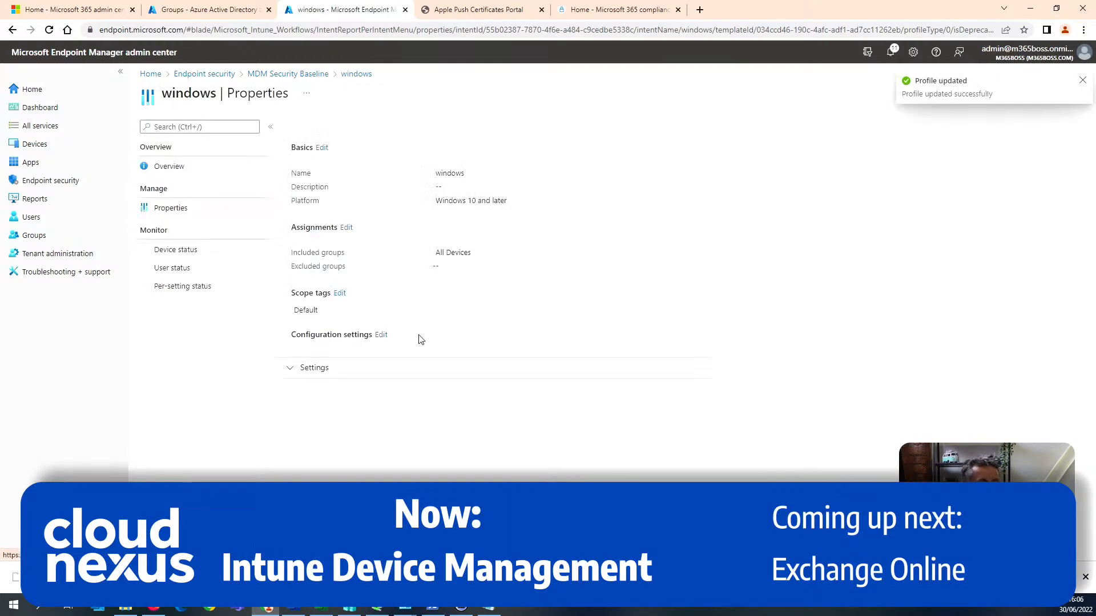
Return to the MDM security baseline profiles and check the version change options for the "windows" profile without submitting a change.
left_click(355, 74)
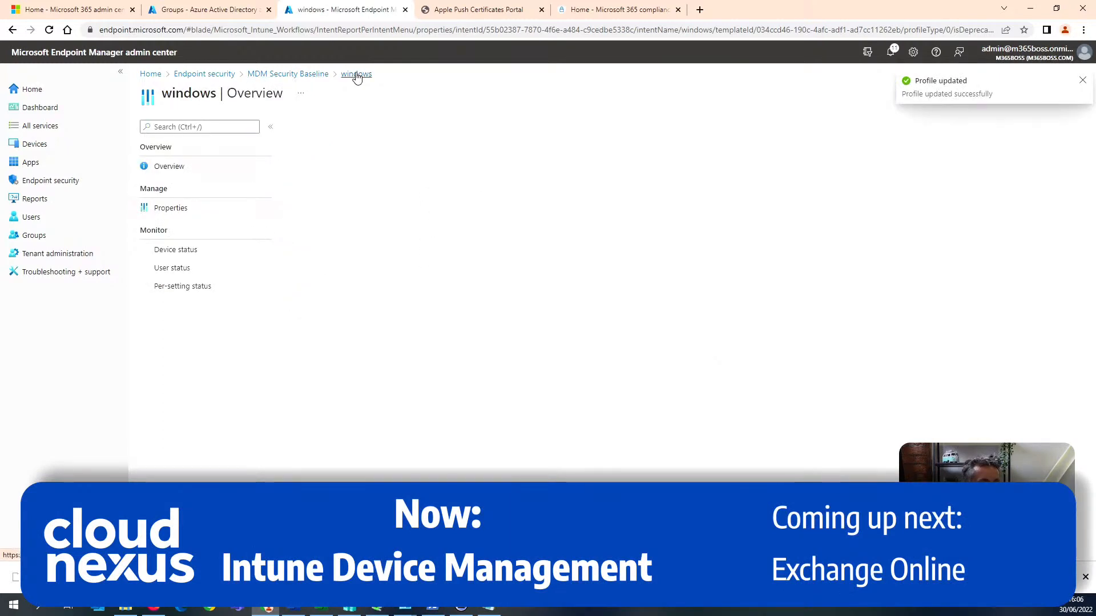
left_click(286, 76)
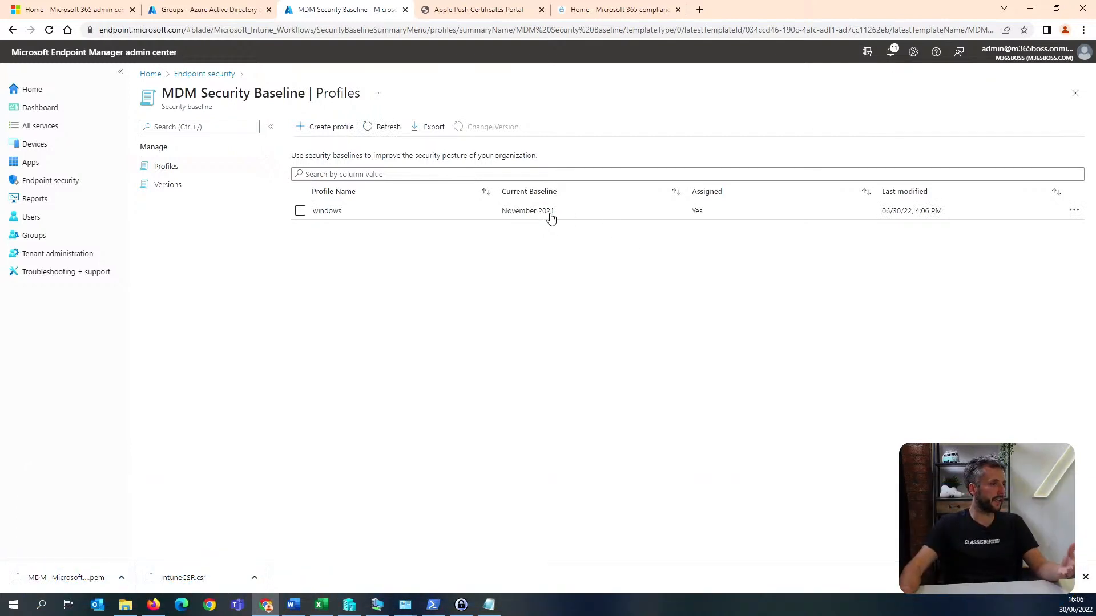
left_click(300, 211)
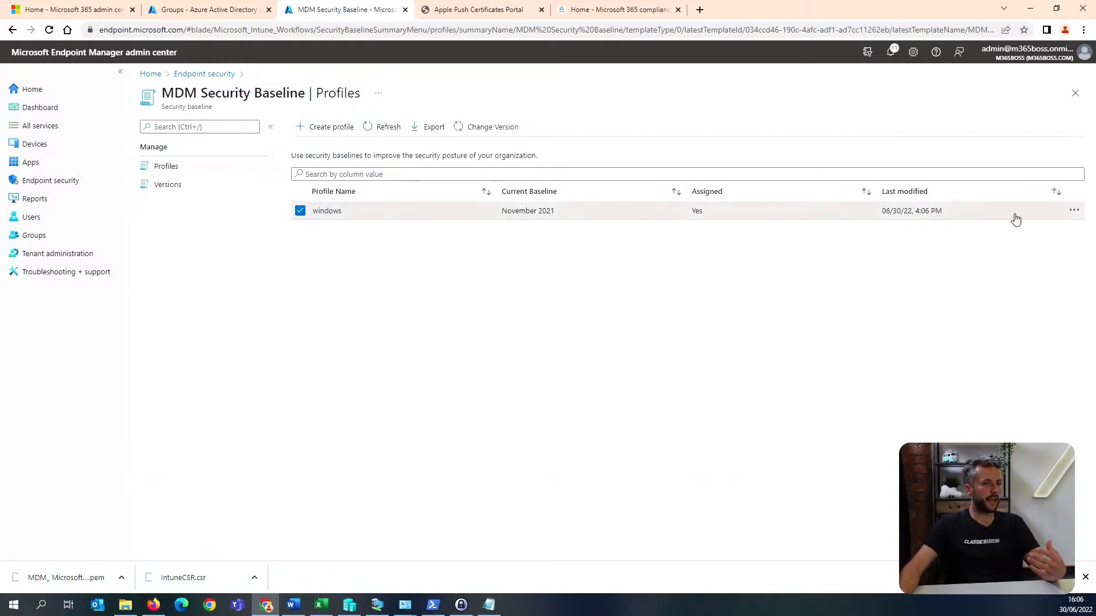
left_click(502, 129)
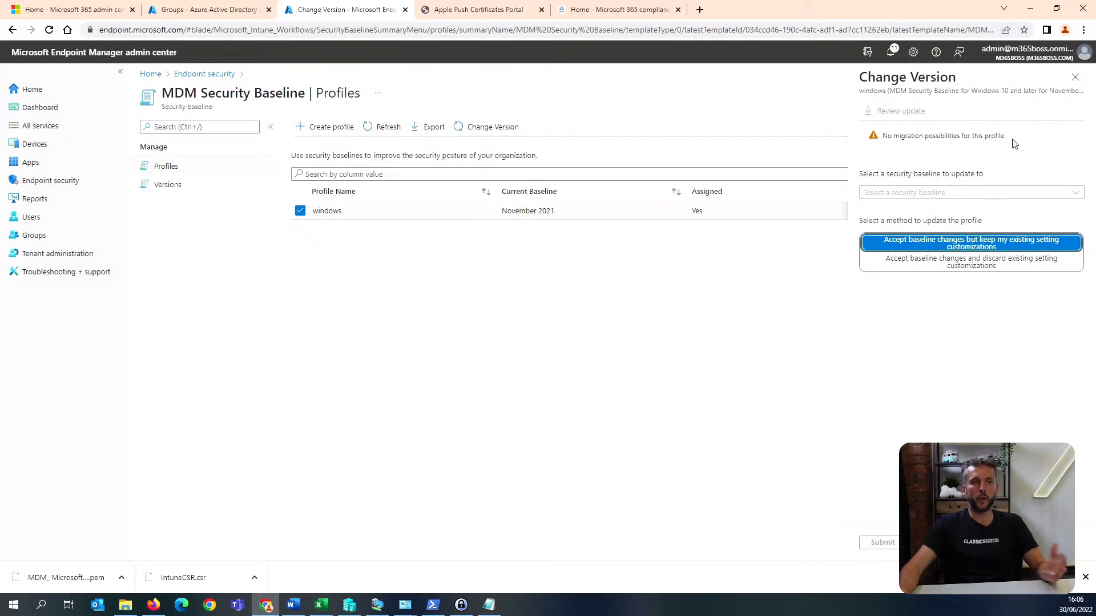
left_click_drag(1014, 143, 887, 144)
left_click(1077, 81)
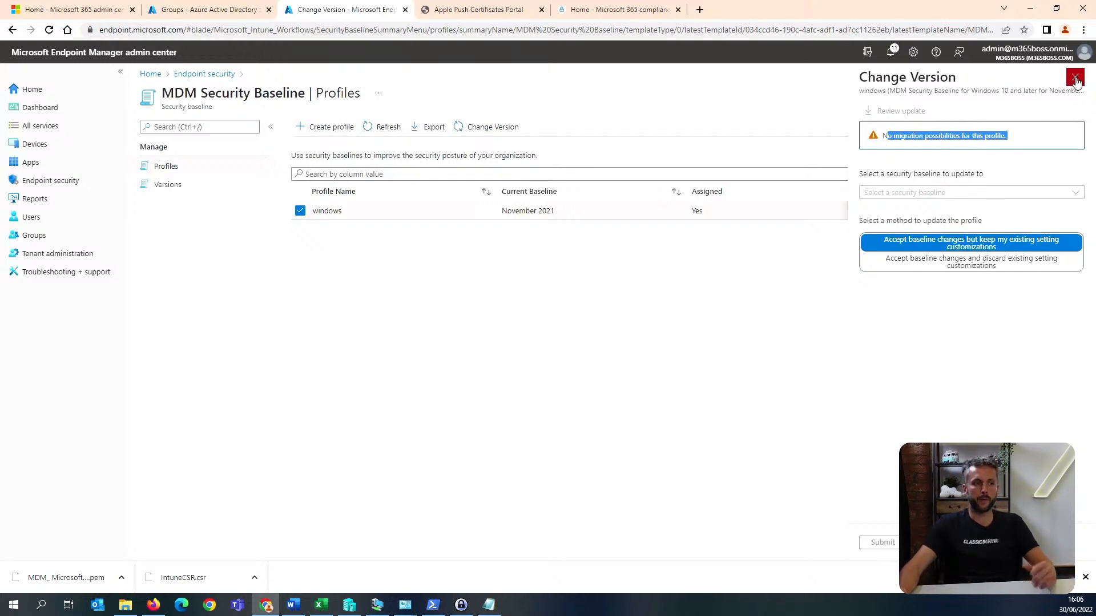
Start a profile named "edge" from the Microsoft Edge security baseline.
left_click(213, 75)
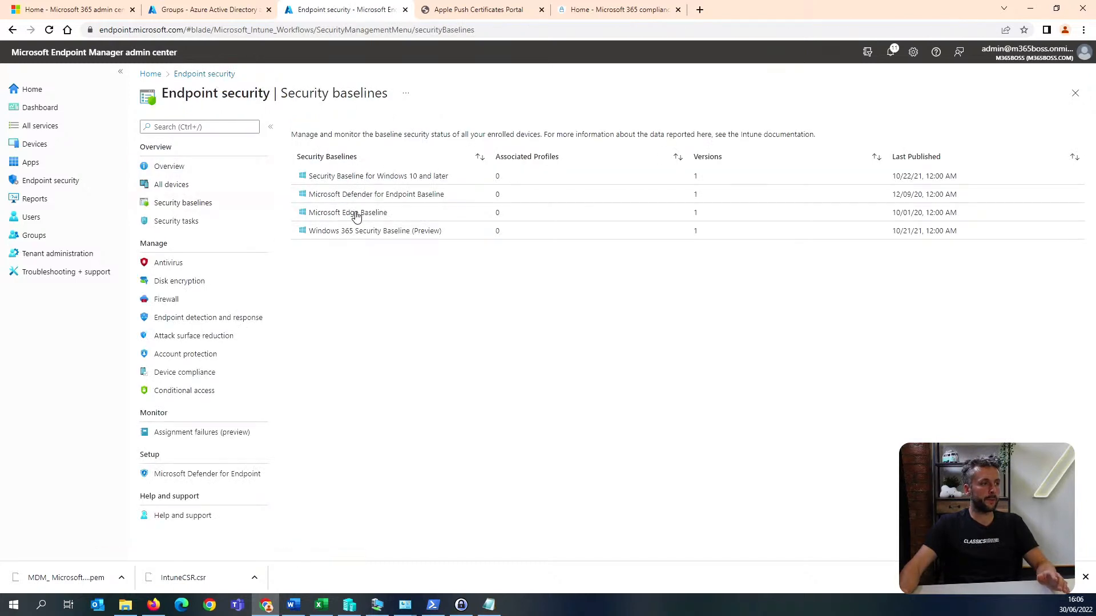
left_click(357, 214)
left_click(339, 126)
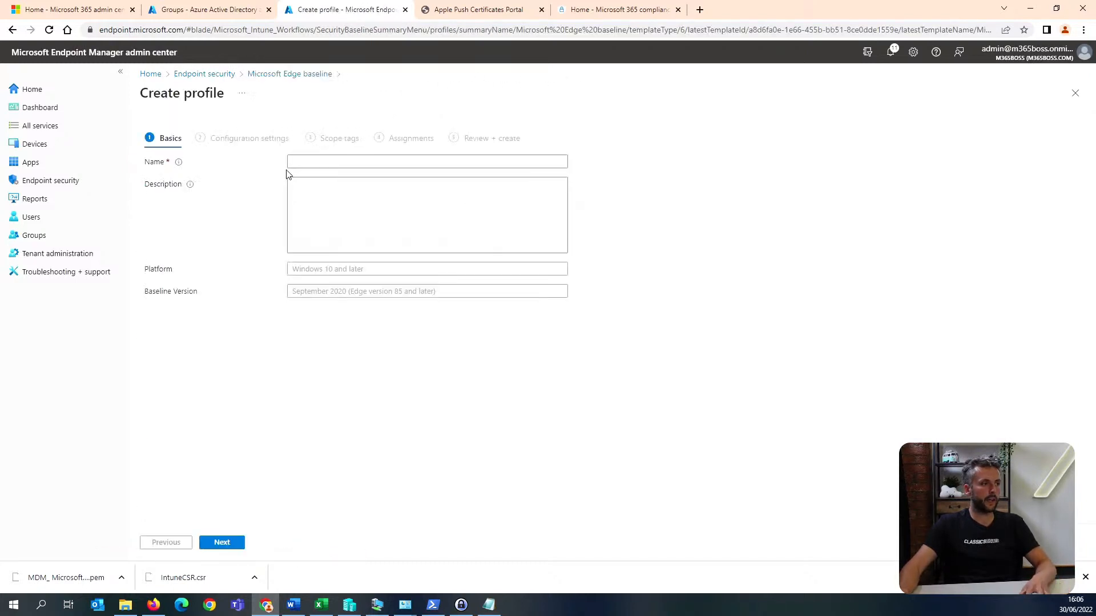
left_click(304, 159)
type("edge")
left_click(238, 542)
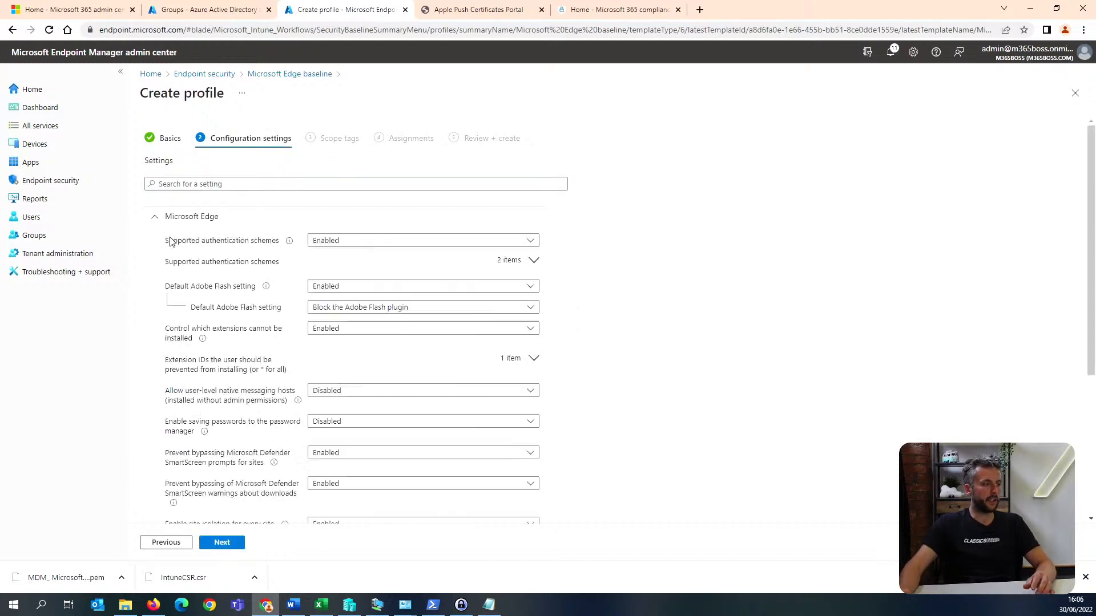
Review and keep the Edge baseline's default settings and scope tag, assign the profile to all devices, create it and return to the security baselines.
scroll(248, 292, "down", 1)
scroll(494, 256, "down", 2)
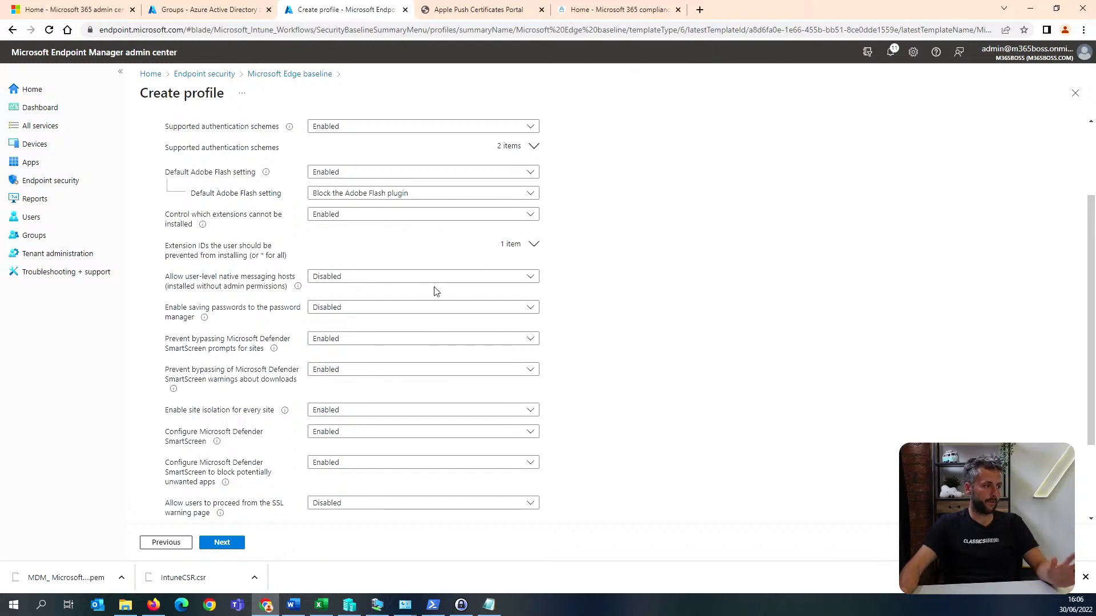
scroll(434, 291, "down", 2)
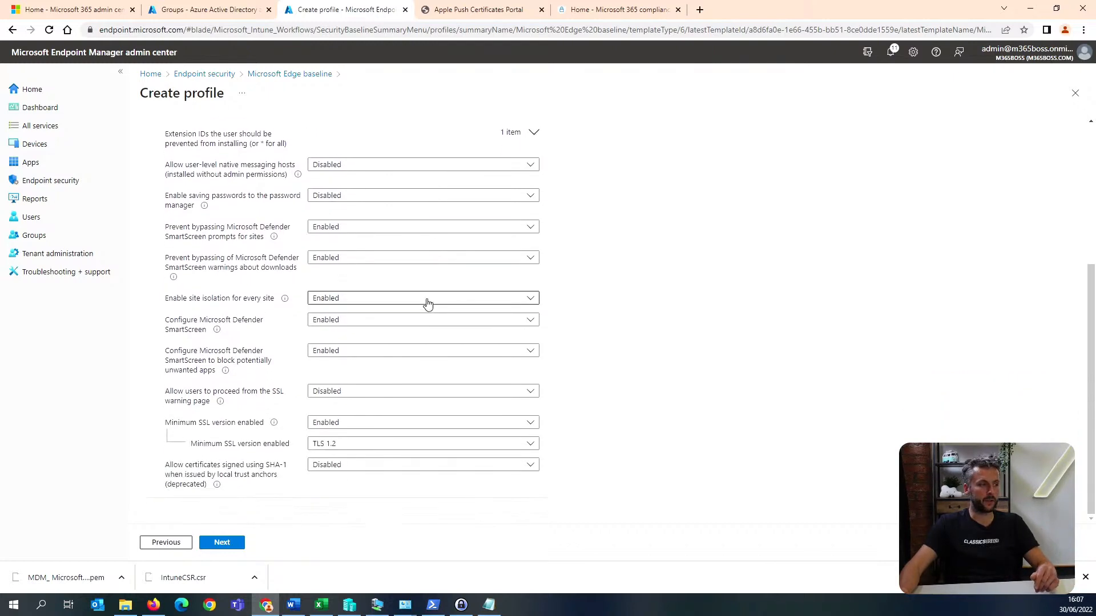
scroll(428, 304, "up", 5)
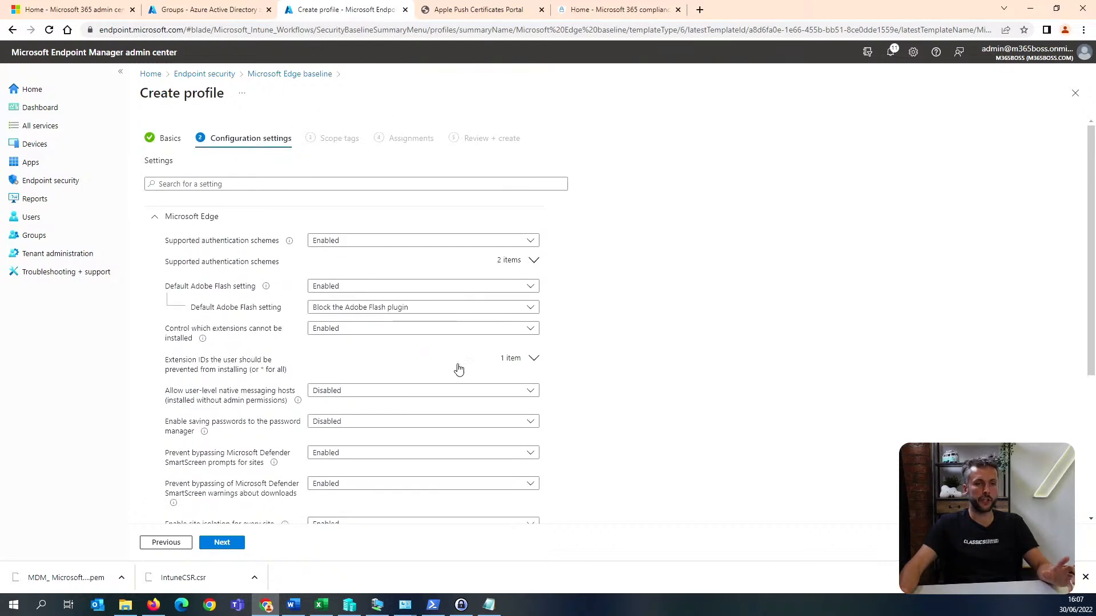
left_click(228, 545)
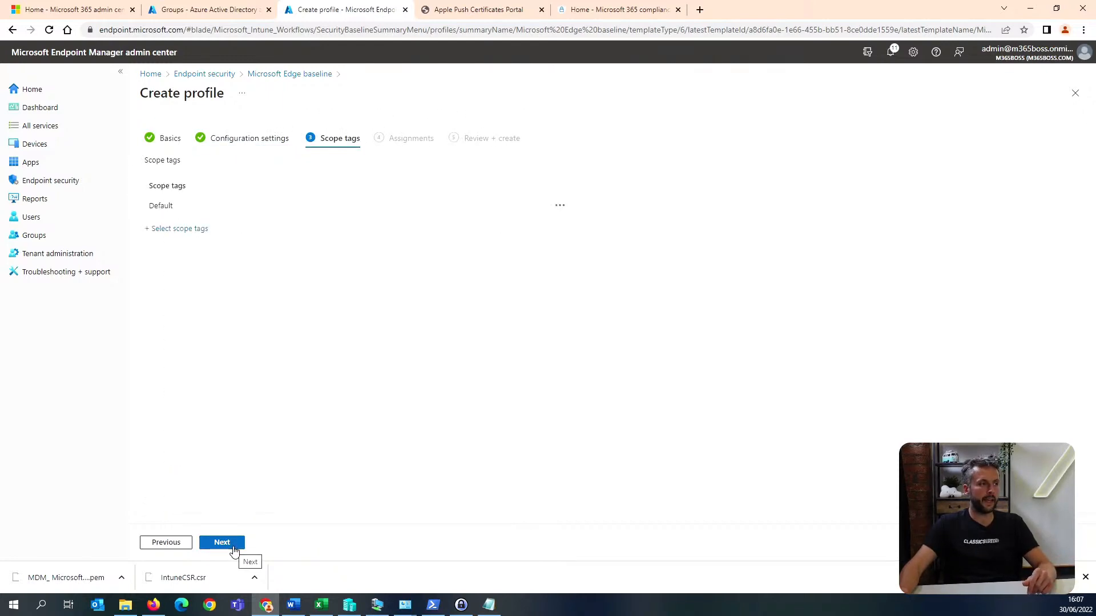
left_click(231, 545)
left_click(303, 180)
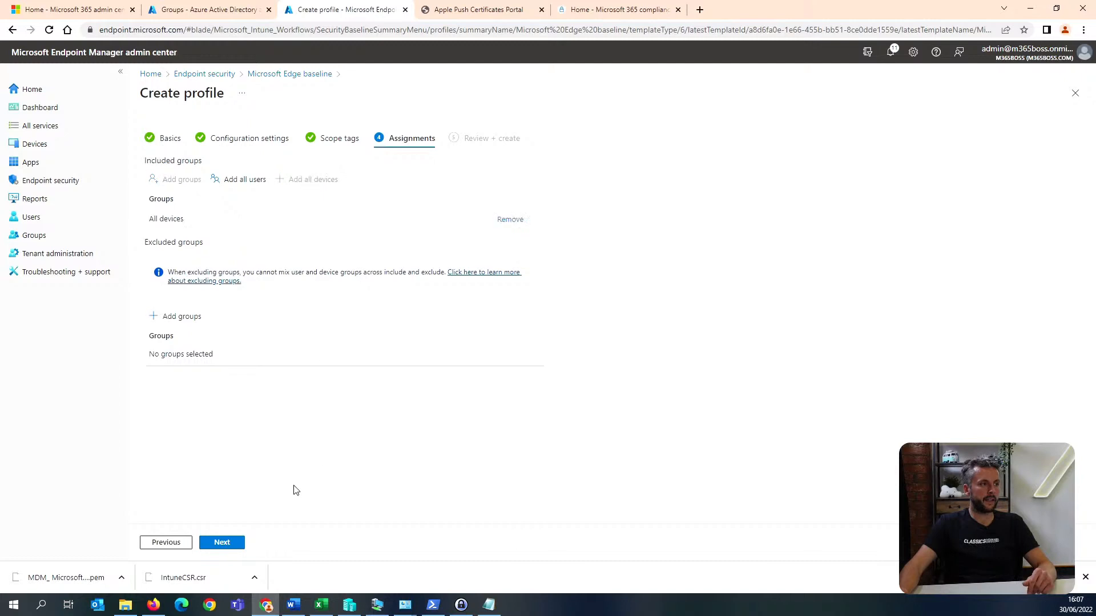
left_click(228, 544)
left_click(225, 543)
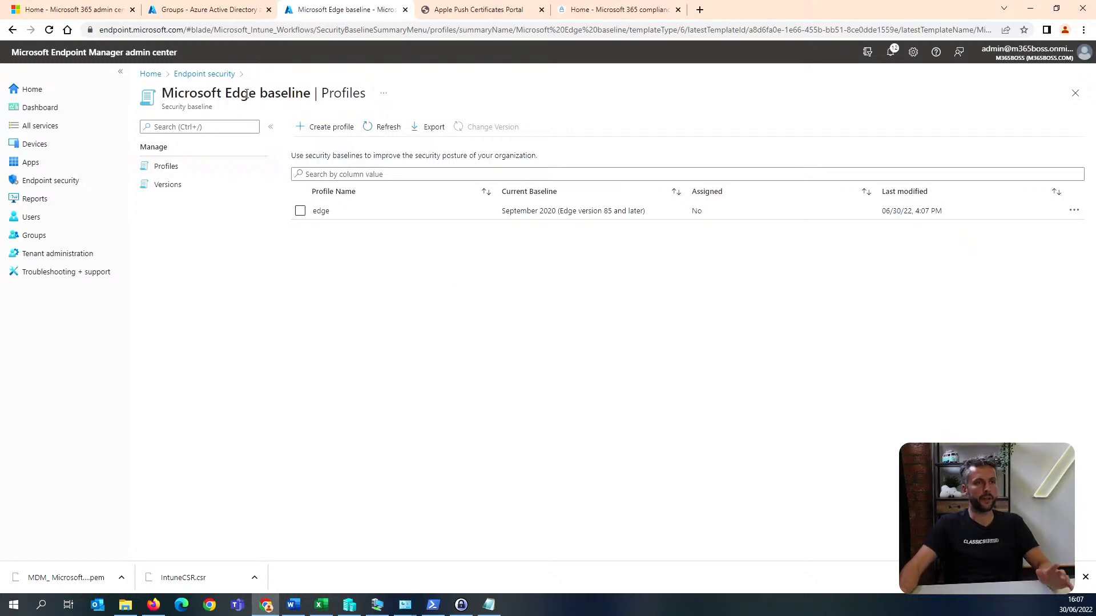
left_click(209, 77)
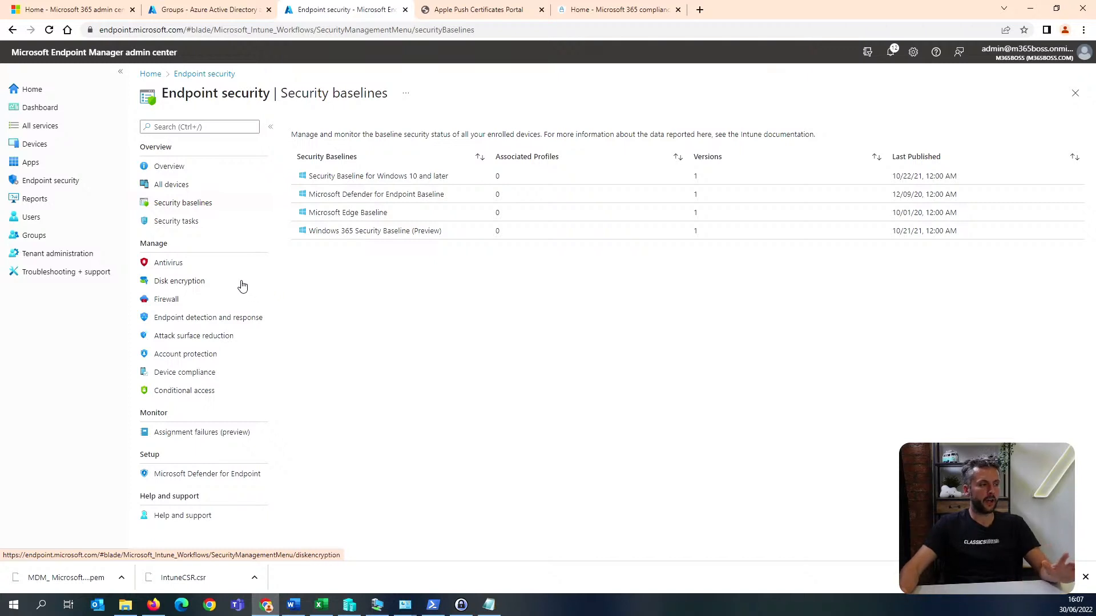
Start a new configuration profile for Windows devices with the platform set to Windows 10 and later.
left_click(89, 151)
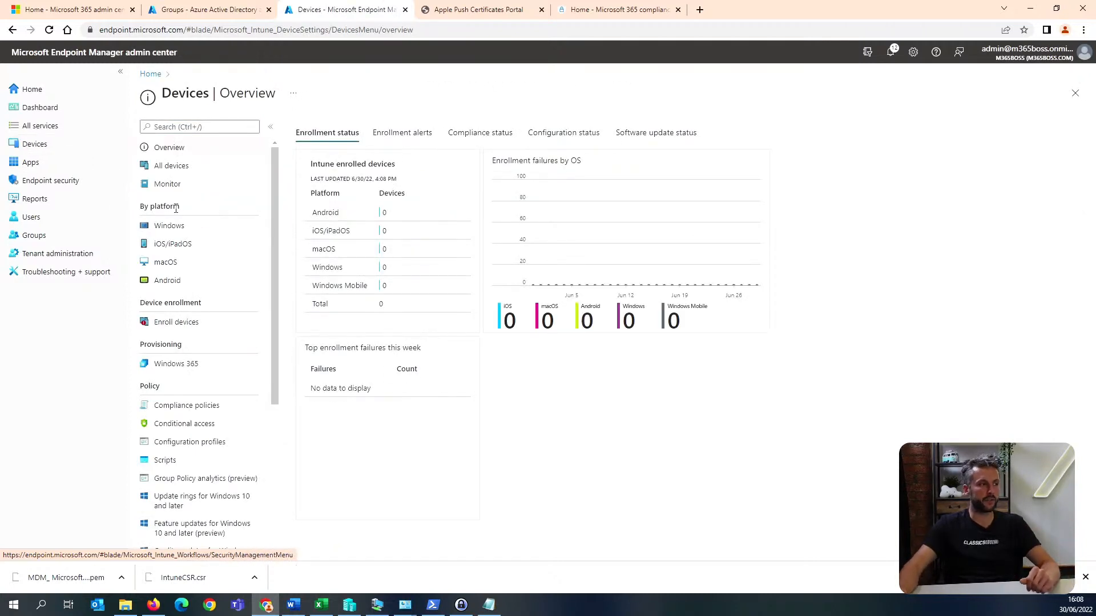
left_click(212, 231)
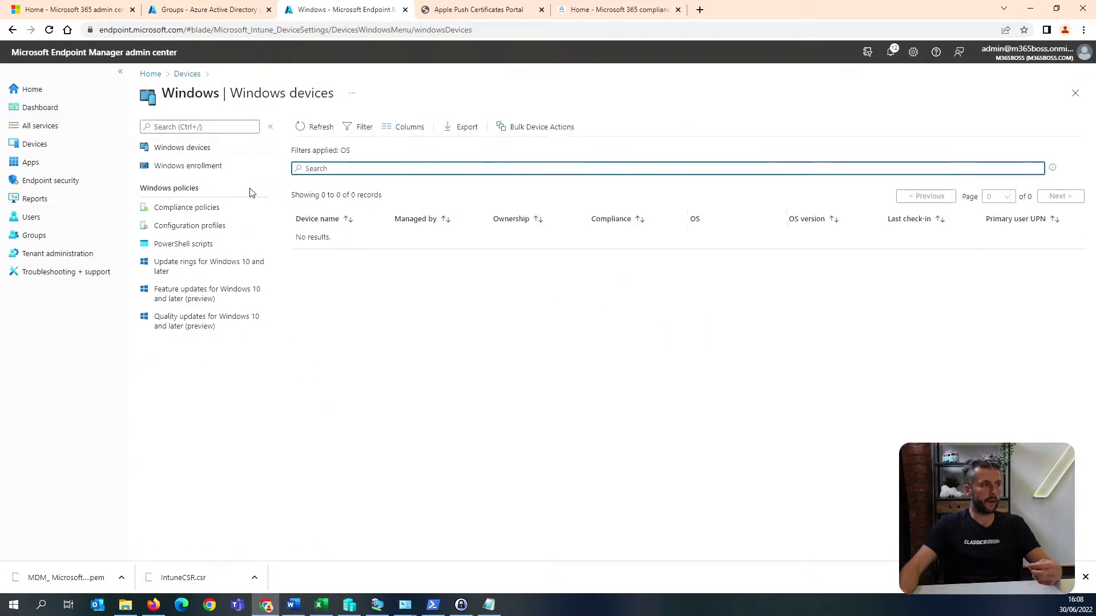
left_click(220, 228)
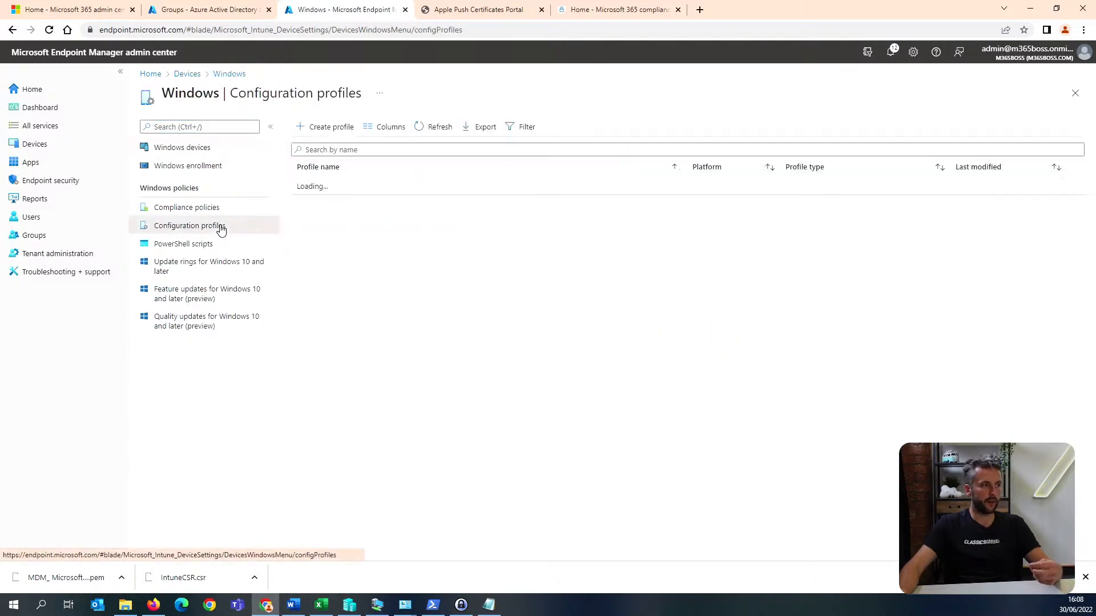
left_click(336, 129)
left_click(902, 131)
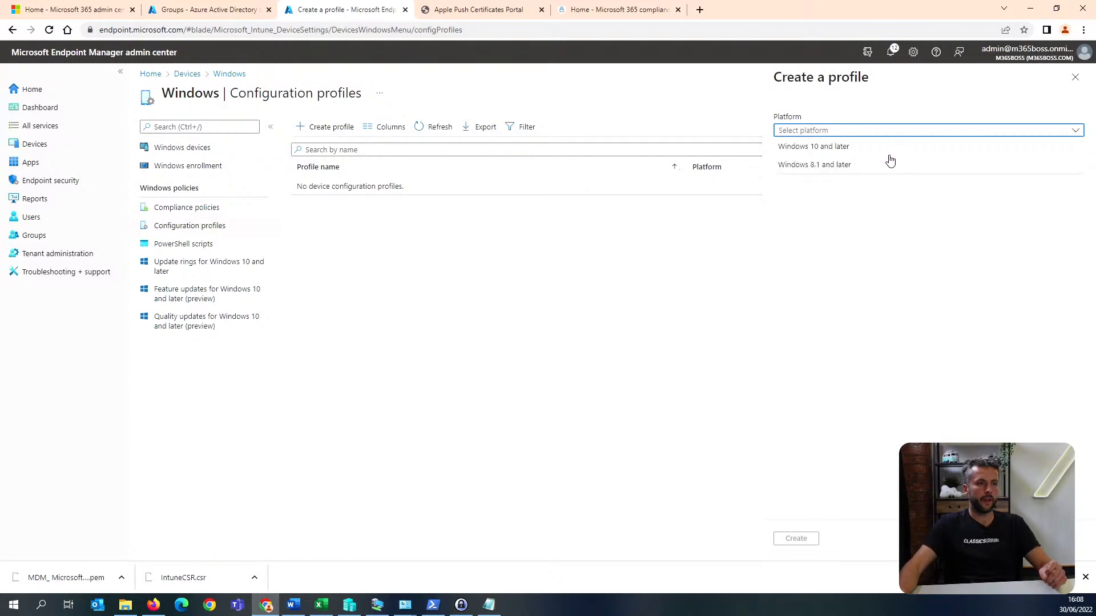
left_click(873, 129)
left_click(864, 131)
left_click(844, 147)
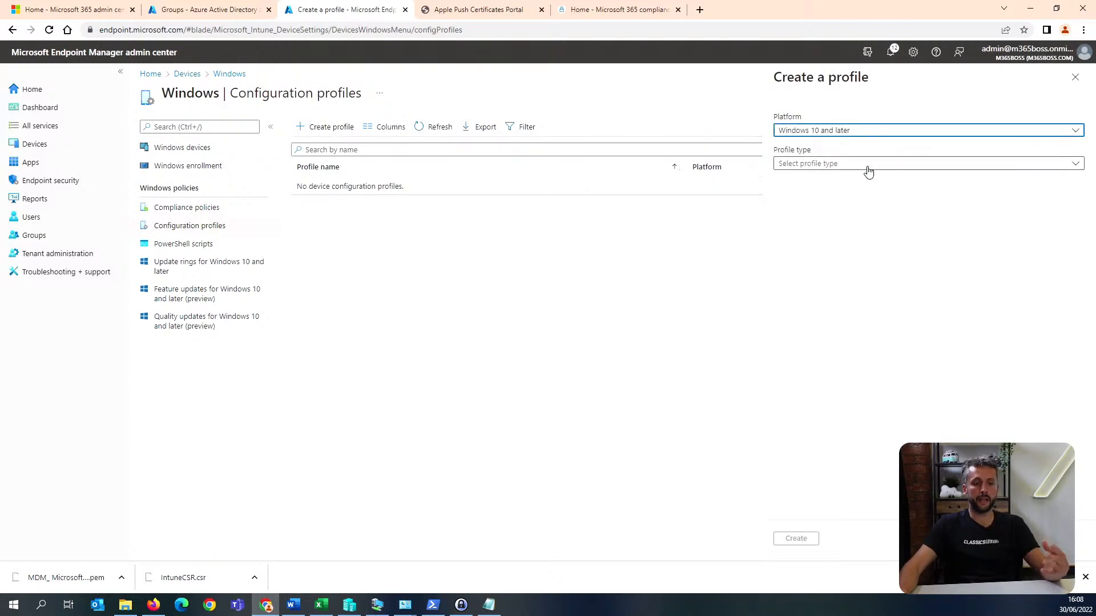
Base the new profile on the Endpoint protection template and create it.
left_click(868, 165)
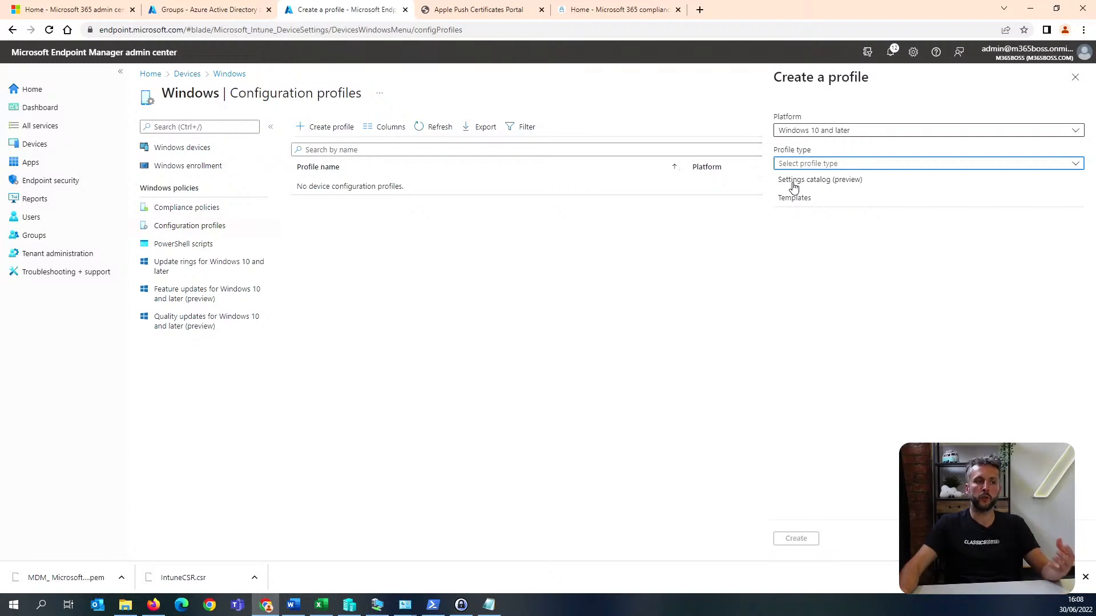
left_click(826, 203)
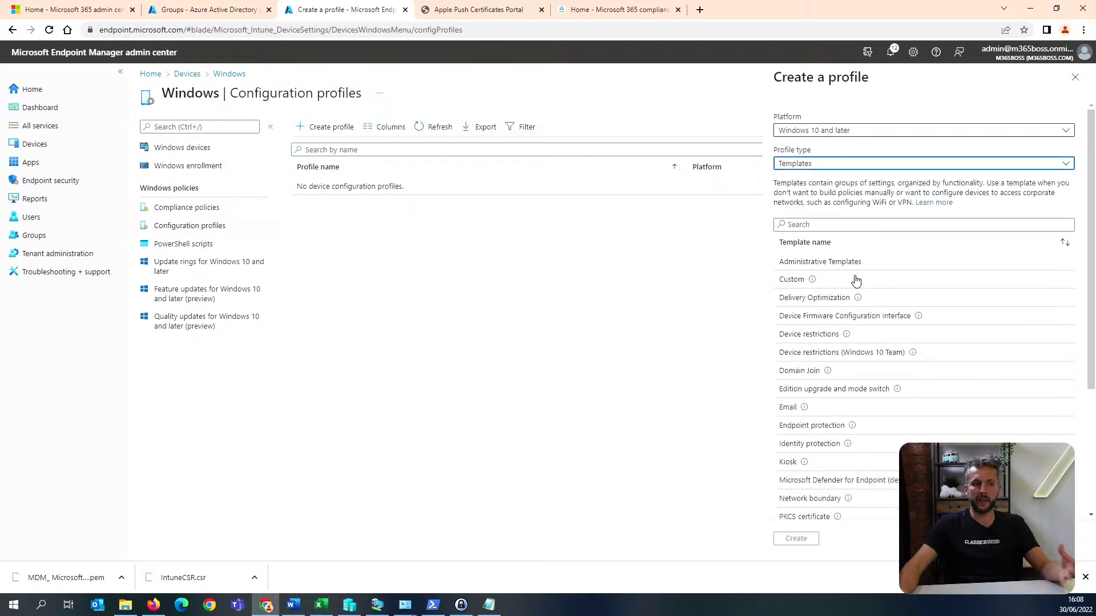
scroll(857, 284, "down", 1)
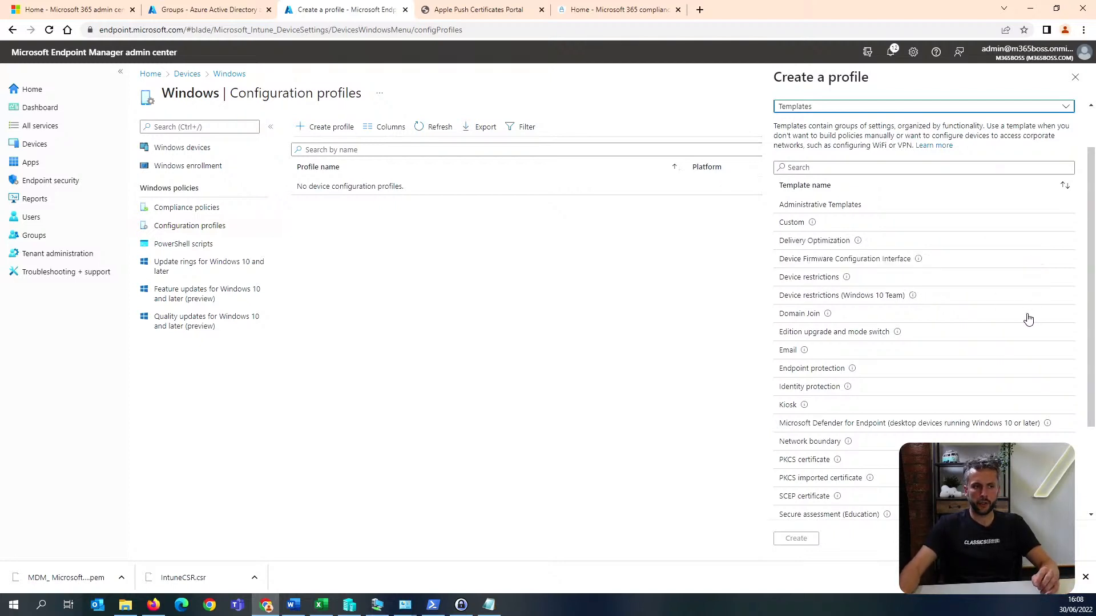
scroll(1028, 319, "down", 1)
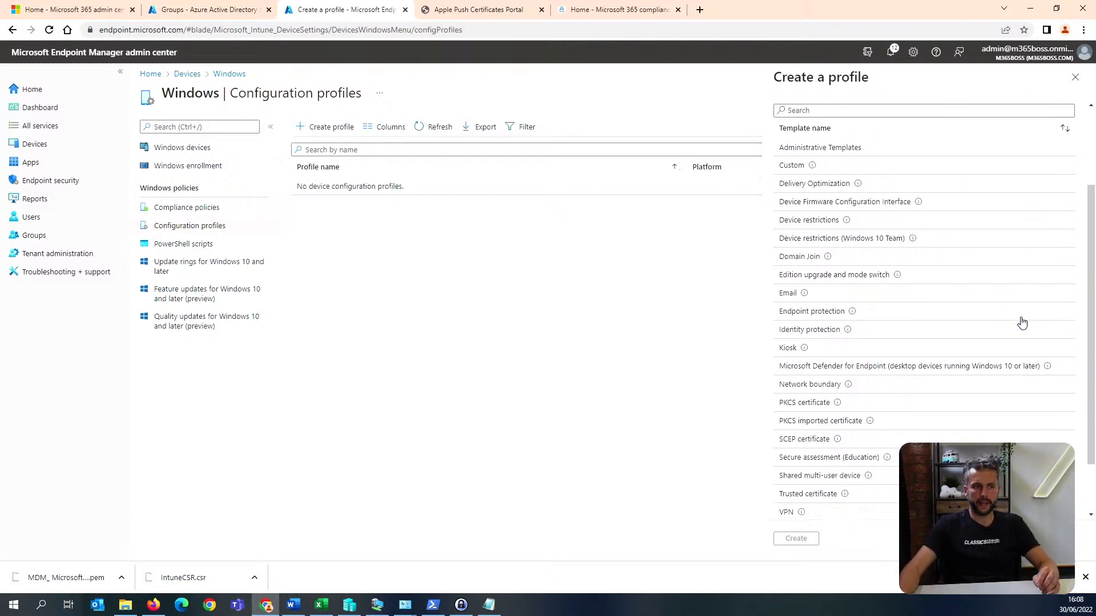
left_click(898, 314)
left_click(796, 538)
Name the Endpoint protection profile "endpouint protection" and continue to its configuration settings.
left_click(385, 163)
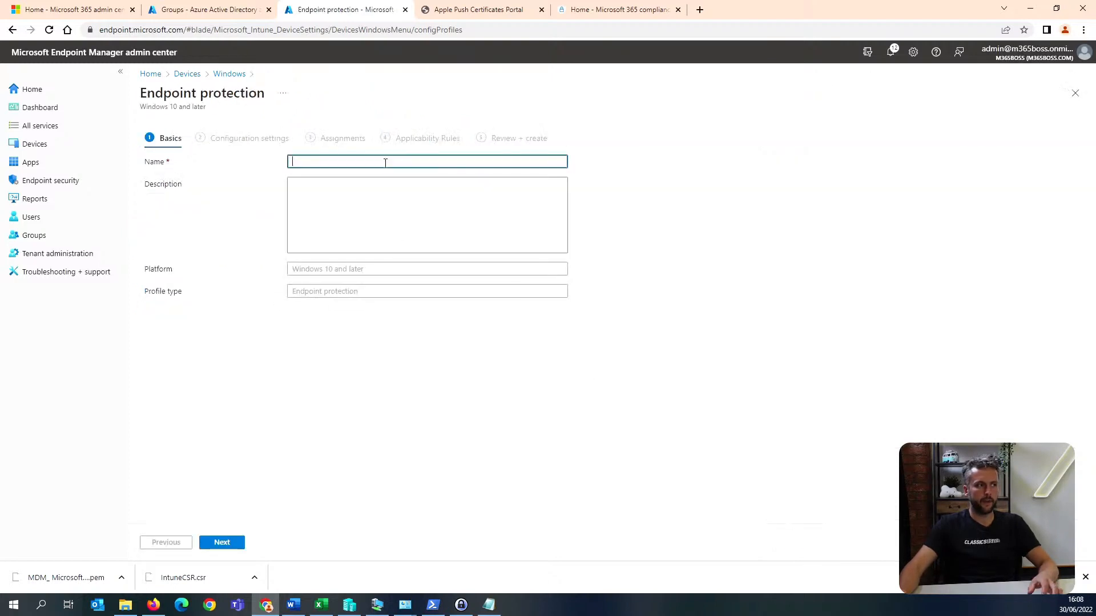
type("end")
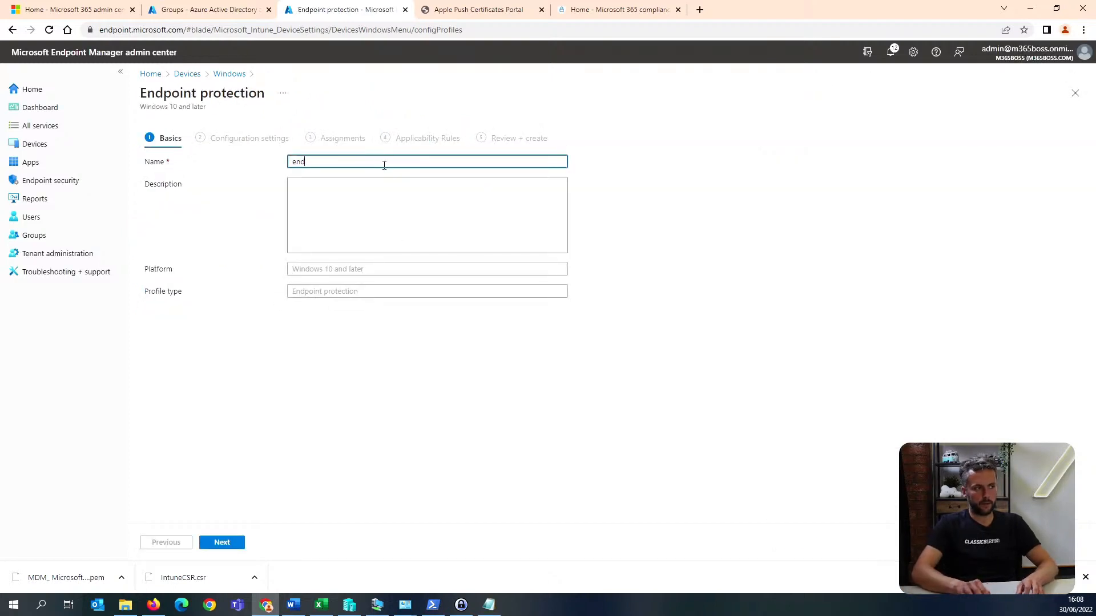
type("pouint protection")
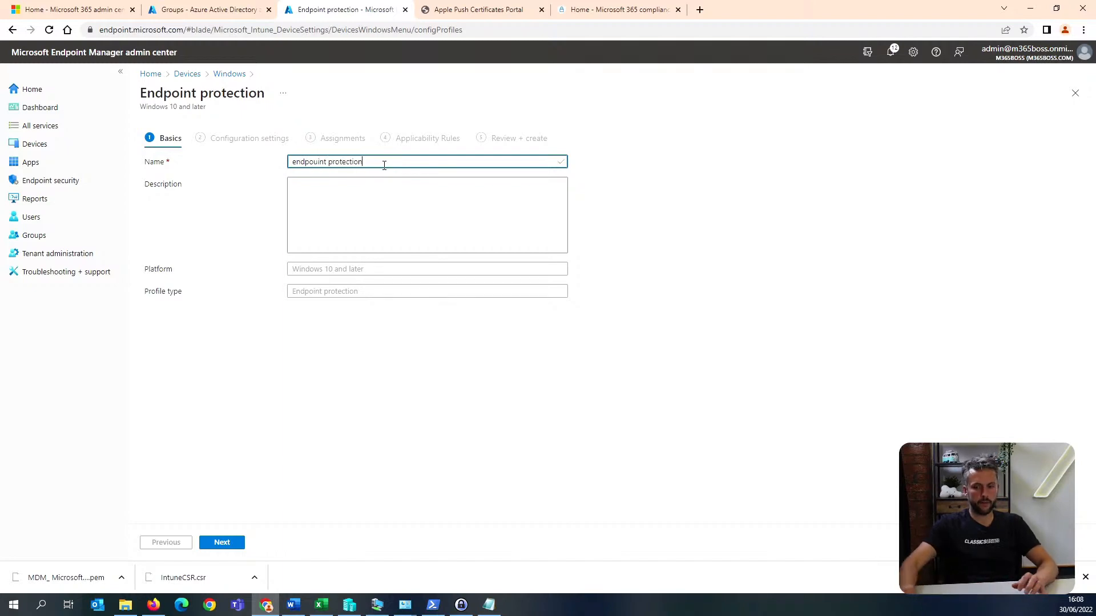
left_click(222, 542)
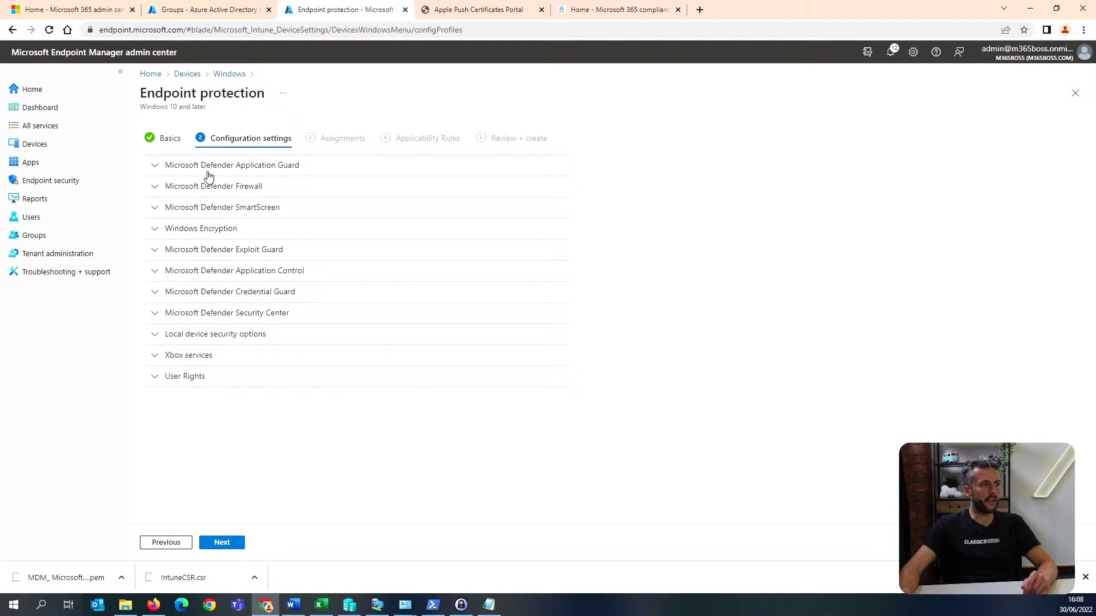
Under Windows Encryption, require device encryption, block the warning for other disk encryption and allow standard users to enable encryption during Azure AD Join.
left_click(220, 232)
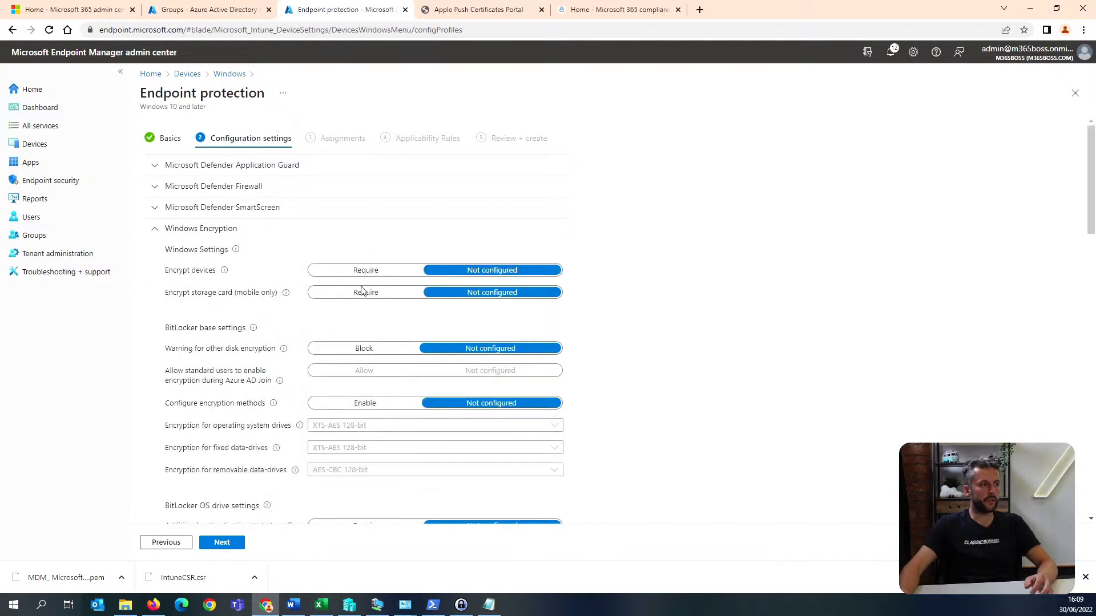
left_click(375, 276)
scroll(377, 275, "down", 2)
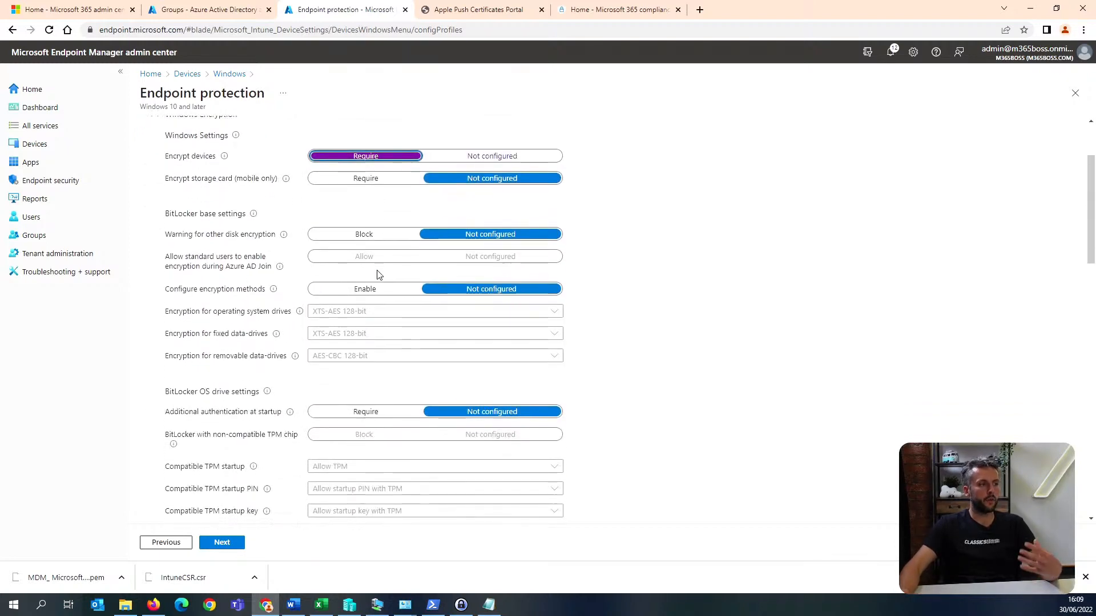
left_click(381, 237)
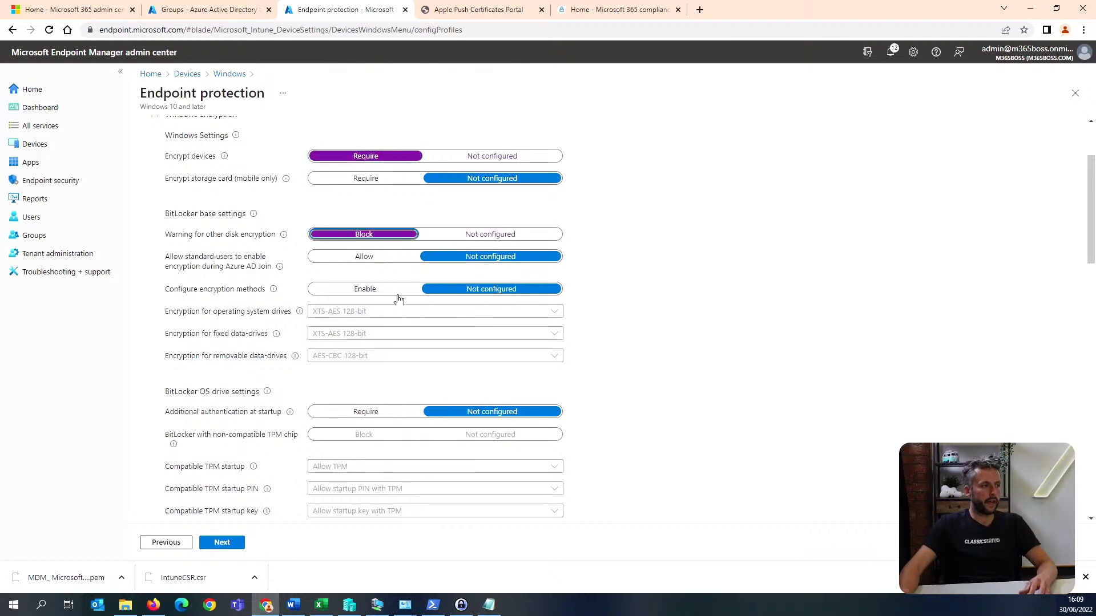
left_click(372, 263)
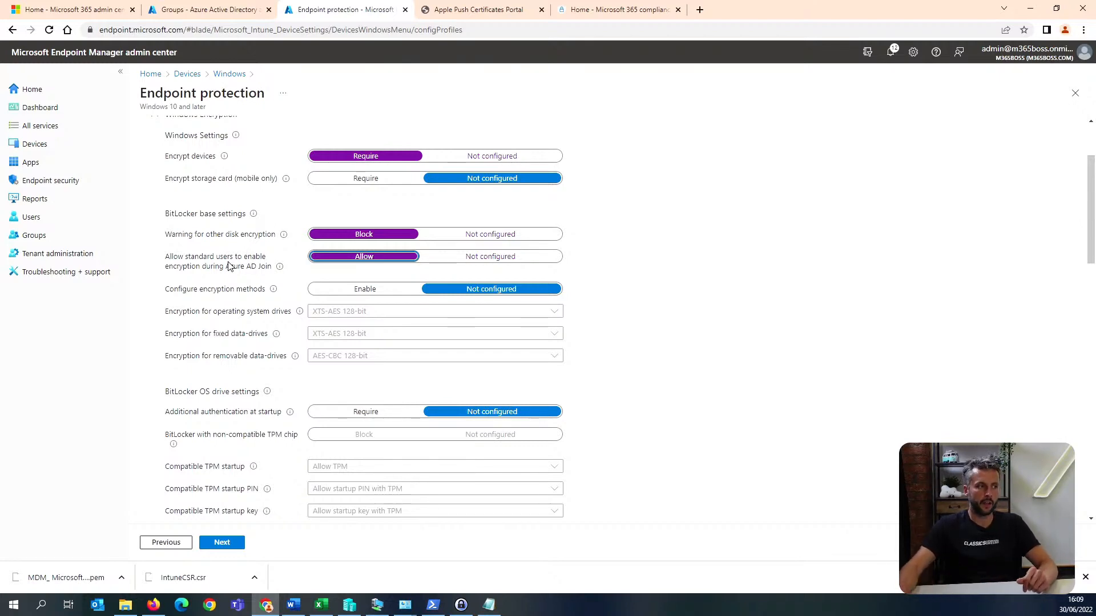
Enable configured encryption methods with XTS-AES 256-bit for operating system and fixed data drives, keeping AES-CBC 128-bit for removable data drives.
left_click(374, 289)
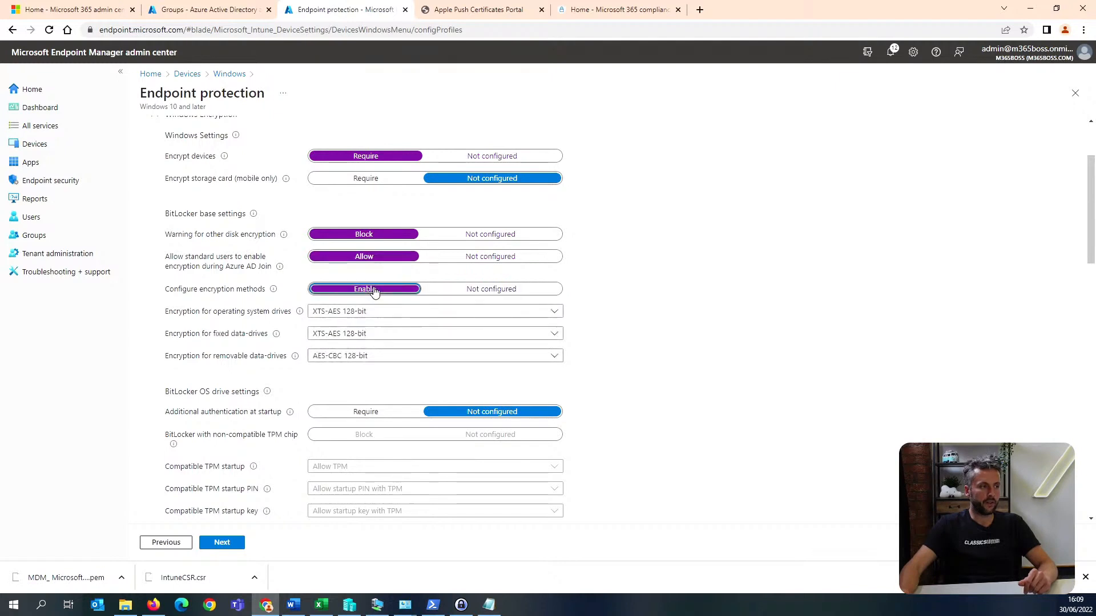
left_click(384, 311)
left_click(365, 382)
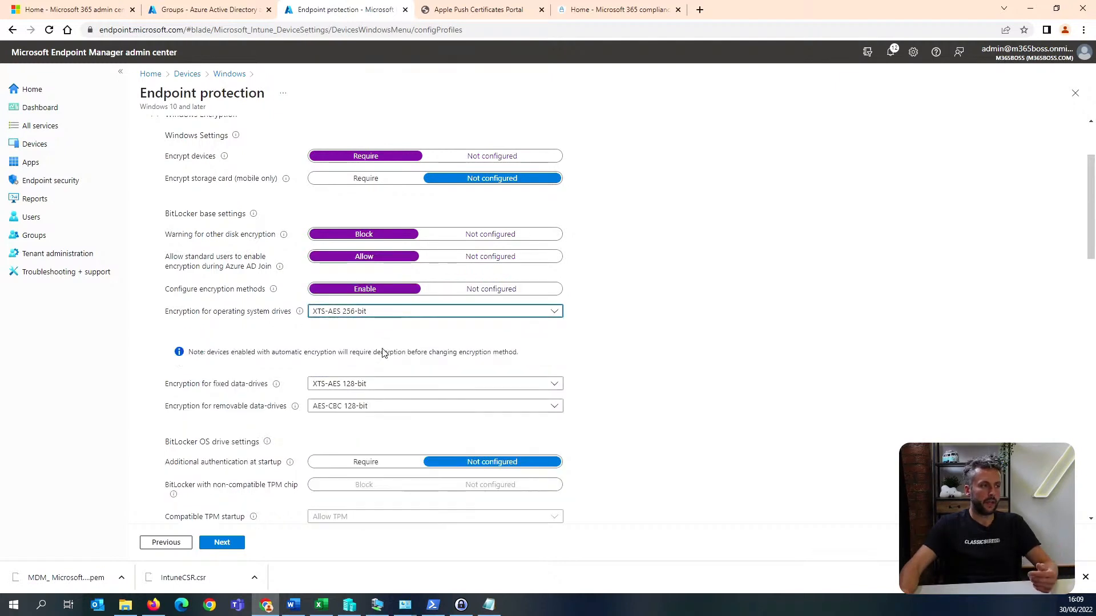
left_click(413, 383)
left_click(378, 456)
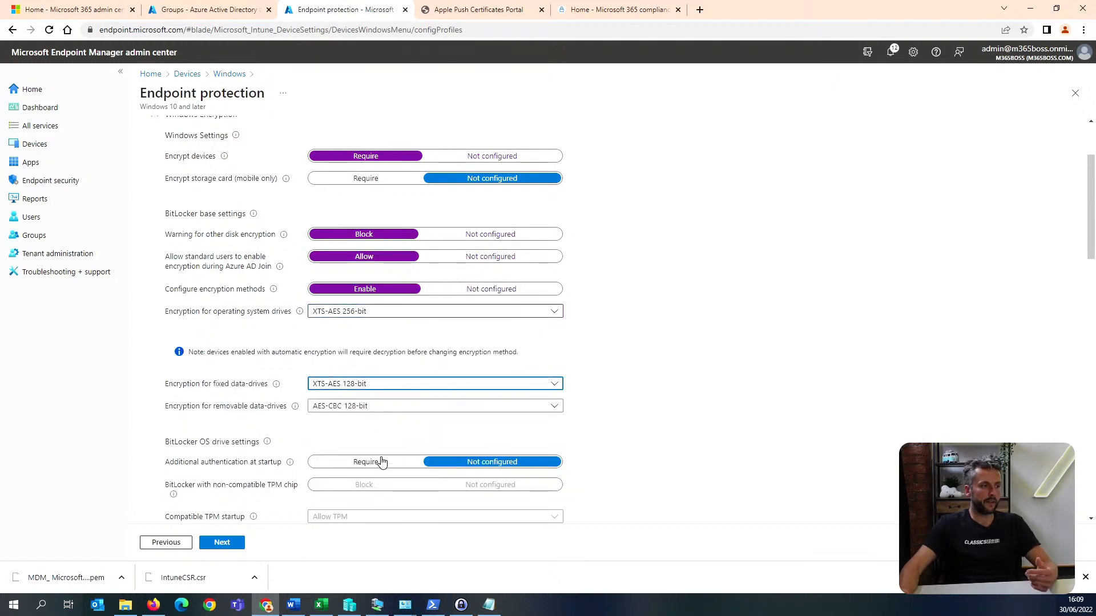
scroll(381, 473, "down", 2)
left_click(385, 343)
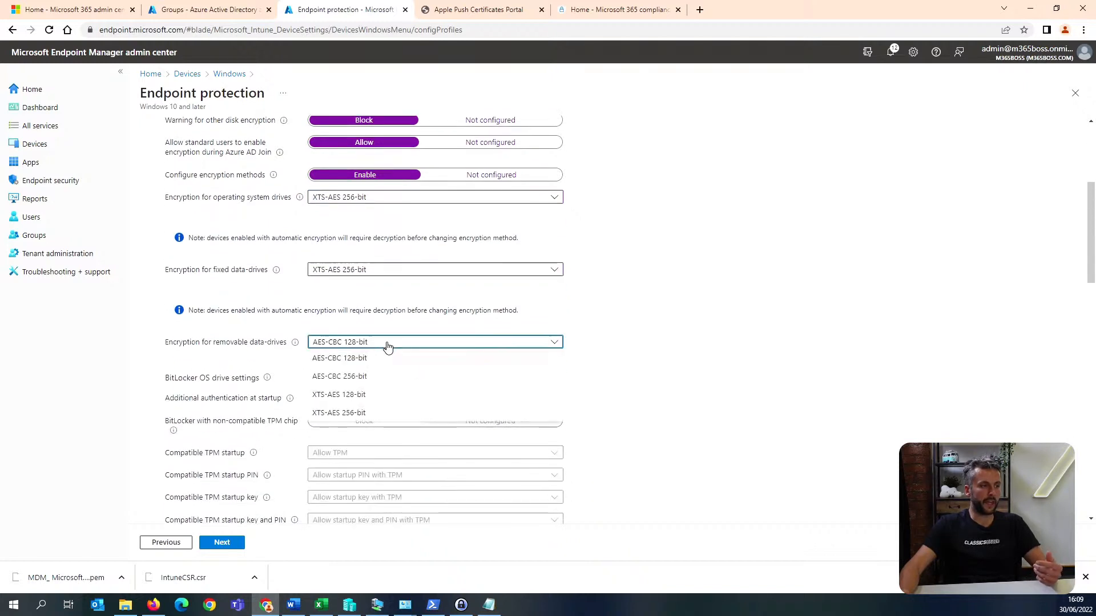
left_click(701, 354)
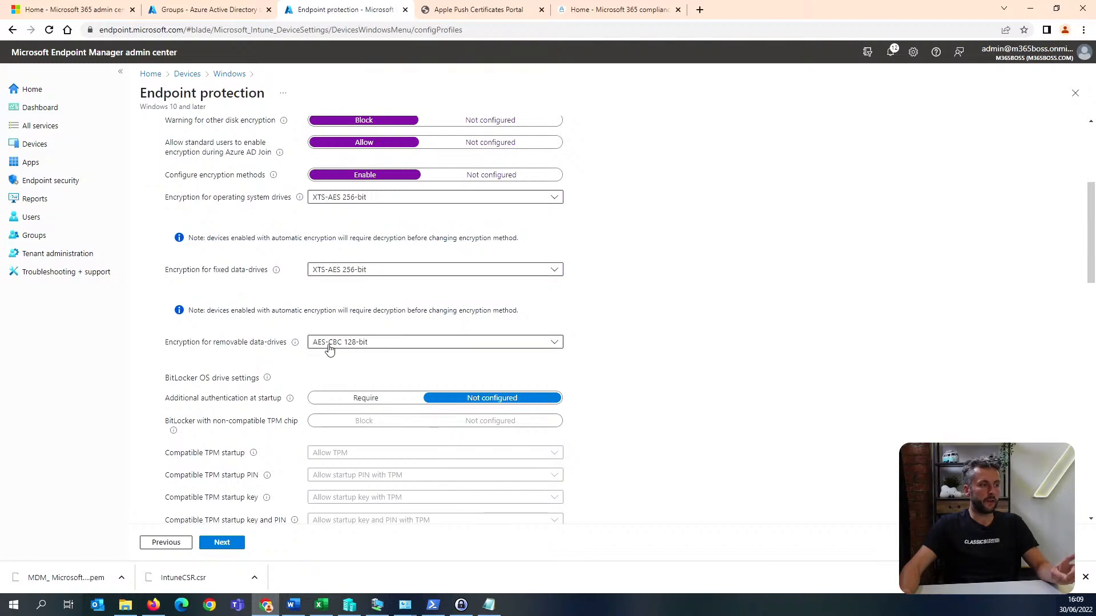
In the BitLocker OS drive settings, set additional authentication at startup to Require.
scroll(399, 354, "down", 1)
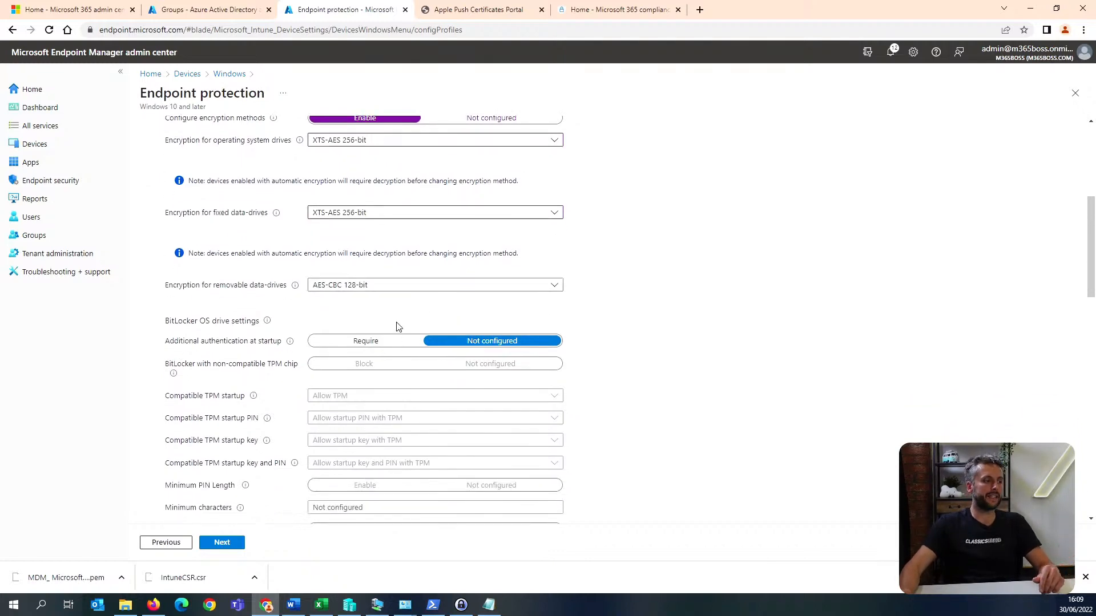
scroll(398, 326, "down", 1)
left_click(369, 285)
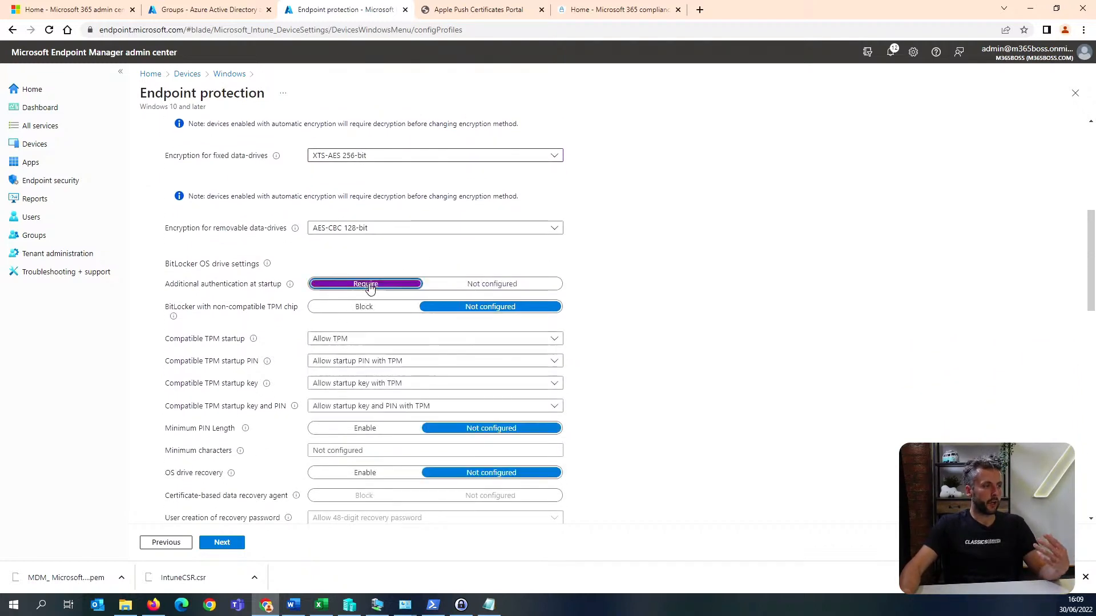
left_click(498, 285)
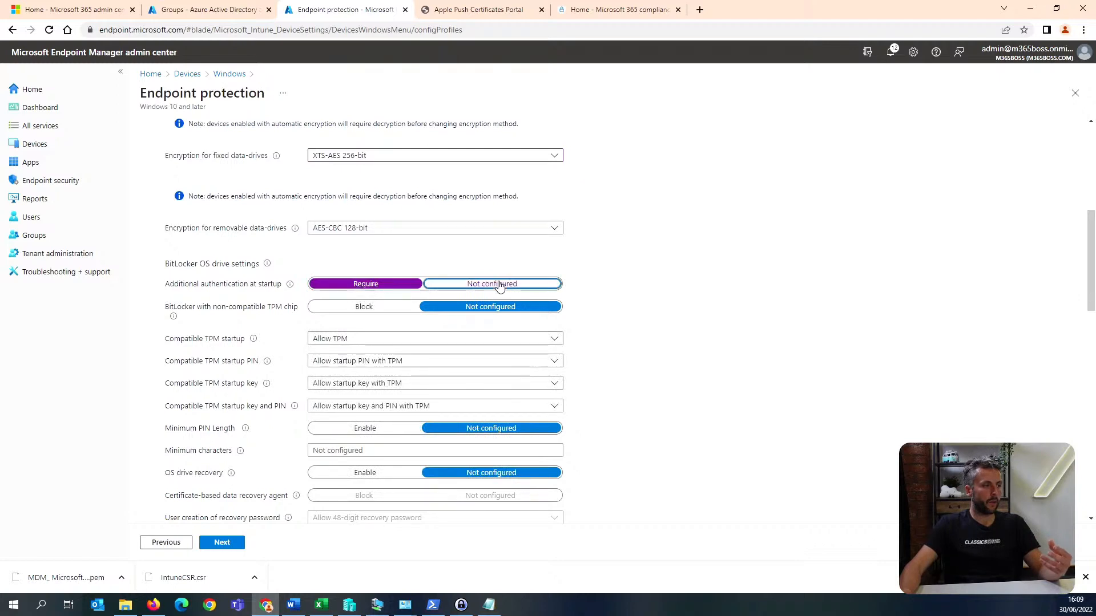
left_click(381, 287)
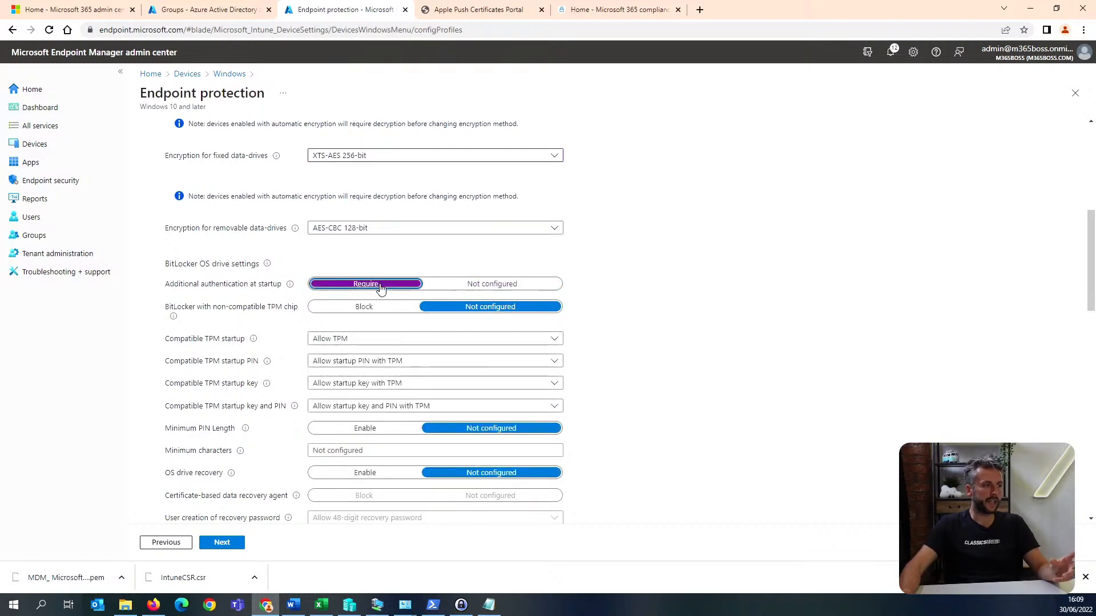
Require TPM for compatible TPM startup and disallow the startup PIN, the startup key, and the combined startup key and PIN with TPM.
scroll(350, 227, "down", 2)
left_click(374, 228)
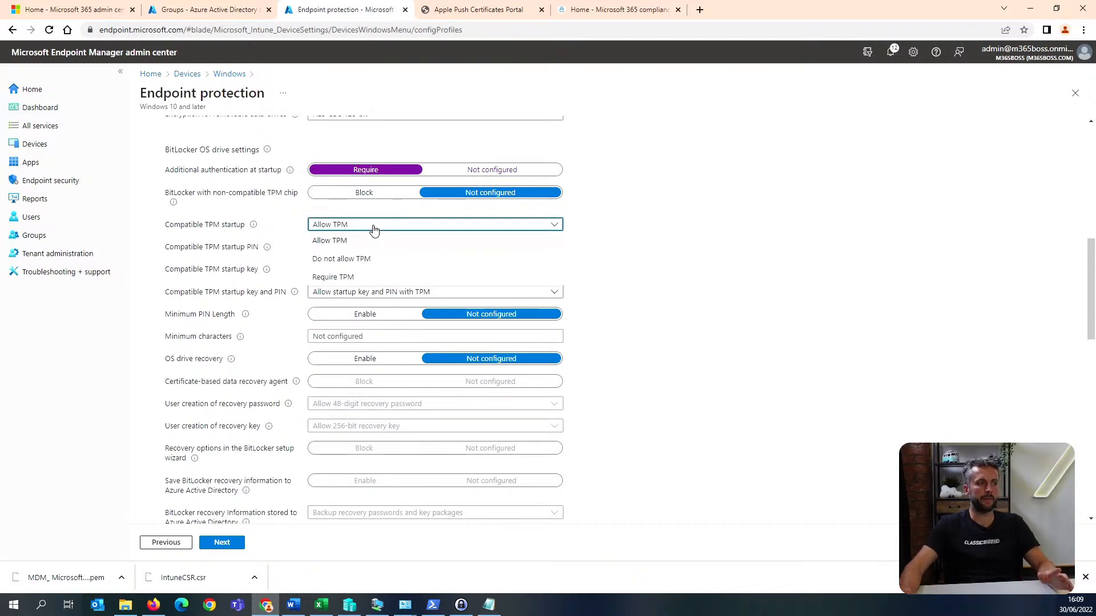
left_click(342, 277)
left_click(421, 248)
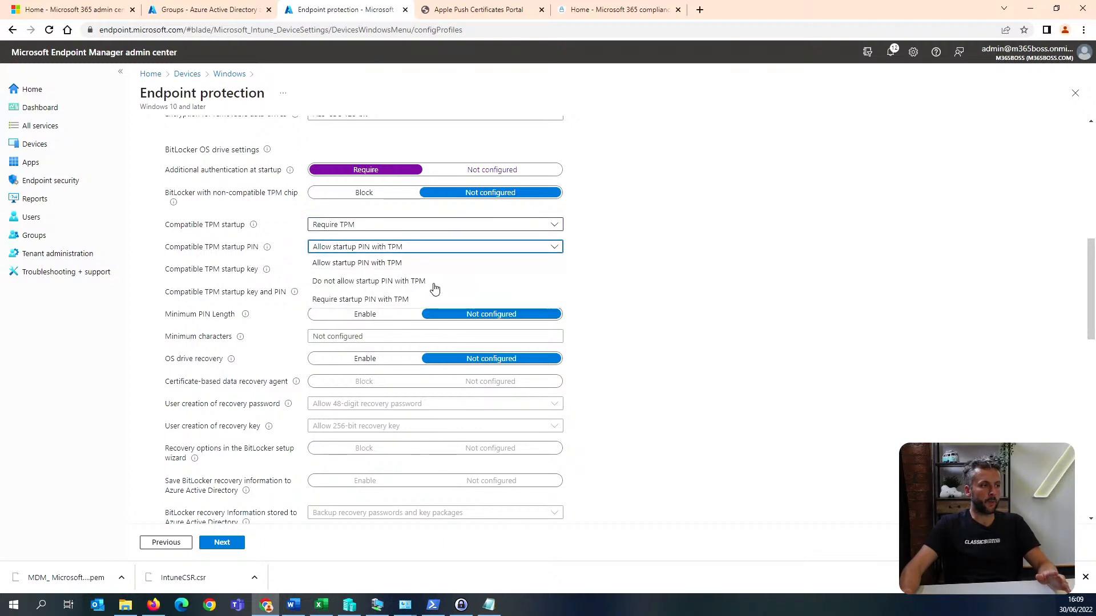
left_click(434, 285)
left_click(404, 269)
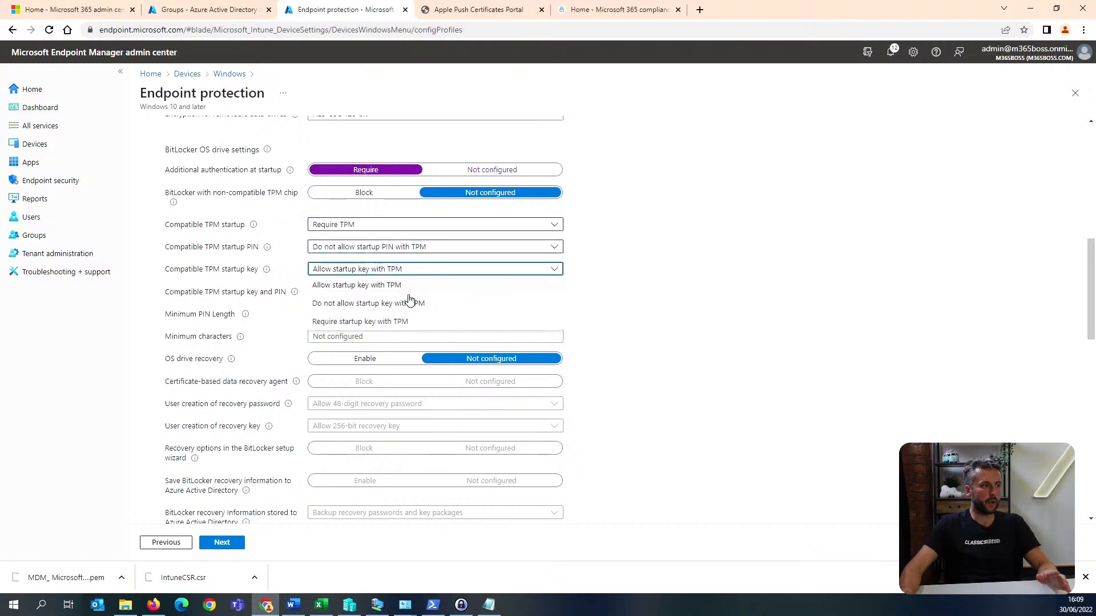
left_click(446, 305)
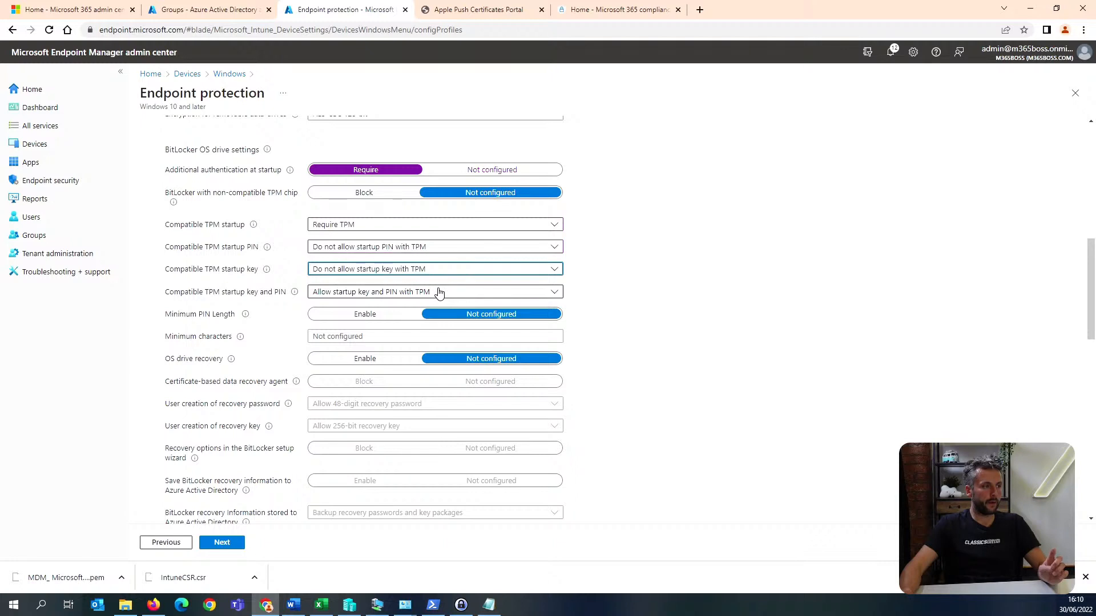
left_click(439, 292)
left_click(419, 328)
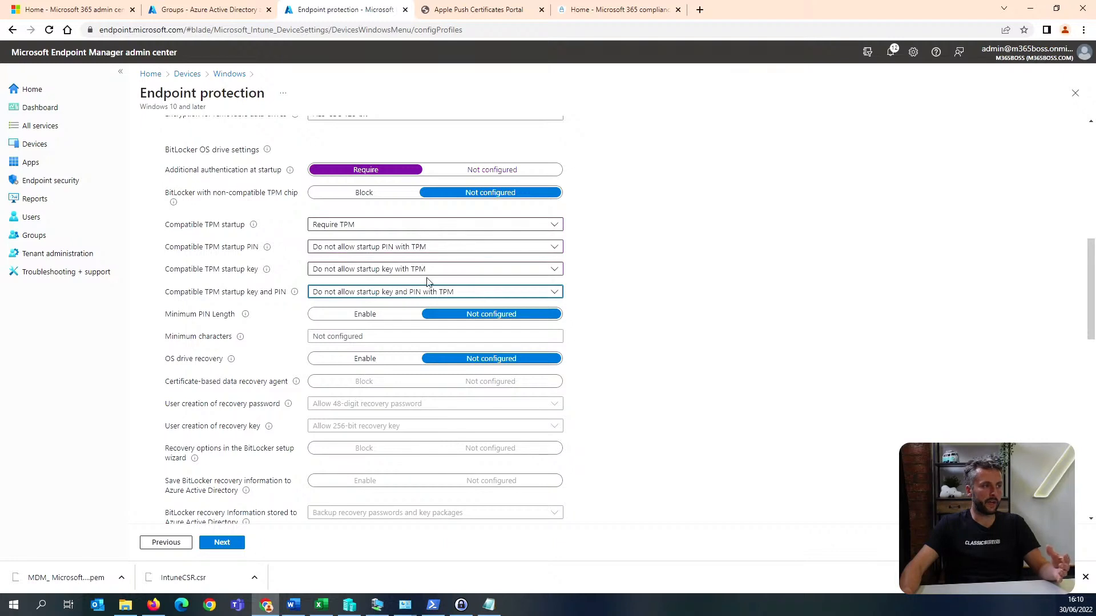
Enable OS drive recovery and the saving of BitLocker recovery information to Azure Active Directory.
scroll(433, 275, "down", 2)
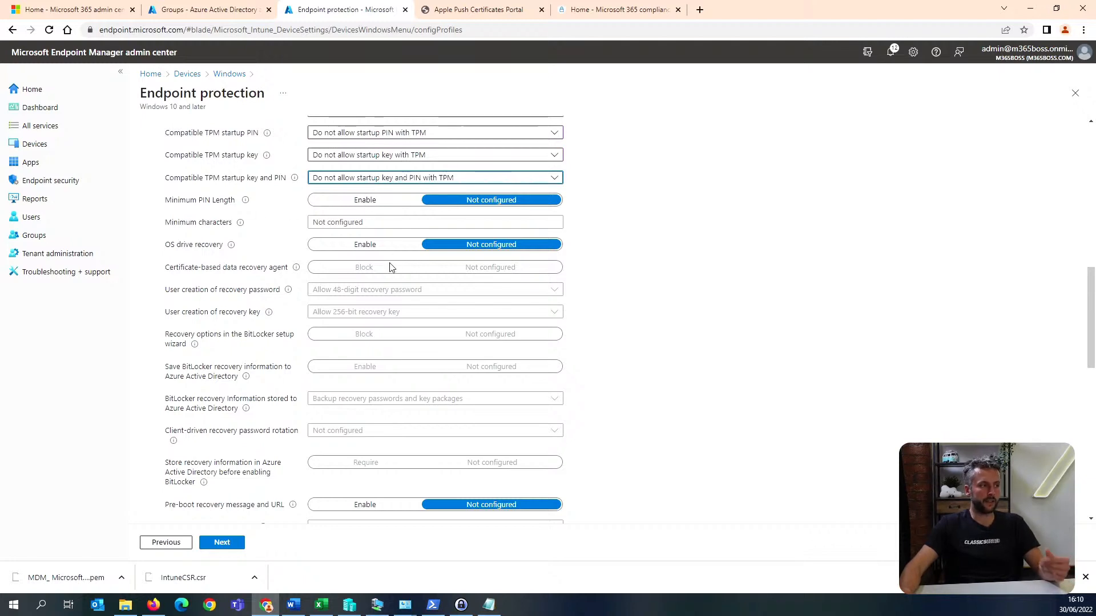
scroll(390, 267, "down", 1)
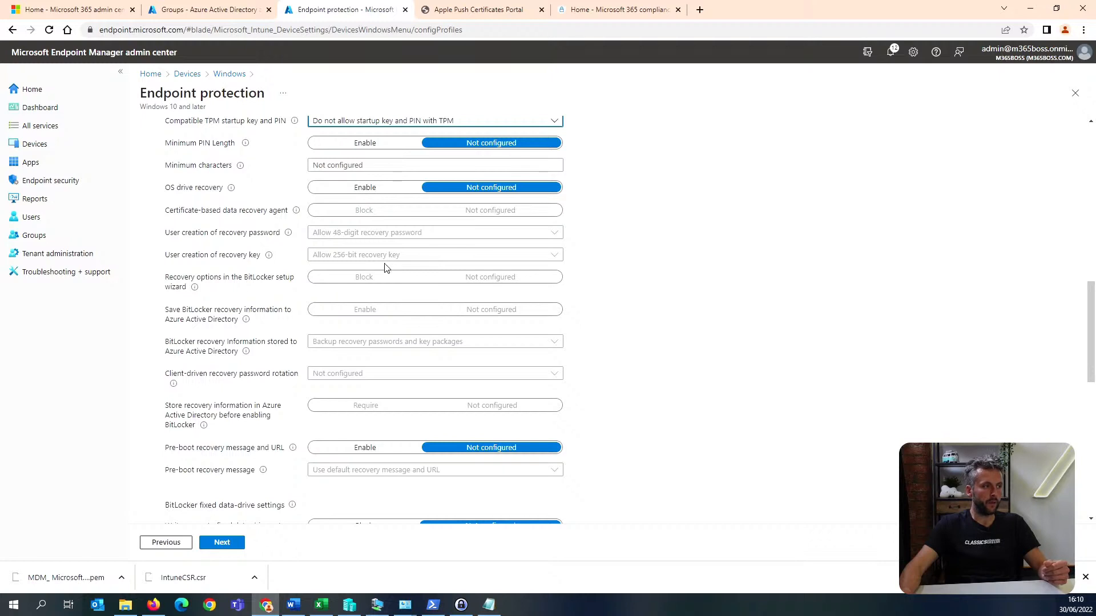
left_click(365, 188)
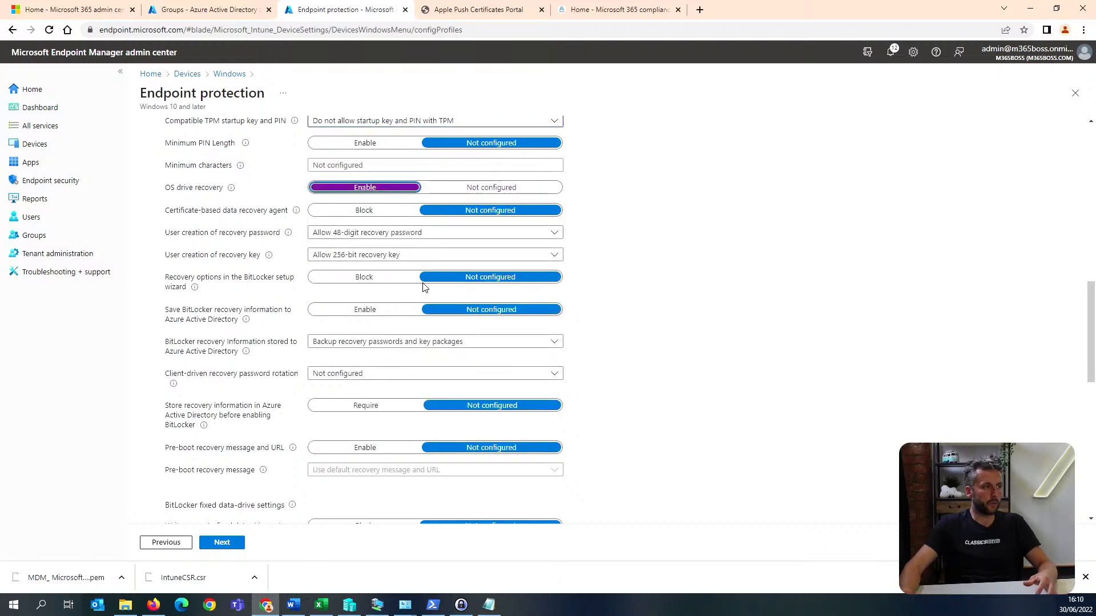
left_click(379, 311)
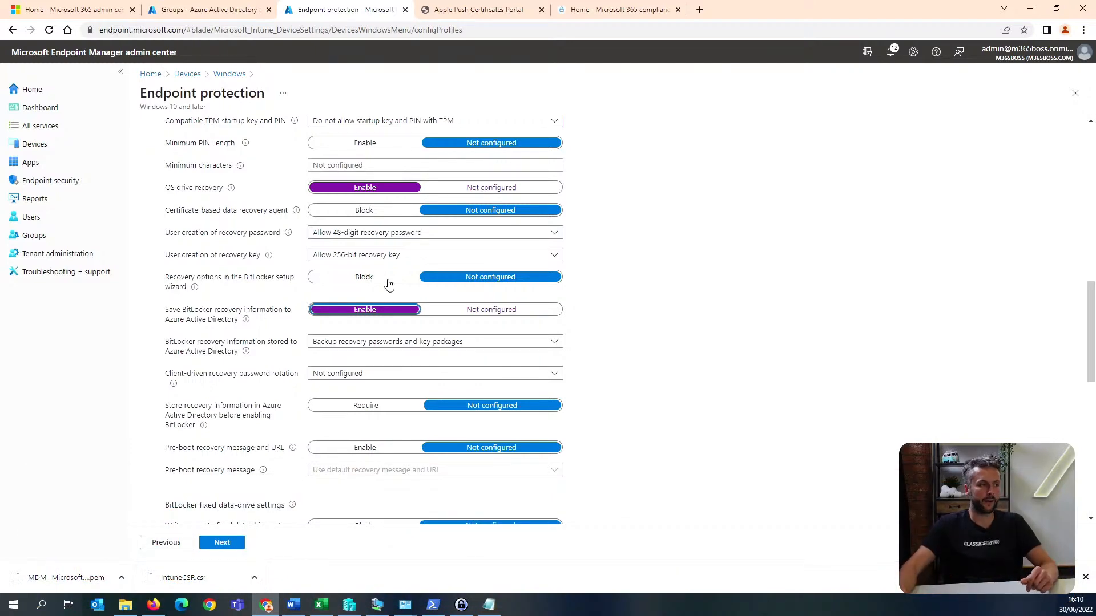
Keep the BitLocker recovery information stored to Azure Active Directory set to Backup recovery passwords and key packages.
scroll(408, 286, "down", 1)
left_click(410, 286)
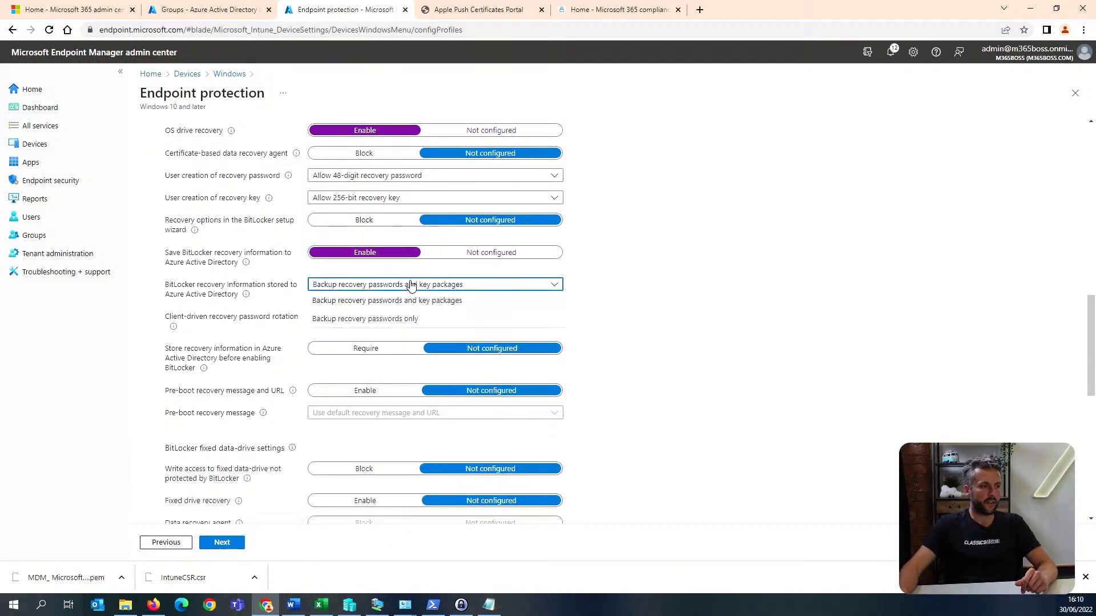
left_click(411, 284)
left_click(411, 284)
left_click(411, 284)
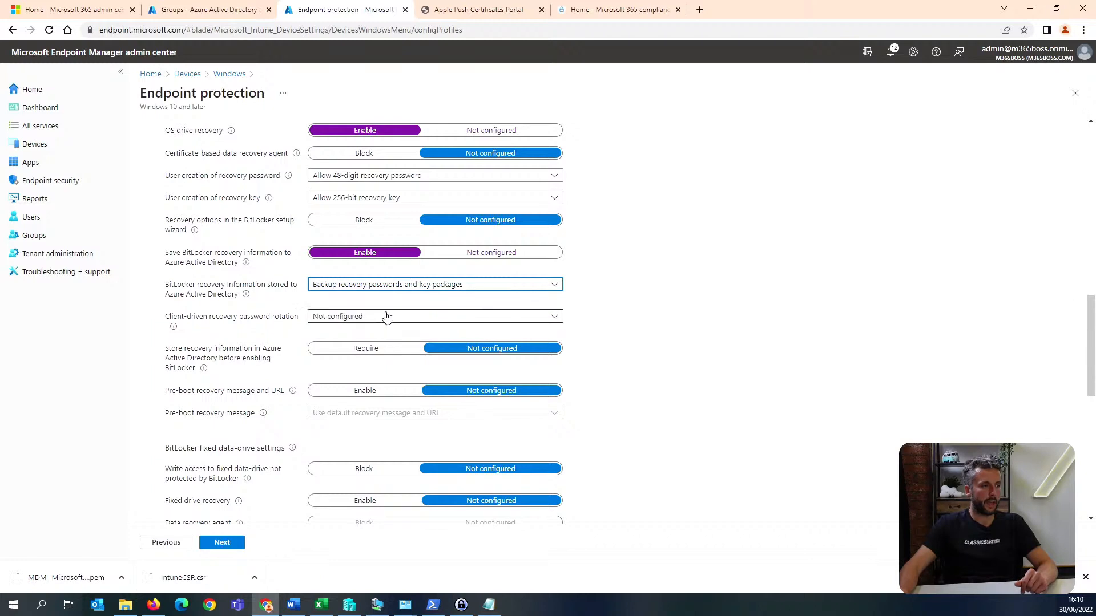
Enable client-driven recovery password rotation for Azure AD-joined devices and require storing recovery information in Azure AD before enabling BitLocker.
left_click(386, 317)
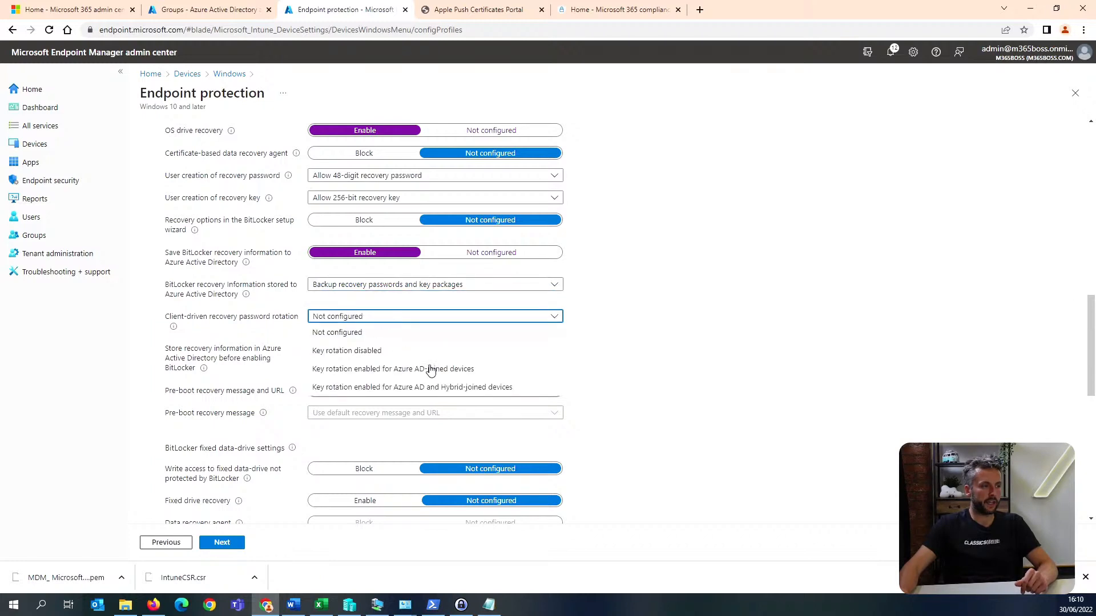
left_click(501, 370)
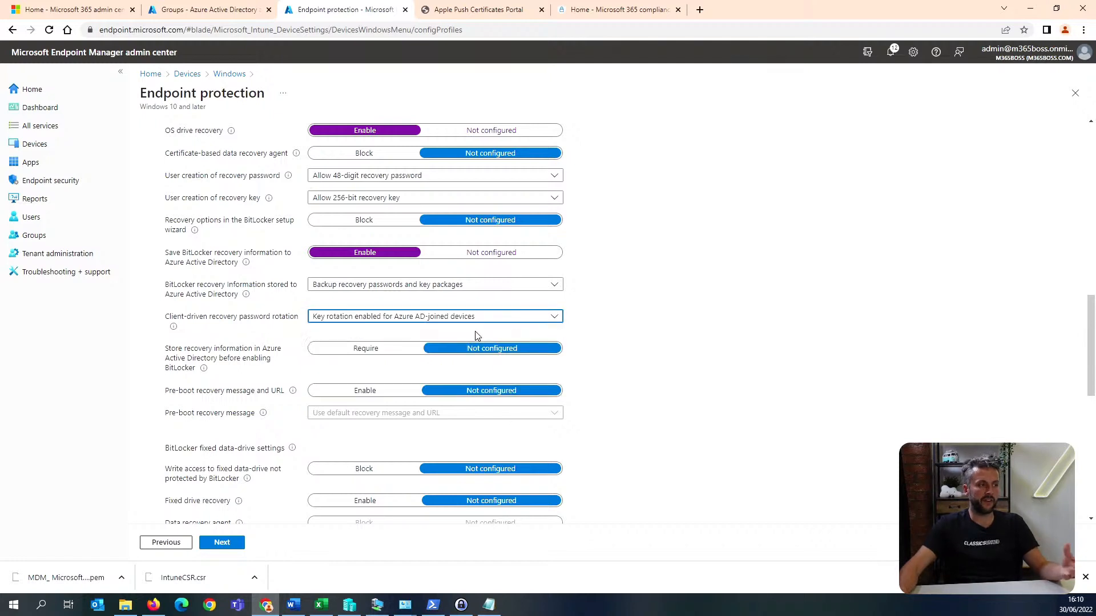
scroll(564, 323, "down", 1)
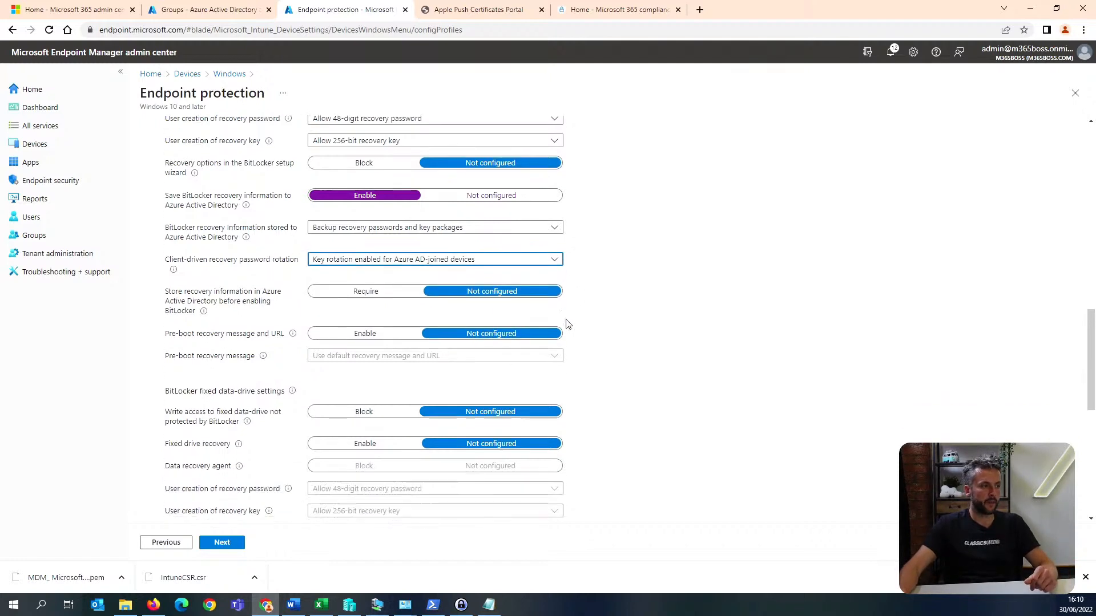
left_click(365, 298)
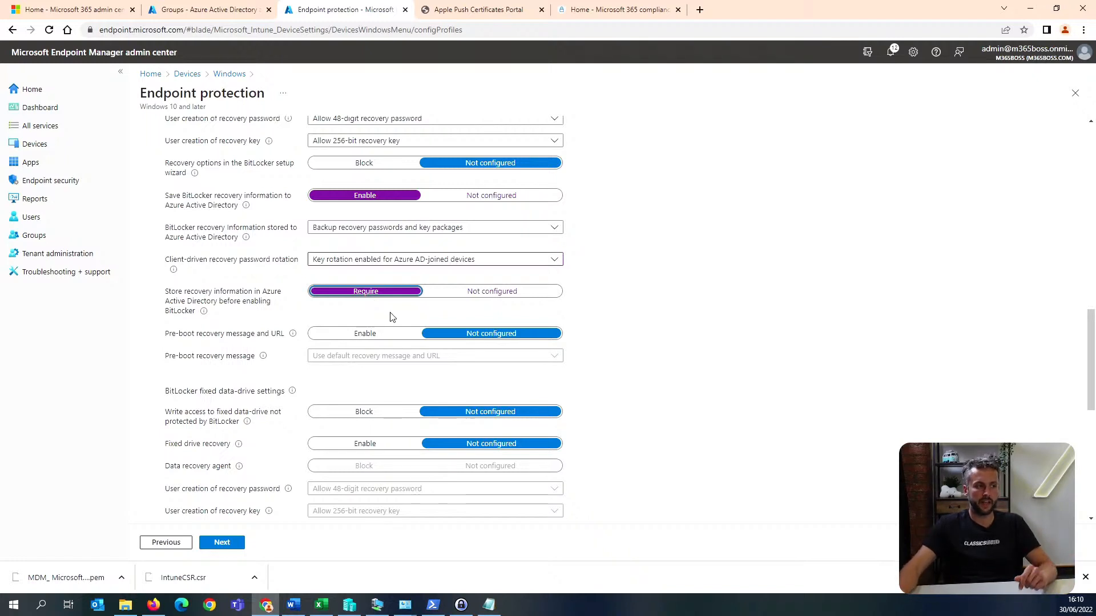
Assign the endpoint protection profile to all devices and create it without applicability rules.
scroll(407, 320, "down", 2)
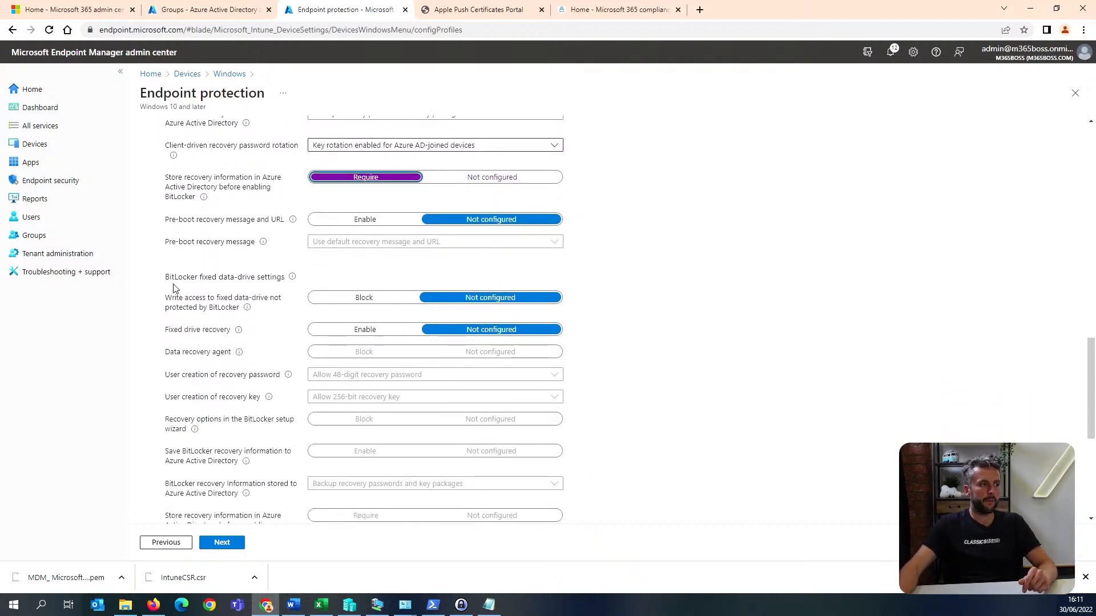
scroll(367, 253, "up", 7)
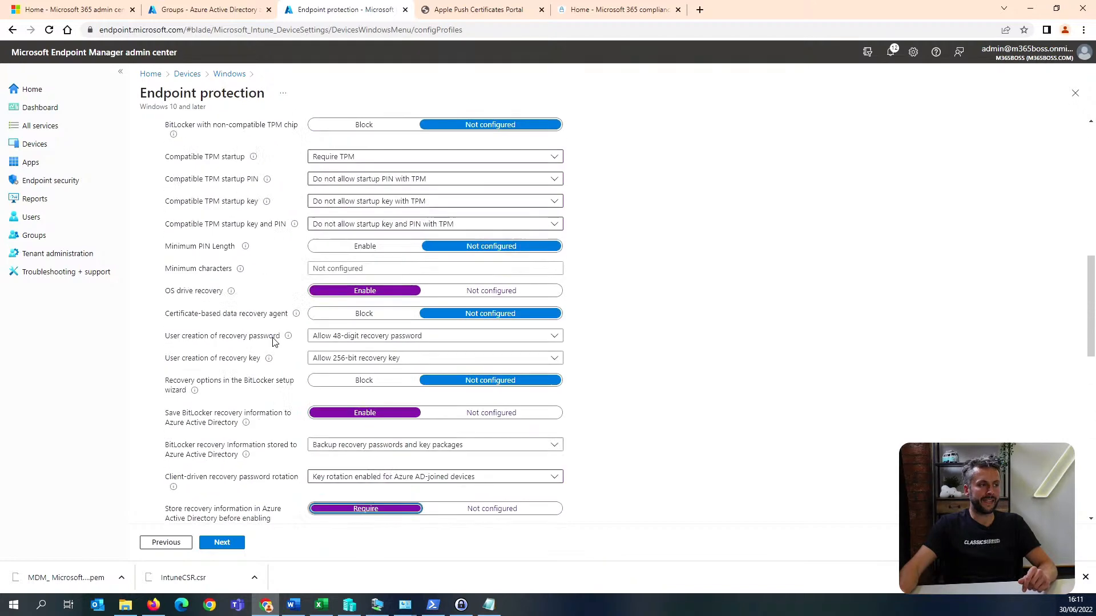
scroll(354, 371, "down", 10)
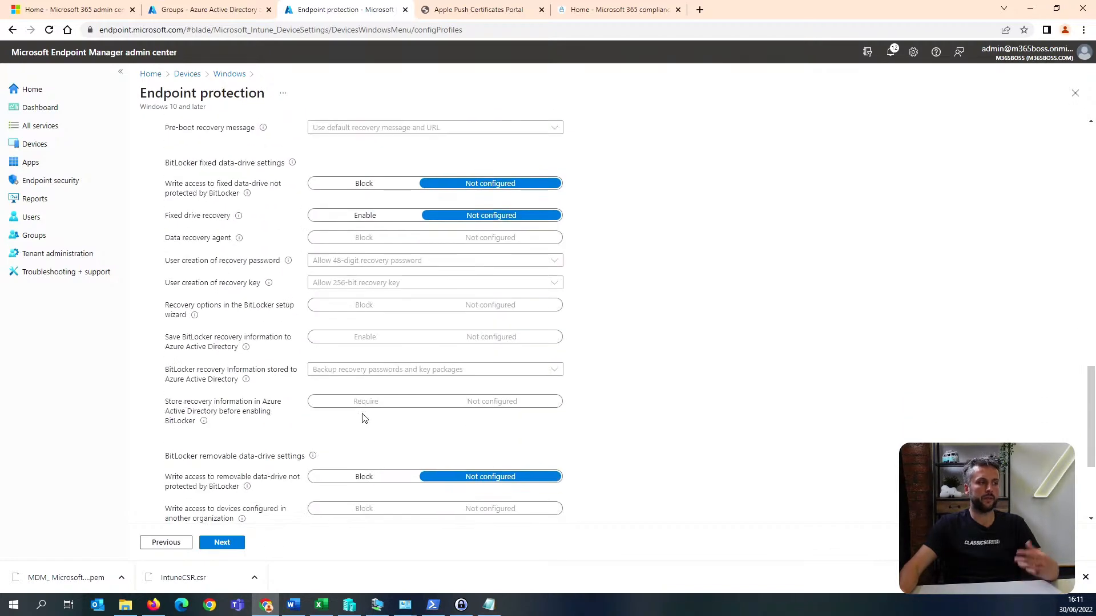
scroll(363, 403, "up", 1)
scroll(363, 403, "down", 3)
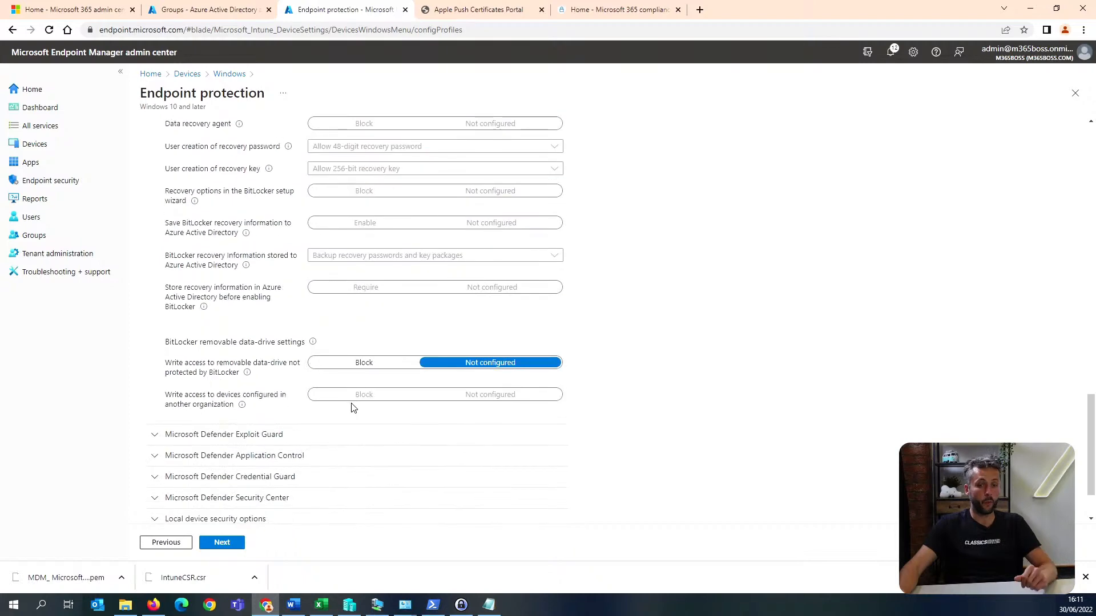
left_click(228, 545)
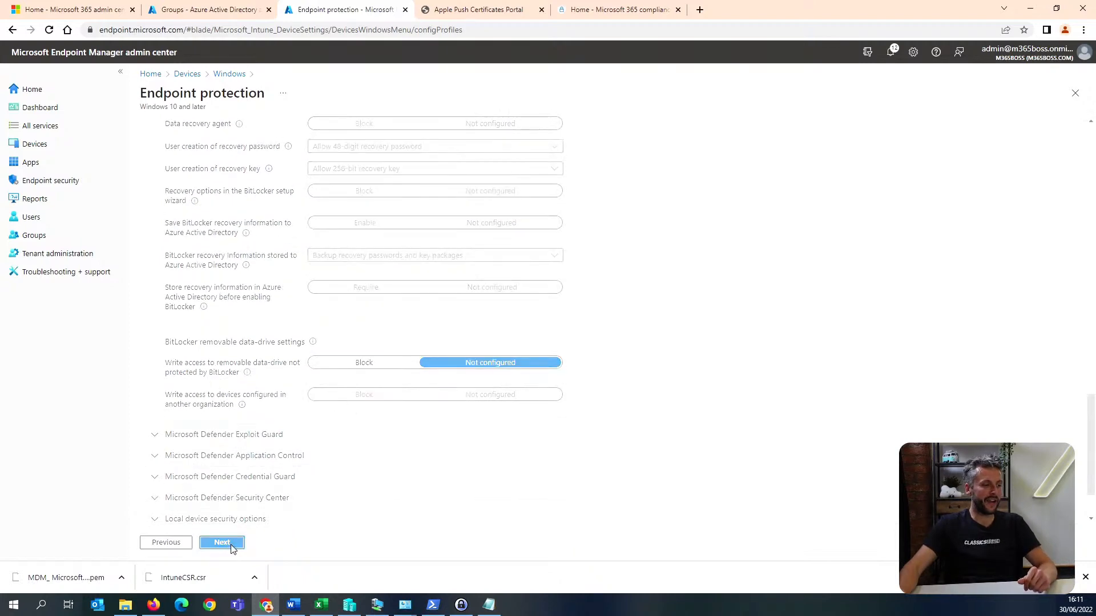
left_click(315, 179)
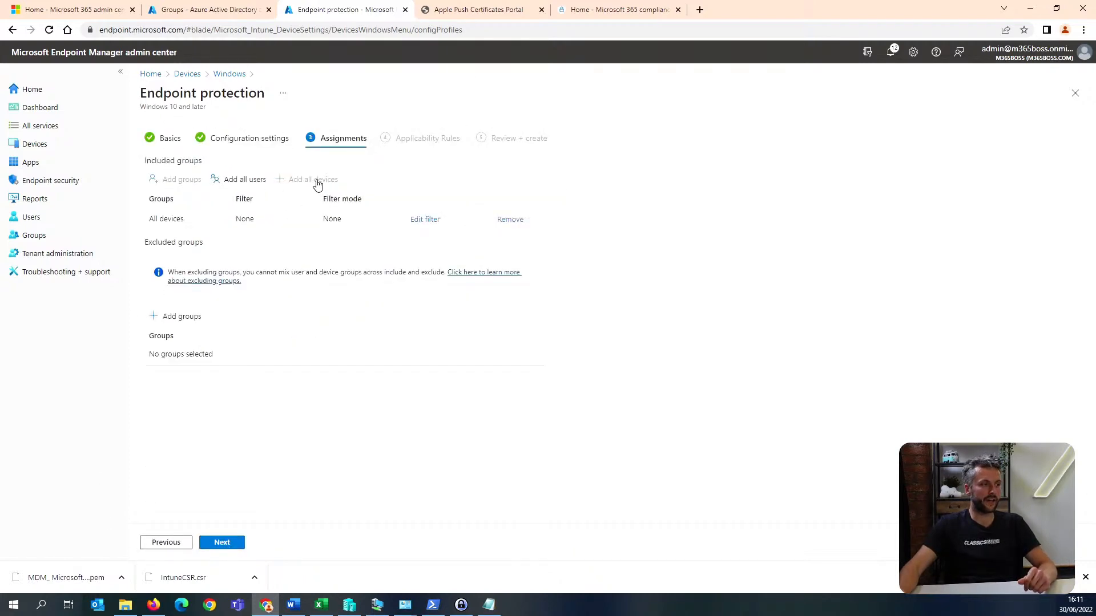
left_click(219, 544)
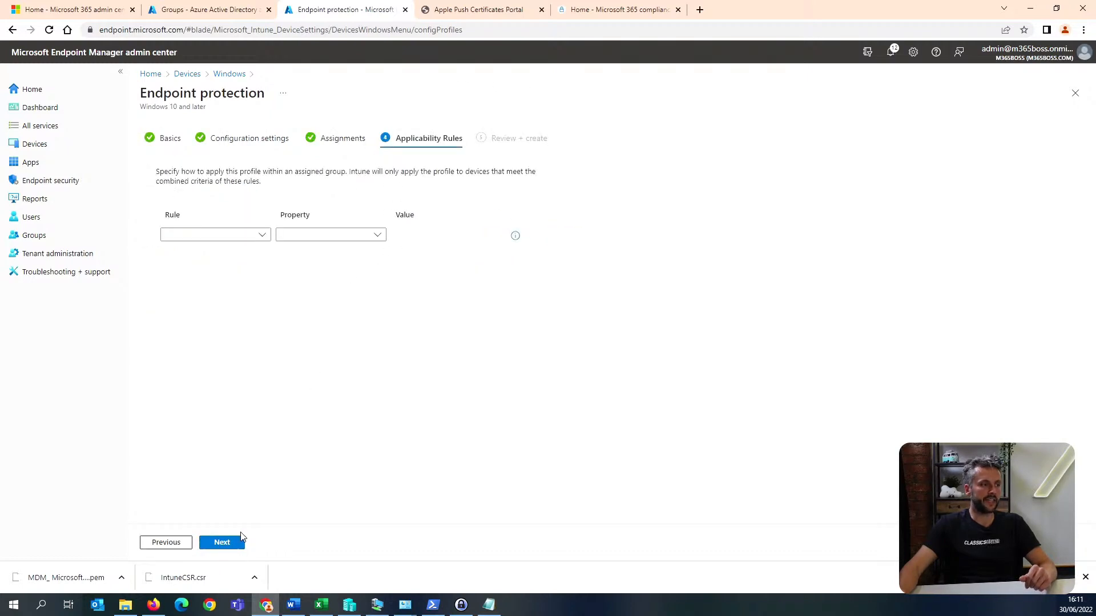
left_click(236, 542)
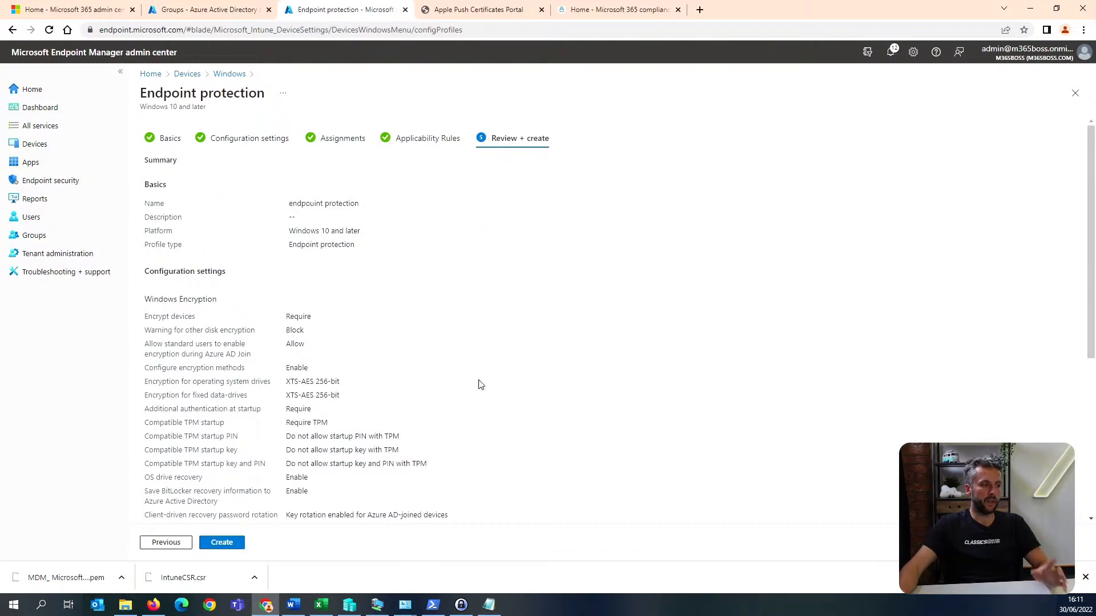
left_click(228, 546)
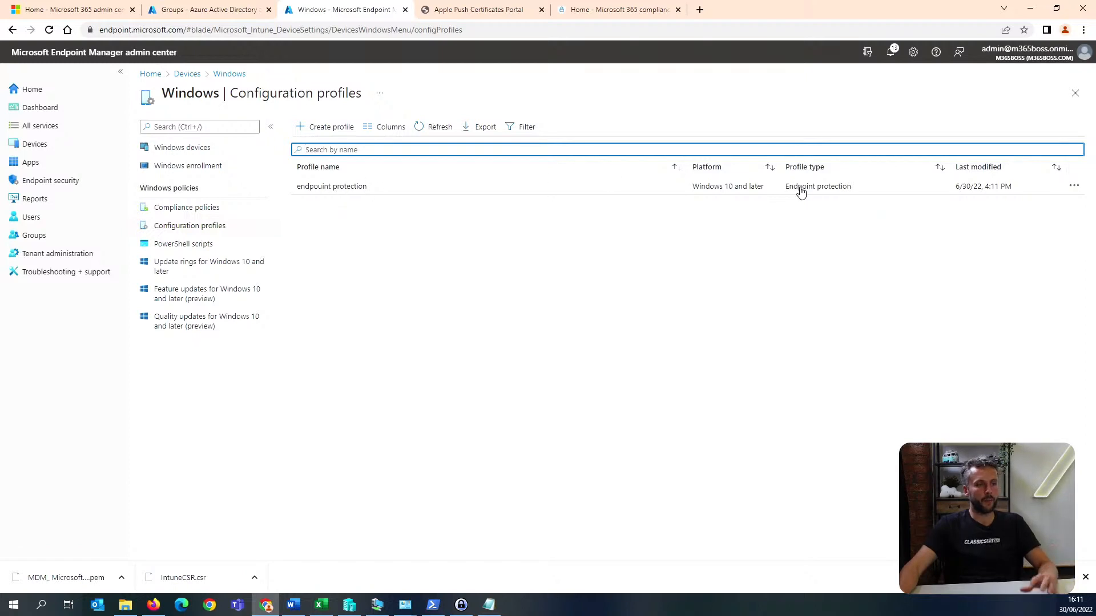
Start a new configuration profile for Windows 10 and later from the Windows health monitoring template.
left_click(321, 129)
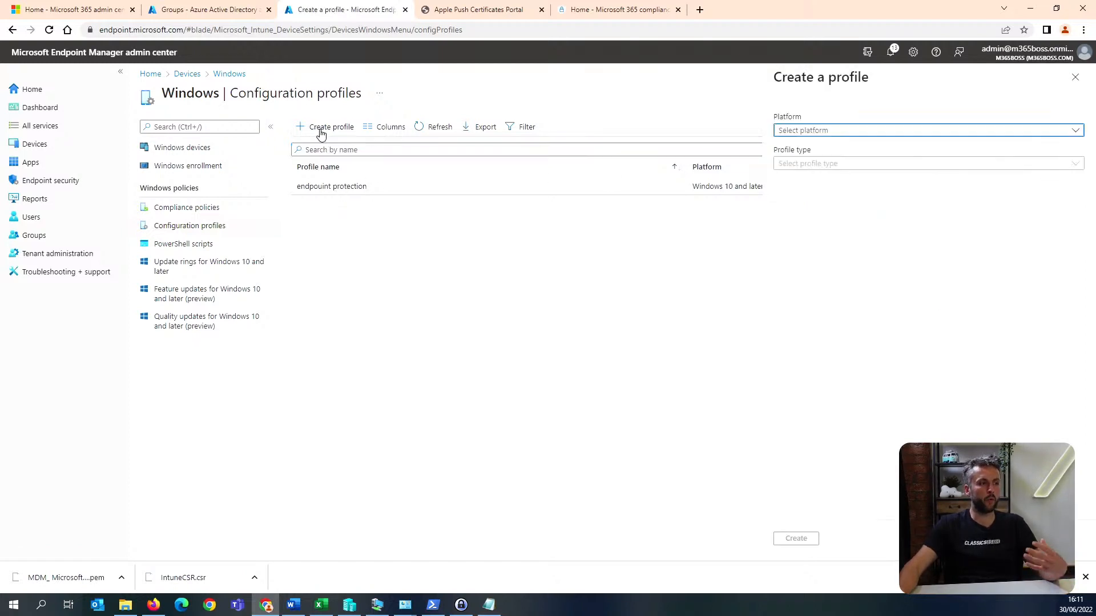
left_click(844, 132)
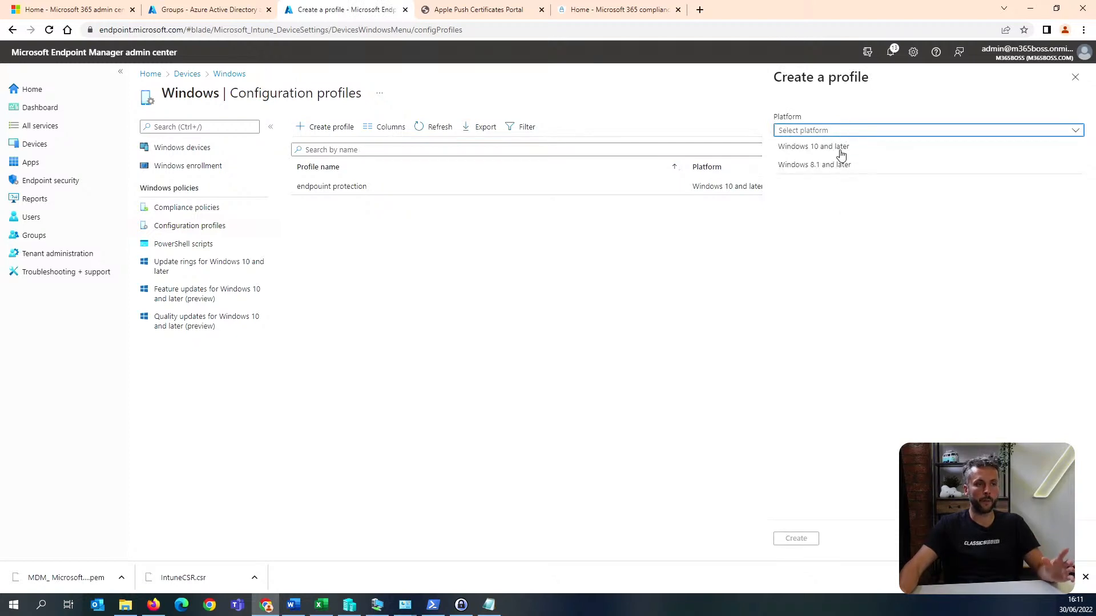
left_click(841, 146)
left_click(844, 165)
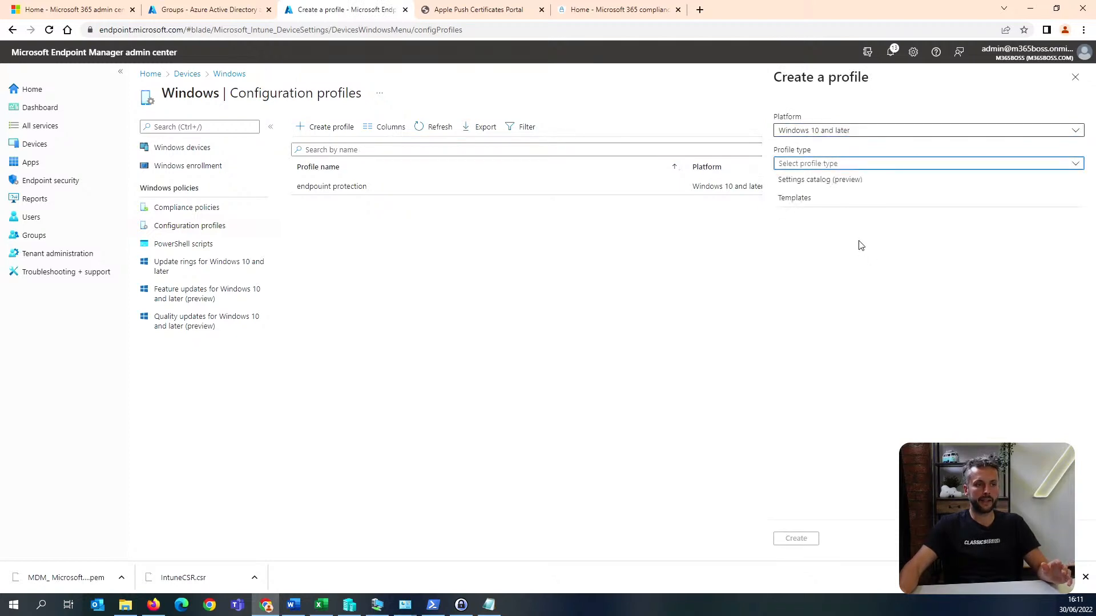
left_click(839, 200)
scroll(896, 396, "down", 3)
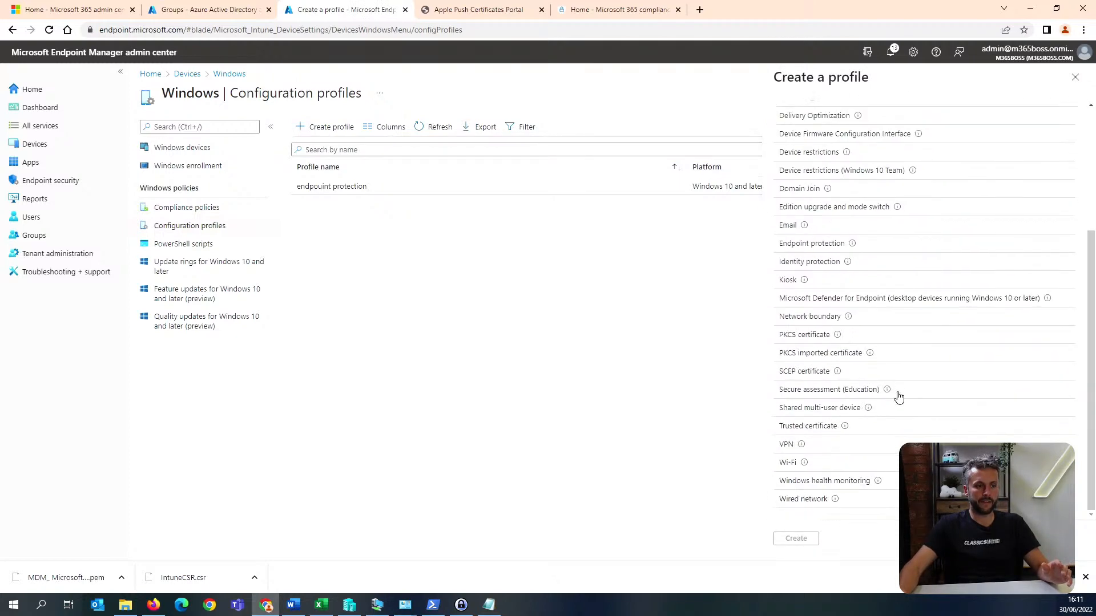
left_click(856, 481)
left_click(797, 538)
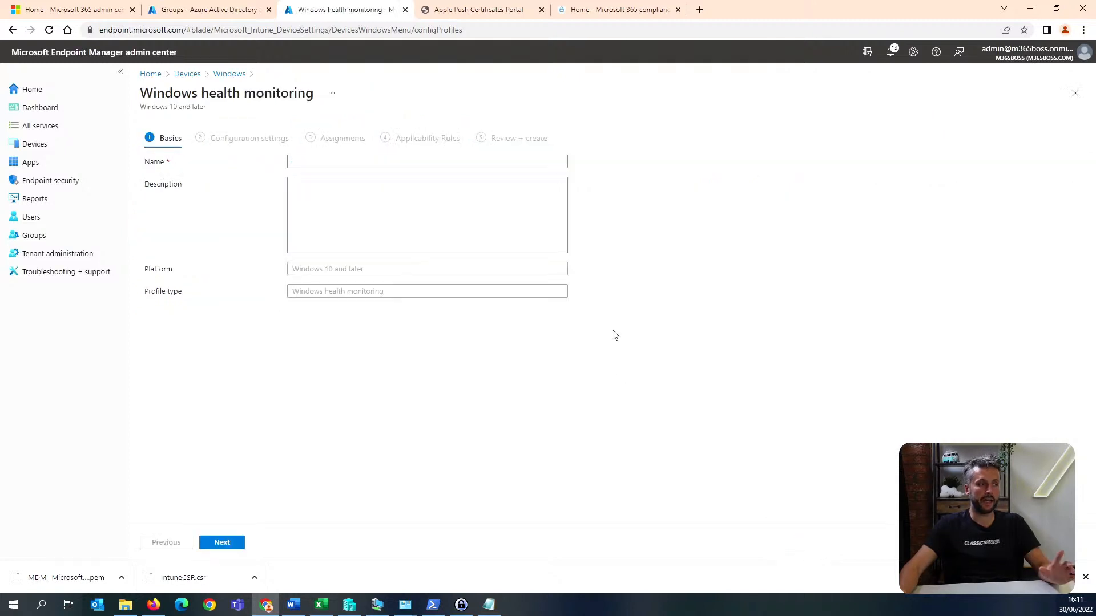
Name the health monitoring profile "heath" and proceed to its configuration settings.
left_click(343, 162)
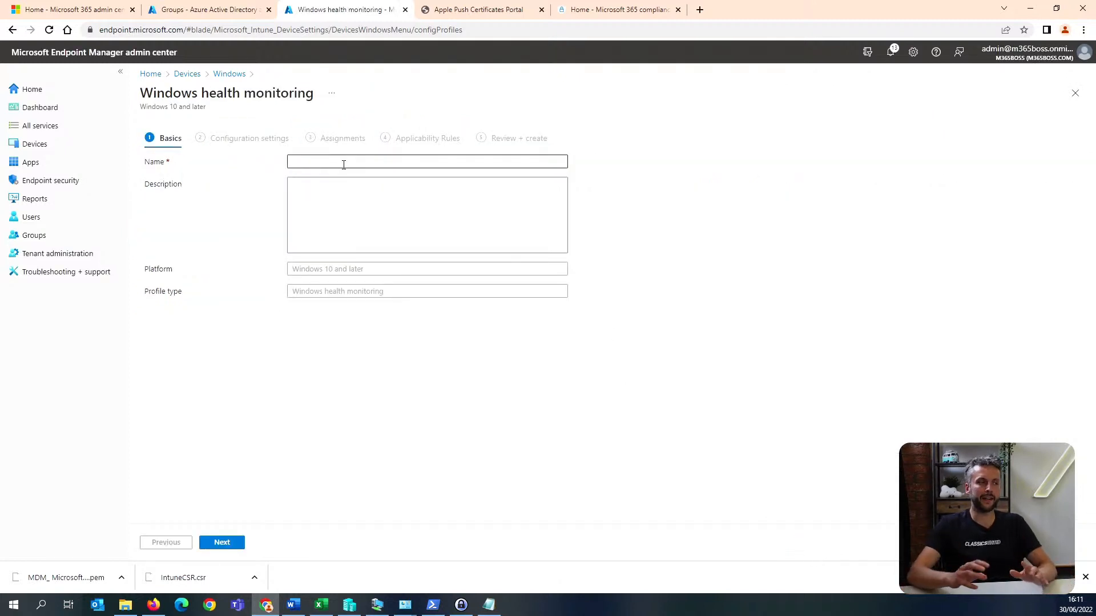
left_click(344, 163)
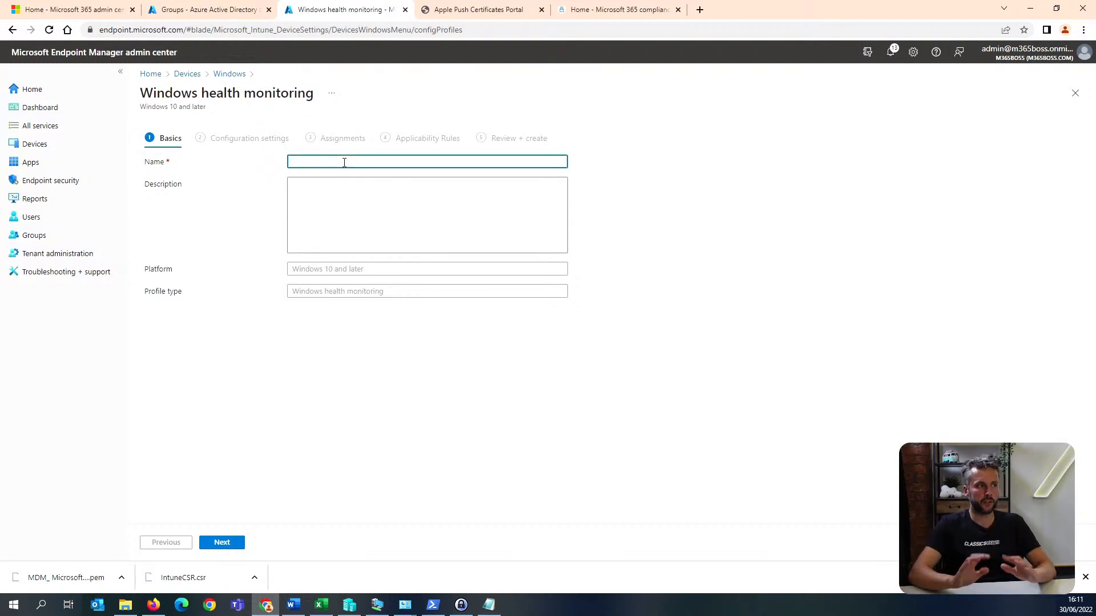
type("heath")
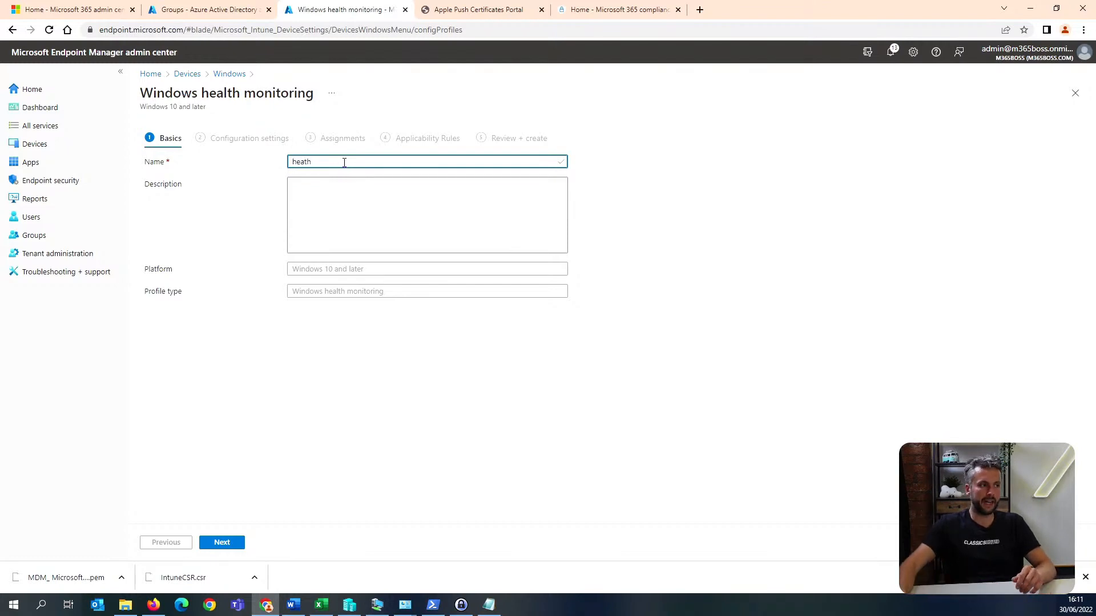
left_click(227, 543)
Enable health monitoring and set its scope to Windows updates and Endpoint analytics.
left_click(357, 199)
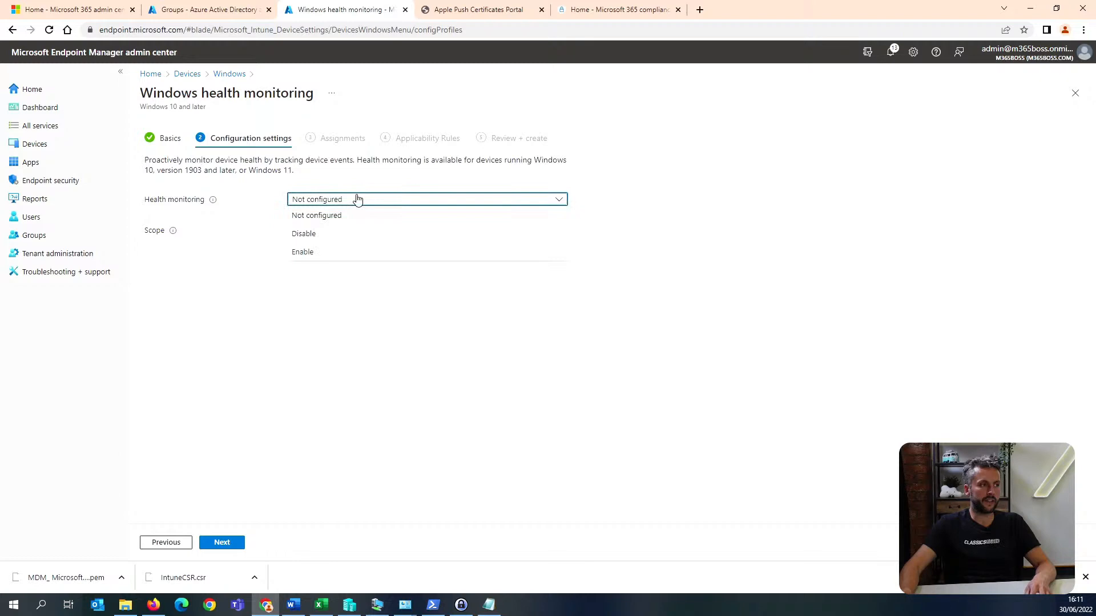
left_click(340, 251)
left_click(346, 233)
left_click(336, 247)
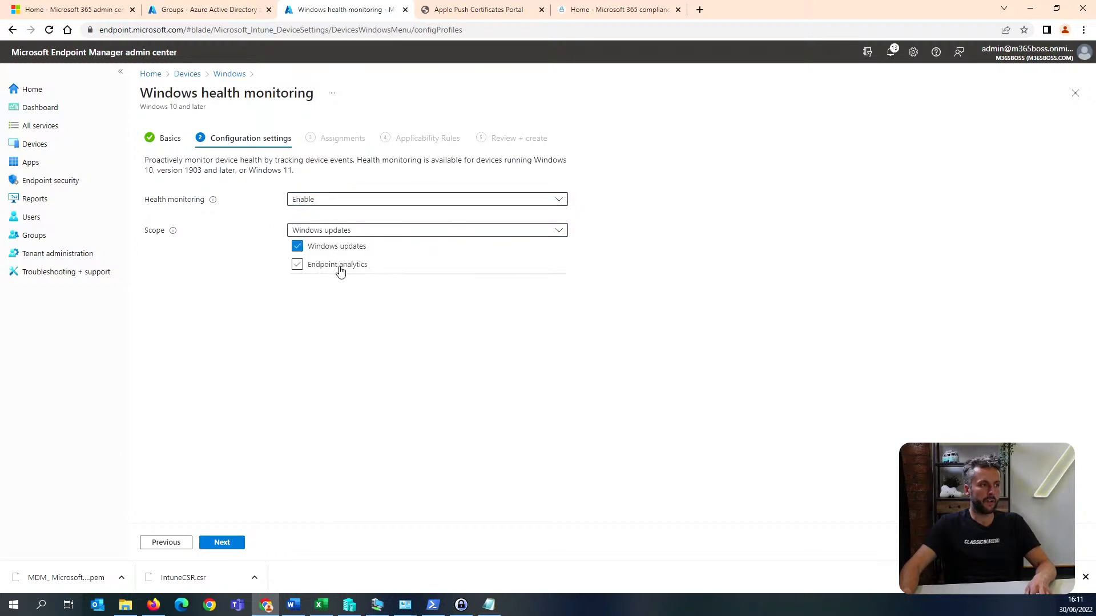
left_click(340, 267)
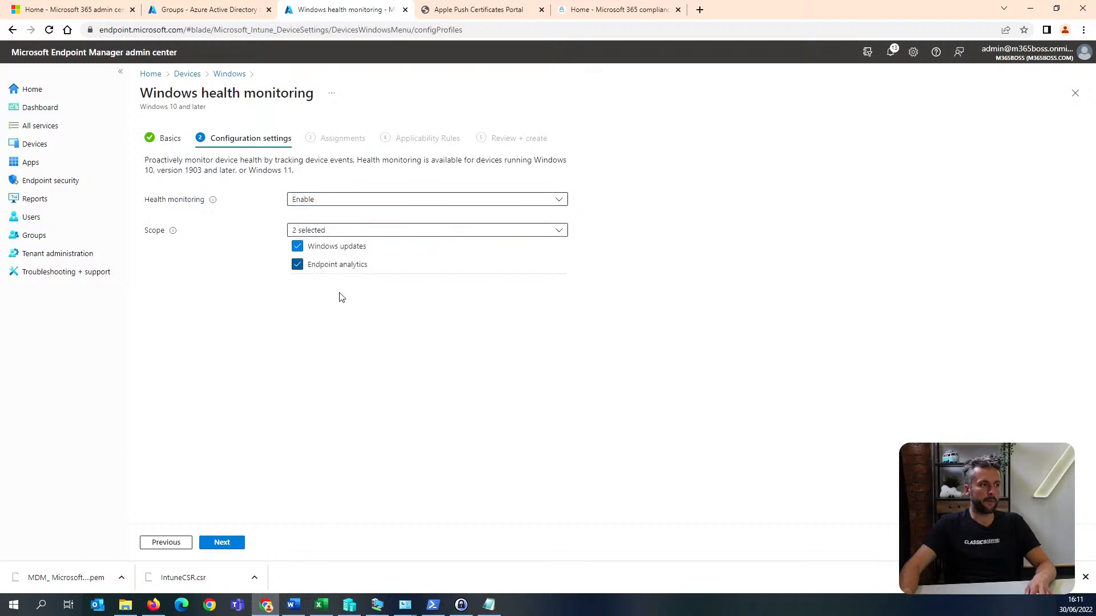
Assign the health monitoring profile to all devices and create it without applicability rules.
left_click(224, 543)
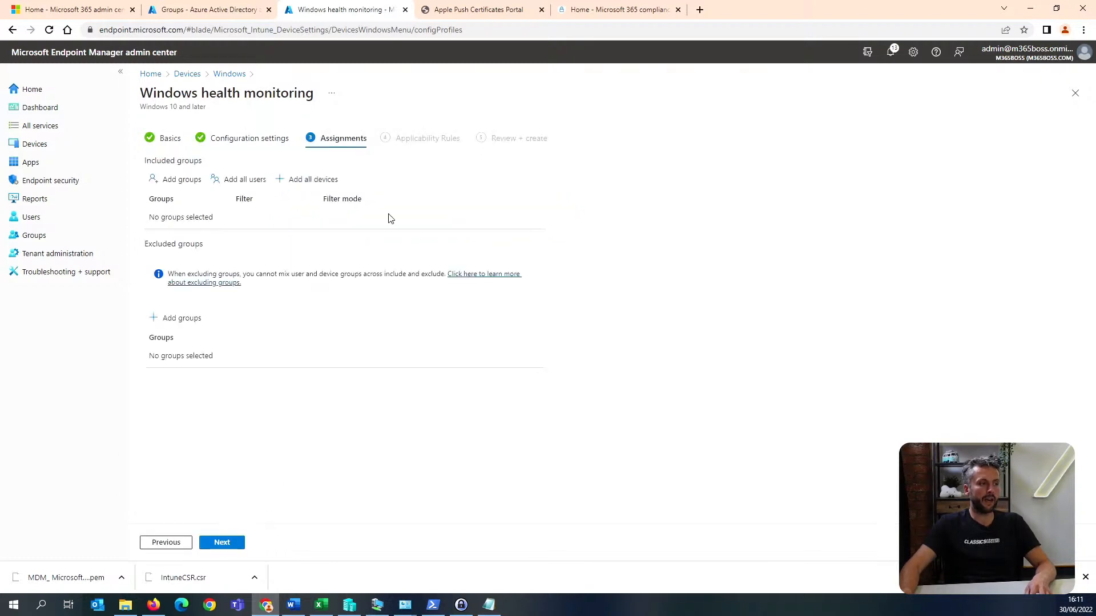
left_click(321, 182)
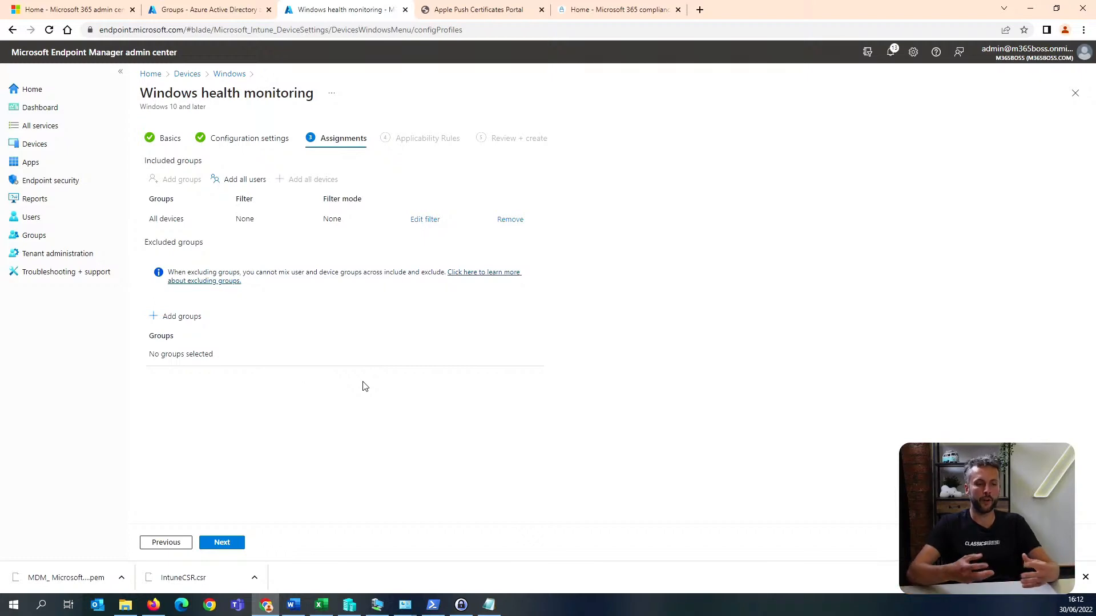
left_click(226, 545)
left_click(226, 546)
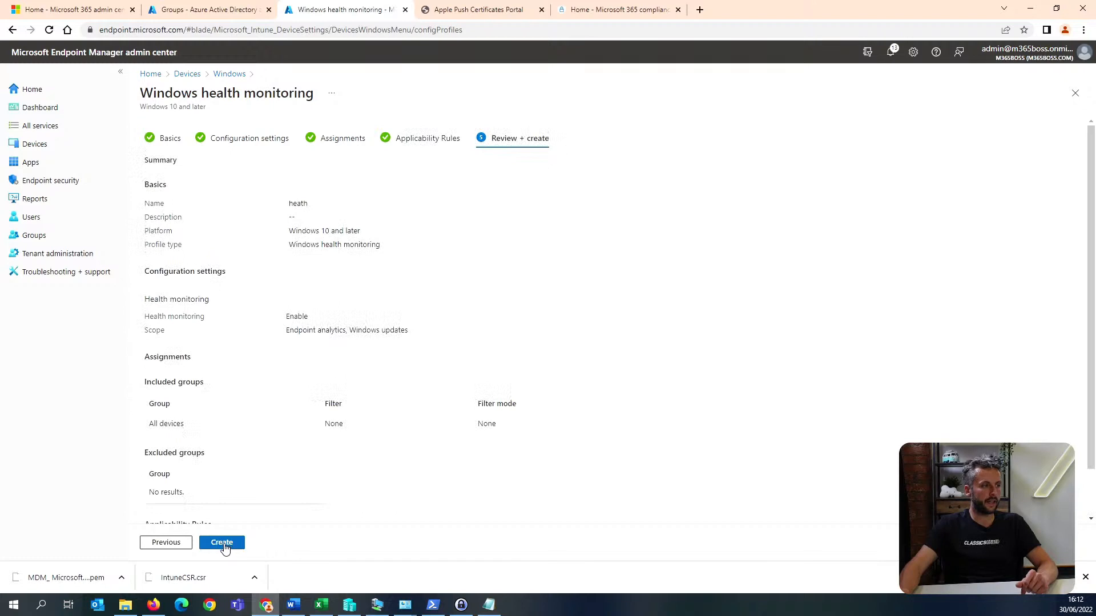
scroll(302, 453, "down", 1)
left_click(217, 545)
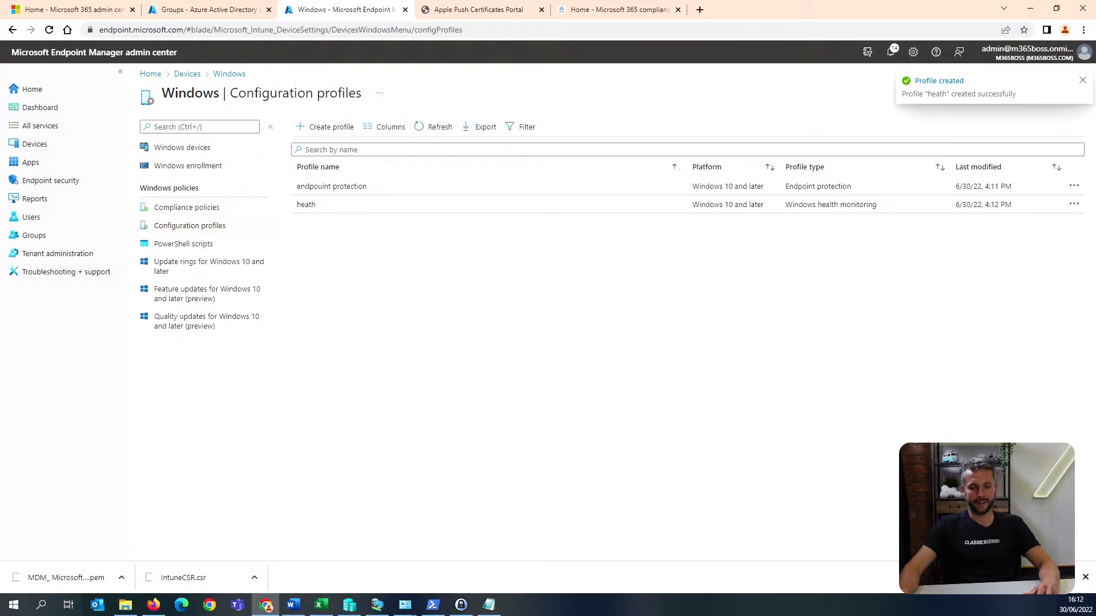
Go to security.microsoft.com from the Microsoft 365 compliance page and continue past the request for more account information.
key("alt+Tab")
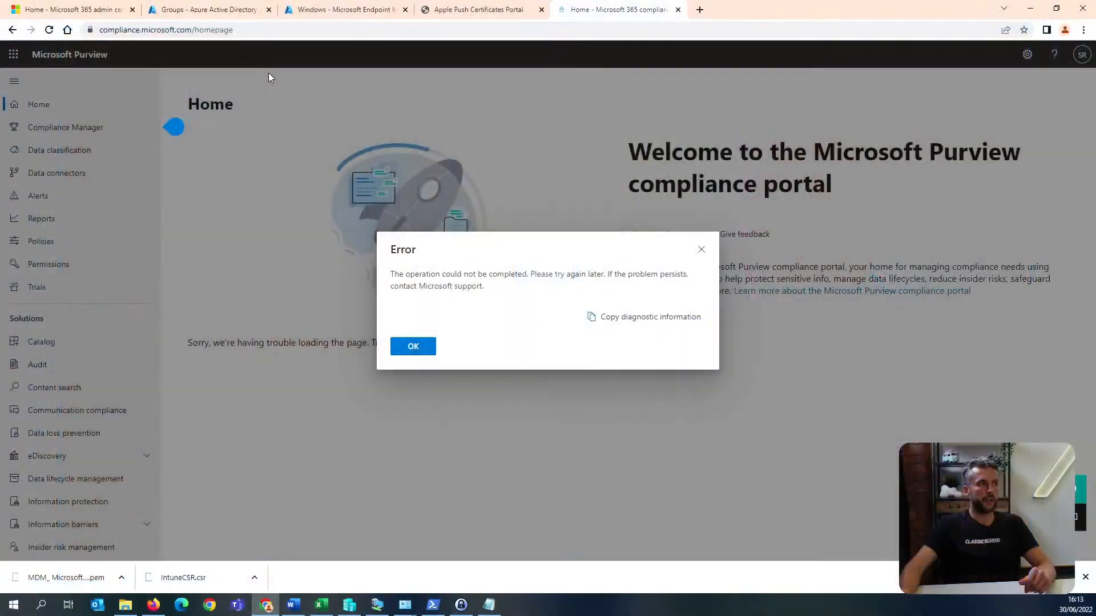
left_click(262, 30)
type("secure")
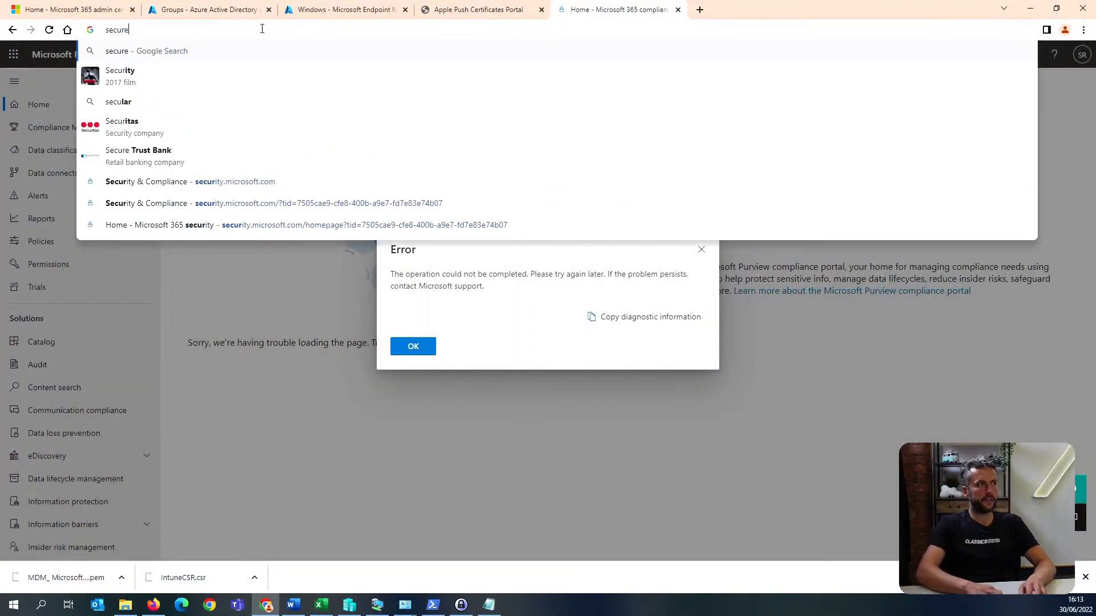
key("BackSpace")
type("ity.microsoft.com")
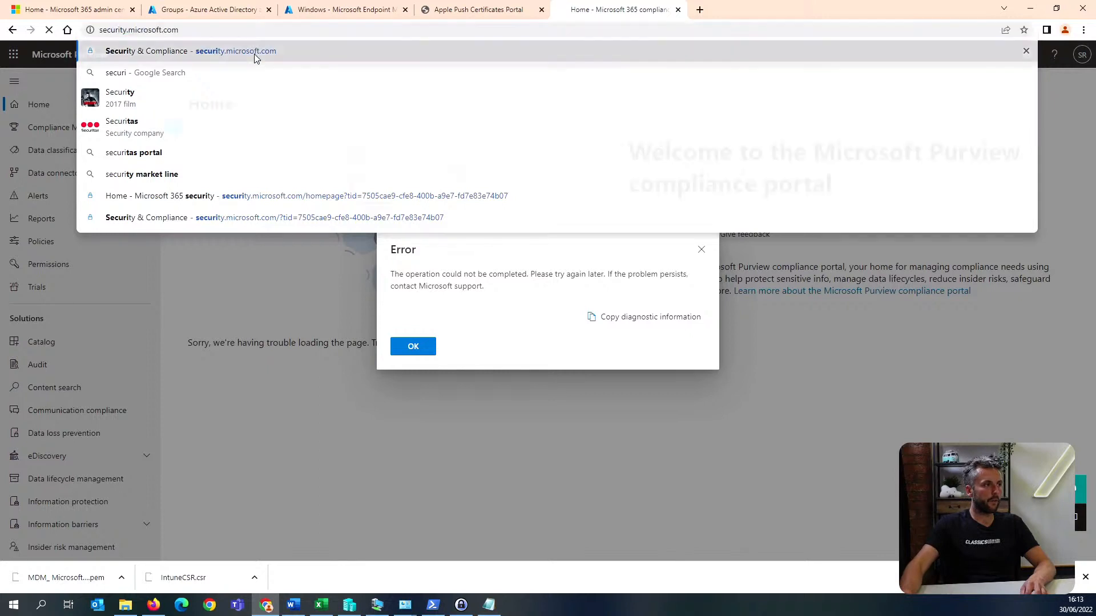
left_click(254, 51)
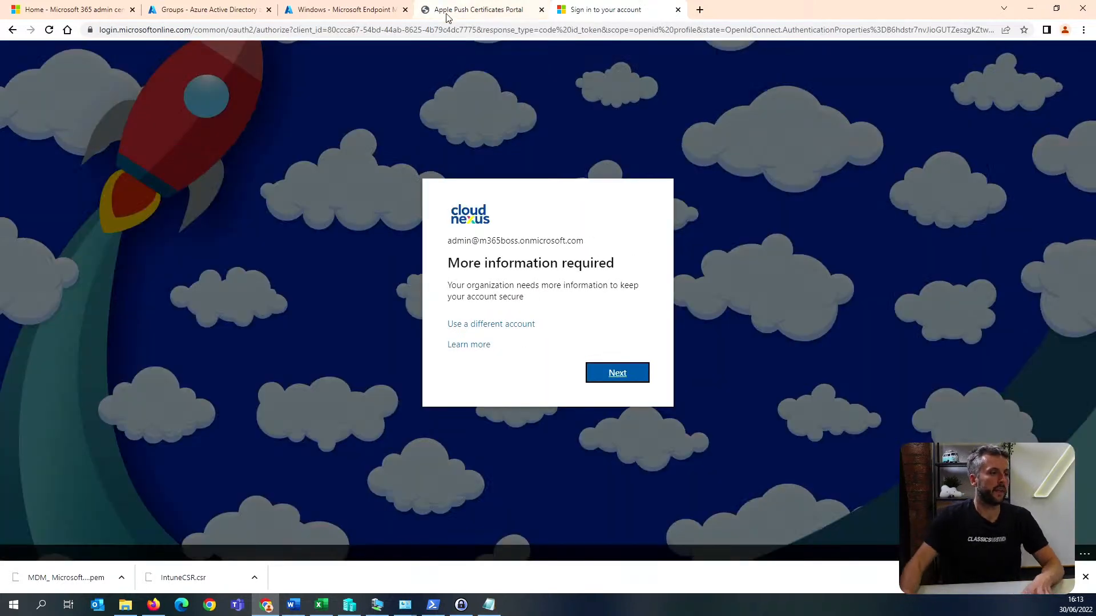
left_click(617, 373)
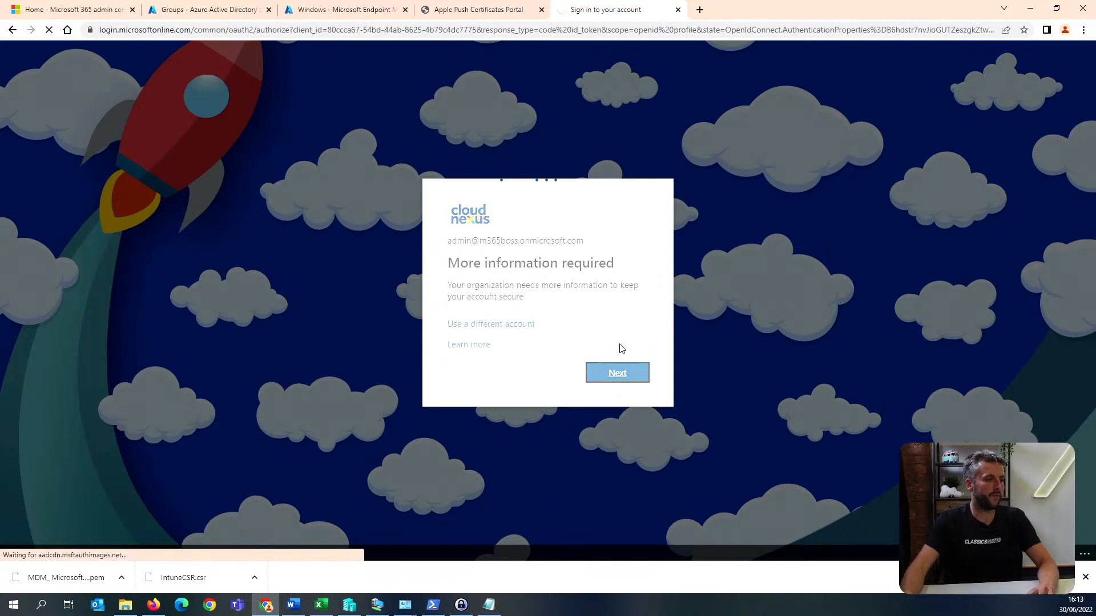
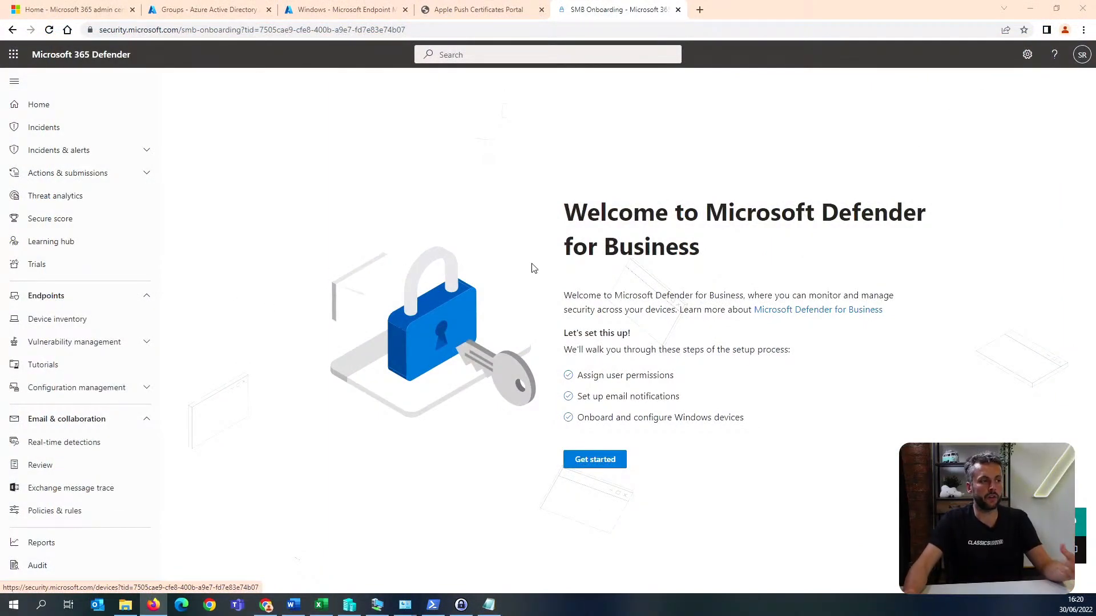
Start the Defender for Business setup, assign the Security admin role to the administrator's user account and continue to email notifications.
left_click(612, 466)
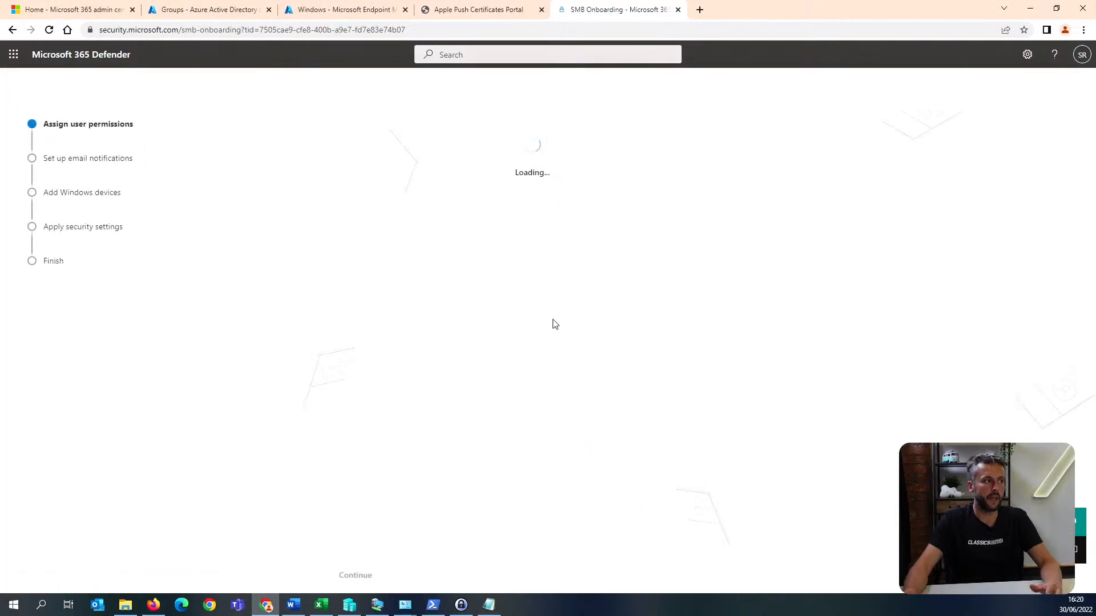
left_click(437, 364)
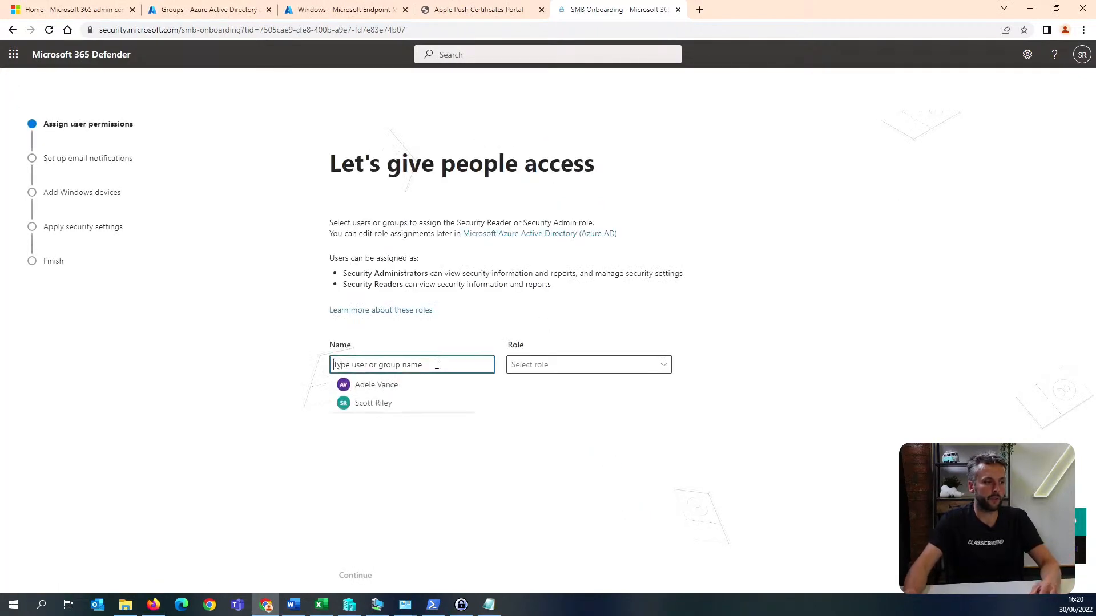
left_click(390, 404)
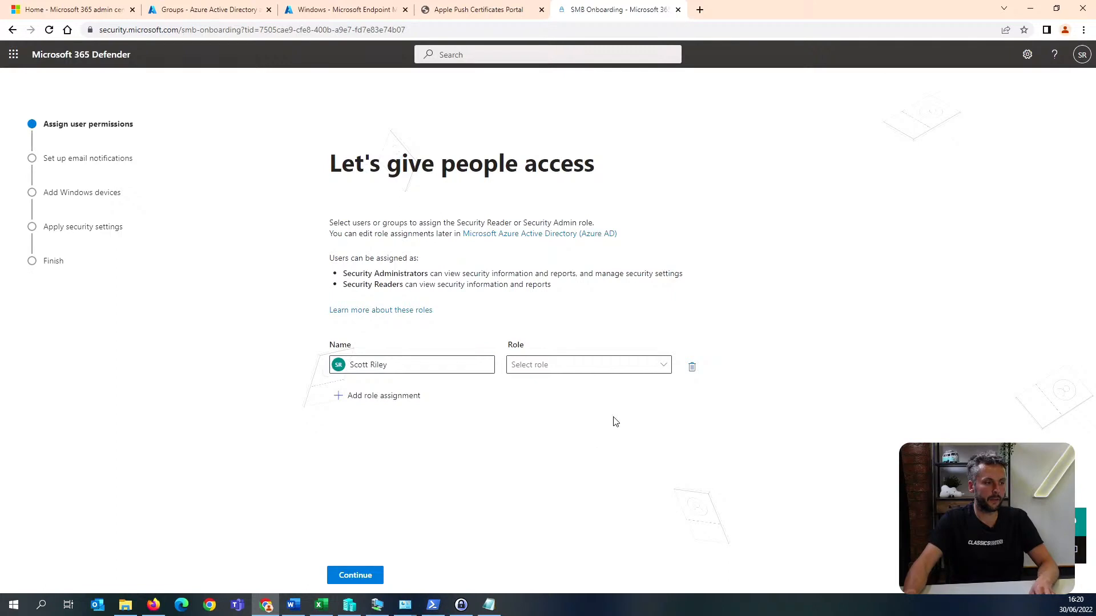
left_click(569, 372)
left_click(589, 406)
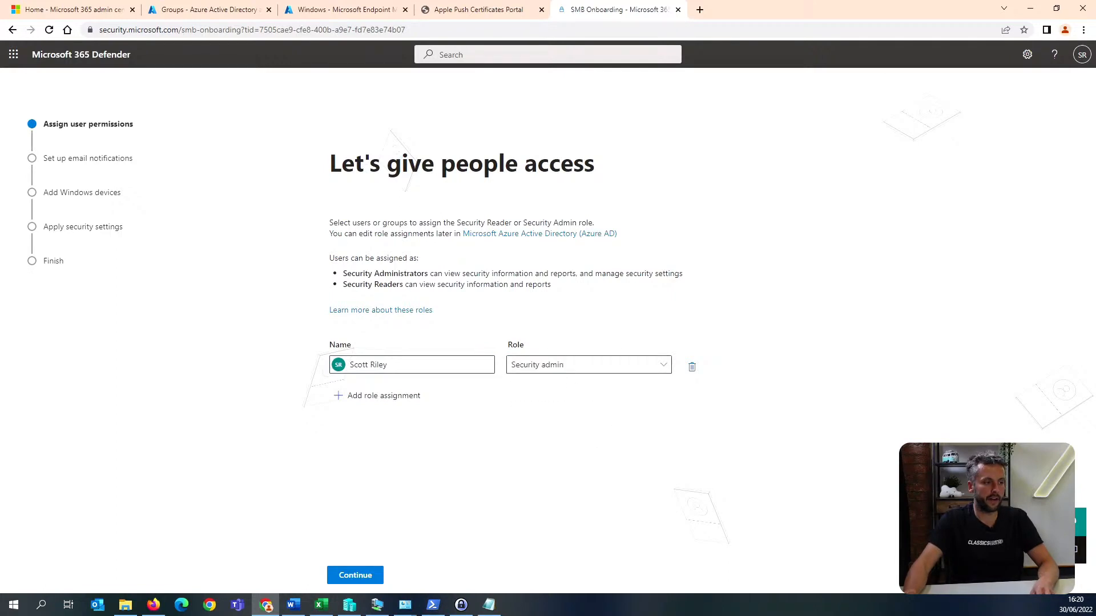
left_click(355, 575)
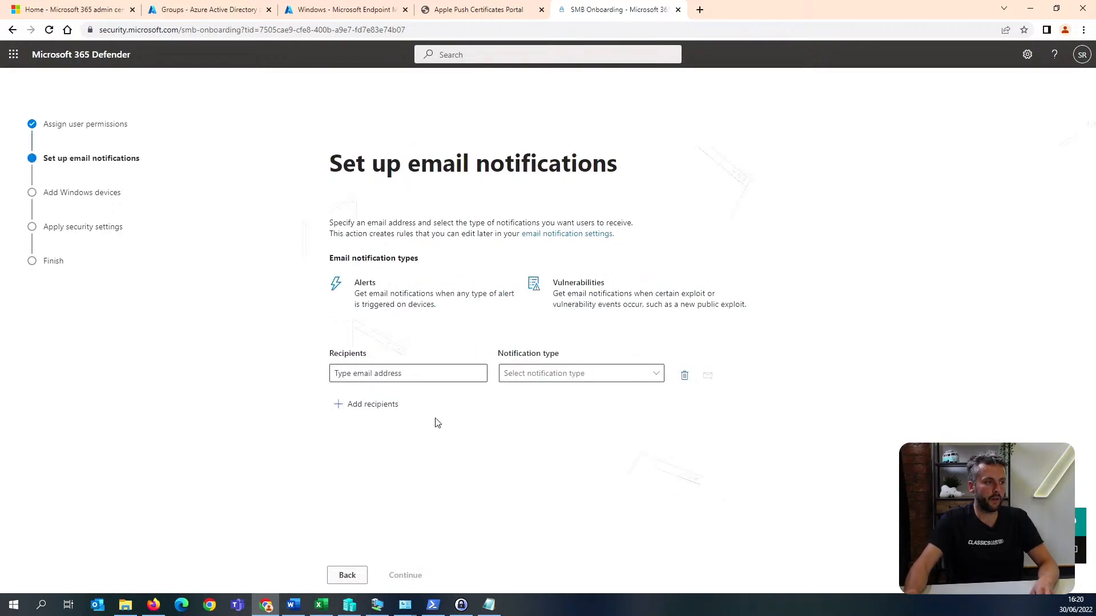
left_click(402, 376)
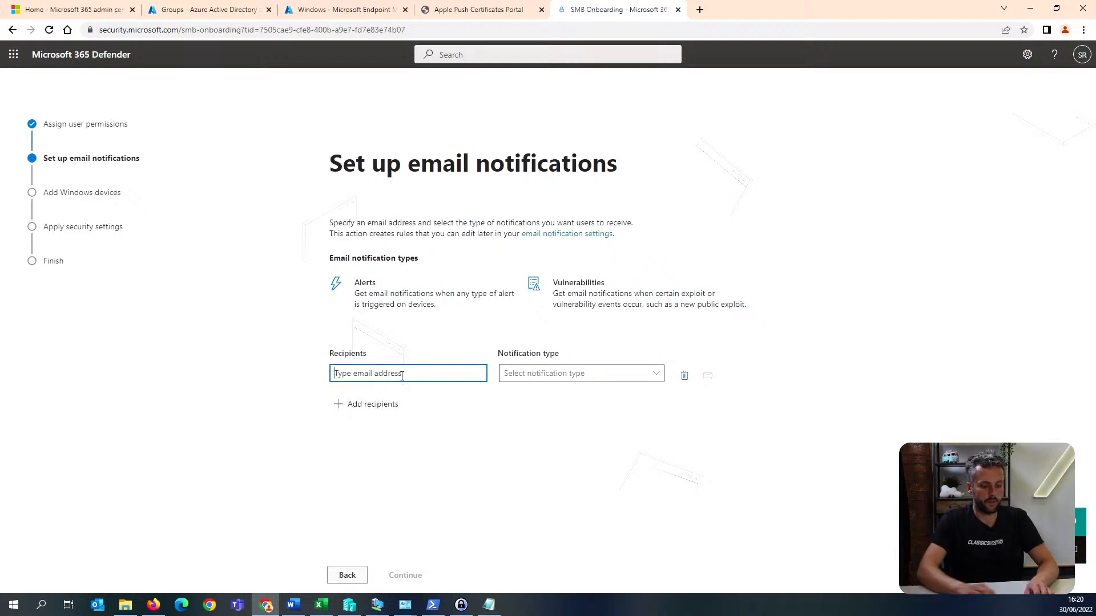
type("scott")
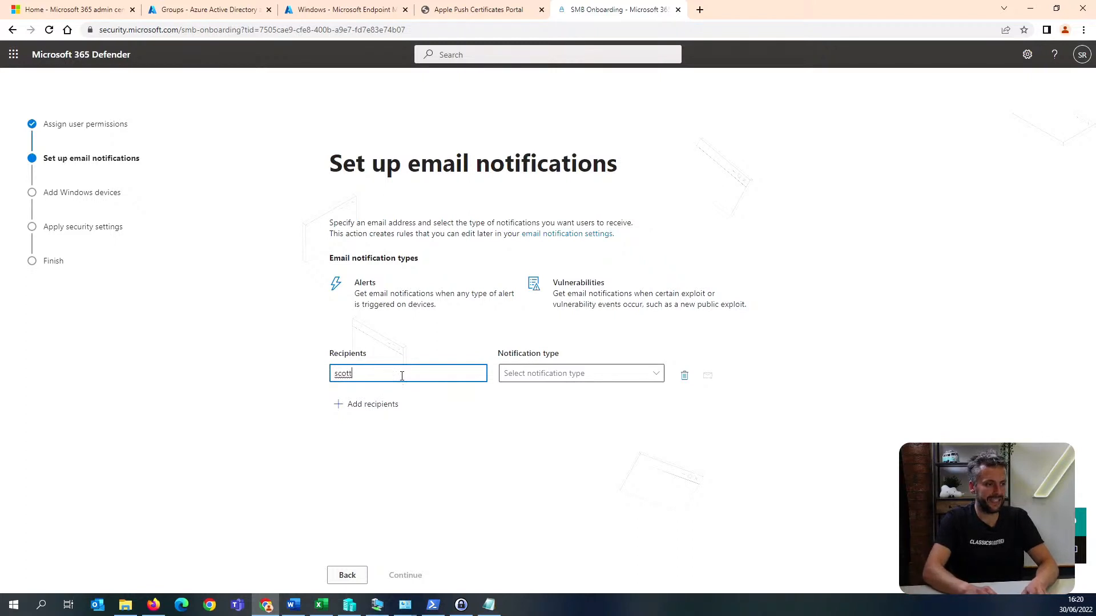
key("BackSpace")
key("BackSpace")
key("BackSpace")
key("BackSpace")
key("BackSpace")
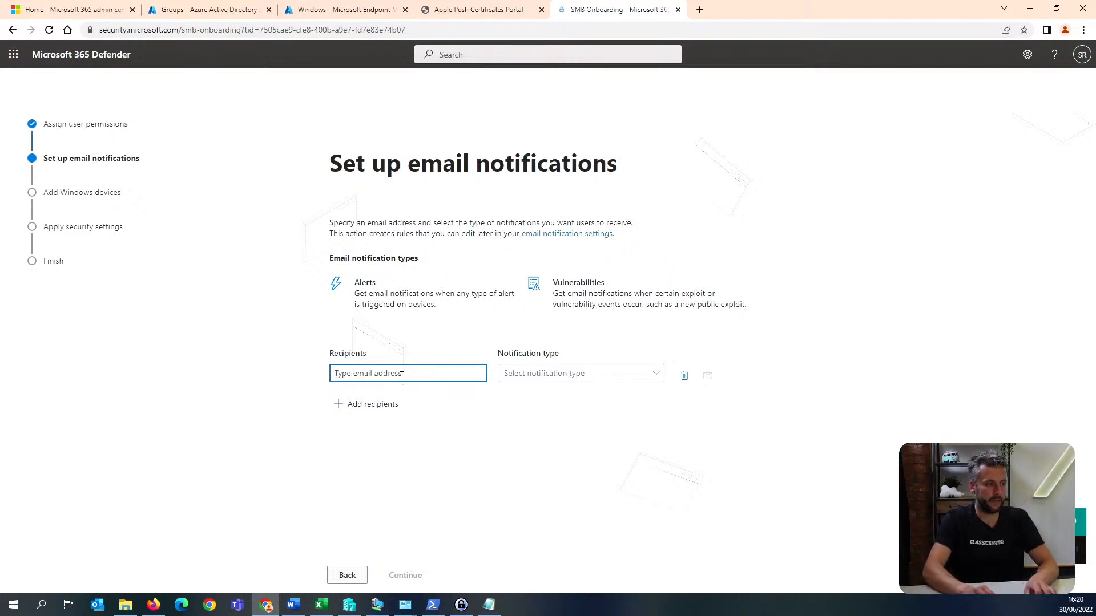
Look up the Azure Active Directory users list and copy the administrator's user principal name.
left_click(192, 7)
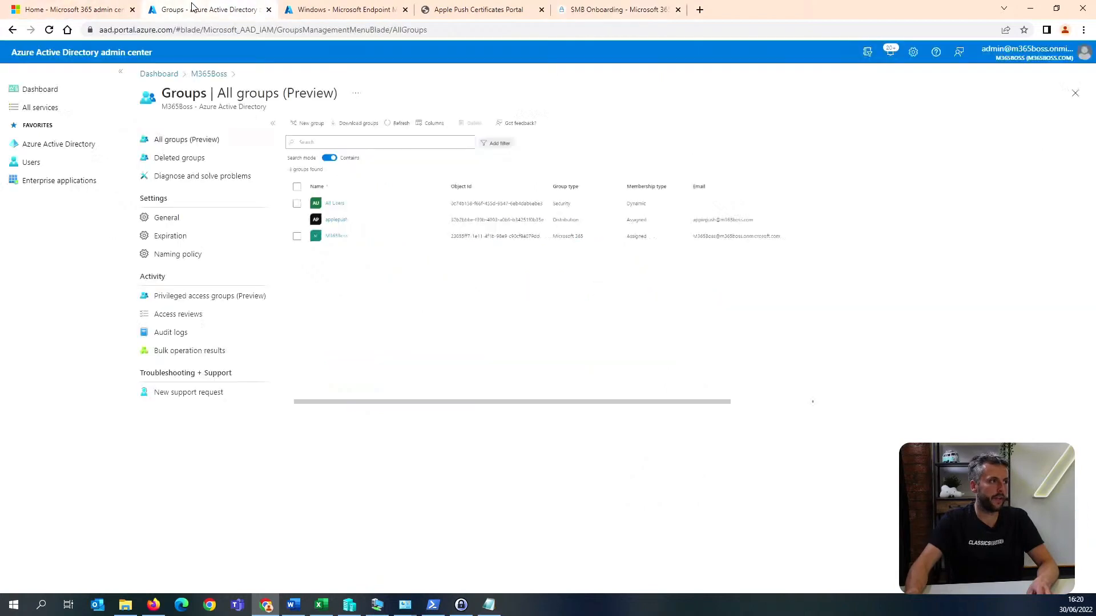
left_click(64, 146)
left_click(51, 164)
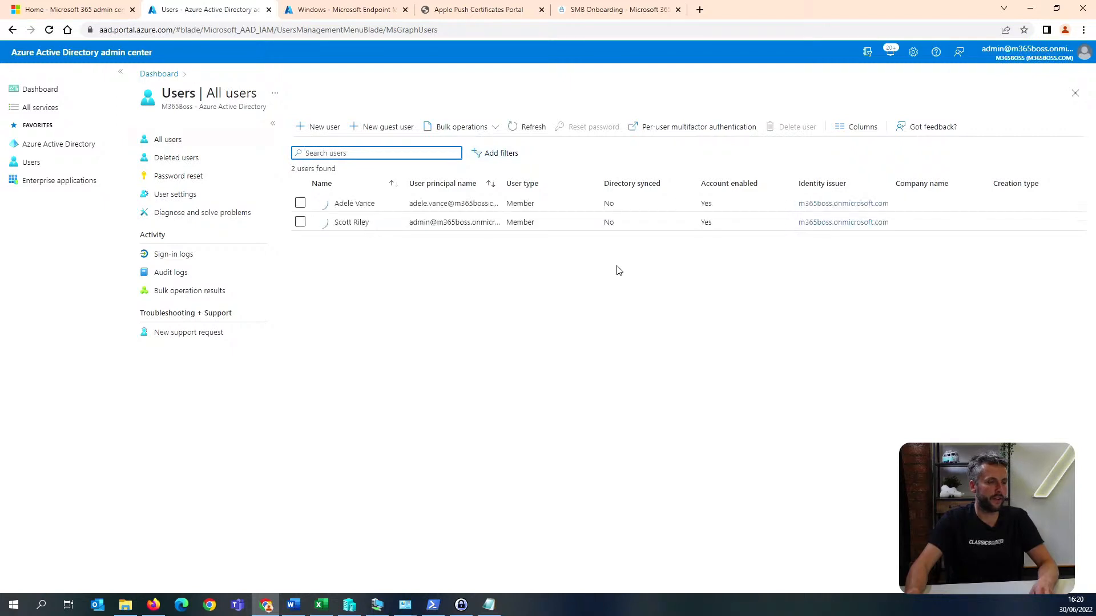
left_click_drag(500, 183, 550, 183)
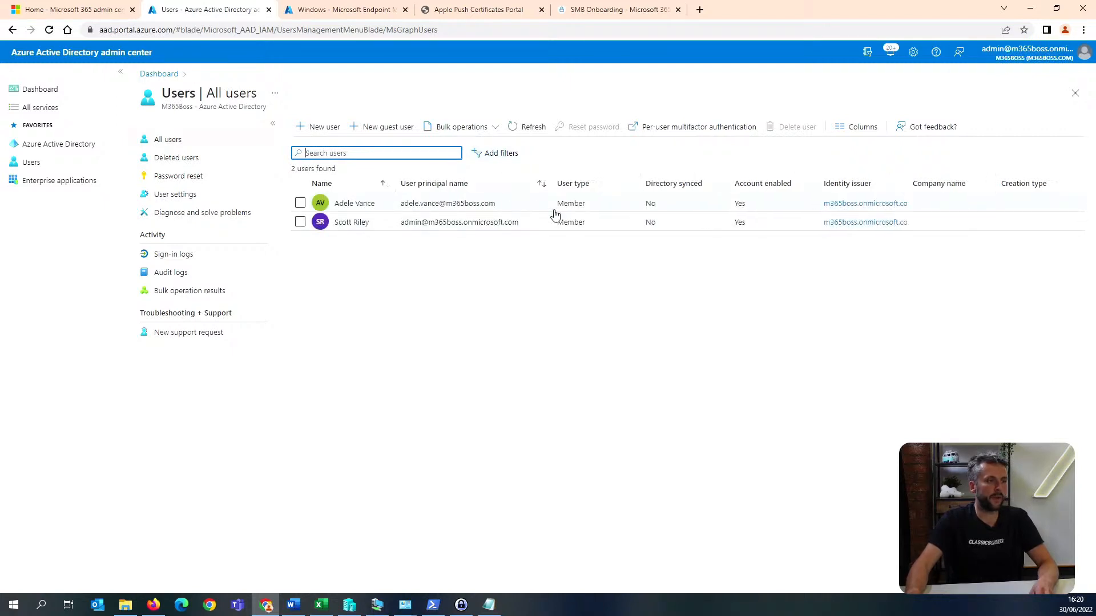
left_click_drag(520, 225, 404, 229)
key("ctrl+c")
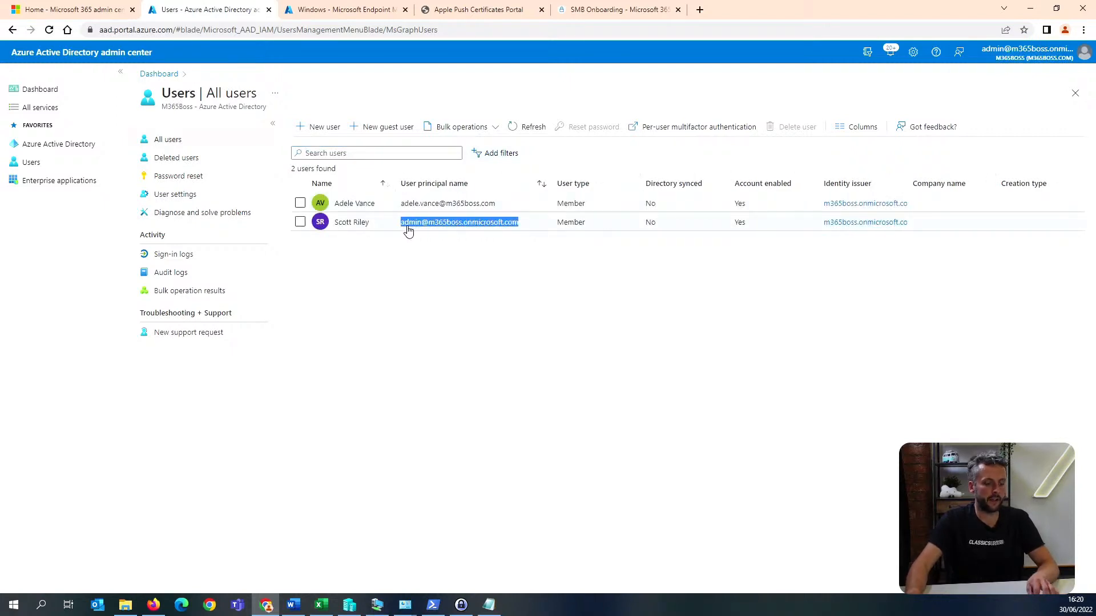
Paste the administrator's email address as the Defender notification recipient, set the notification type to Alerts and continue.
left_click(619, 9)
left_click(410, 377)
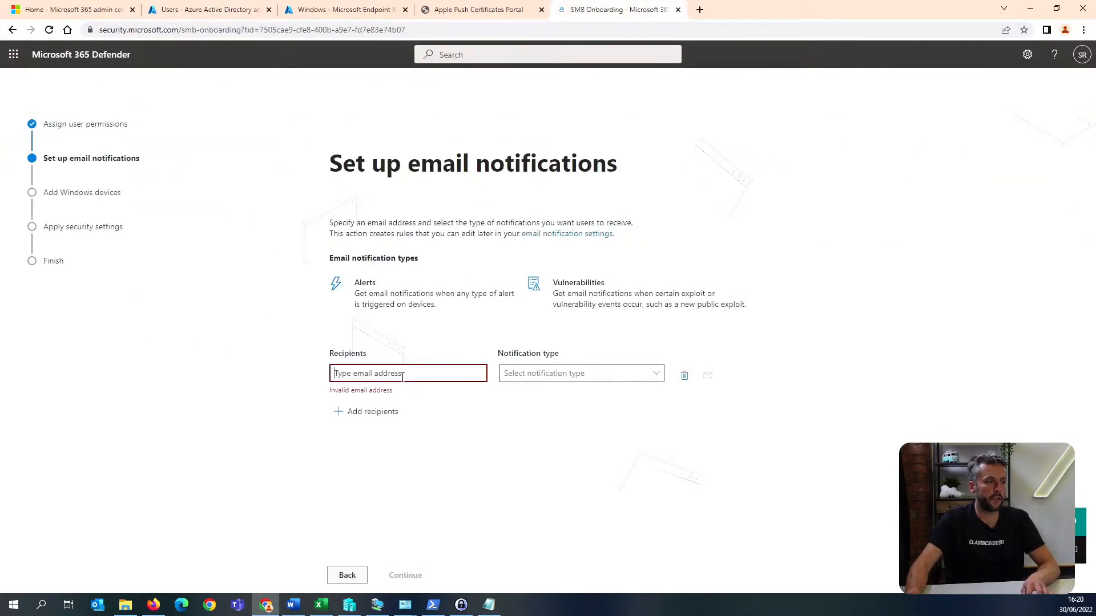
key("ctrl+v")
left_click(599, 375)
left_click(556, 403)
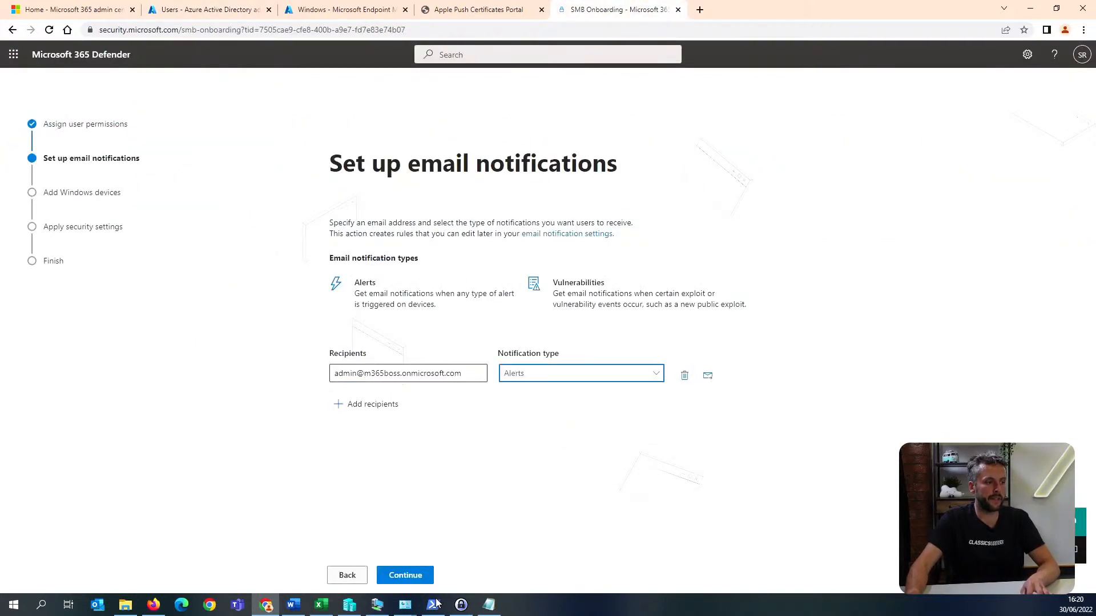
left_click(419, 575)
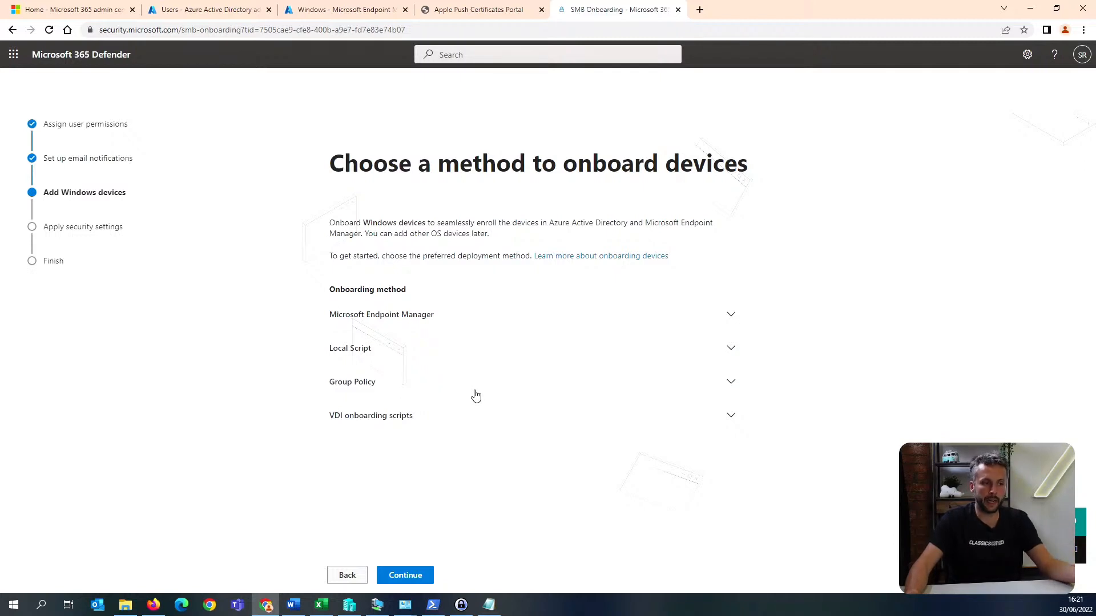
Download the Microsoft Endpoint Manager onboarding package, dismiss the multiple-download request and continue to the security settings.
left_click(475, 315)
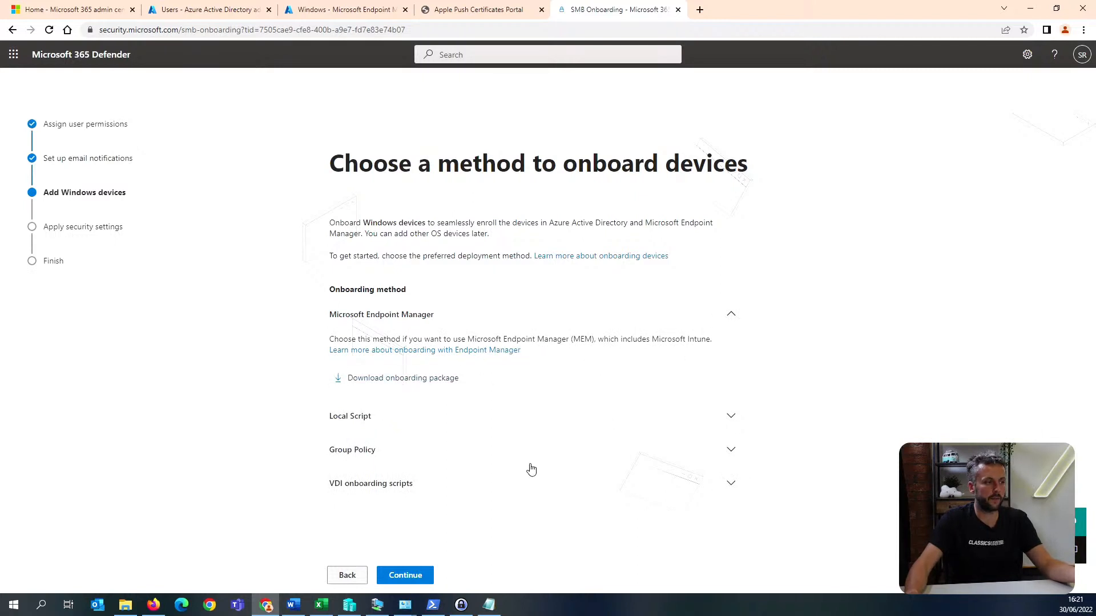
left_click(401, 379)
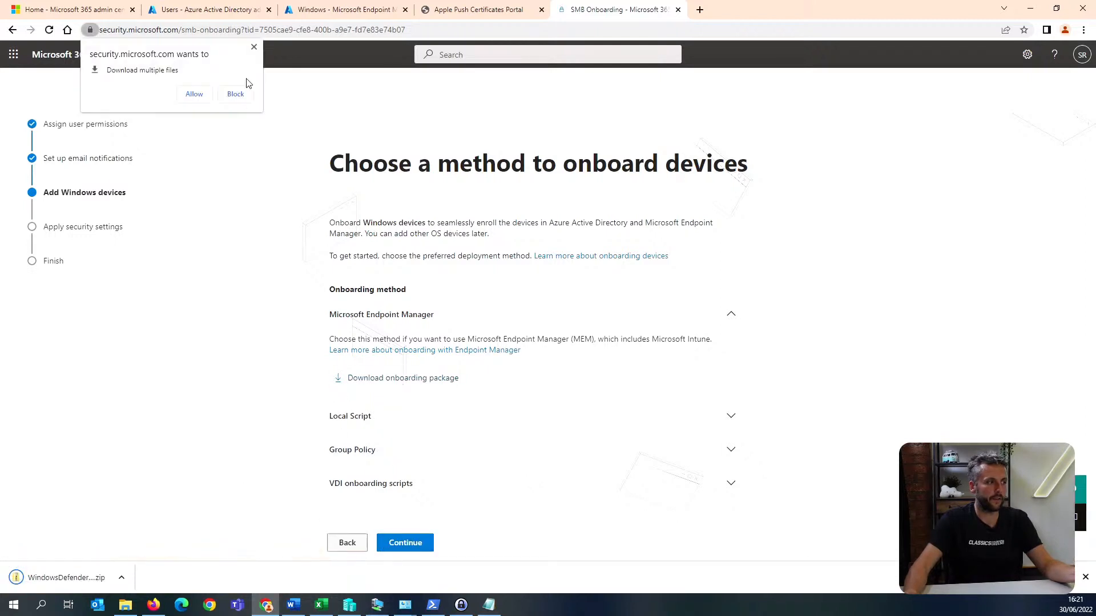
left_click(254, 47)
left_click(408, 543)
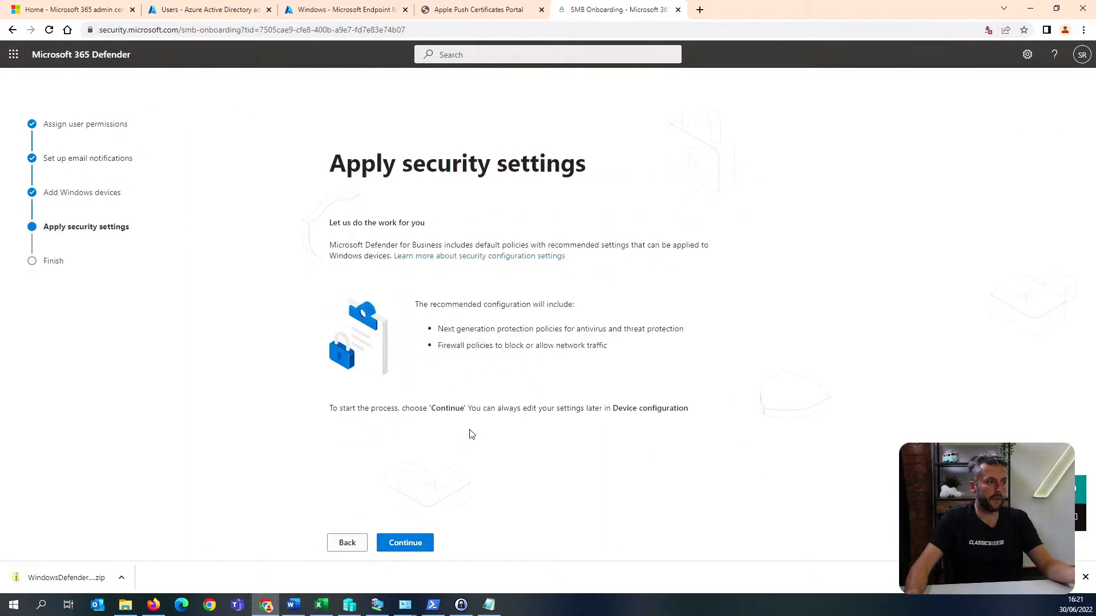
Apply the recommended security settings to complete setup, and go through Device configuration to the Device inventory.
left_click(409, 547)
left_click(411, 543)
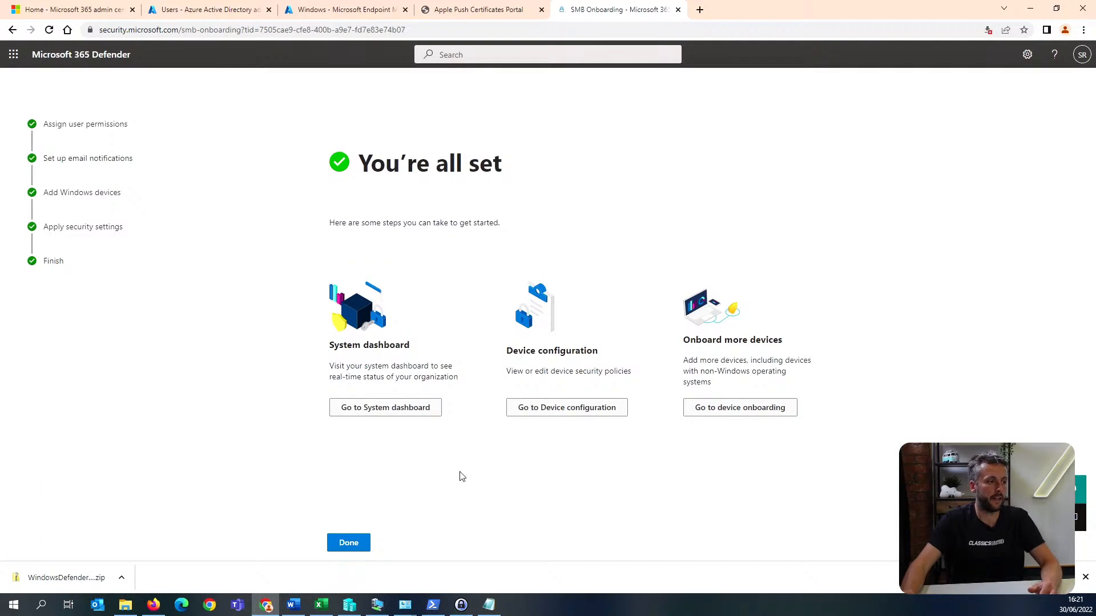
left_click(559, 410)
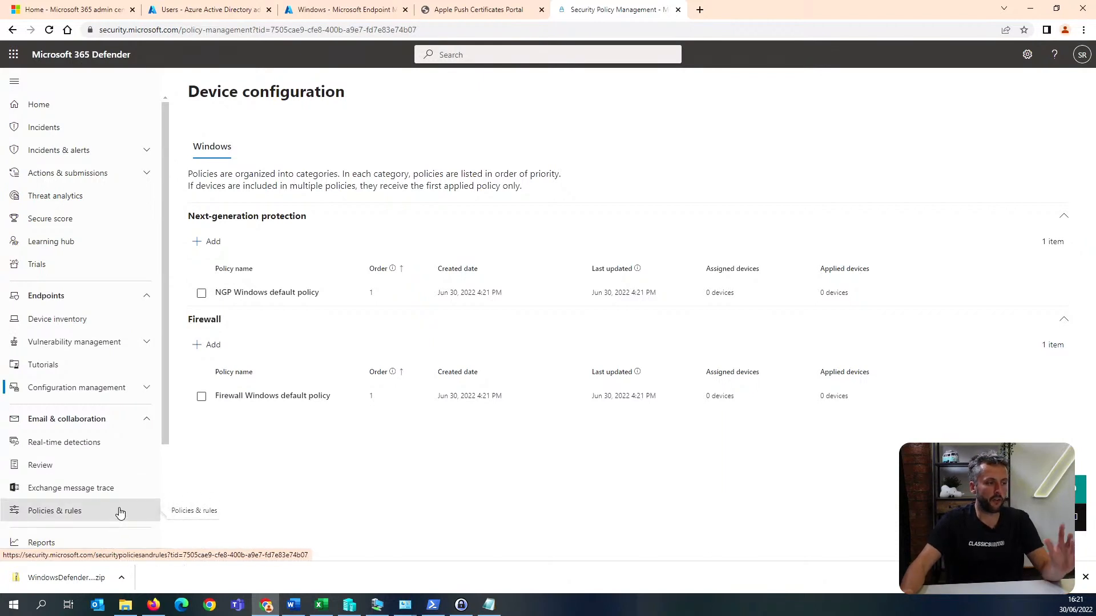
left_click(63, 321)
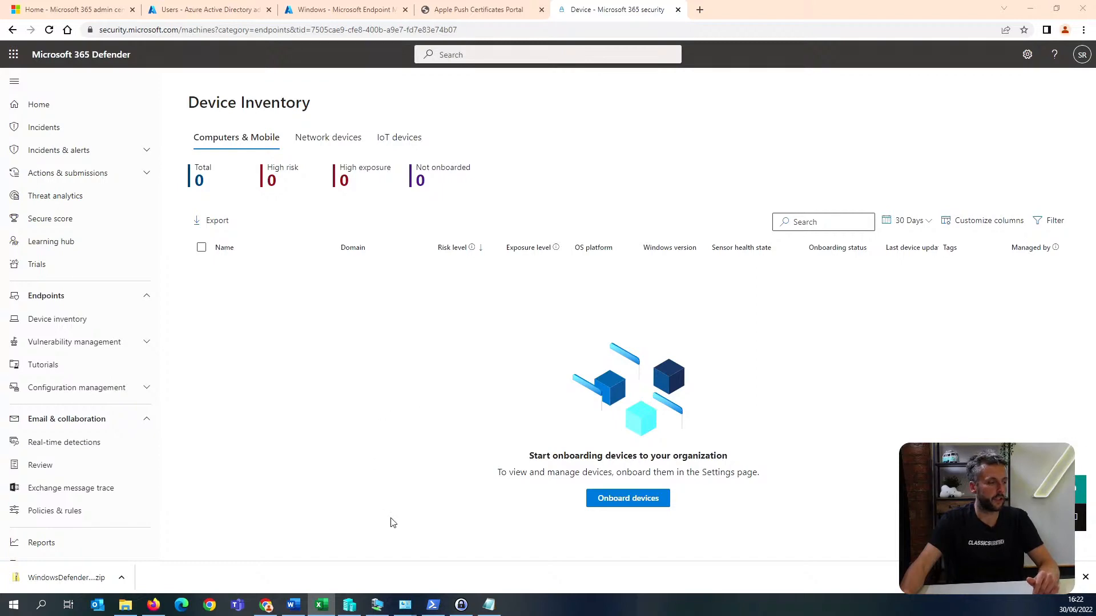
Switch to the m365Boss virtual machine and bring up Access work or school in its Windows account settings.
left_click(377, 604)
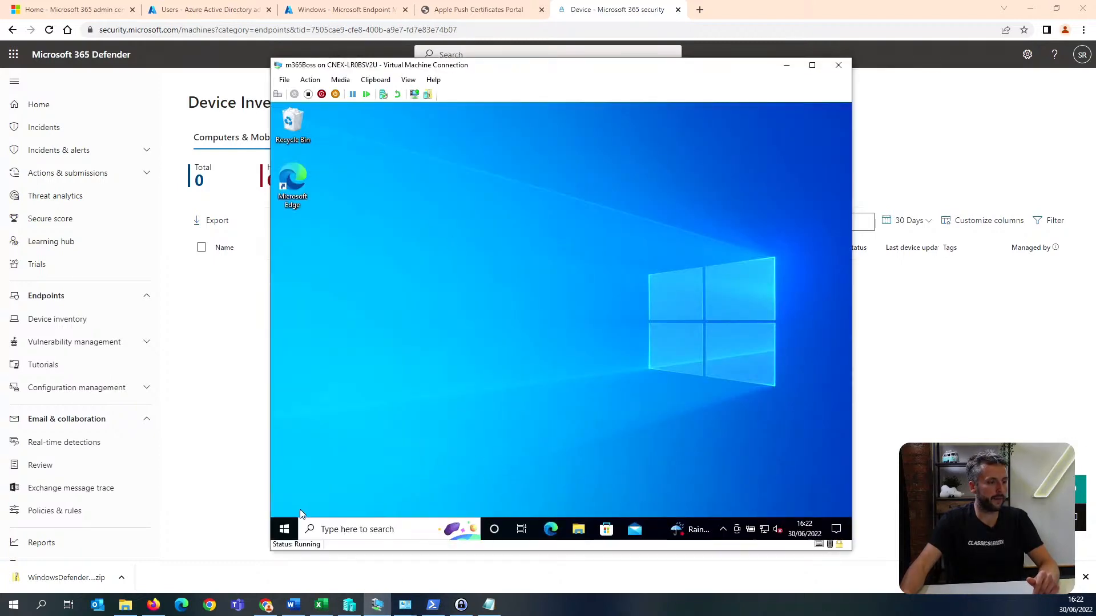
left_click(283, 529)
type("set")
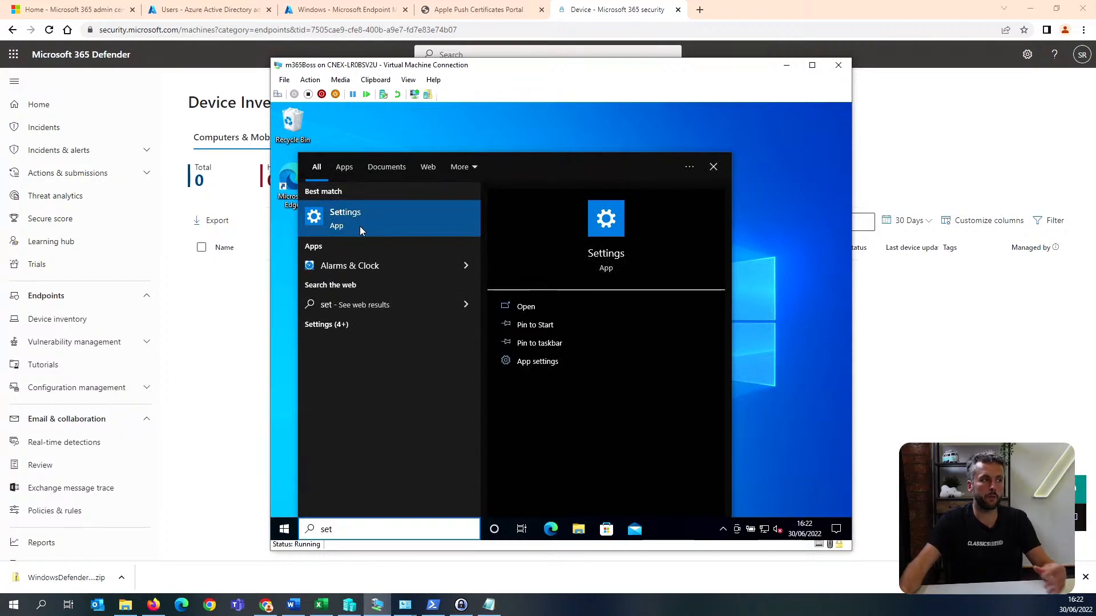
left_click(390, 225)
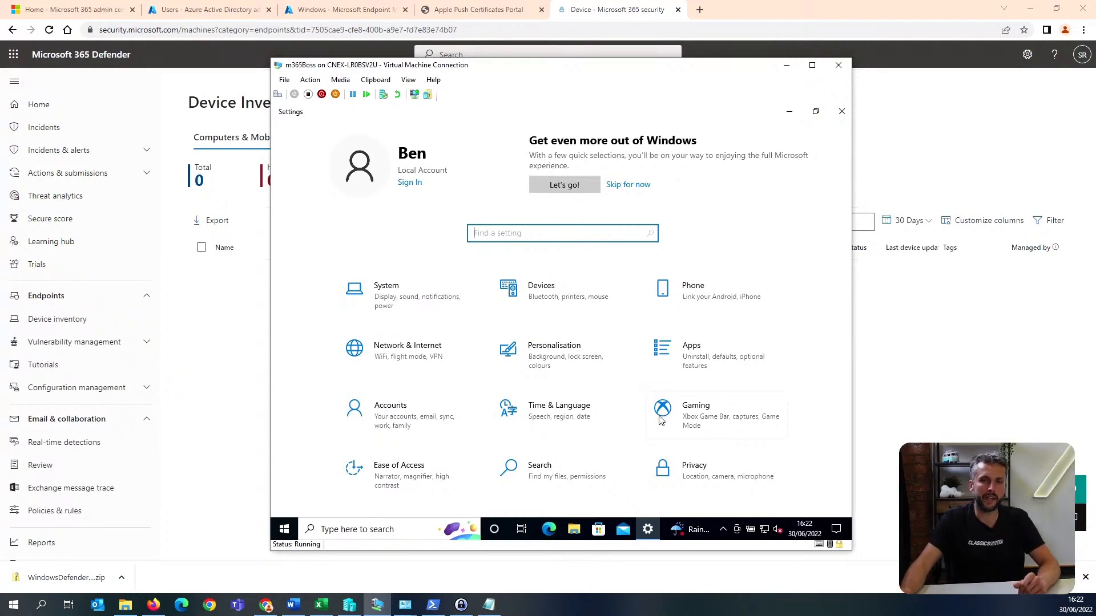
left_click(430, 418)
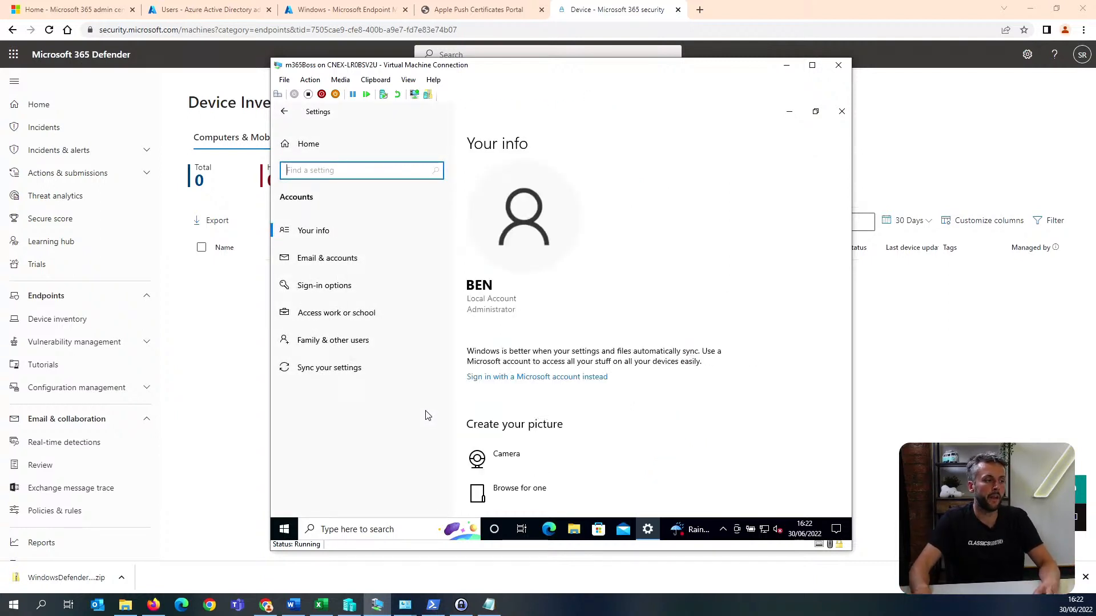
left_click(392, 312)
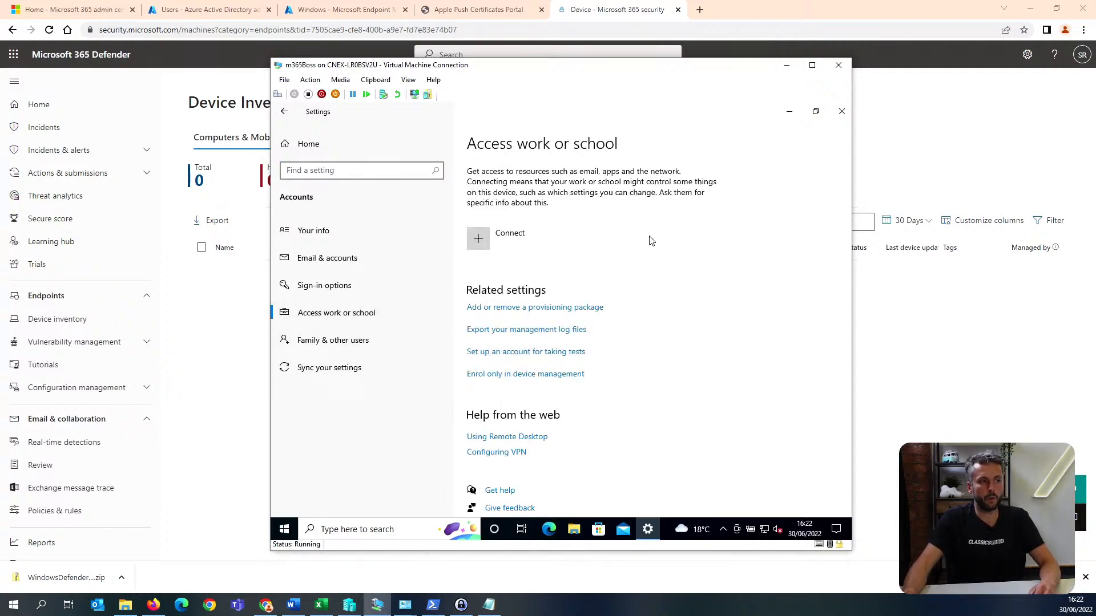
Connect a work account by choosing to join this device to Azure Active Directory, and fetch the admin sign-in address.
left_click(547, 238)
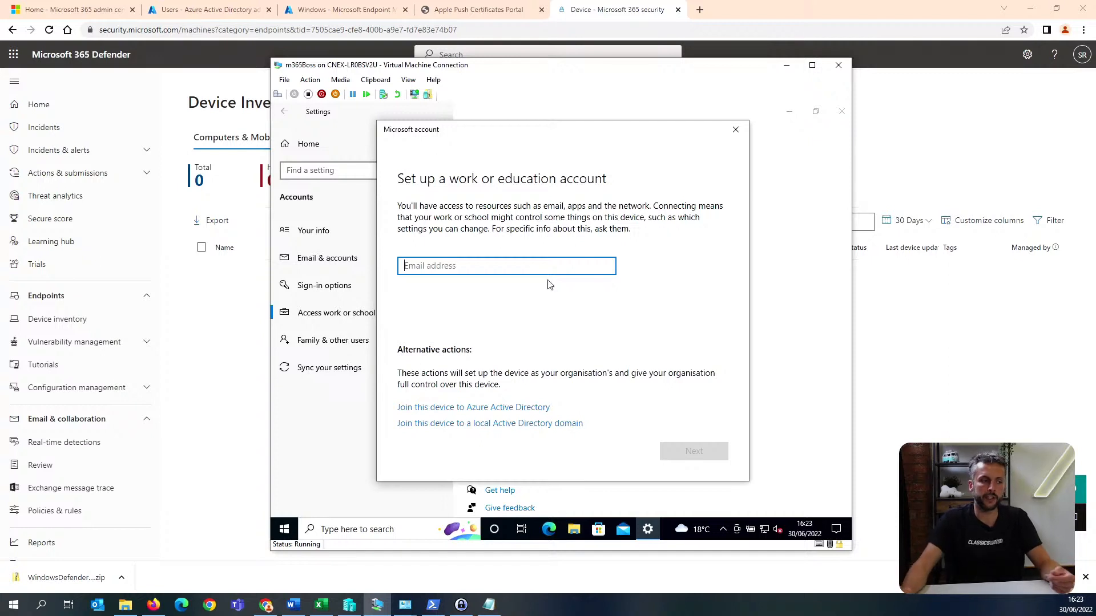
left_click(535, 407)
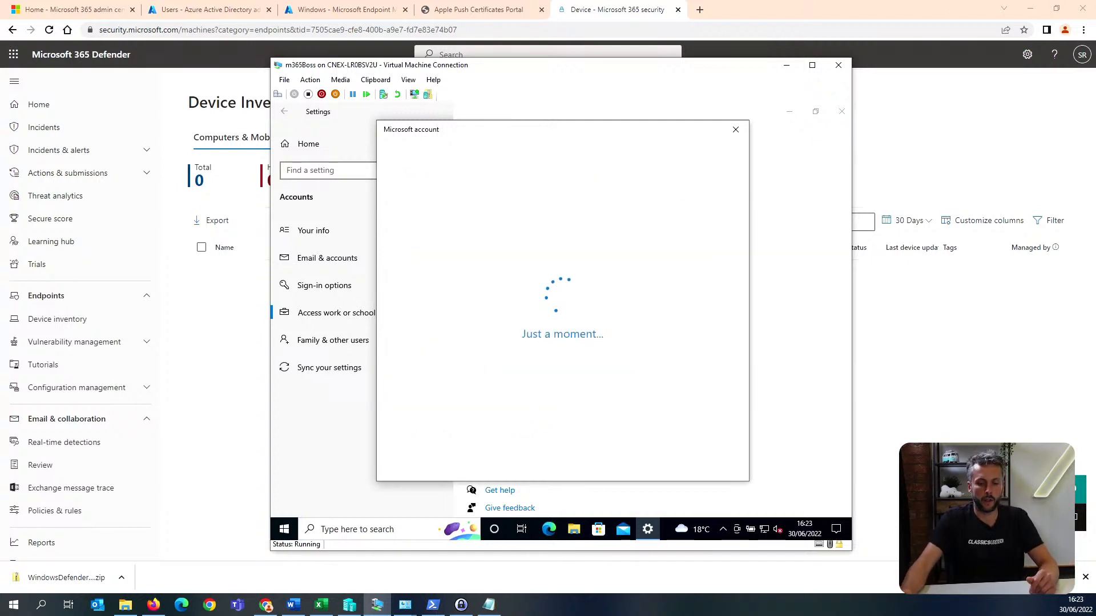
key("alt+Tab")
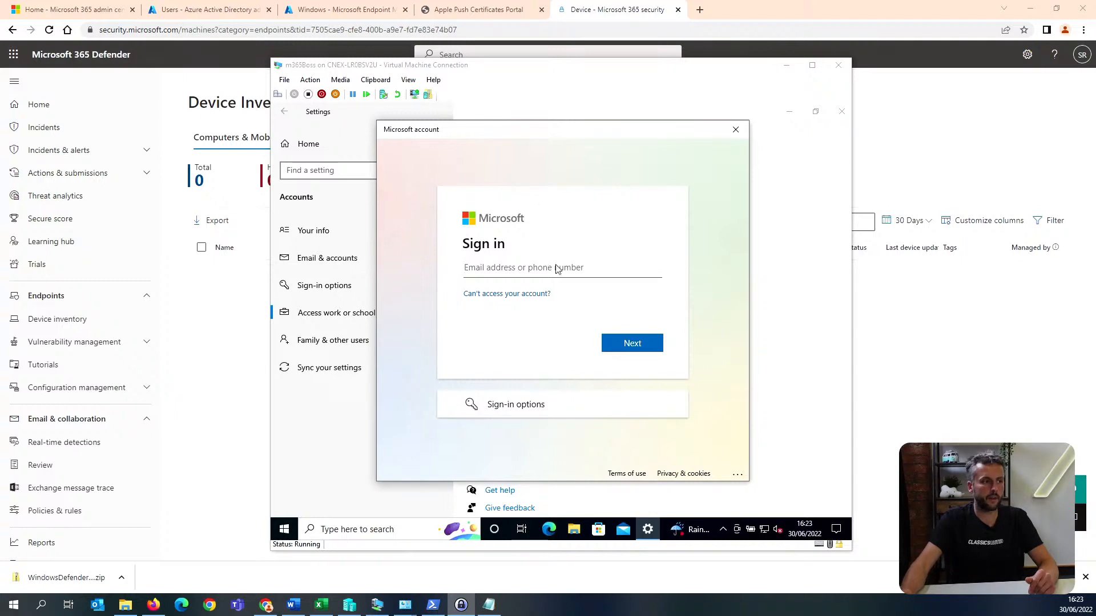
key("alt+Tab")
type("113.20.138.10")
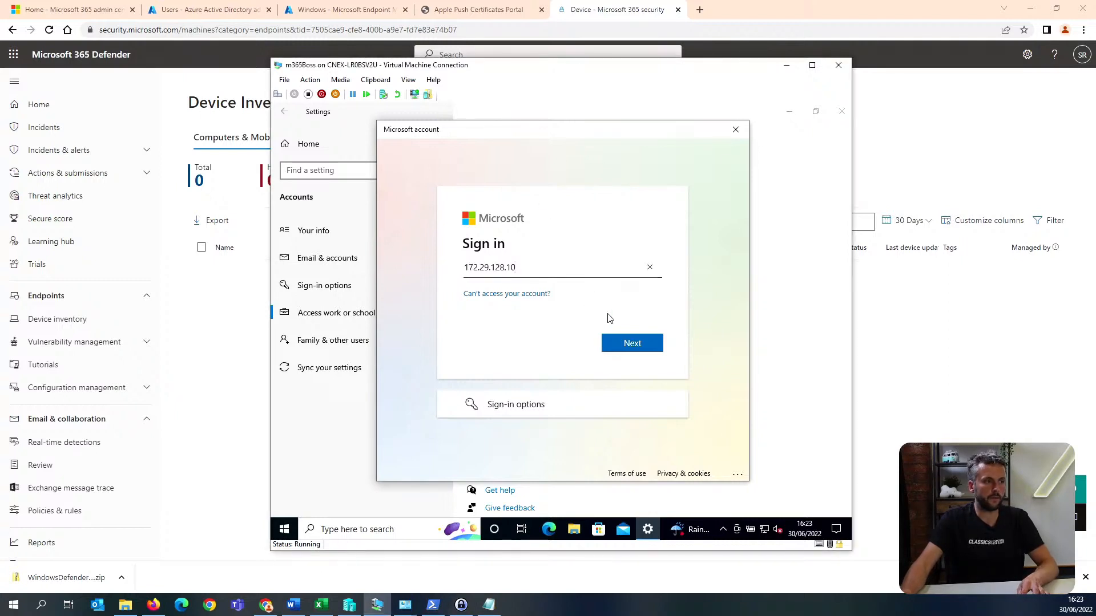
key("ctrl+a")
key("BackSpace")
Enter the admin account's email address from the host clipboard in the Microsoft sign-in form and proceed.
left_click(375, 79)
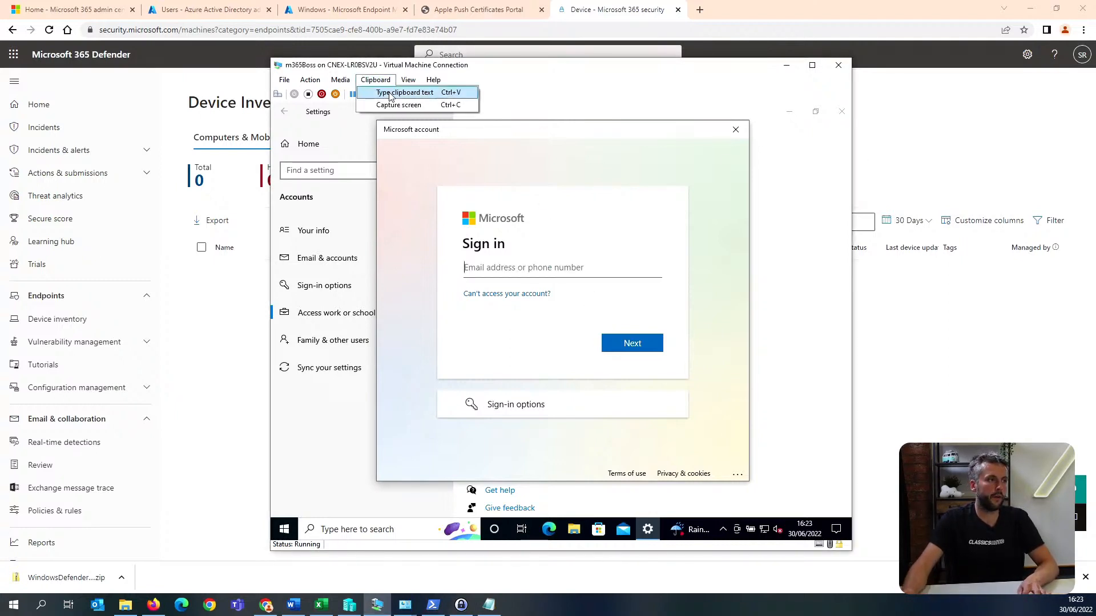
left_click(415, 91)
left_click(632, 343)
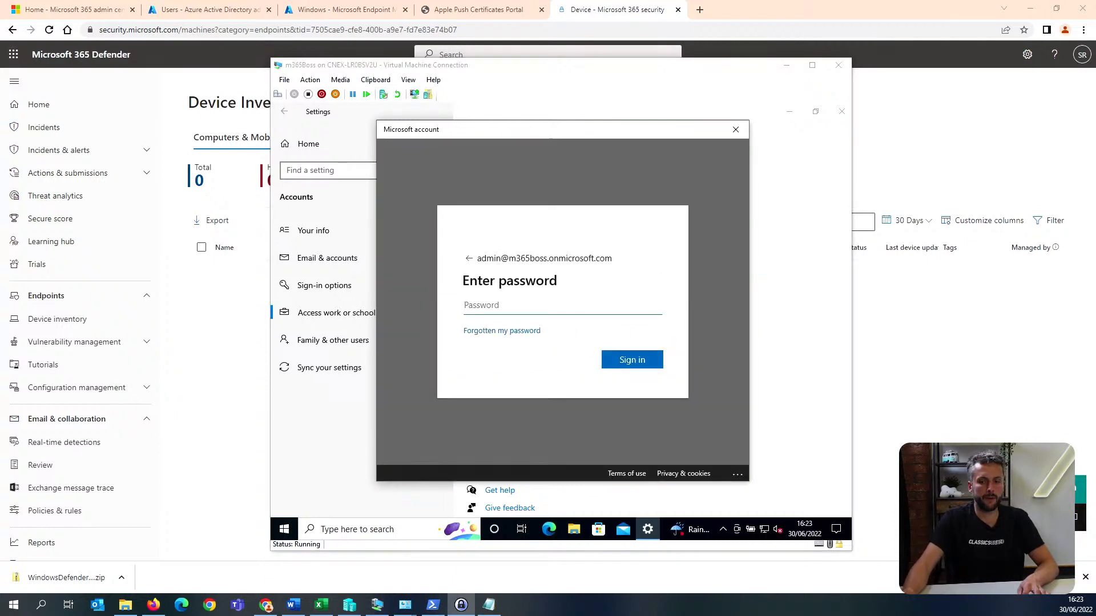
left_click(510, 313)
key("ctrl+v")
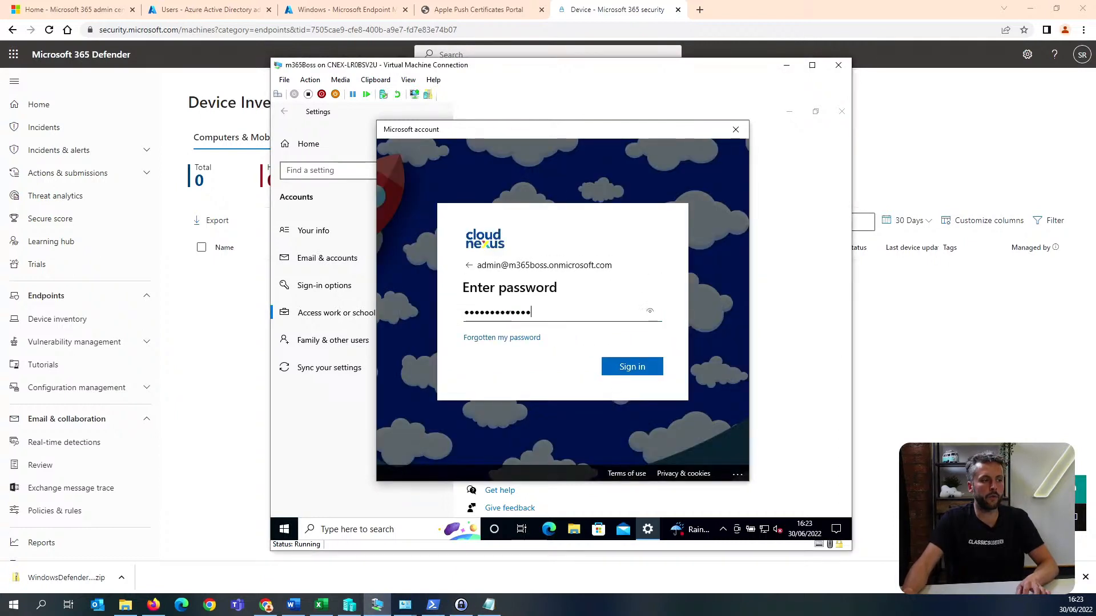
key("ctrl+a")
key("BackSpace")
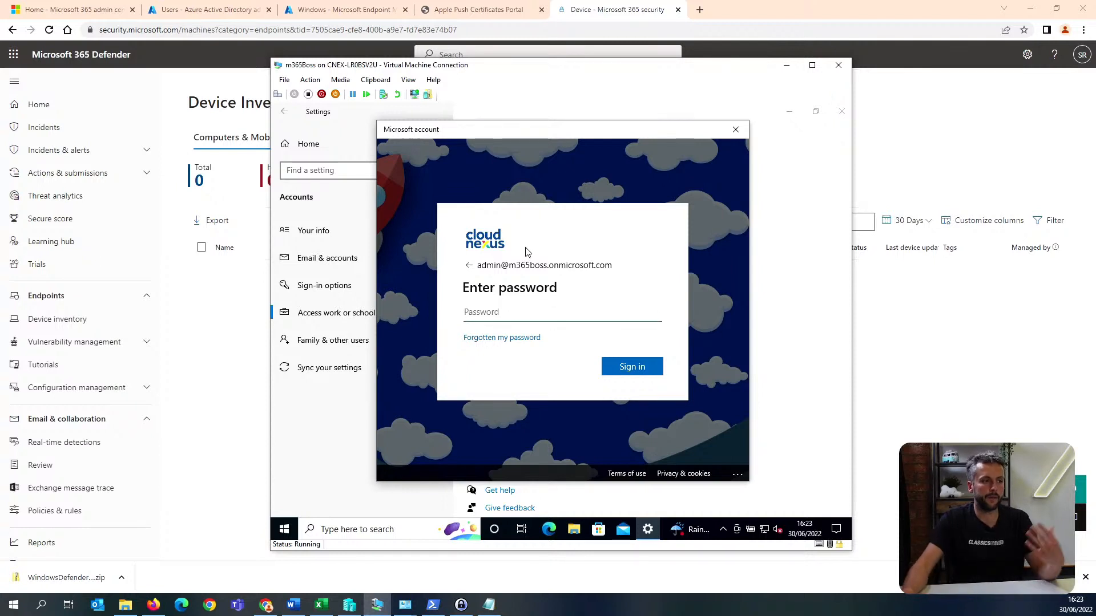
Enter the admin account's password from the host clipboard and sign in.
left_click(376, 79)
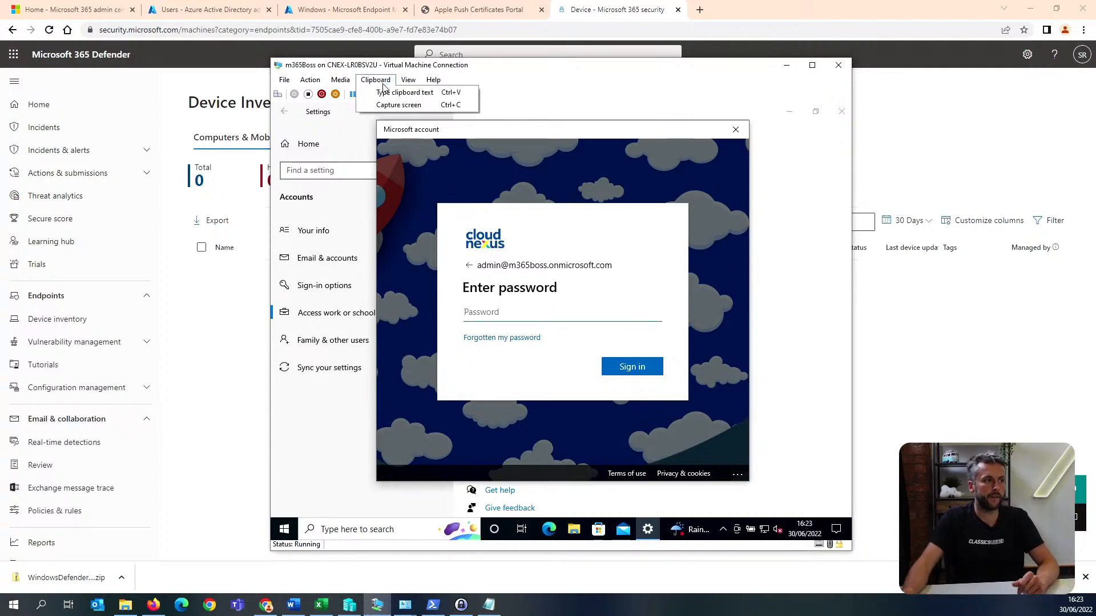
left_click(416, 90)
left_click(631, 369)
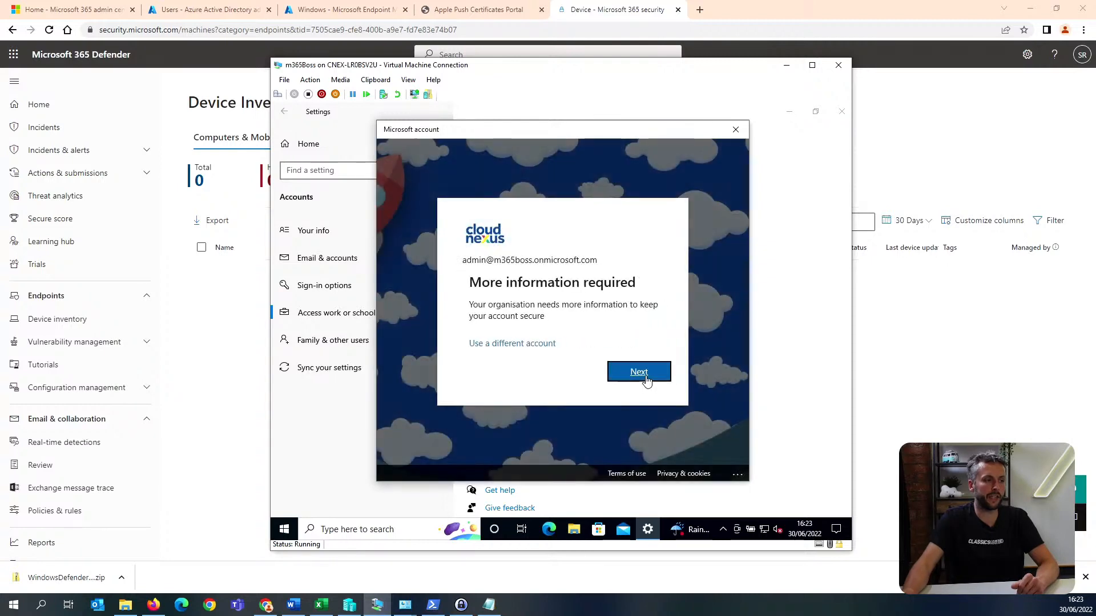
Accept the request for more account information and advance the Microsoft Authenticator setup to its QR code.
left_click(643, 377)
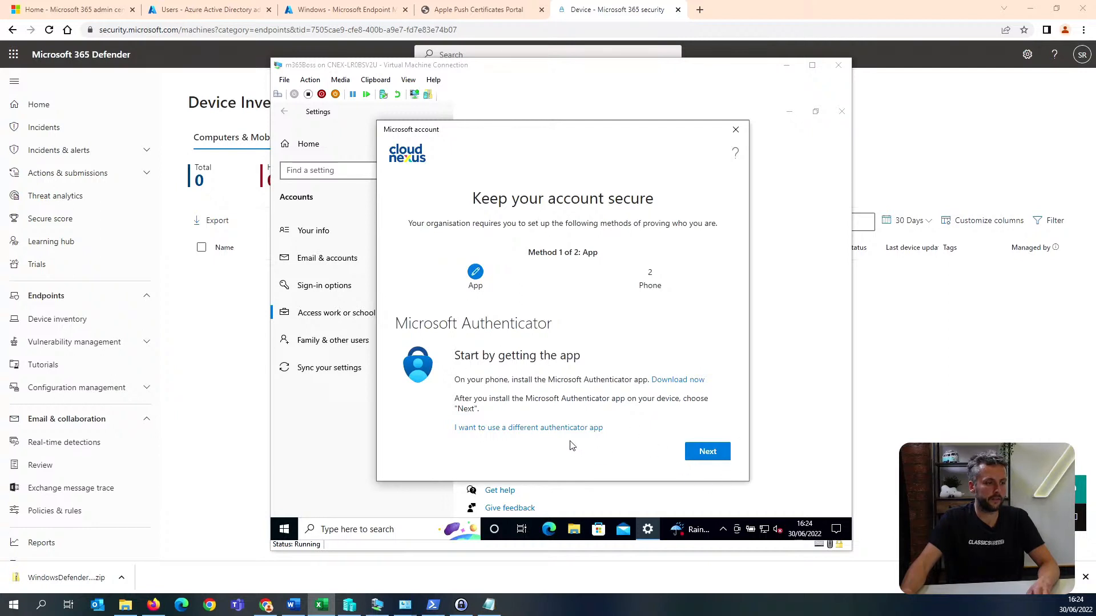
left_click(708, 451)
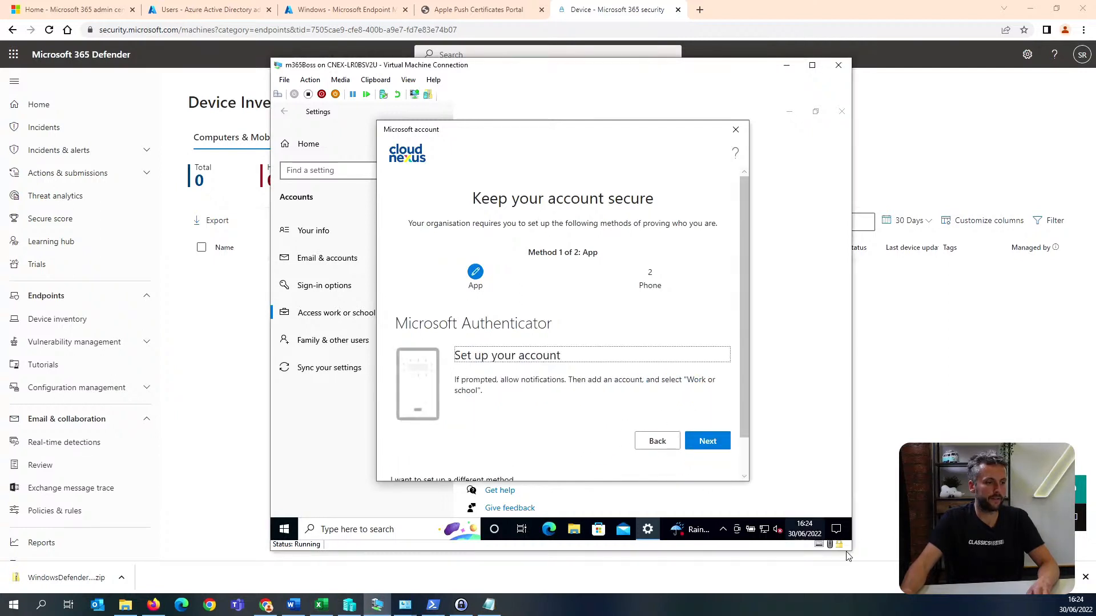
left_click(718, 409)
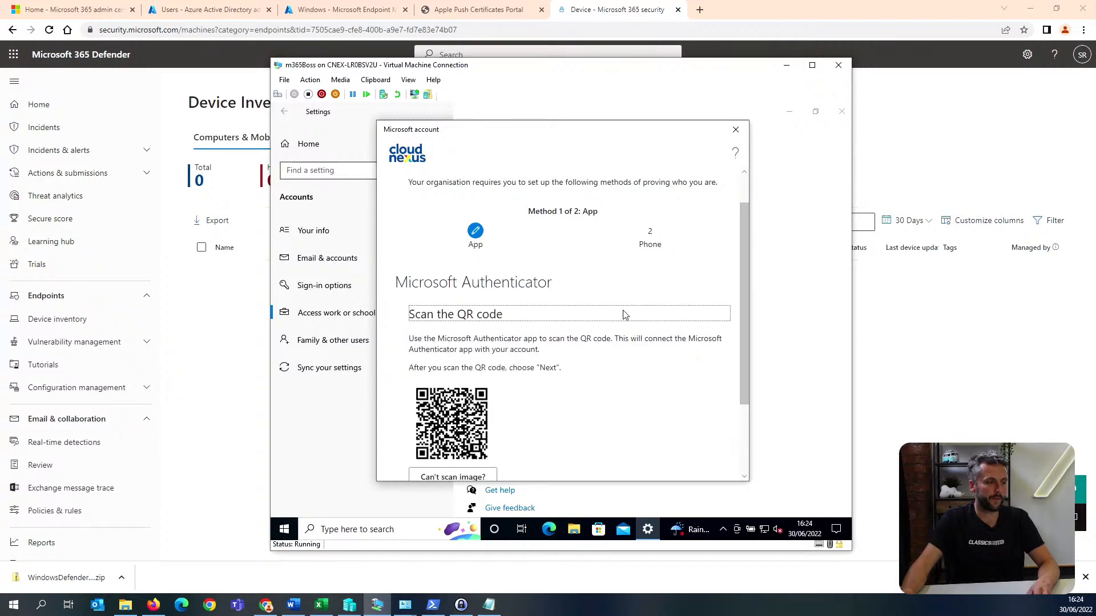
scroll(624, 314, "down", 2)
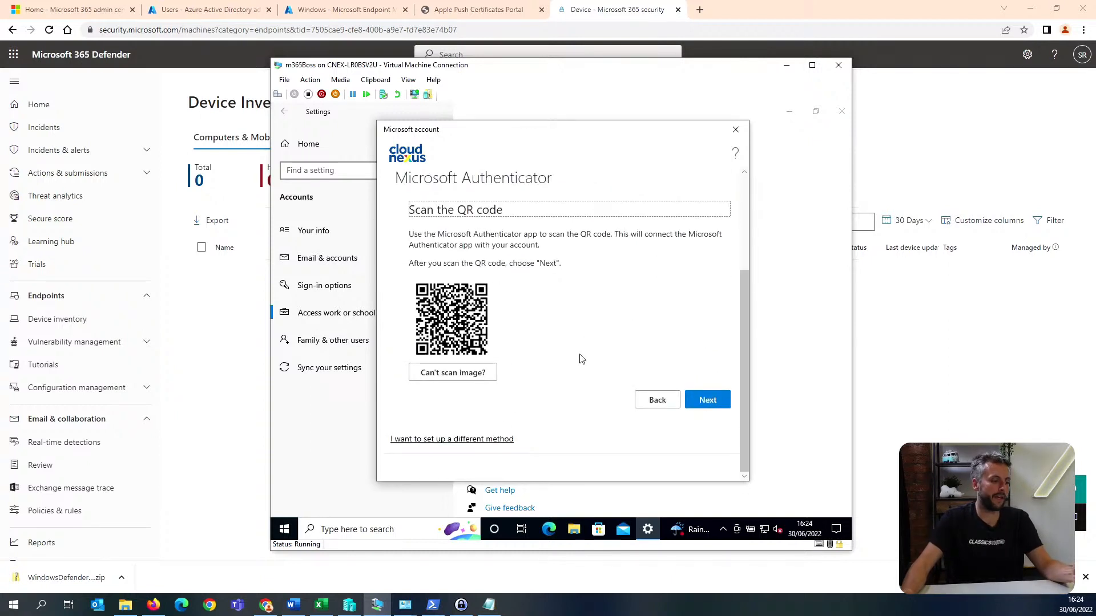
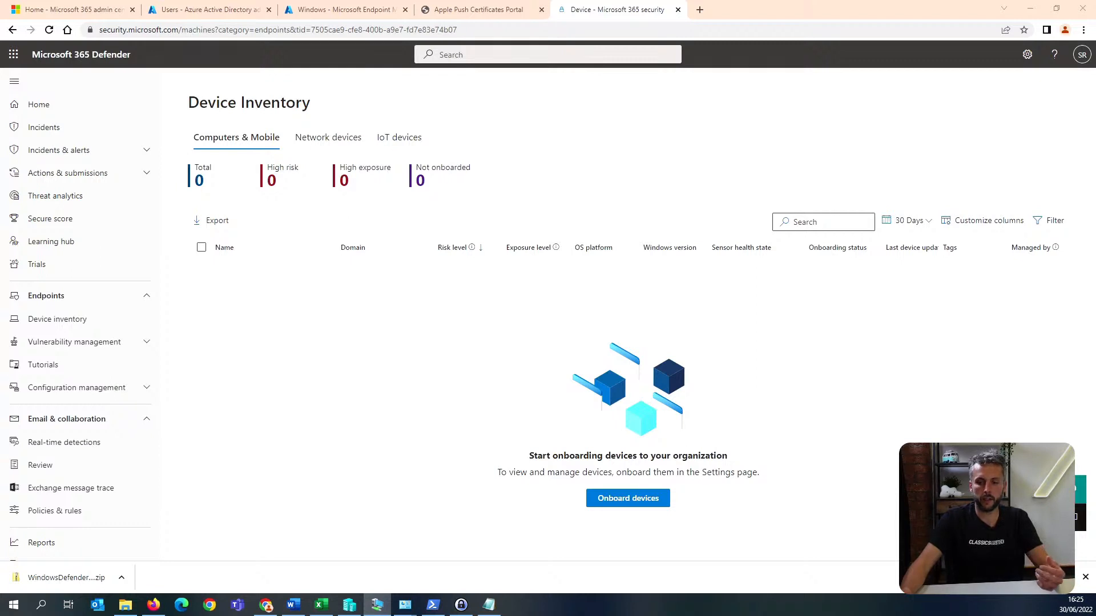
Bring the m365Boss virtual machine window back onto the main screen to check the account sign-in.
left_click_drag(1095, 20, 1078, 20)
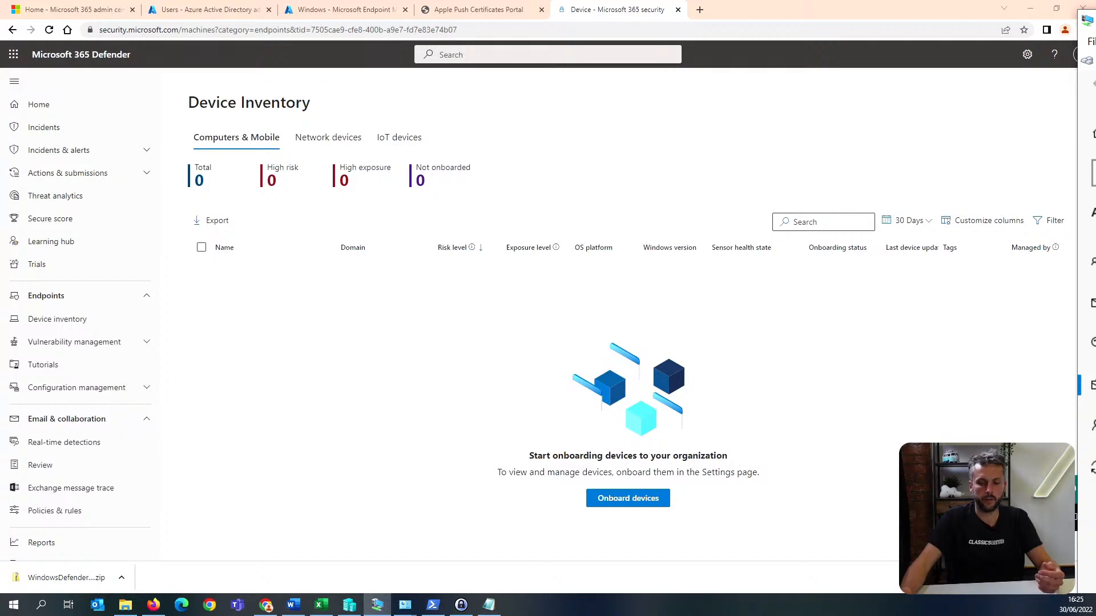
left_click_drag(1091, 20, 750, 96)
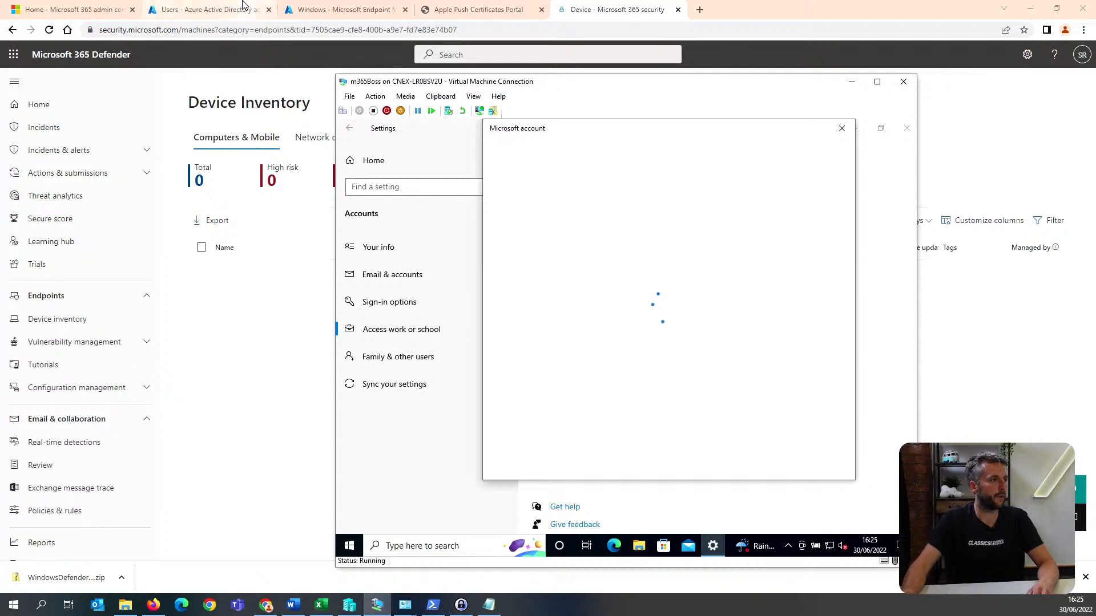
In Endpoint Manager's compliance policy settings, mark devices with no compliance policy assigned as Not compliant and save.
left_click(319, 9)
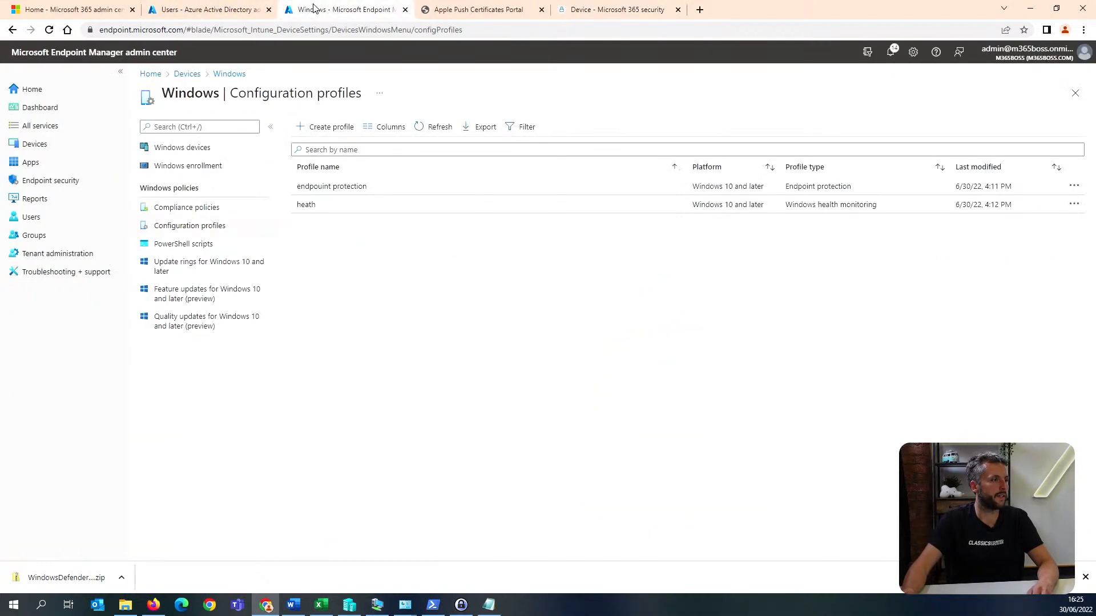
left_click(210, 210)
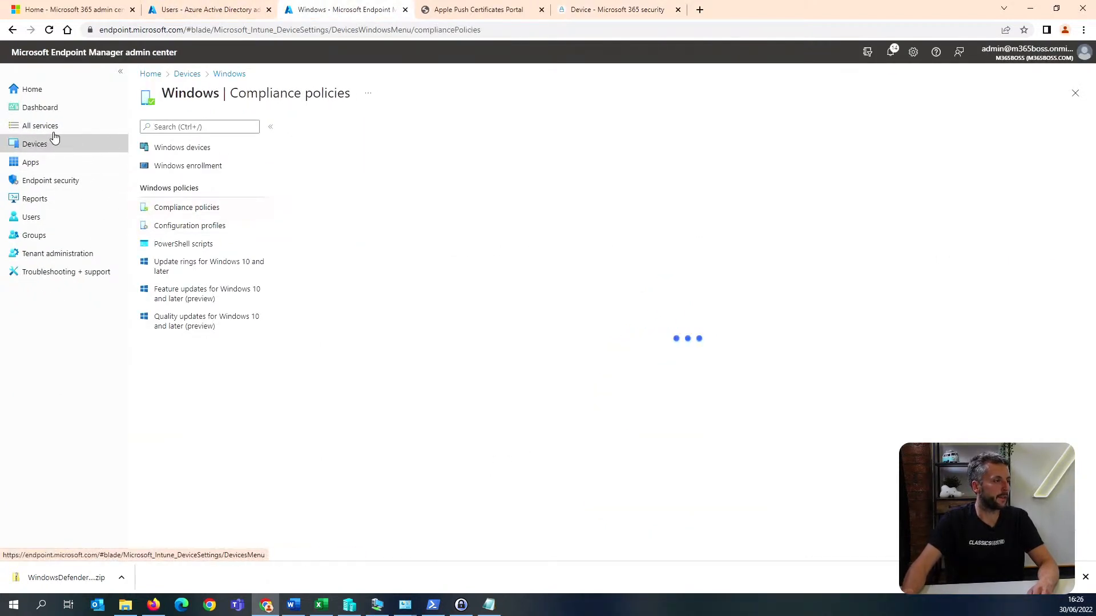
left_click(81, 144)
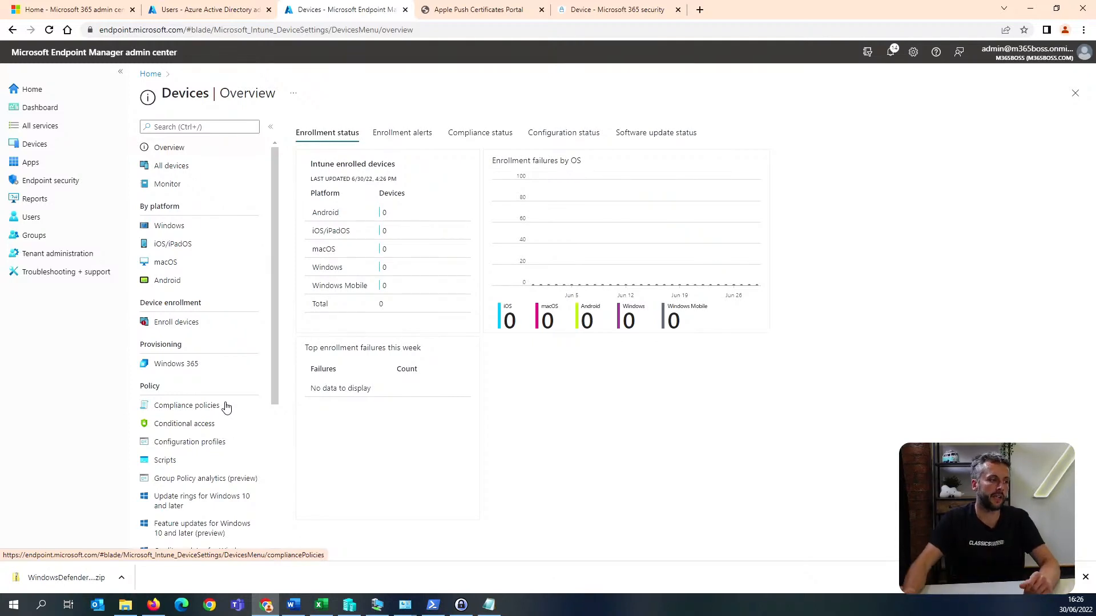
left_click(224, 406)
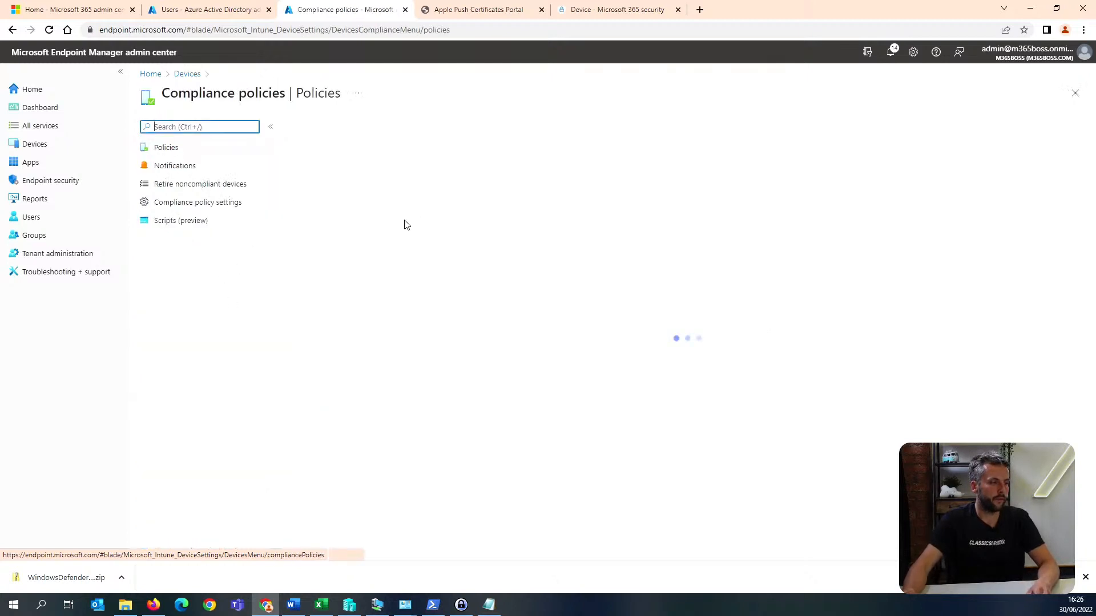
left_click(231, 204)
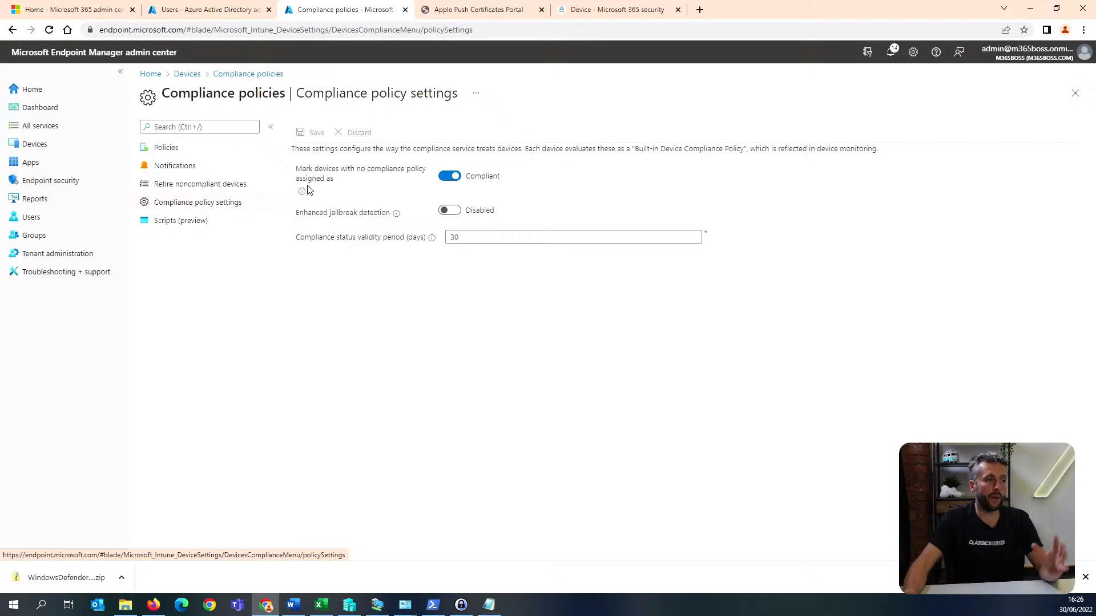
left_click(449, 177)
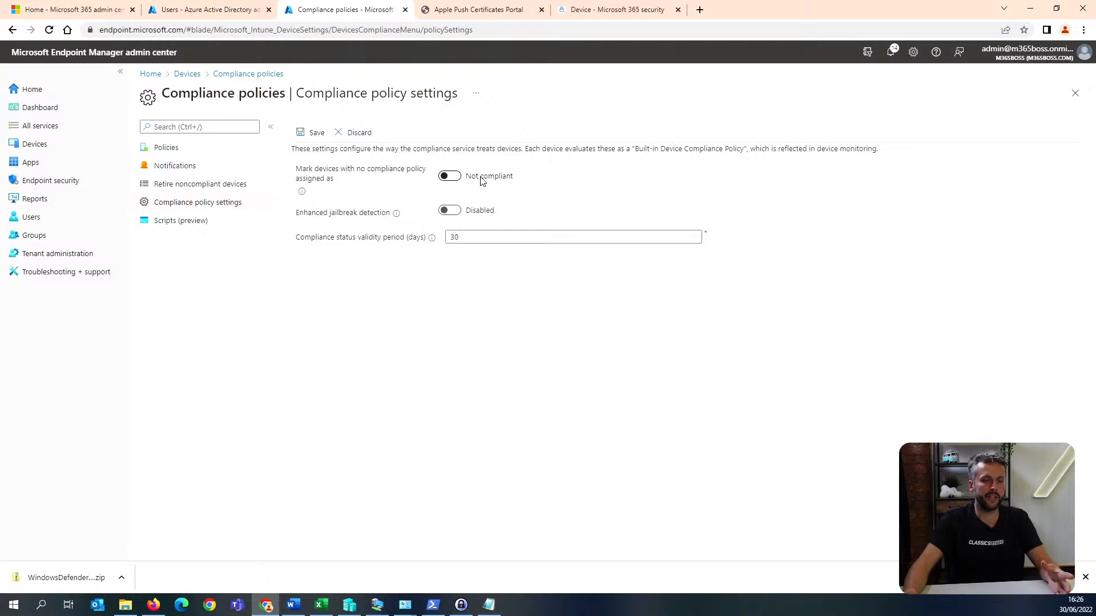
left_click(303, 136)
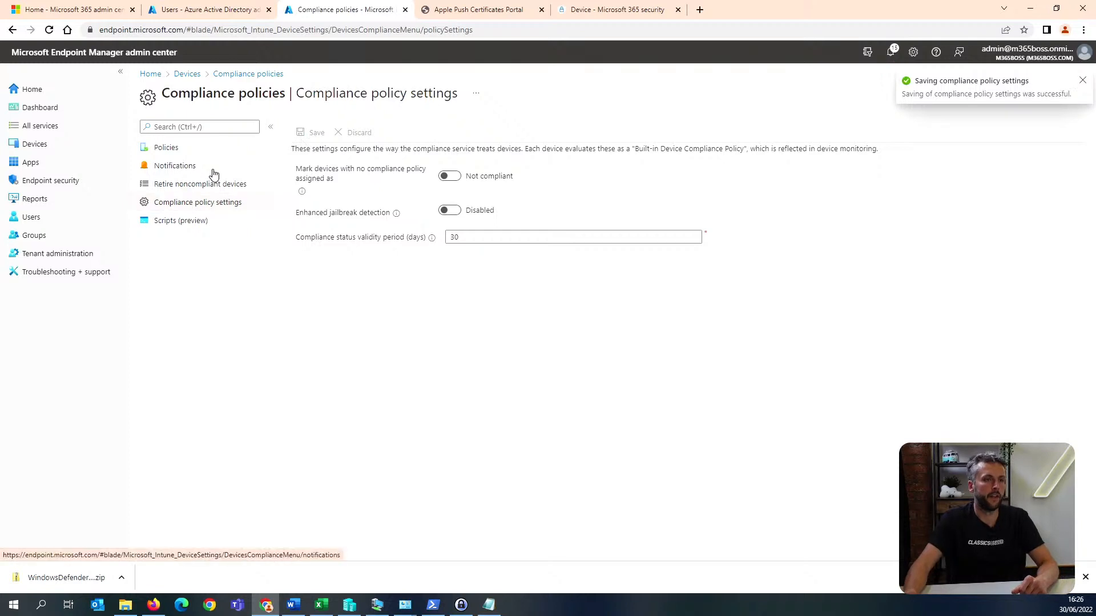
Start a compliance policy for the Windows 10 and later platform, name it "windows" and continue to the compliance settings.
left_click(185, 154)
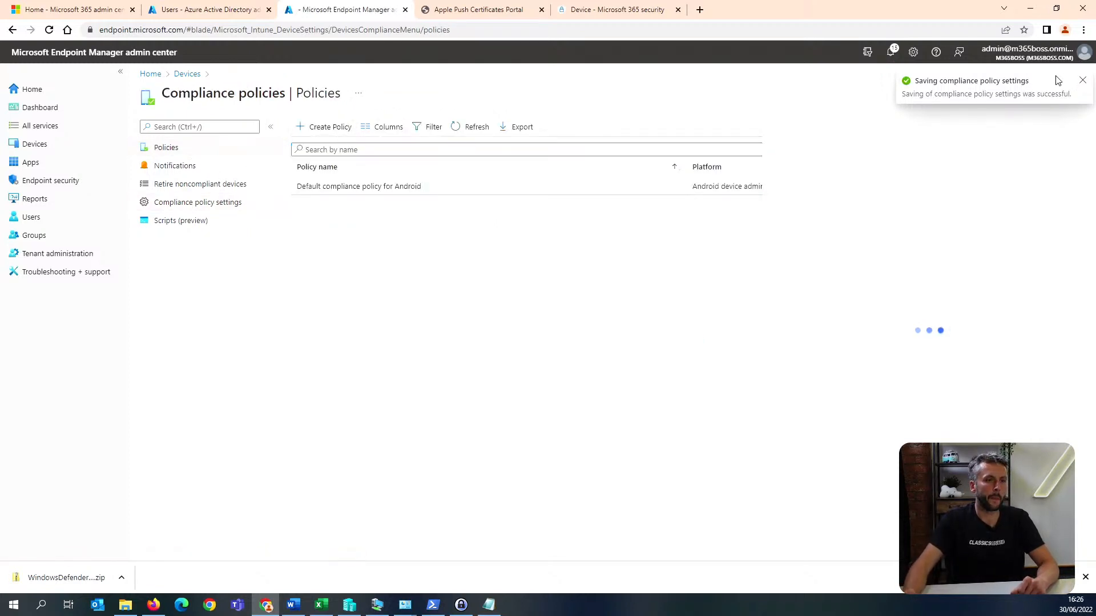
left_click(1082, 82)
left_click(833, 132)
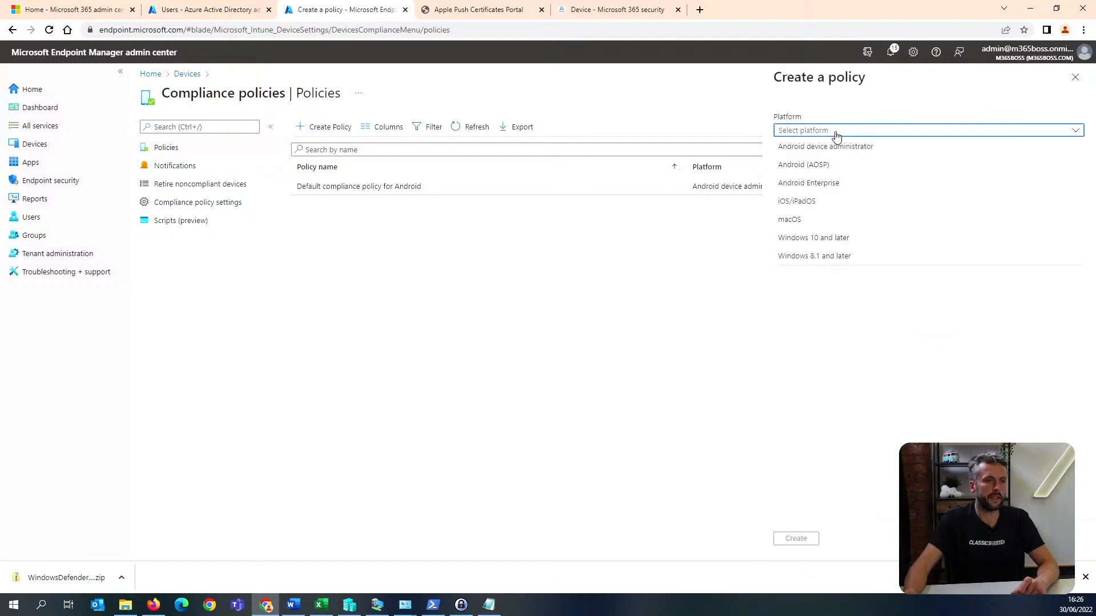
left_click(859, 238)
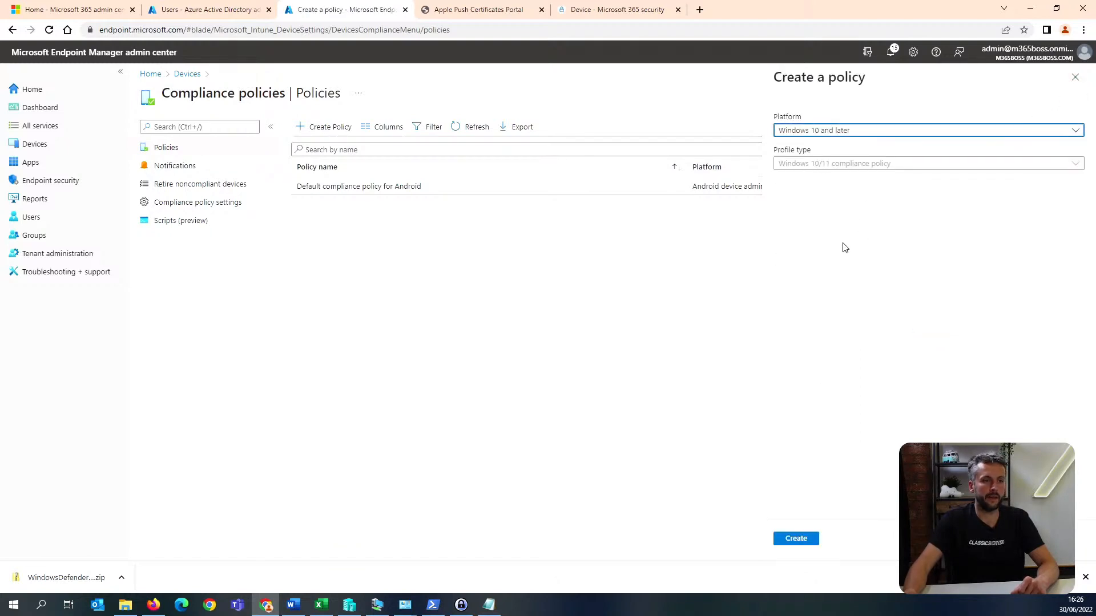
left_click(815, 539)
left_click(348, 163)
type("windows")
left_click(227, 541)
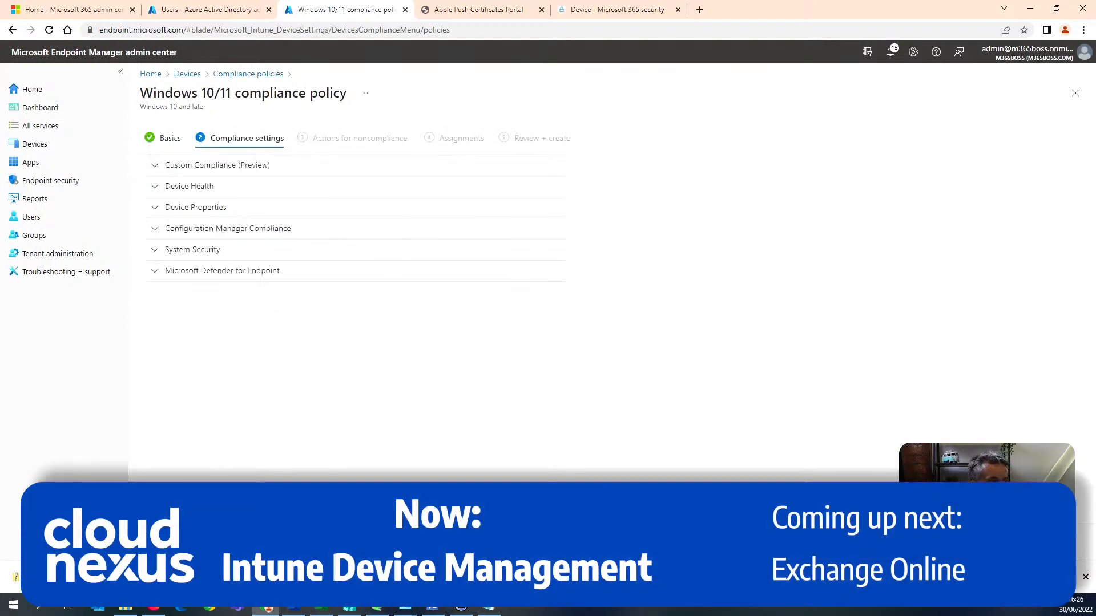
Under Device Health, require BitLocker, Secure Boot and code integrity.
left_click(211, 170)
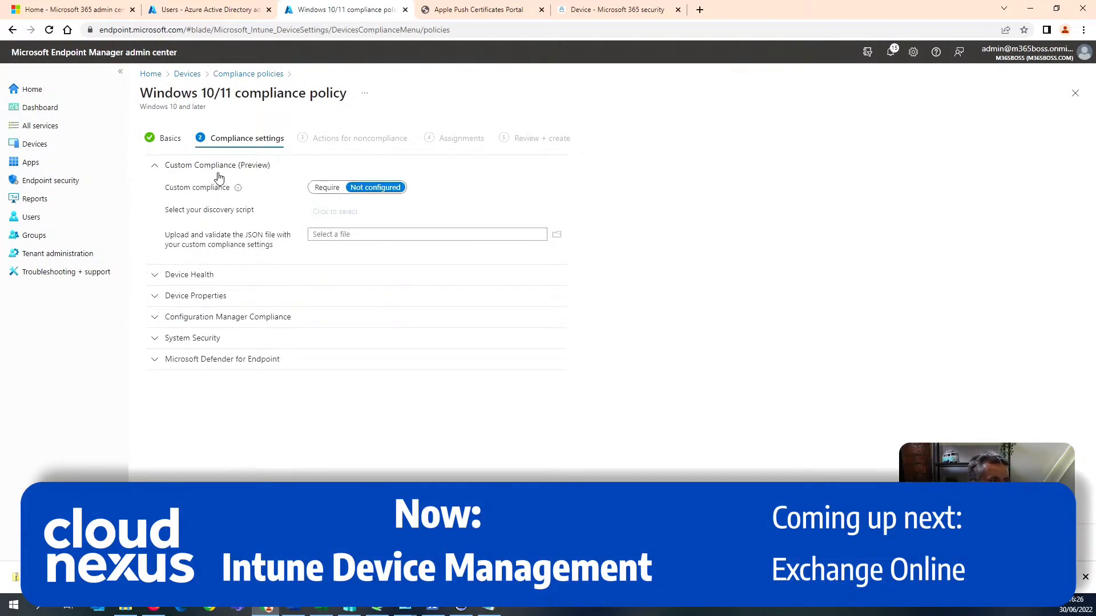
left_click(193, 276)
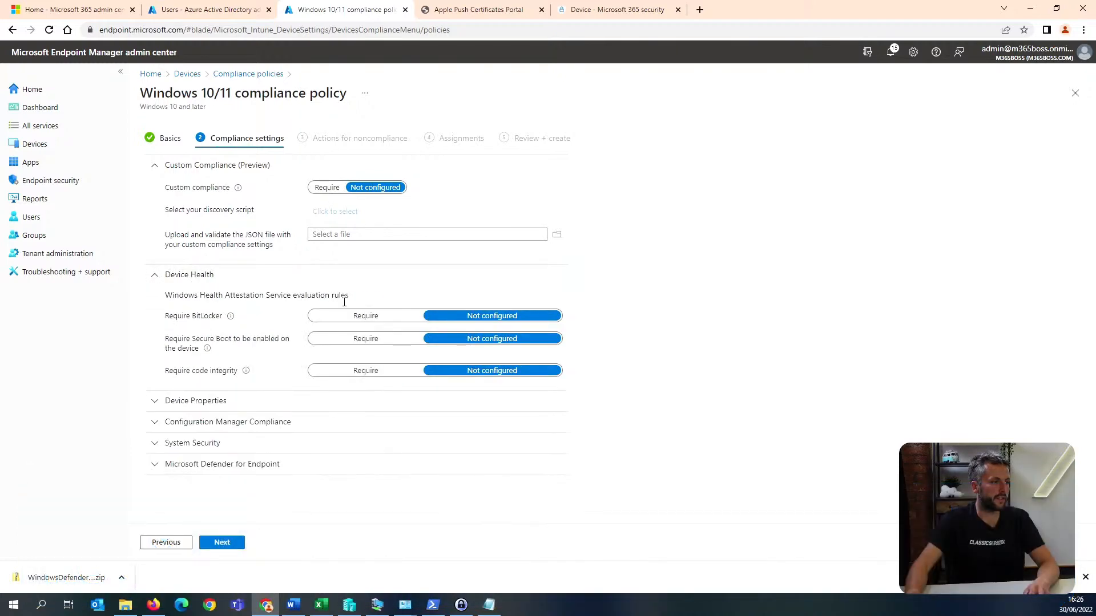
left_click(378, 317)
left_click(373, 341)
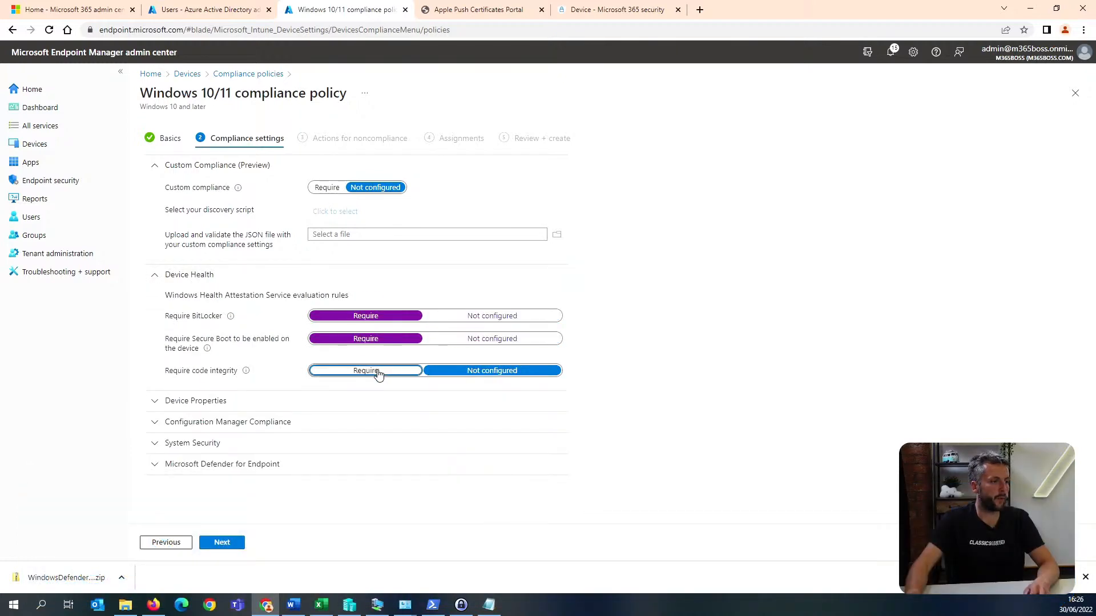
left_click(379, 374)
Under System Security, require data storage encryption, firewall, Trusted Platform Module (TPM), antivirus and antispyware.
left_click(234, 402)
scroll(245, 387, "down", 3)
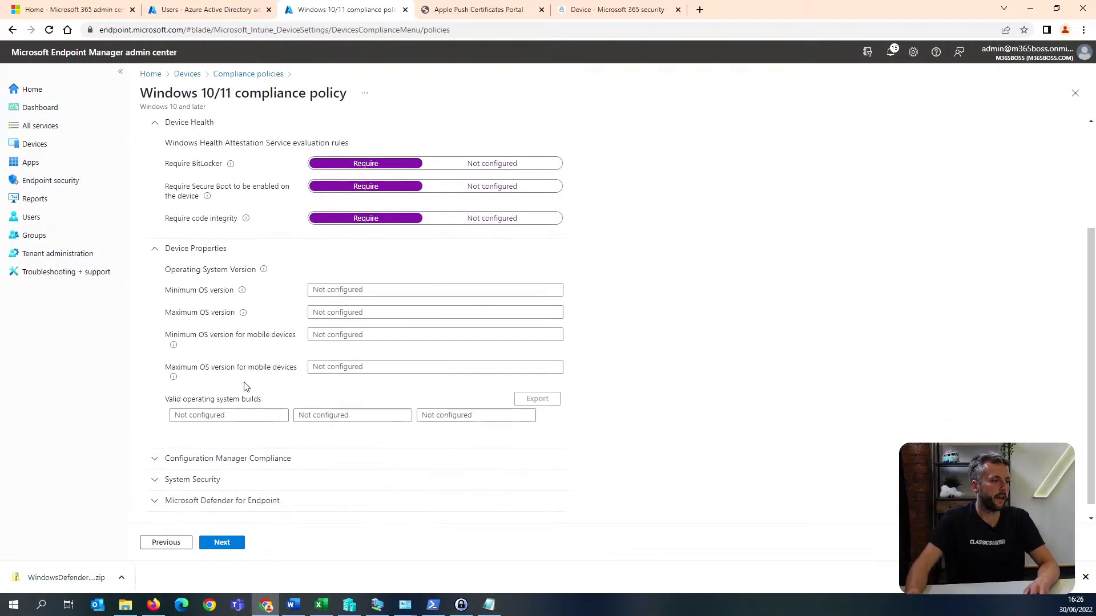
left_click(210, 445)
scroll(247, 470, "down", 1)
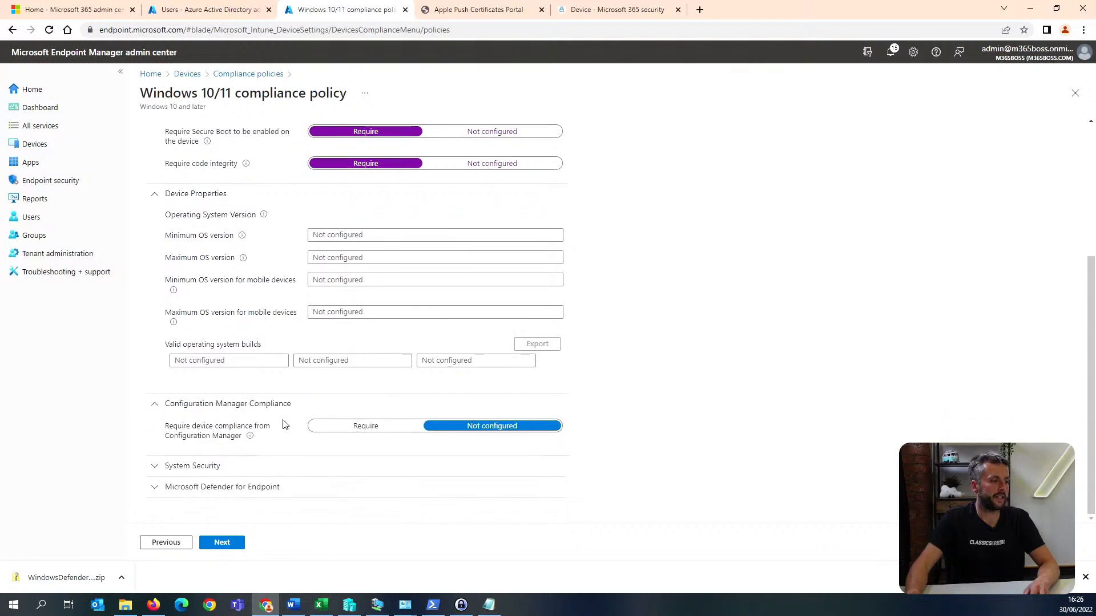
left_click(195, 466)
scroll(284, 448, "down", 5)
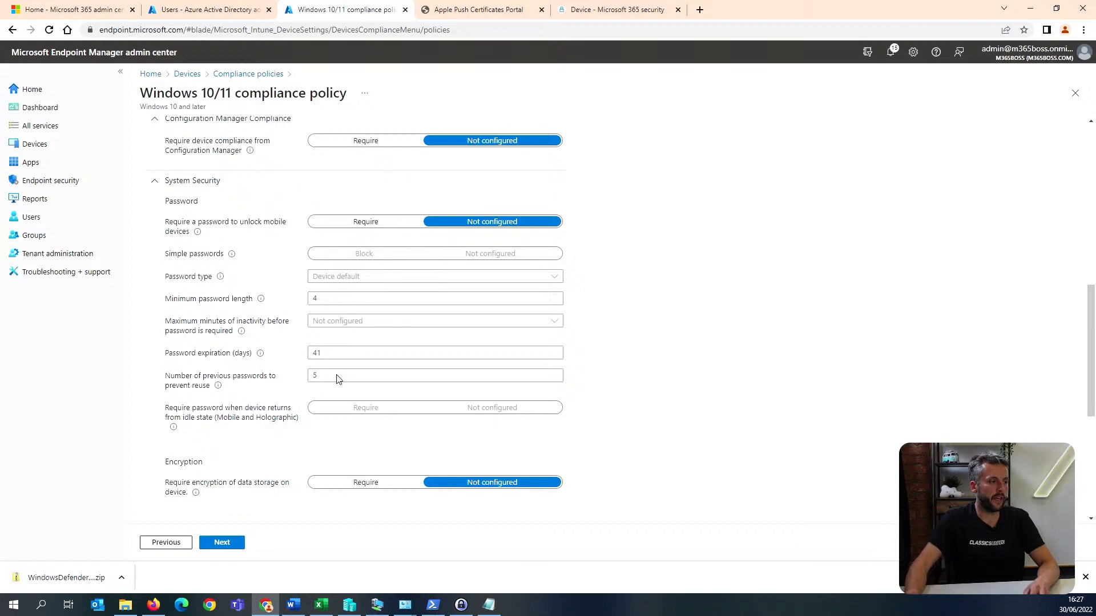
scroll(274, 331, "down", 3)
left_click(365, 311)
left_click(374, 379)
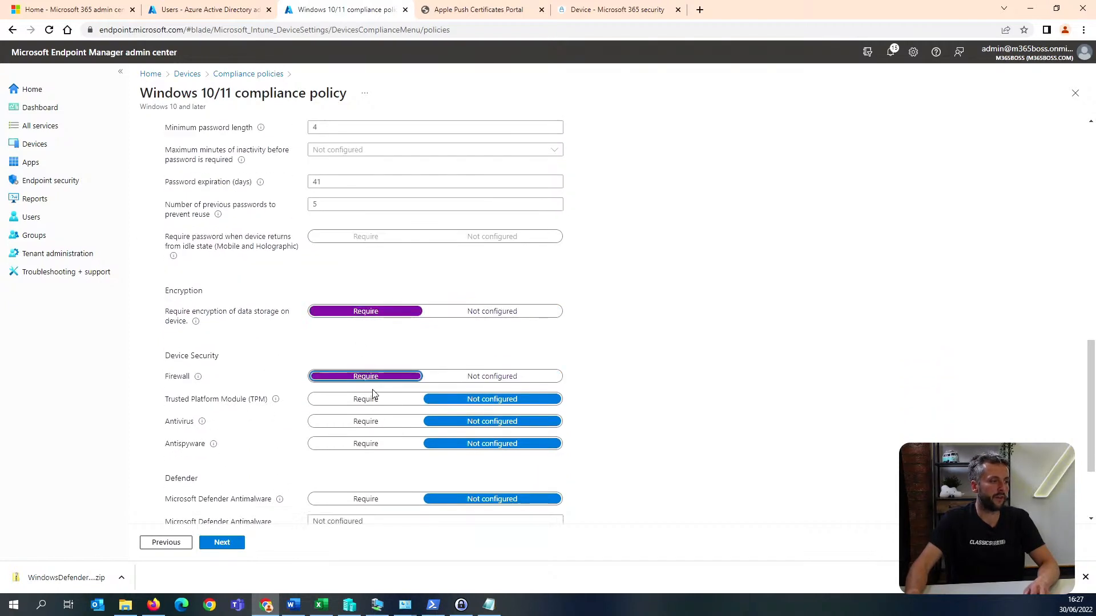
left_click(370, 400)
left_click(368, 423)
left_click(369, 450)
Require Microsoft Defender Antimalware, up-to-date security intelligence and real-time protection in the Windows compliance policy.
scroll(370, 448, "down", 2)
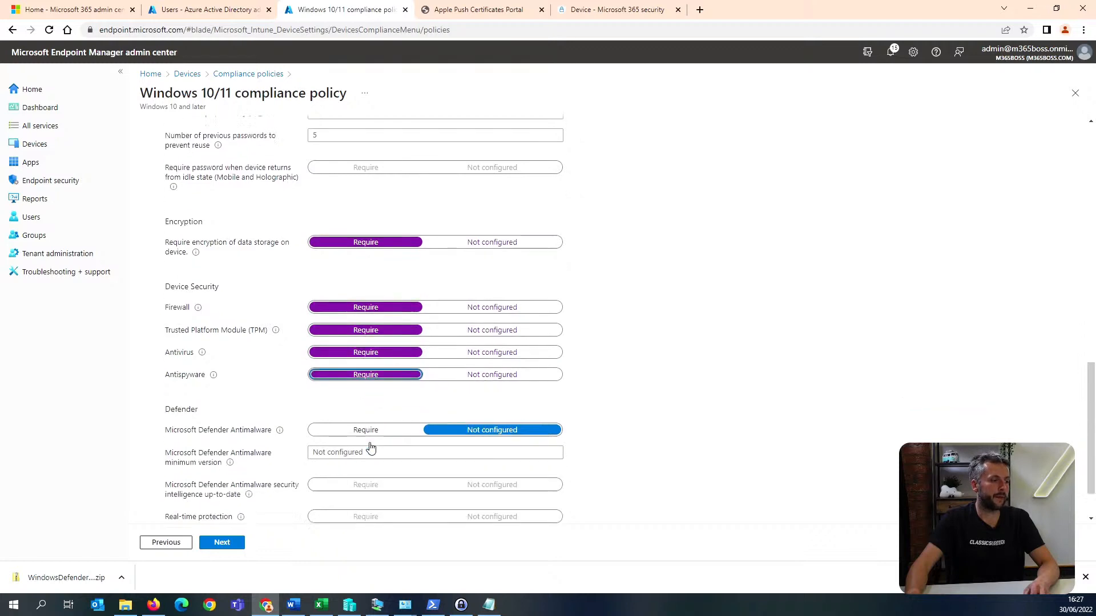
left_click(367, 370)
left_click(385, 426)
left_click(378, 457)
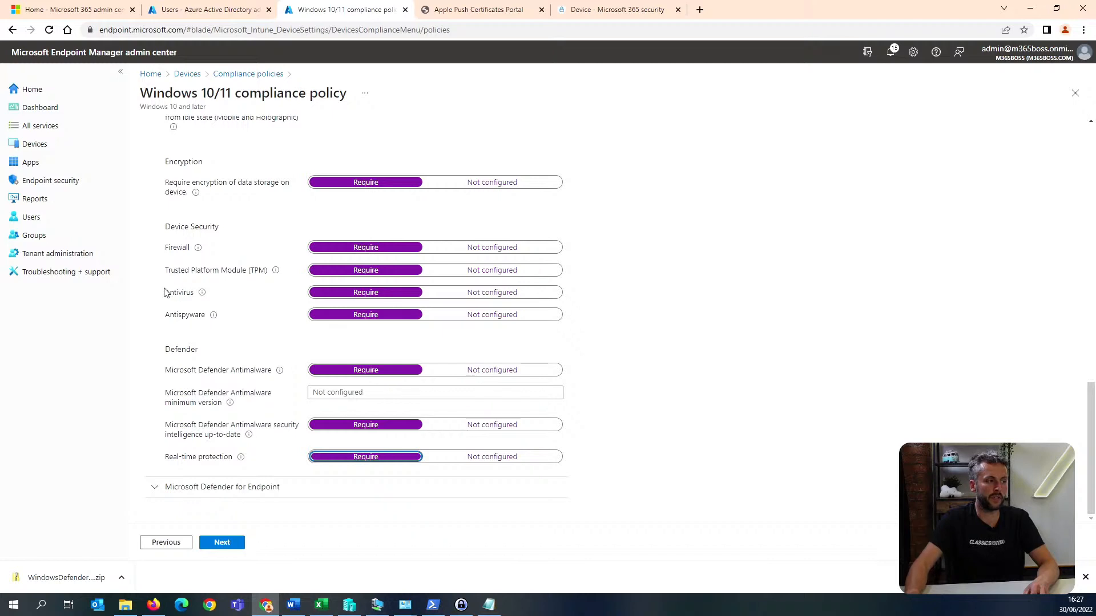
left_click_drag(165, 292, 216, 318)
left_click_drag(165, 370, 252, 460)
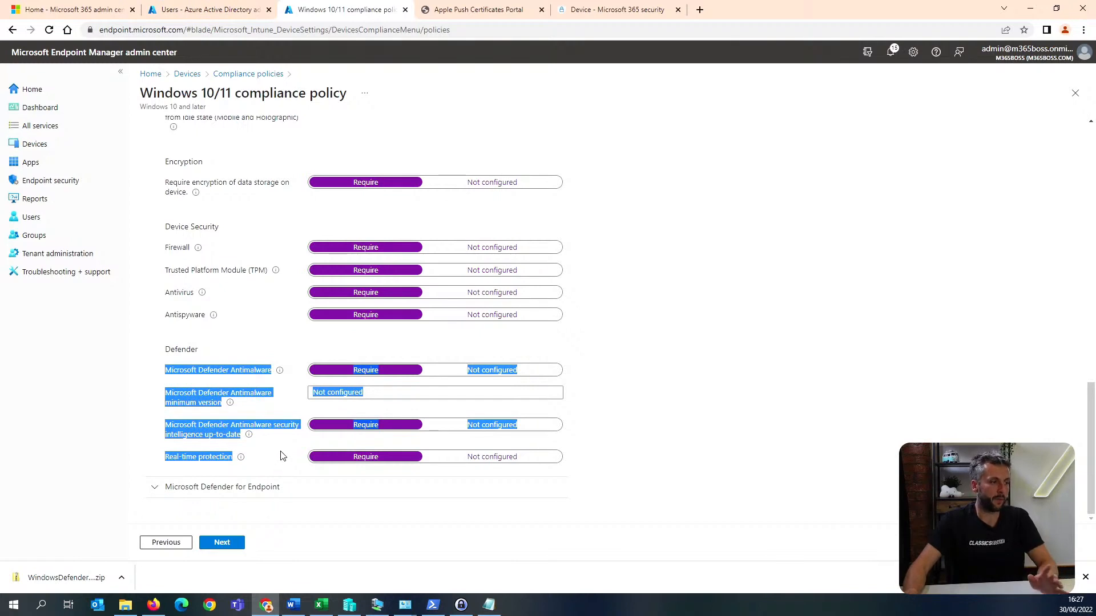
Under Microsoft Defender for Endpoint, require devices to be at or under the High machine risk score and continue.
left_click(255, 487)
scroll(257, 484, "down", 1)
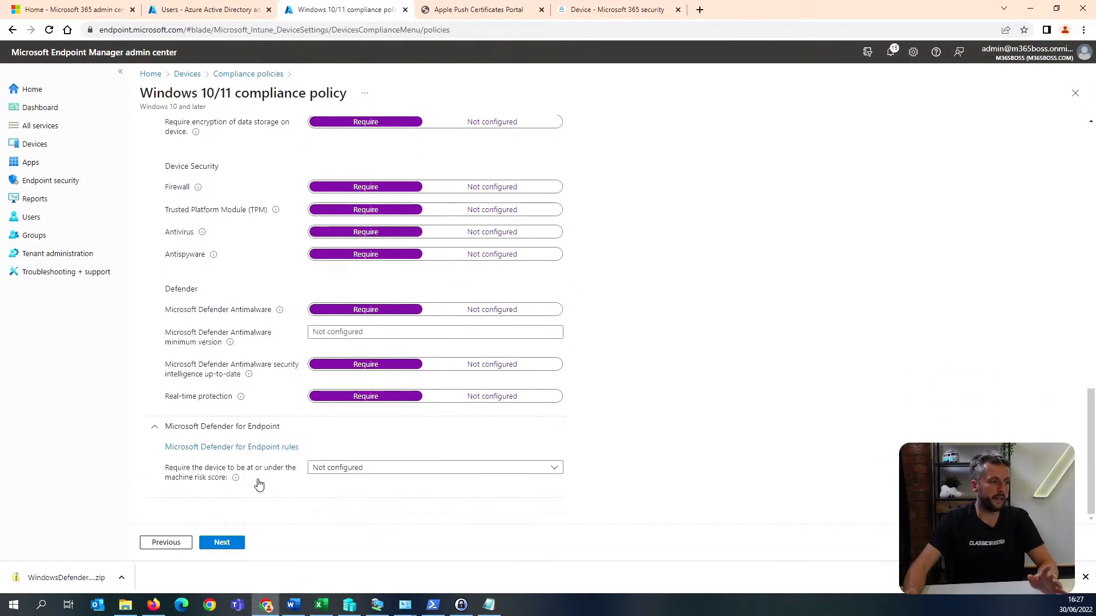
left_click(378, 468)
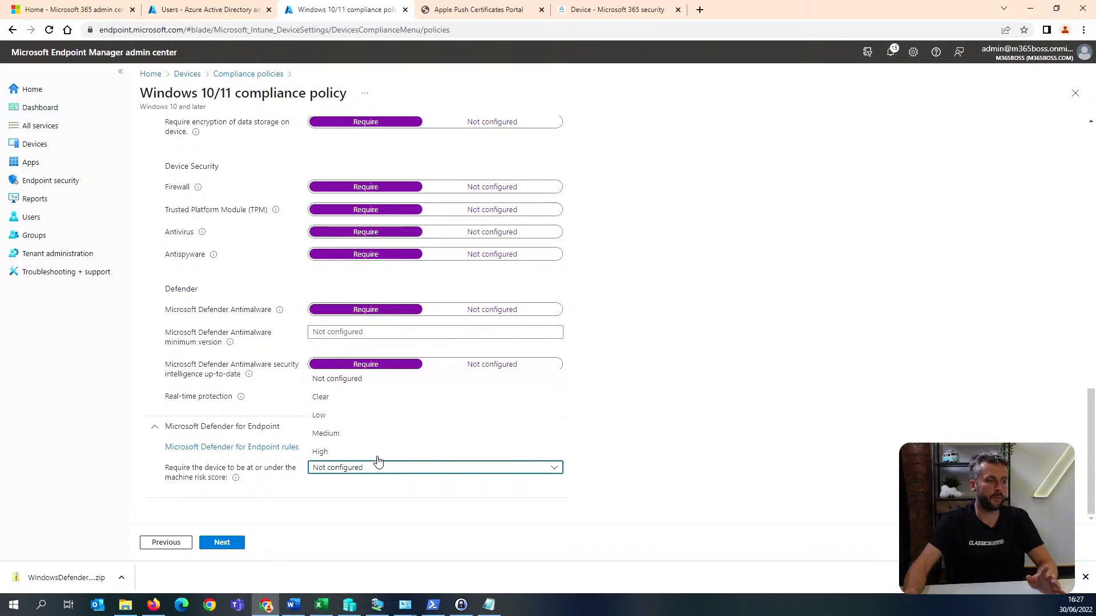
left_click(379, 451)
left_click(229, 545)
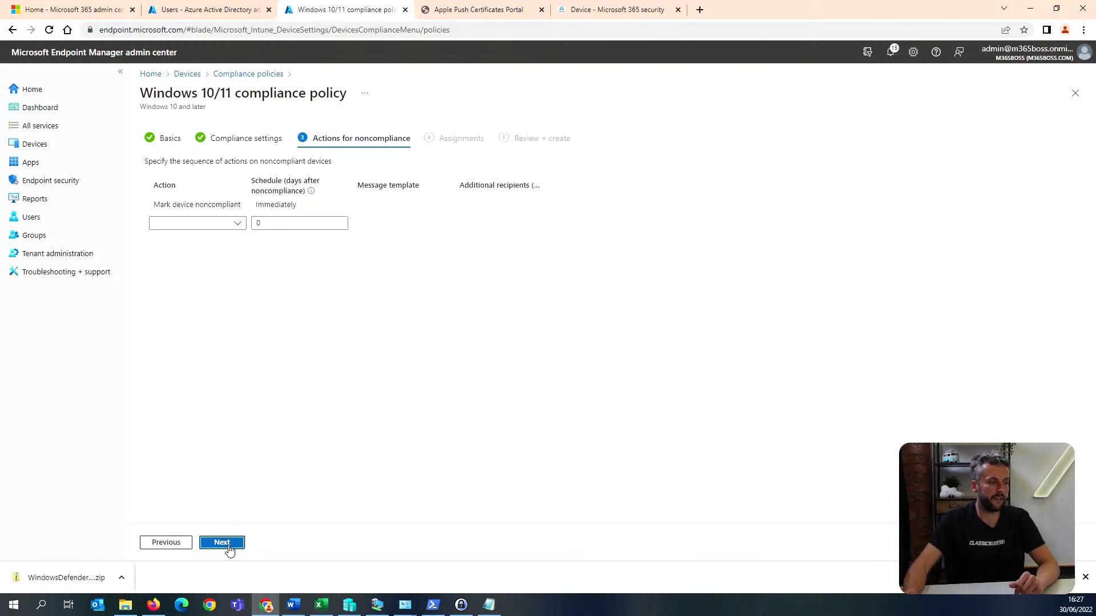
Schedule marking devices noncompliant after 1 day, and create the policy with all users assigned.
left_click(301, 204)
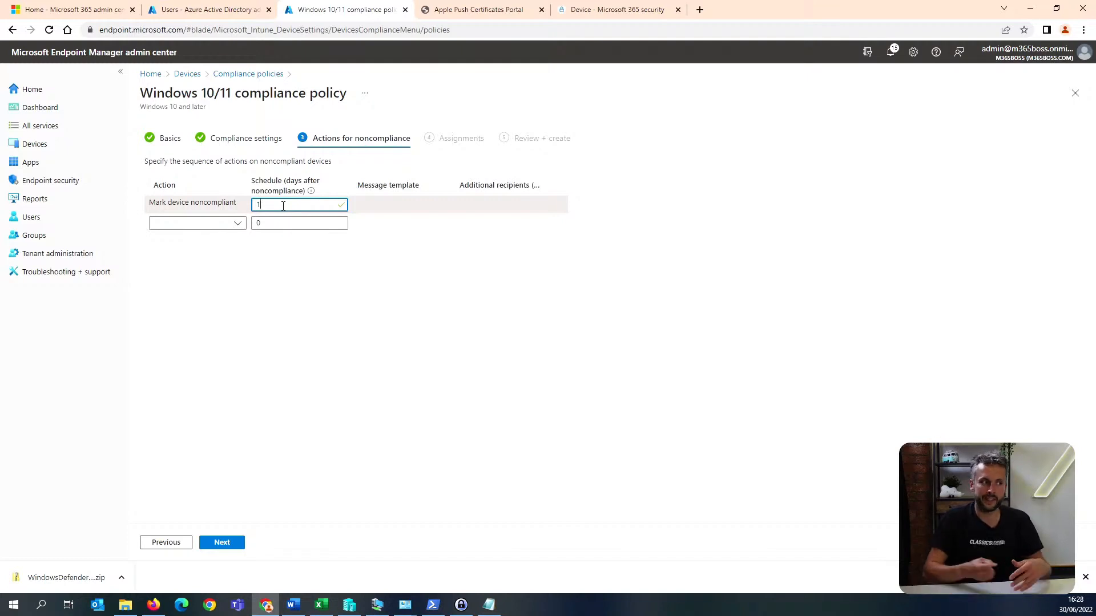
left_click(222, 543)
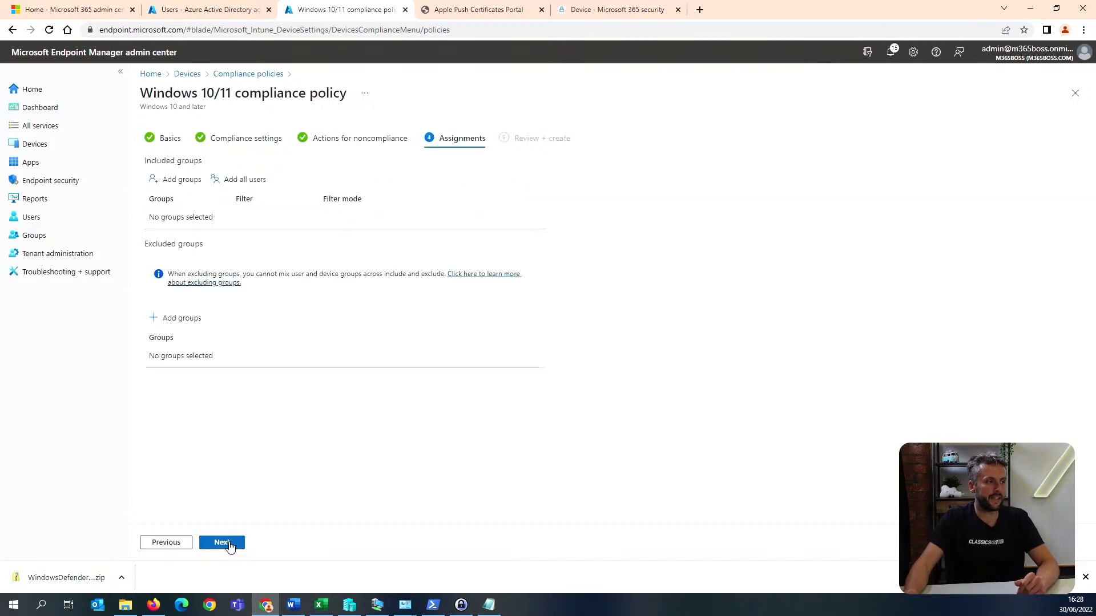
left_click(258, 179)
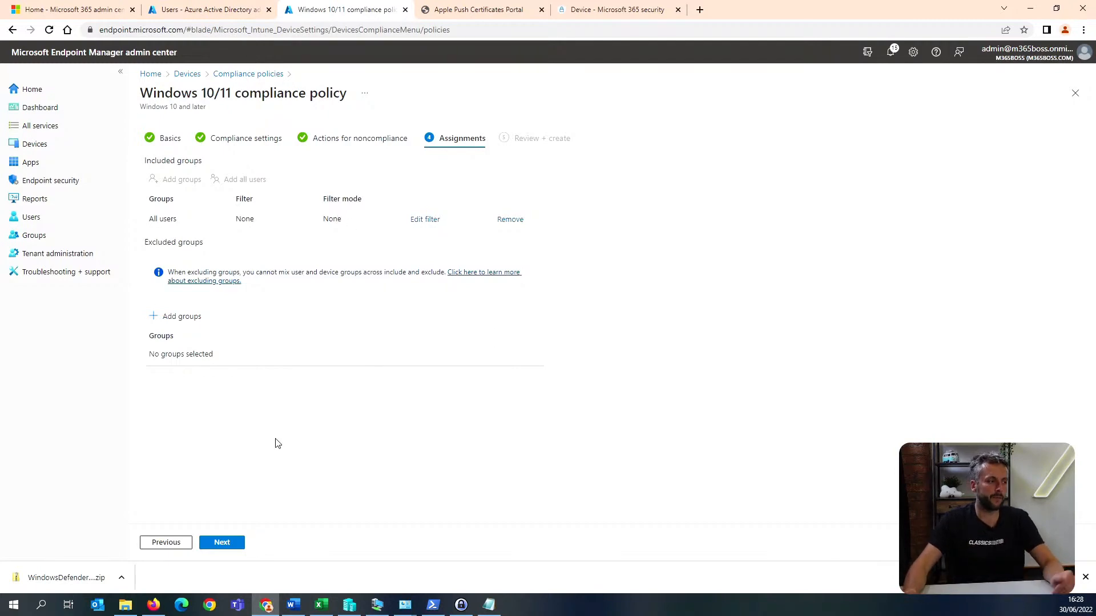
left_click(221, 545)
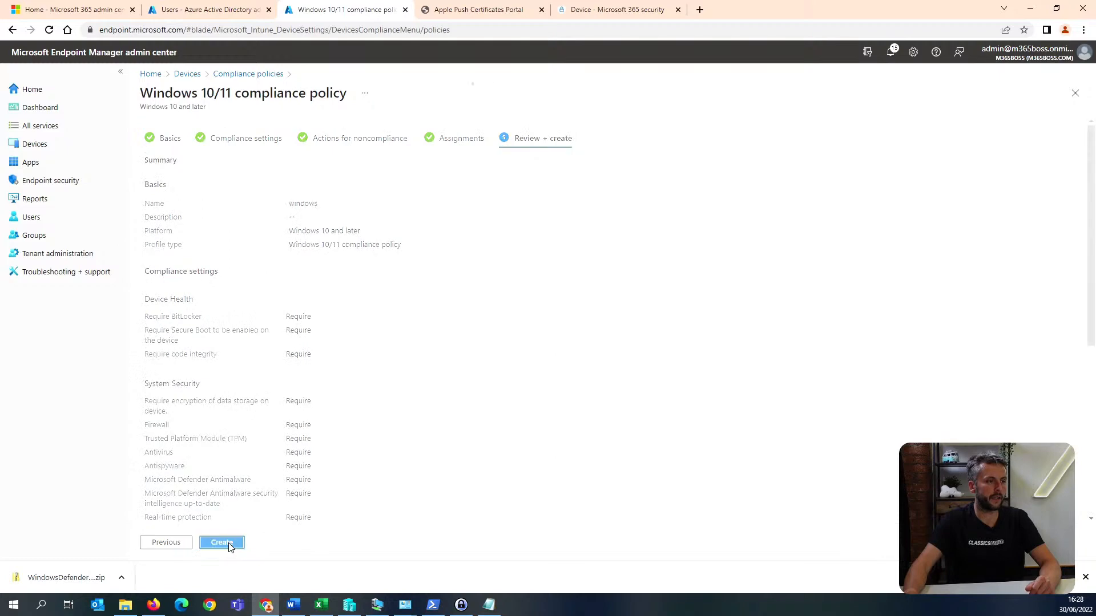
In the virtual machine, confirm the m365boss.onmicrosoft.com organisation and join the device to it.
left_click(377, 606)
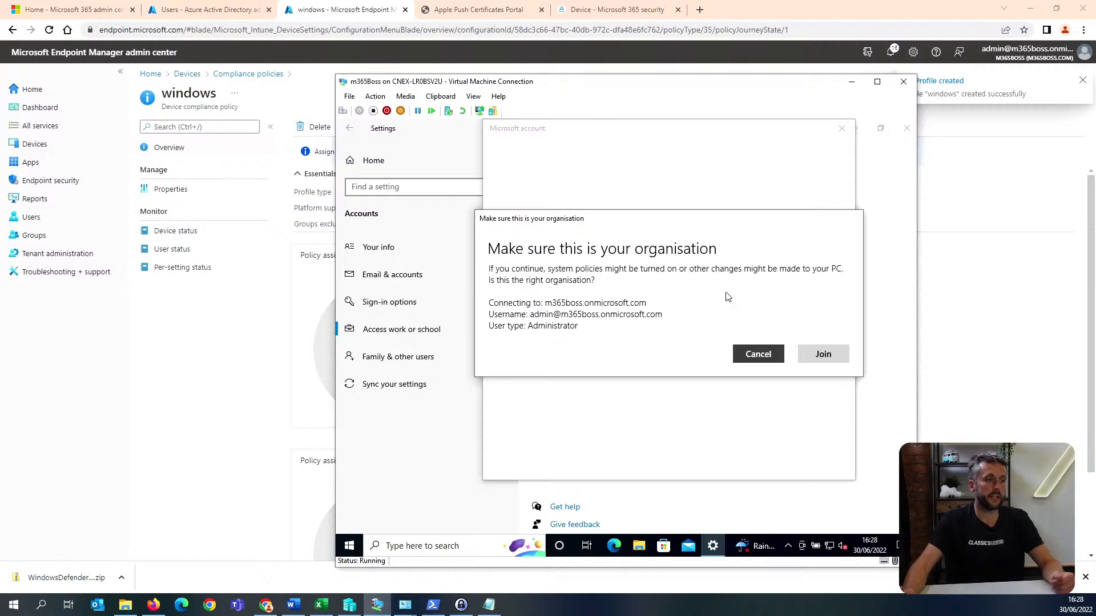
left_click(820, 357)
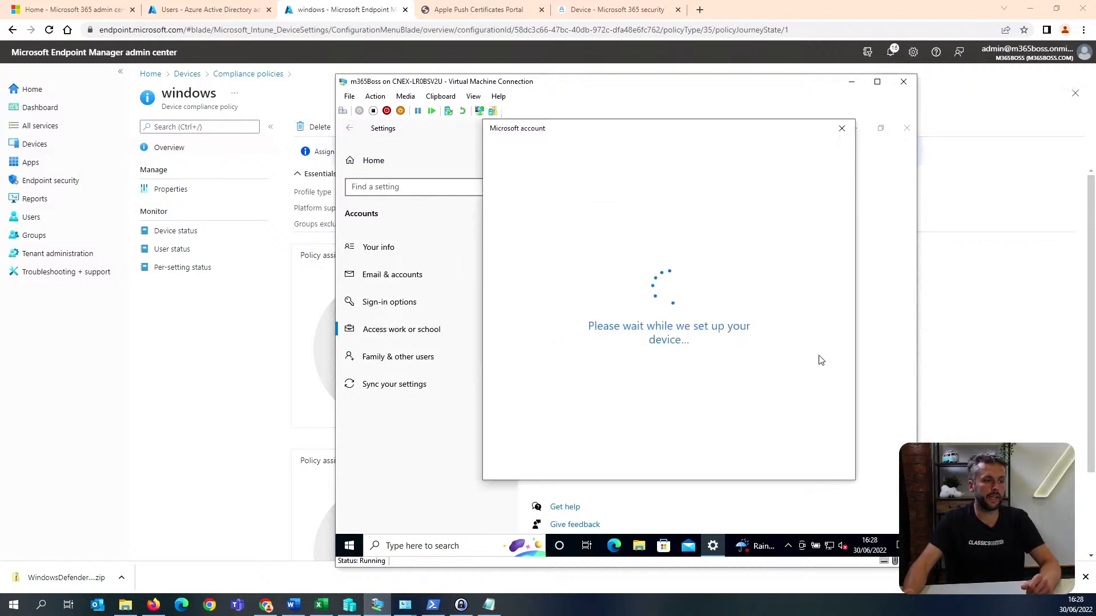
Return to the Endpoint Manager compliance policies and start a new policy for the macOS platform.
left_click(235, 381)
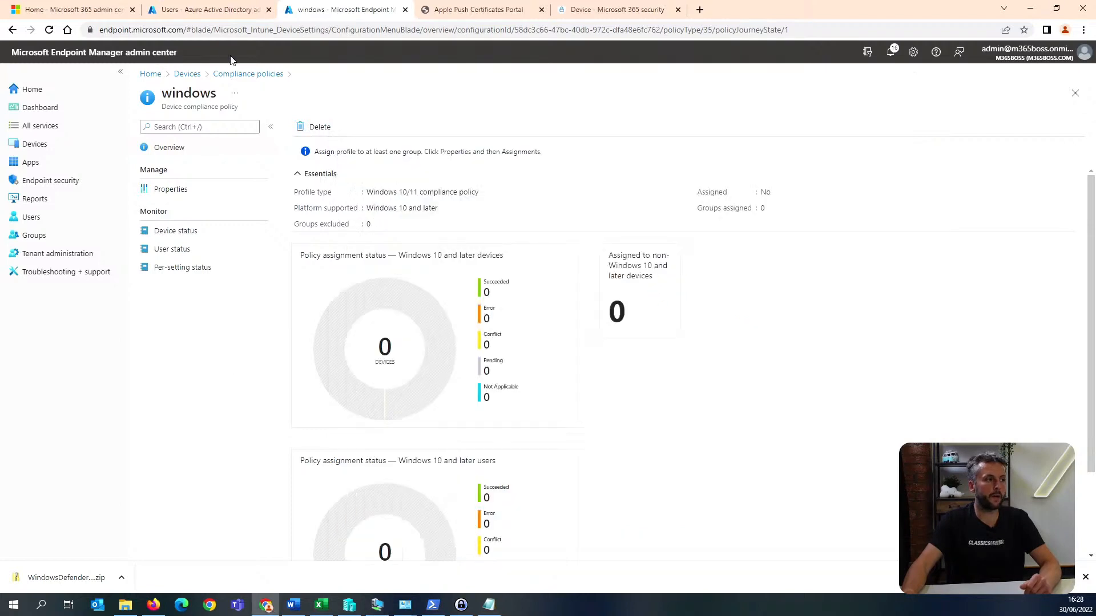
left_click(245, 74)
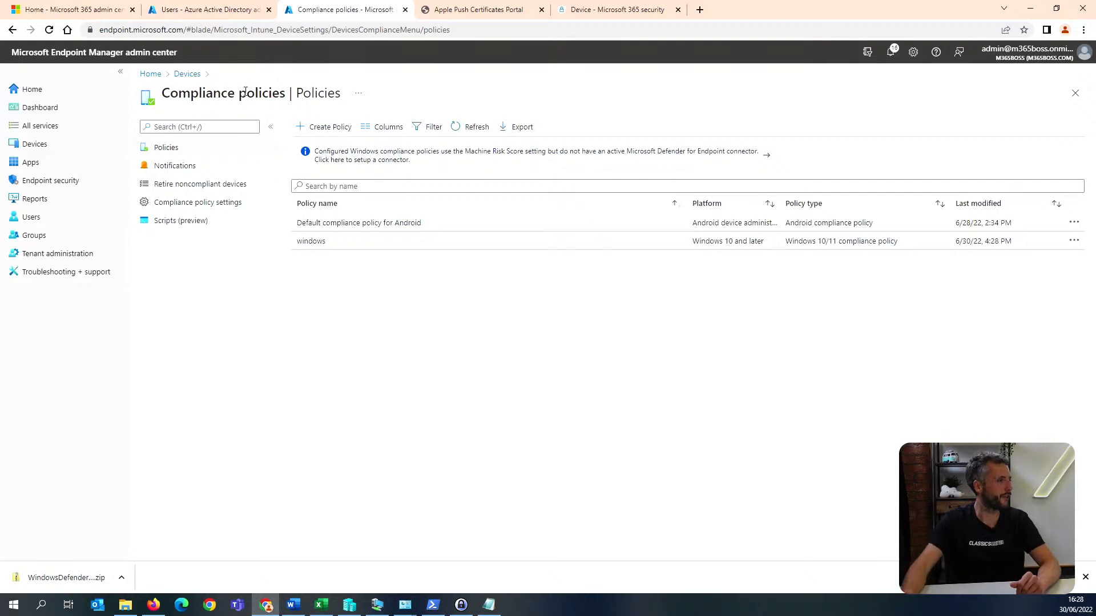
left_click(342, 132)
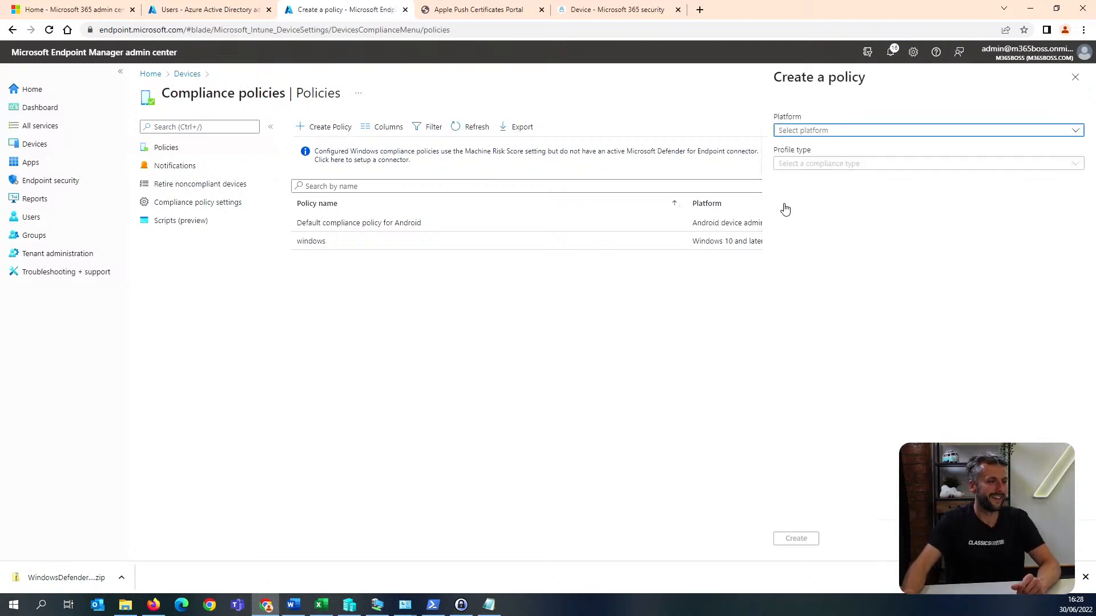
left_click(838, 132)
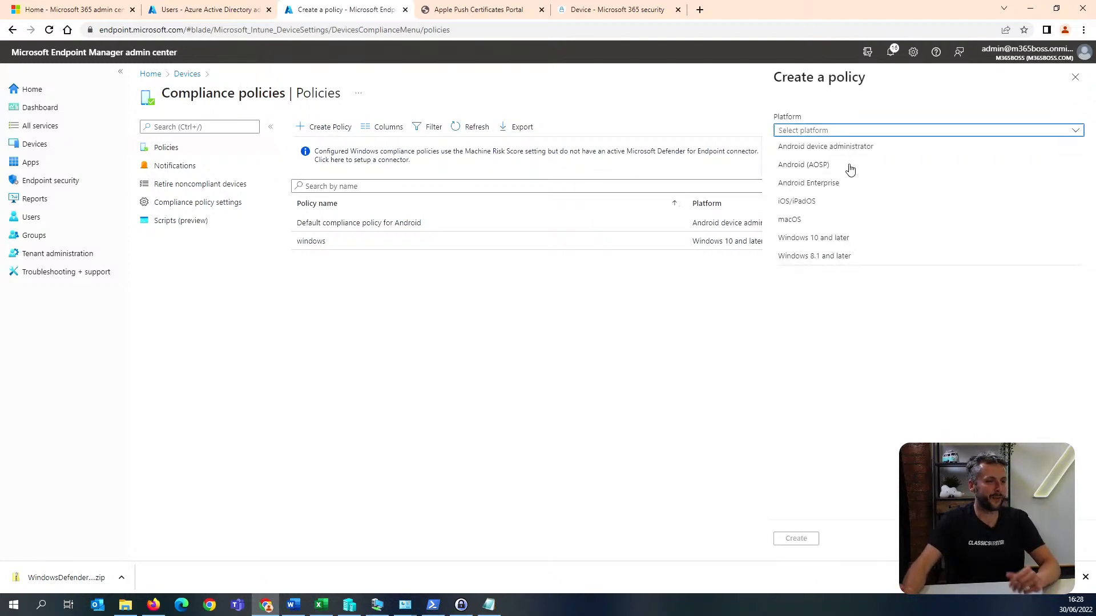
left_click(830, 224)
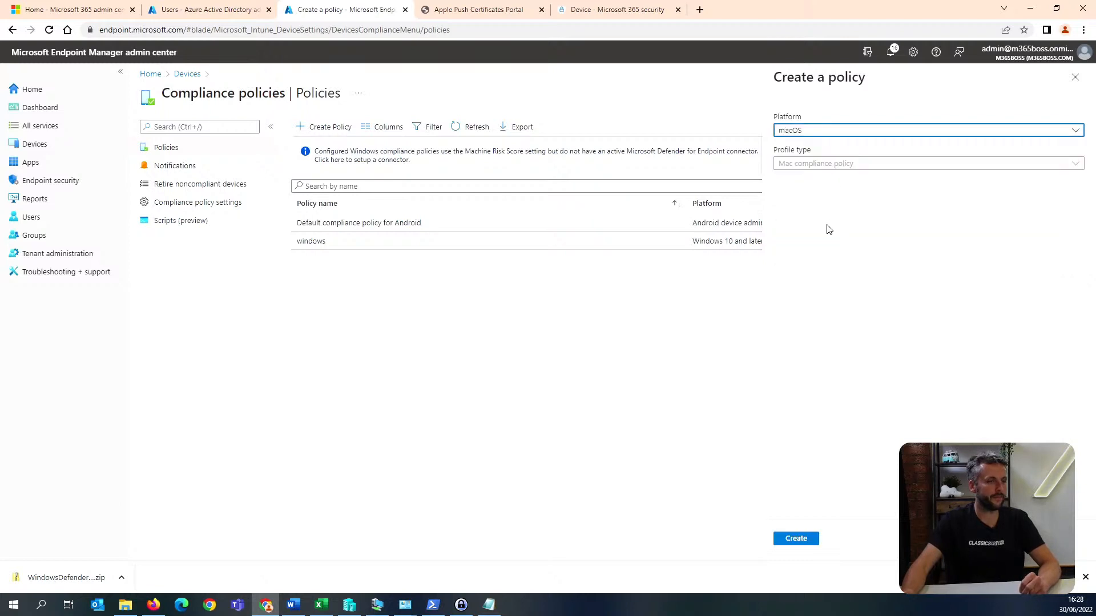
left_click(797, 540)
Name the Mac compliance policy "macos" and require system integrity protection under Device Health.
left_click(291, 162)
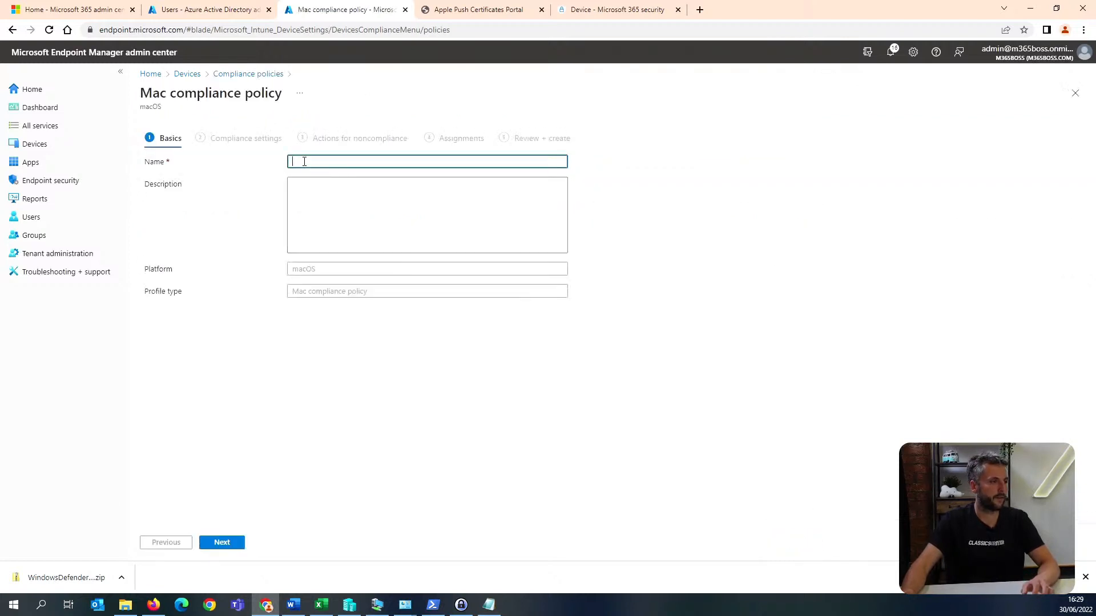
type("macos")
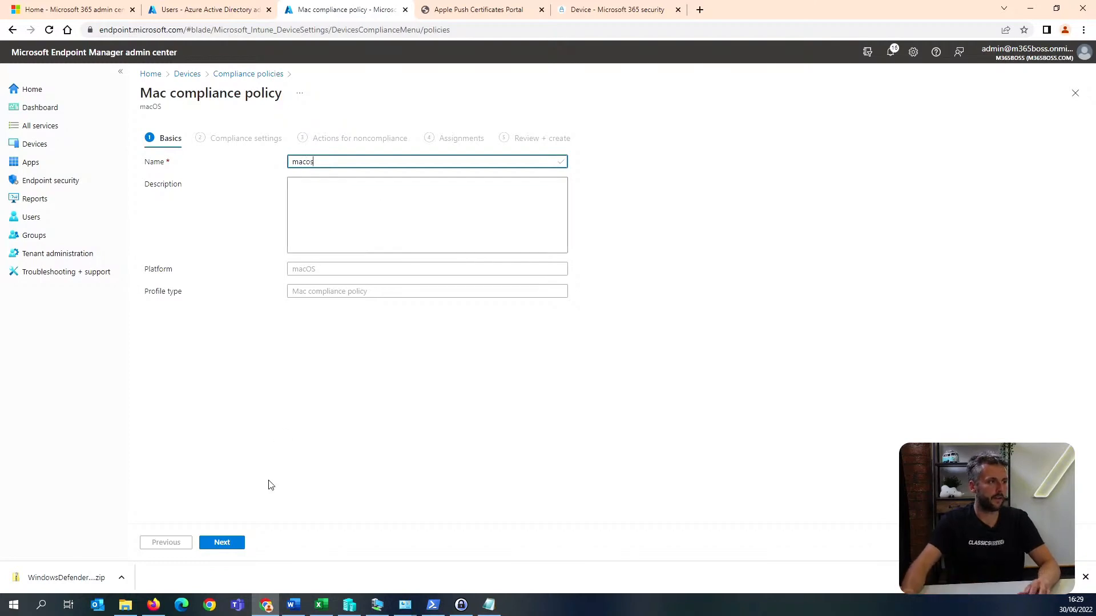
left_click(230, 548)
left_click(202, 166)
left_click(365, 193)
left_click(214, 219)
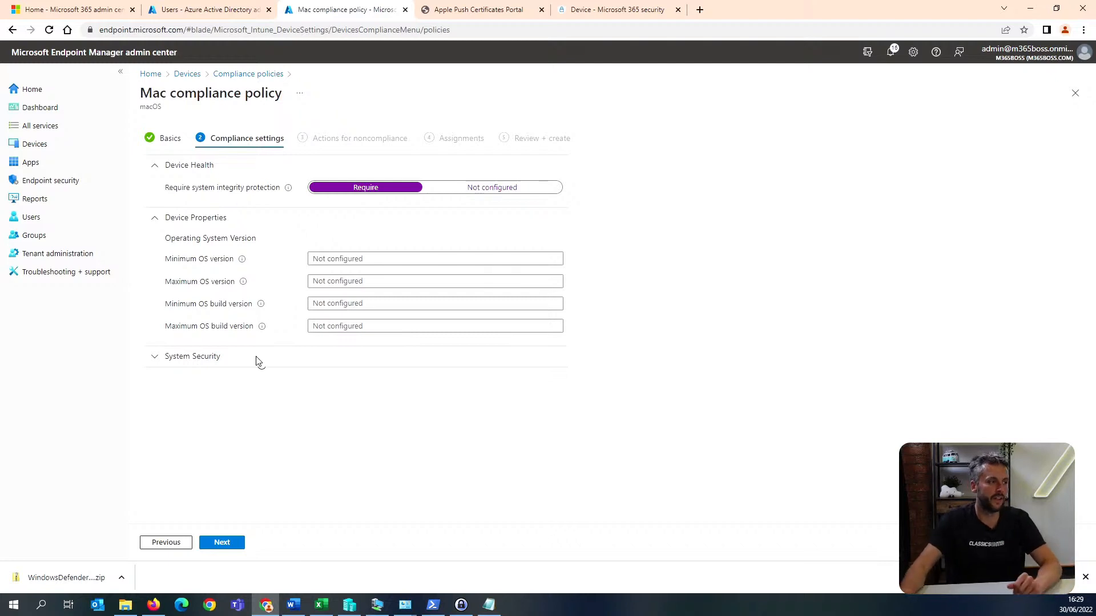
Under System Security, require an unlock password and data storage encryption, enable the firewall, and continue.
left_click(206, 362)
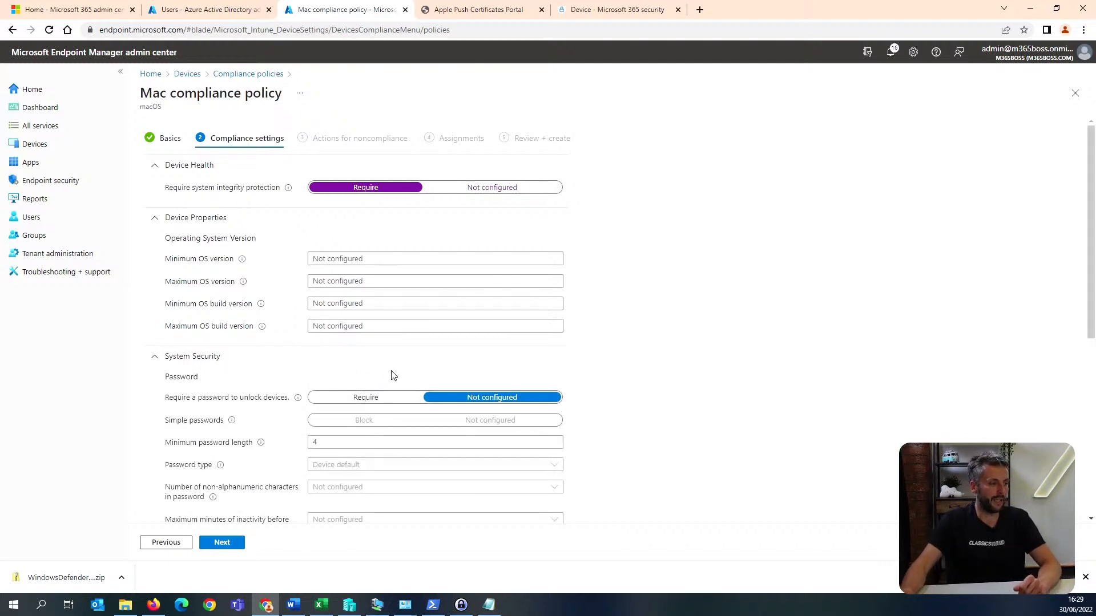
scroll(393, 375, "down", 3)
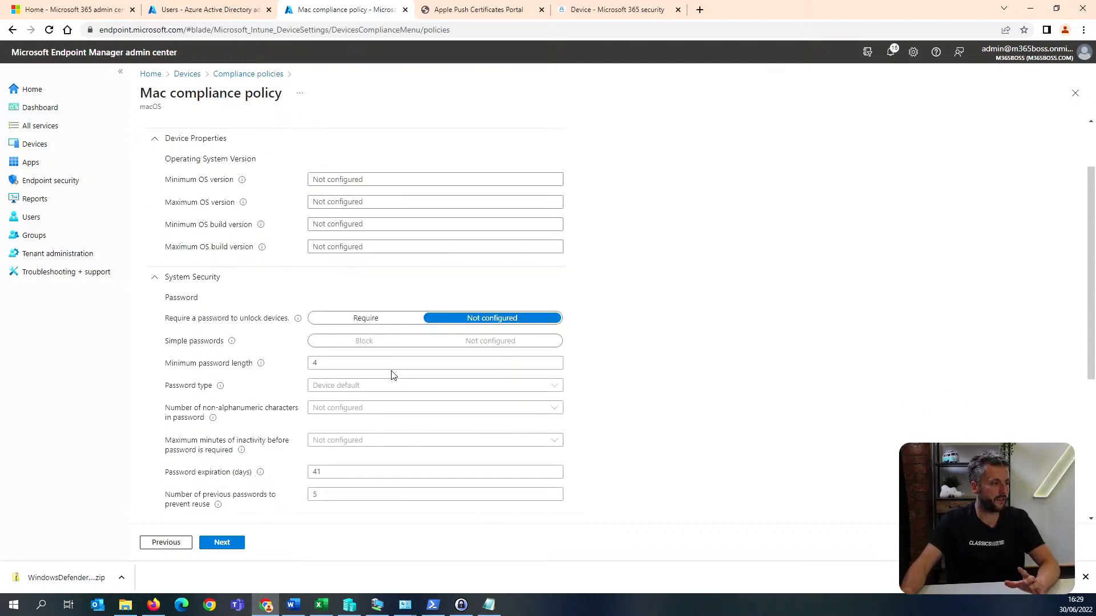
left_click(364, 227)
left_click(375, 466)
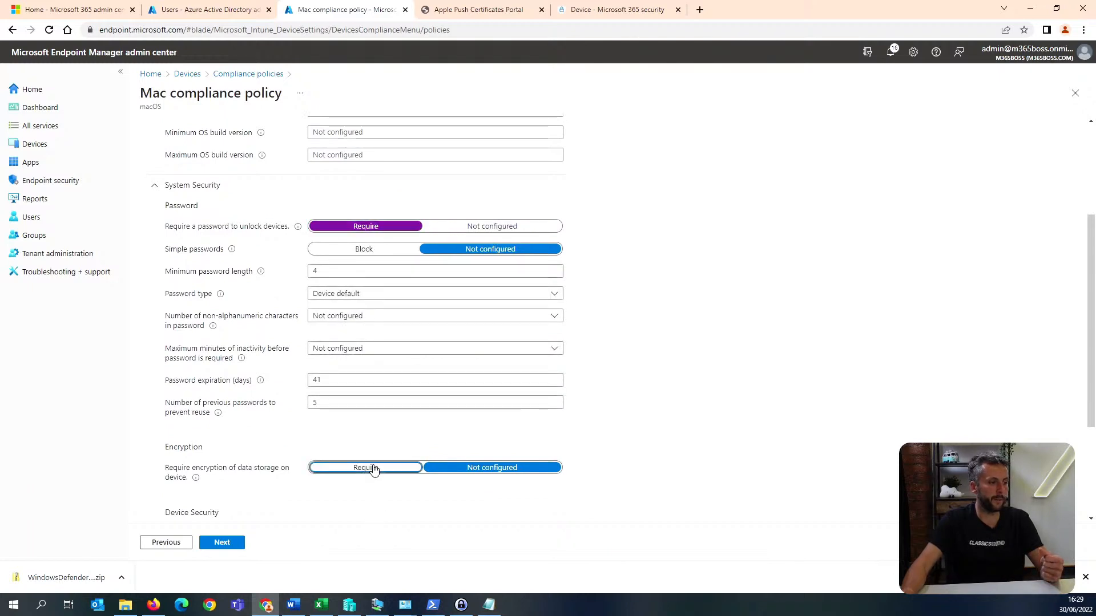
scroll(375, 467, "down", 3)
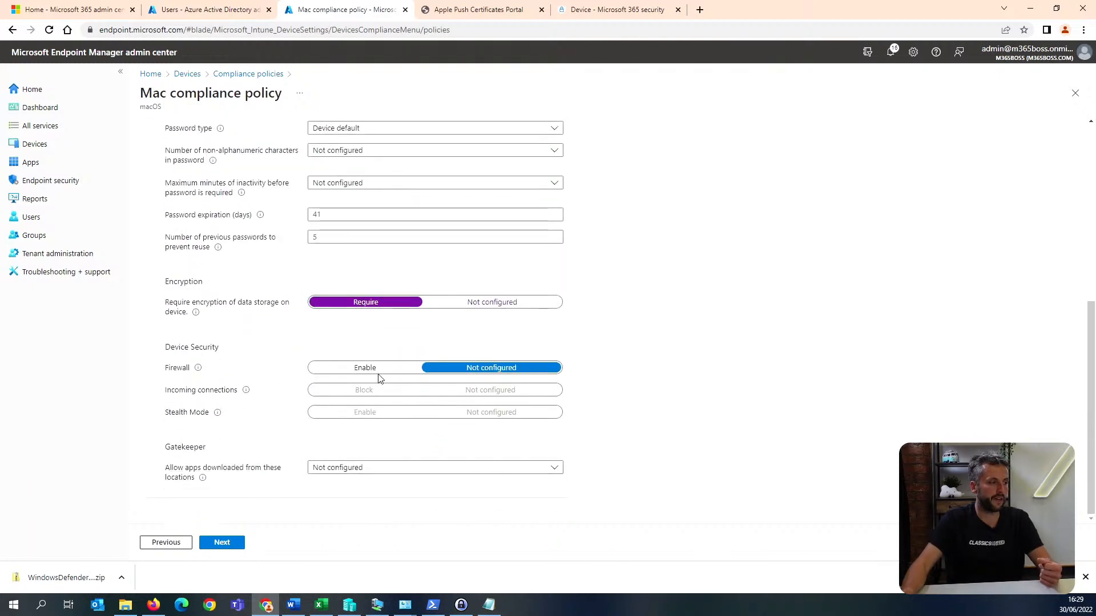
left_click(375, 366)
left_click(231, 543)
Schedule marking Macs noncompliant after 1 day, assign the policy to all users, and create it.
left_click(279, 204)
type("1")
left_click(222, 543)
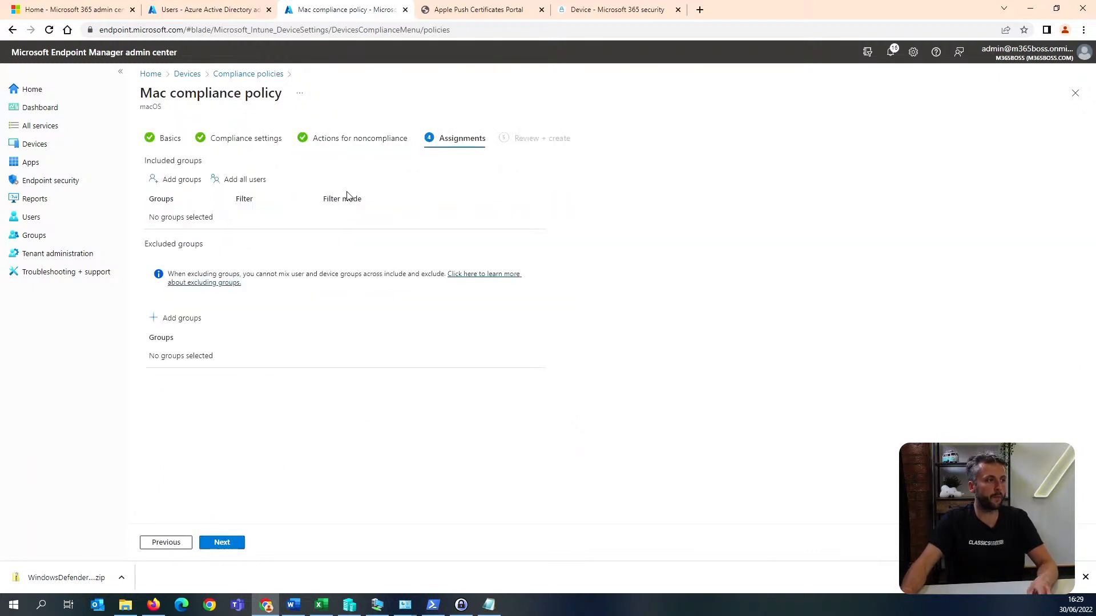
left_click(244, 180)
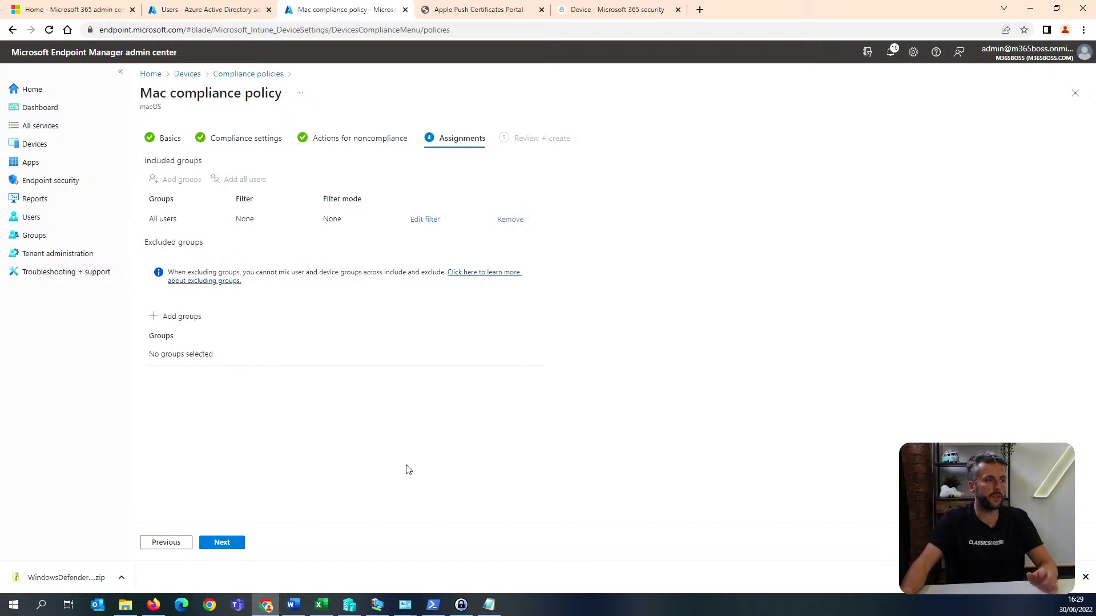
left_click(222, 543)
left_click(227, 545)
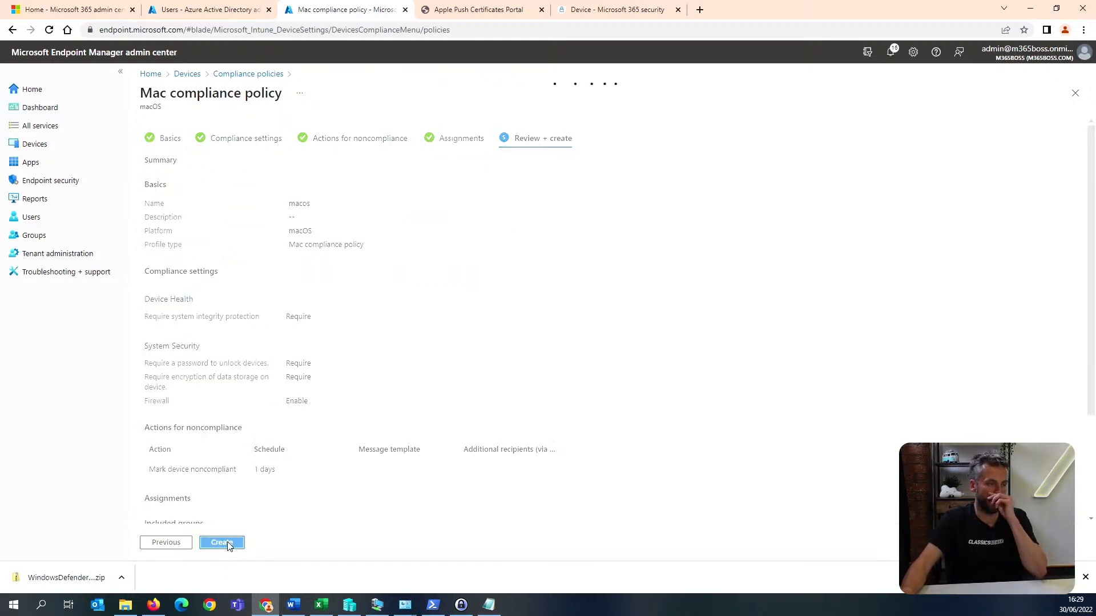
Switch to the virtual machine, finish the Azure AD join setup, and restart Windows.
left_click(376, 606)
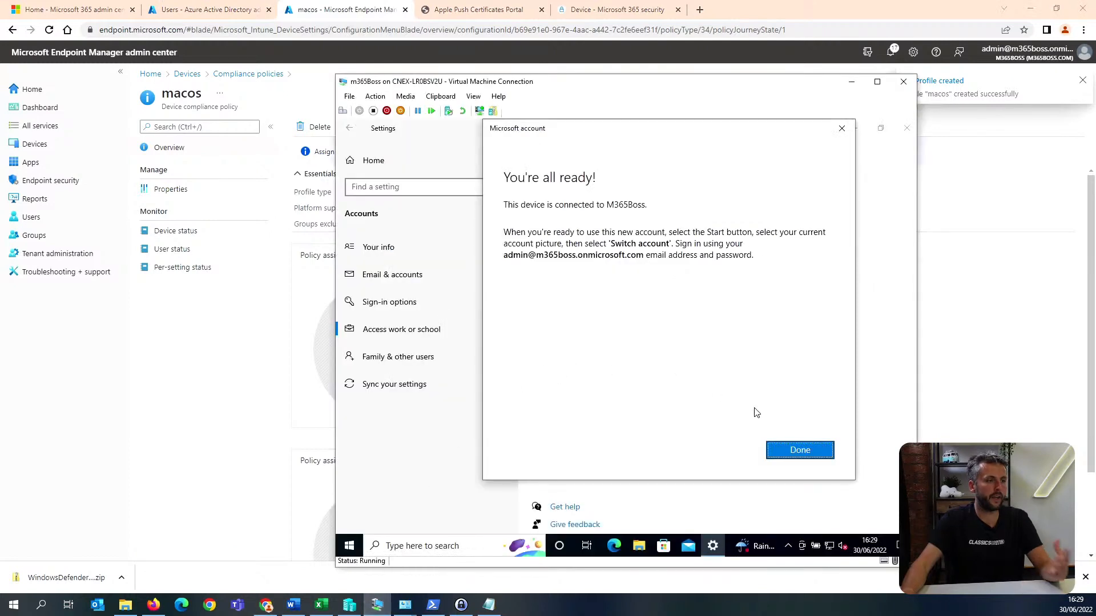
left_click(814, 450)
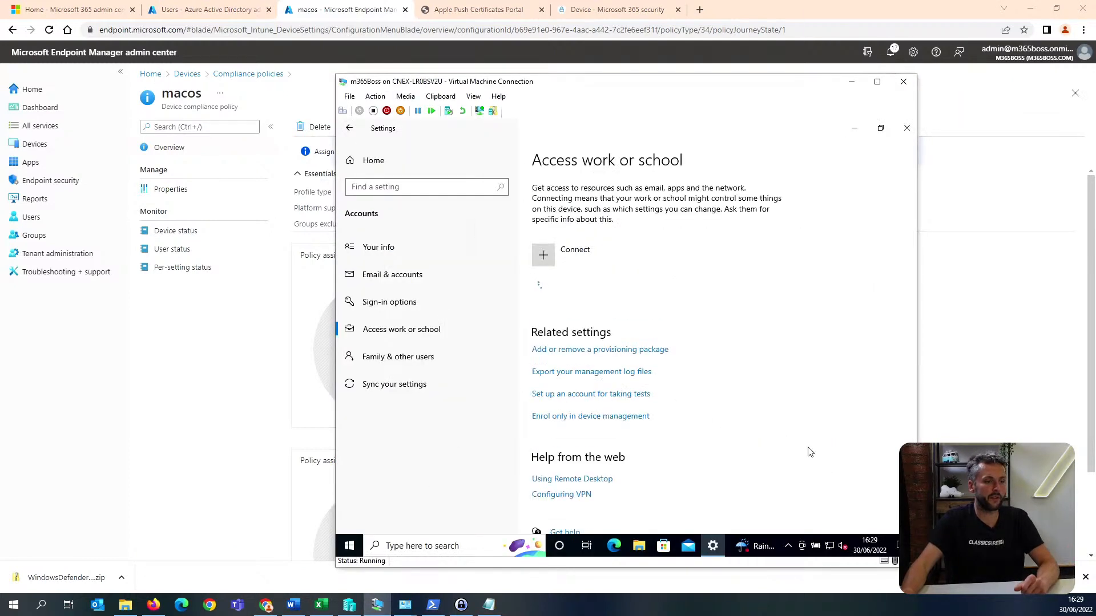
right_click(350, 548)
mouse_move(430, 514)
left_click(561, 507)
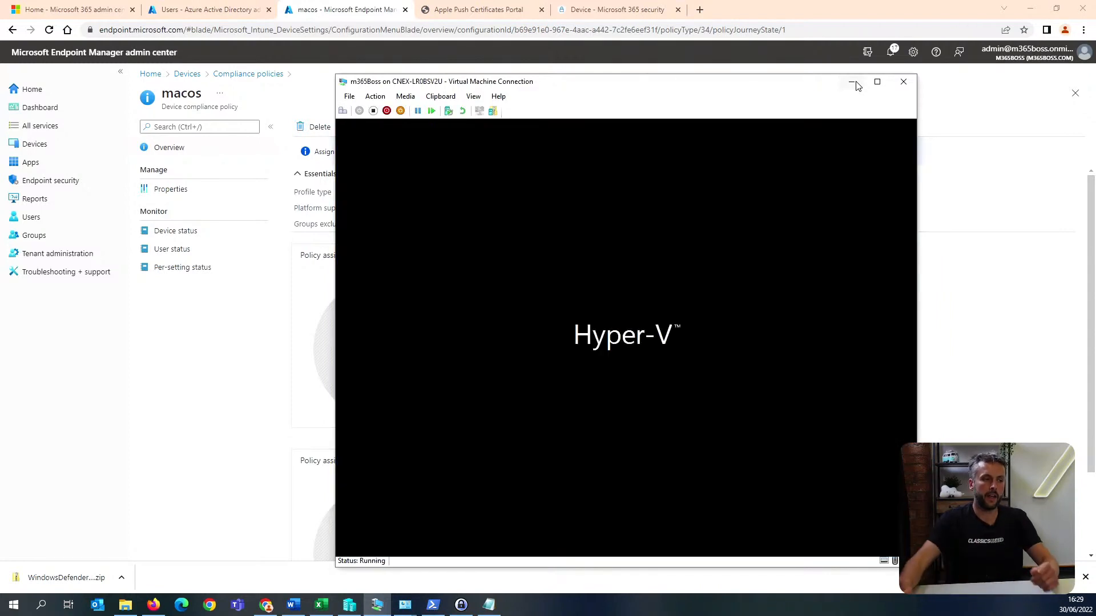
In Endpoint Manager, open the properties of the Microsoft 365 Apps for Windows 10 and later app.
left_click(65, 164)
left_click(222, 226)
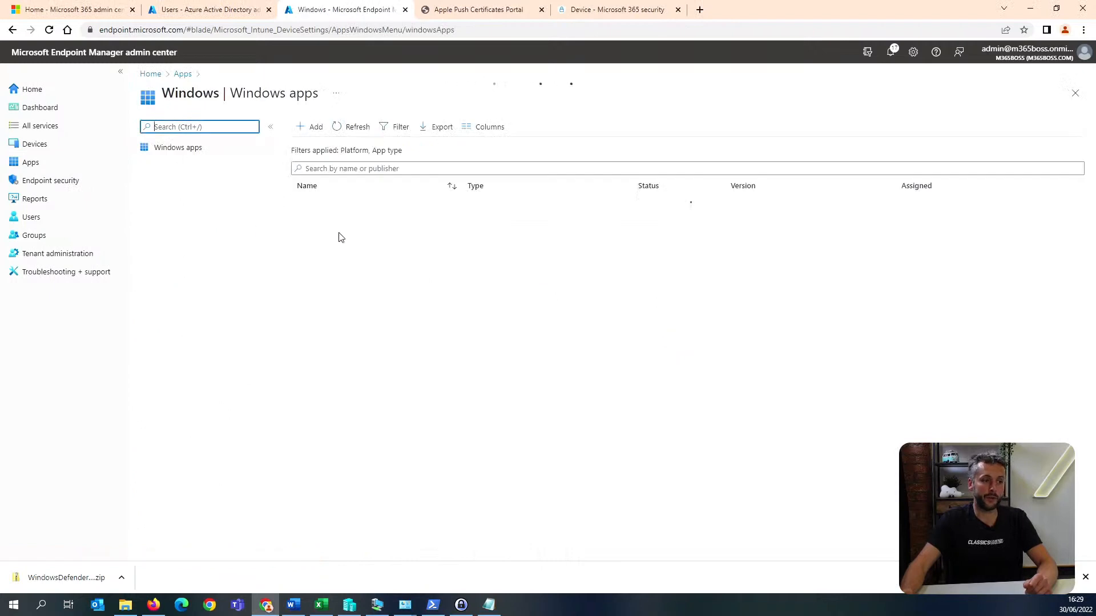
left_click(367, 207)
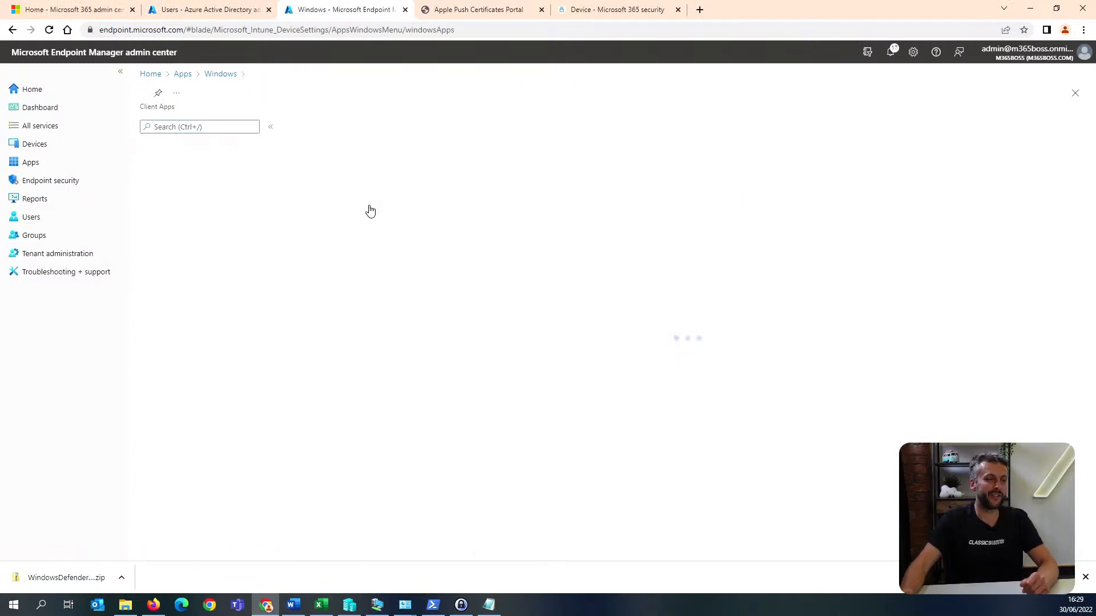
left_click(208, 188)
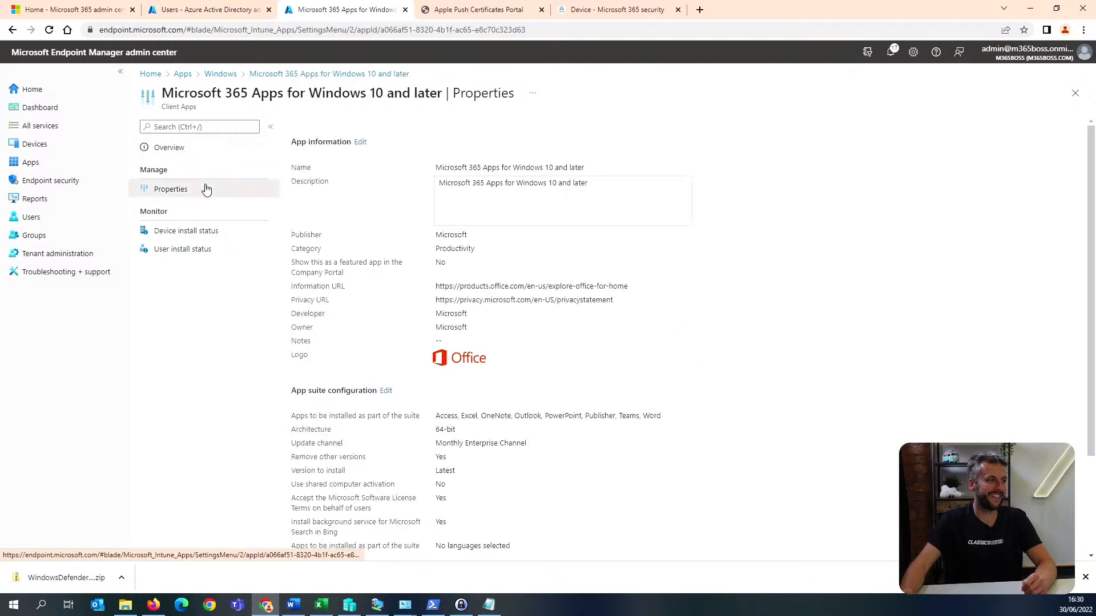
scroll(379, 291, "down", 2)
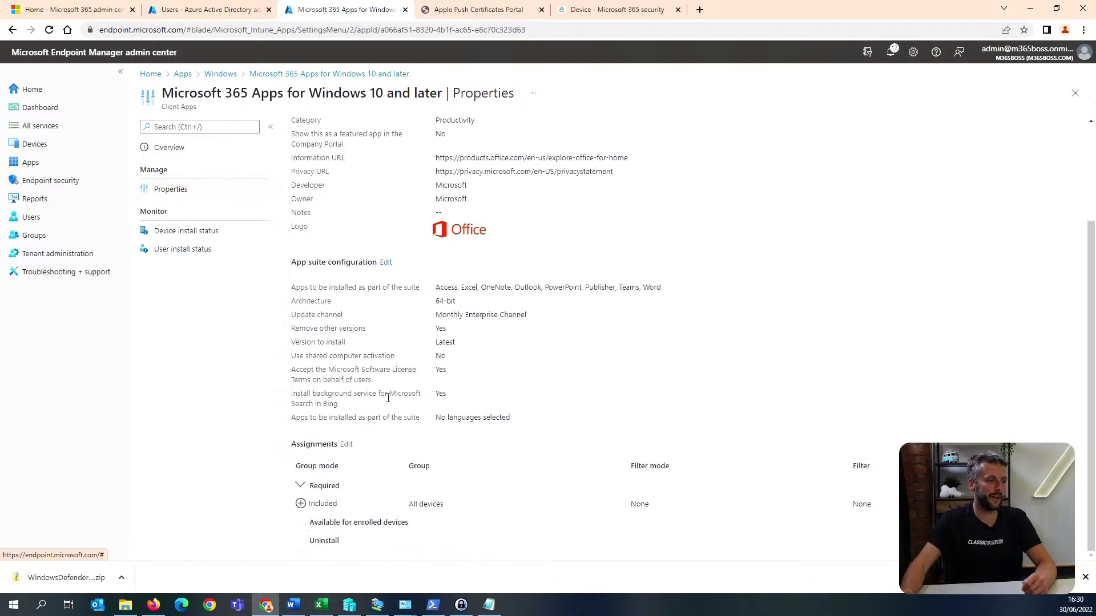
Remove the All devices group from the app's required assignments, save the change, and return to the Apps overview.
left_click(347, 444)
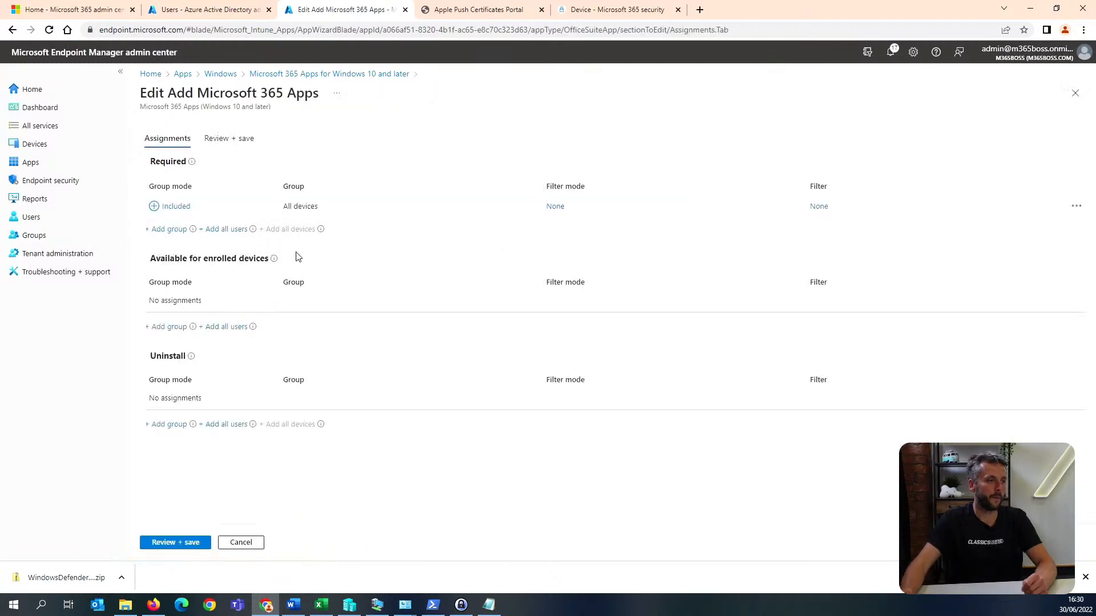
left_click(1076, 206)
left_click(1012, 216)
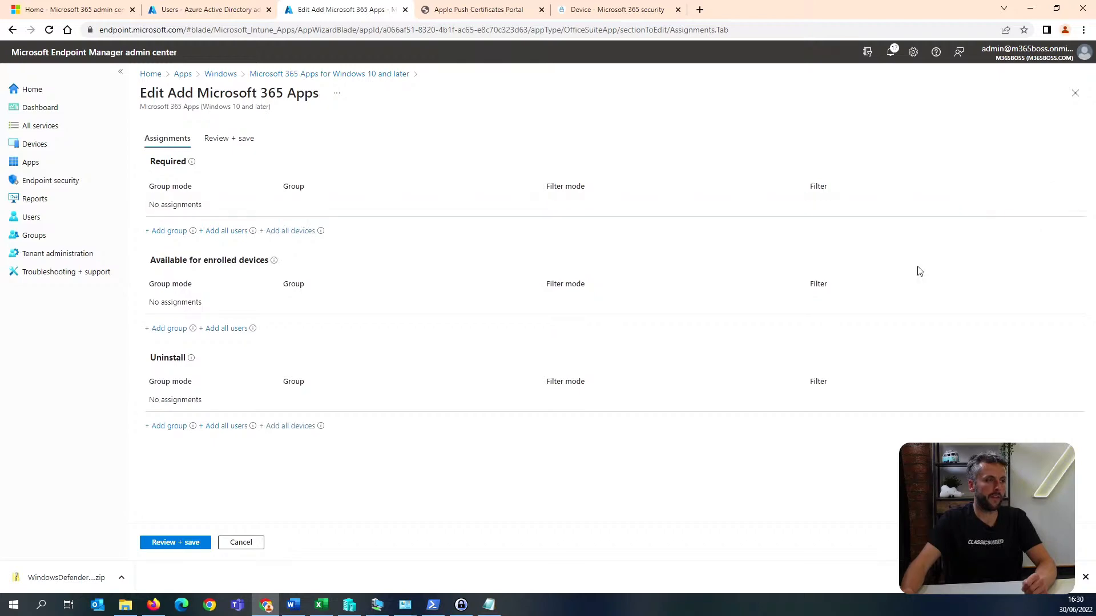
left_click(182, 543)
left_click(166, 544)
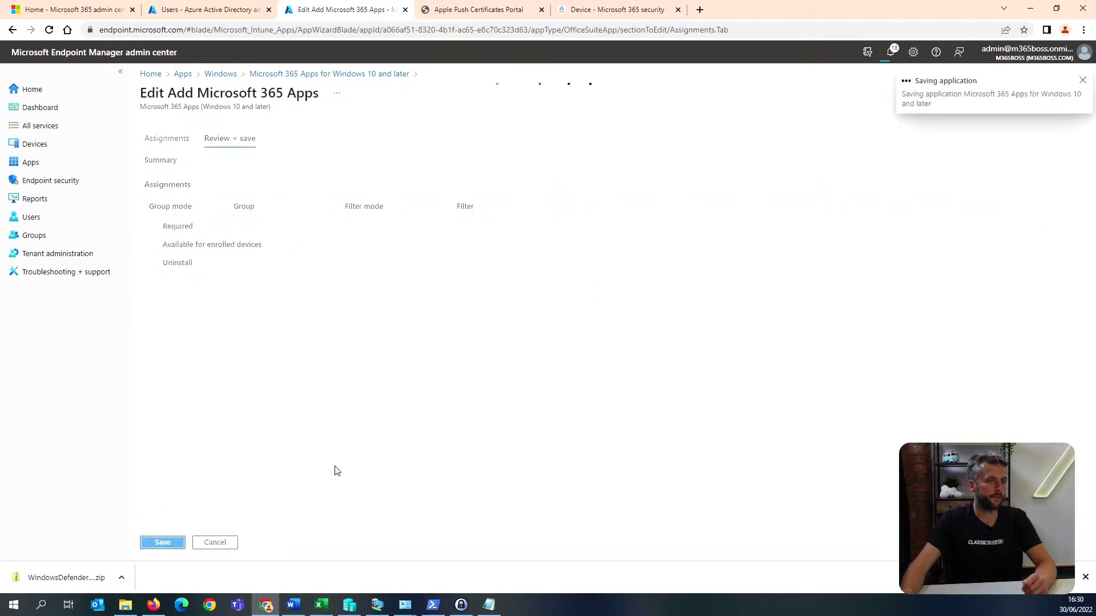
left_click(181, 74)
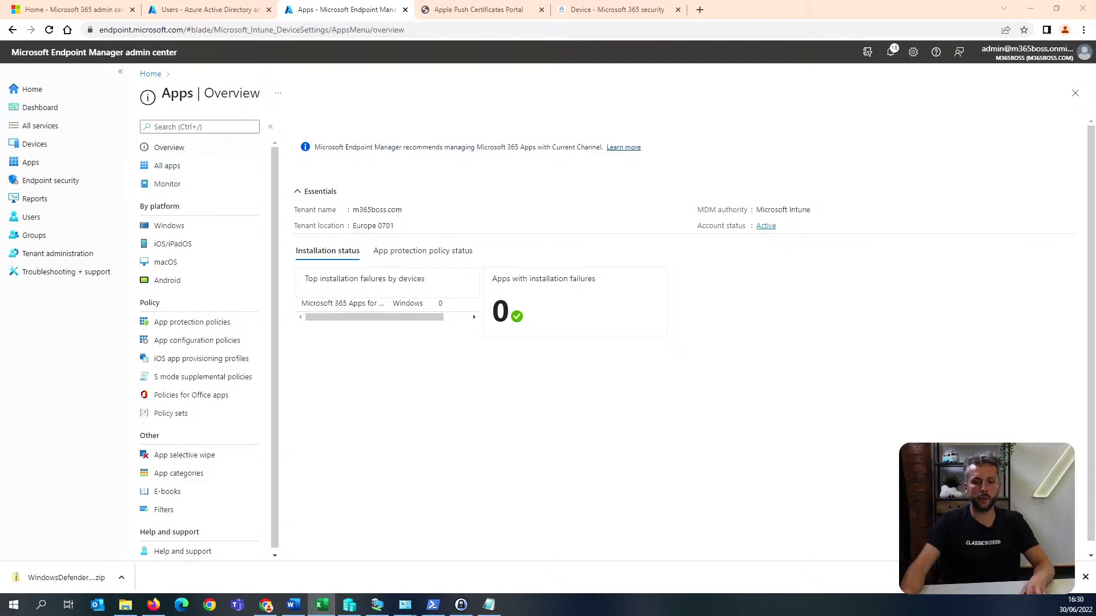
Switch to the Azure Active Directory admin center and open the Conditional Access policies under Security.
left_click(205, 9)
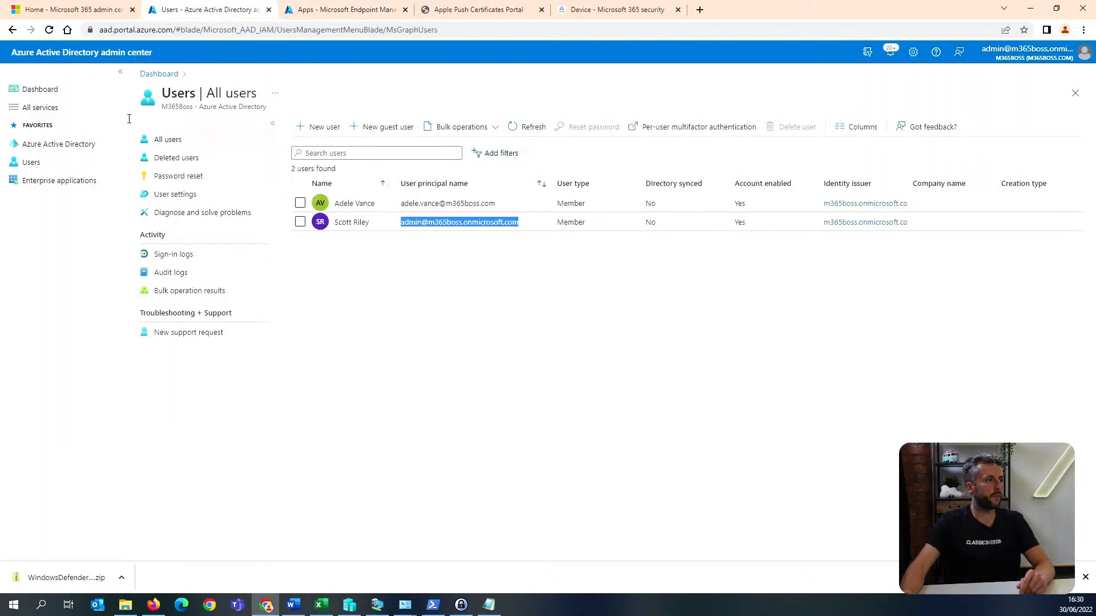
left_click(71, 144)
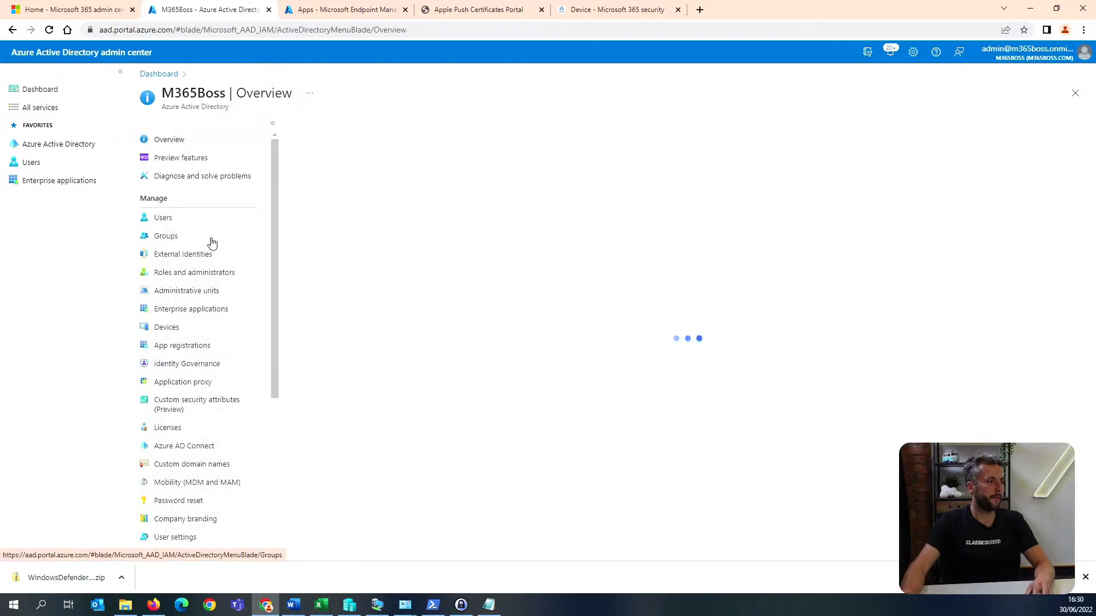
scroll(210, 244, "down", 4)
left_click(194, 346)
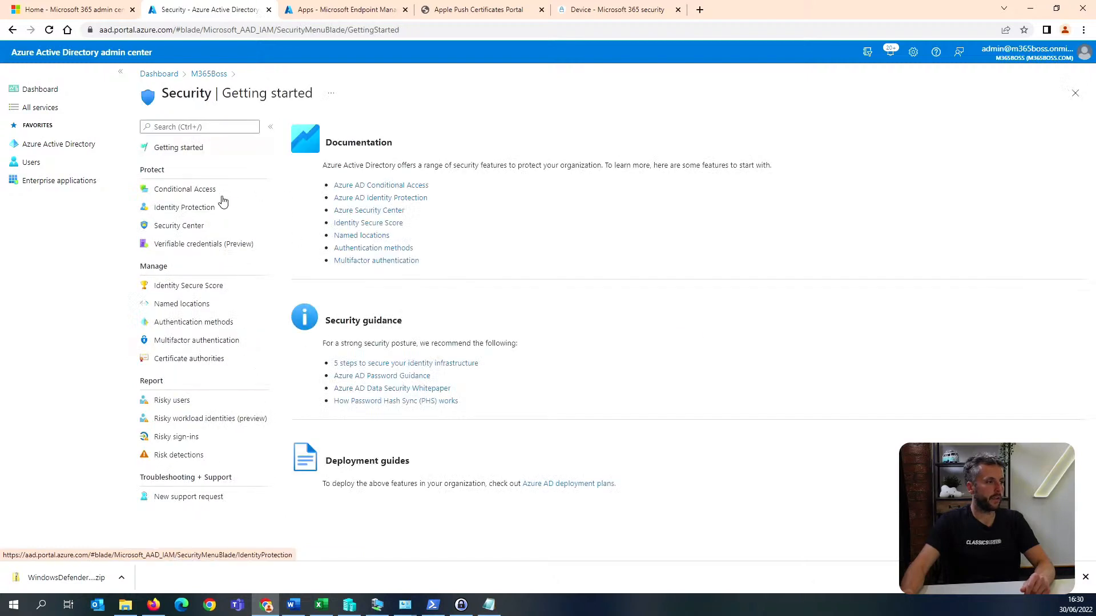
left_click(218, 190)
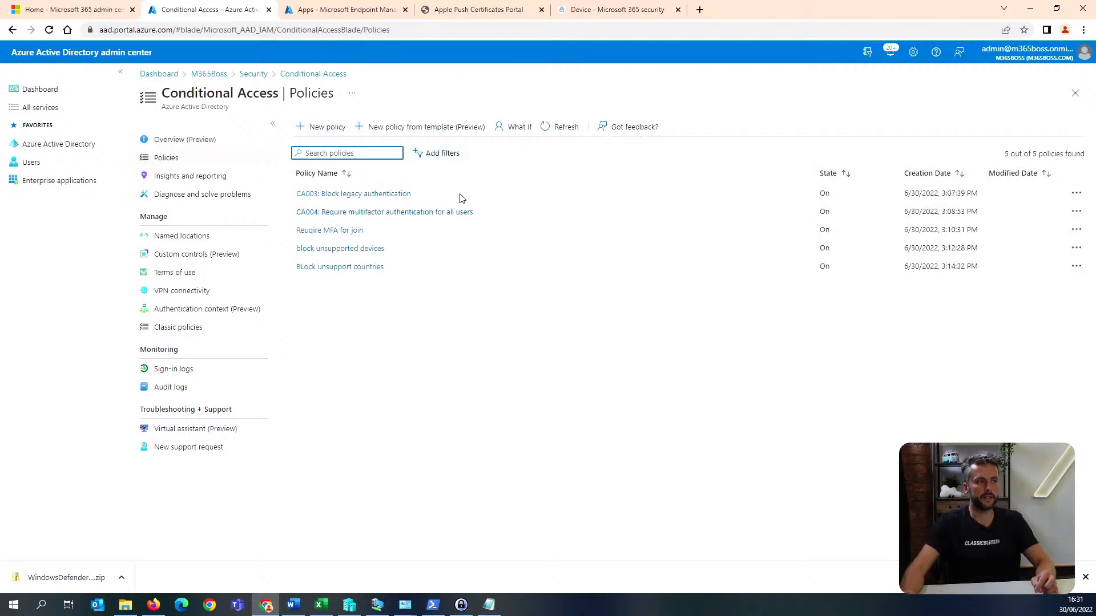
Set up a new policy from the Devices template "Require approved client apps and app protection" and proceed to its review.
left_click(424, 129)
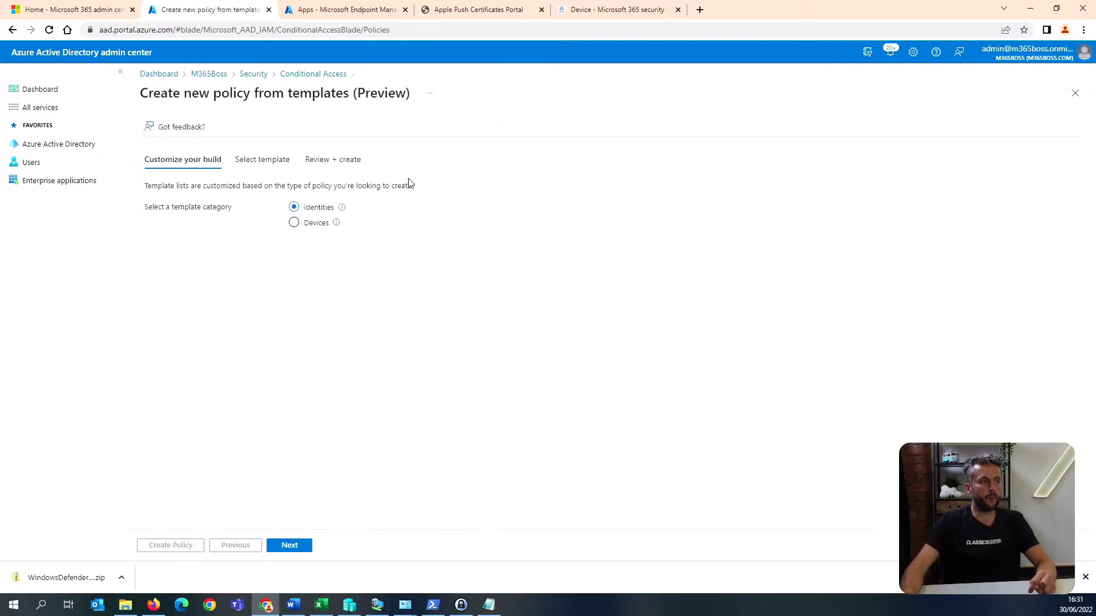
left_click(319, 225)
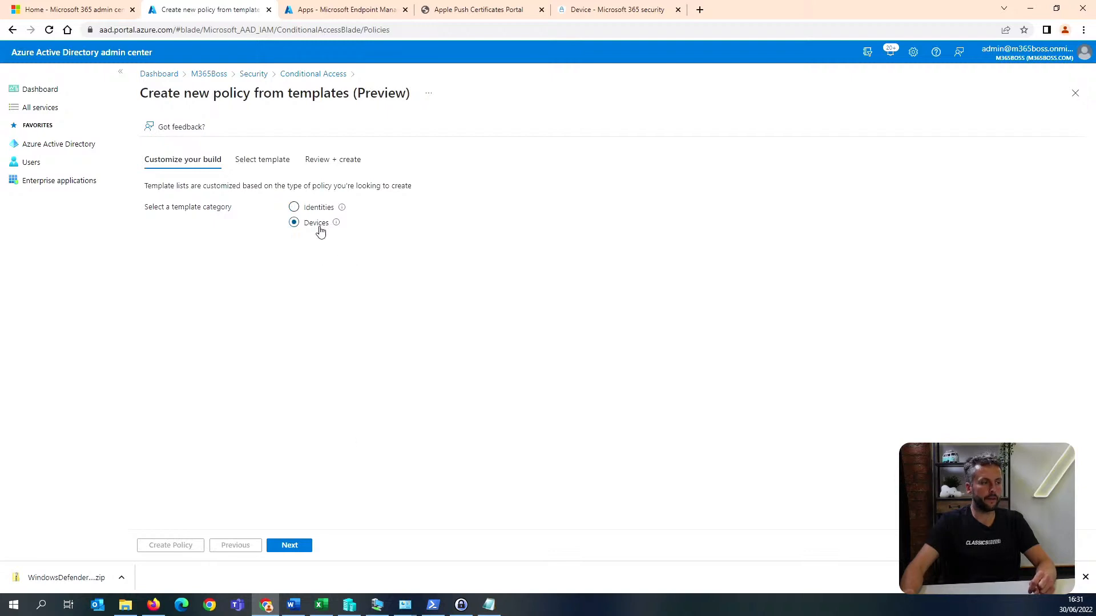
left_click(291, 546)
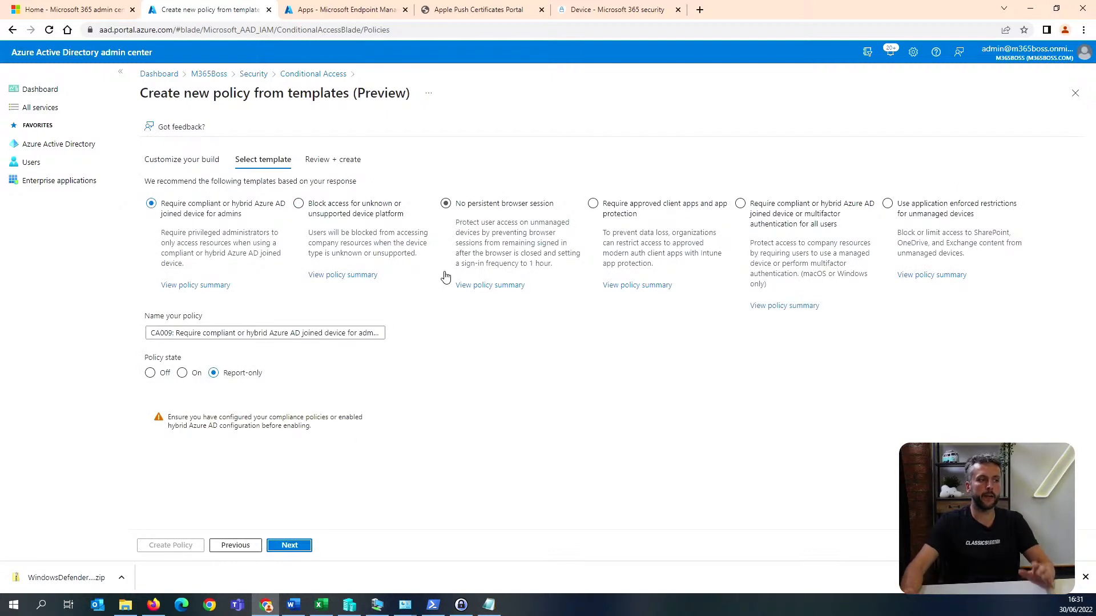
left_click(616, 209)
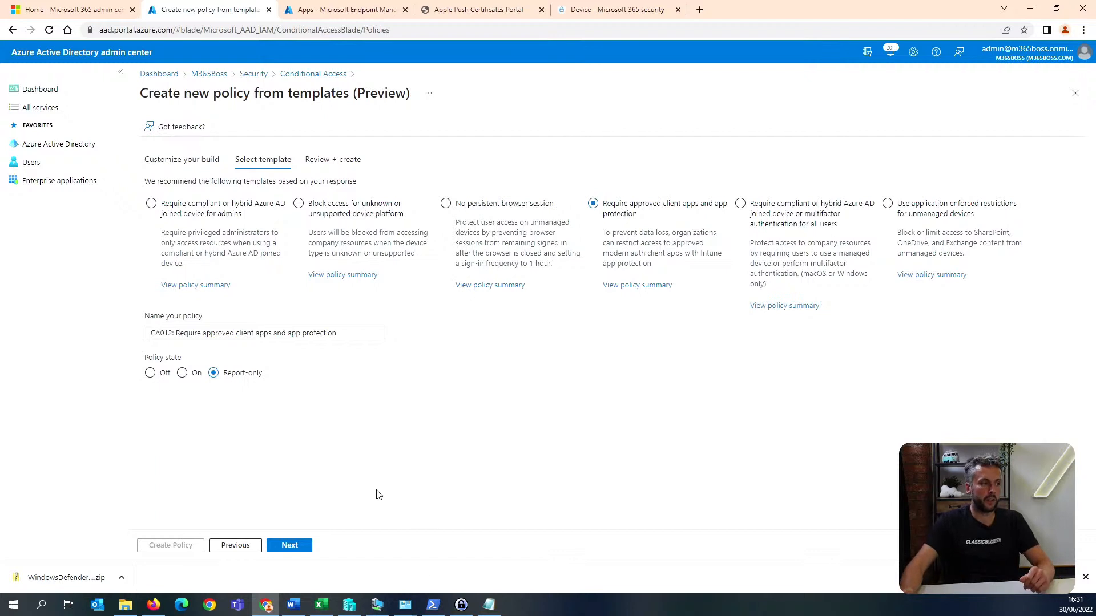
left_click(291, 547)
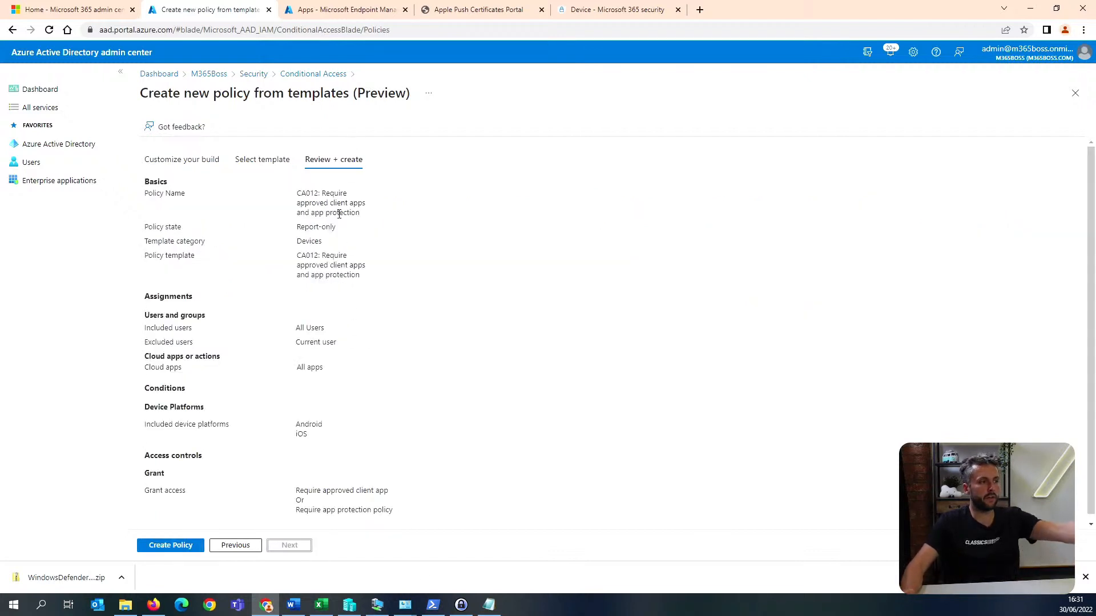
Review the new policy's cloud apps, device platforms and grant controls, and create it in report-only state.
left_click_drag(334, 335, 296, 372)
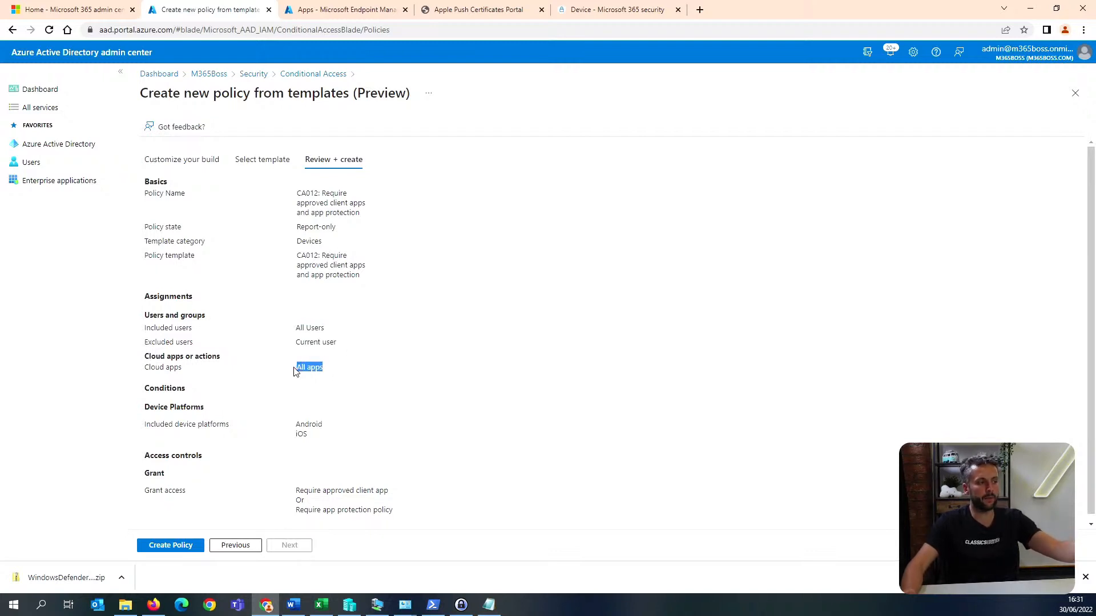
scroll(238, 429, "down", 1)
left_click_drag(147, 418, 329, 433)
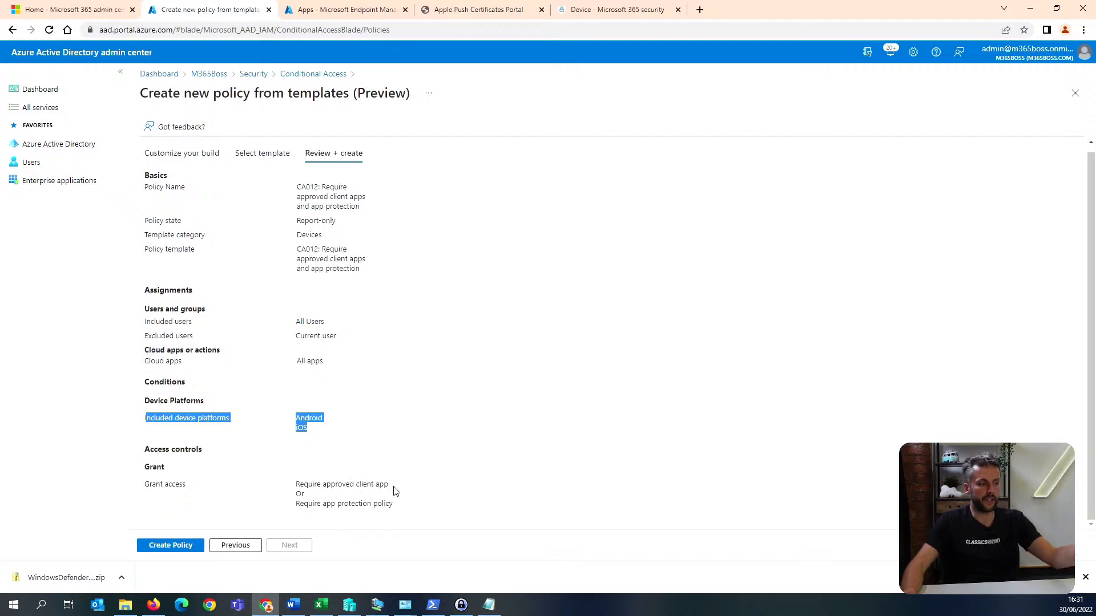
left_click_drag(295, 483, 392, 503)
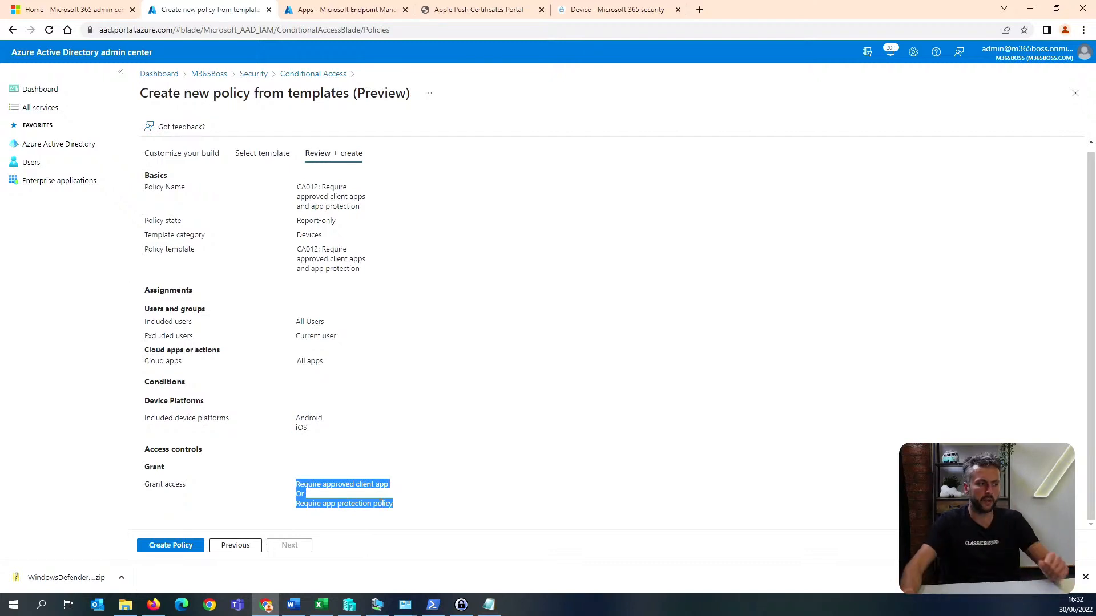
left_click(180, 548)
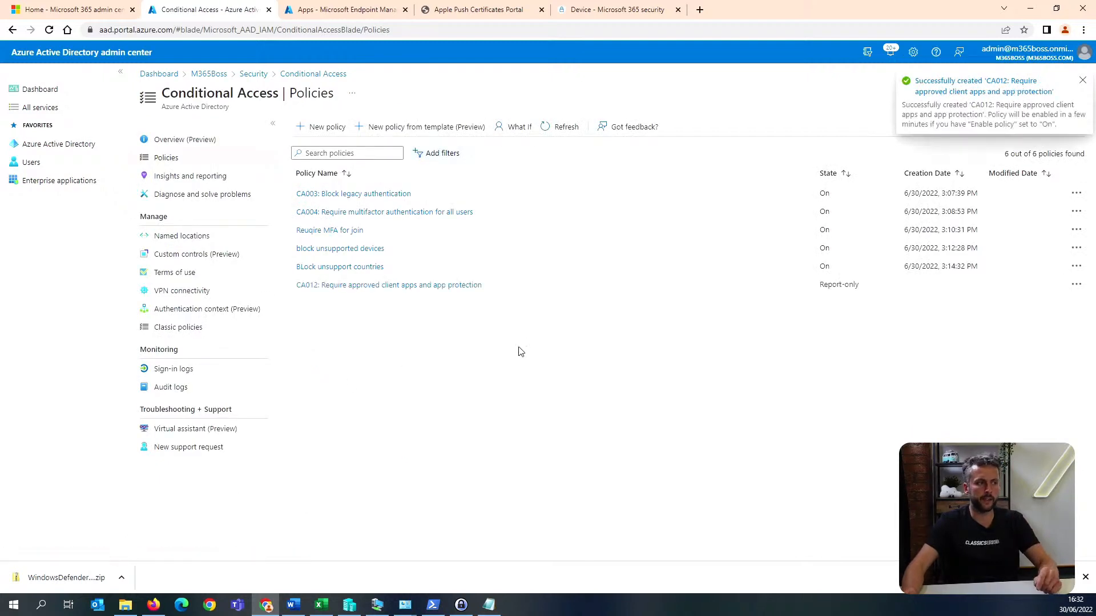
Open the policy "CA012: Require approved client apps and app protection" and check its included and excluded users.
left_click(432, 289)
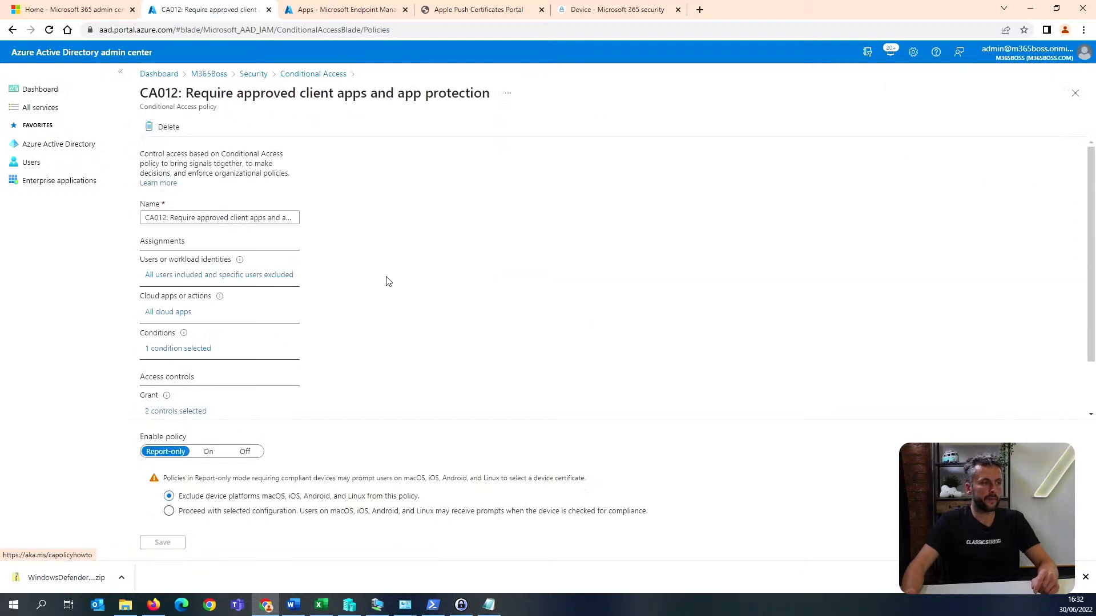
left_click(257, 276)
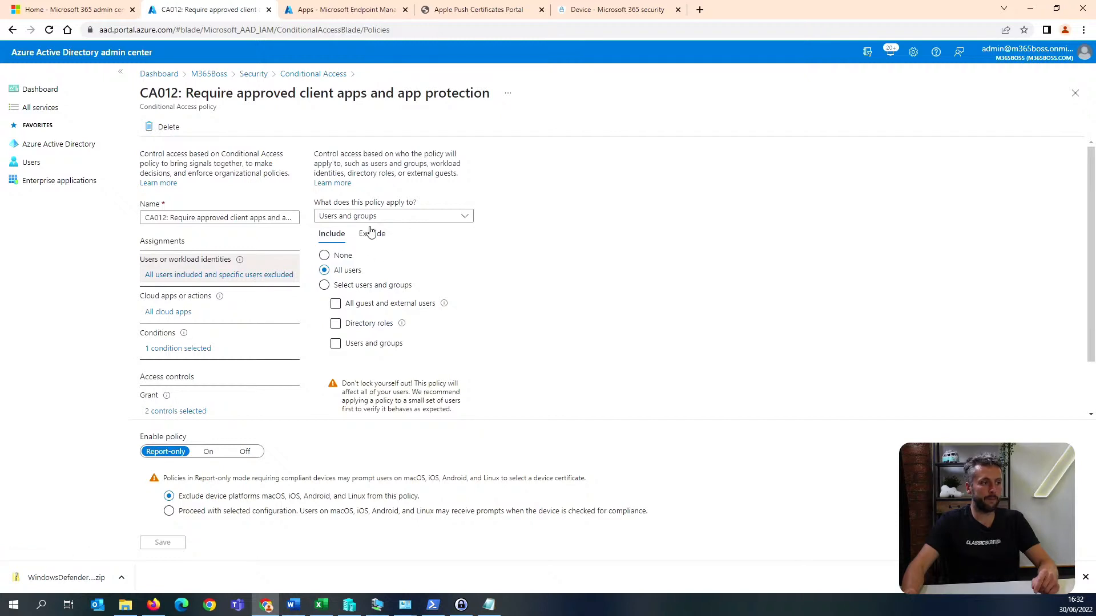
left_click(371, 232)
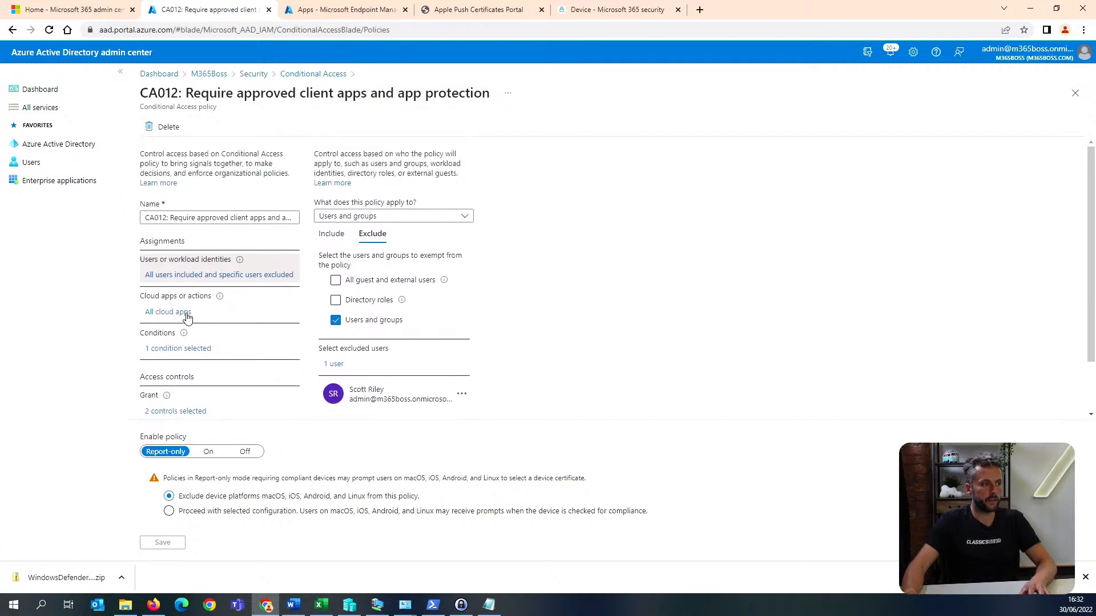
Exclude Microsoft Teams from the cloud apps covered by the CA012 policy.
left_click(188, 317)
left_click(377, 227)
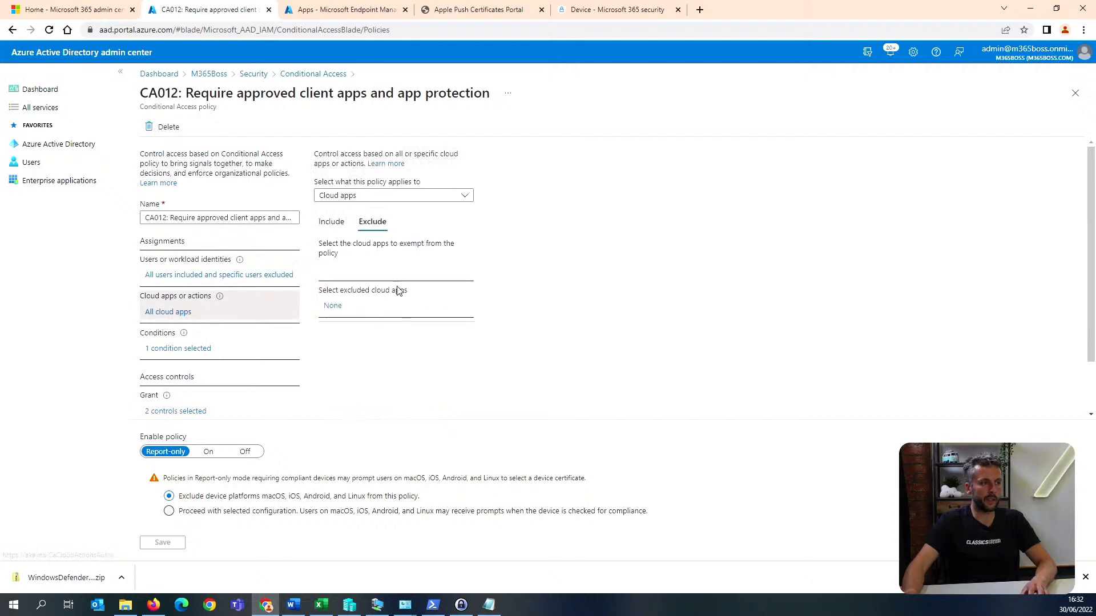
left_click(333, 306)
type("excu")
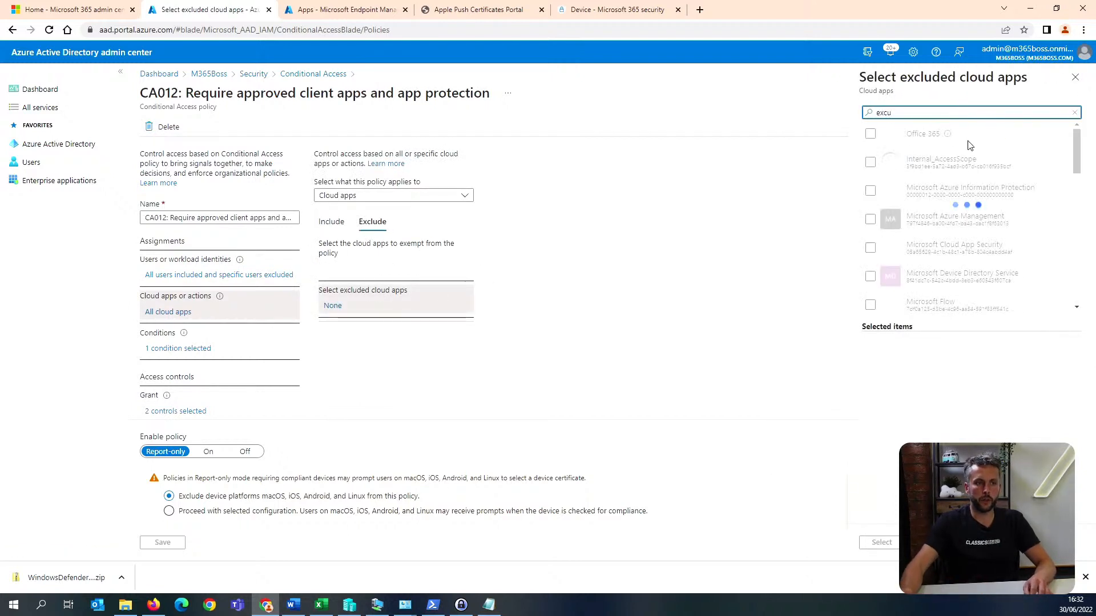
key("BackSpace")
key("BackSpace")
type("lud")
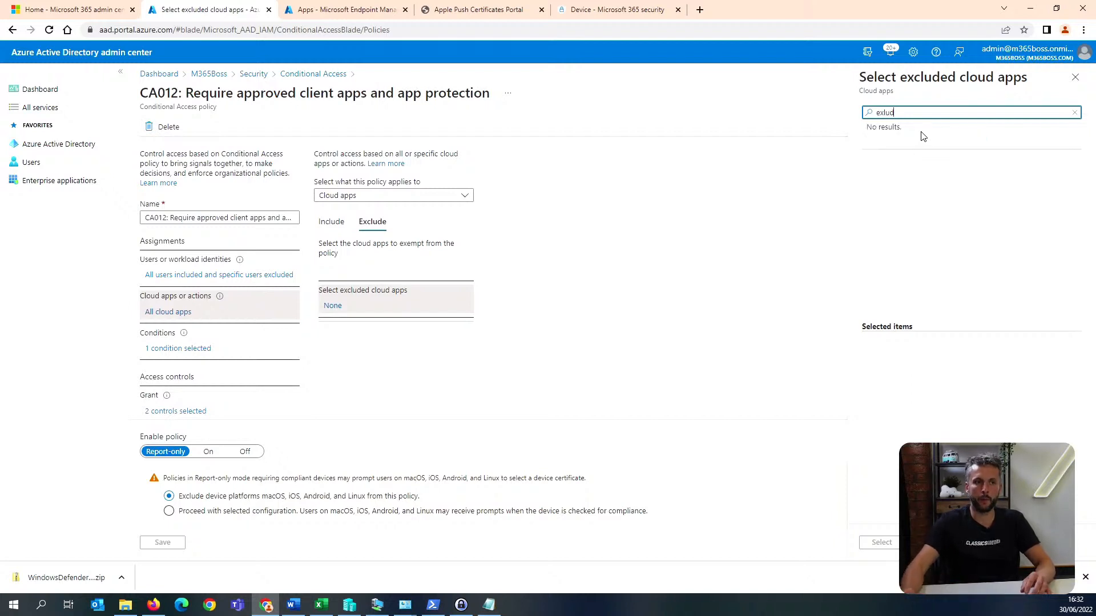
key("BackSpace")
type("team")
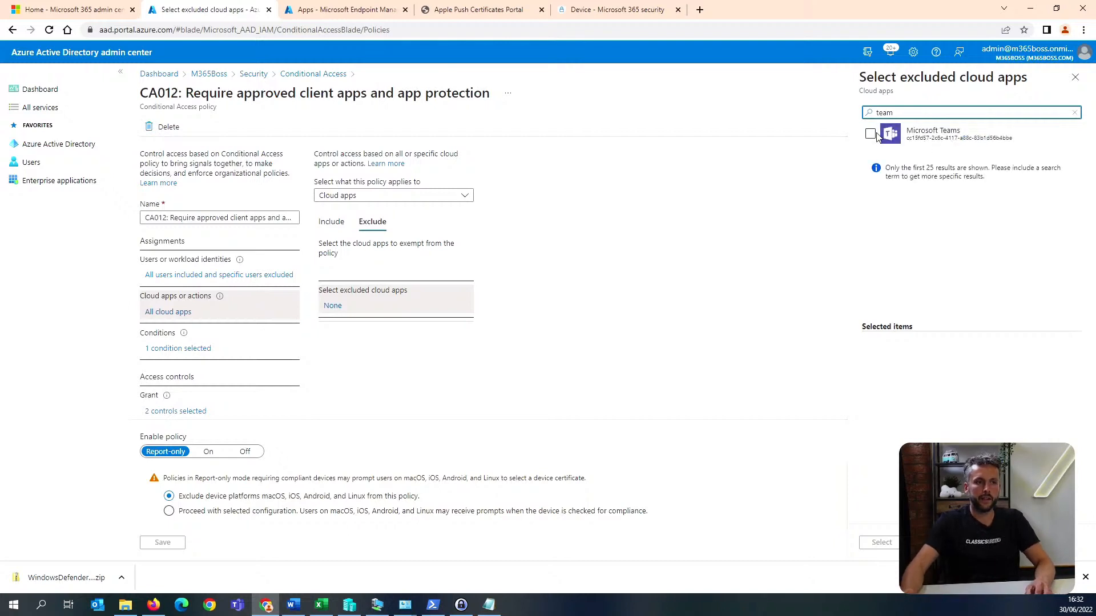
left_click(870, 134)
left_click(881, 542)
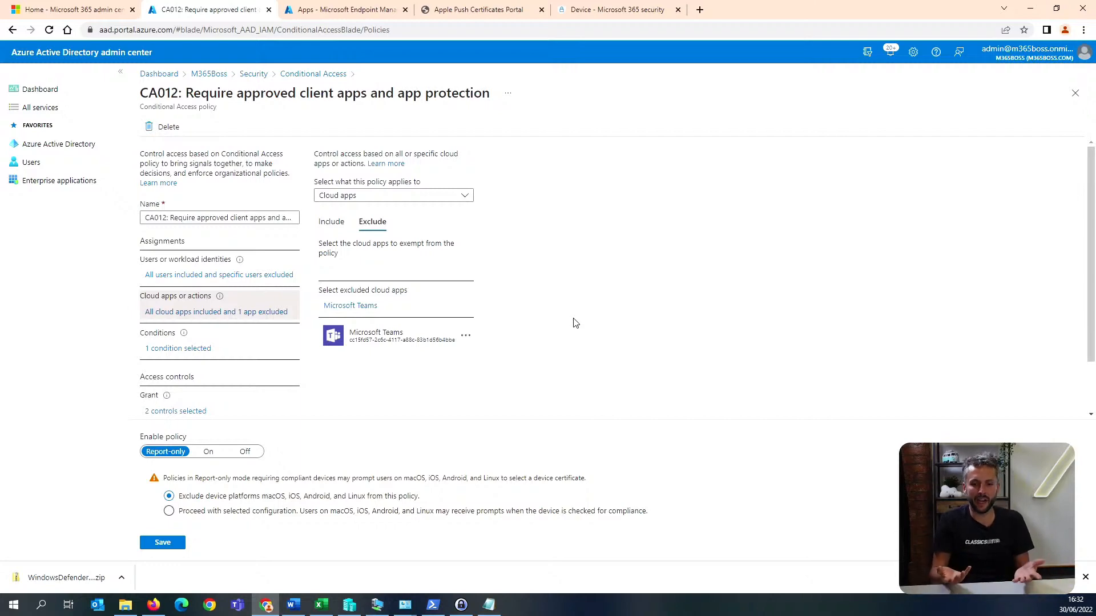
Remove the "Require app protection policy" control from the CA012 policy's grant settings and save the policy.
scroll(541, 313, "down", 2)
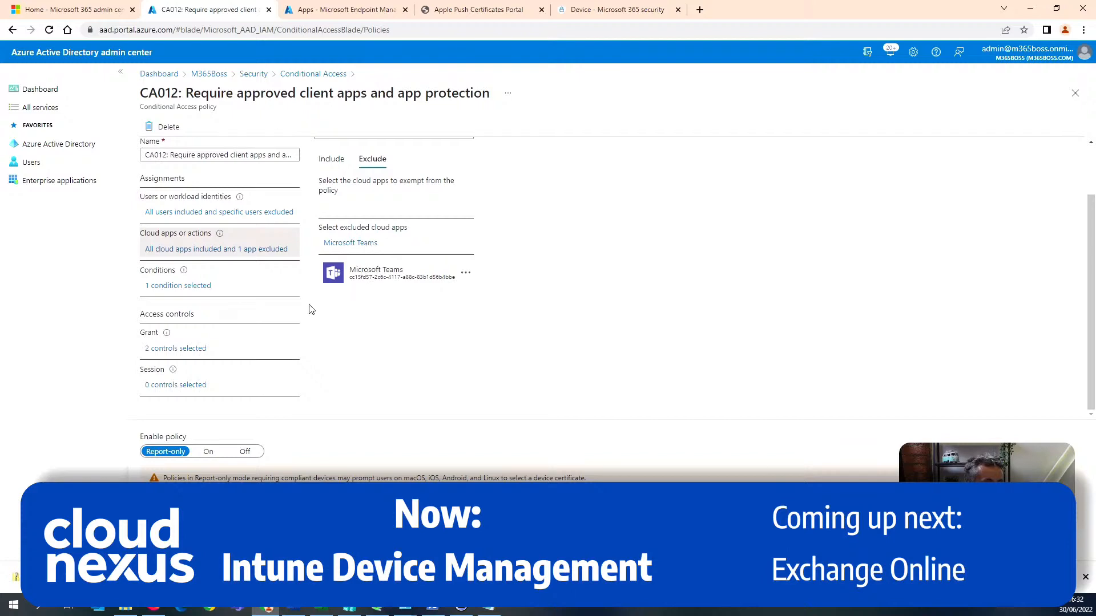
left_click(191, 349)
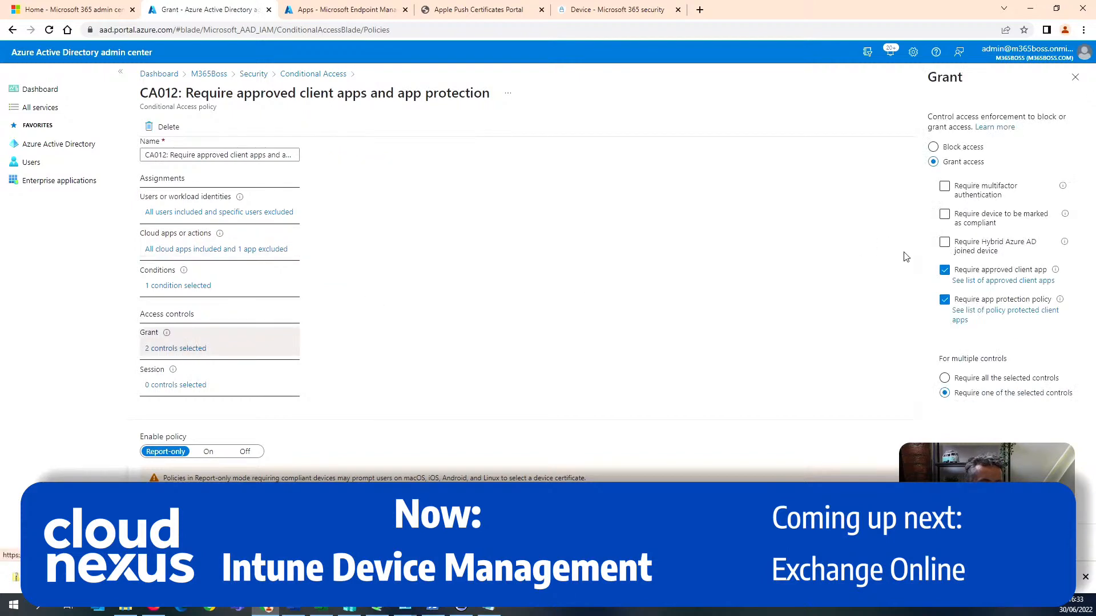
left_click(945, 300)
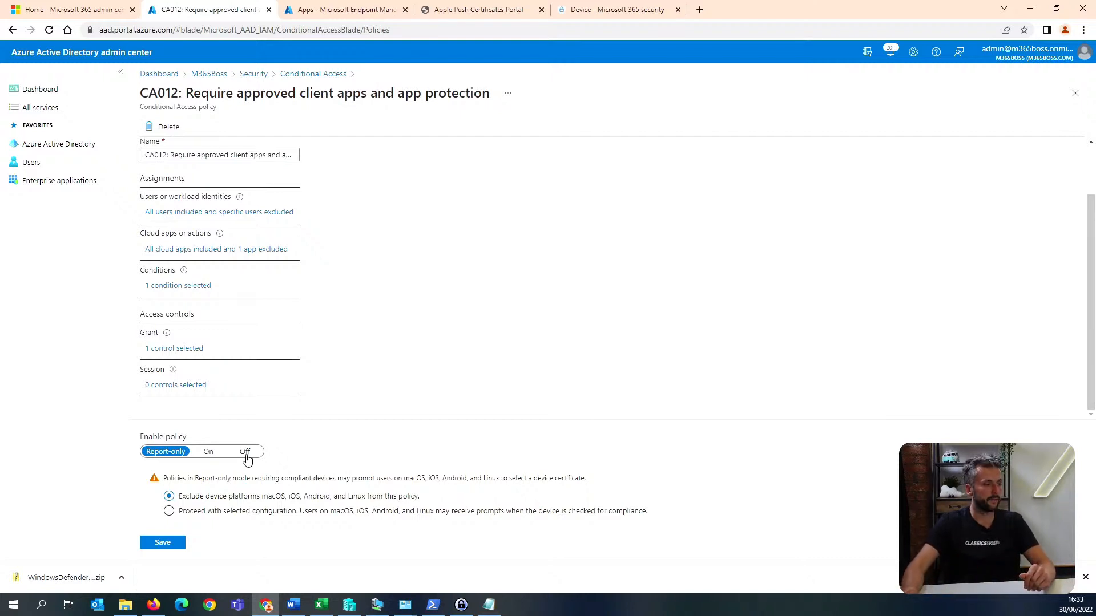
left_click(163, 543)
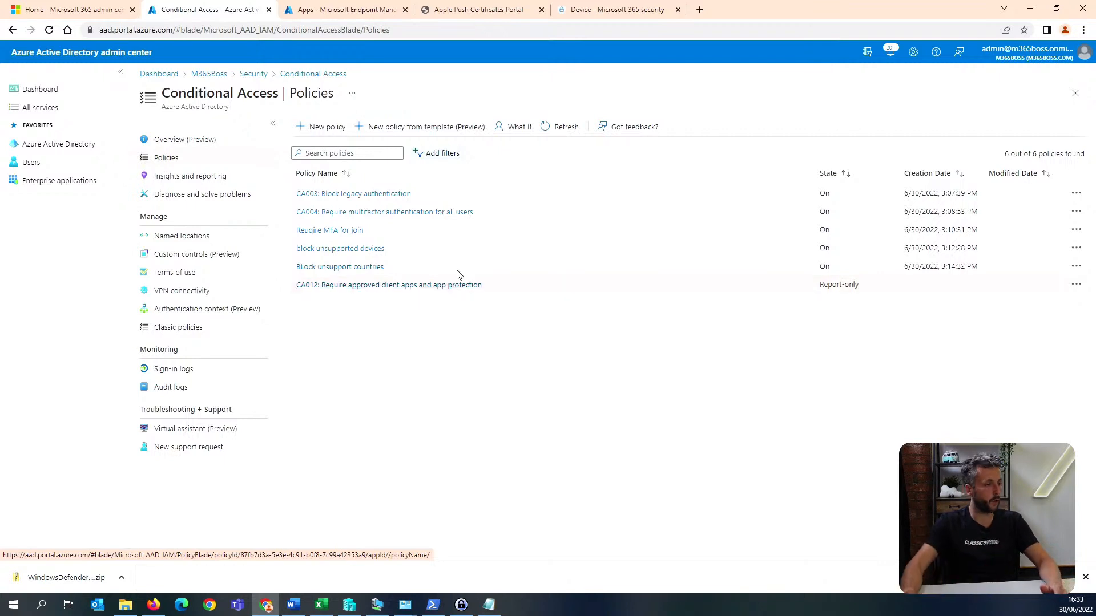
Create a report-only policy from the Devices template "Require compliant or hybrid Azure AD joined device or multifactor authentication for all users".
left_click(410, 129)
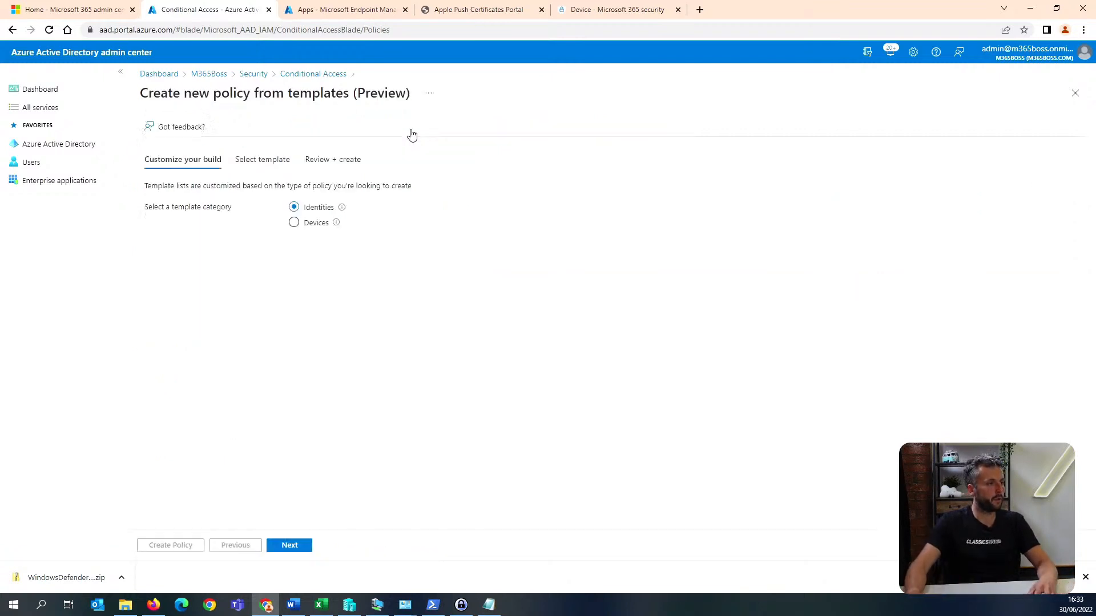
left_click(317, 225)
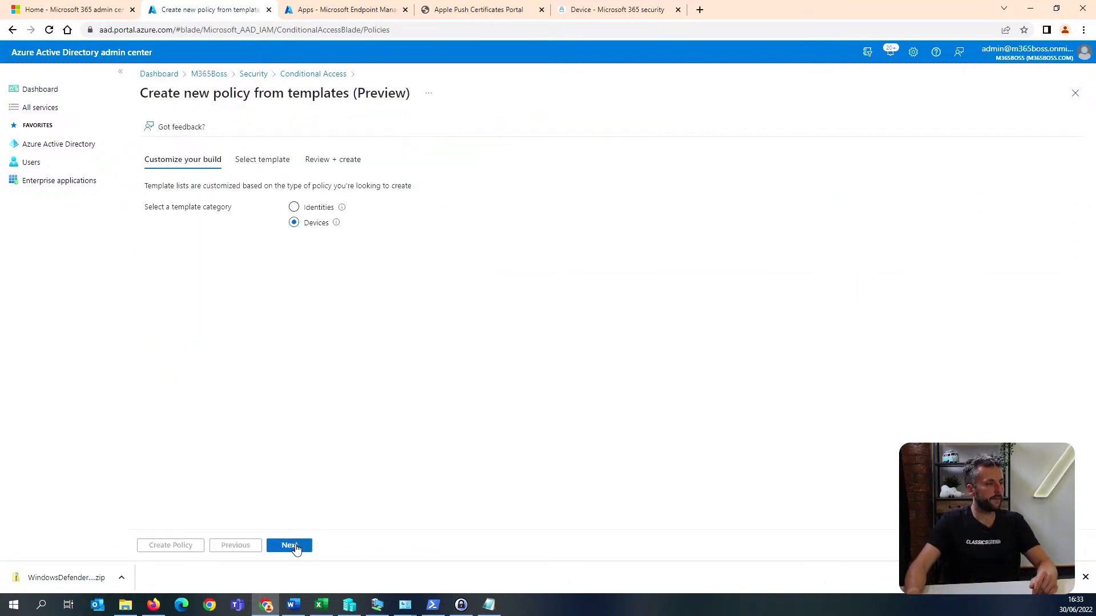
left_click(291, 546)
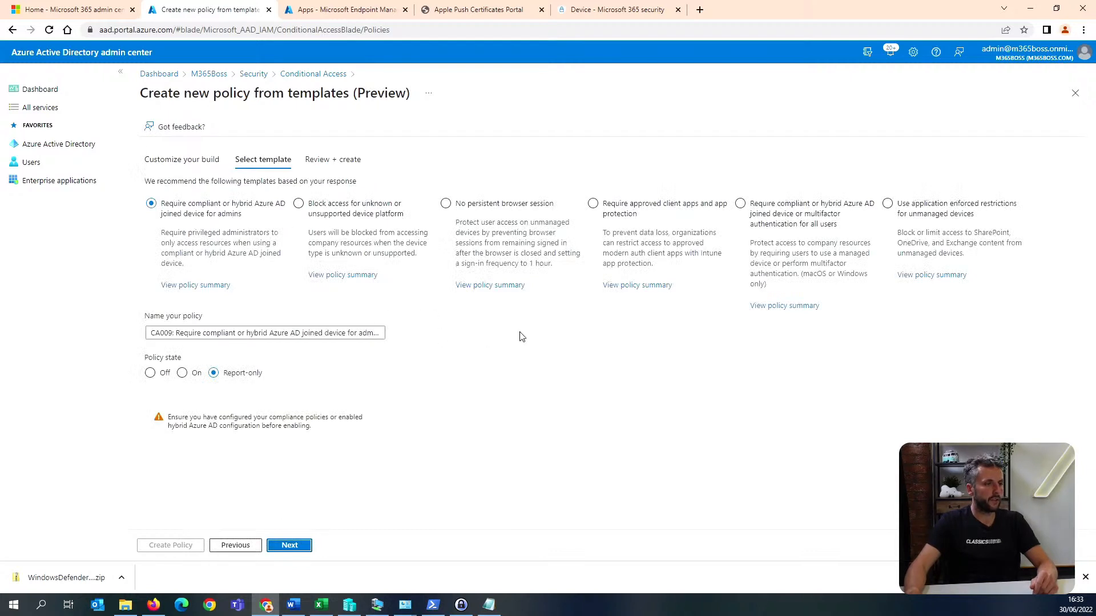
left_click(818, 222)
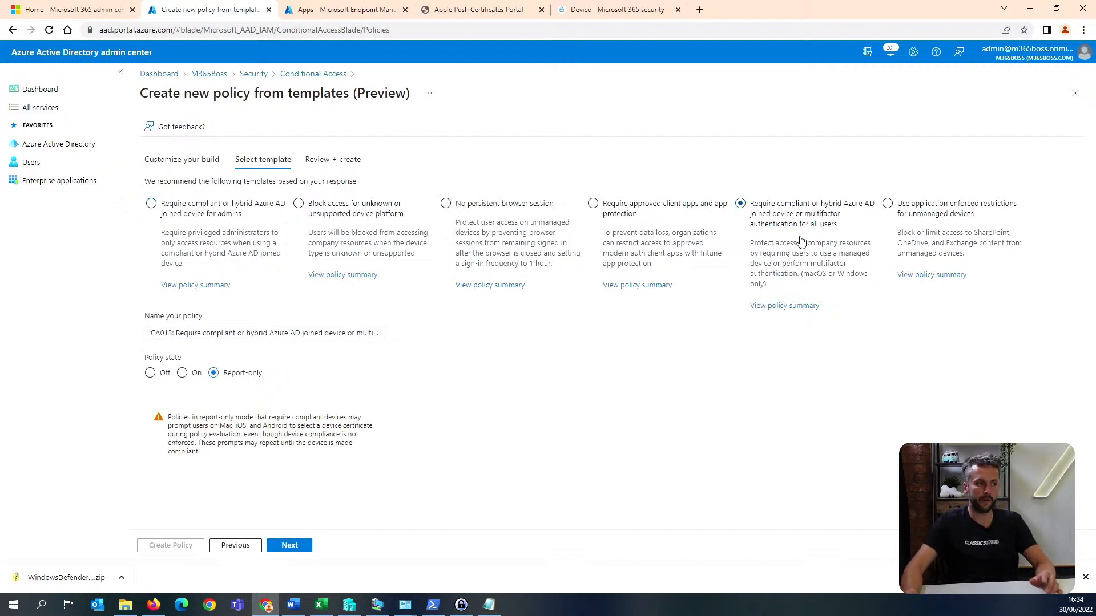
left_click(289, 546)
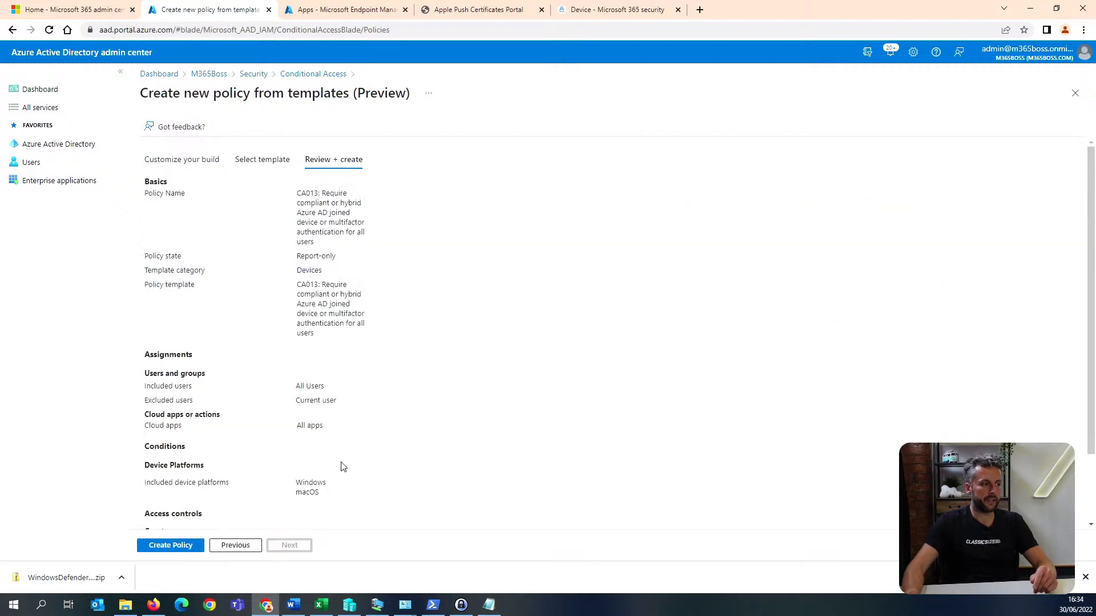
scroll(333, 416, "down", 2)
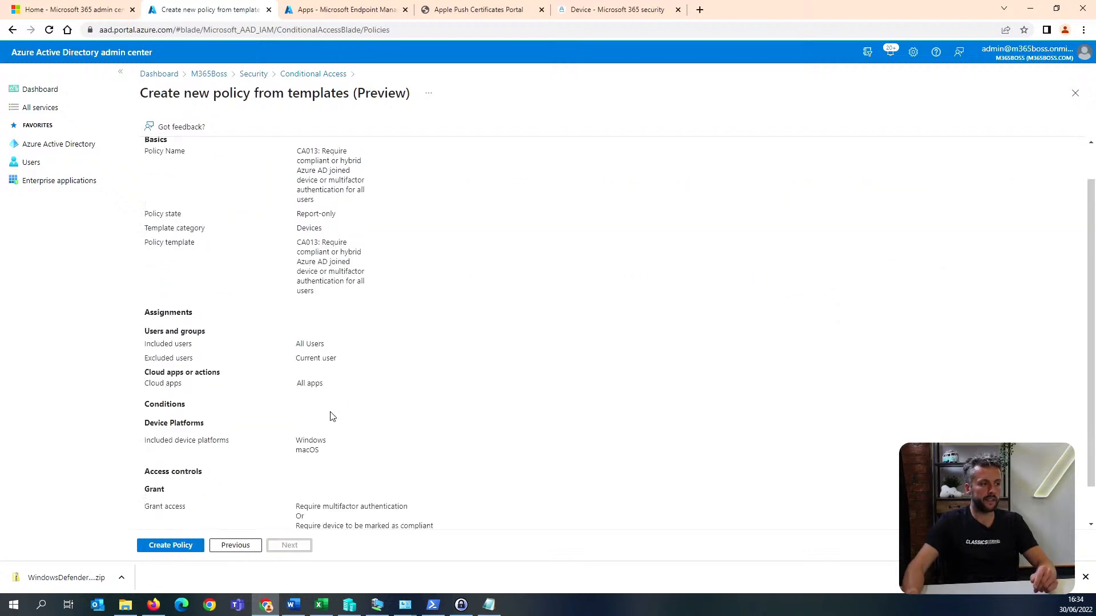
left_click_drag(328, 414, 295, 399)
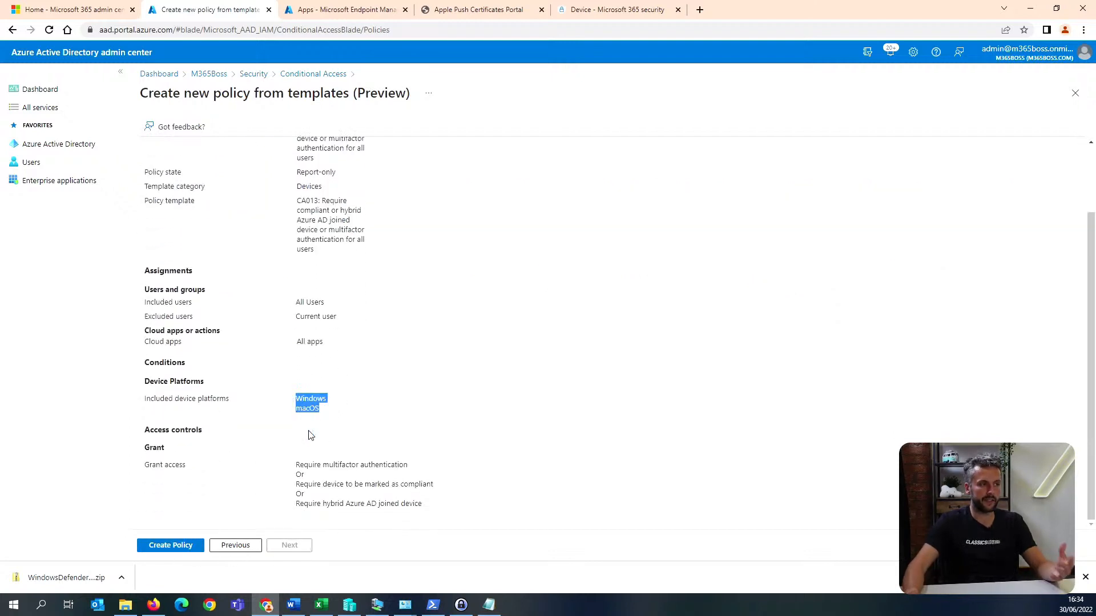
left_click(171, 546)
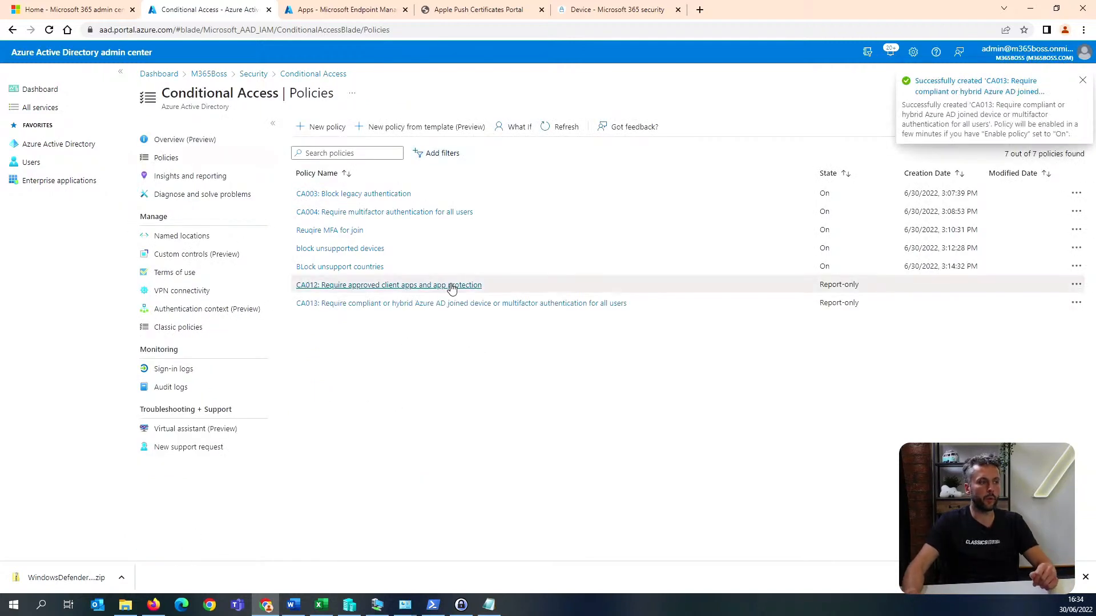
Open the CA013 policy and check the device platforms included in its conditions.
left_click(478, 304)
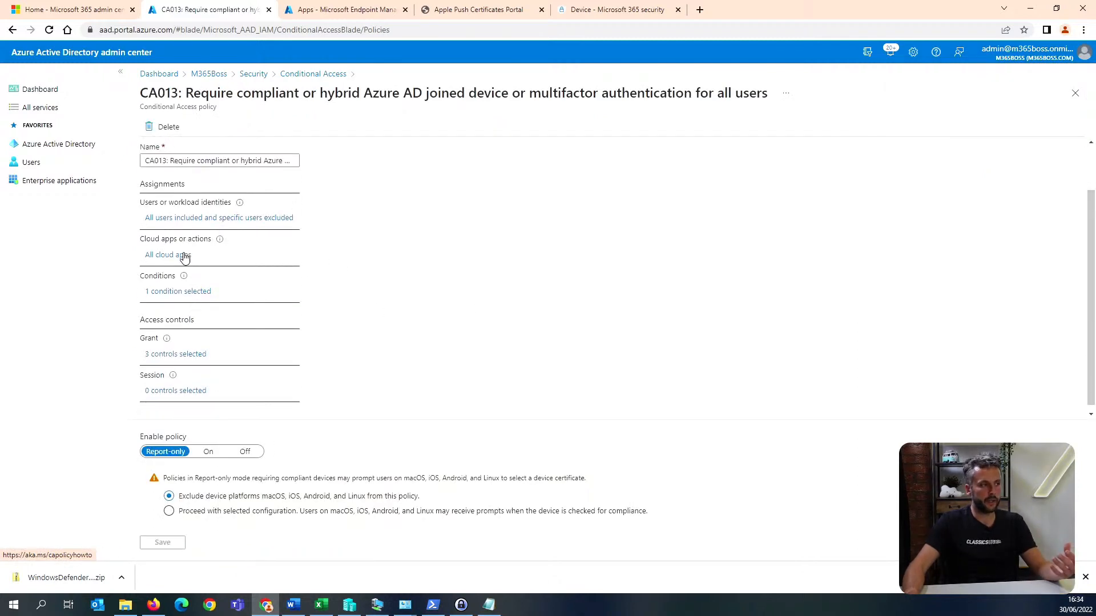
left_click(181, 291)
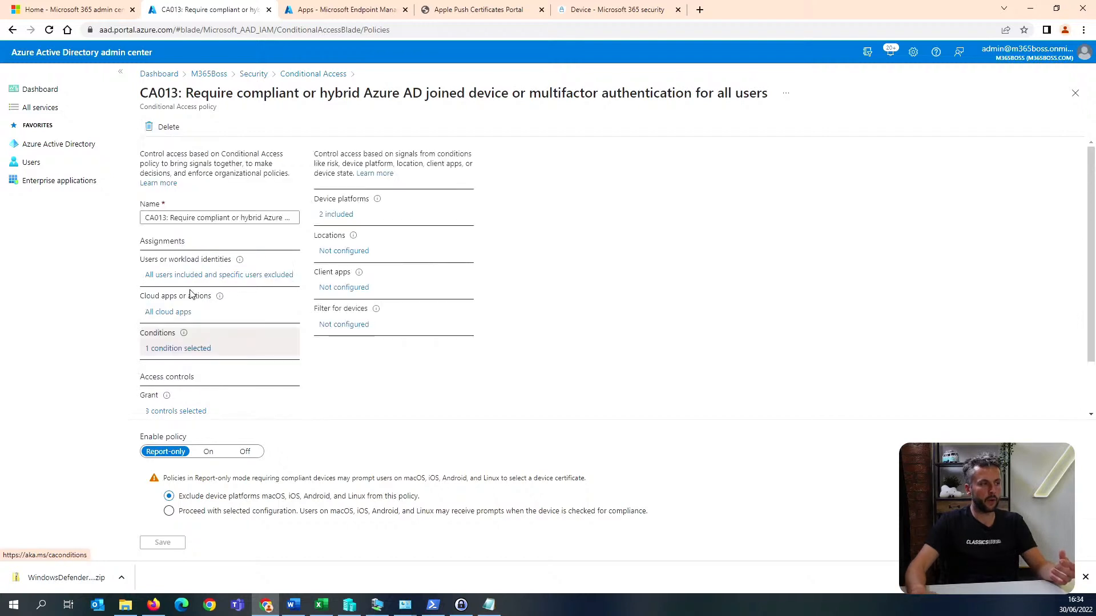
left_click(345, 217)
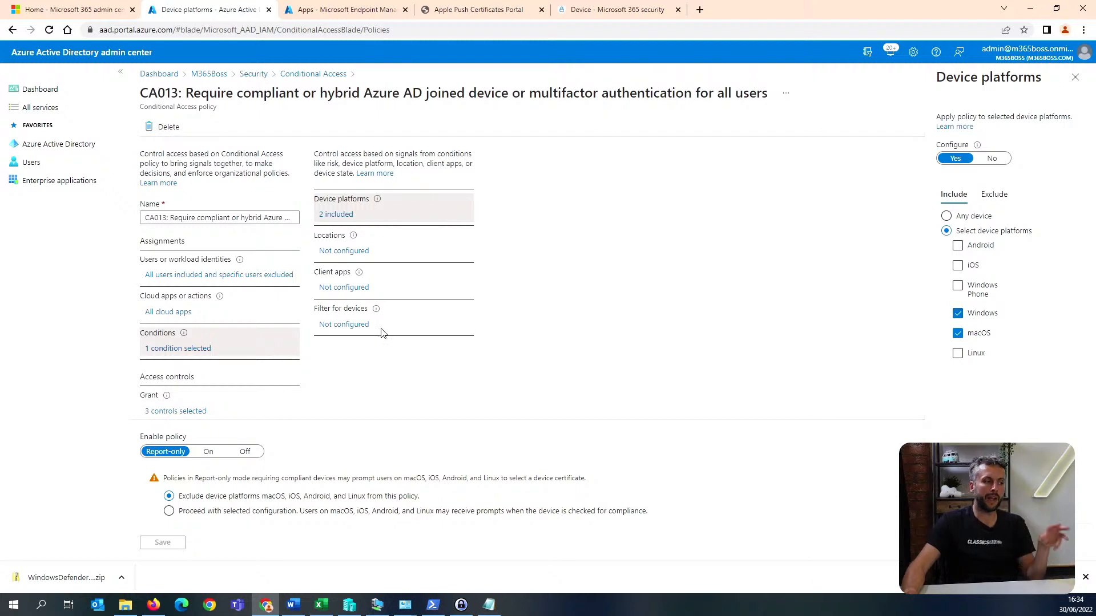
scroll(415, 327, "down", 1)
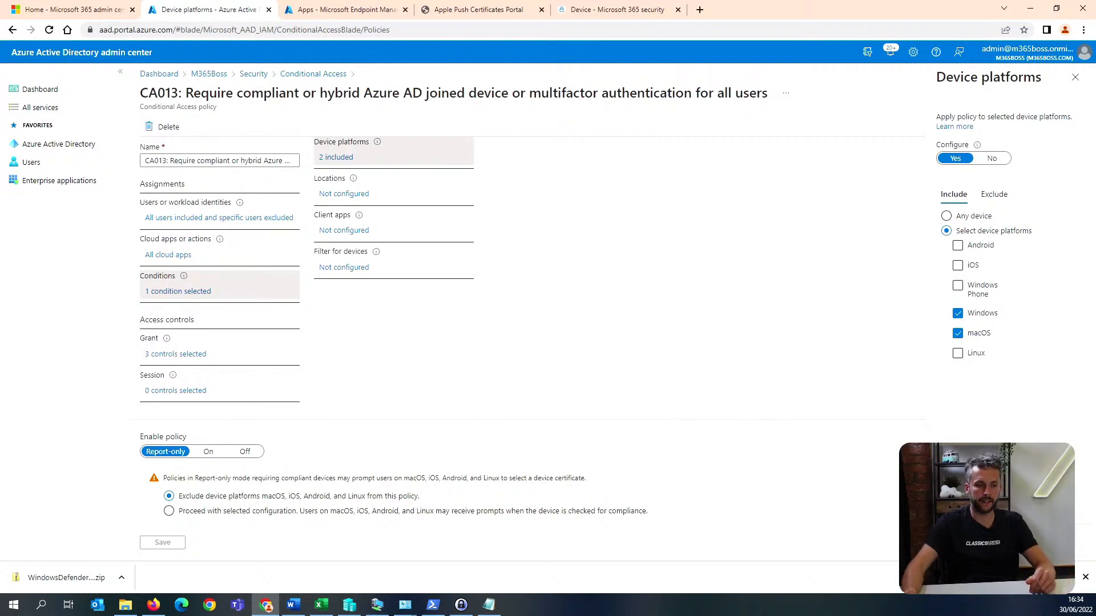
left_click(958, 542)
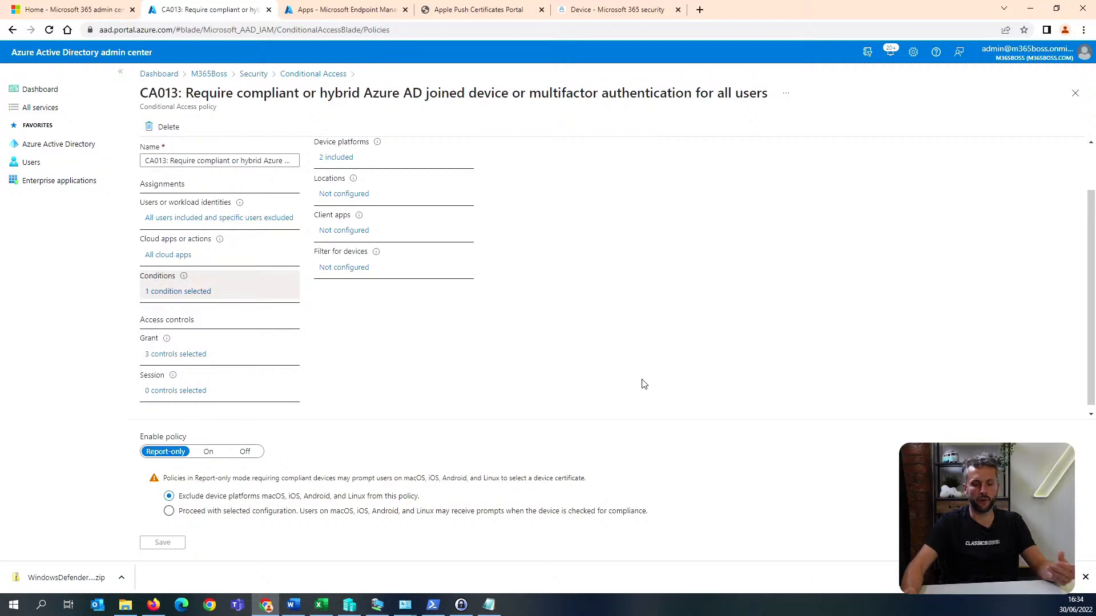
Remove the multifactor authentication and Hybrid Azure AD joined device requirements from CA013's grant controls, keeping only the compliant device requirement, and save.
left_click(196, 355)
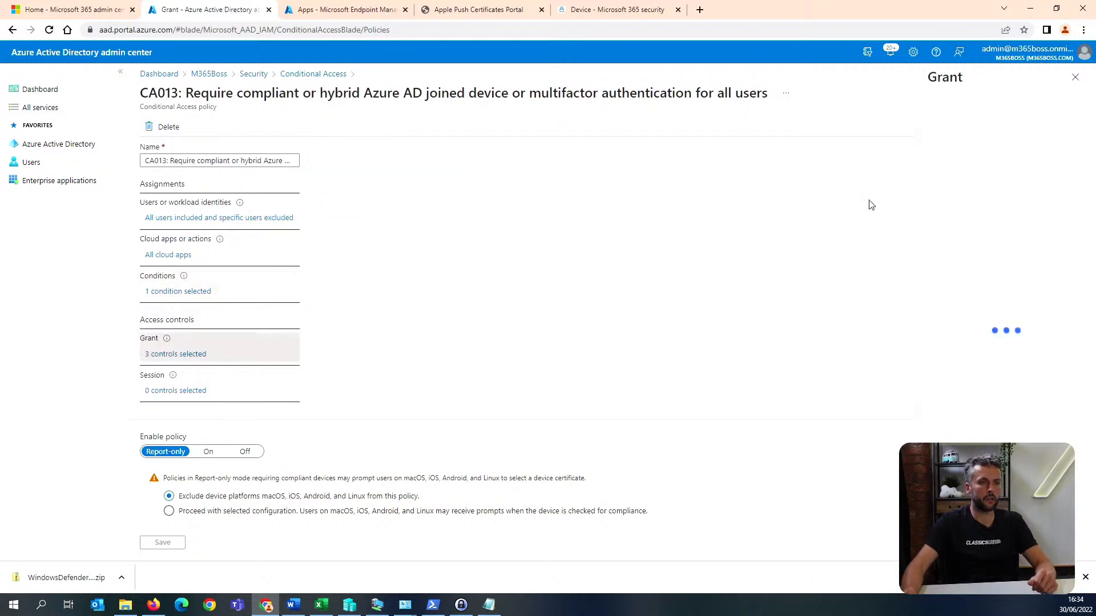
left_click(945, 187)
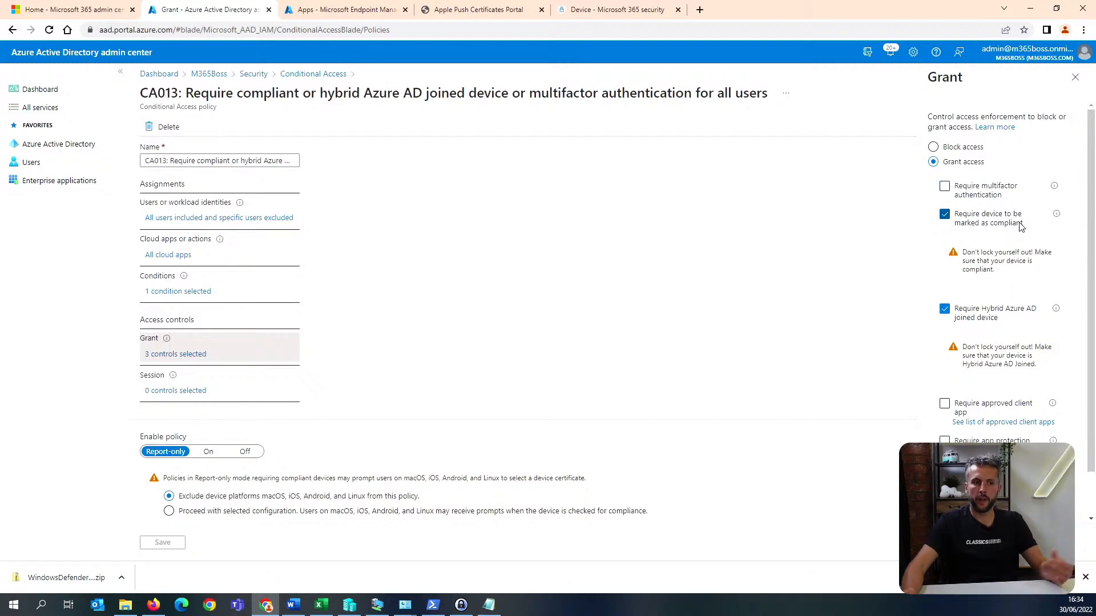
left_click(985, 317)
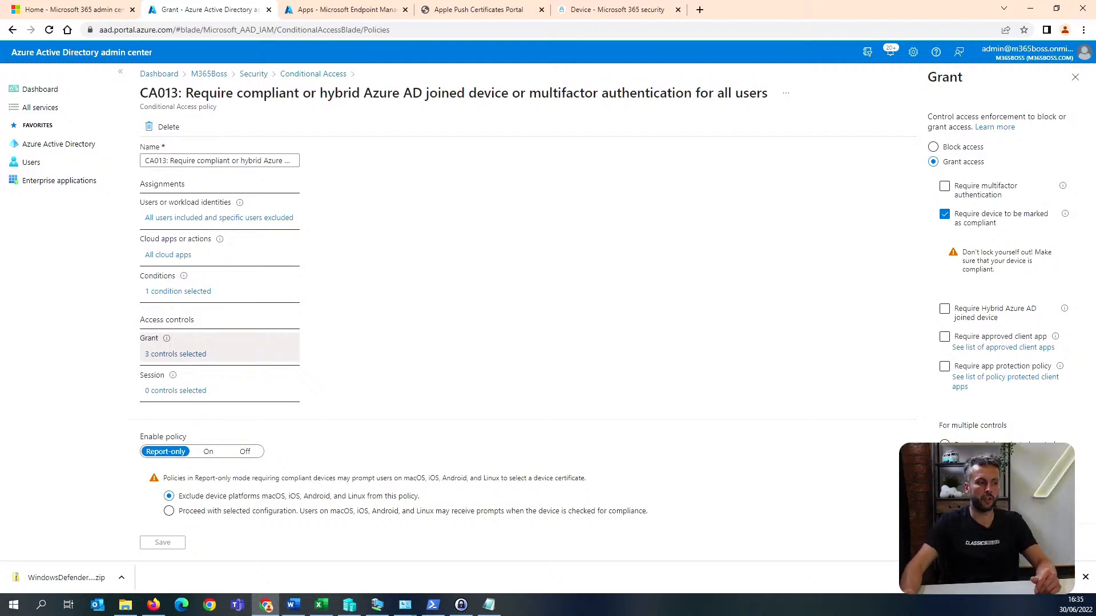
left_click(168, 543)
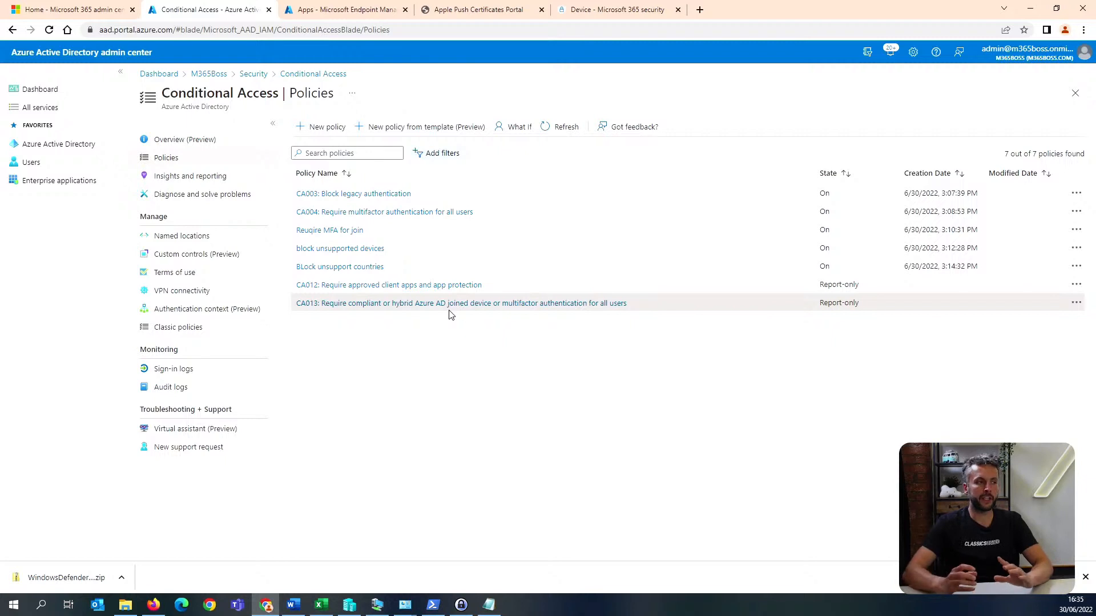
Create a report-only policy from the Devices template "Use application enforced restrictions for unmanaged devices", keeping the name CA014.
left_click(425, 130)
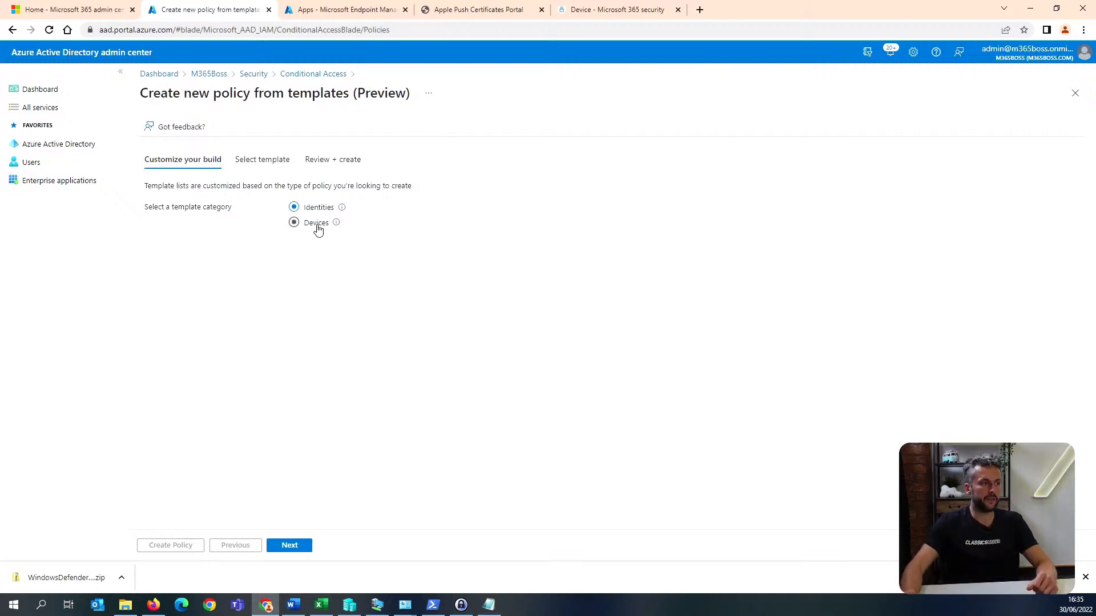
left_click(298, 546)
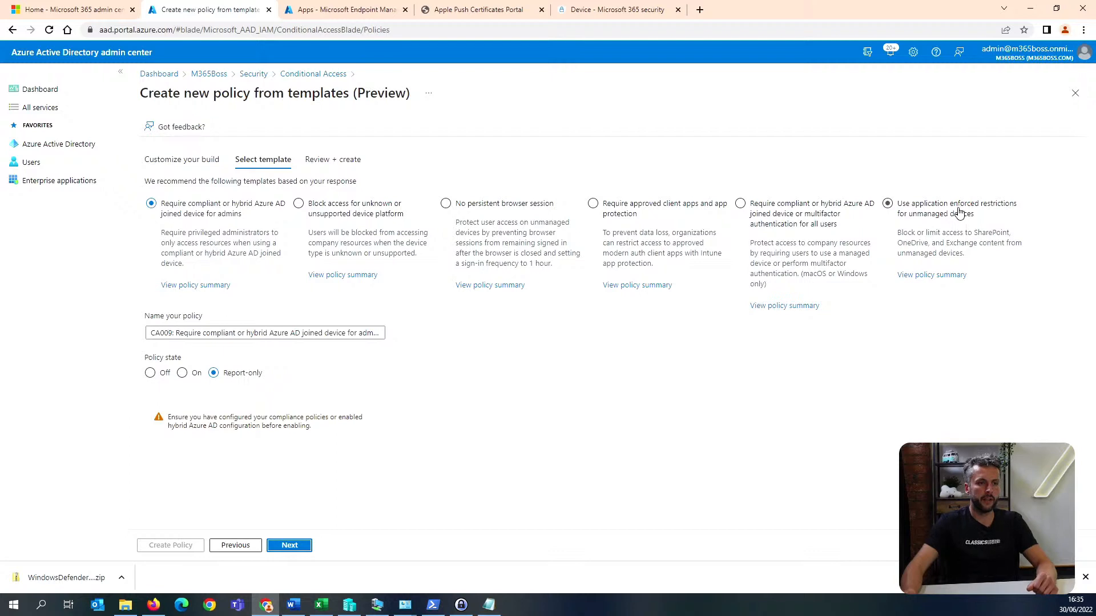
left_click(294, 546)
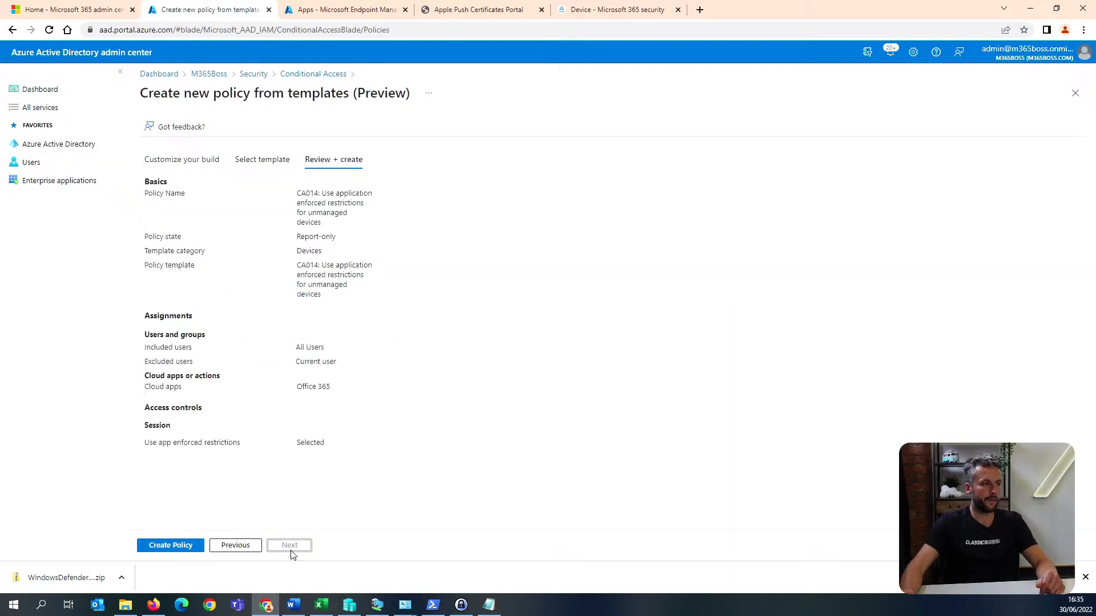
left_click(170, 546)
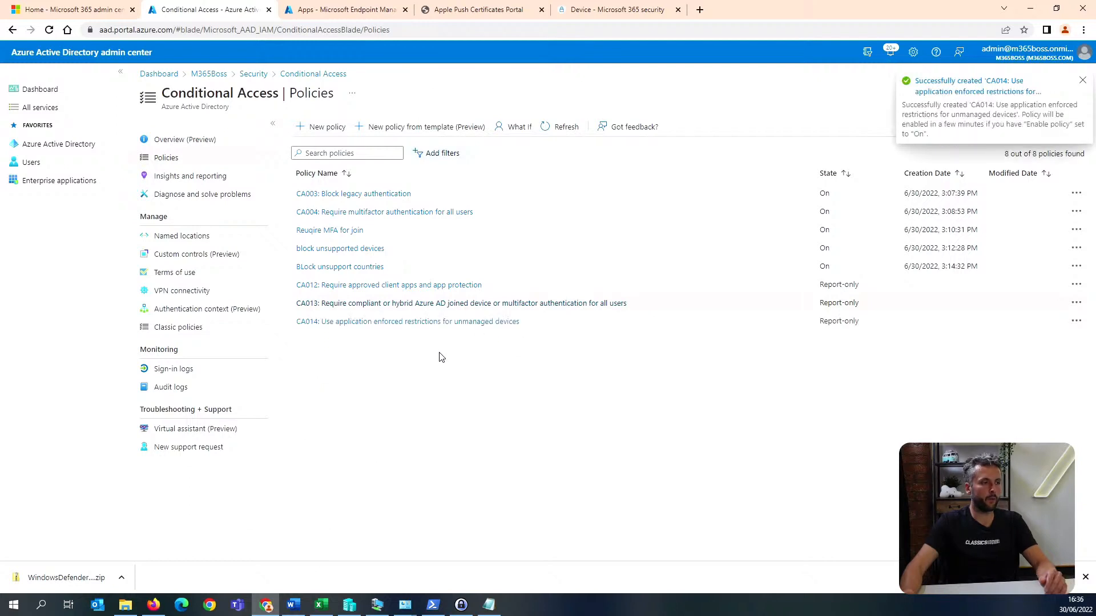
Open the CA014 policy, check its session controls, and return to the Conditional Access policies without changing anything.
left_click(445, 323)
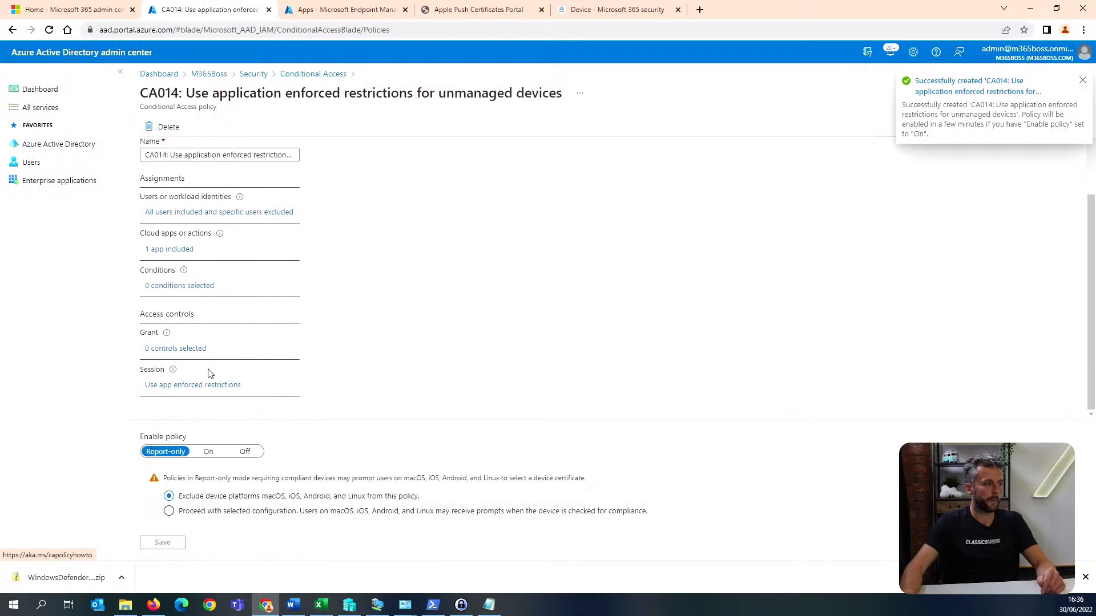
left_click(204, 388)
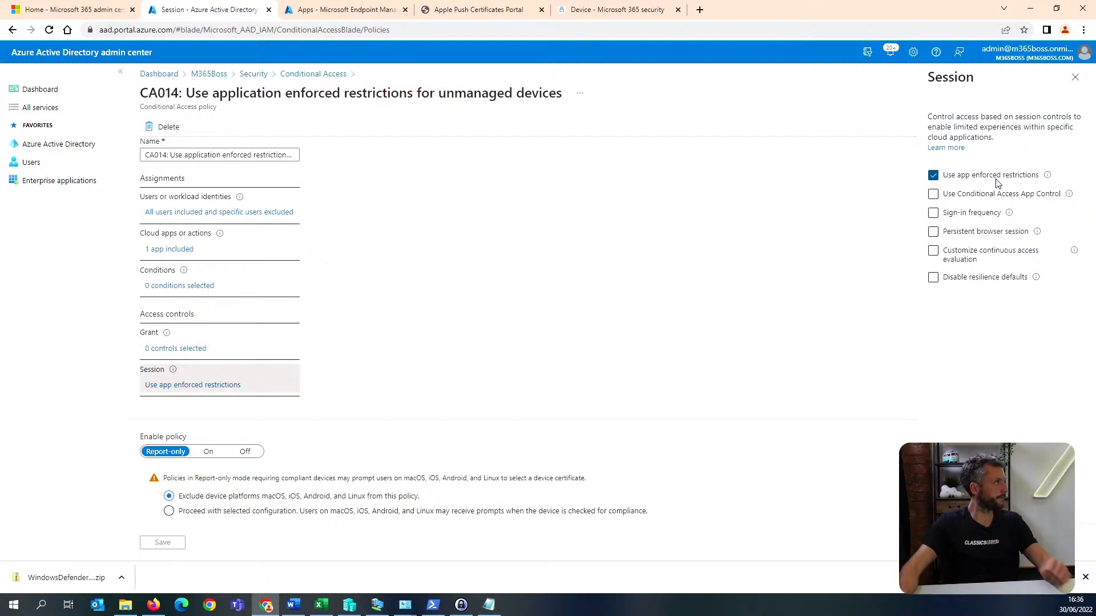
left_click(1076, 80)
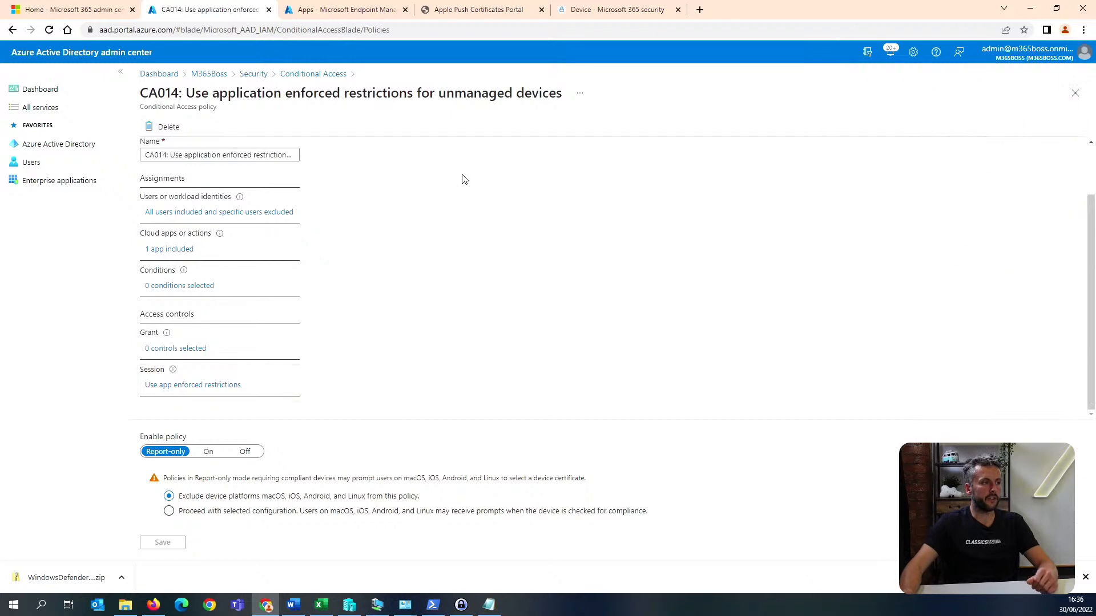
left_click(263, 77)
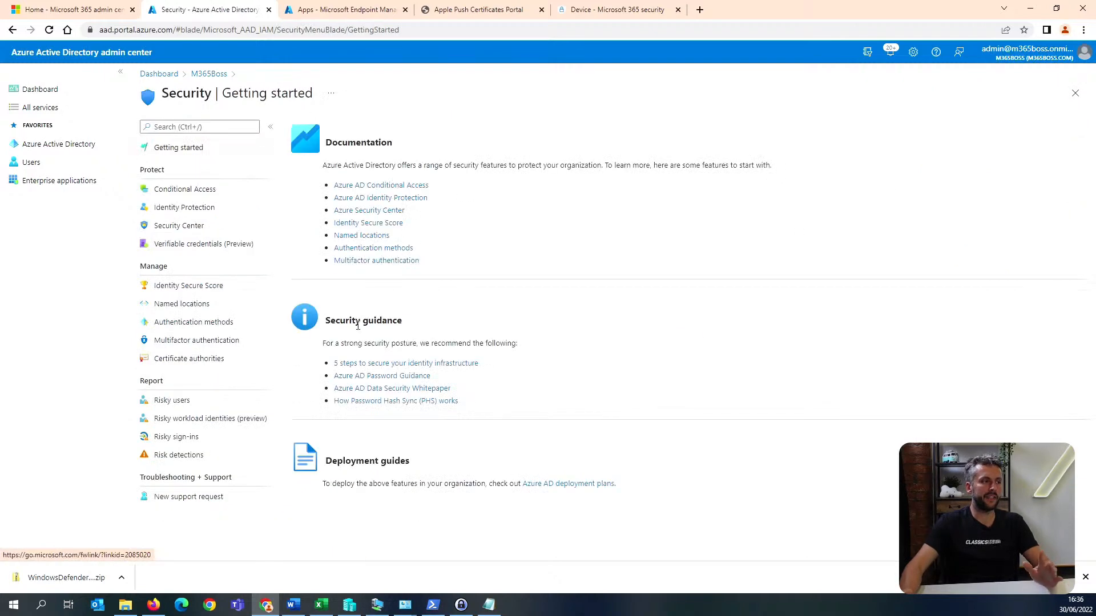
left_click(227, 188)
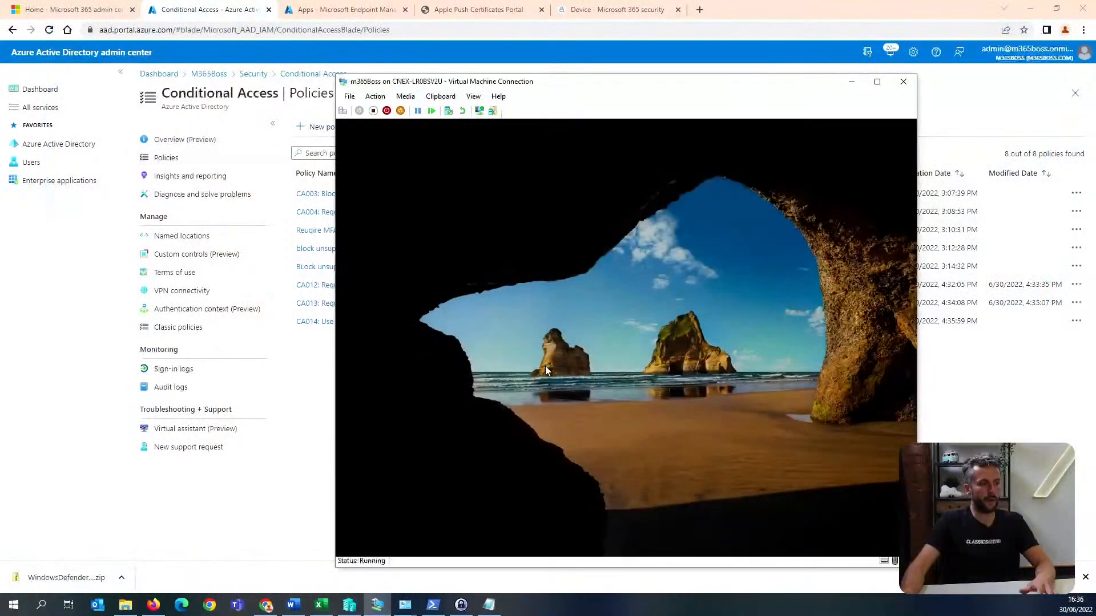
Switch to the m365Boss virtual machine and sign in as another user with the administrator's email address and account password.
left_click(545, 365)
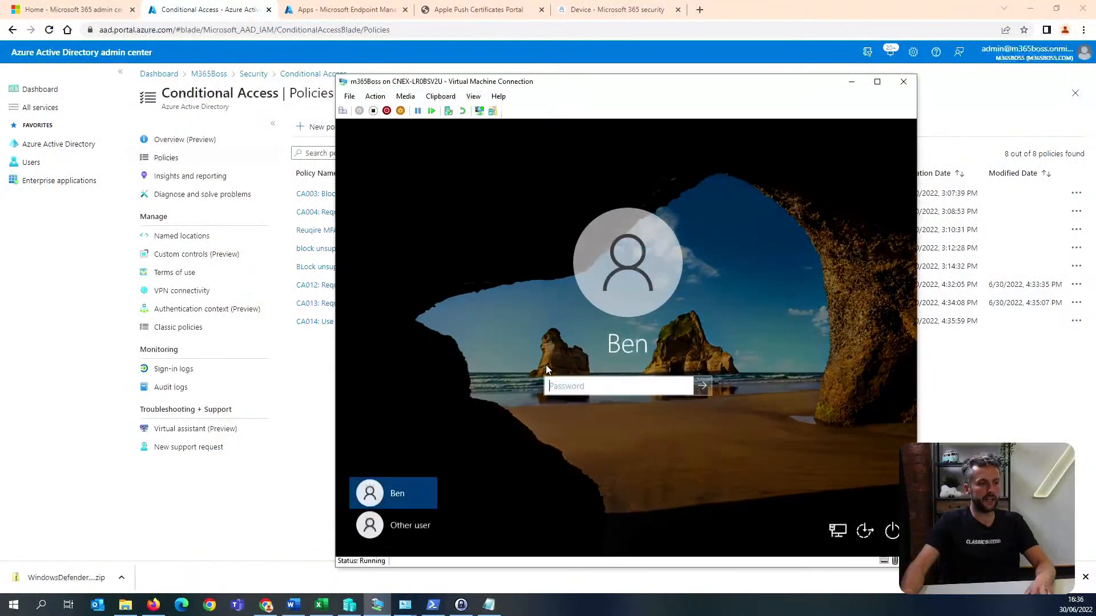
left_click(408, 529)
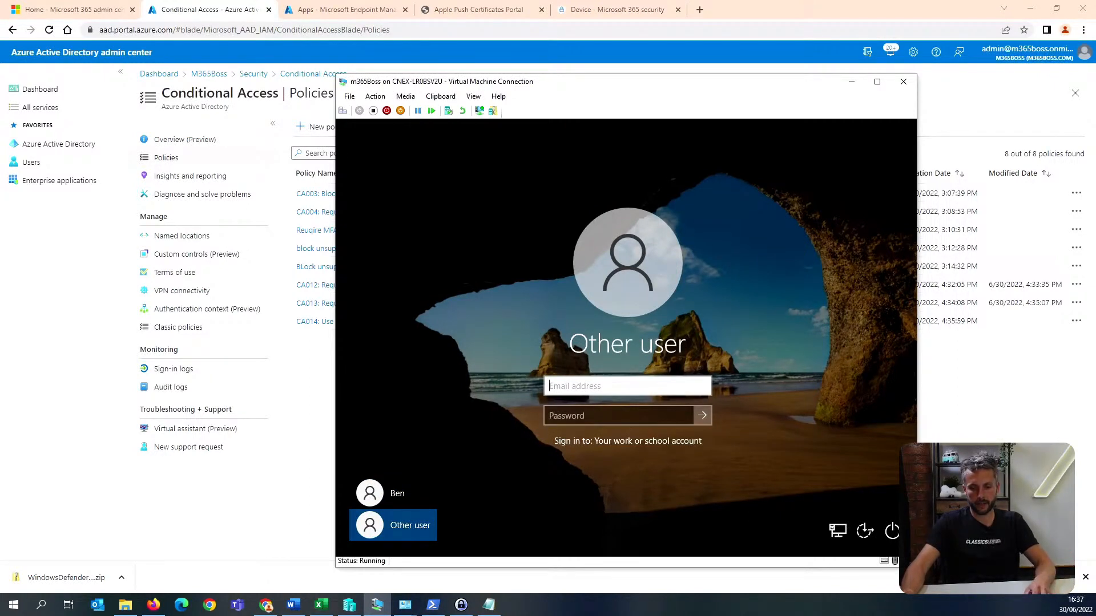
key("alt+Tab")
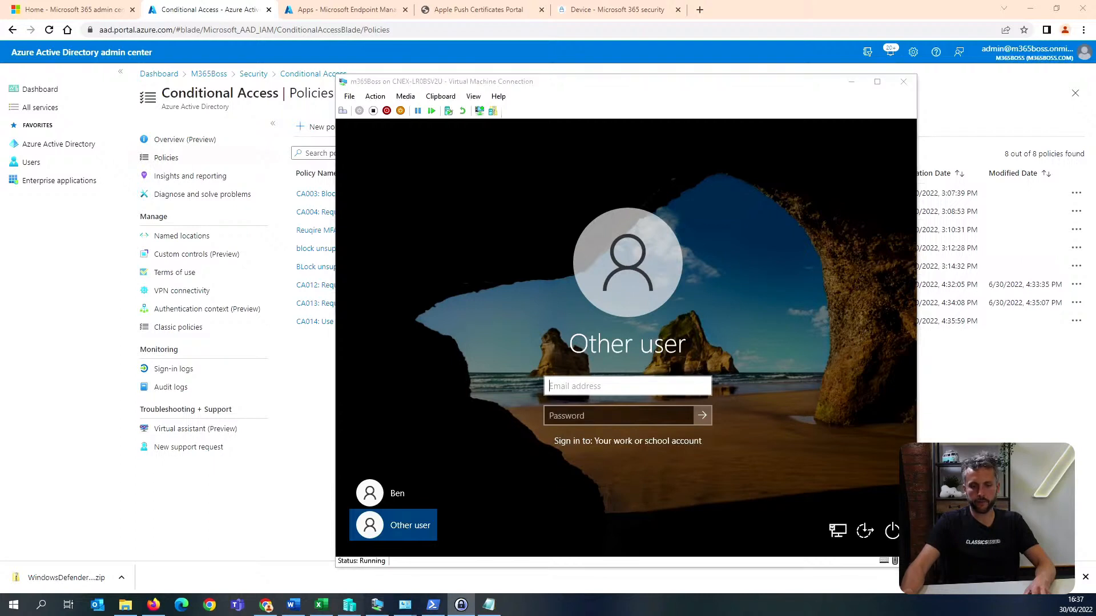
left_click(454, 106)
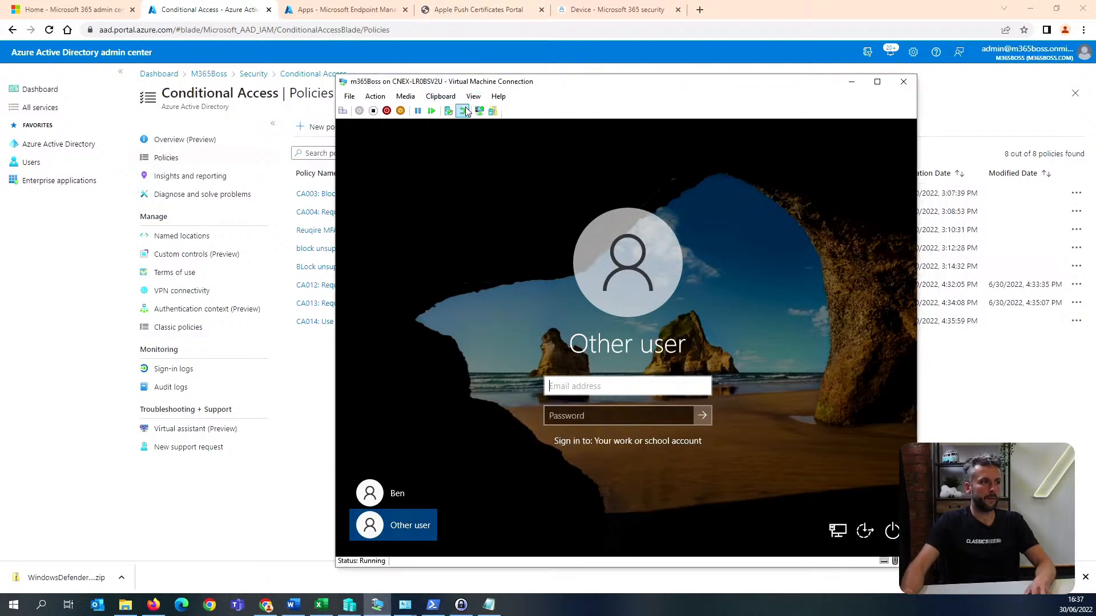
left_click(454, 110)
key("alt+Tab")
left_click(570, 417)
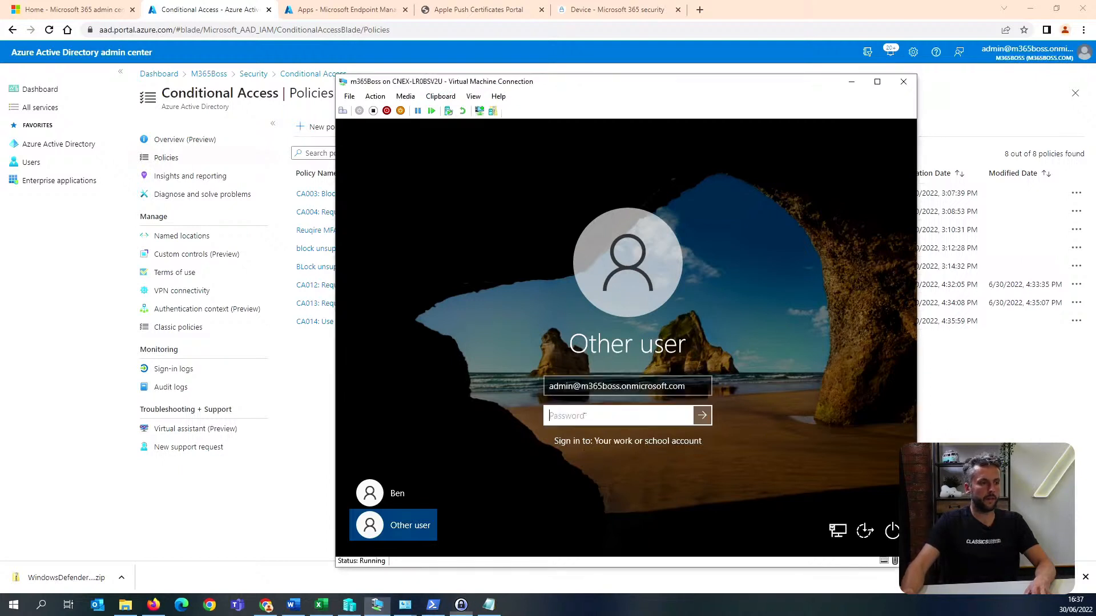
left_click(440, 96)
left_click(462, 114)
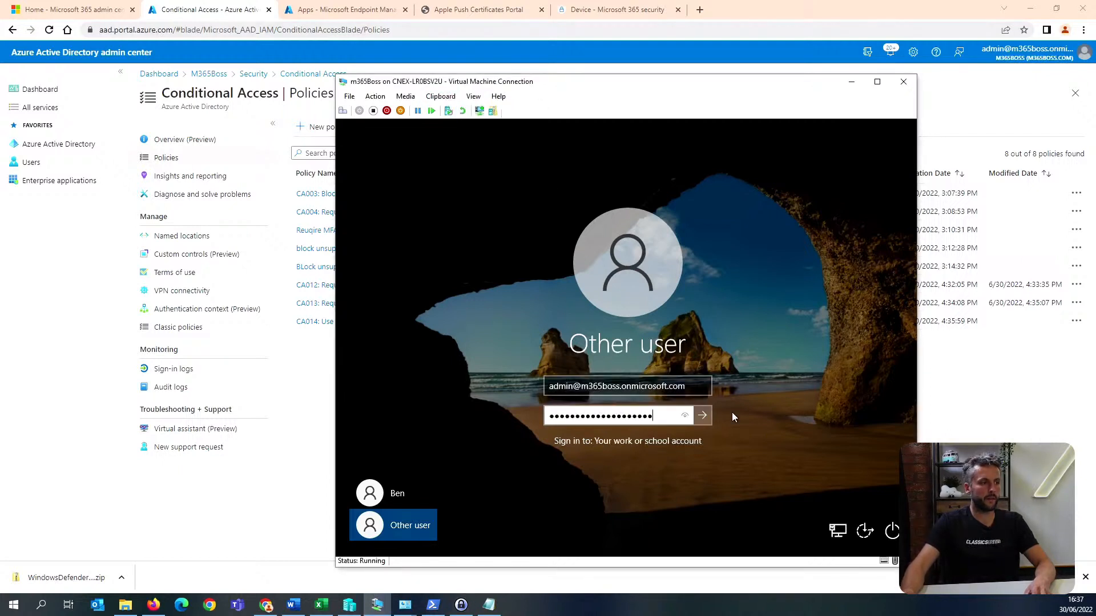
left_click(702, 416)
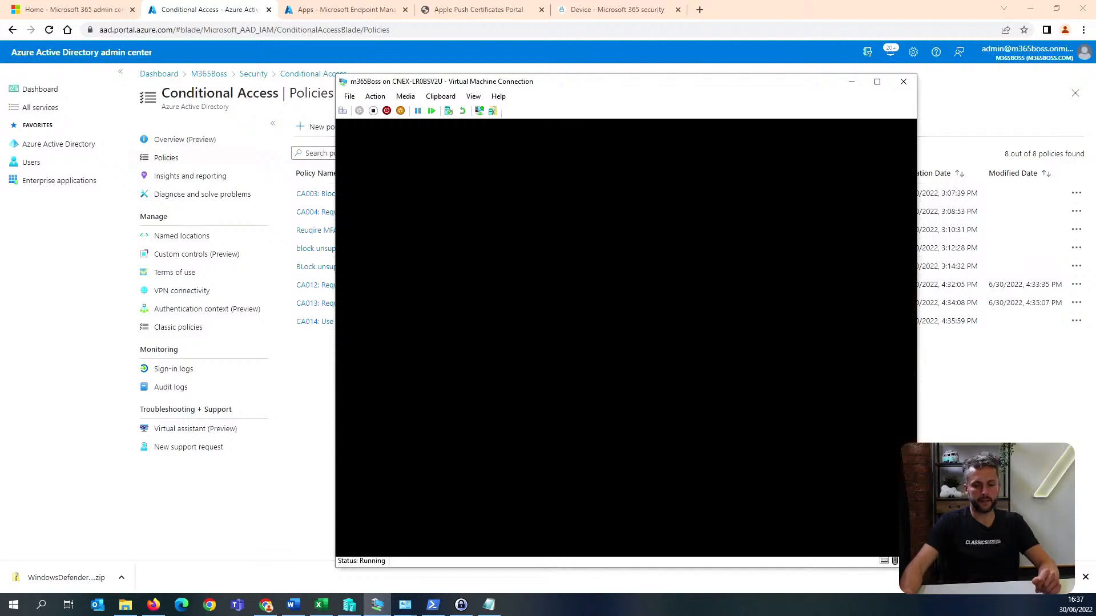
Switch to the Microsoft 365 admin center and view the account details of the non-administrator user among the active users.
key("alt+Tab")
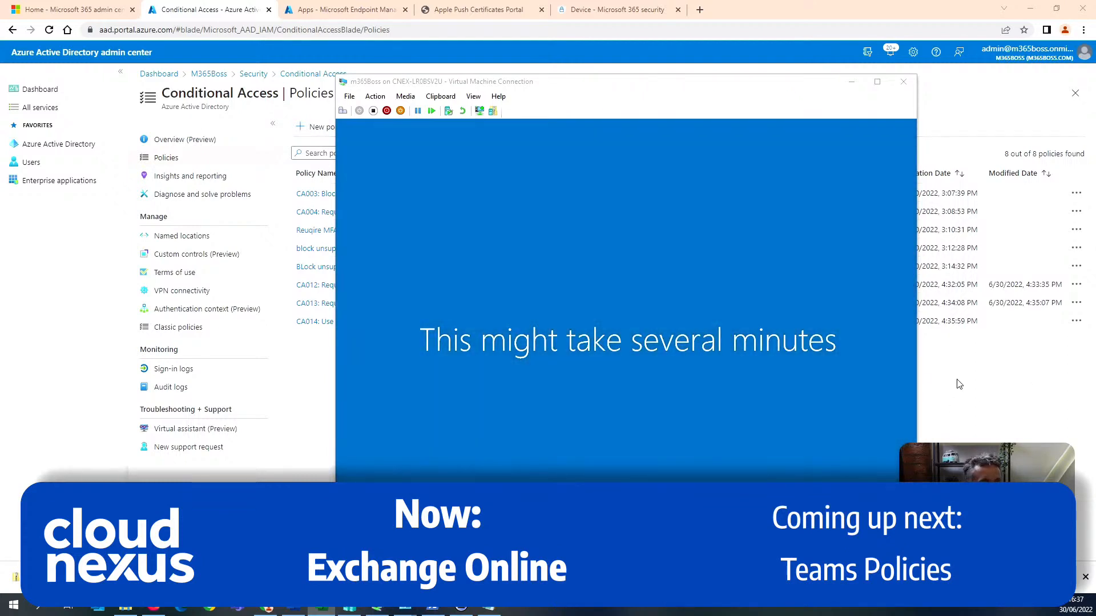
left_click(92, 10)
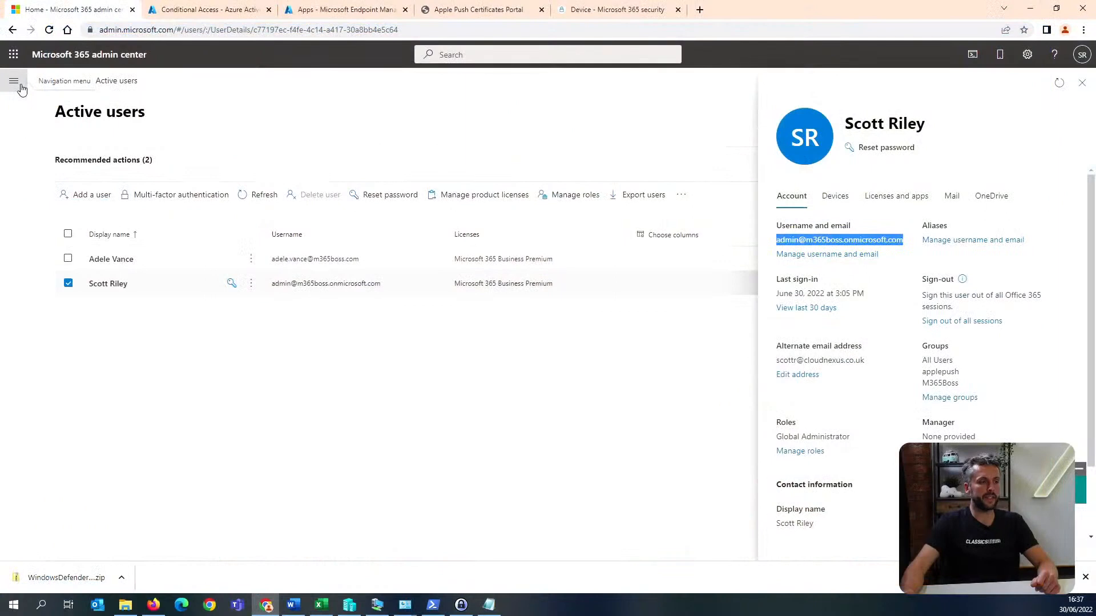
left_click(20, 84)
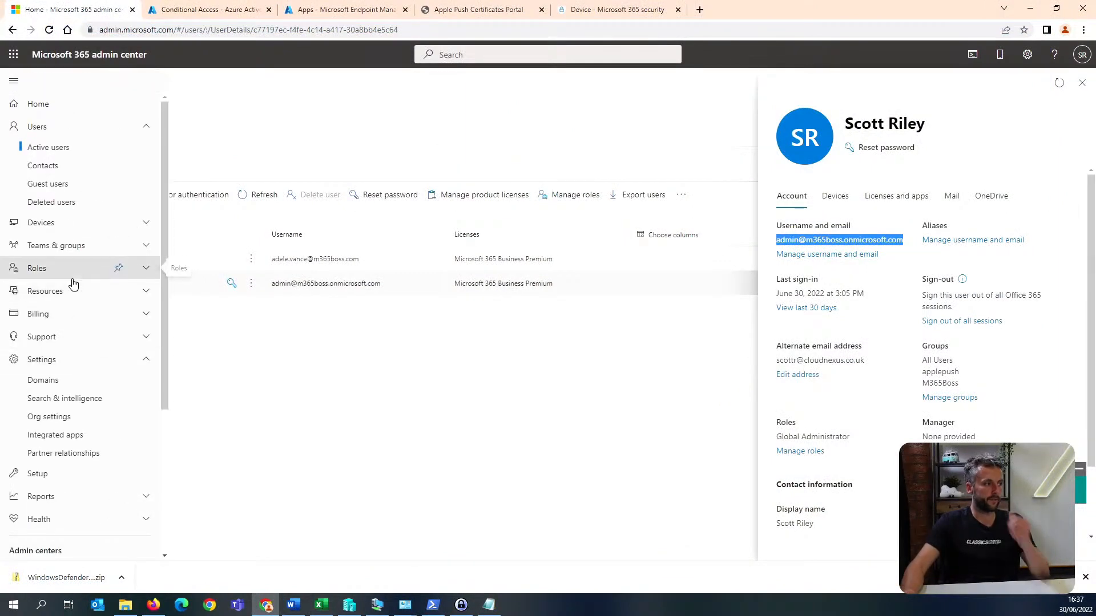
left_click(1082, 83)
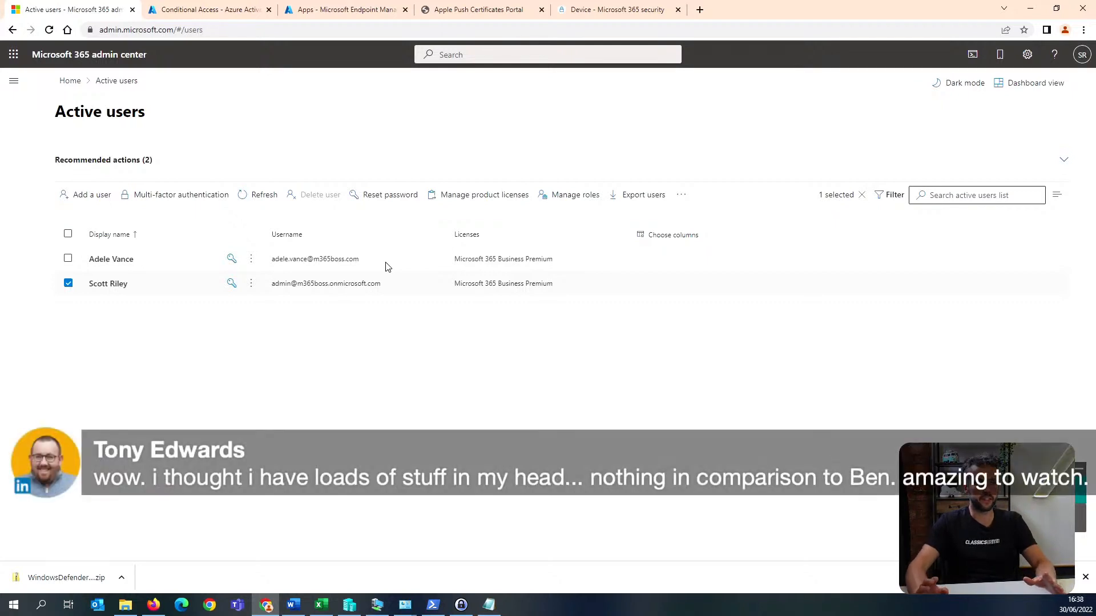
left_click(14, 80)
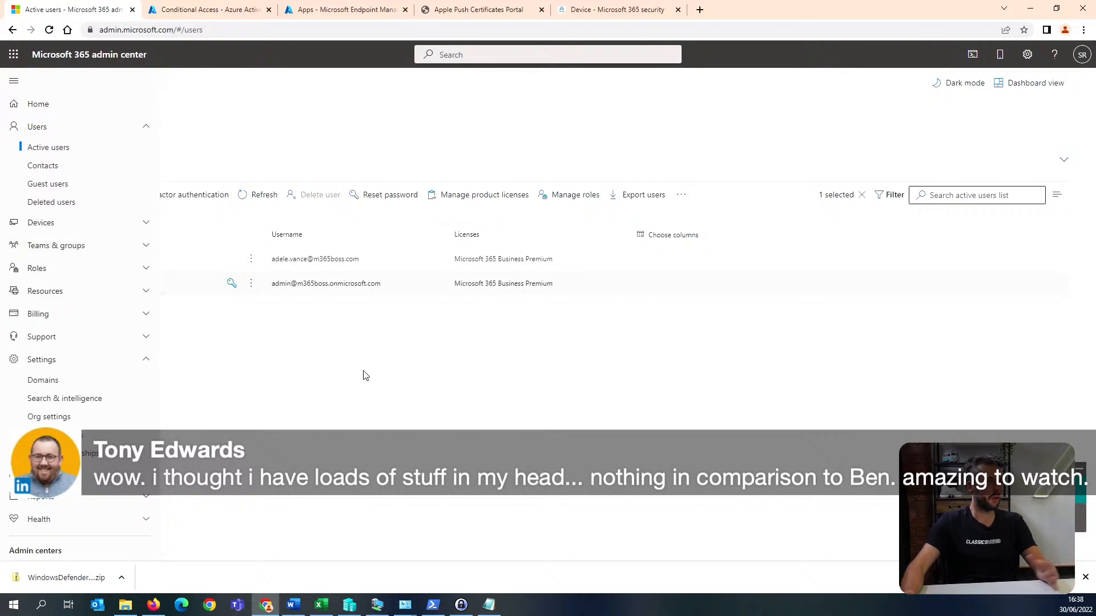
left_click(409, 359)
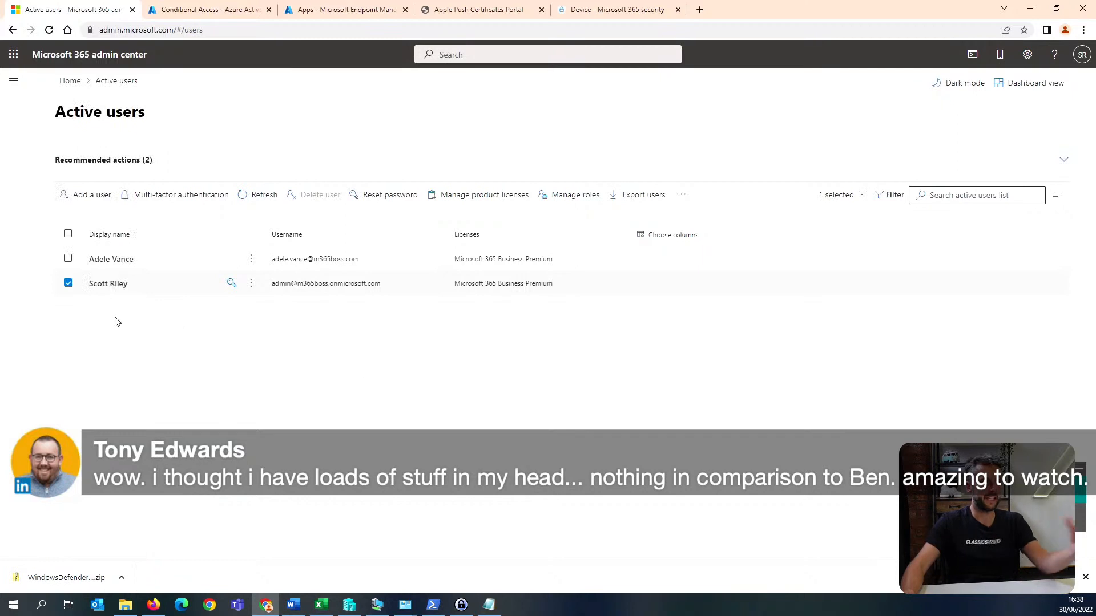
left_click(337, 258)
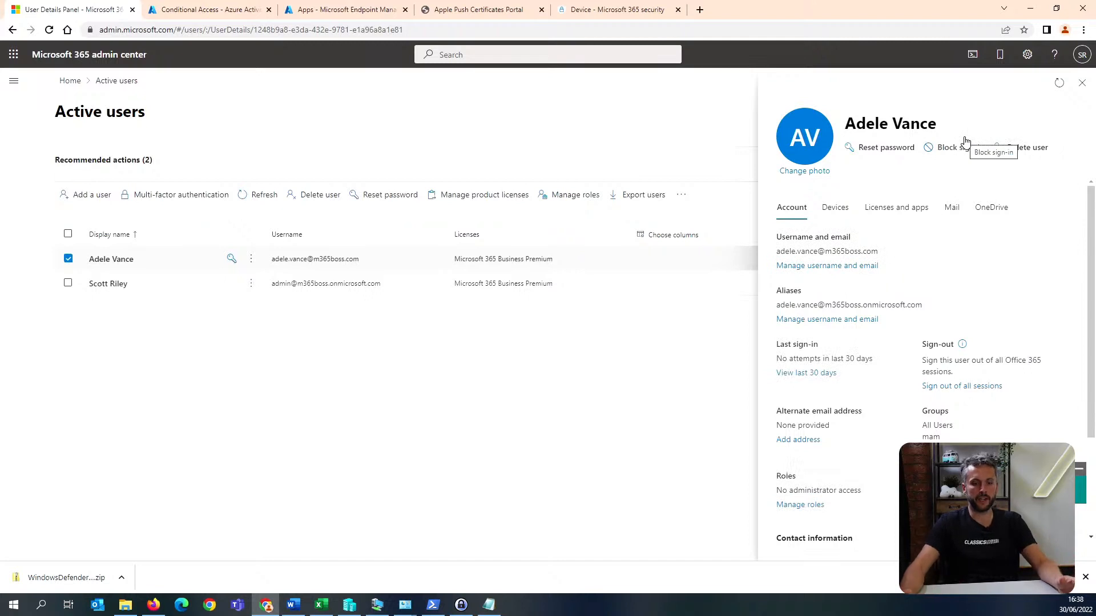
left_click(1082, 87)
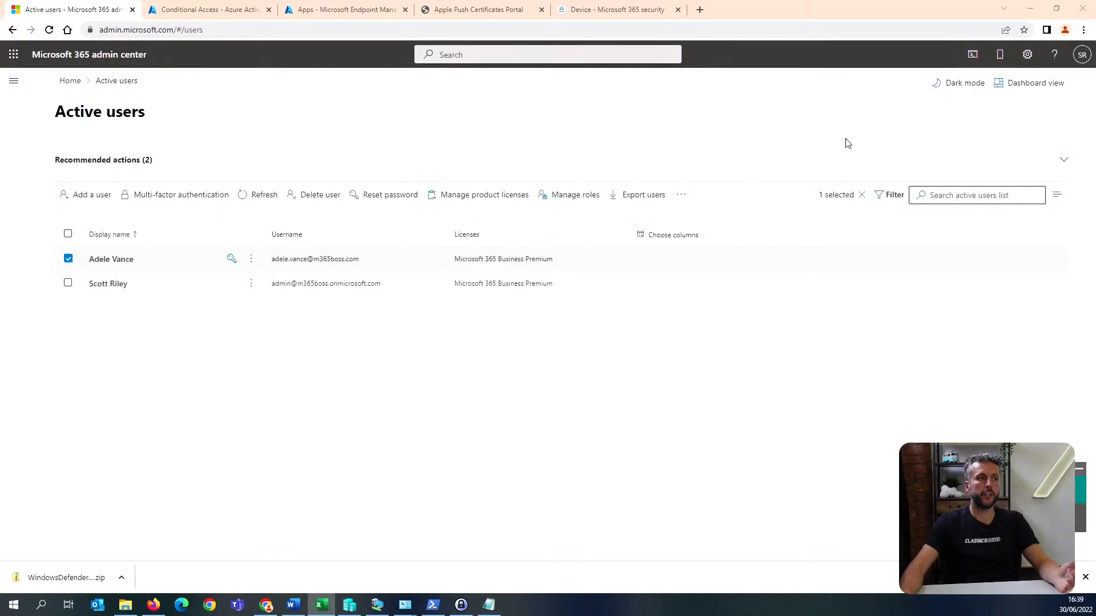
Switch to Microsoft 365 Defender and open the preset security policies under the email and collaboration threat policies.
left_click(639, 10)
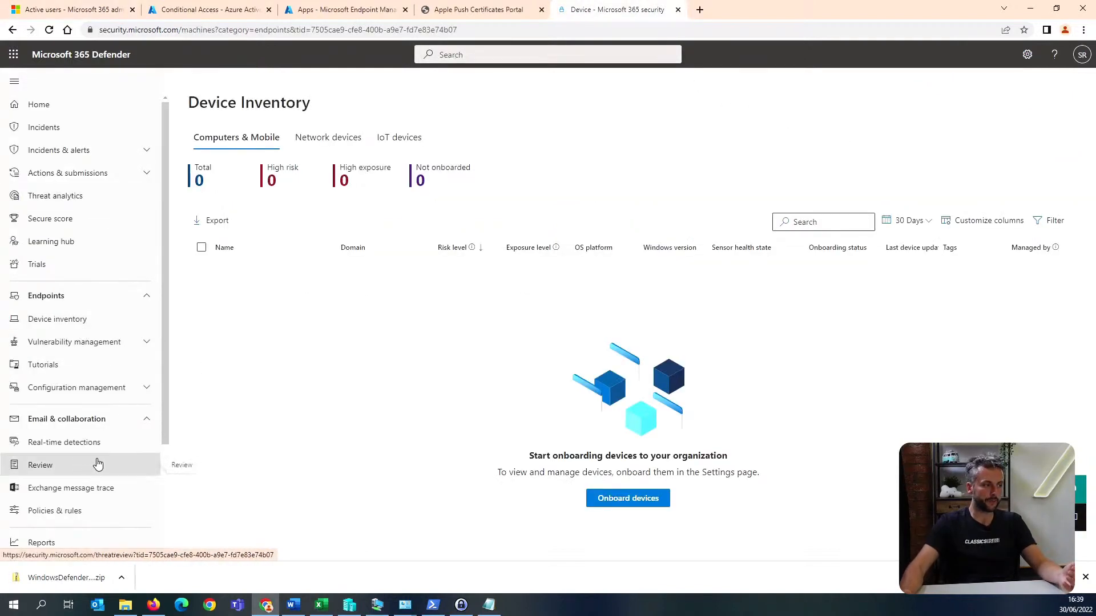
left_click(57, 510)
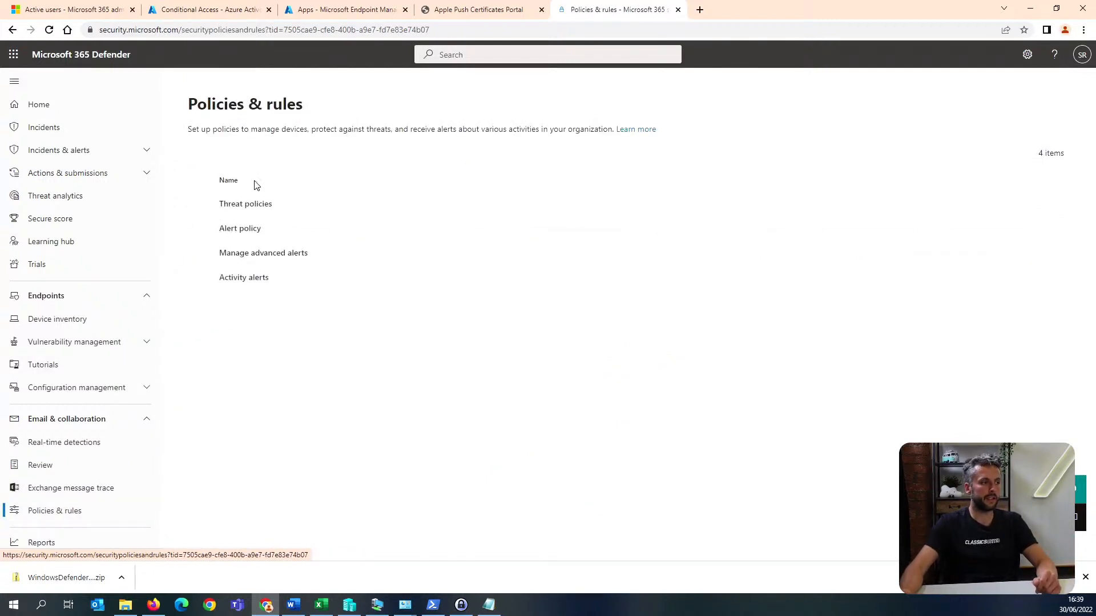
scroll(85, 418, "down", 1)
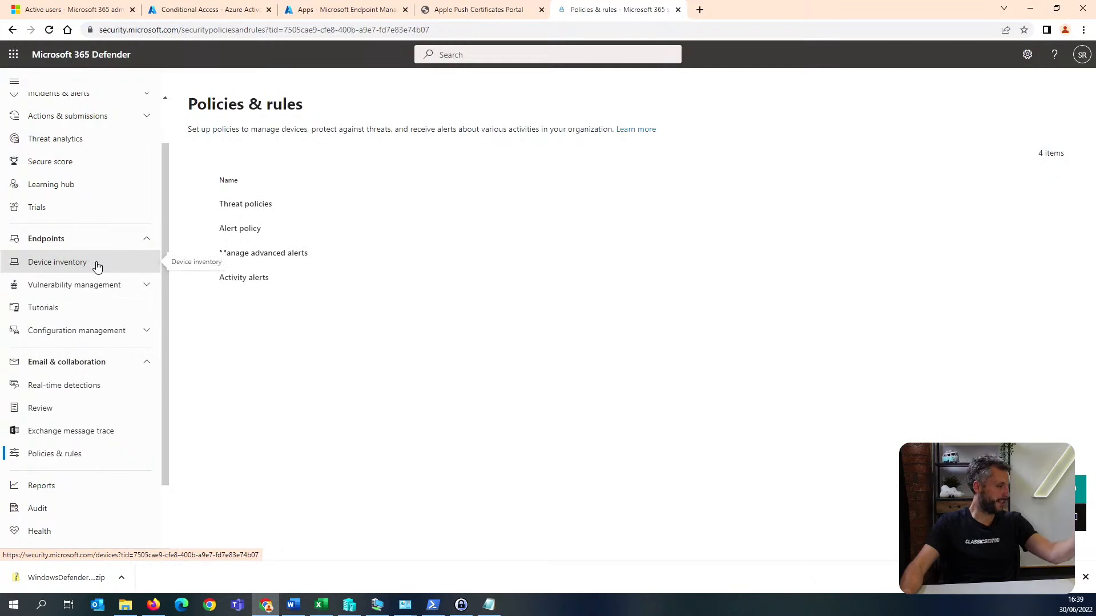
scroll(97, 267, "down", 2)
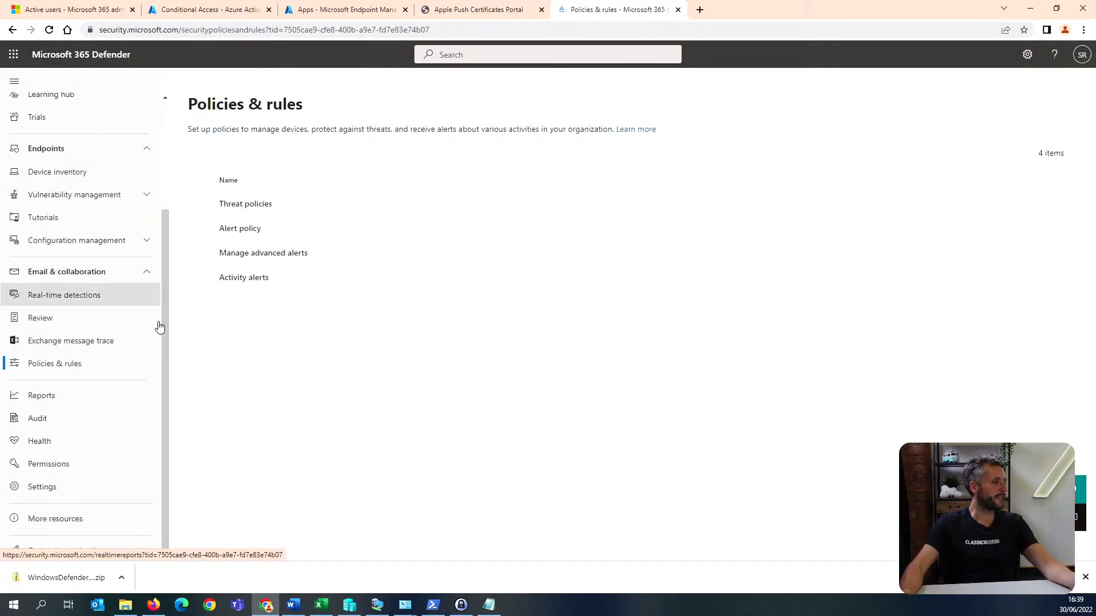
left_click(257, 206)
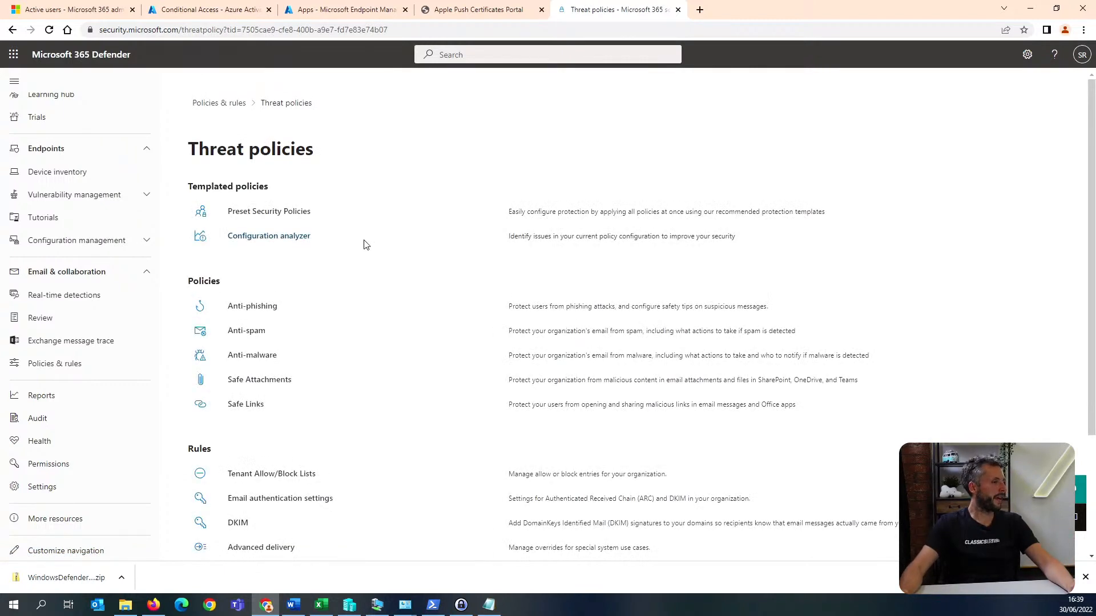
left_click(291, 218)
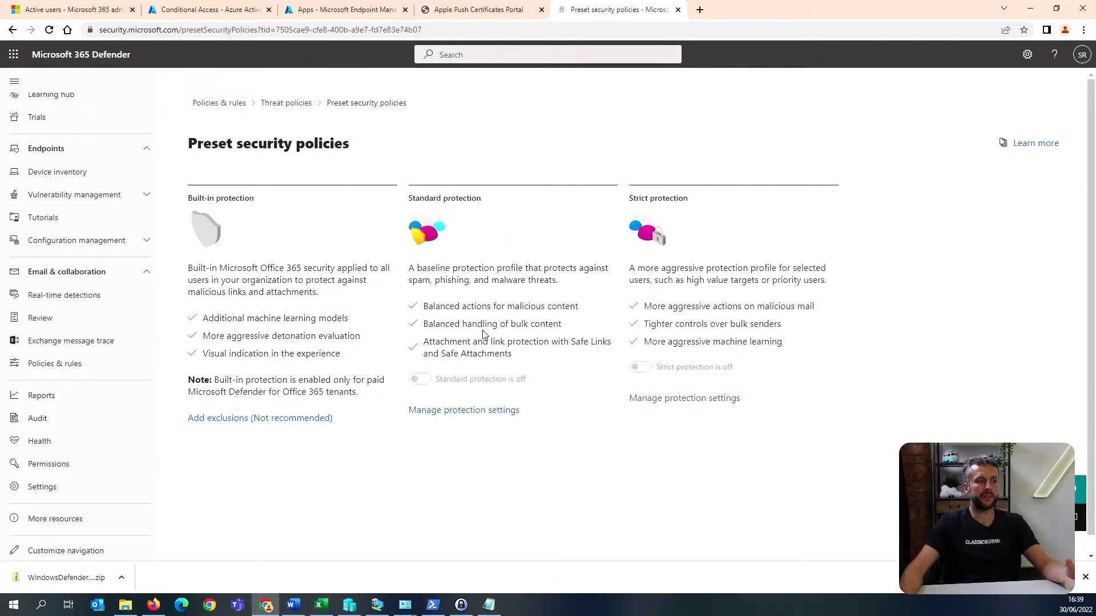
Try to open the protection settings of the Standard protection preset, and go back to the threat policies overview.
left_click(494, 416)
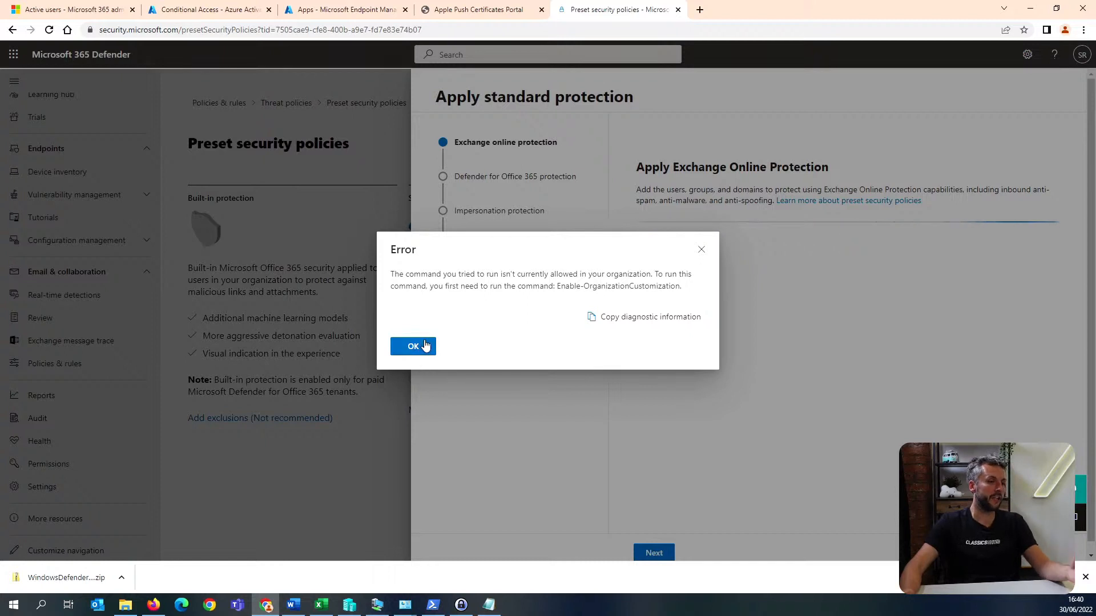
left_click_drag(559, 286, 685, 291)
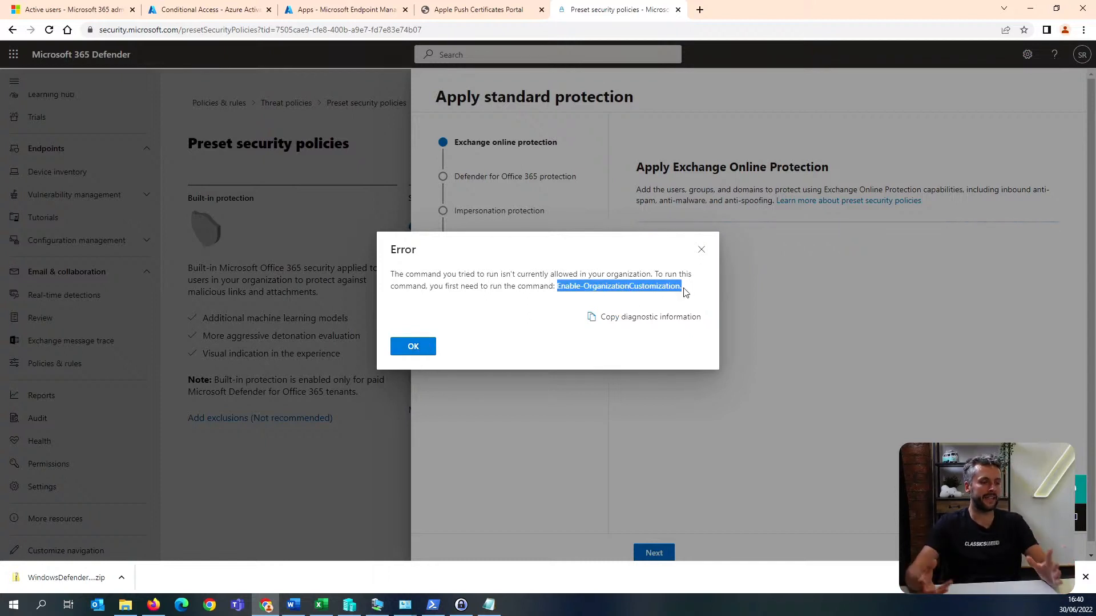
left_click(413, 346)
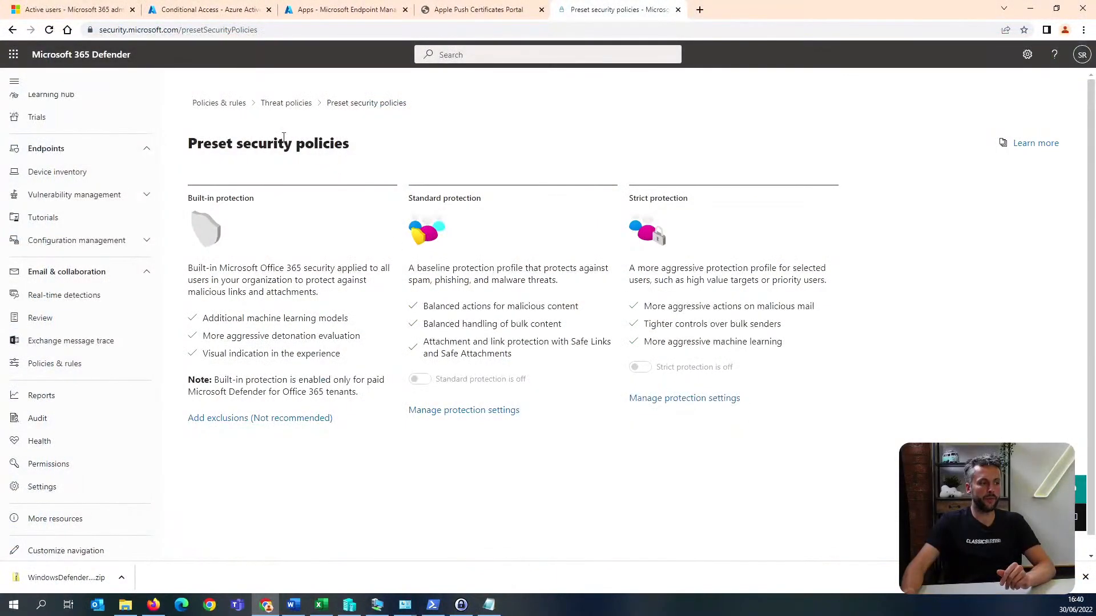
left_click(295, 108)
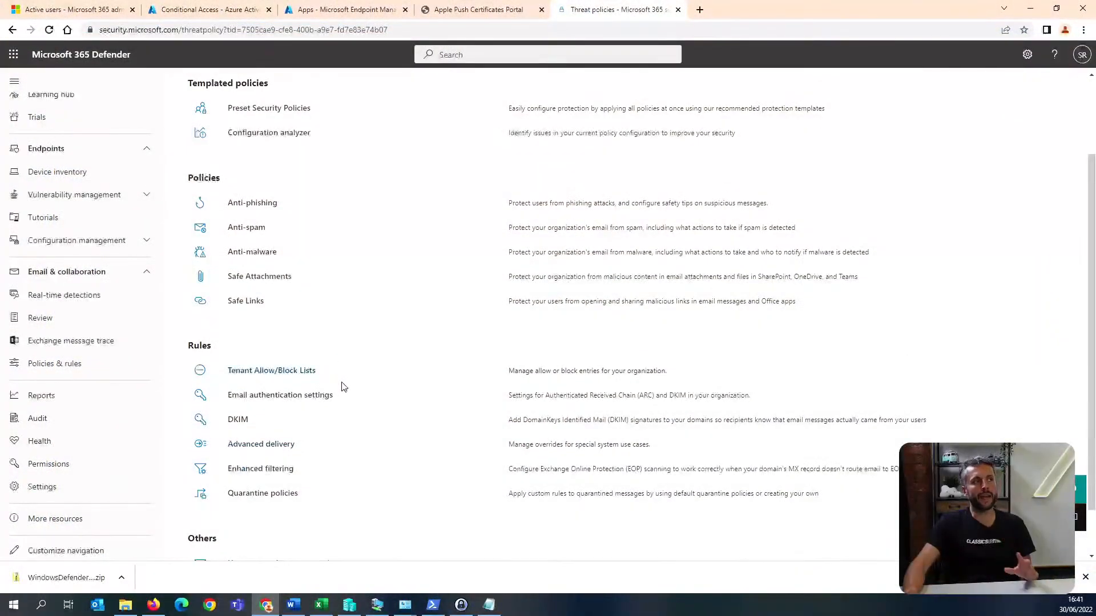
scroll(343, 388, "up", 2)
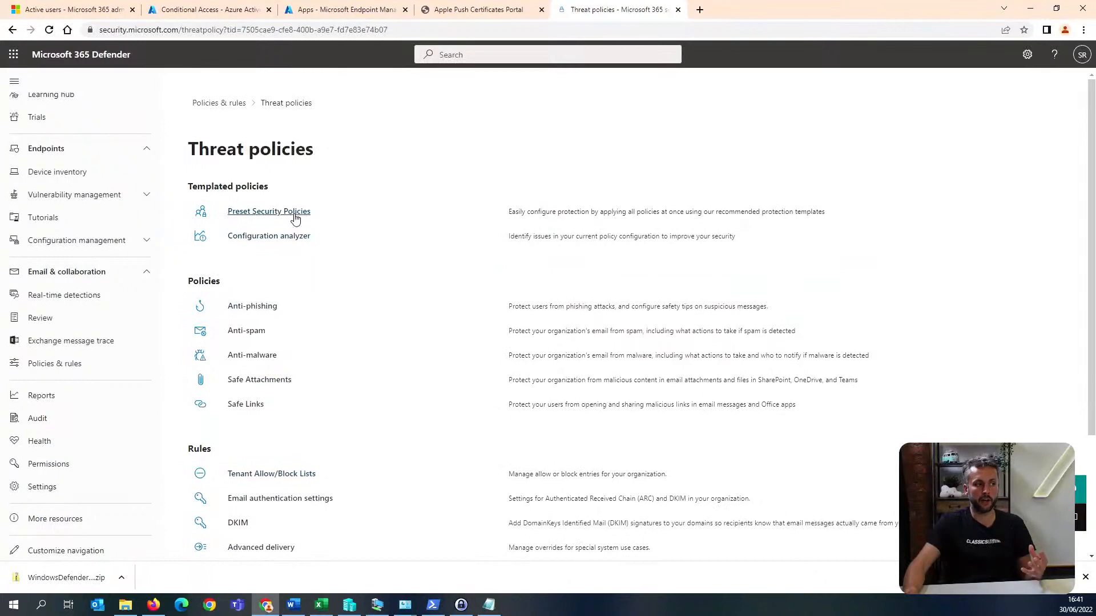
Open the Tenant Allow/Block Lists from the threat policies and review the Senders, Spoofing and URLs lists.
scroll(300, 311, "down", 1)
left_click(305, 364)
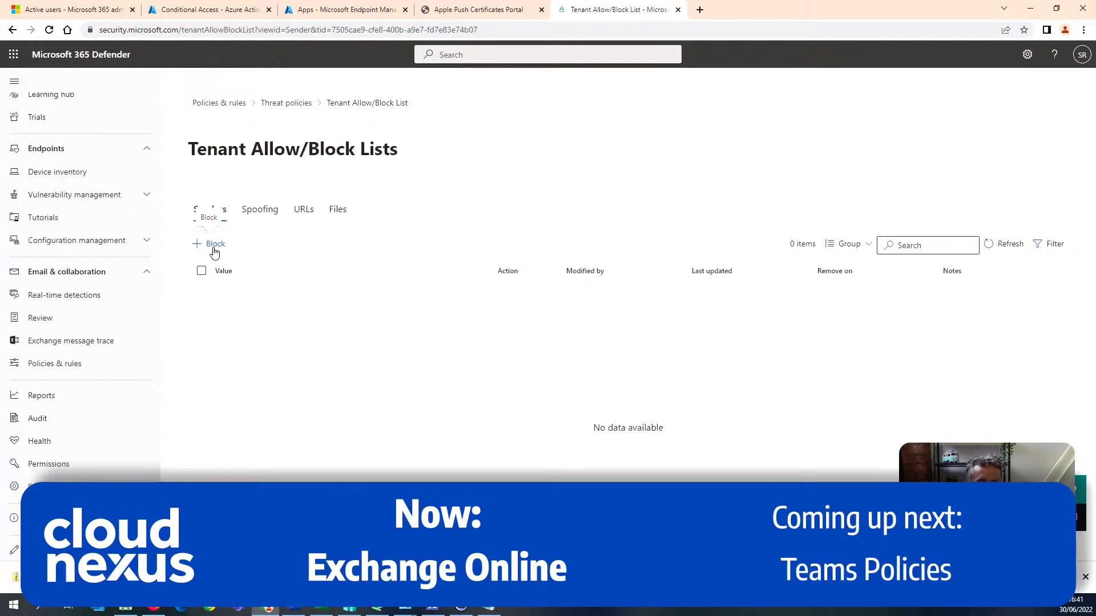
left_click(260, 210)
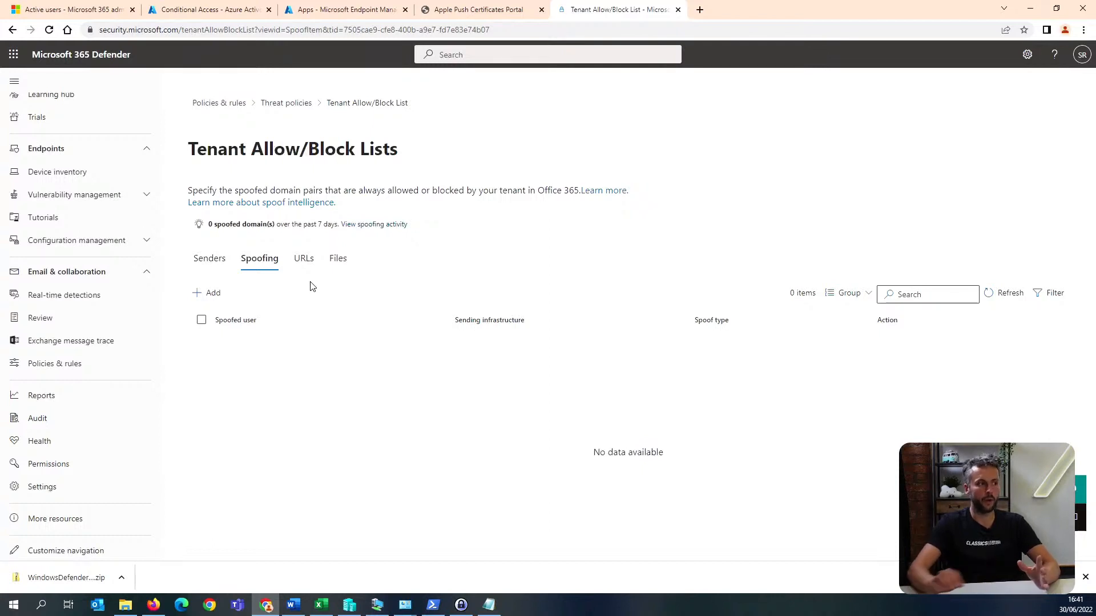
left_click(317, 267)
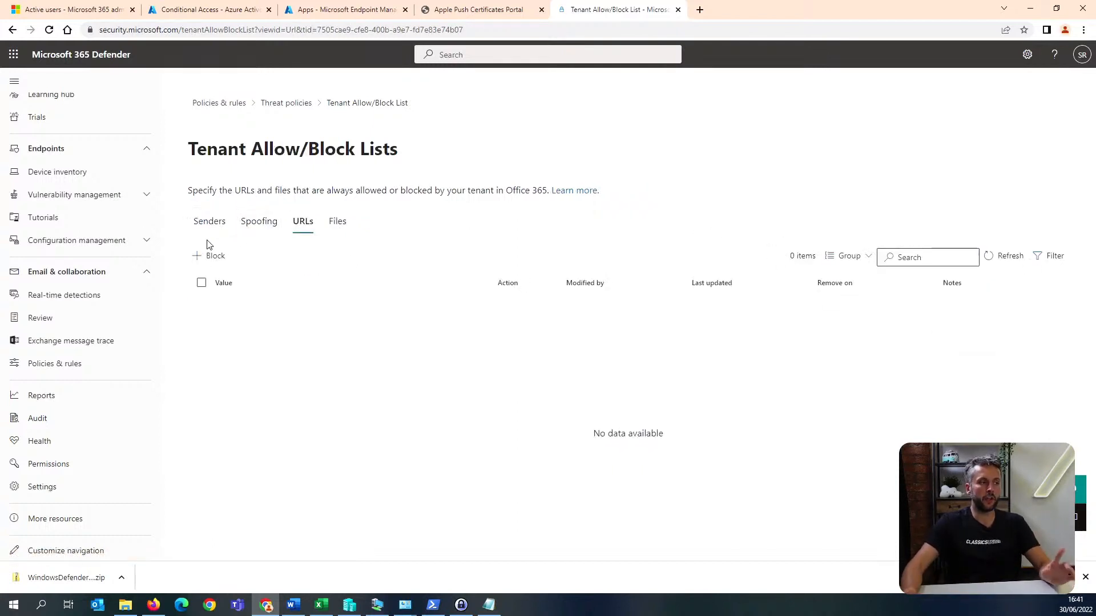
left_click_drag(308, 149, 399, 144)
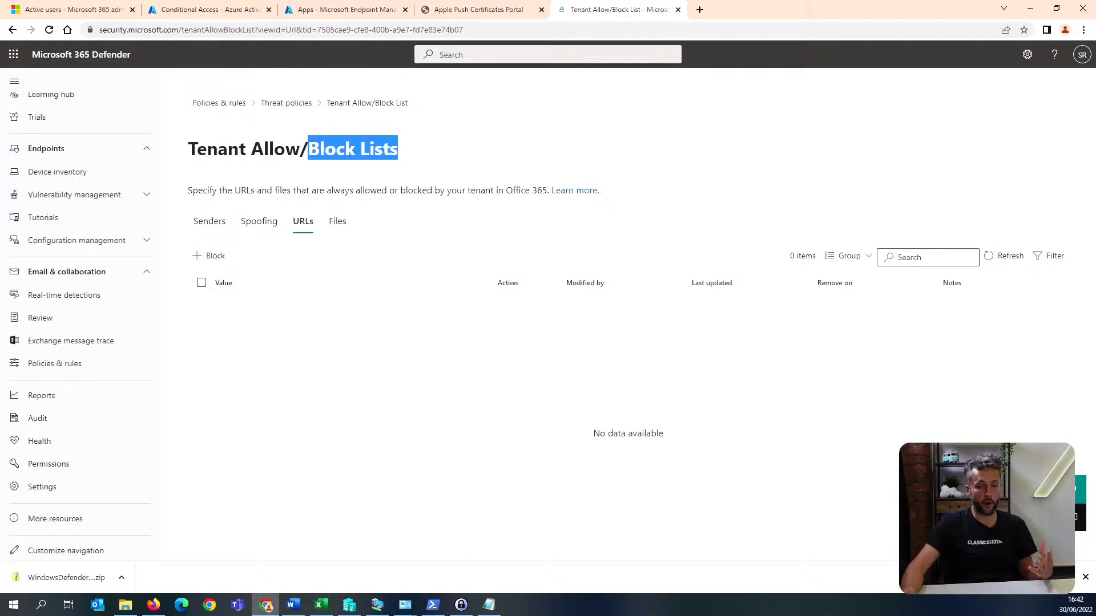
Switch to the Microsoft 365 admin center, look through the Org settings services list, and open Integrated apps.
key("alt+Tab")
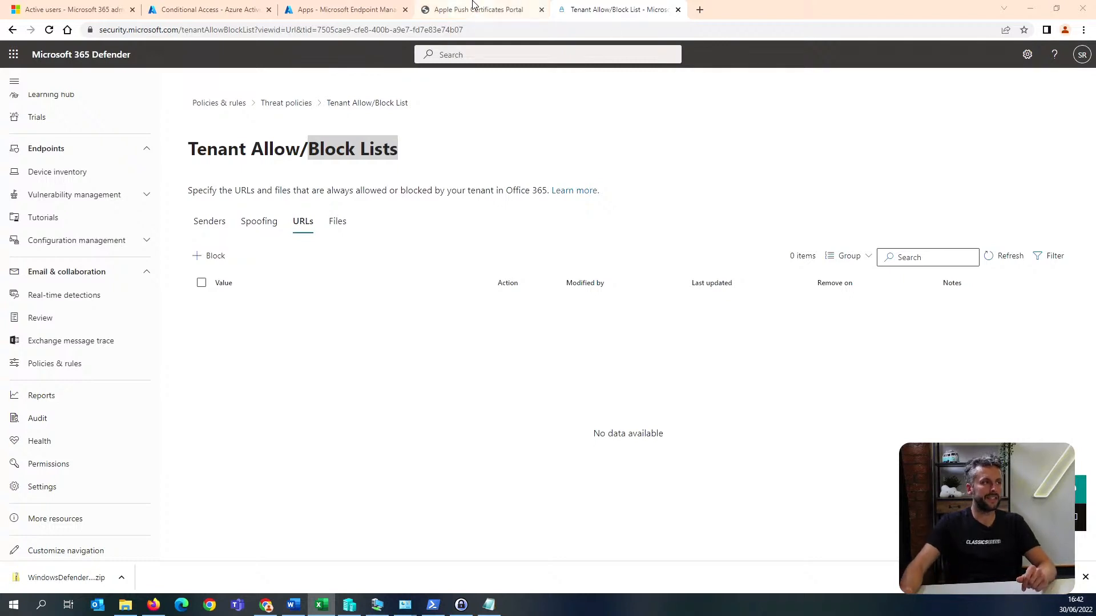
left_click(72, 10)
left_click(14, 80)
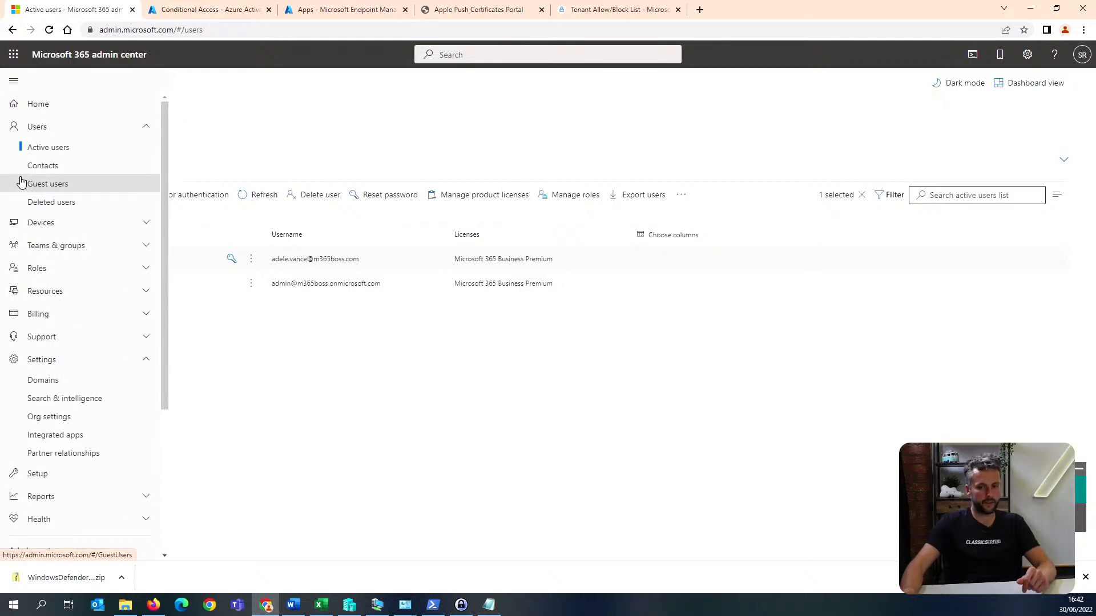
scroll(45, 268, "down", 1)
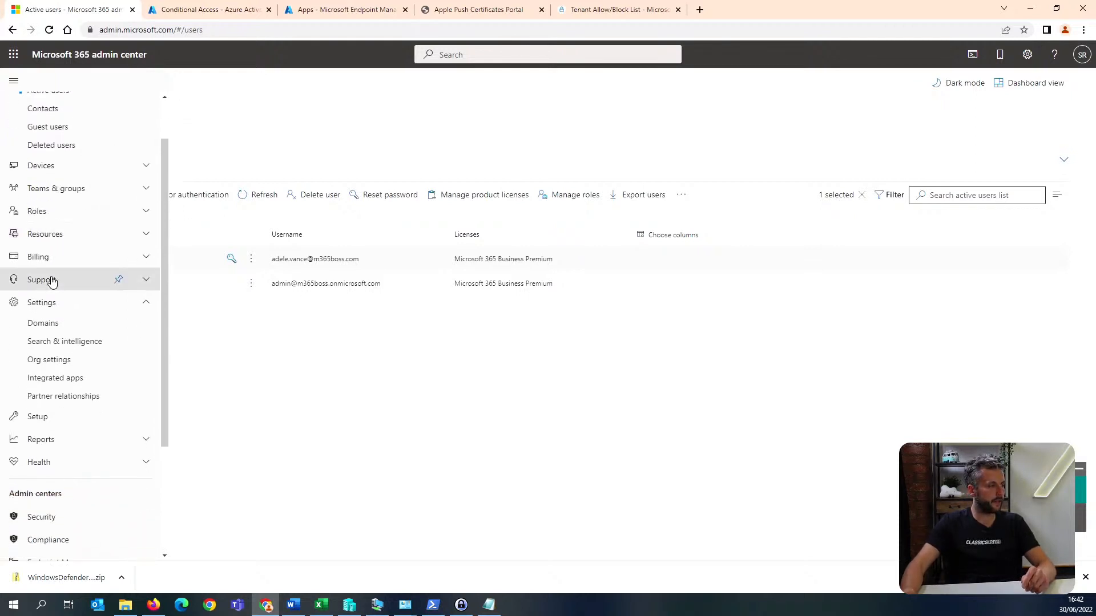
left_click(94, 360)
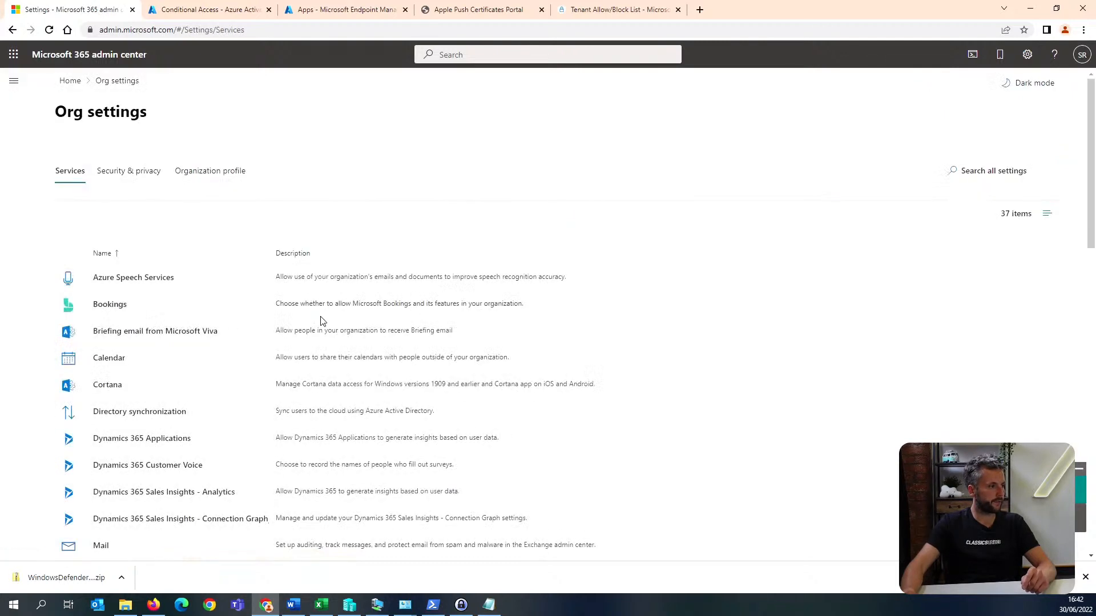
scroll(322, 321, "down", 2)
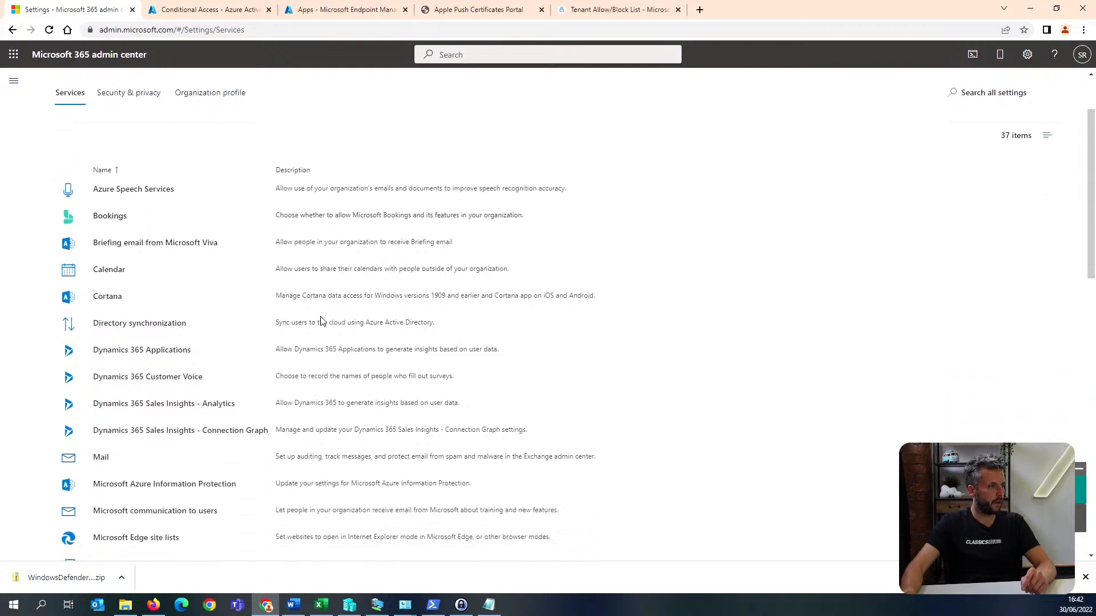
scroll(321, 320, "down", 6)
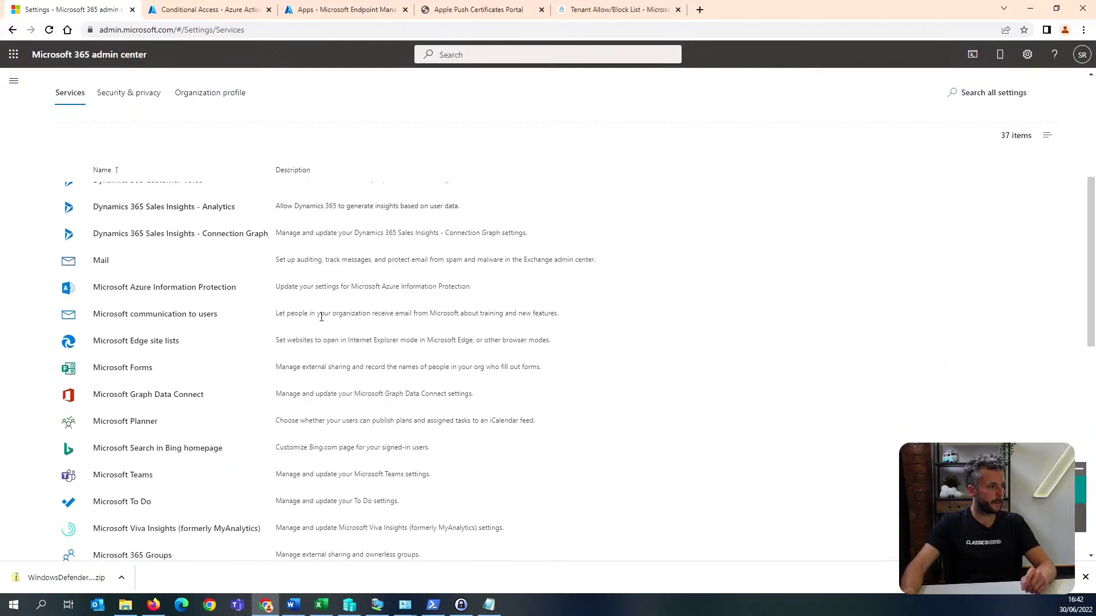
scroll(321, 317, "down", 4)
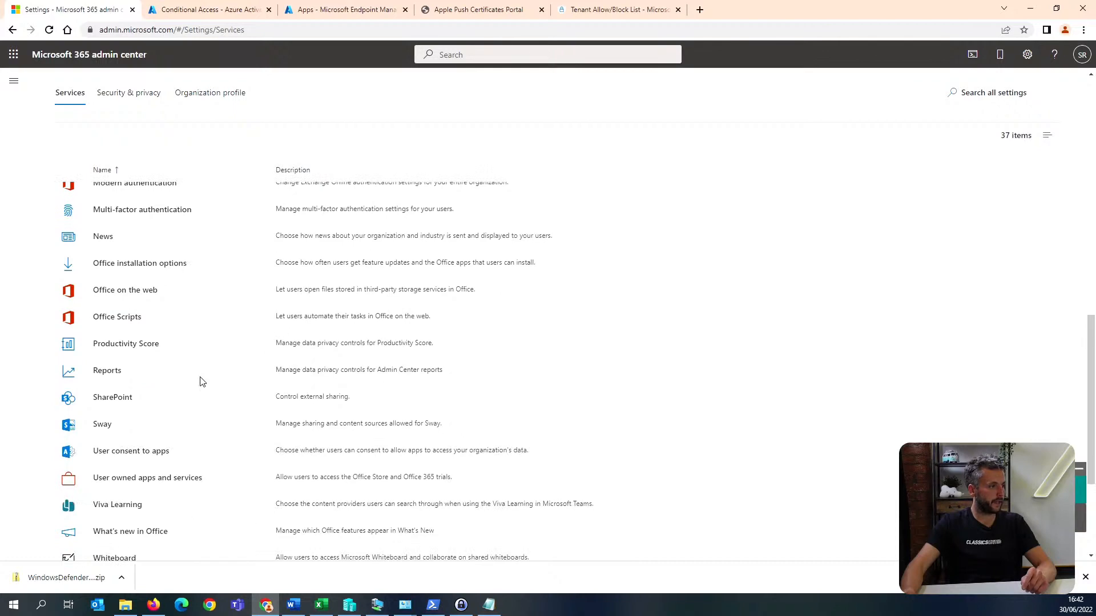
scroll(200, 381, "down", 2)
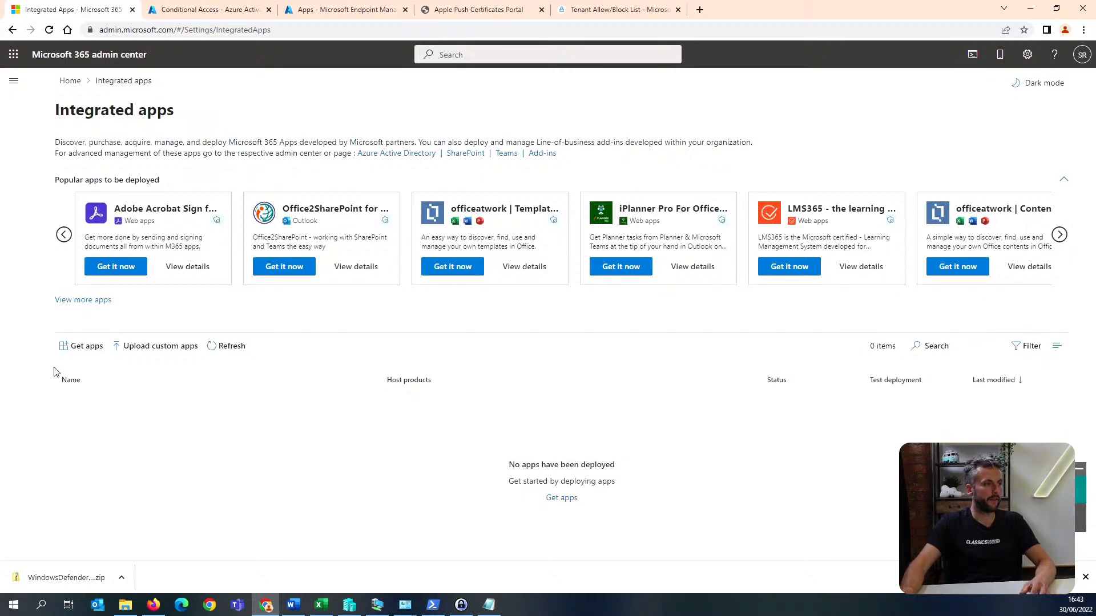
Open the app store from Integrated apps and search for "report messa".
left_click(89, 346)
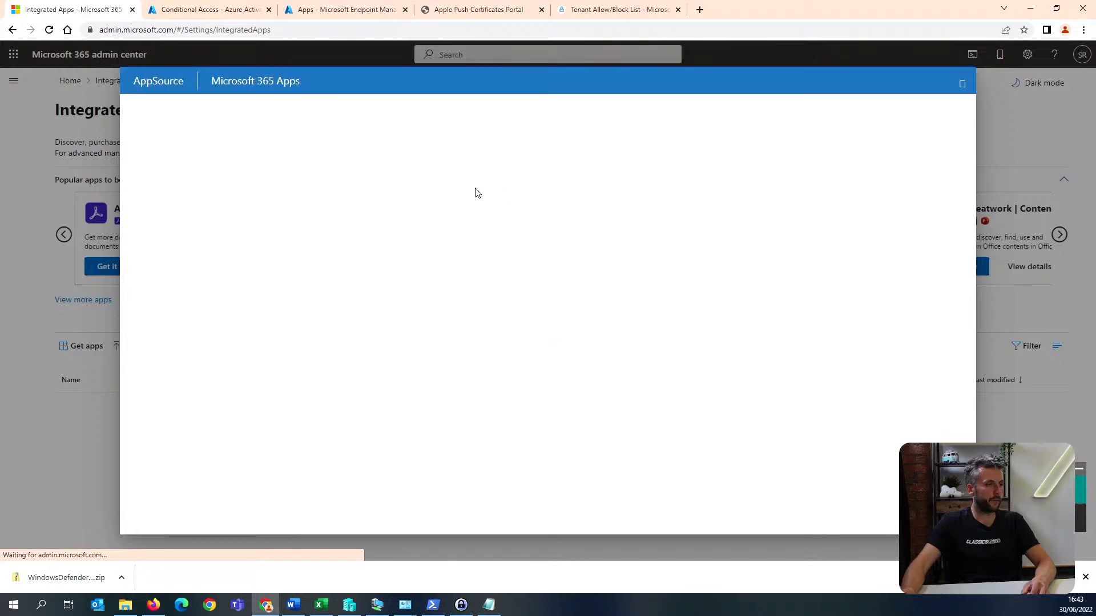
left_click(871, 111)
type("rep")
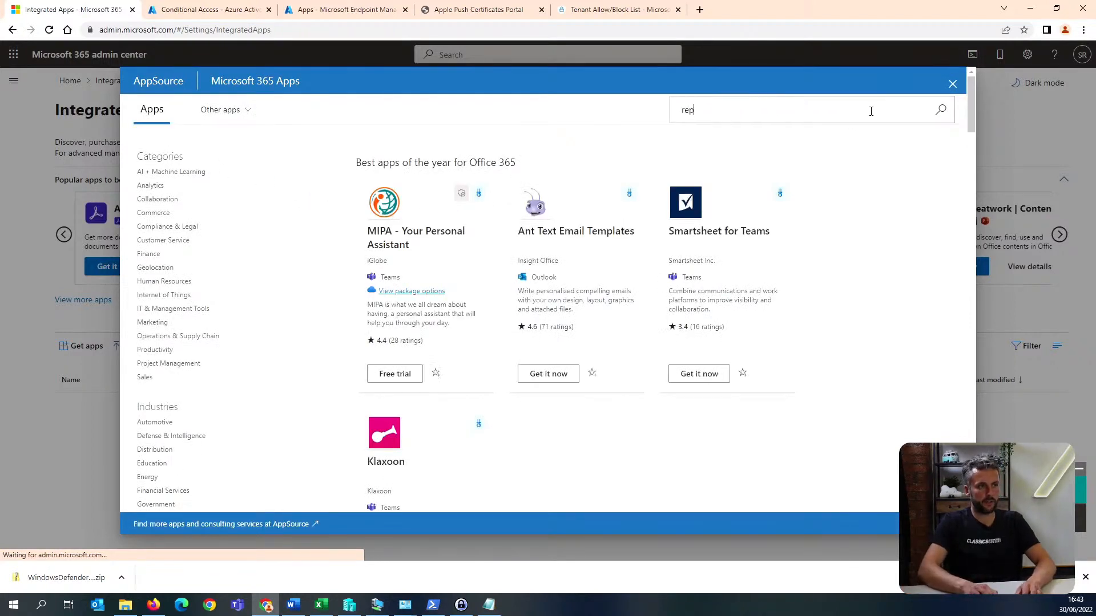
type("ort messahe")
key("BackSpace")
key("BackSpace")
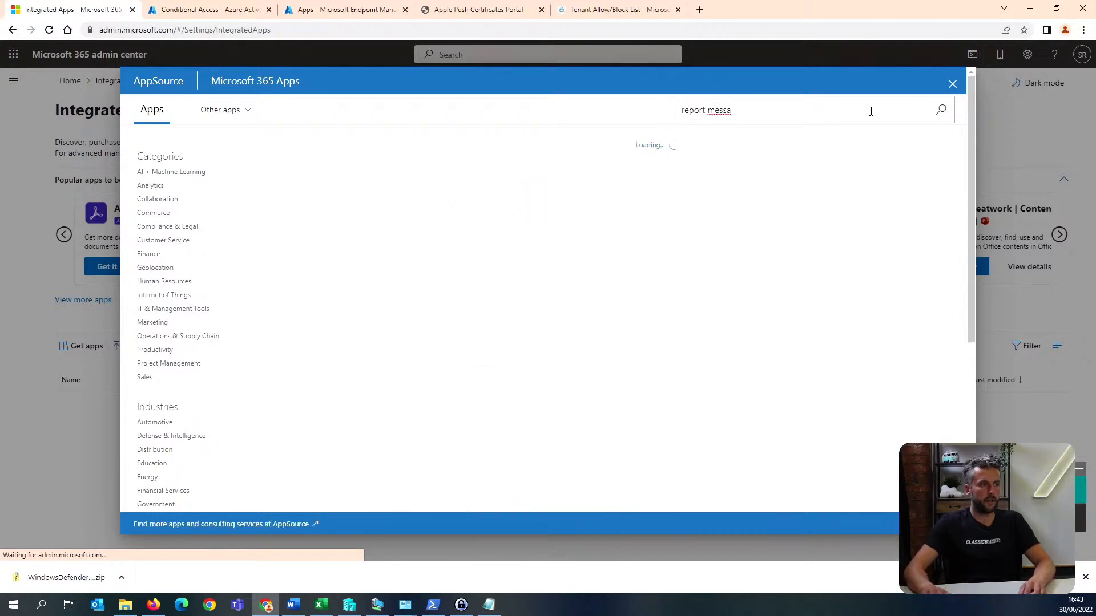
left_click(657, 256)
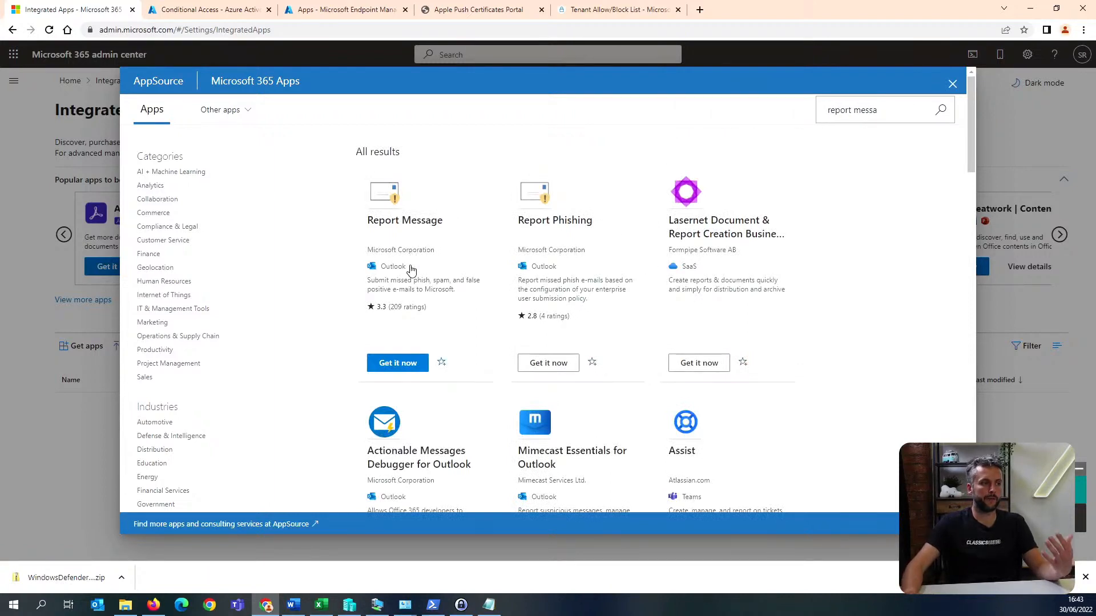
Get the Report Message app and deploy it to the entire organization, accepting its permissions requests.
left_click(392, 371)
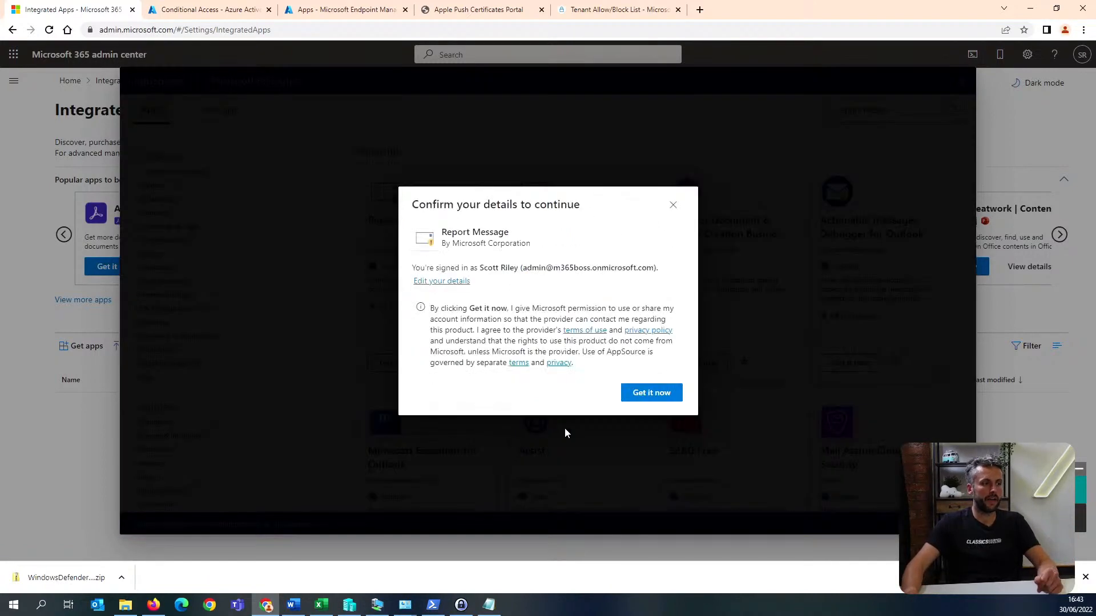
left_click(648, 393)
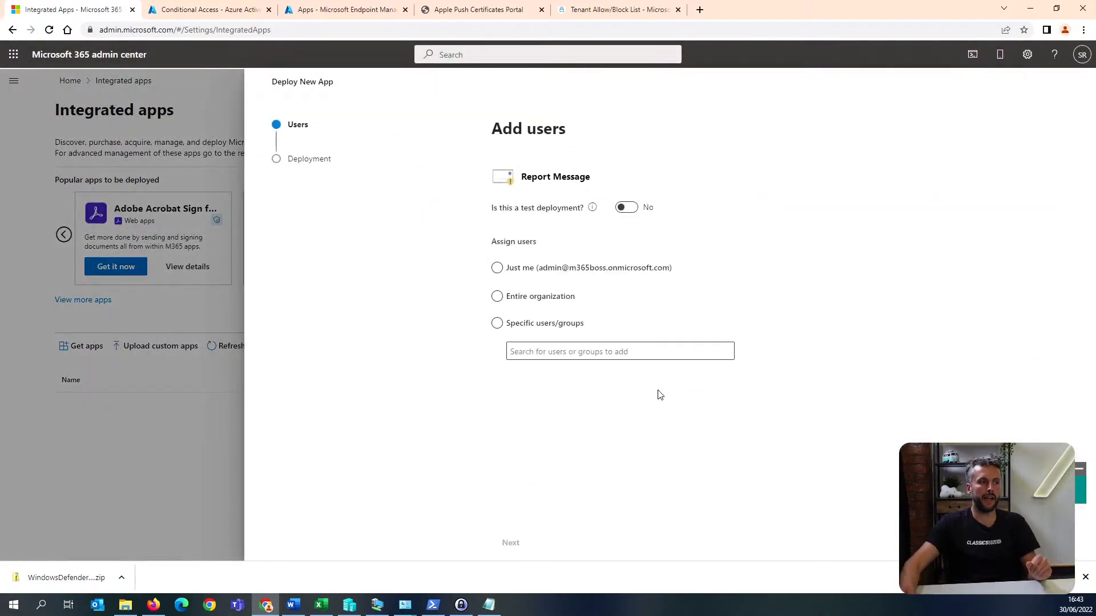
left_click(569, 303)
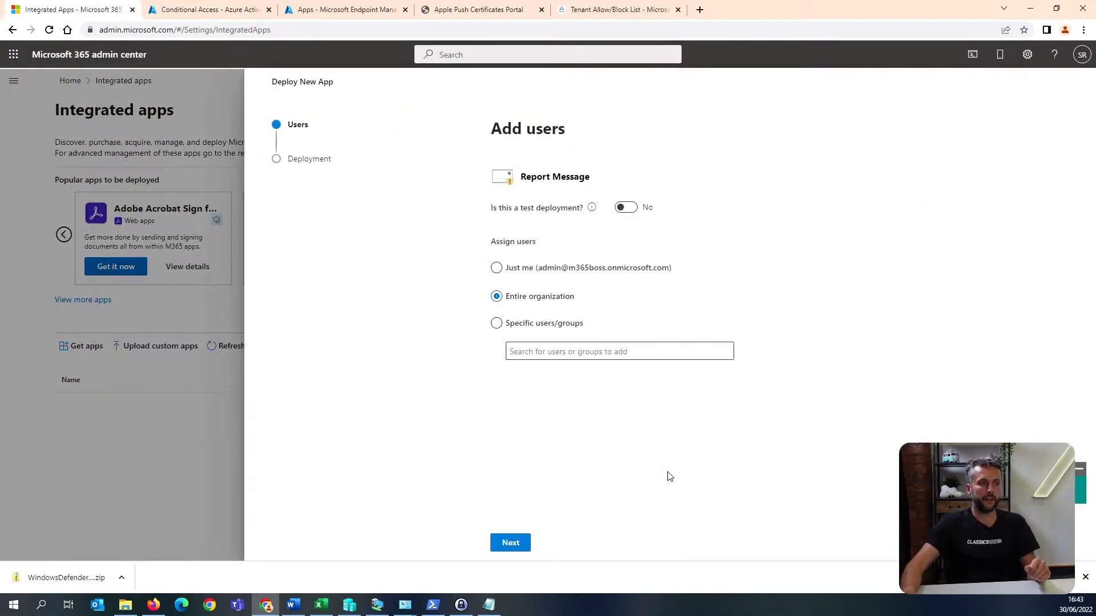
left_click(518, 549)
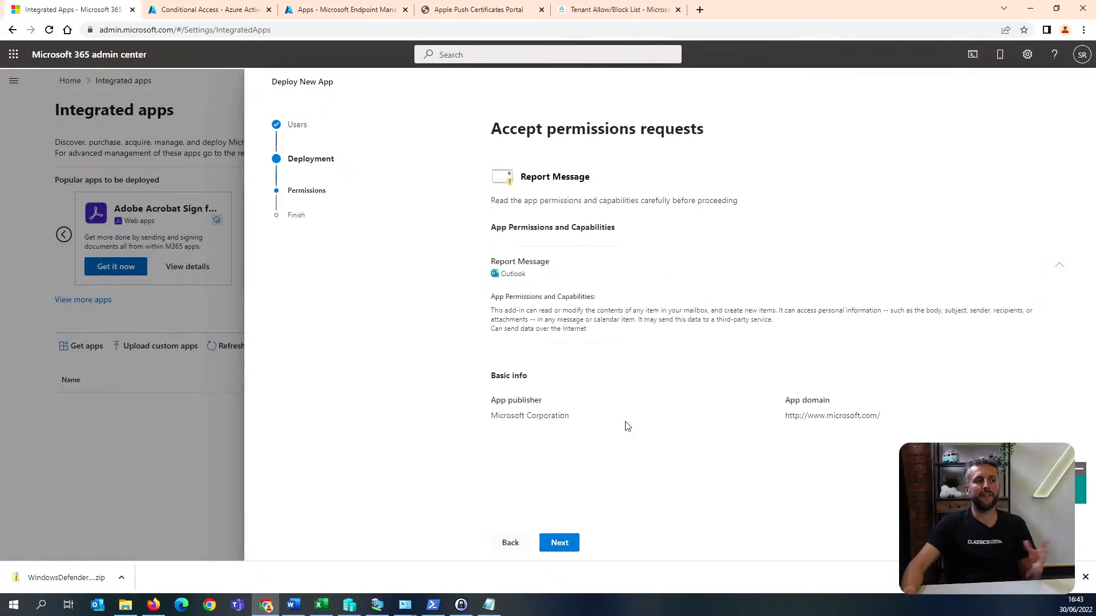
left_click(559, 543)
left_click(577, 547)
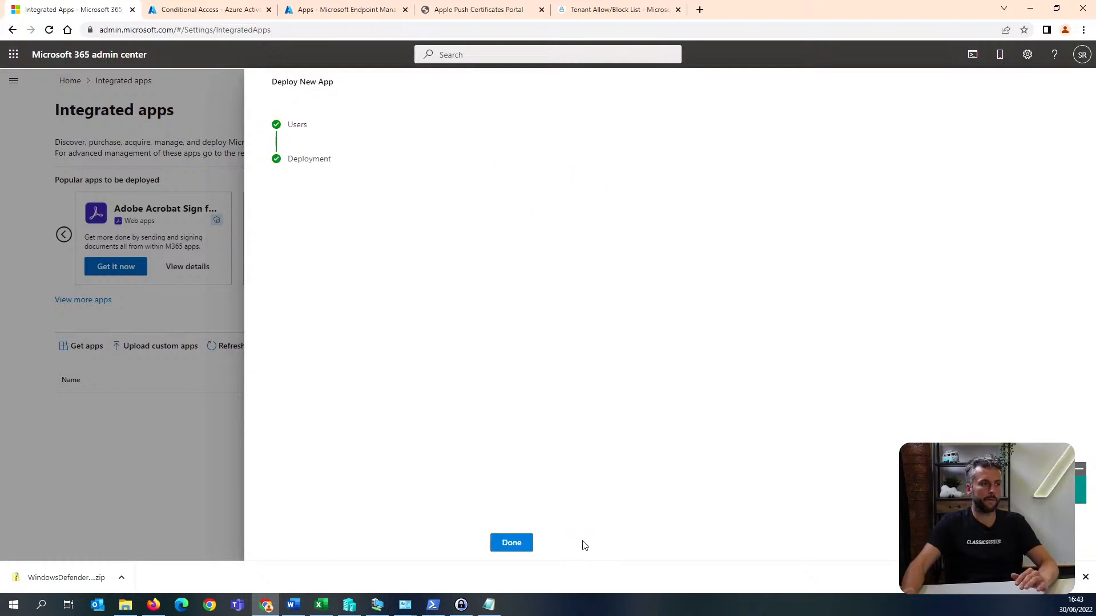
left_click(503, 545)
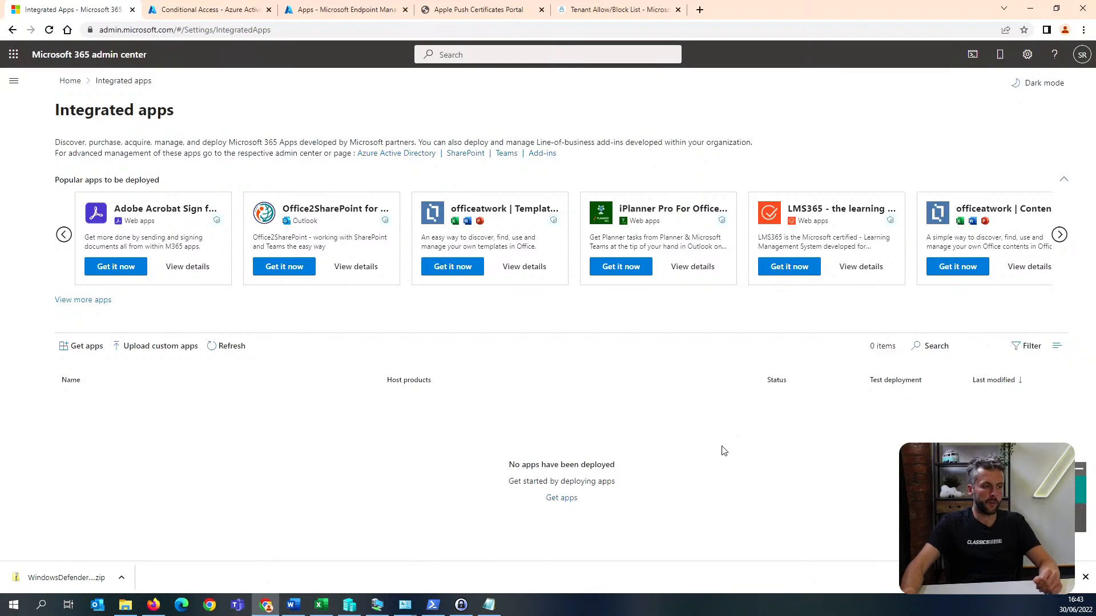
Switch to the m365Boss virtual machine and set up Windows Hello for the account, entering and confirming a new PIN.
key("alt+Tab")
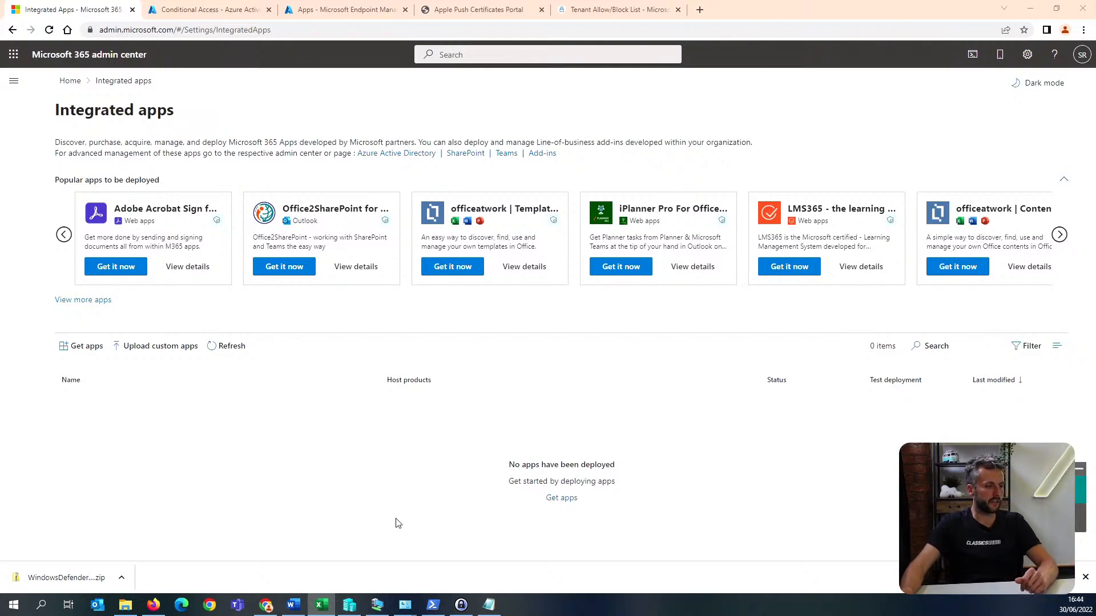
left_click(377, 606)
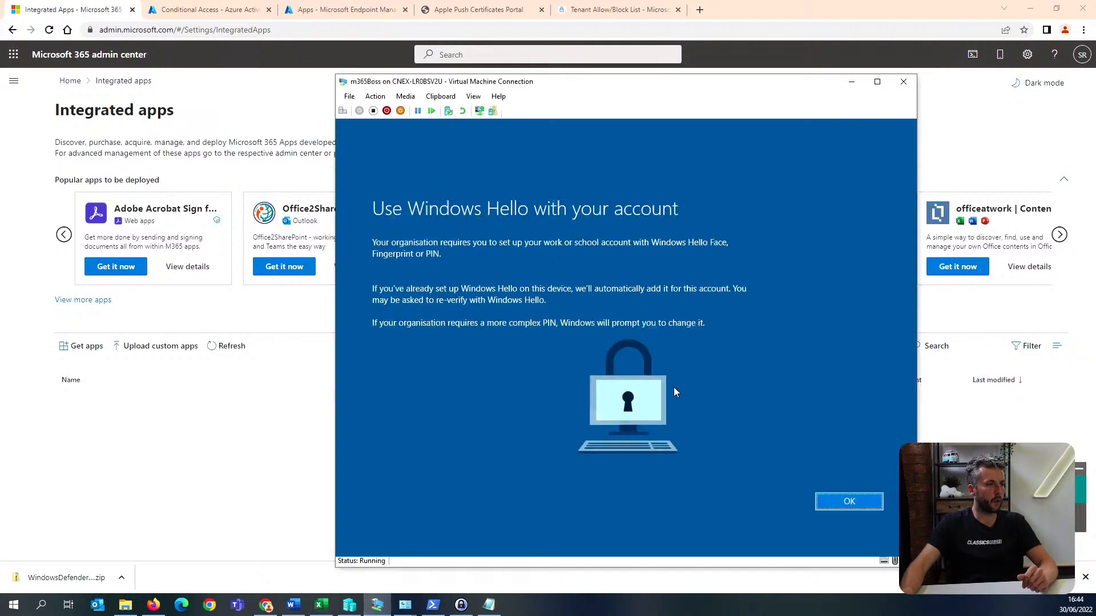
left_click(838, 501)
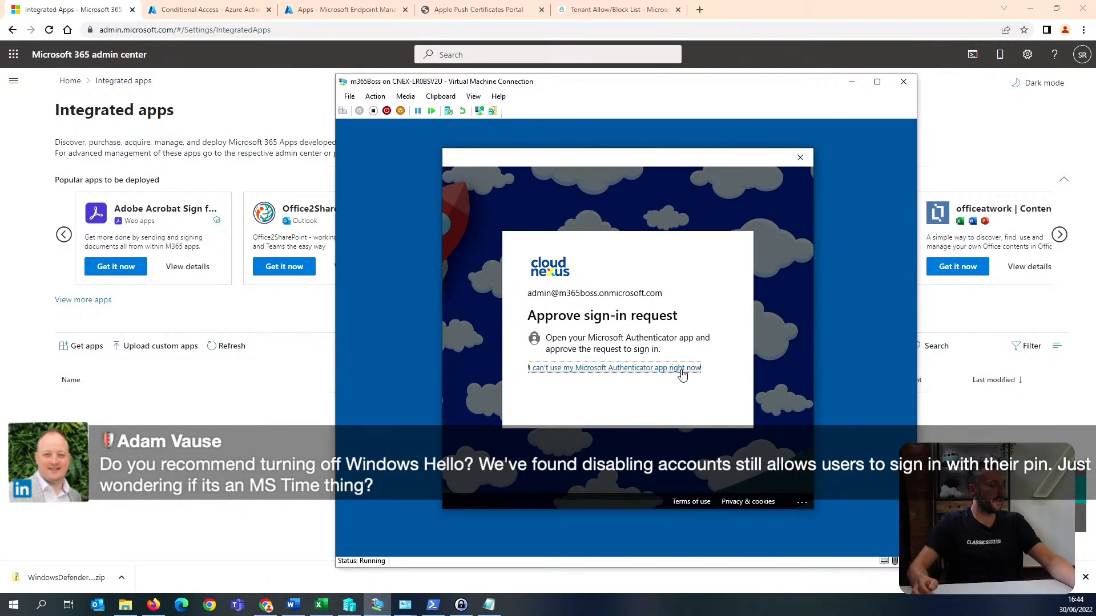
left_click(682, 370)
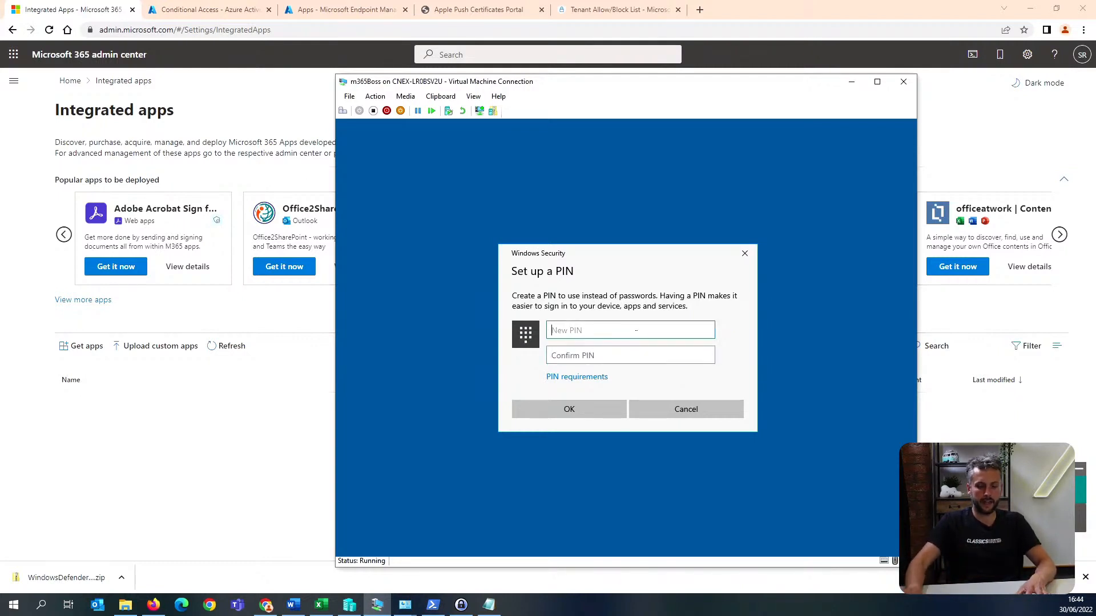
key("Tab")
type("12")
key("Return")
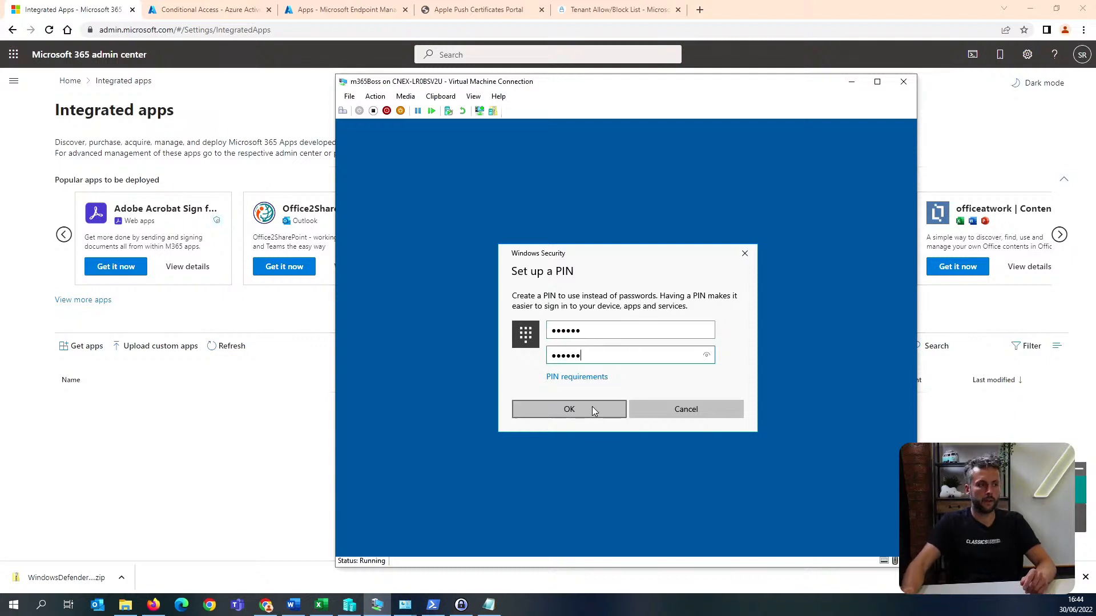
key("ctrl+a")
key("BackSpace")
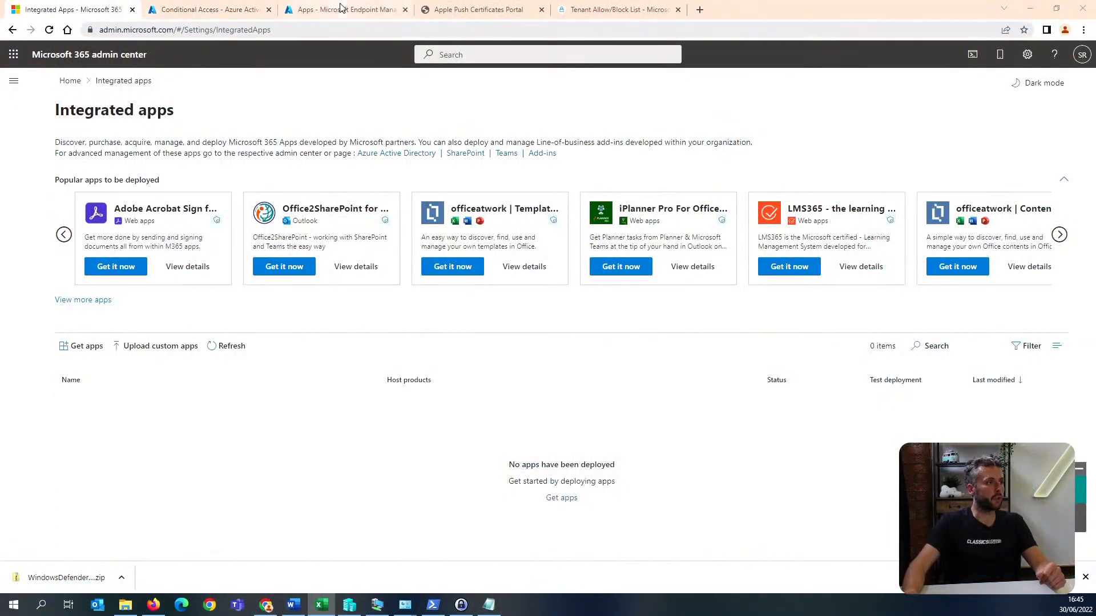
Switch to the Microsoft Endpoint Manager admin center and check the compliance and configuration policies of Windows device DESKTOP-CGJCAI1.
left_click(341, 8)
left_click(55, 147)
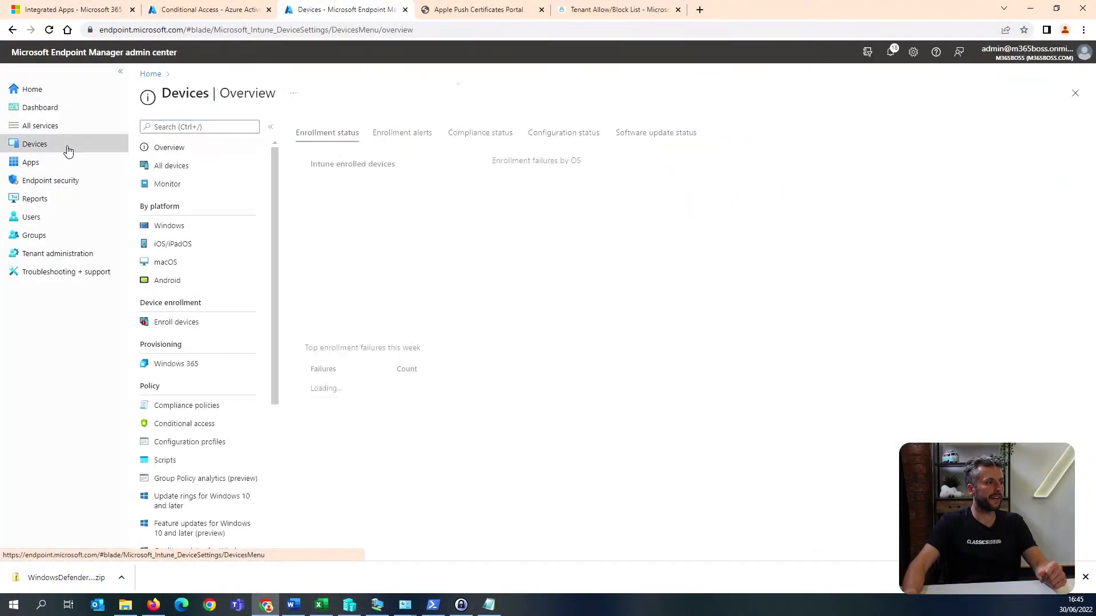
left_click(196, 227)
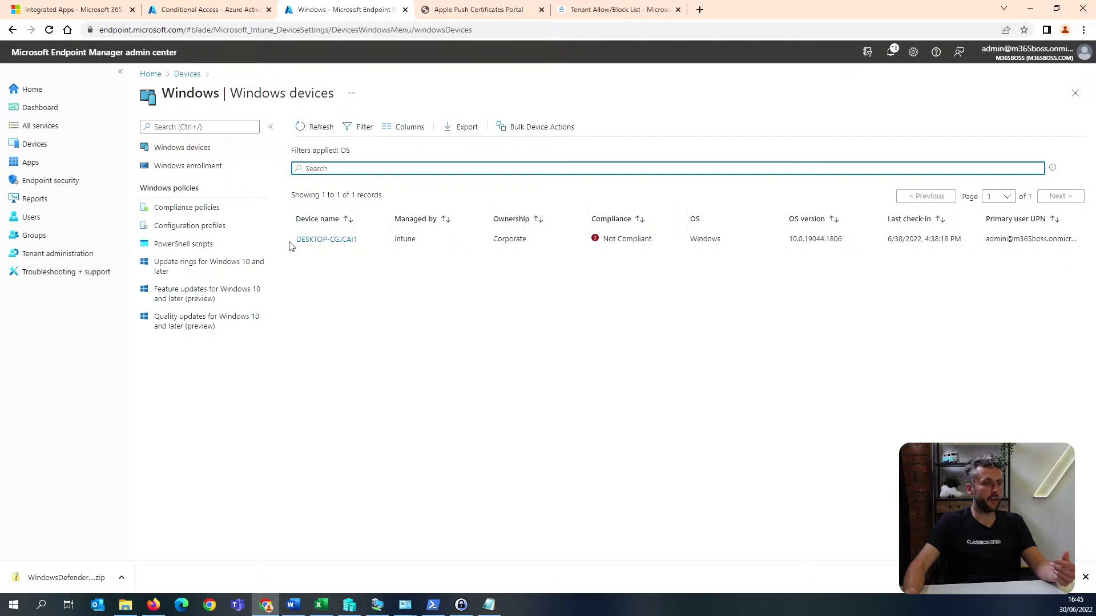
left_click(327, 240)
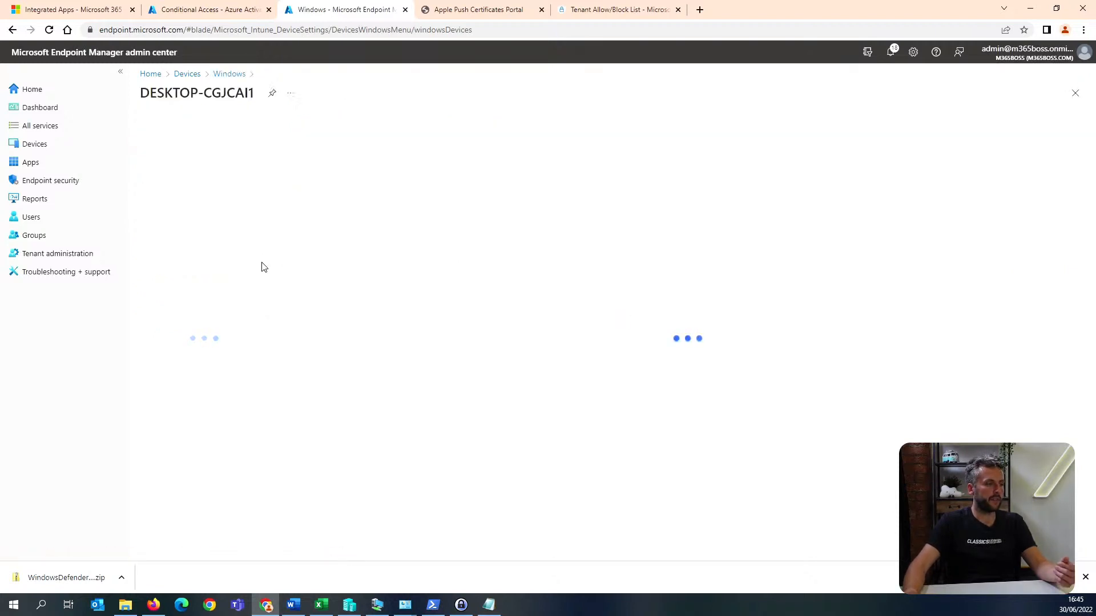
left_click(223, 270)
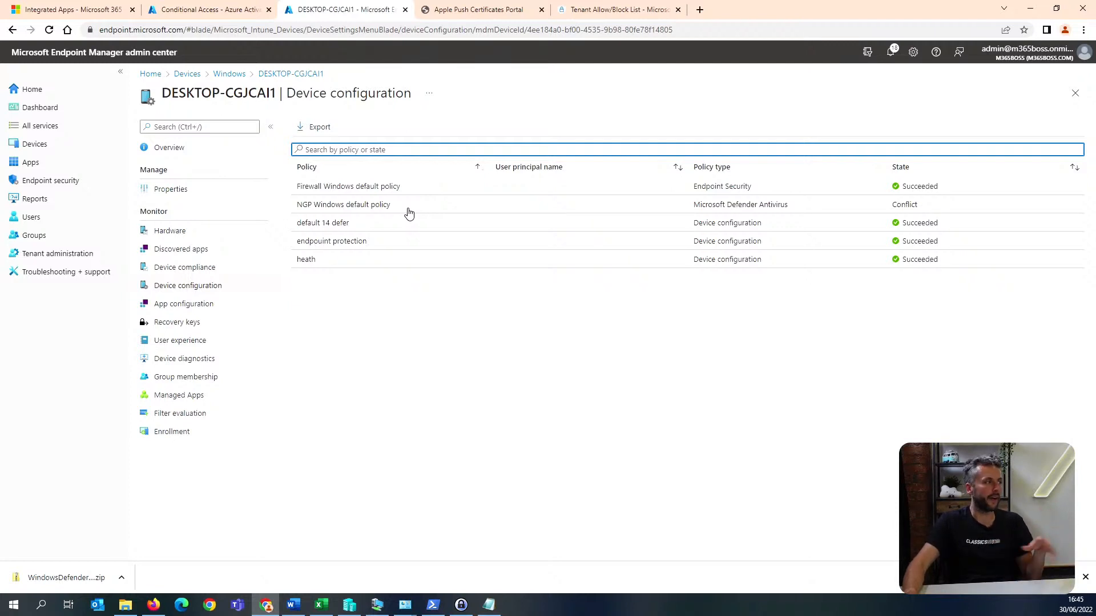
Review the hardware details of DESKTOP-CGJCAI1, including its system, network and conditional access information.
left_click(210, 235)
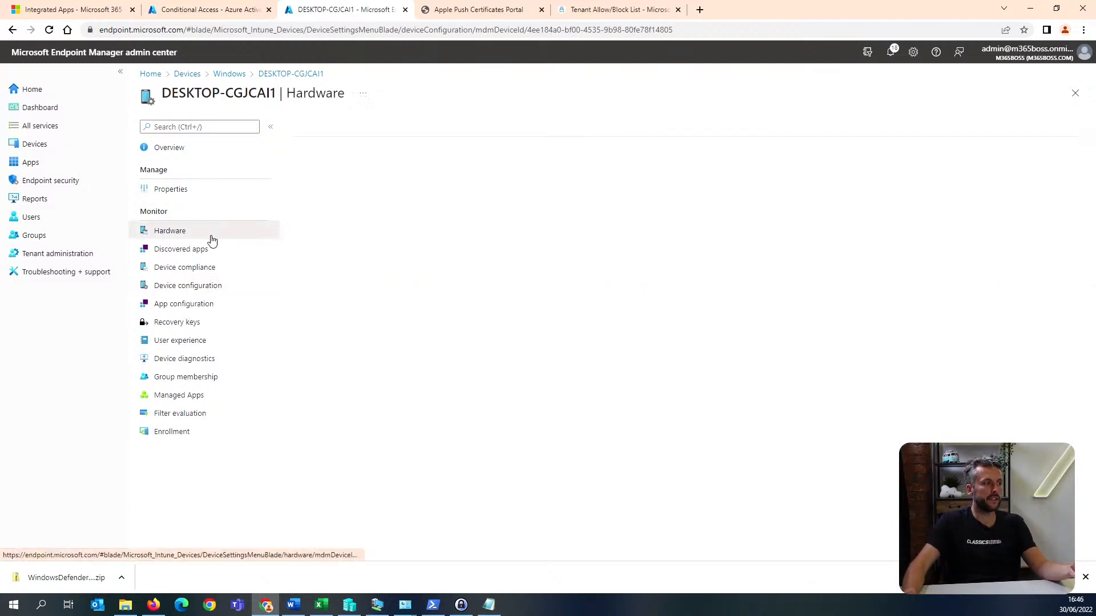
scroll(482, 262, "down", 6)
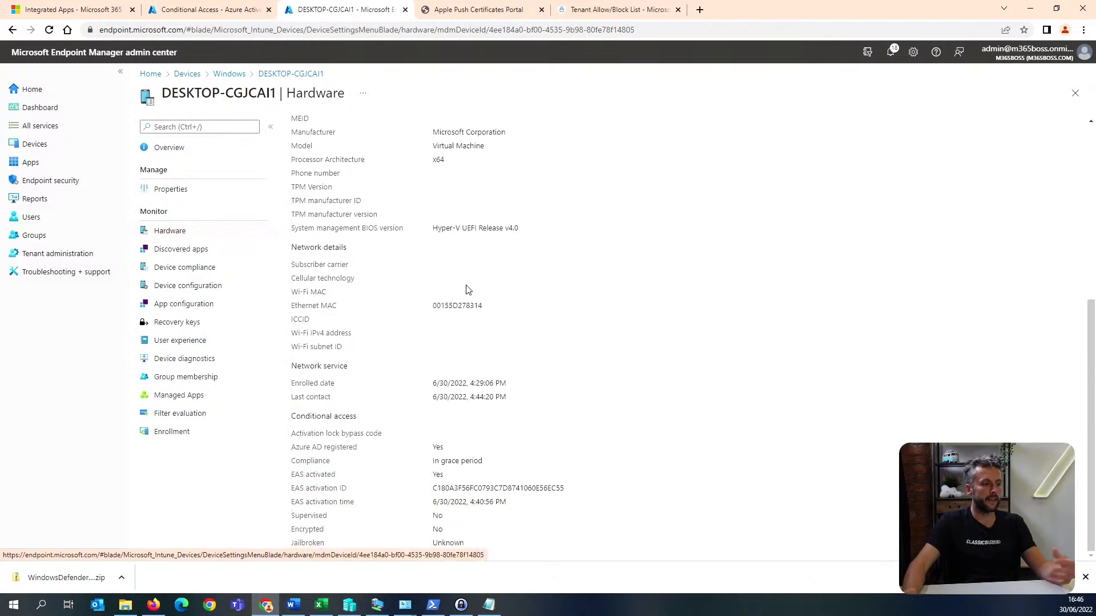
scroll(467, 288, "up", 5)
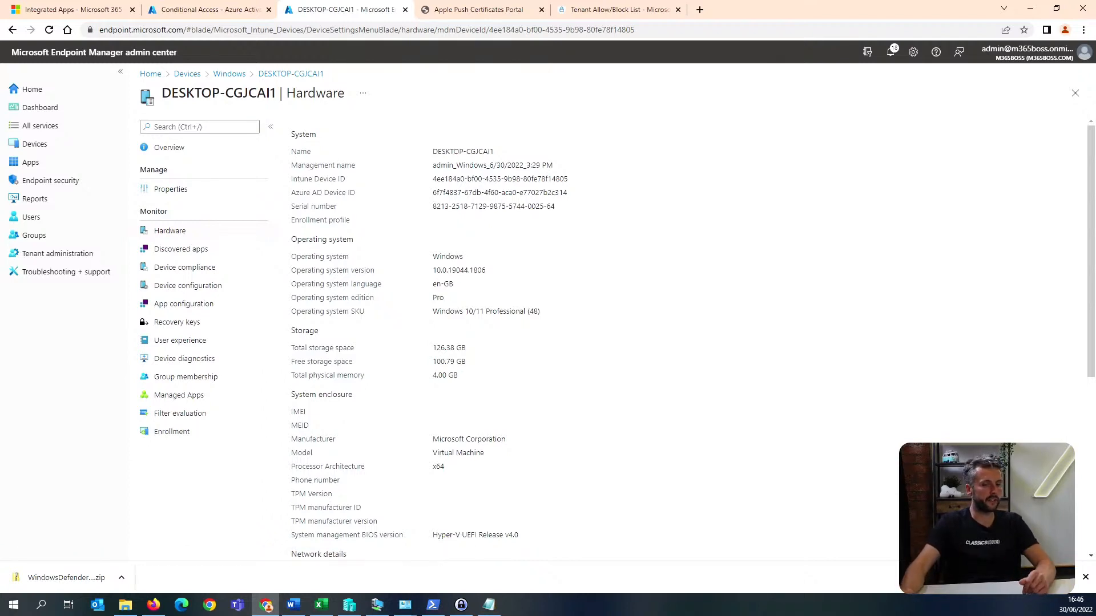
Switch to Windows PowerShell, try to run Set-AdminAuditLogConfig -UnifiedAuditLogIngestionEnabled $true in a cleared console, and run Enable-OrganizationCustomization.
key("alt+Tab")
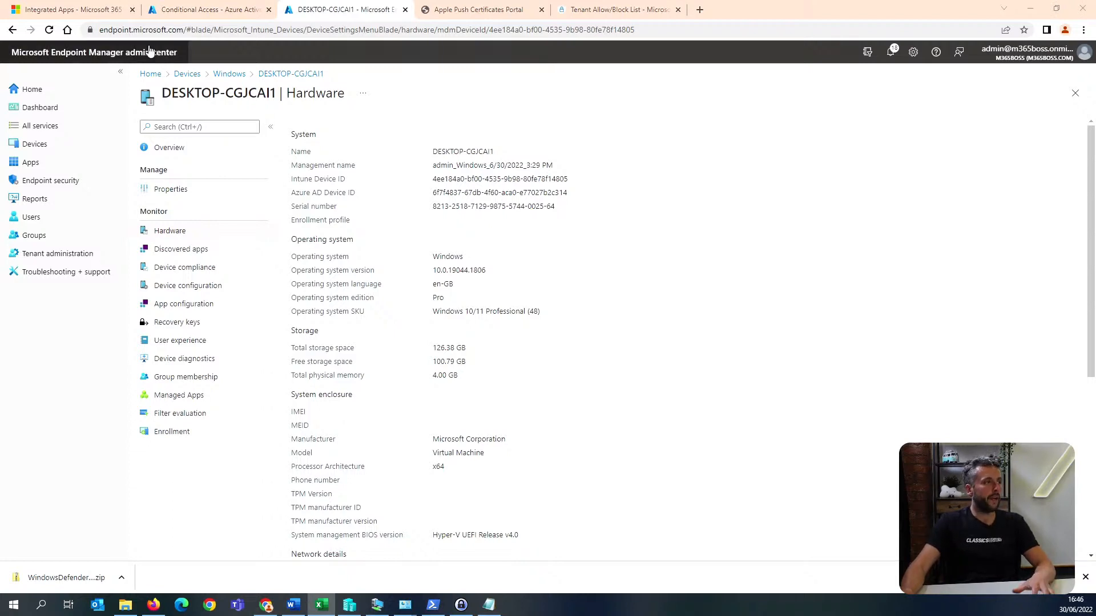
left_click(214, 5)
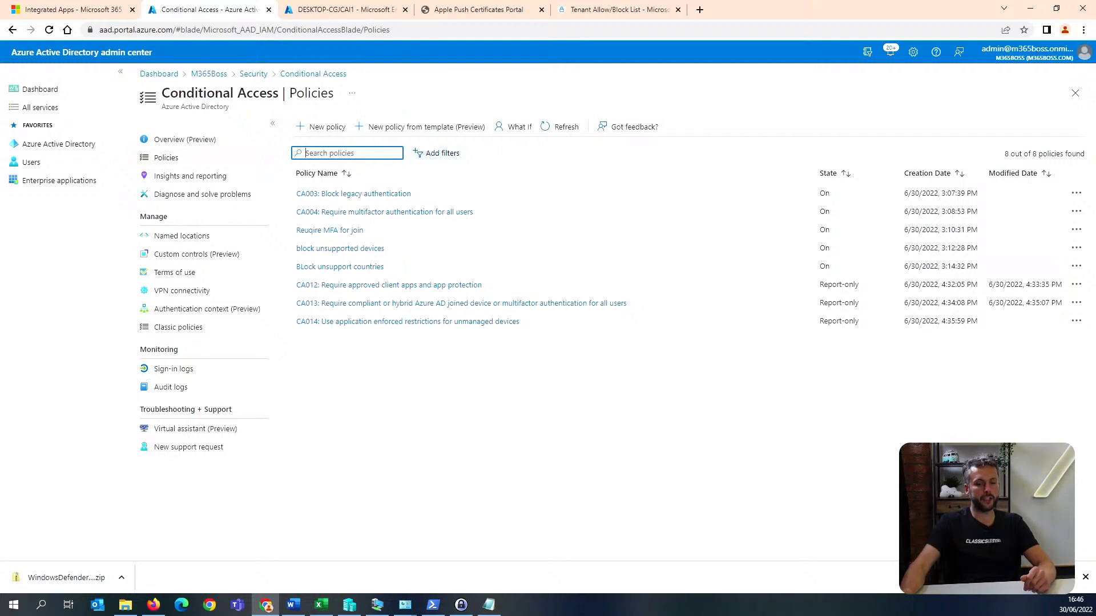
key("alt+Tab")
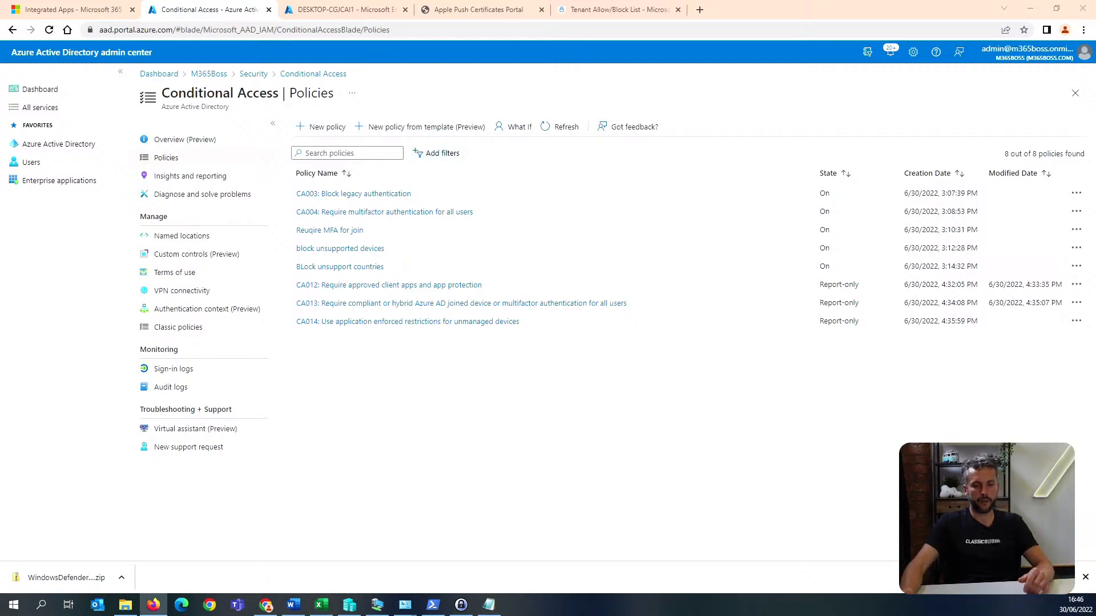
left_click(436, 610)
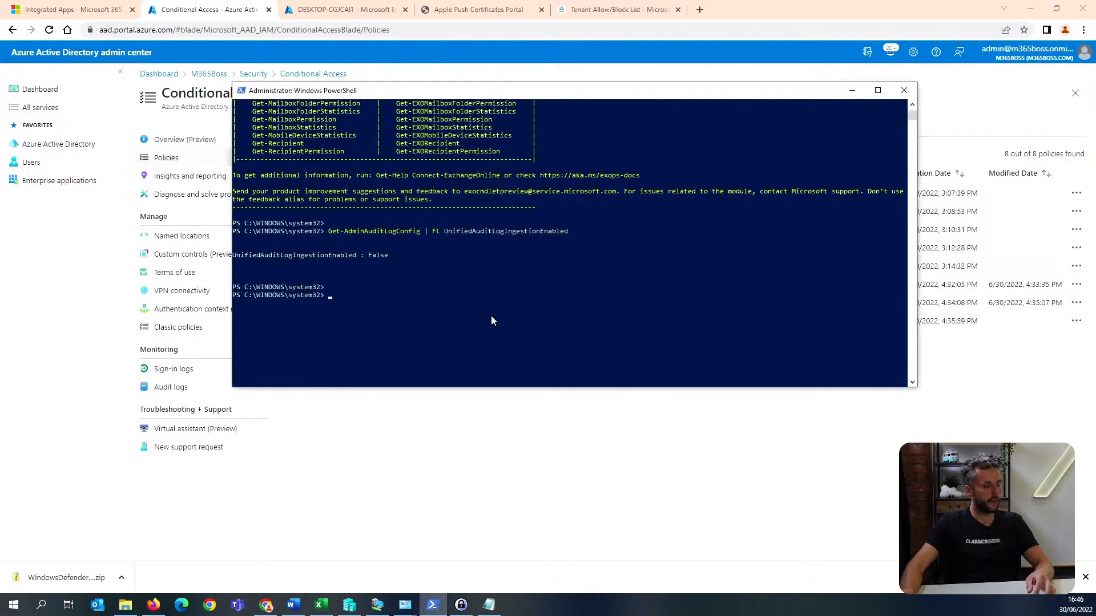
type("cls")
key("Return")
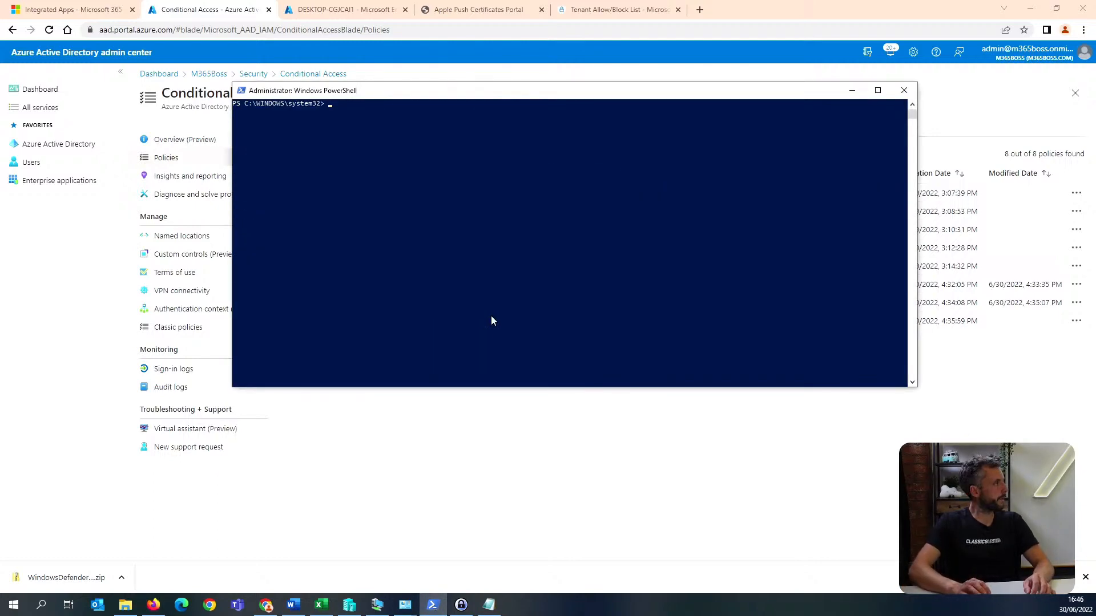
right_click(544, 280)
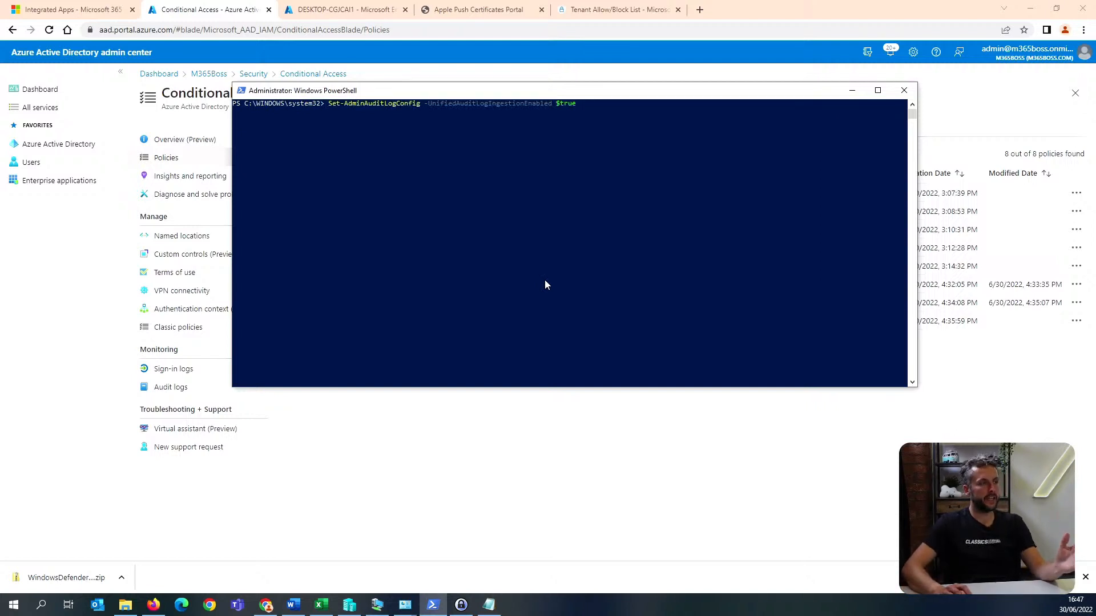
key("Return")
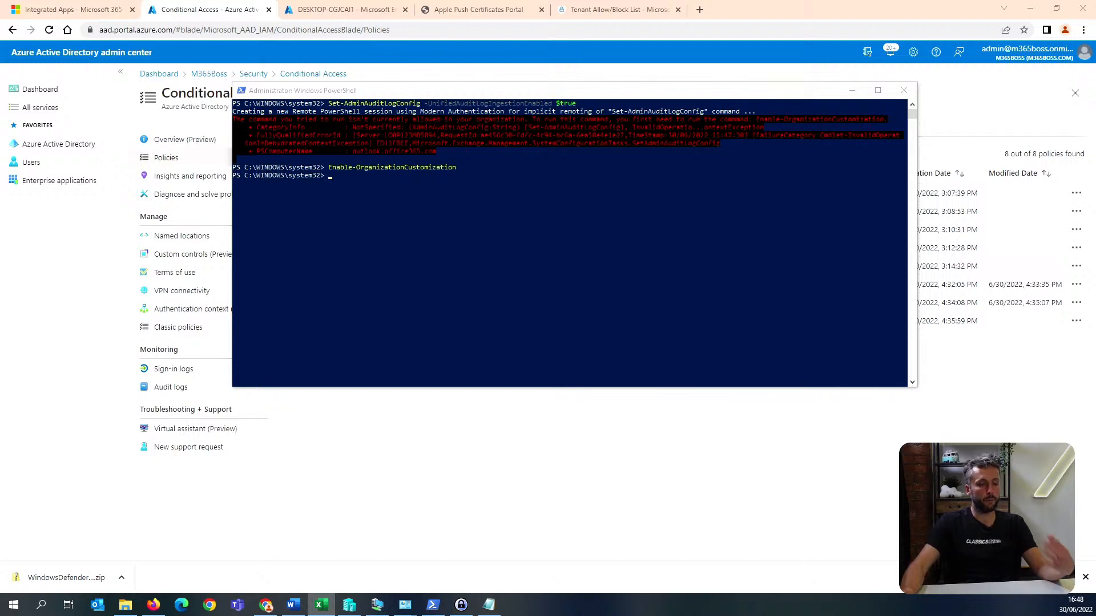
Try again to enable unified audit log ingestion by rerunning Set-AdminAuditLogConfig -UnifiedAuditLogIngestionEnabled $true.
left_click(679, 281)
key("Up")
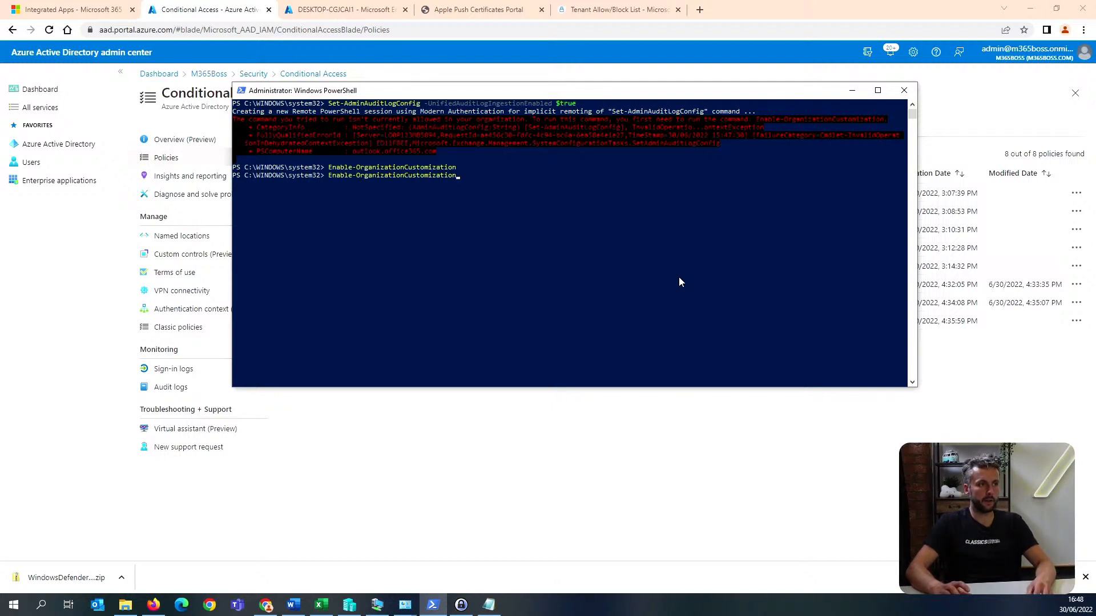
key("Up")
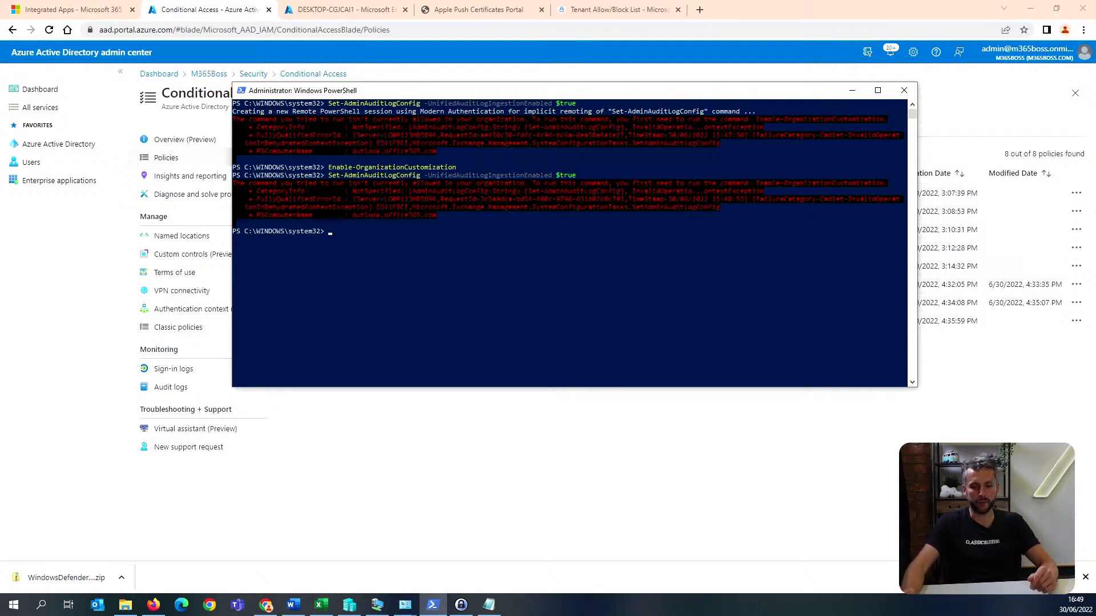
Disable additional storage providers in Outlook on the web by running Get-OwaMailboxPolicy | Set-OwaMailboxPolicy -AdditionalStorageProvidersAvailable $False.
key("alt+Tab")
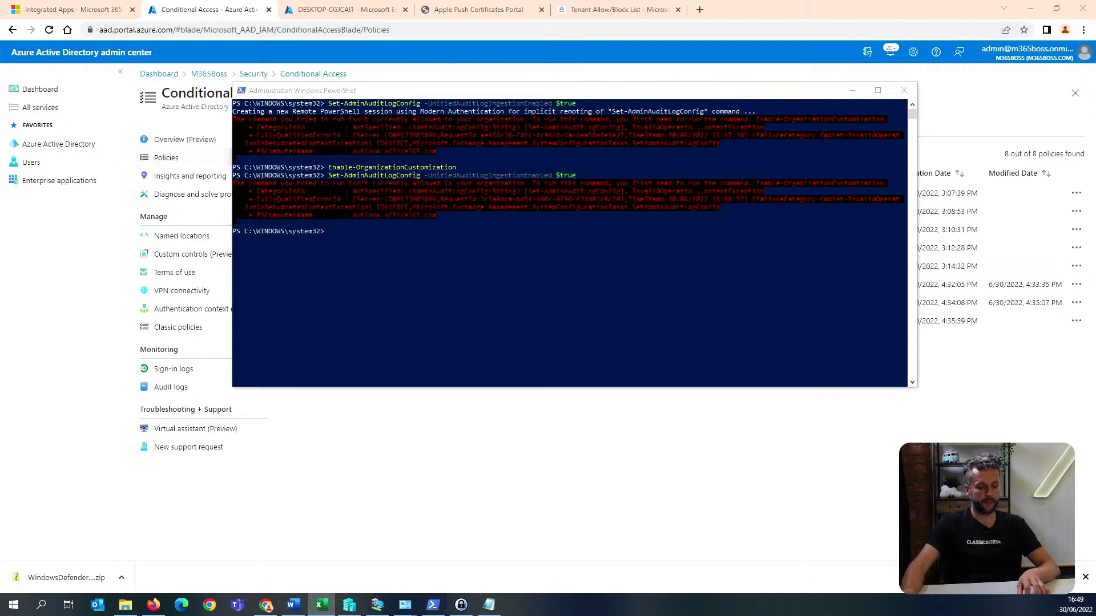
left_click(594, 270)
type("Get-OwaMailboxPolicy | Set-OwaMailboxPolicy -AdditionalStorageProvidersAvailable $False")
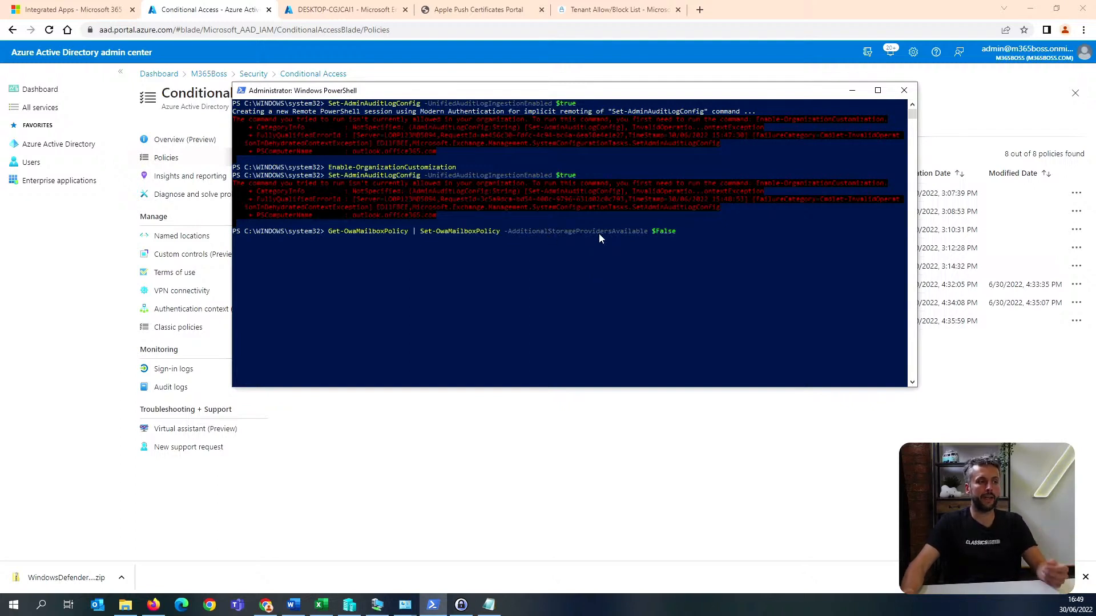
key("Return")
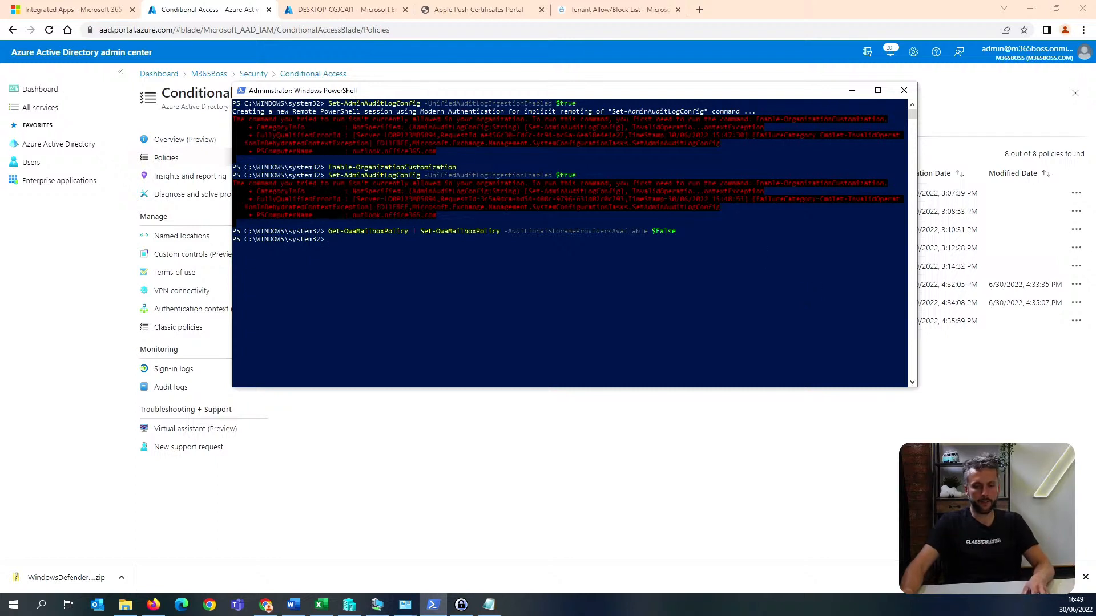
Set the OWA mailbox policies' conditional access to read-only by running Get-OwaMailboxPolicy | Set-OwaMailboxPolicy -ConditionalAccessPolicy ReadOnly.
key("alt+Tab")
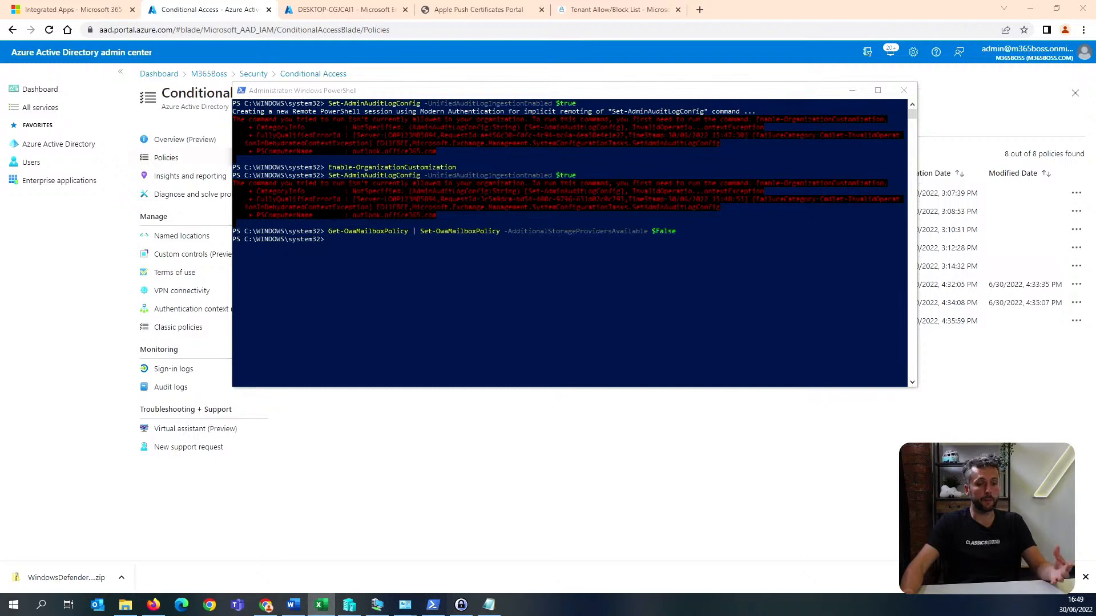
key("alt+Tab")
type("Get-OwaMailboxPolicy | Set-OwaMailboxPolicy -ConditionalAccessPolicy ReadOnly")
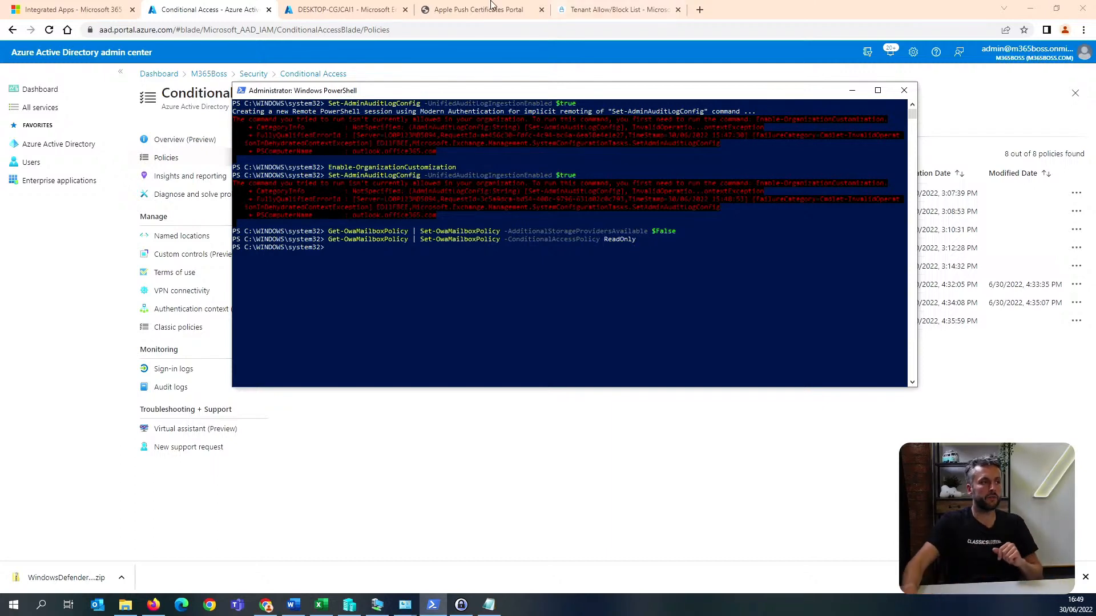
Switch to the Azure Active Directory admin center and review the session controls of Conditional Access policy CA014 against the PowerShell mailbox command.
left_click(331, 9)
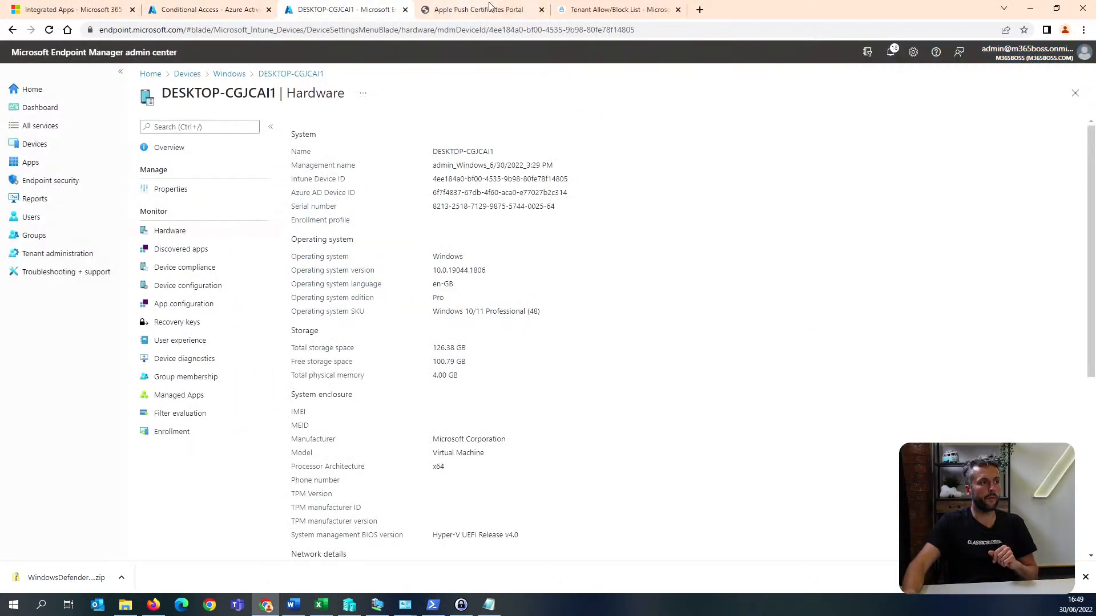
left_click(220, 9)
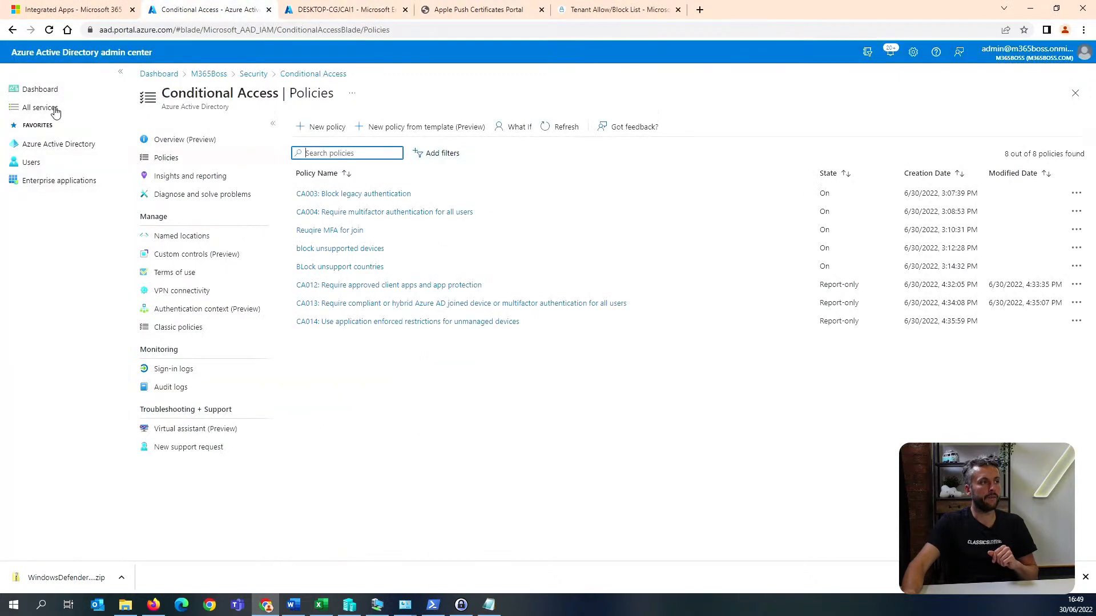
left_click(382, 323)
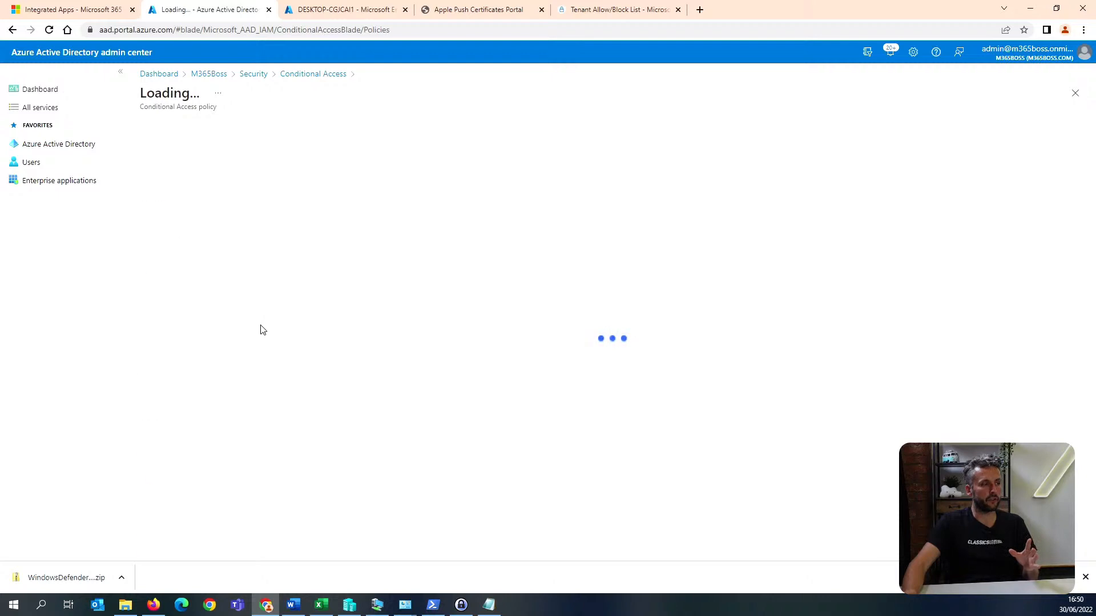
scroll(264, 372, "down", 1)
left_click(198, 385)
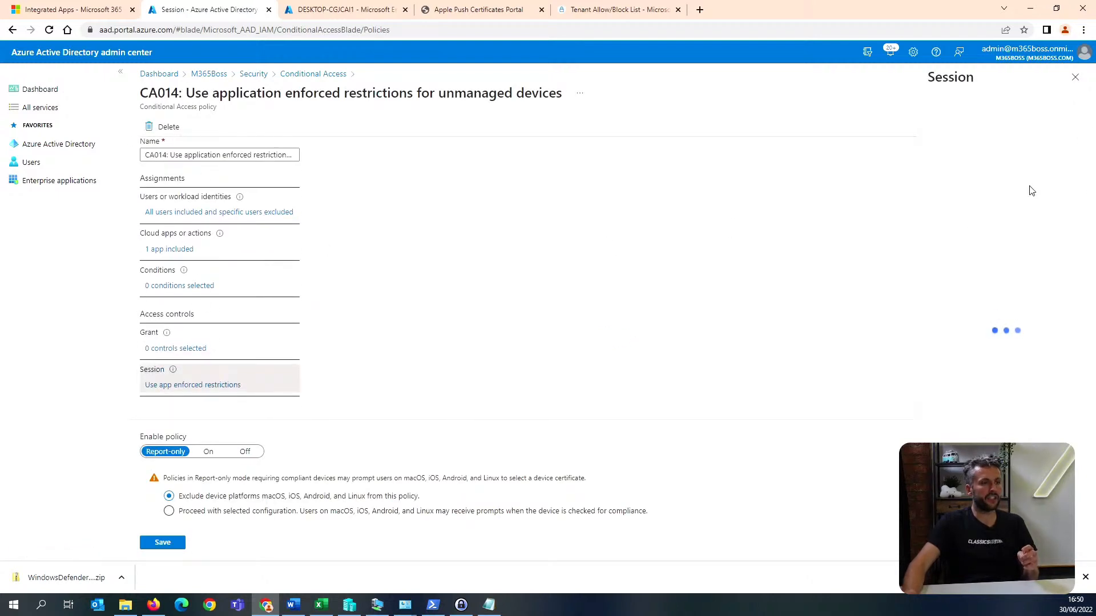
left_click(433, 605)
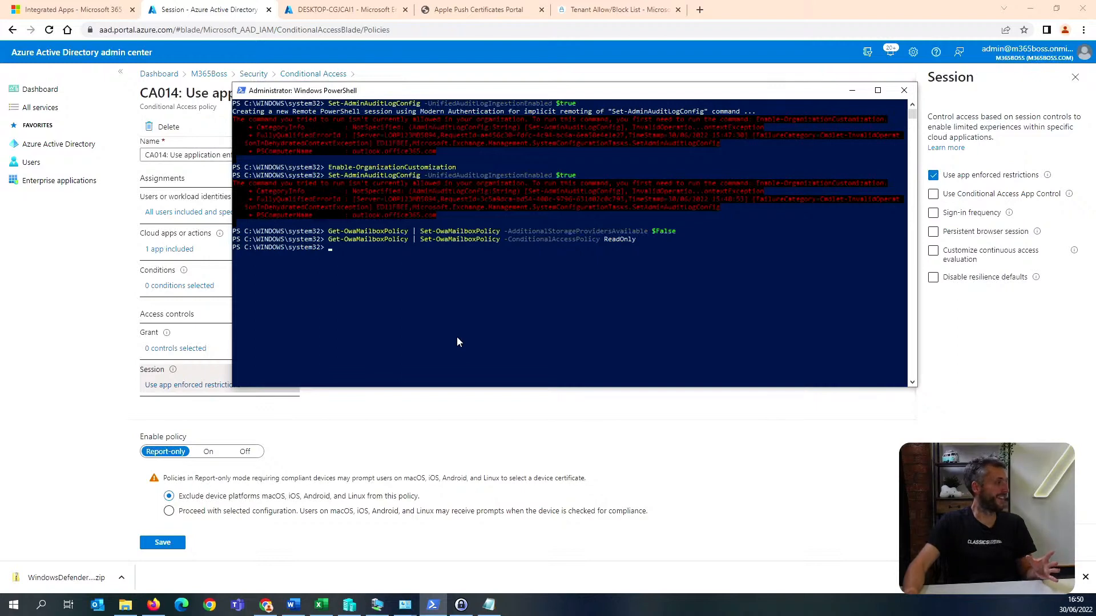
left_click(852, 91)
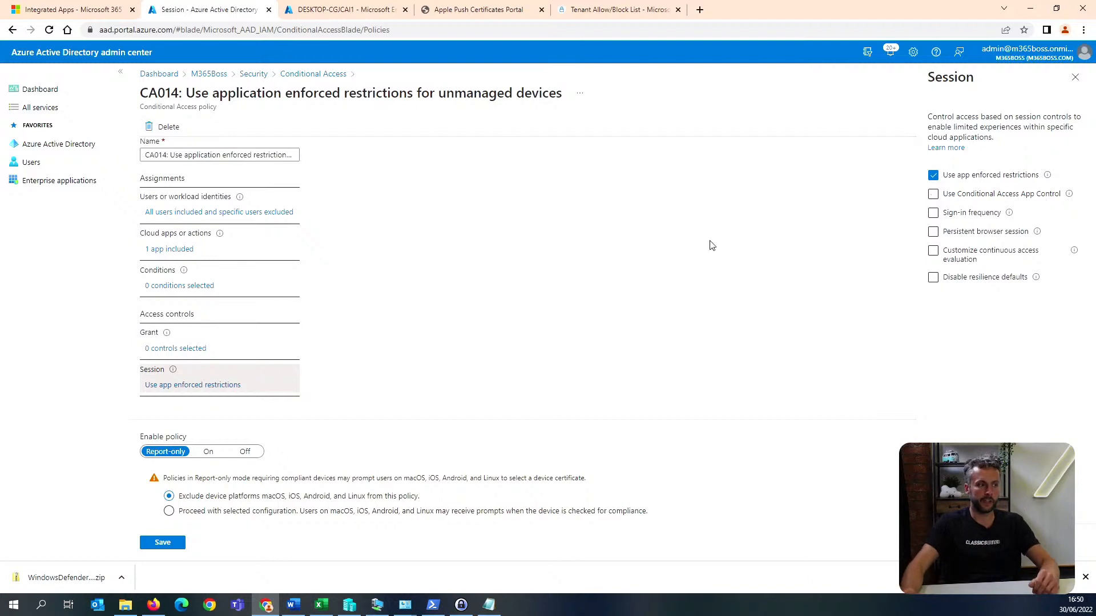
Examine the conditions of policy CA014, checking its device platforms and filter for devices.
scroll(197, 259, "up", 1)
scroll(204, 274, "down", 1)
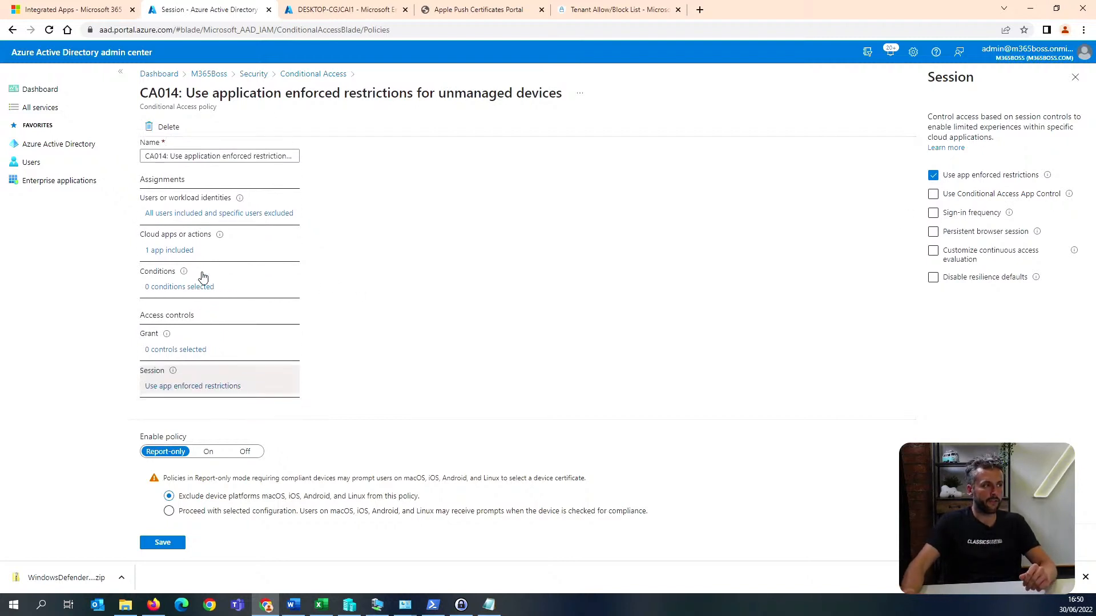
scroll(204, 275, "up", 1)
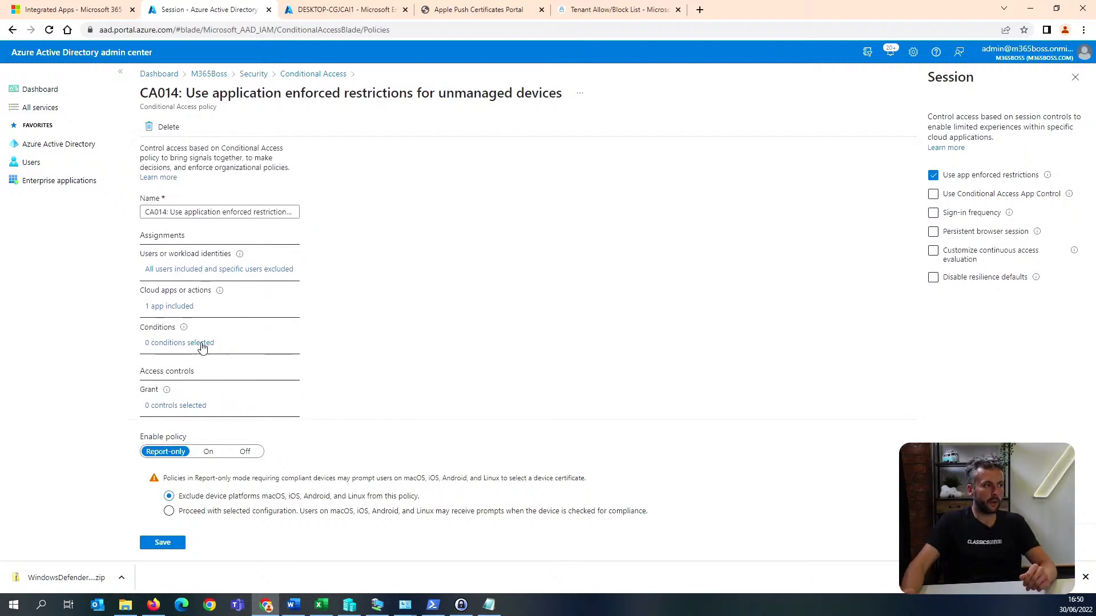
left_click(198, 343)
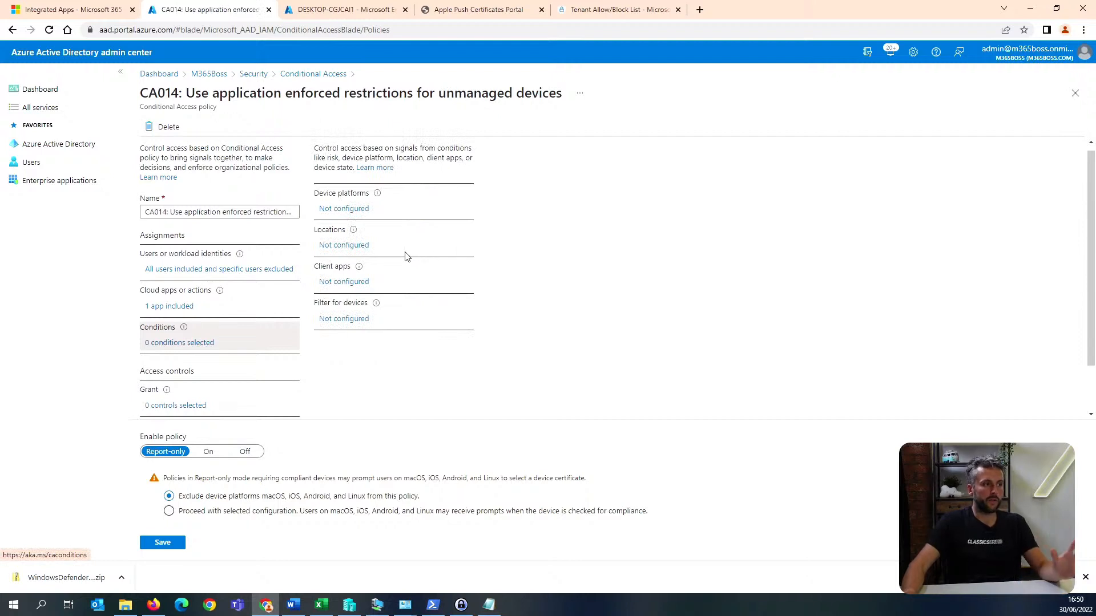
left_click(360, 211)
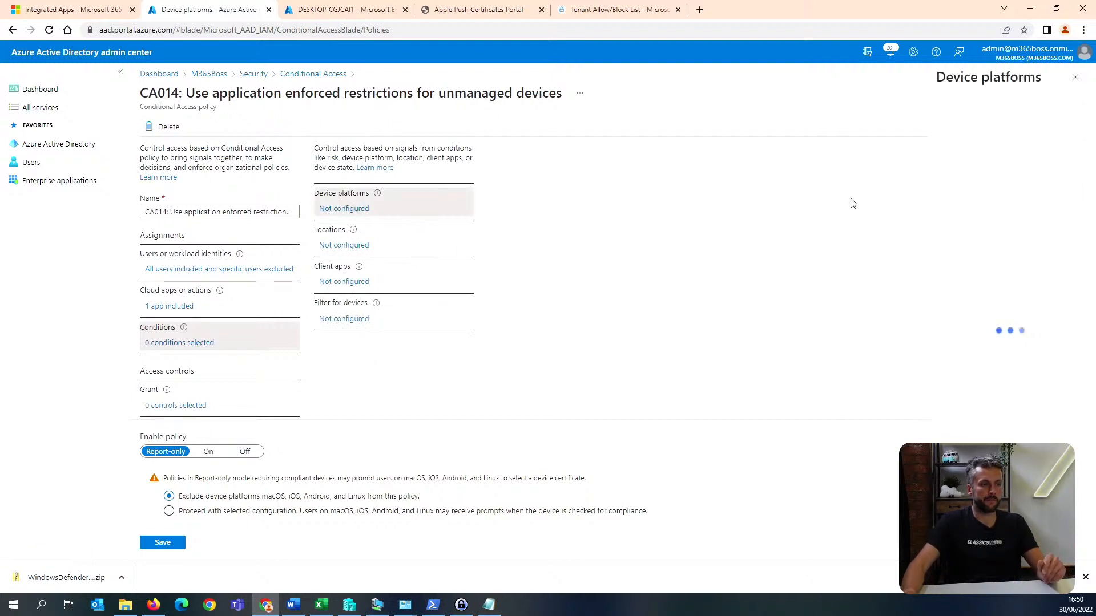
left_click(1075, 77)
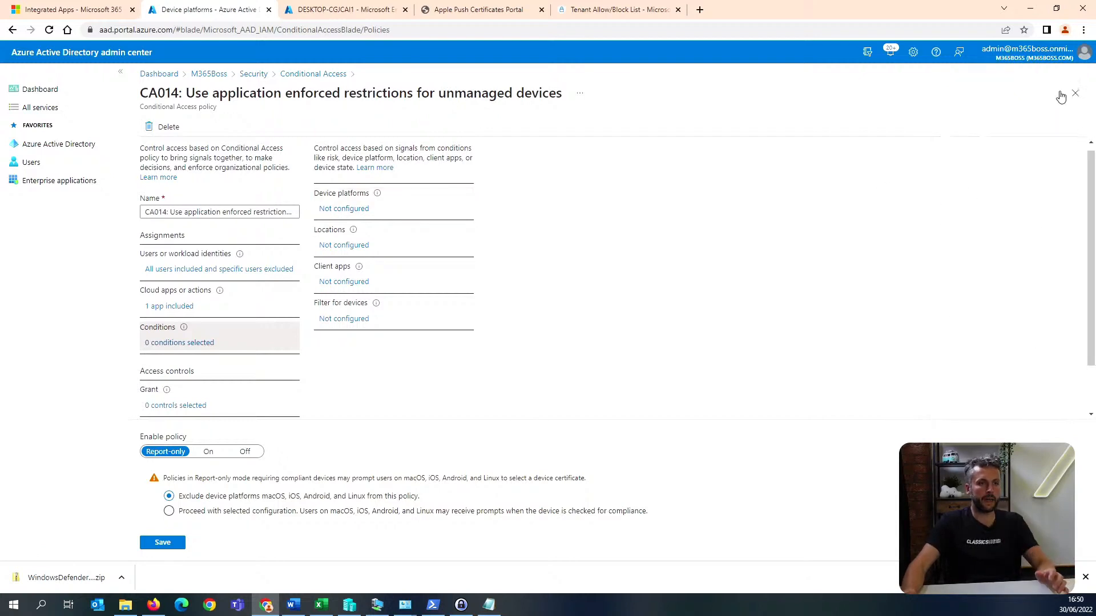
left_click(345, 320)
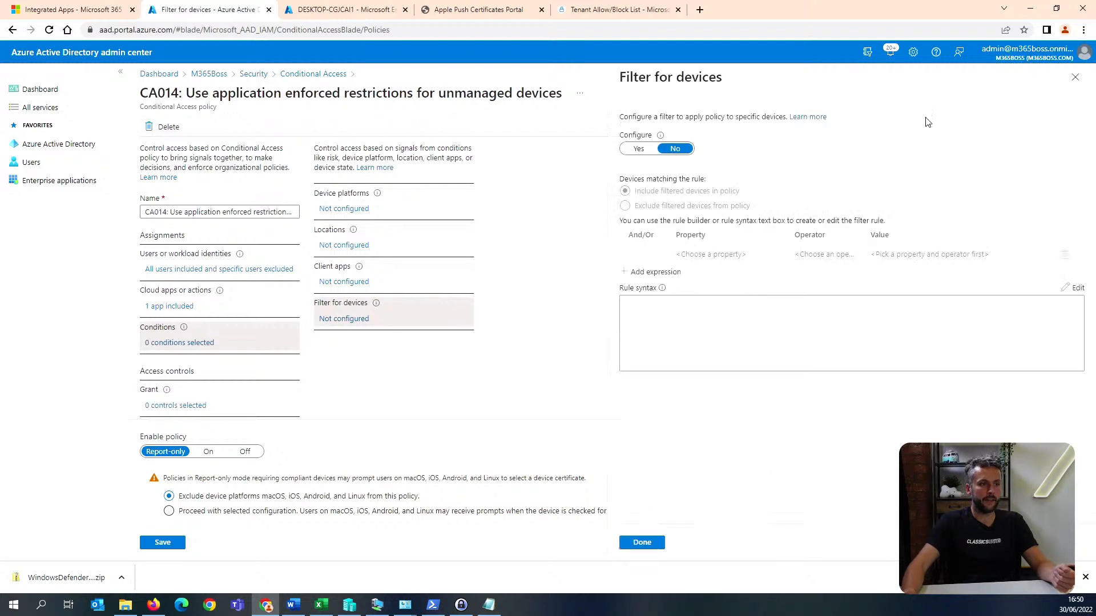
left_click(1076, 77)
Configure the filter for devices in policy CA014 to exclude devices whose IsCompliant property equals True.
scroll(334, 300, "down", 1)
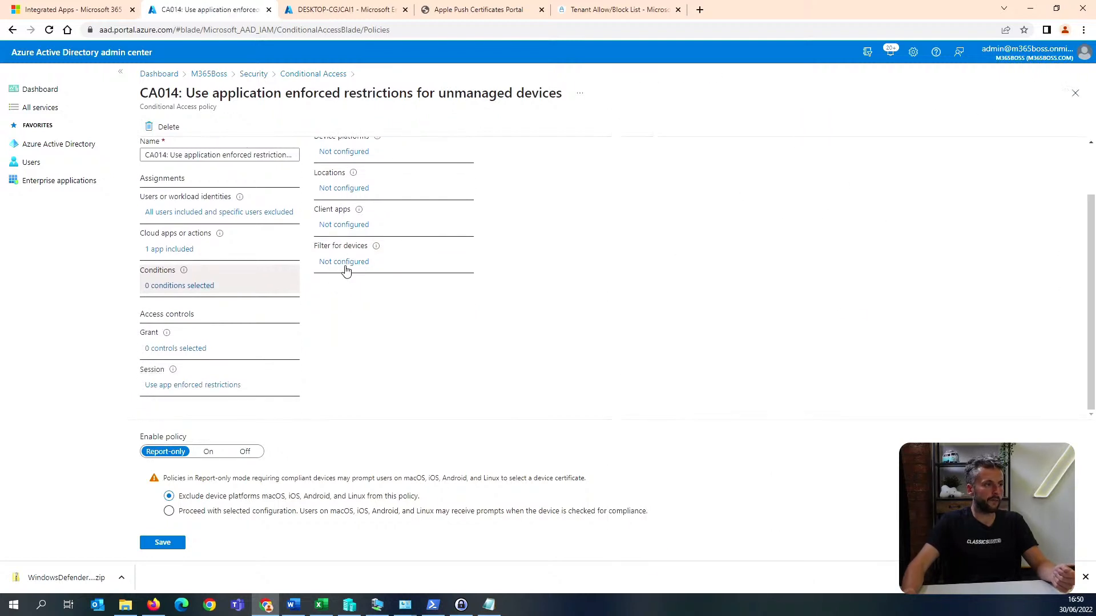
left_click(344, 264)
left_click(634, 150)
left_click(674, 206)
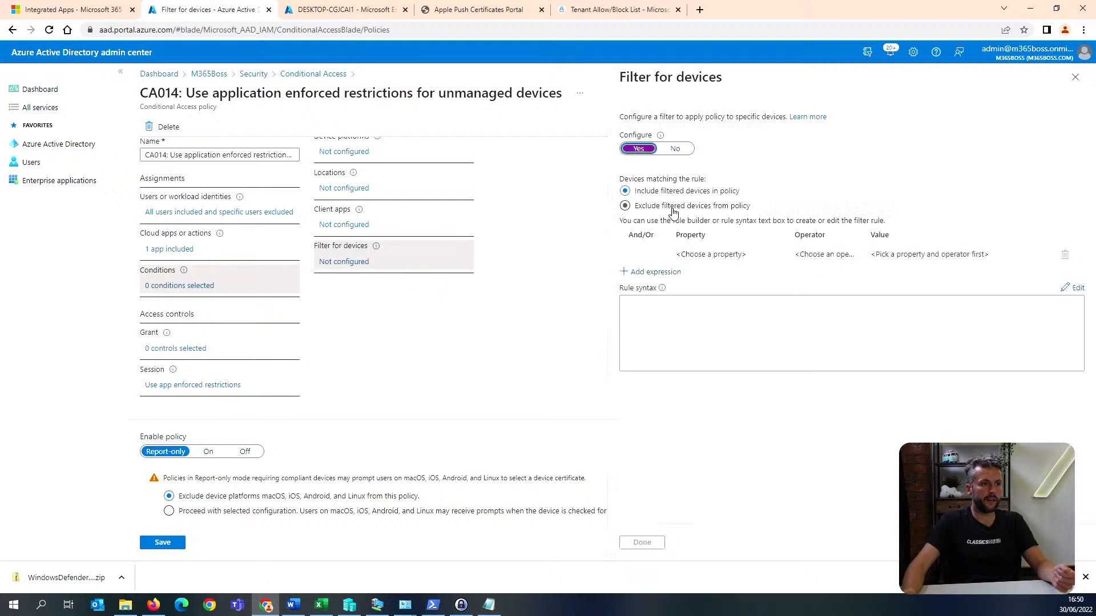
left_click(723, 254)
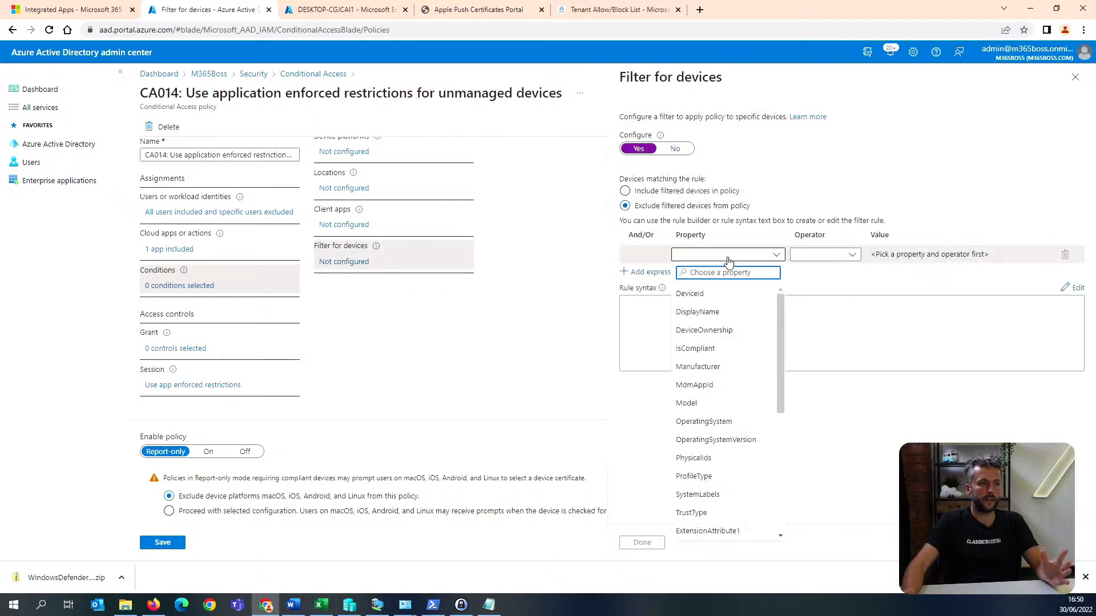
left_click(733, 346)
left_click(839, 255)
left_click(830, 278)
left_click(957, 257)
left_click(900, 277)
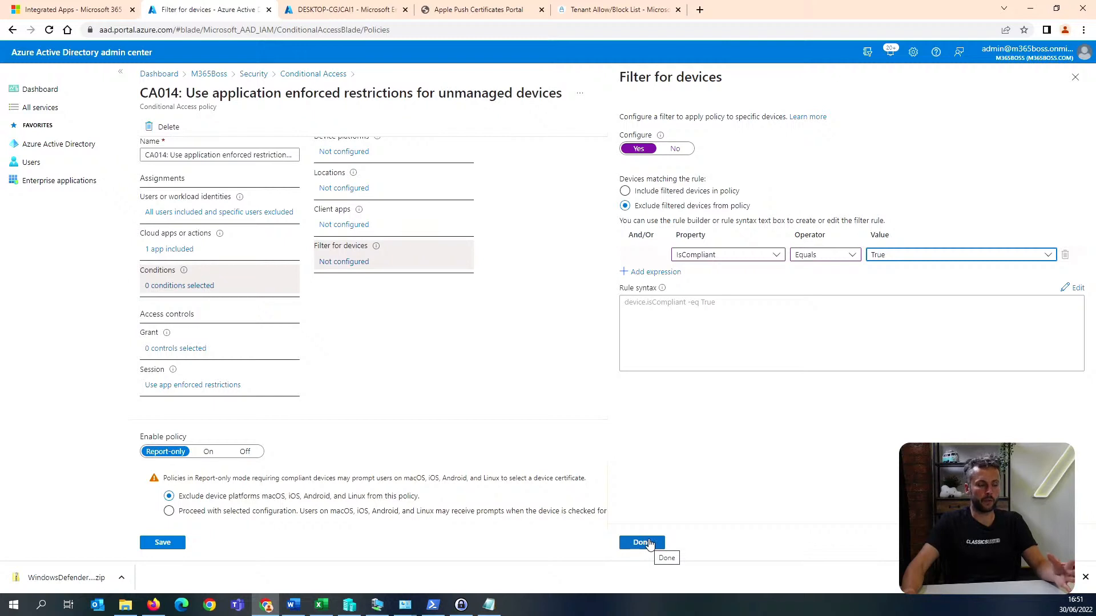
left_click(650, 543)
Limit policy CA014 to the macOS and Windows device platforms and save the policy.
scroll(368, 233, "up", 2)
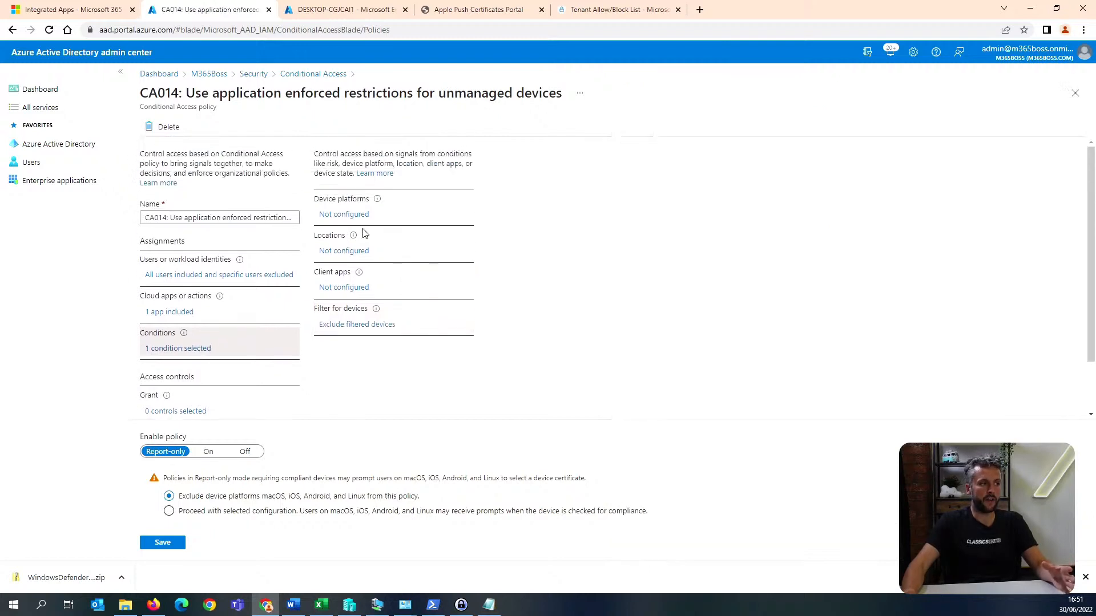
left_click(353, 217)
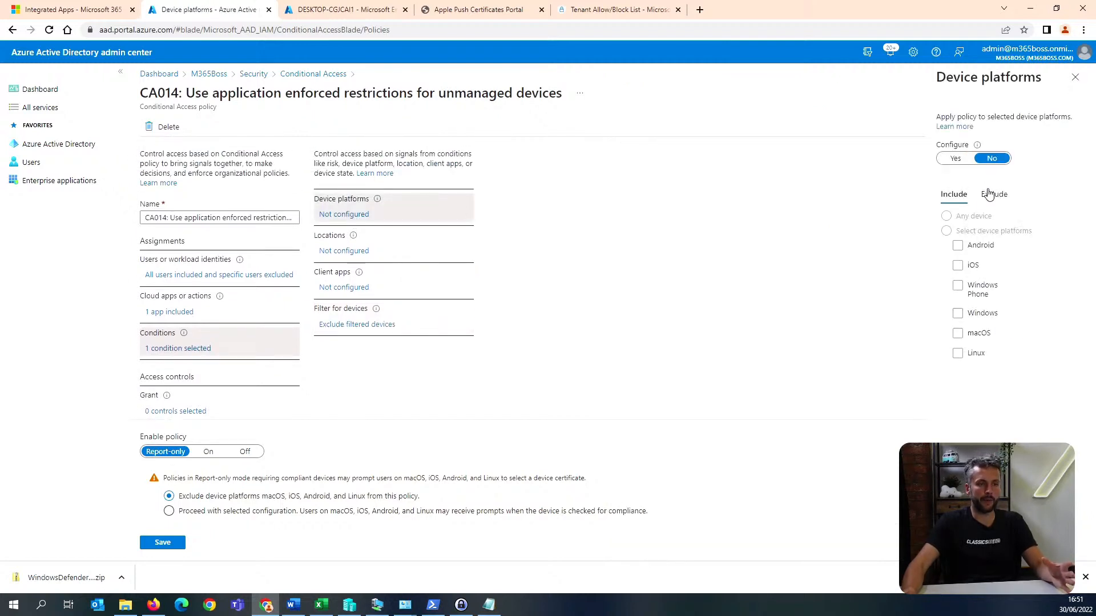
left_click(953, 160)
left_click(989, 236)
left_click(958, 247)
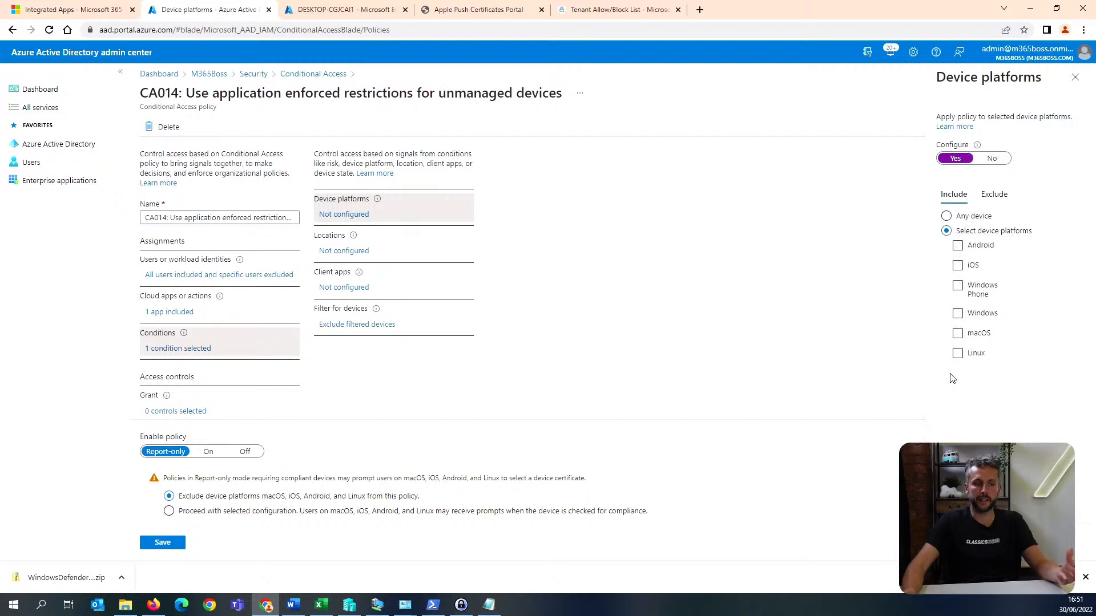
left_click(958, 334)
left_click(957, 313)
left_click(958, 543)
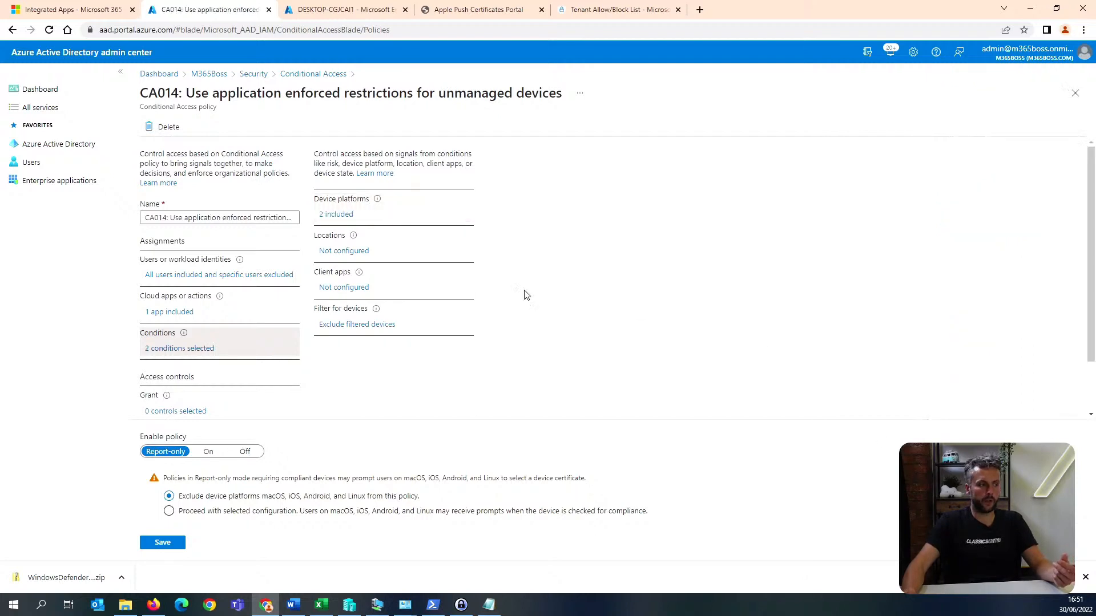
left_click(167, 548)
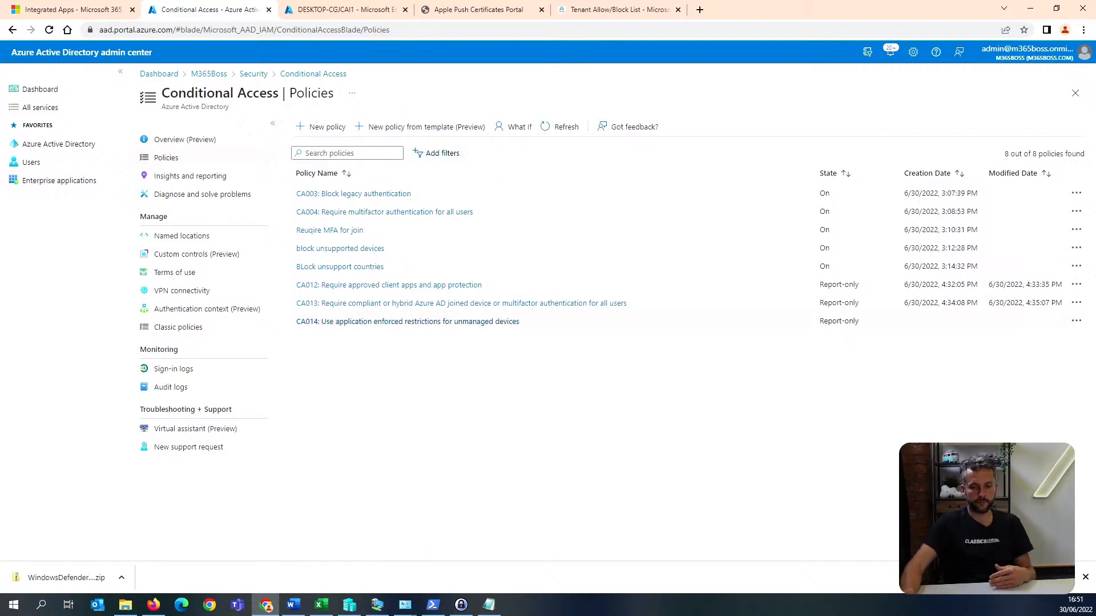
Open a new browser tab and search the web for admin.teams microsoft.com.
key("alt+Tab")
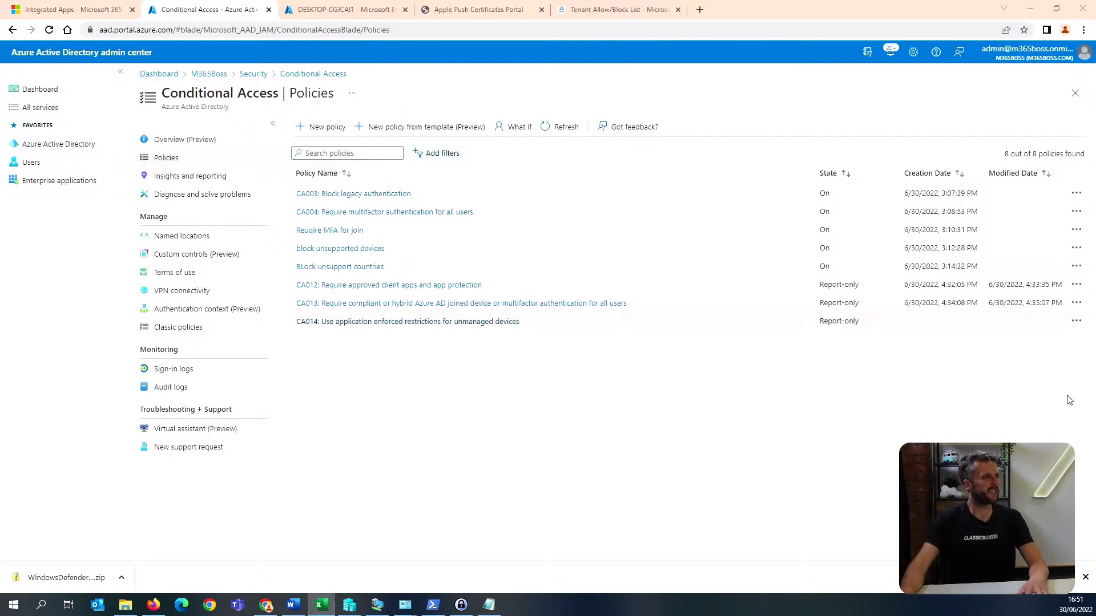
left_click(699, 11)
type("ad")
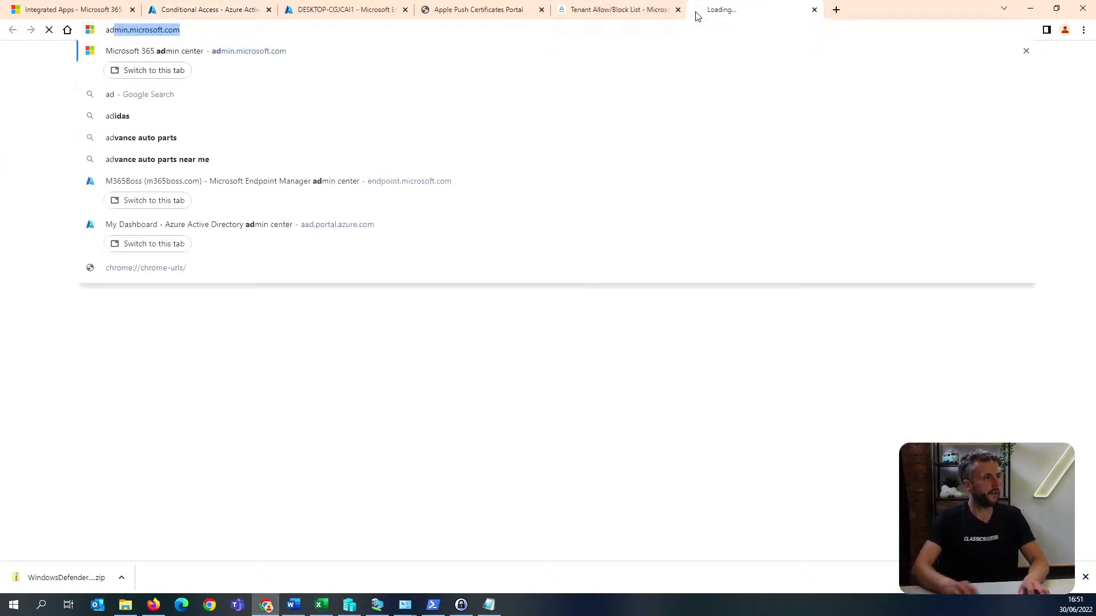
type("min.tea")
key("Down")
key("Return")
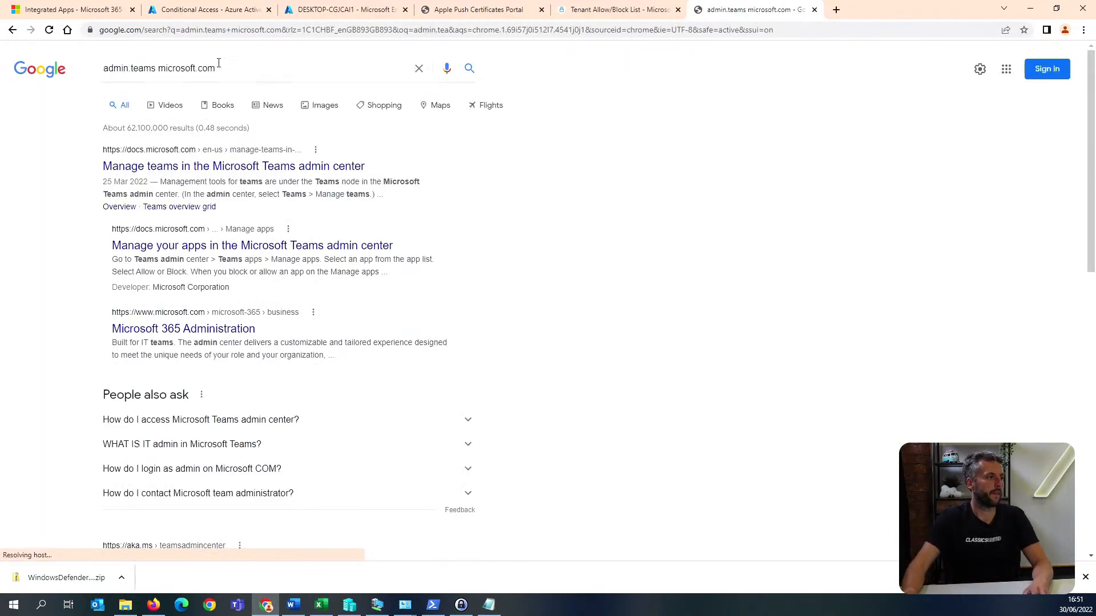
left_click(250, 27)
type("https://admin.teams.m")
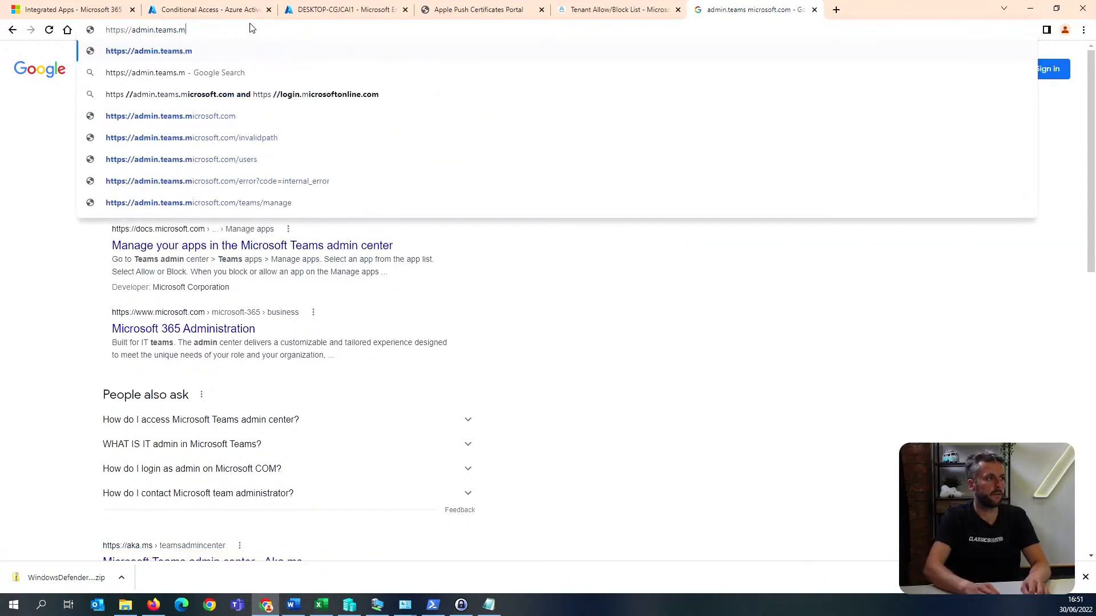
type("icrosoft.com")
key("Return")
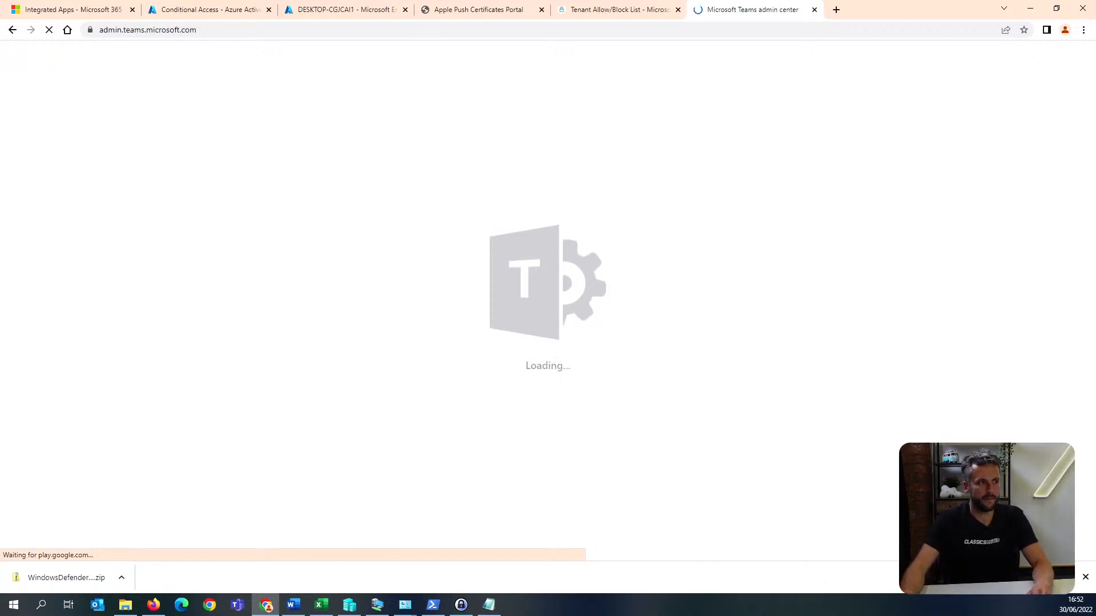
key("alt+Tab")
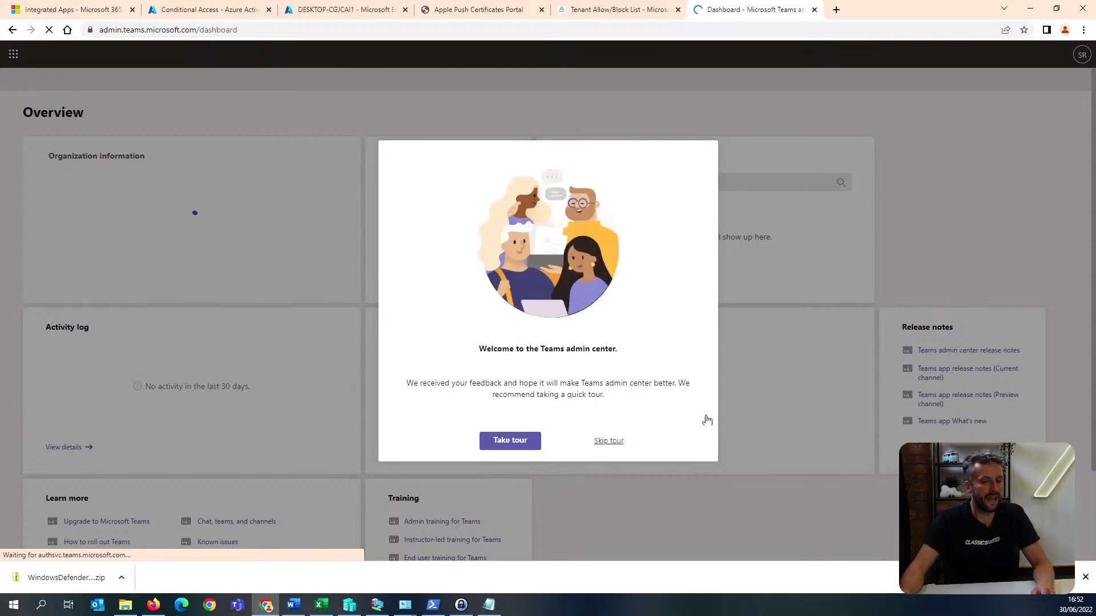
left_click(621, 438)
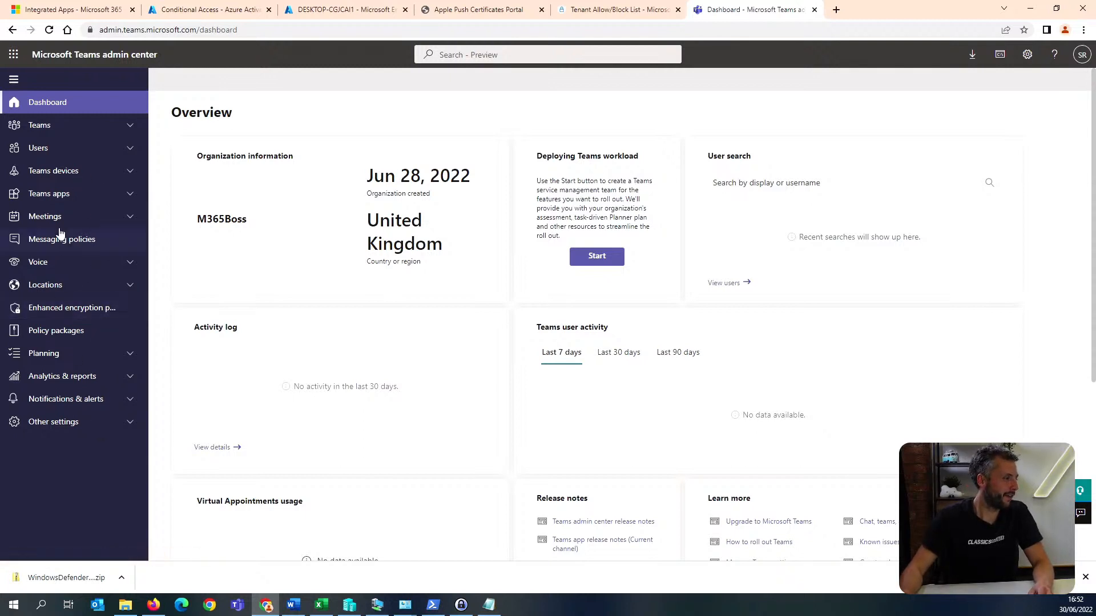
Review the external access settings for external domains, unmanaged Teams accounts and Skype users.
left_click(126, 153)
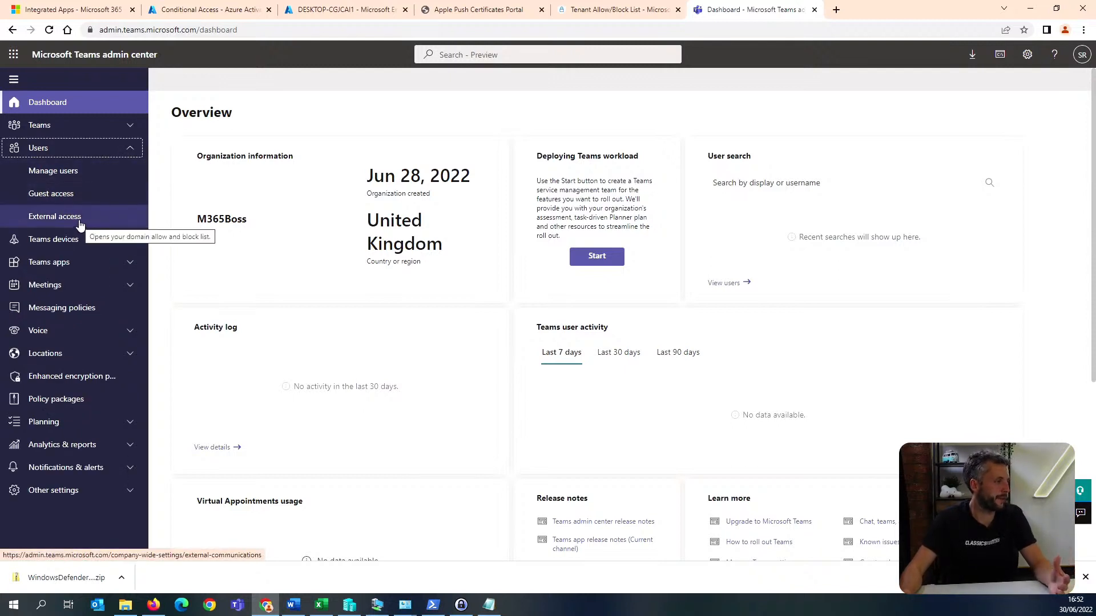
left_click(94, 204)
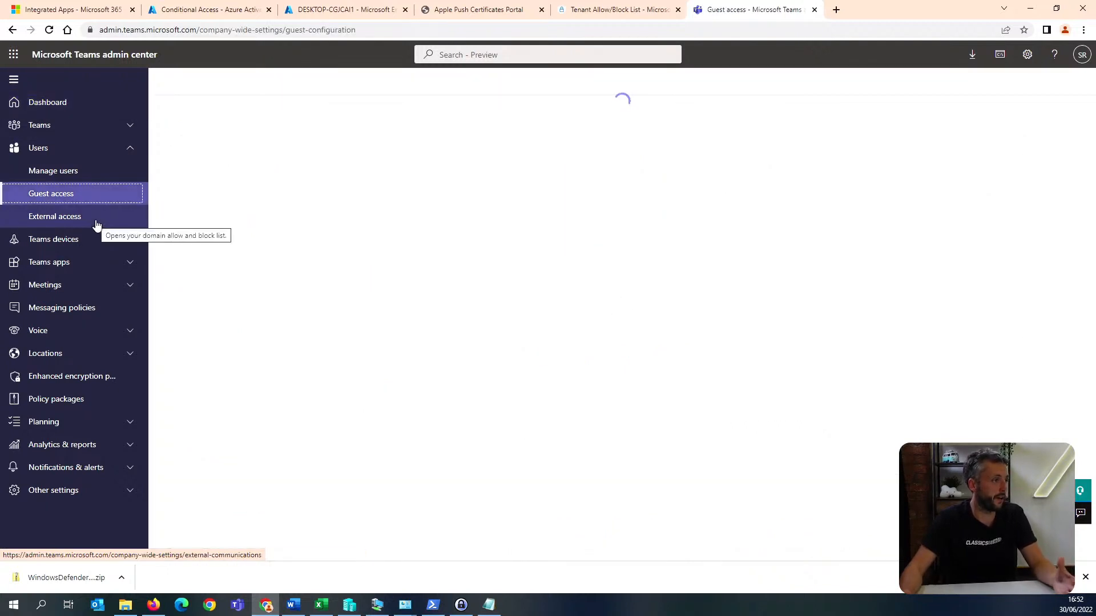
left_click(96, 225)
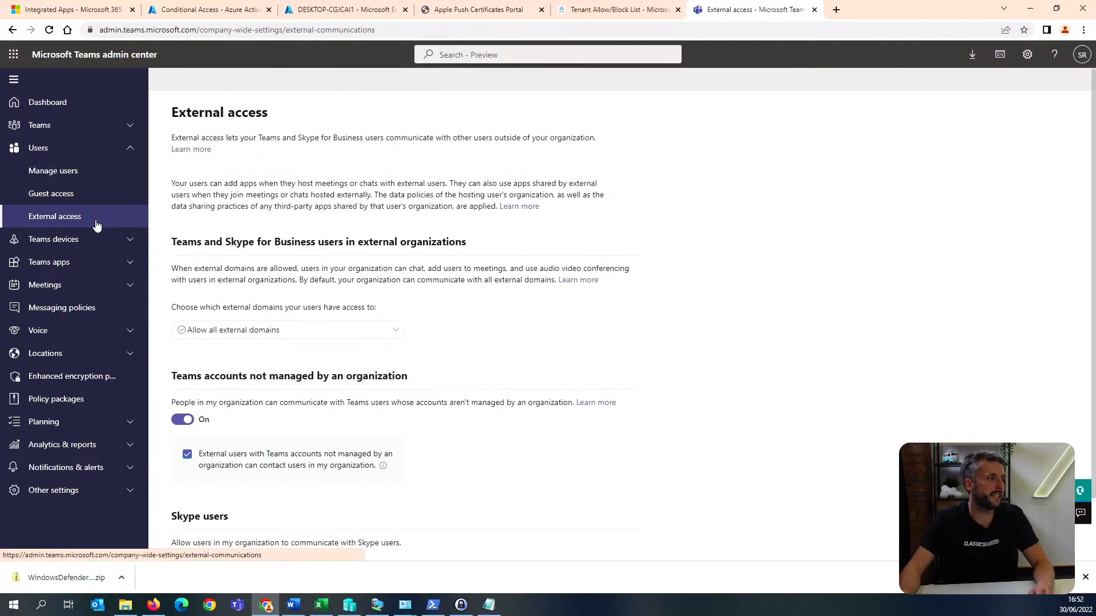
scroll(266, 335, "down", 2)
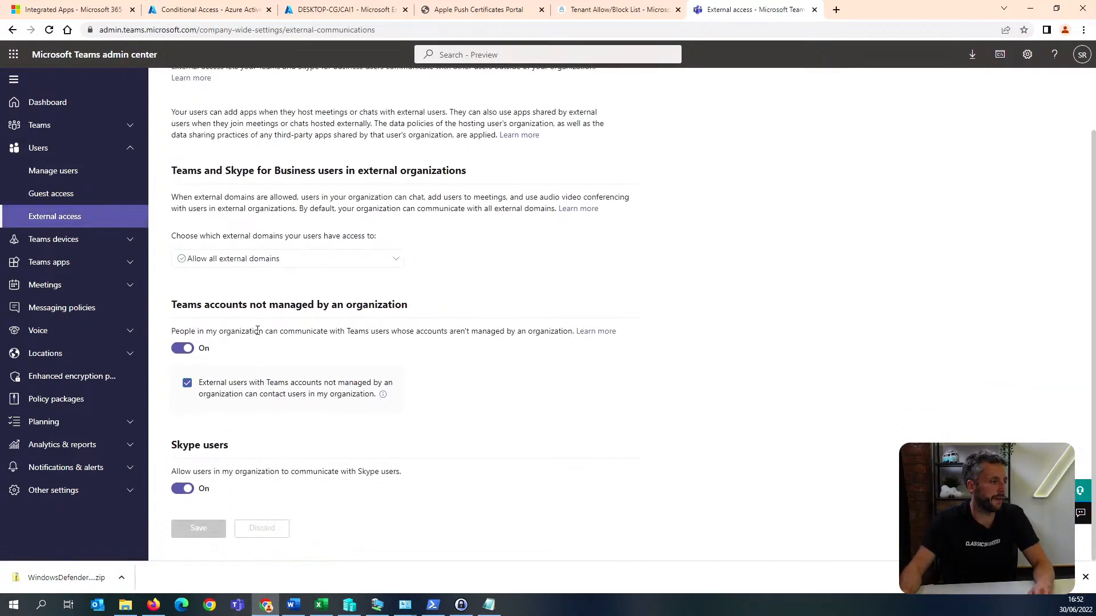
scroll(197, 295, "up", 1)
Check the meeting policies list and review the meeting settings for anonymous participants, email invitations and network traffic.
left_click(92, 486)
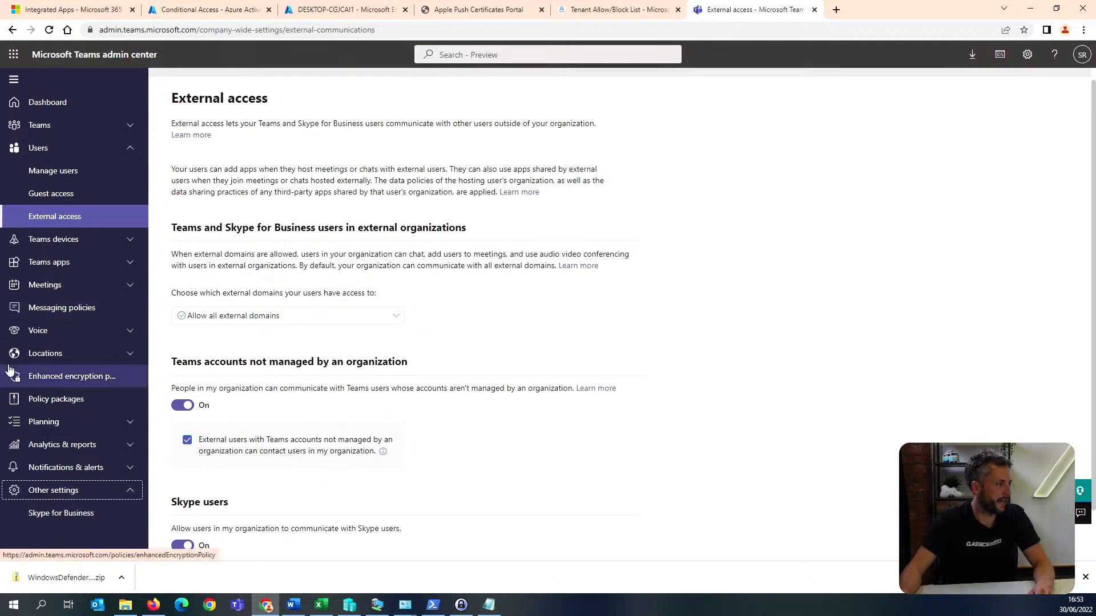
left_click(87, 291)
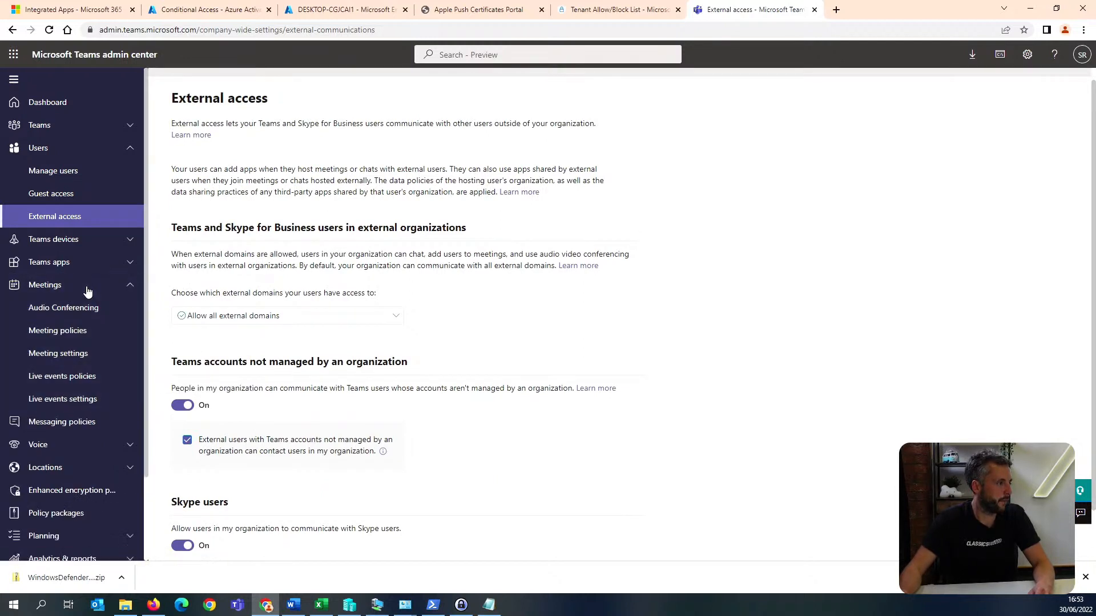
left_click(76, 339)
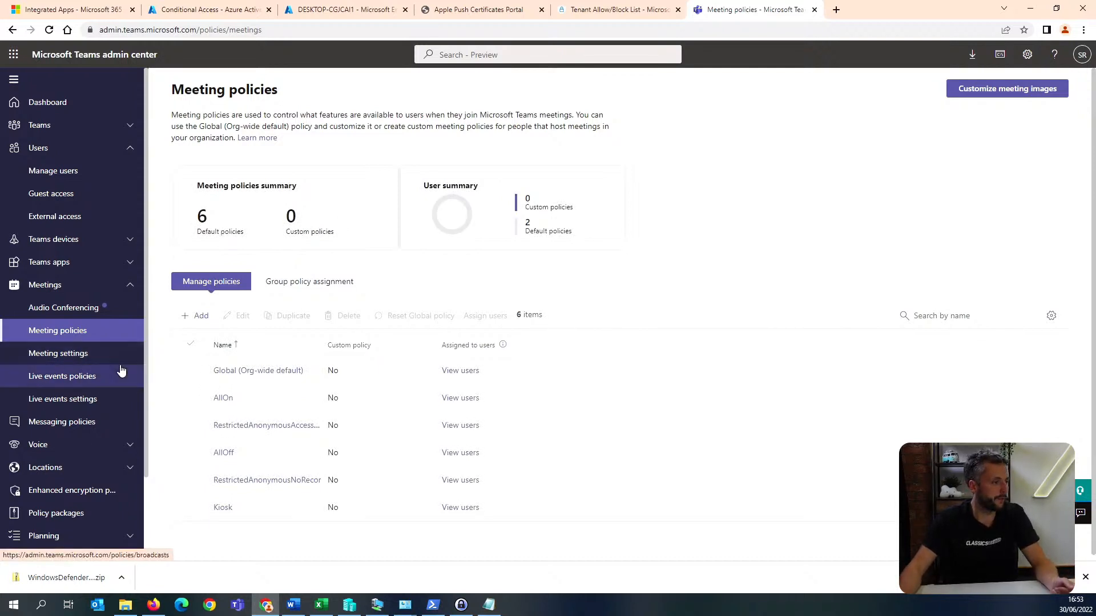
left_click(86, 355)
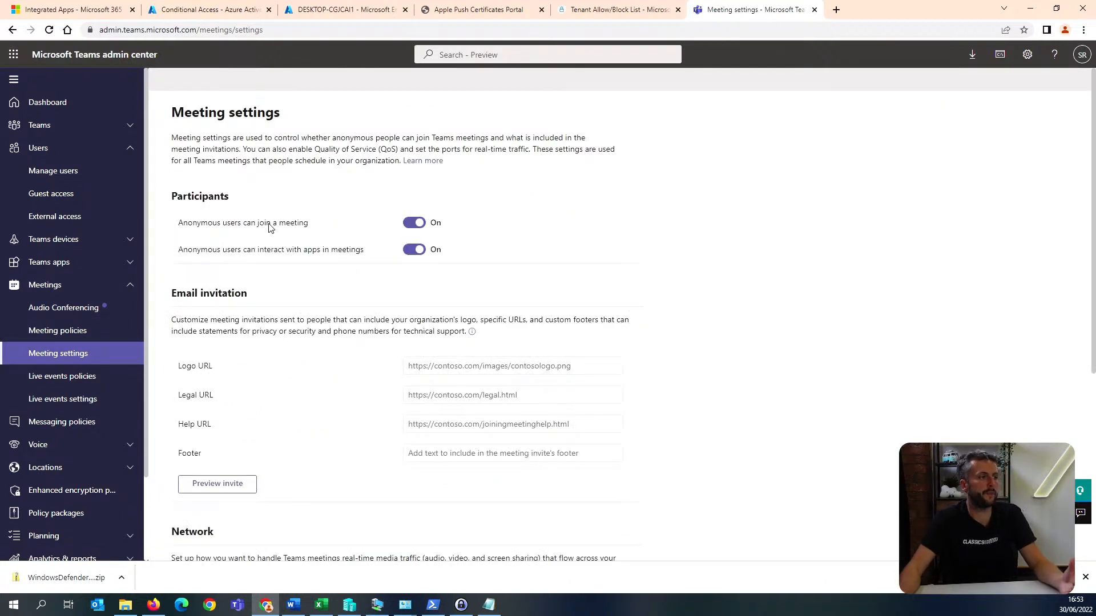
scroll(400, 257, "down", 5)
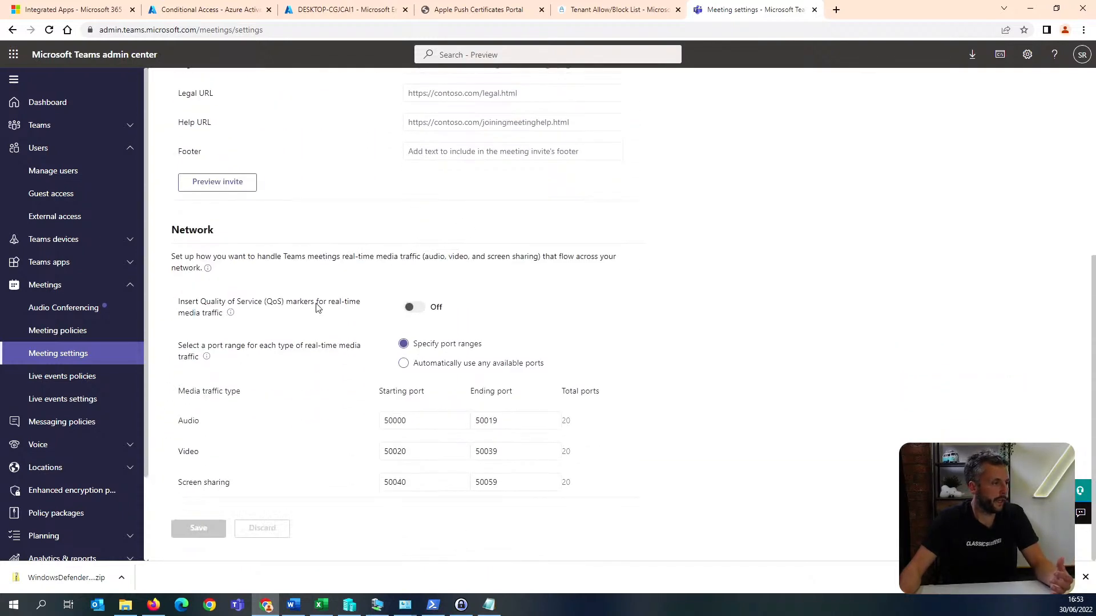
scroll(315, 306, "up", 5)
Open the Global (Org-wide default) meeting policy and review its settings through to the Participants & guests section.
left_click(68, 332)
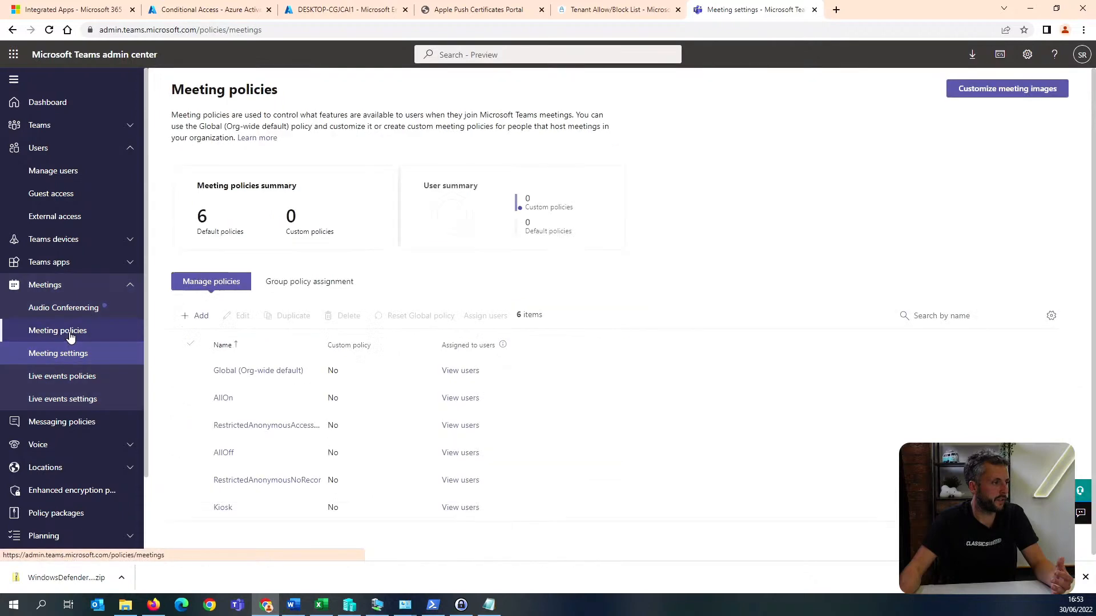
left_click(259, 374)
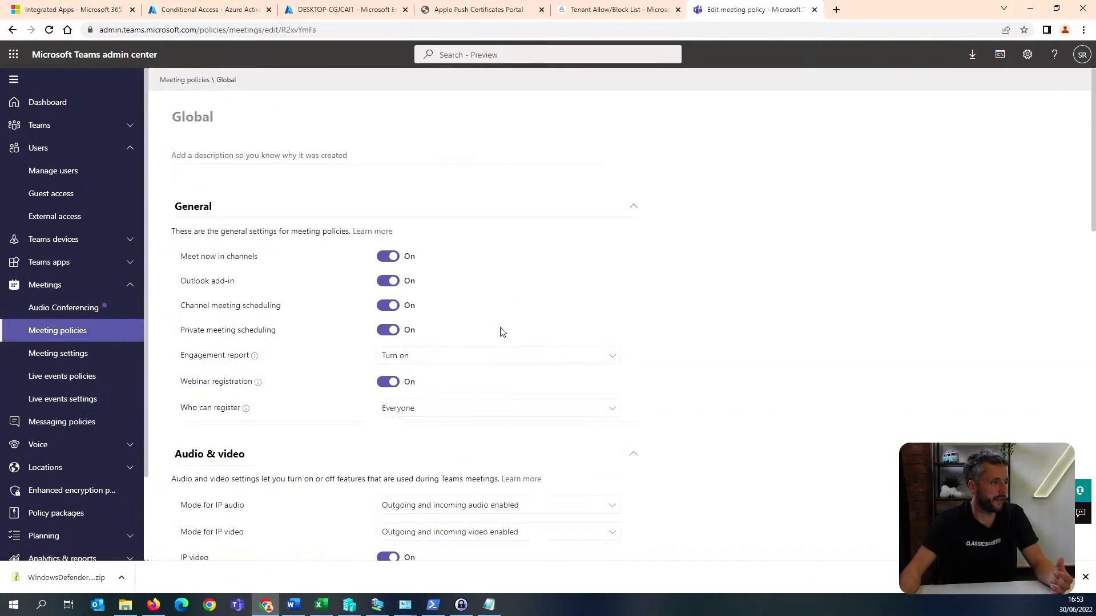
scroll(501, 332, "down", 7)
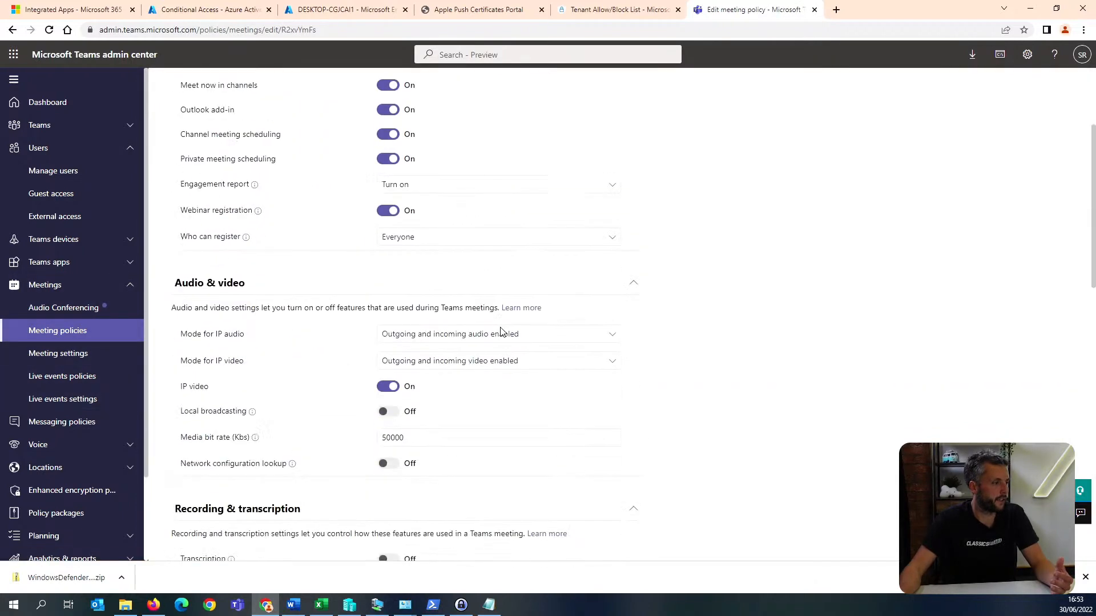
scroll(502, 332, "down", 3)
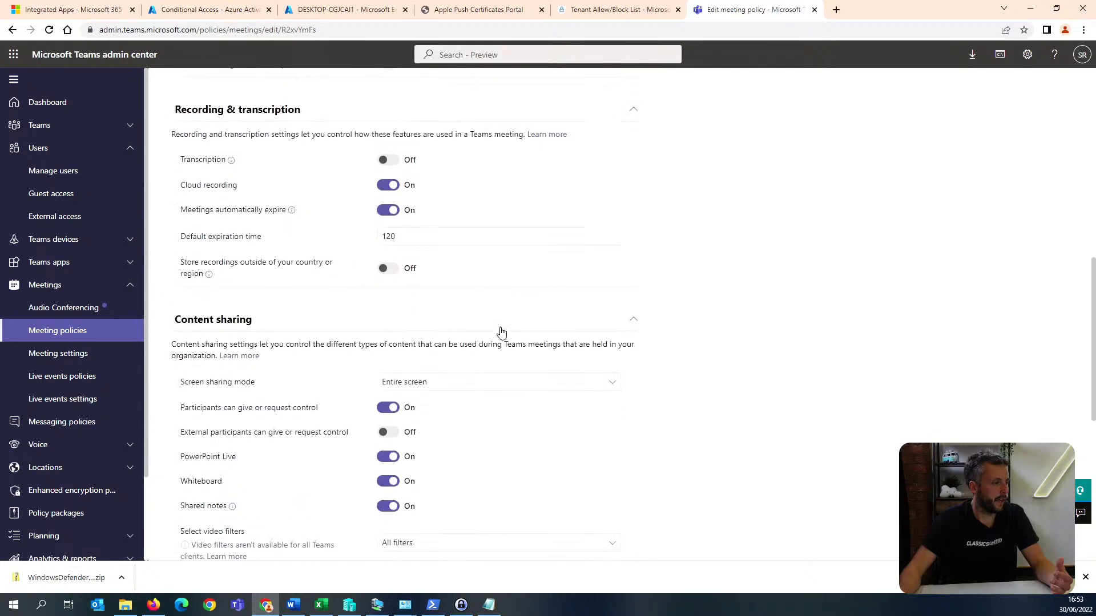
scroll(501, 332, "down", 6)
scroll(502, 332, "down", 1)
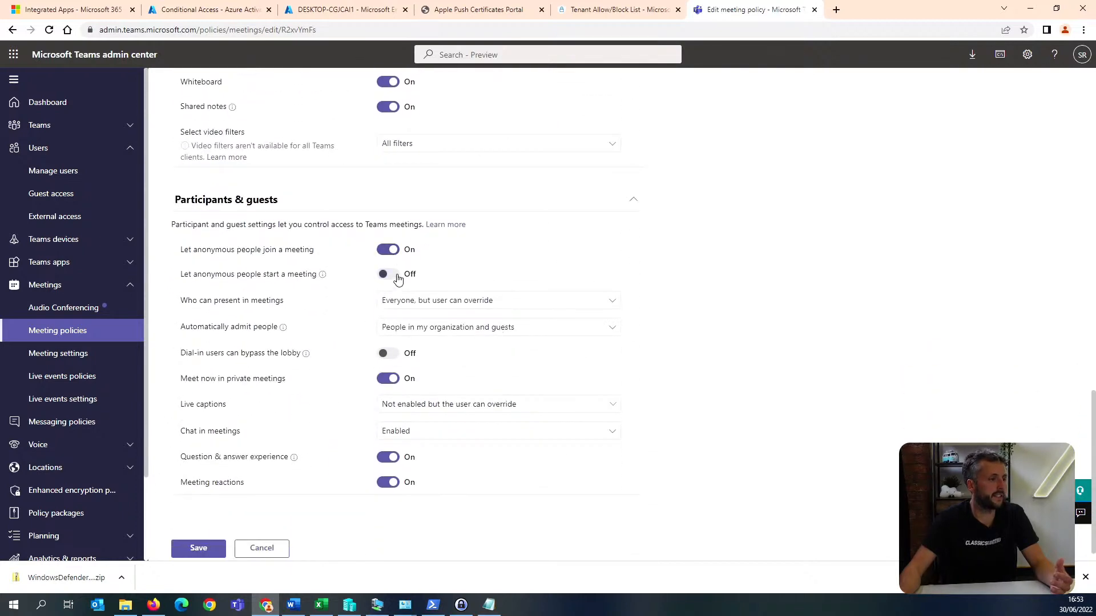
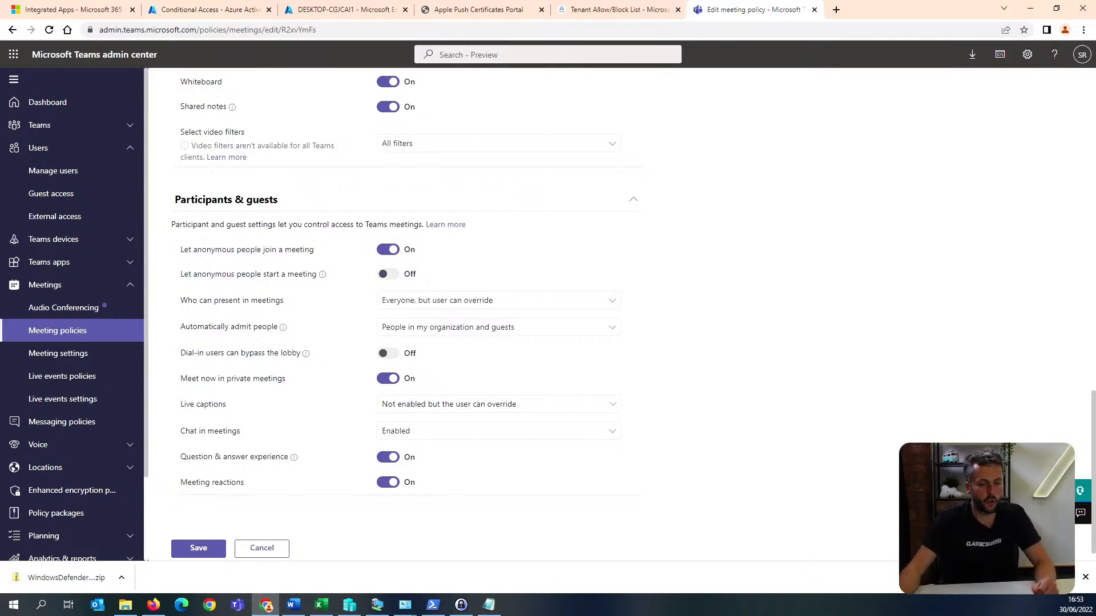
Open the page for managing the organization's Teams apps.
key("alt+Tab")
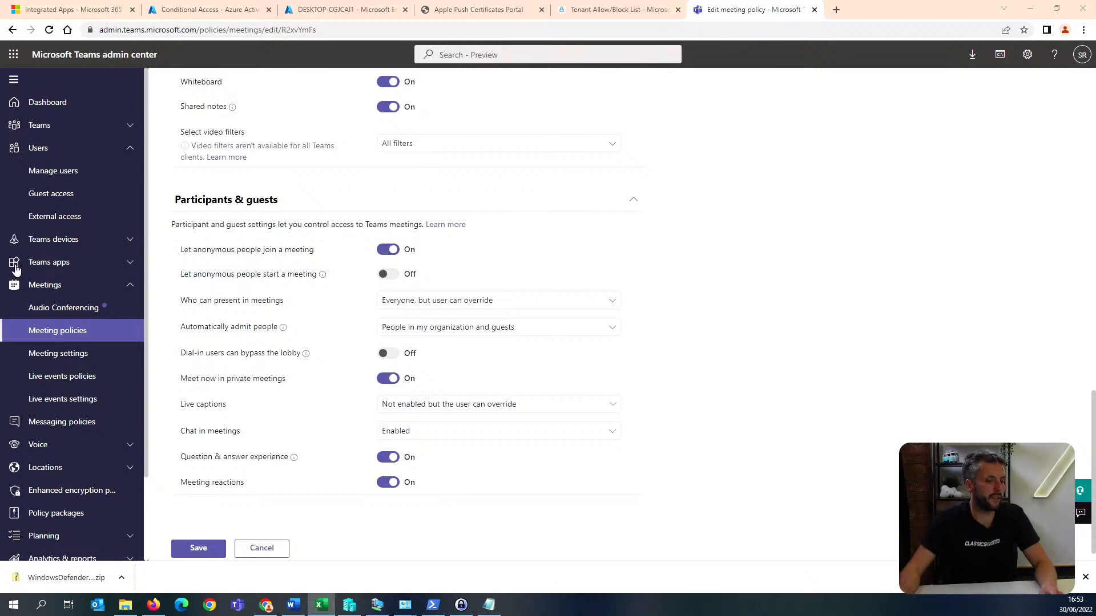
scroll(16, 270, "down", 1)
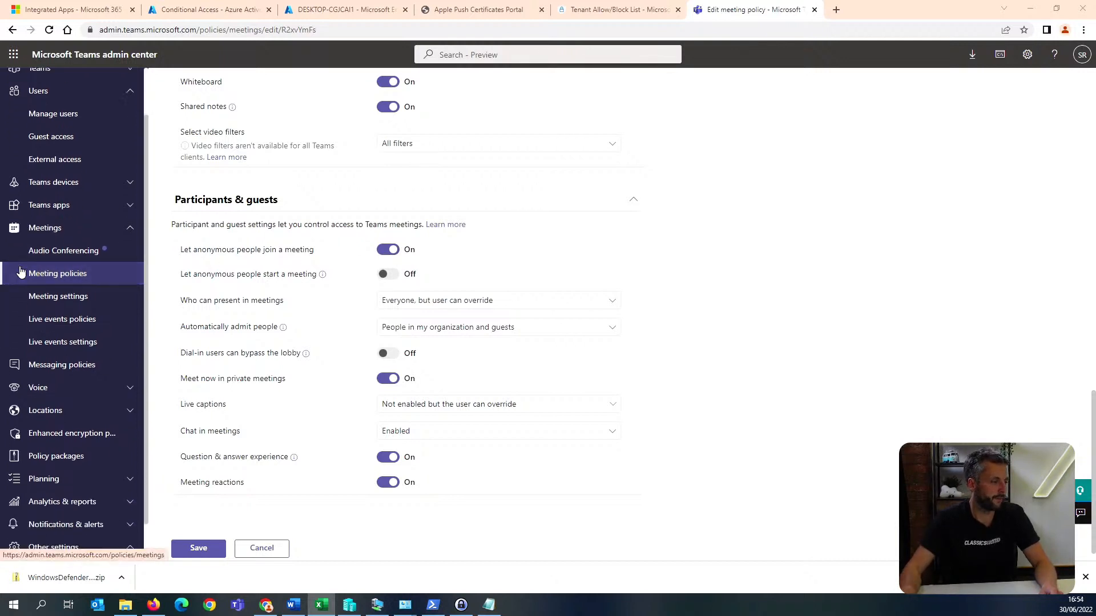
scroll(73, 286, "up", 1)
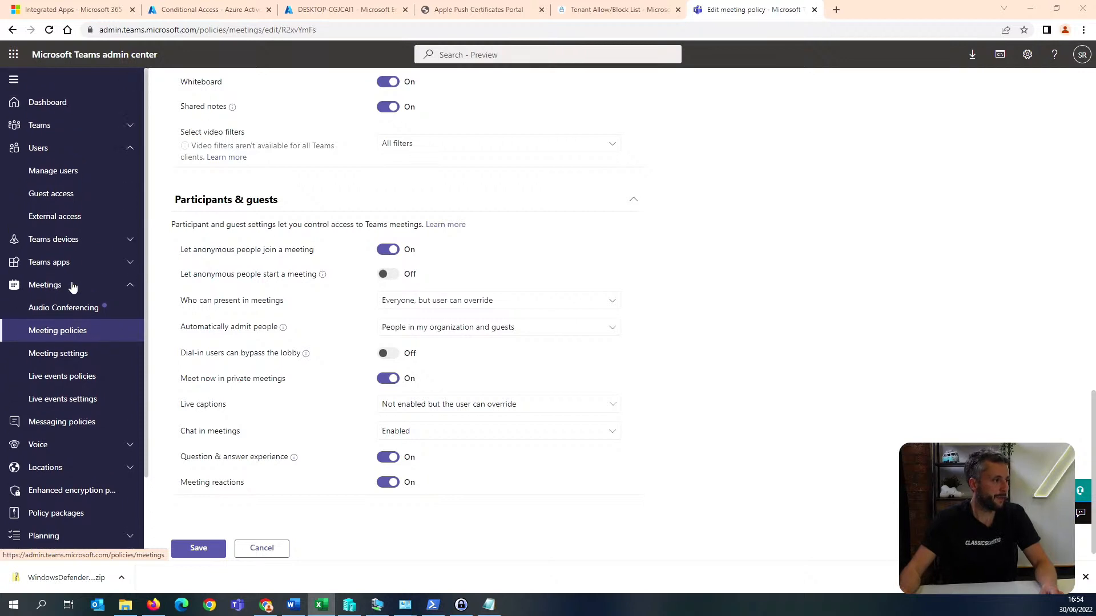
left_click(91, 266)
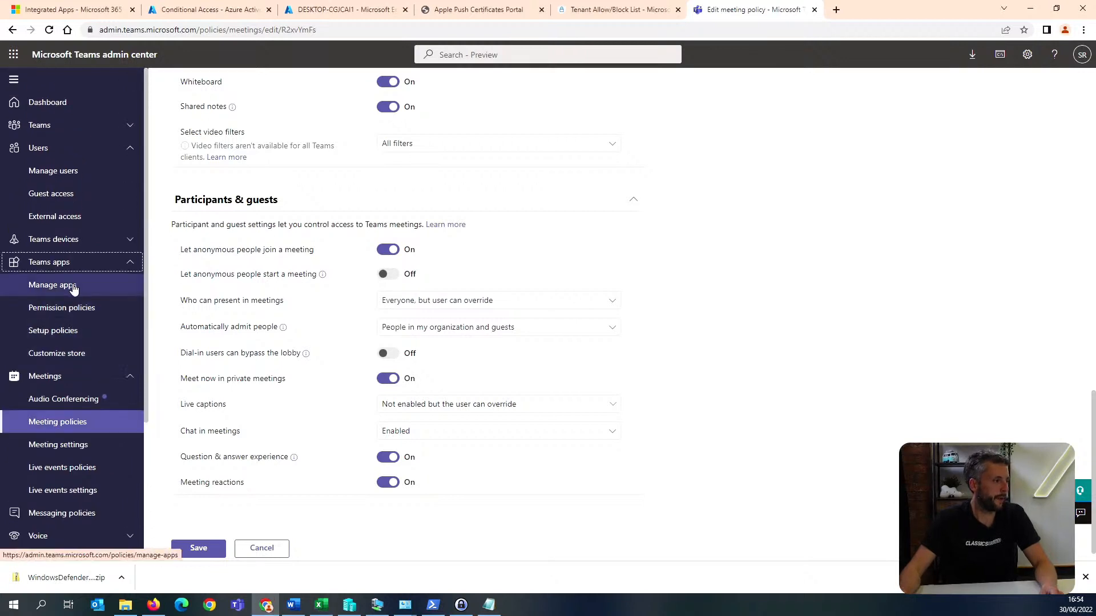
left_click(73, 287)
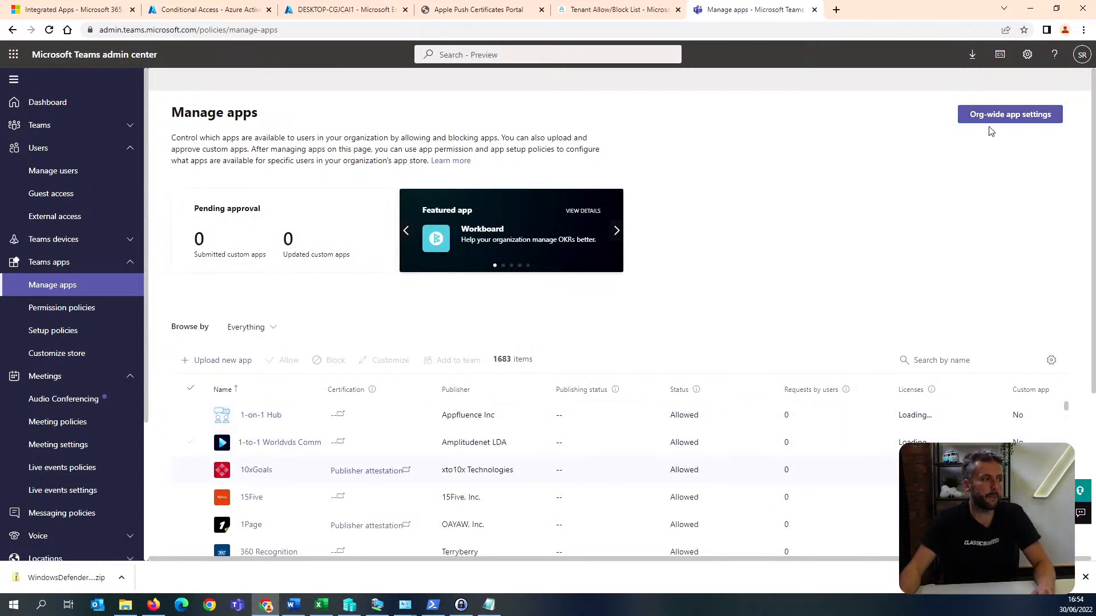
Turn off third-party apps in the org-wide app settings and save the change.
left_click(1005, 115)
left_click(913, 290)
scroll(928, 376, "down", 2)
scroll(930, 413, "down", 1)
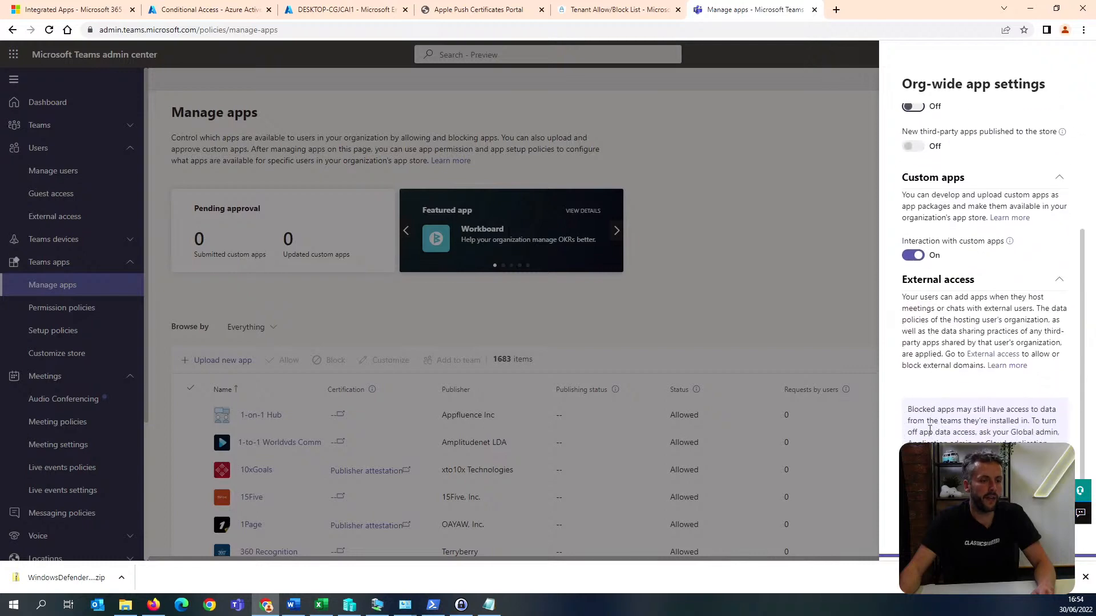
left_click(661, 322)
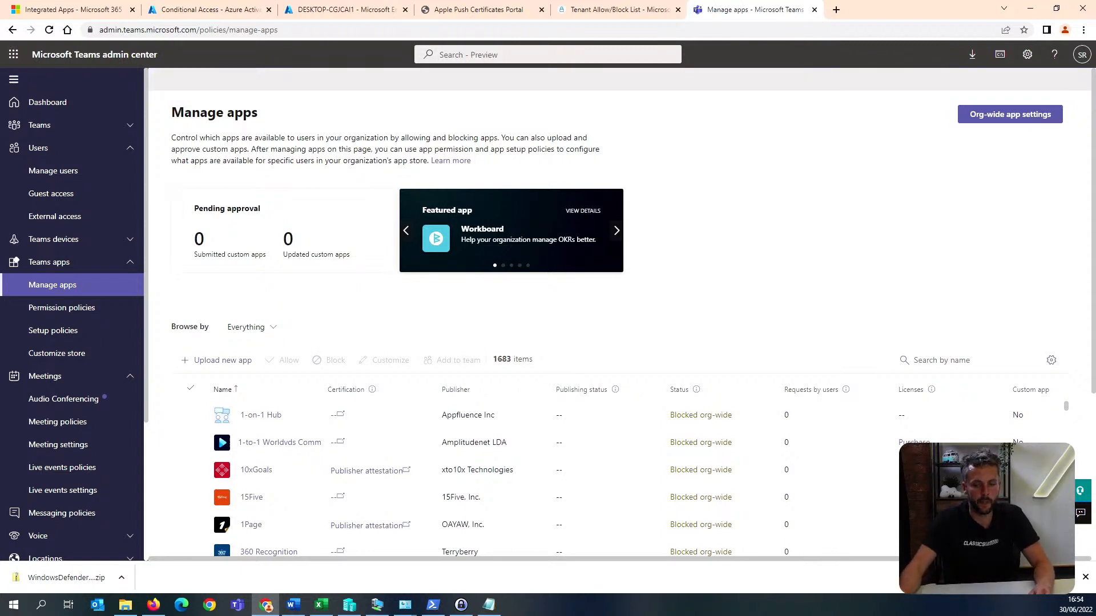
Open the Global (Org-wide default) app permission policy to review which apps it allows.
key("alt+Tab")
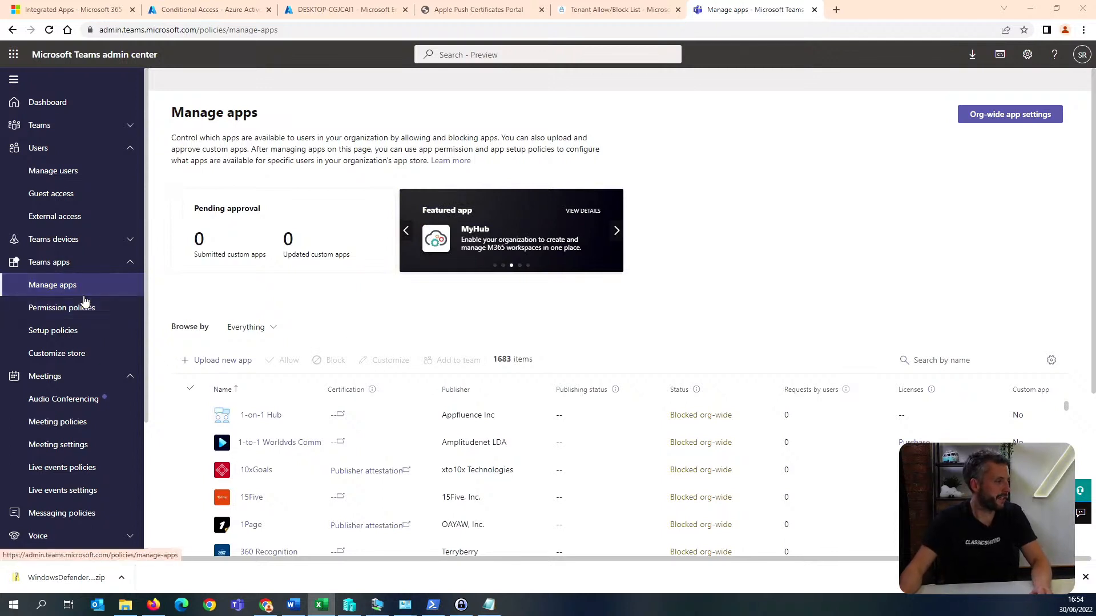
scroll(85, 302, "down", 1)
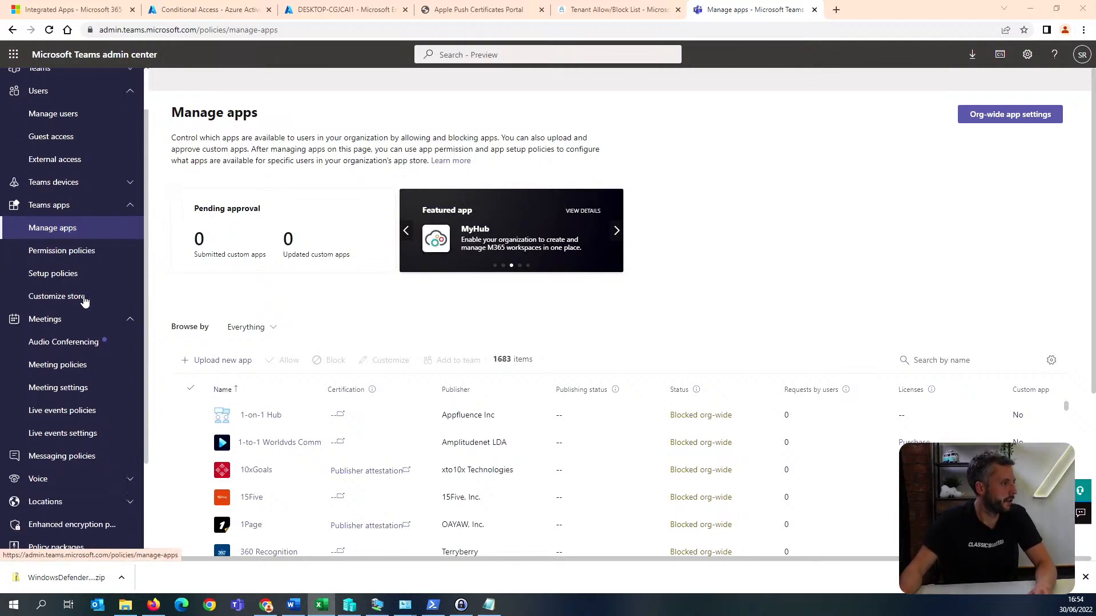
left_click(96, 251)
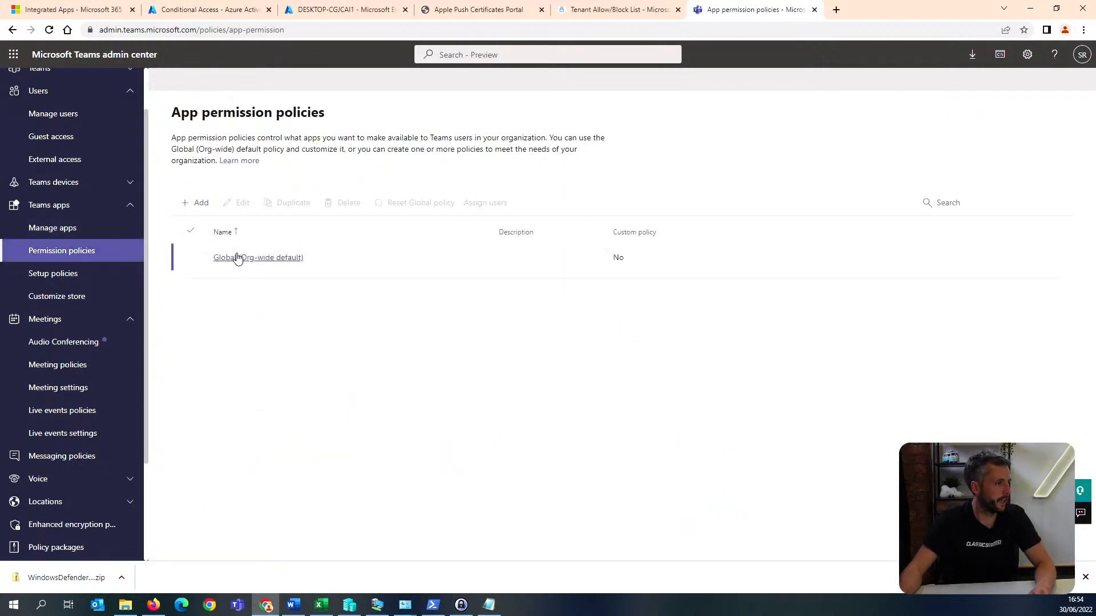
left_click(237, 258)
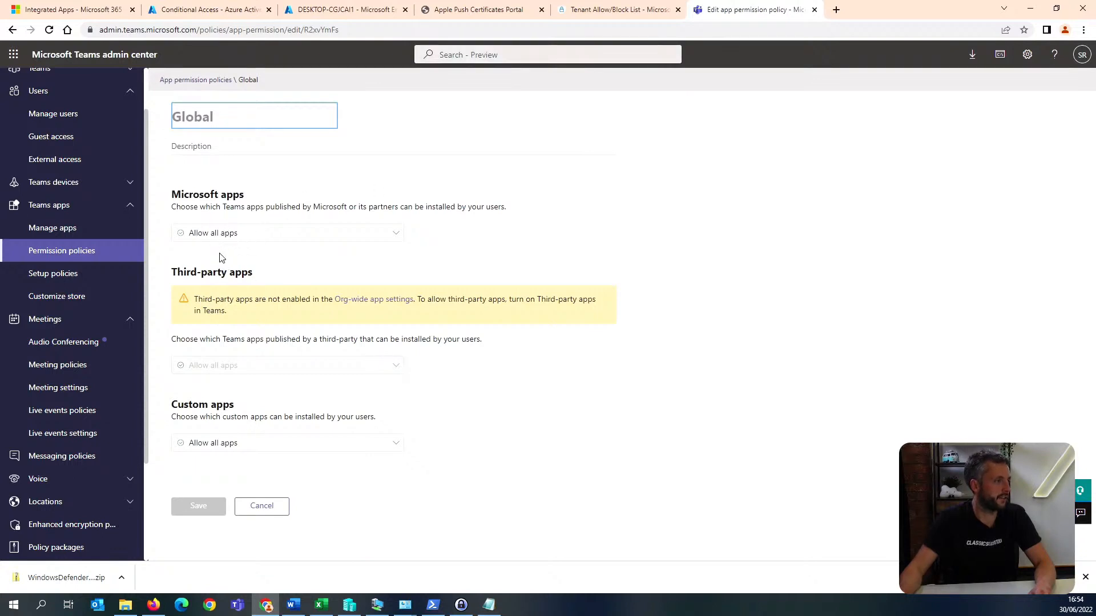
Open the organization-wide Teams settings and go to the Files storage options.
scroll(101, 306, "down", 2)
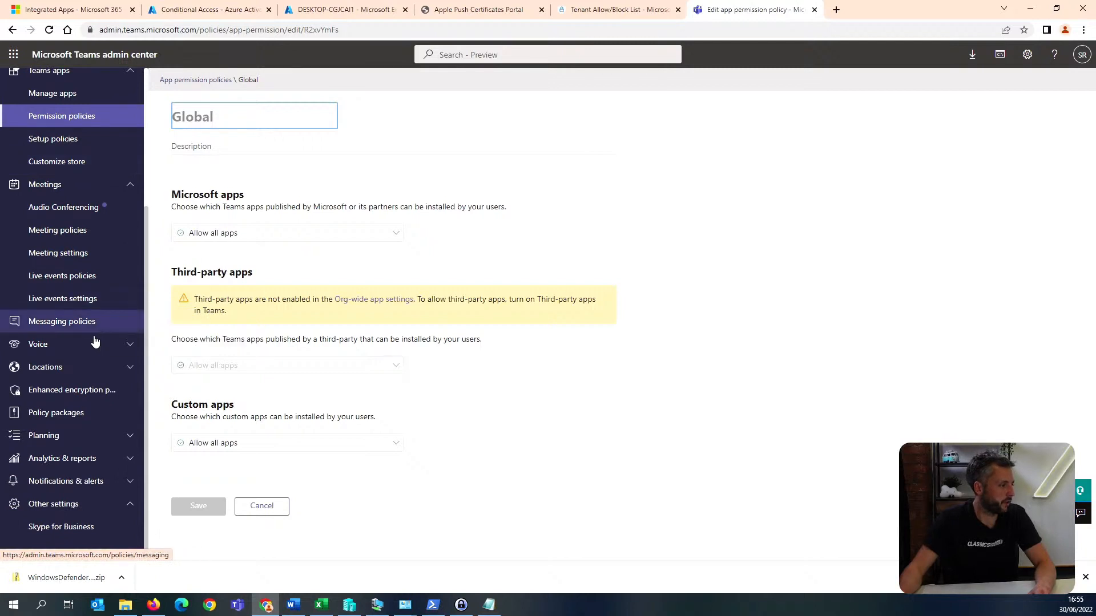
scroll(111, 322, "up", 3)
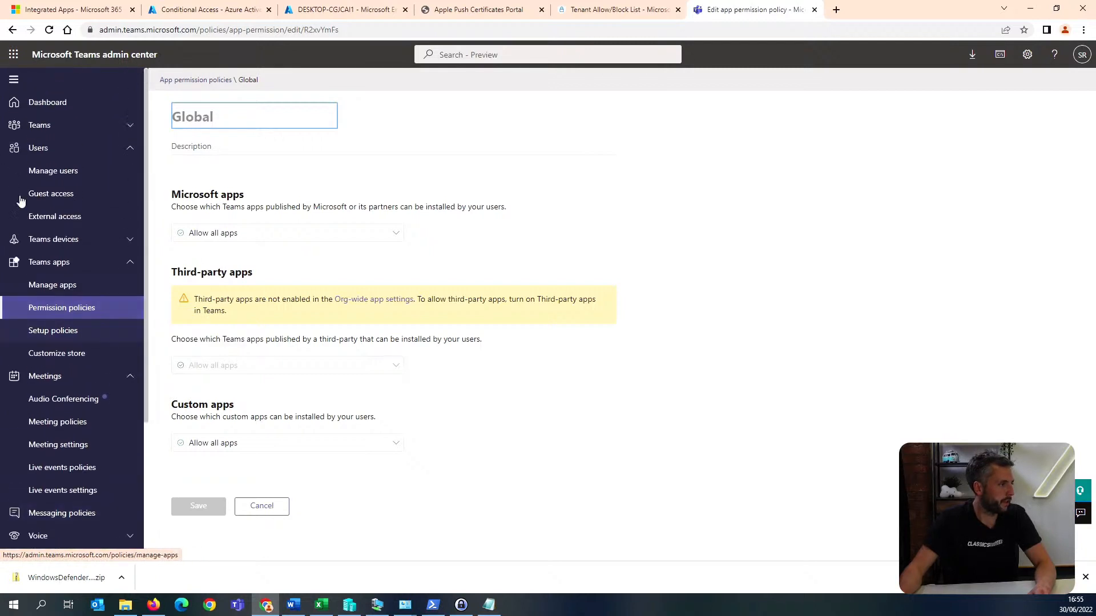
left_click(103, 126)
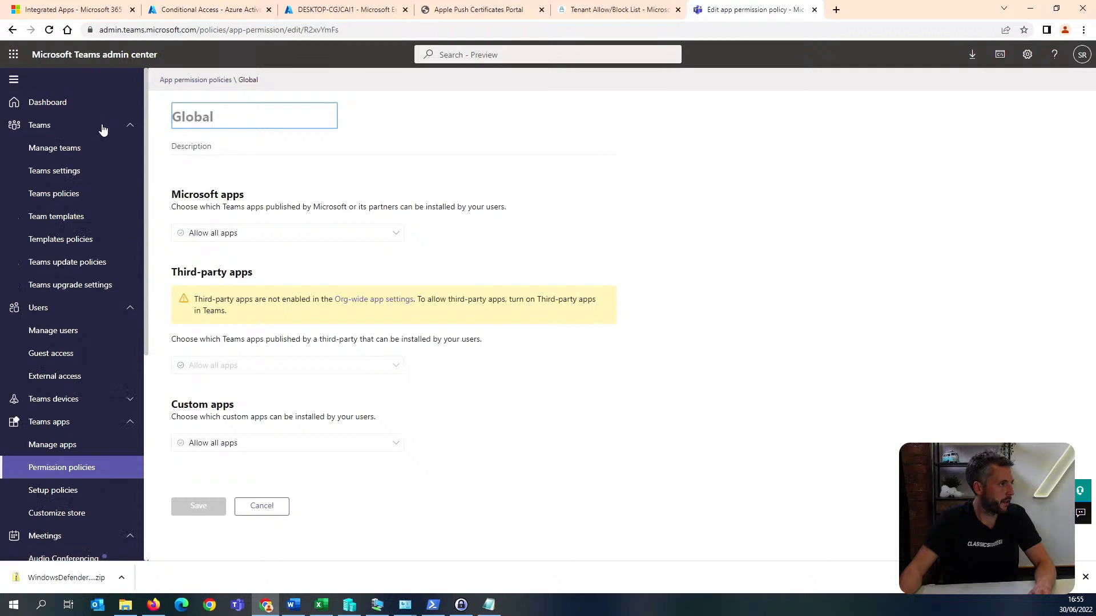
left_click(93, 175)
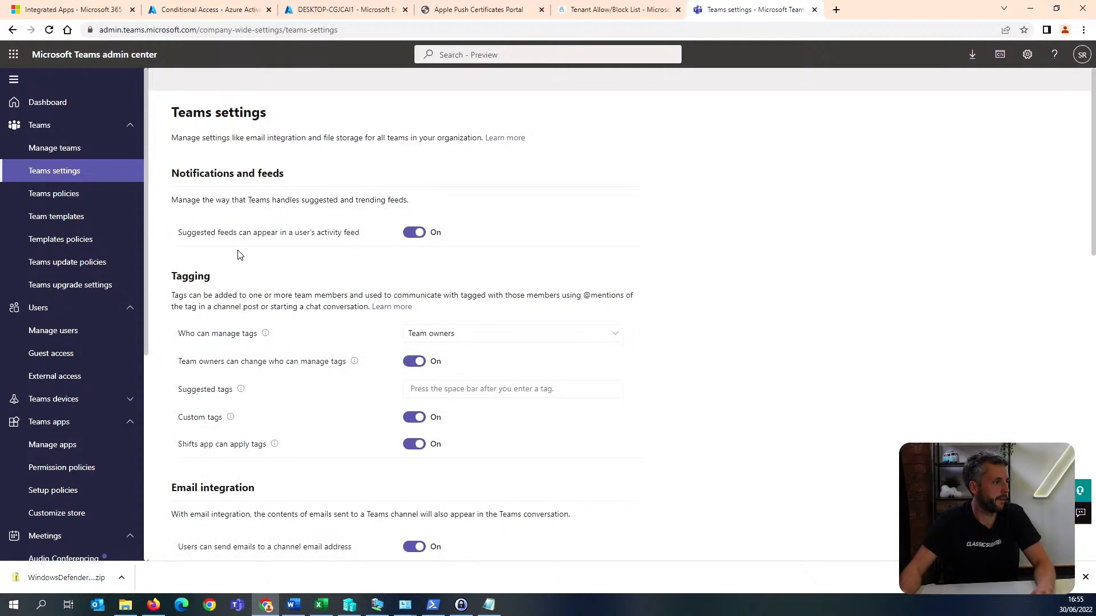
scroll(328, 301, "down", 6)
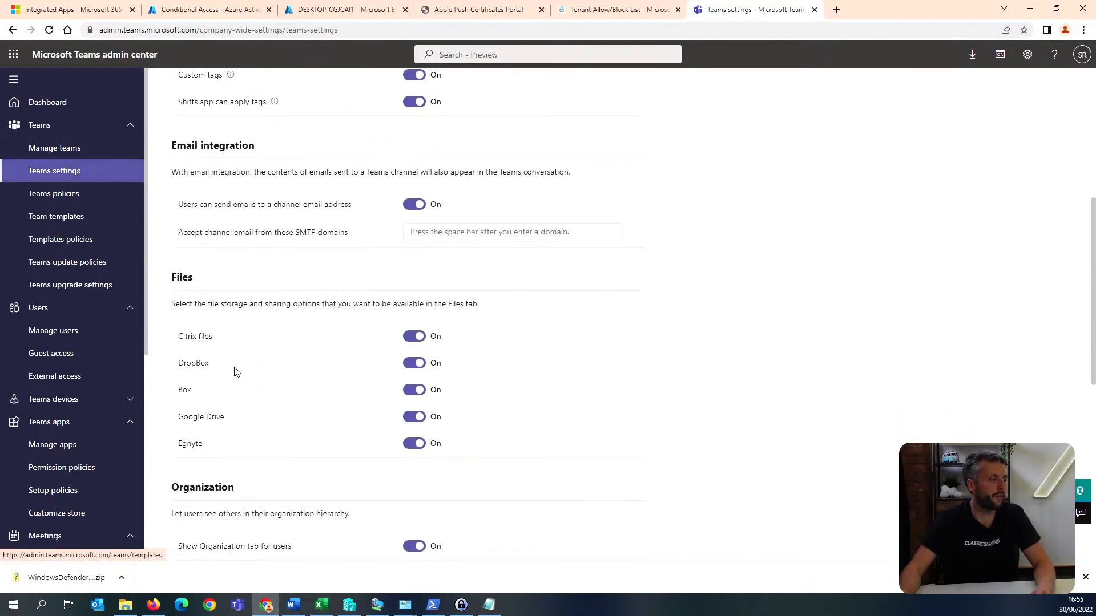
Turn off Citrix files, DropBox, Box, Google Drive and Egnyte as file storage options and save the Teams settings.
left_click(415, 336)
left_click(413, 363)
left_click(414, 389)
left_click(414, 416)
left_click(414, 444)
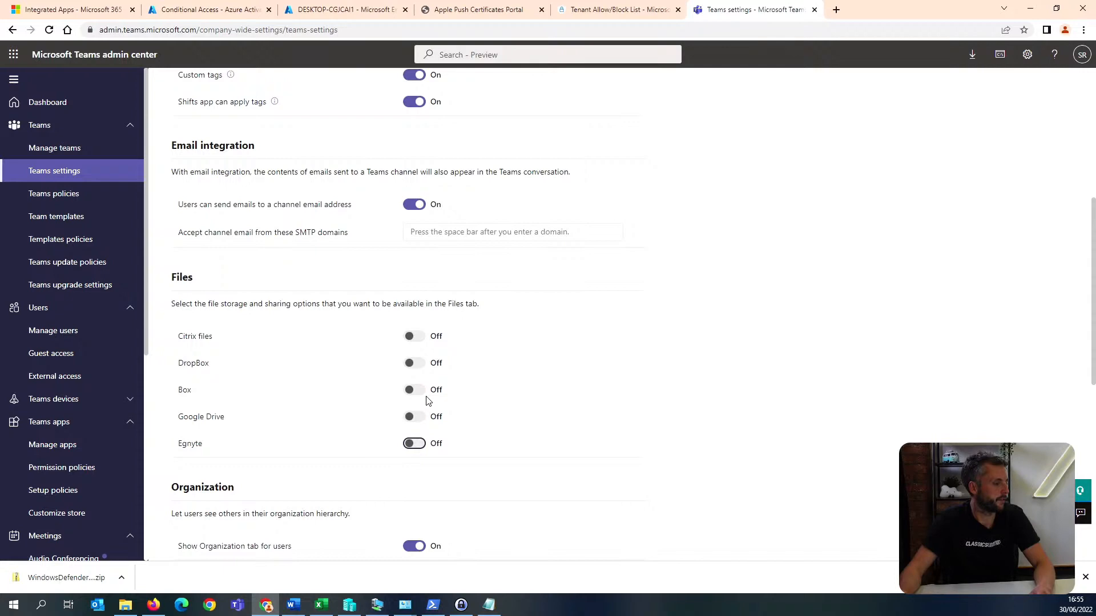
scroll(428, 401, "up", 6)
scroll(428, 401, "down", 14)
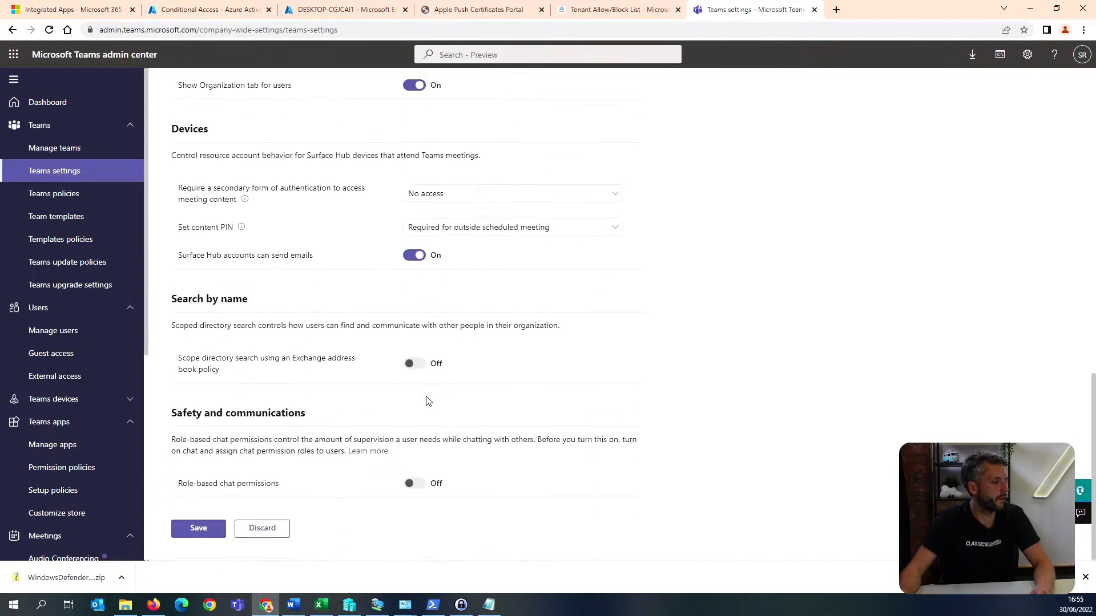
left_click(199, 532)
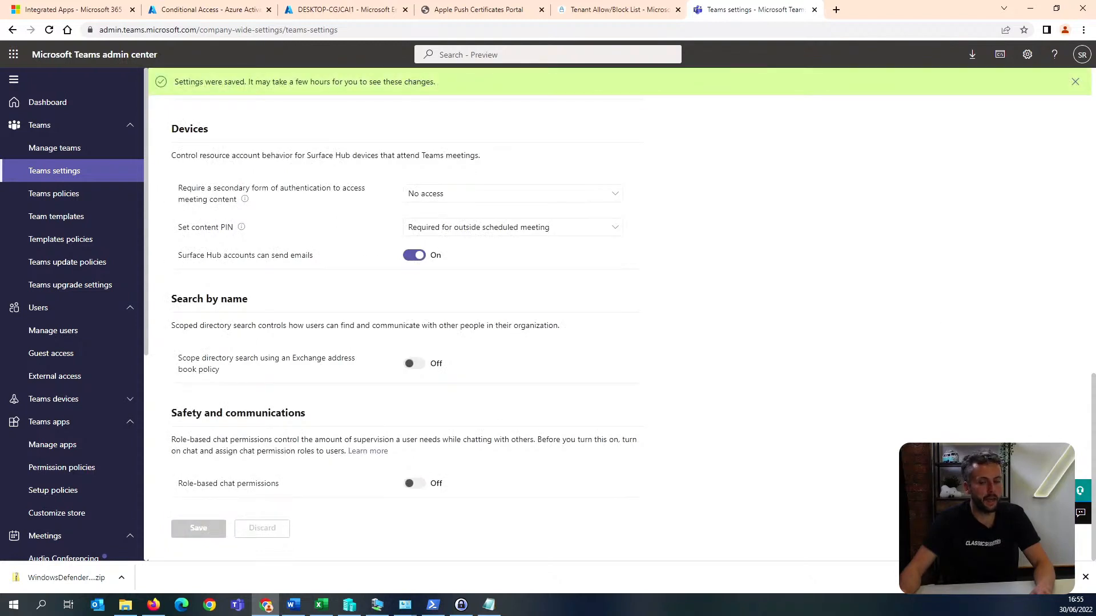
Open the org-wide Skype for Business settings to review them.
key("alt+Tab")
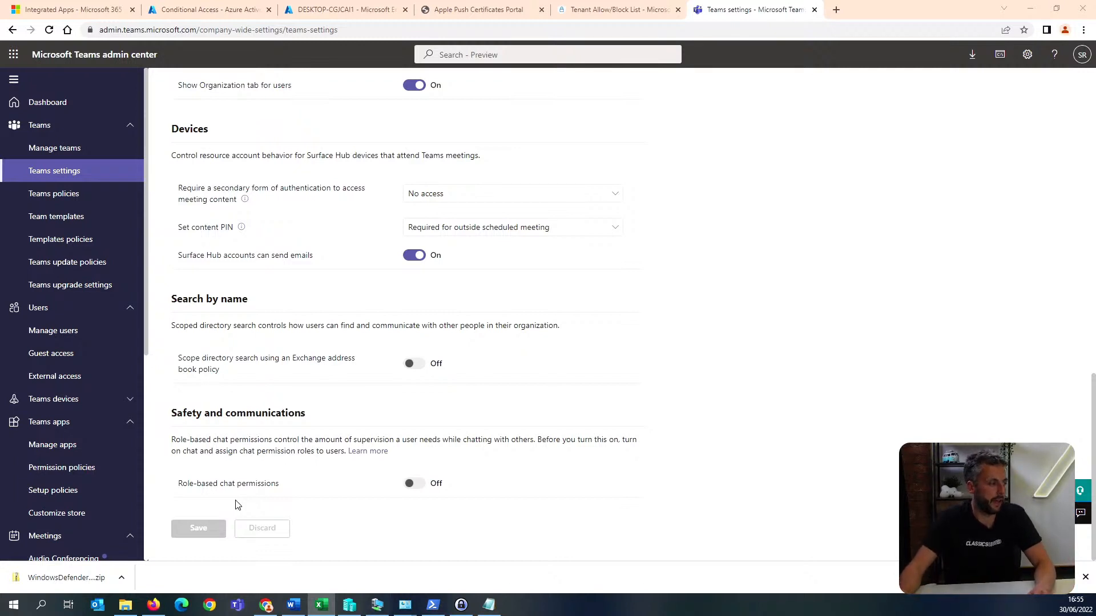
scroll(81, 382, "down", 4)
scroll(81, 382, "down", 2)
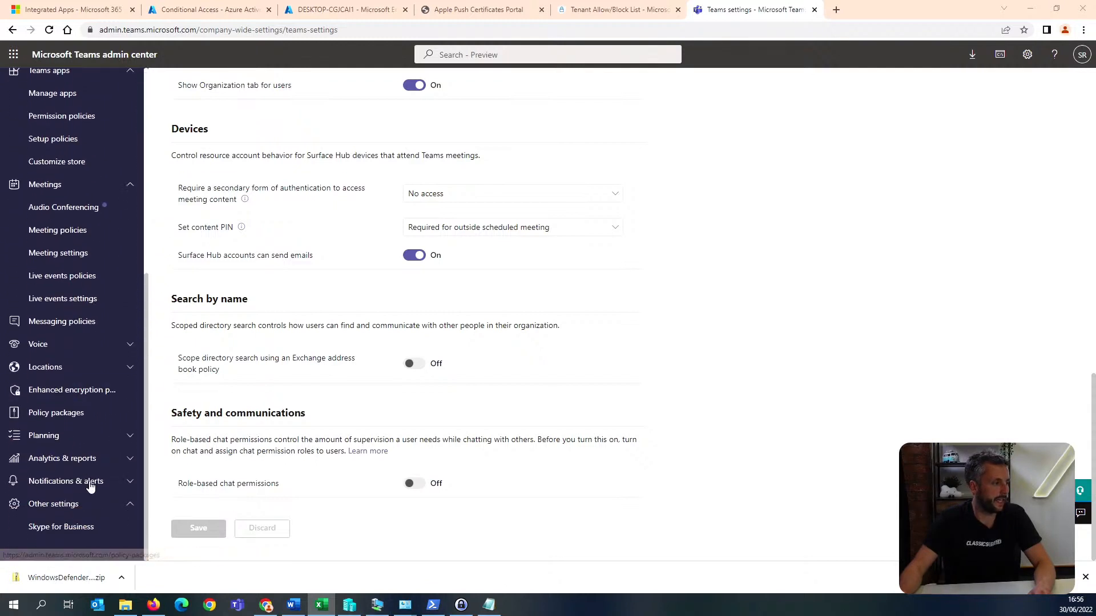
left_click(79, 523)
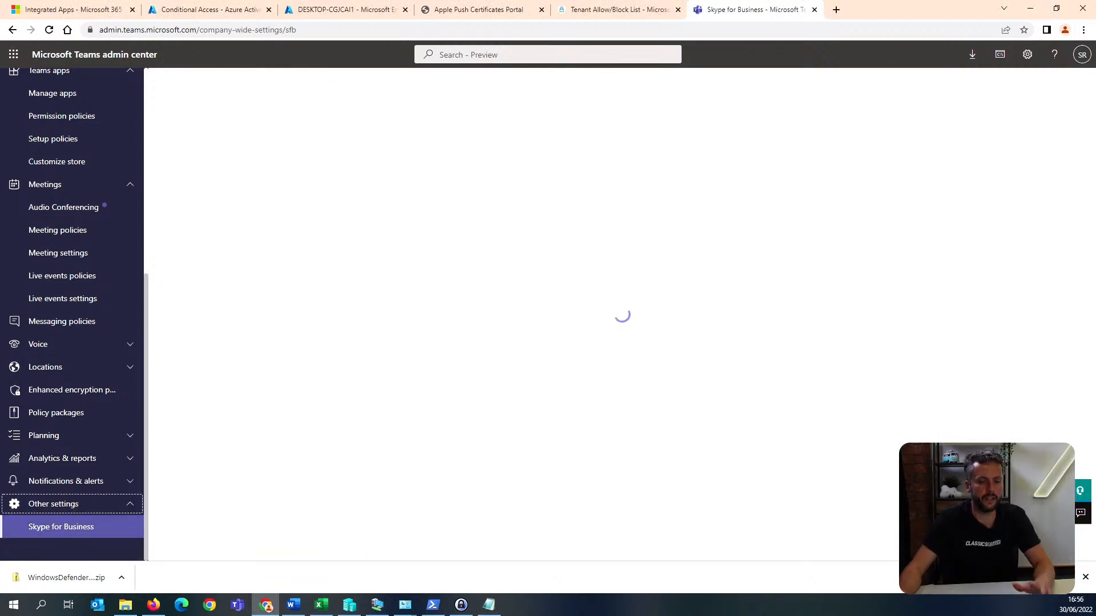
key("alt+Tab")
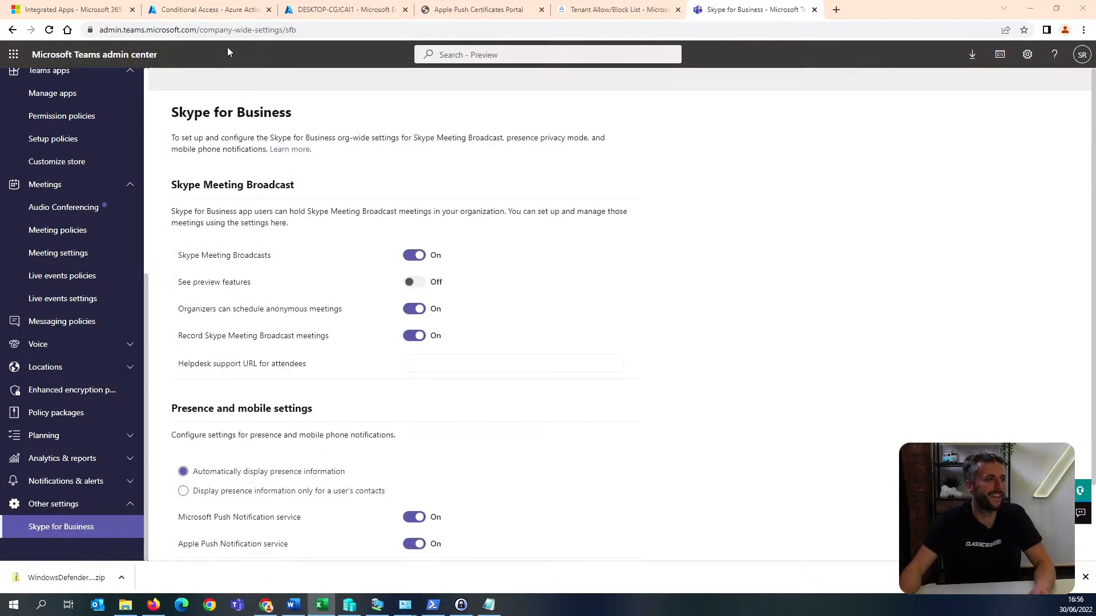
Switch to the Microsoft 365 admin center and open the SharePoint admin center from it.
left_click(63, 6)
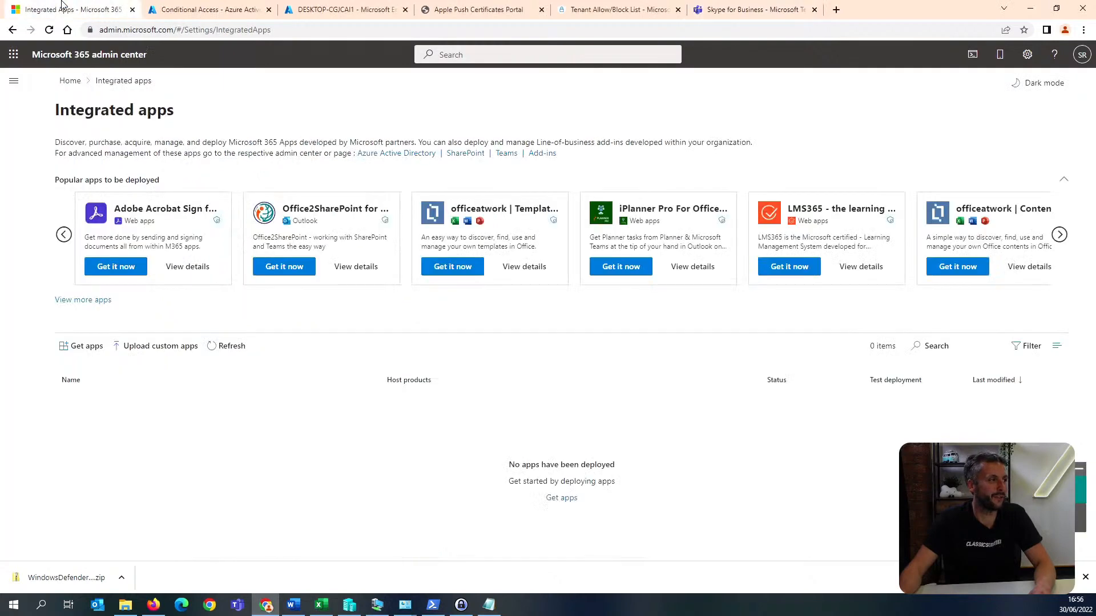
left_click(13, 55)
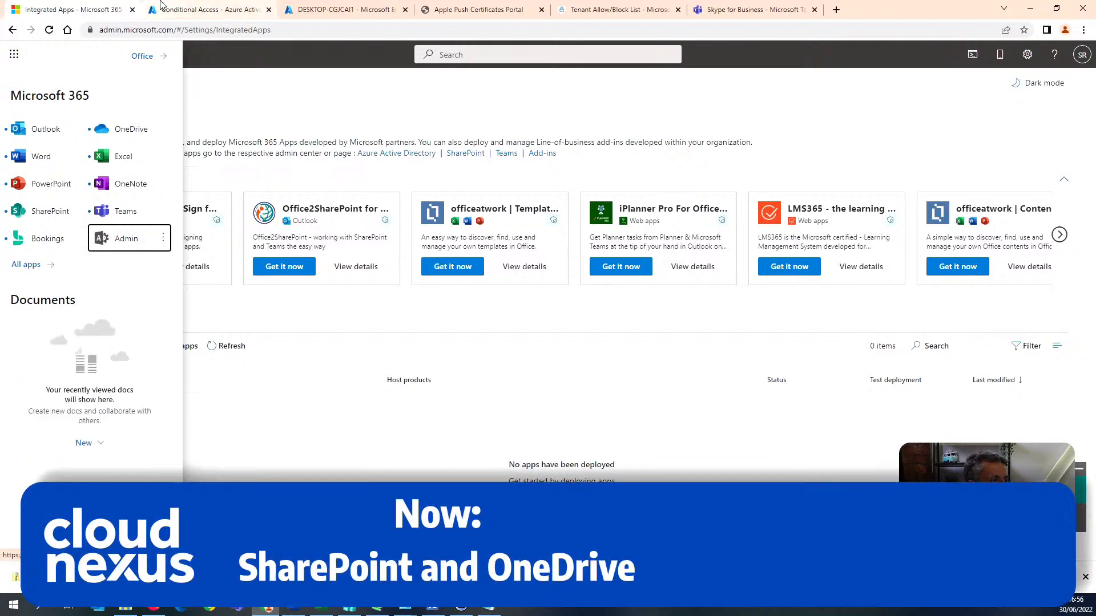
left_click(137, 239)
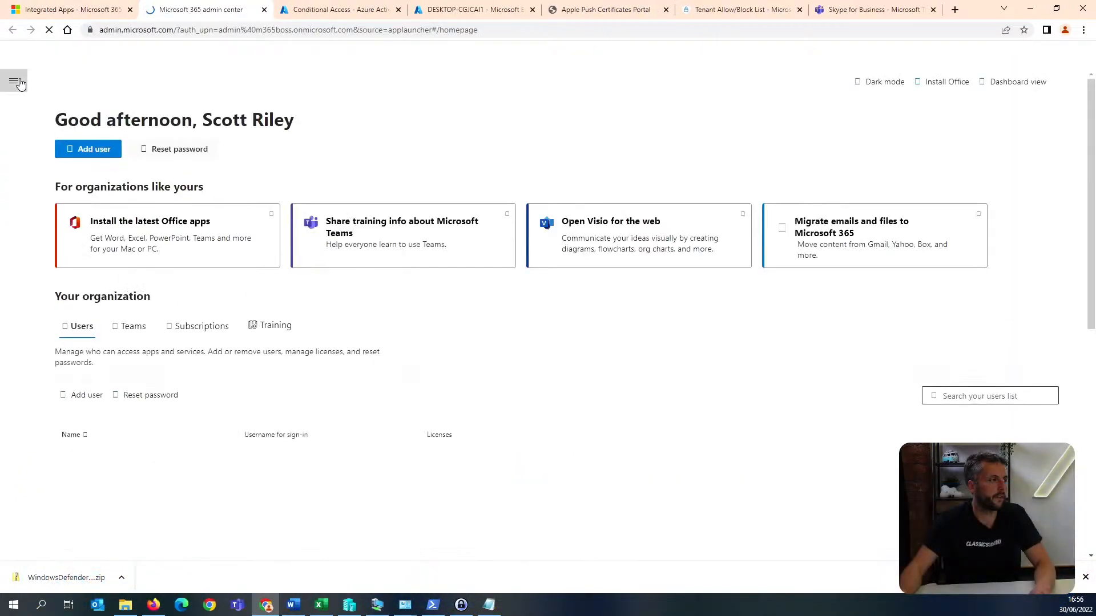
left_click(17, 83)
left_click(65, 254)
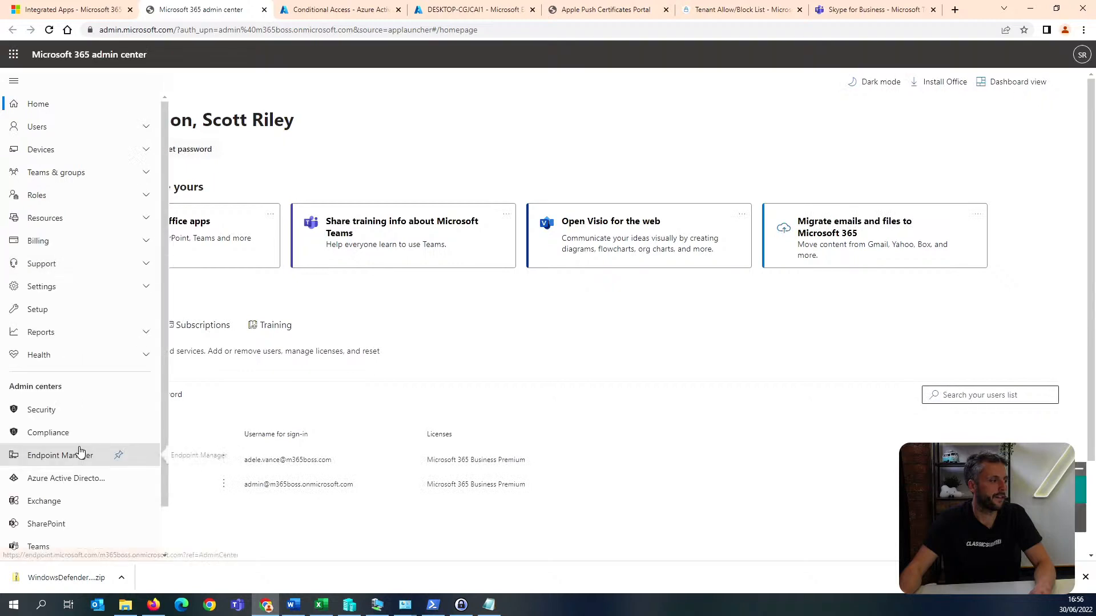
scroll(80, 452, "down", 1)
left_click(73, 471)
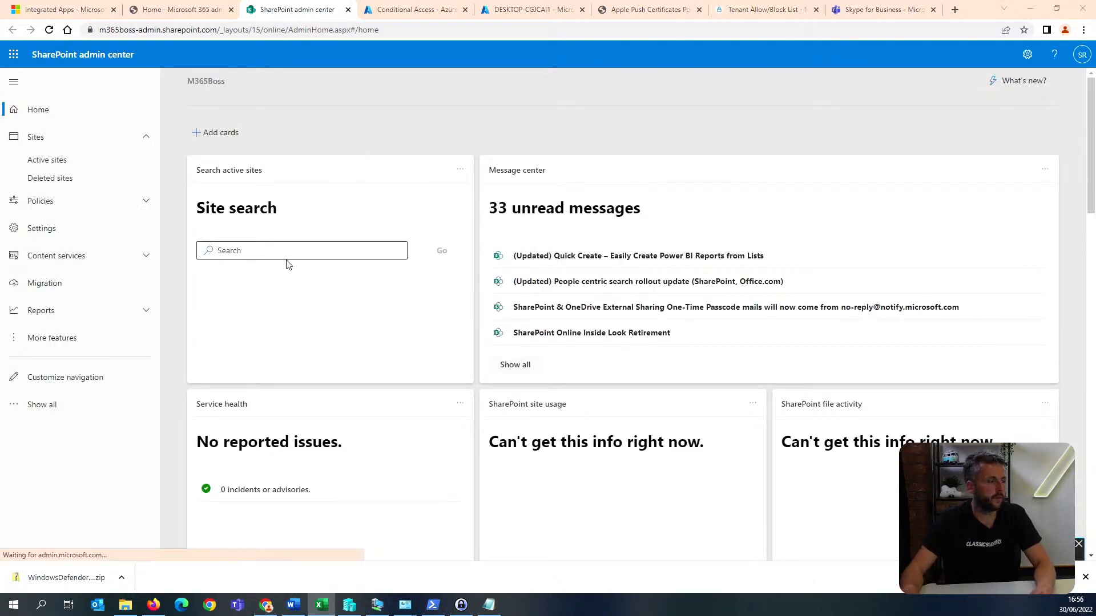
In the Sharing policy, limit external sharing for both SharePoint and OneDrive to new and existing guests.
left_click(79, 203)
left_click(64, 226)
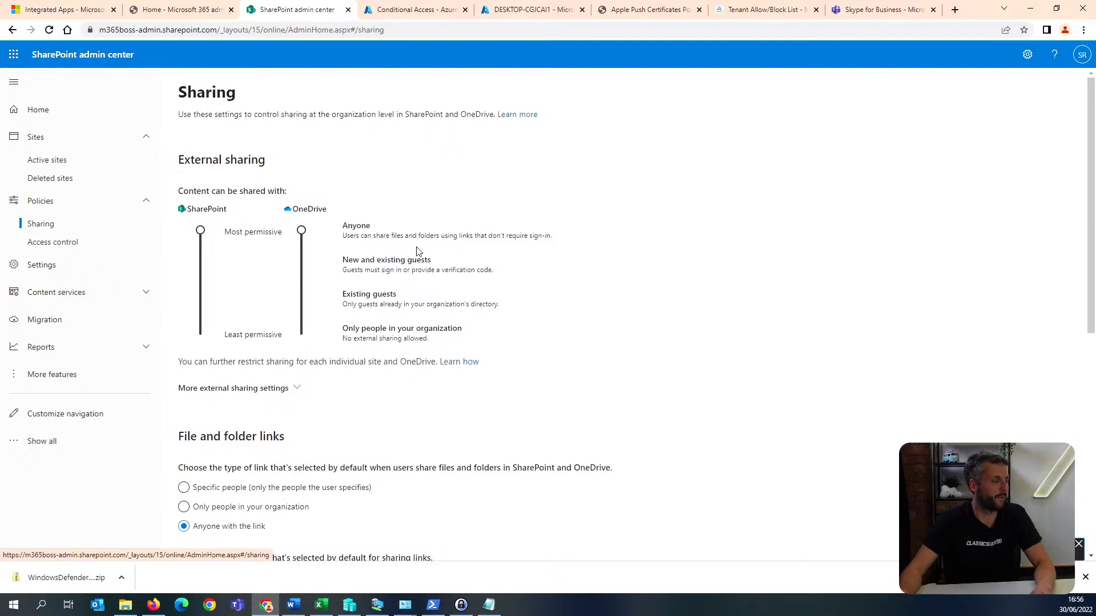
left_click(302, 264)
left_click(201, 265)
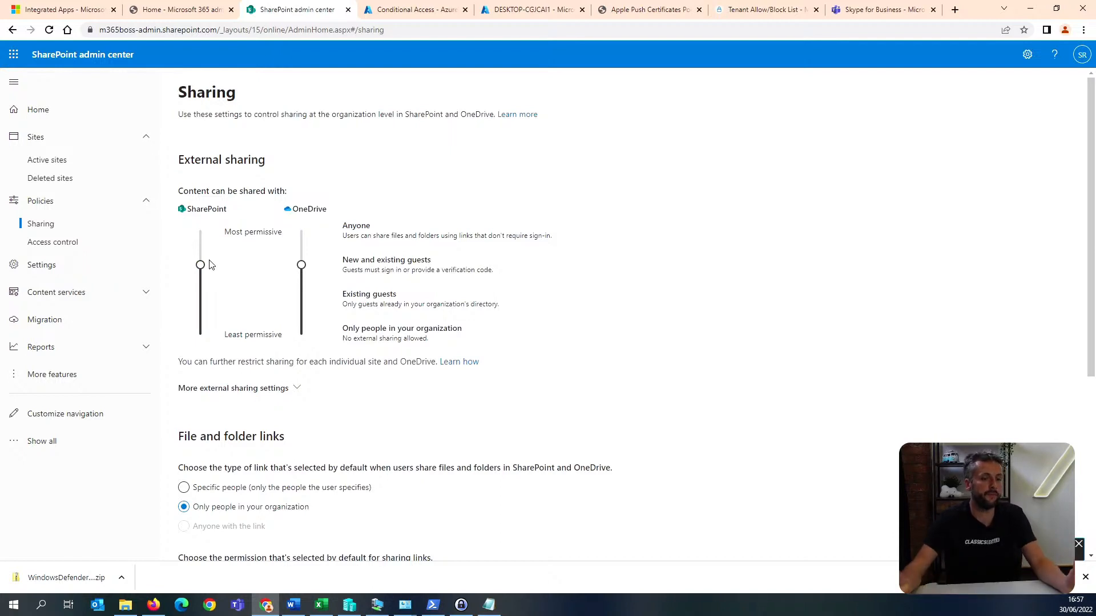
Require guests to sign in with the same account the sharing invitation was sent to, and disallow guests sharing items they don't own.
scroll(209, 264, "down", 2)
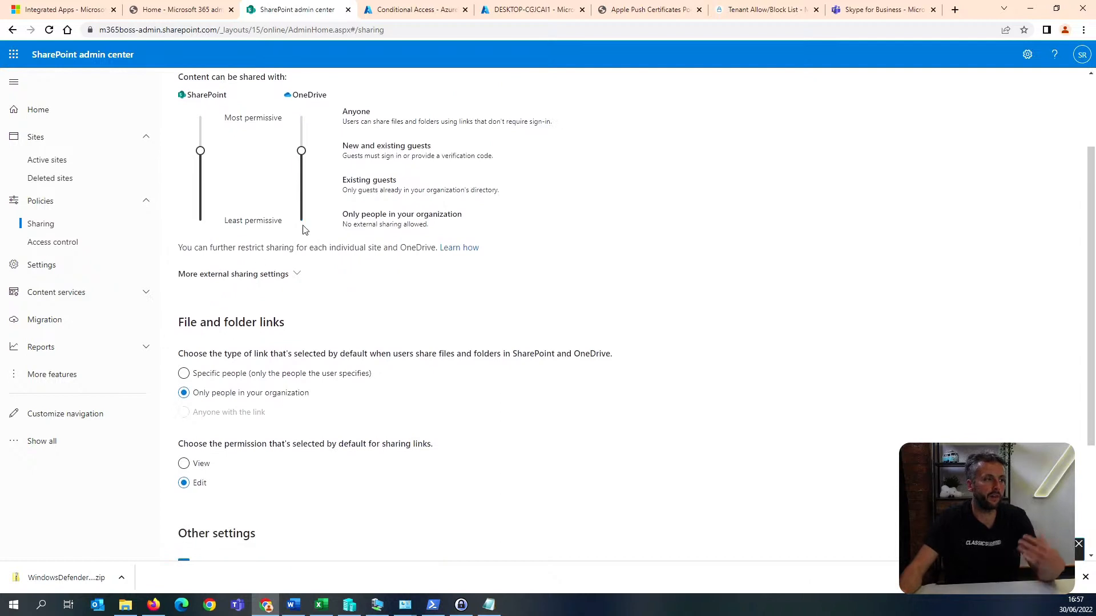
left_click(294, 278)
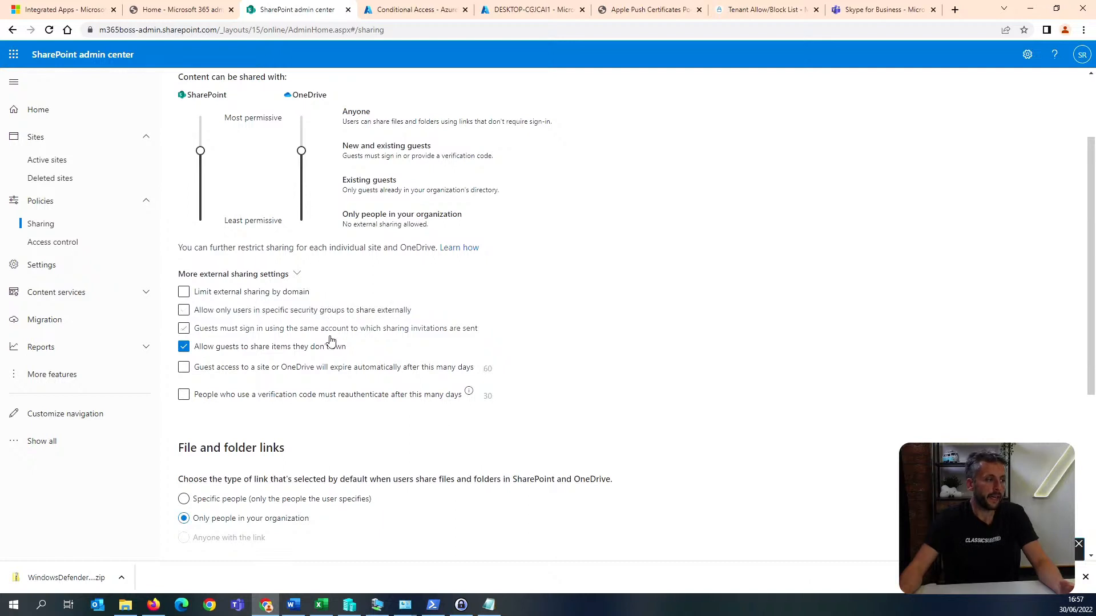
left_click(254, 337)
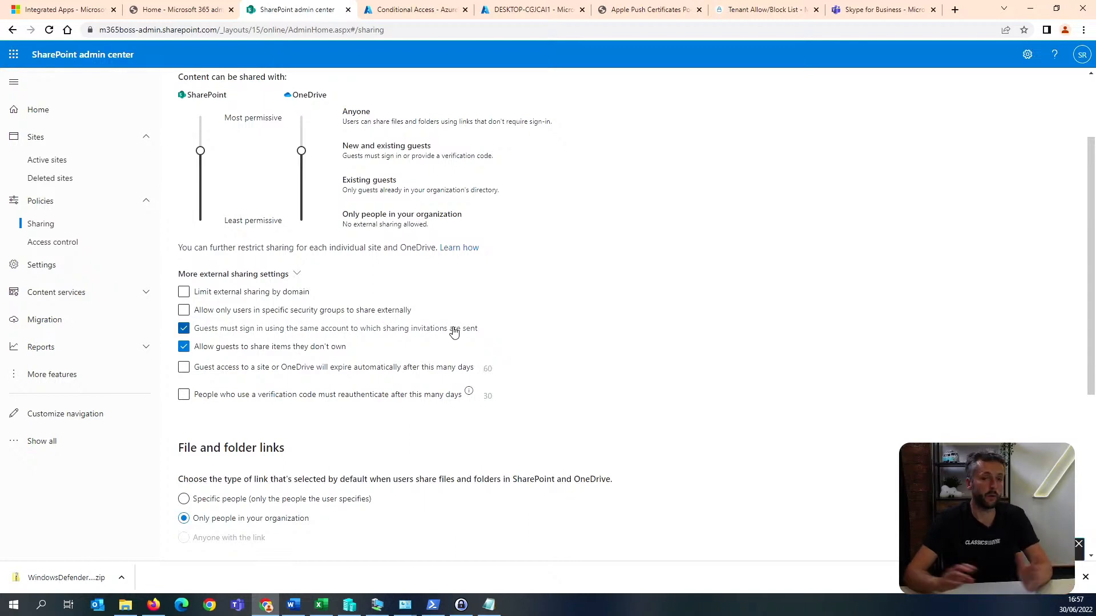
left_click(221, 352)
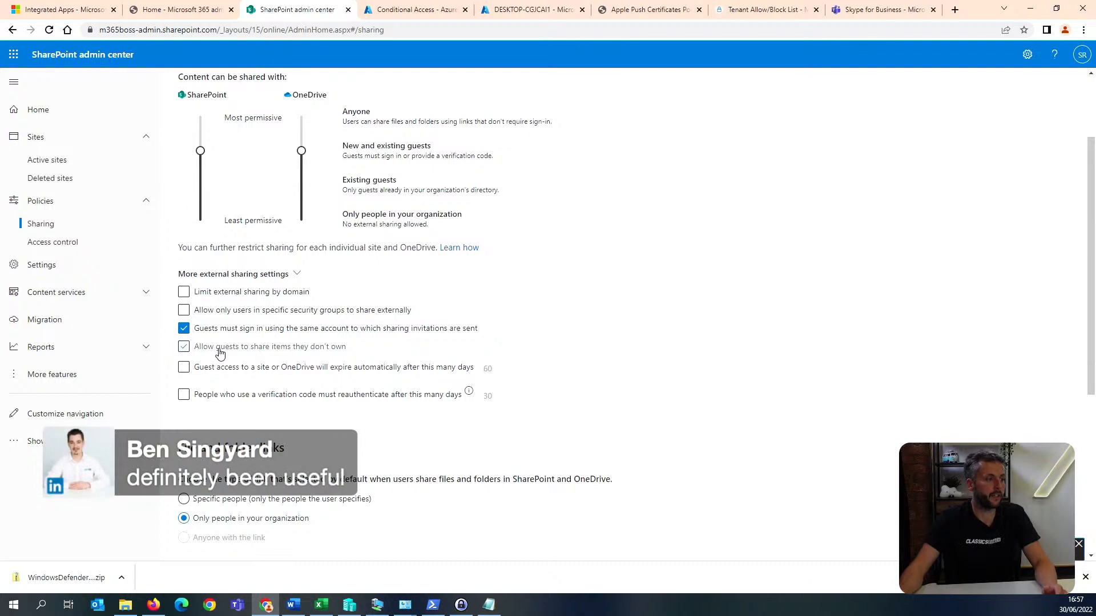
Make guest access to a site or OneDrive expire automatically after 30 days.
left_click(237, 368)
double_click(491, 368)
type("30")
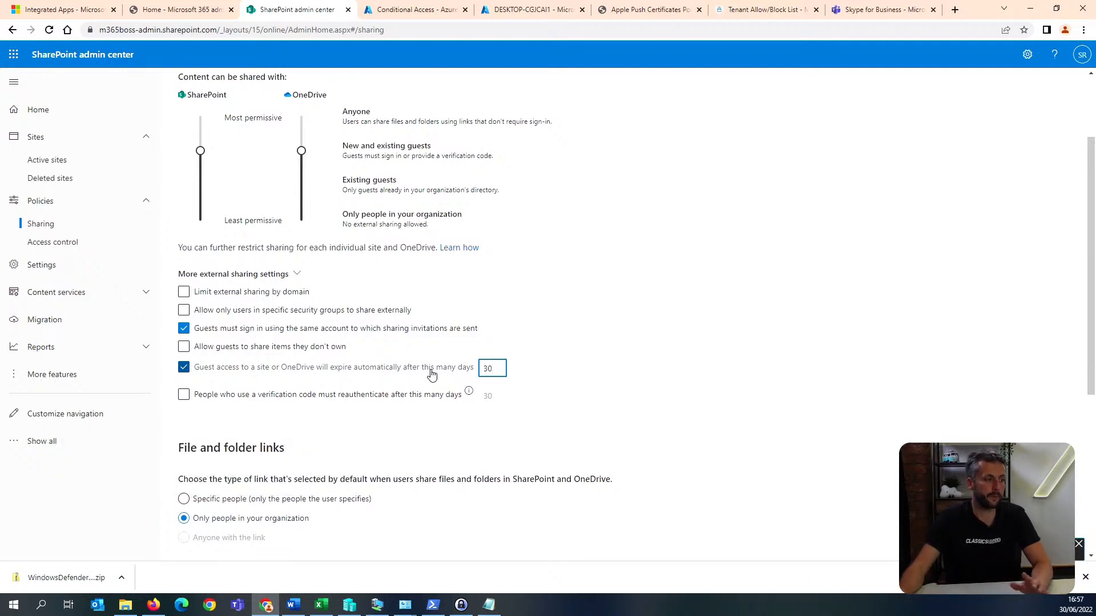
Set the default permission for file and folder sharing links to View and save the organization-level sharing settings.
scroll(431, 375, "down", 2)
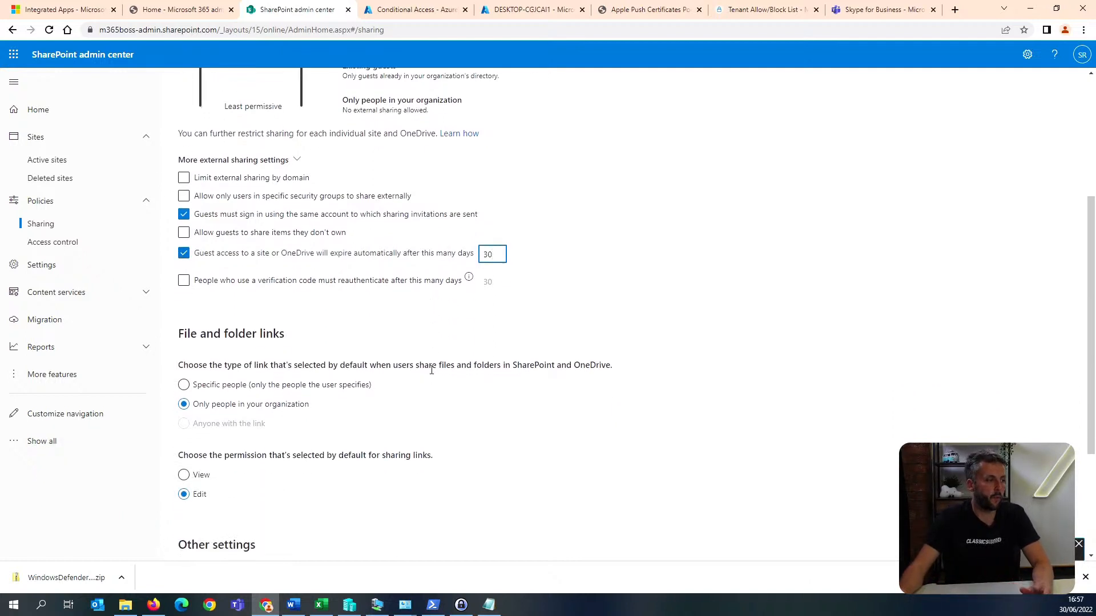
scroll(325, 392, "down", 2)
scroll(245, 344, "up", 1)
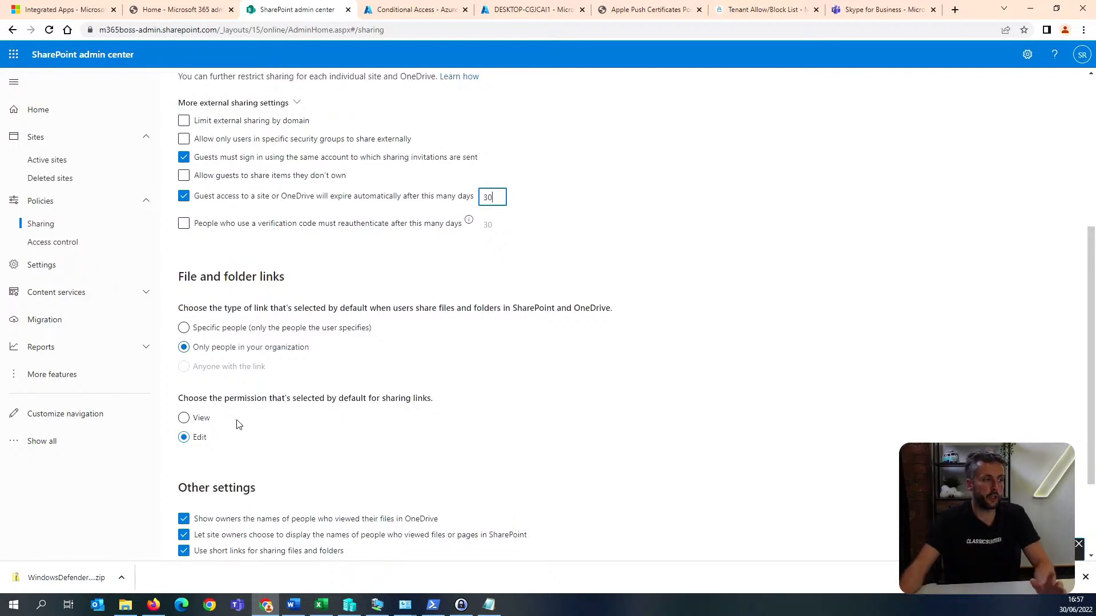
left_click(193, 423)
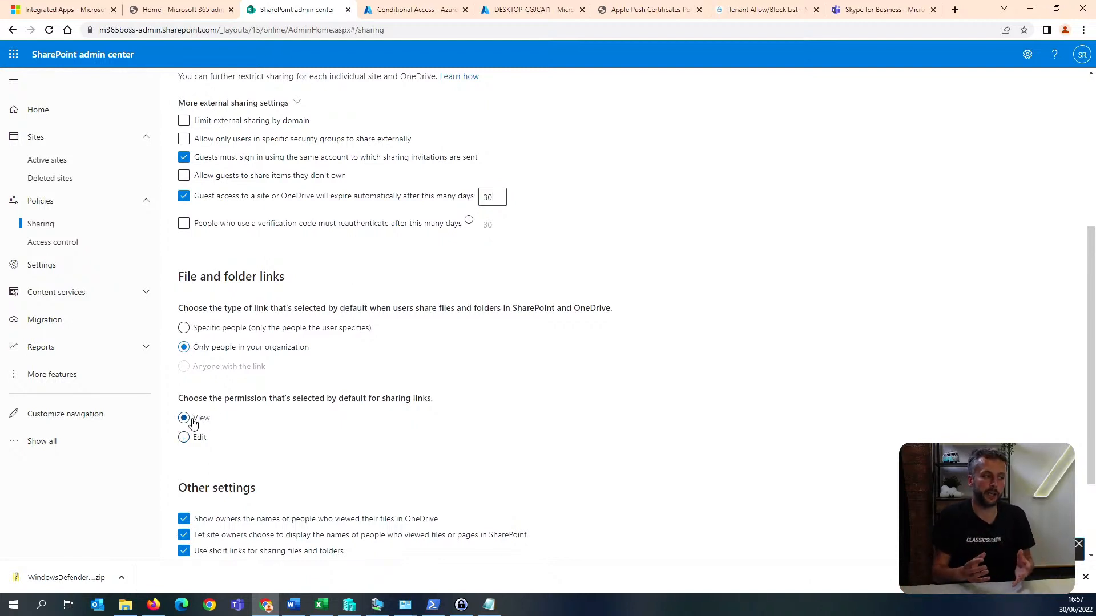
scroll(205, 411, "down", 2)
scroll(218, 387, "up", 3)
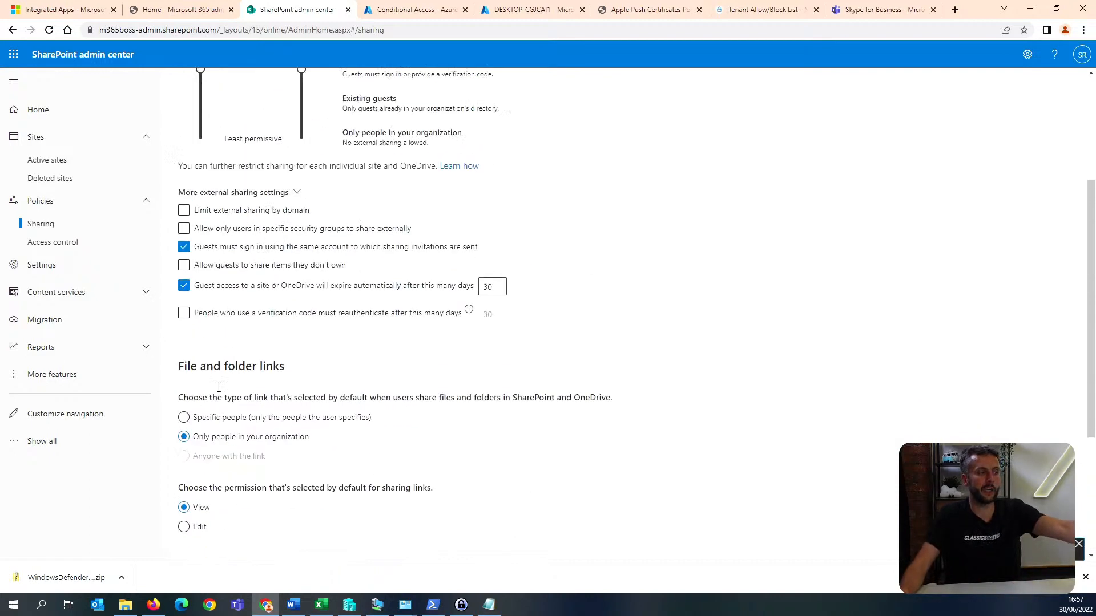
scroll(218, 387, "up", 3)
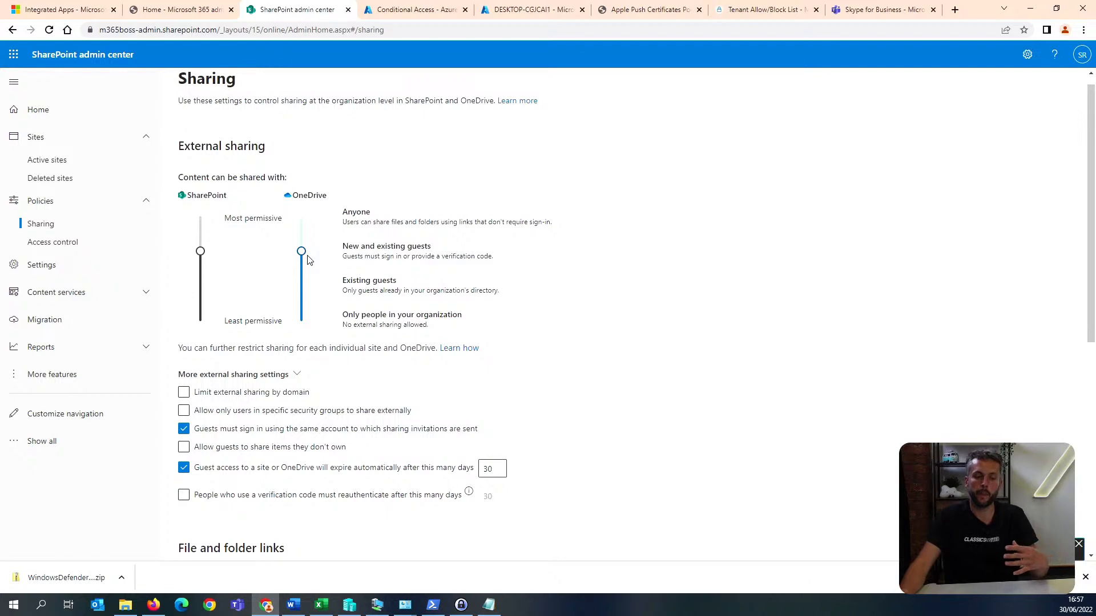
scroll(307, 260, "down", 5)
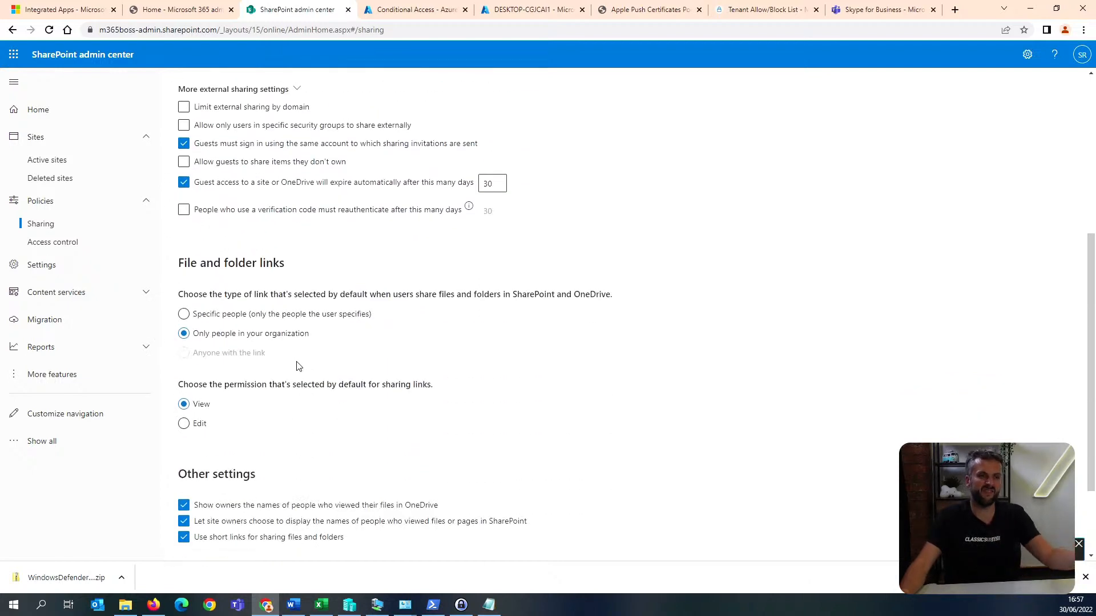
scroll(297, 366, "down", 2)
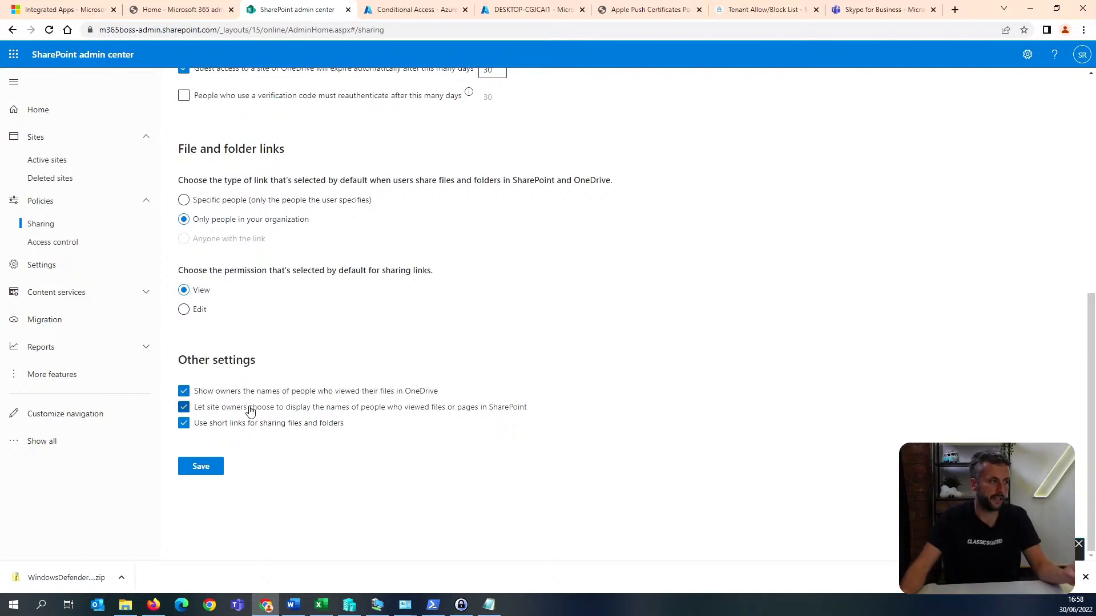
left_click(204, 468)
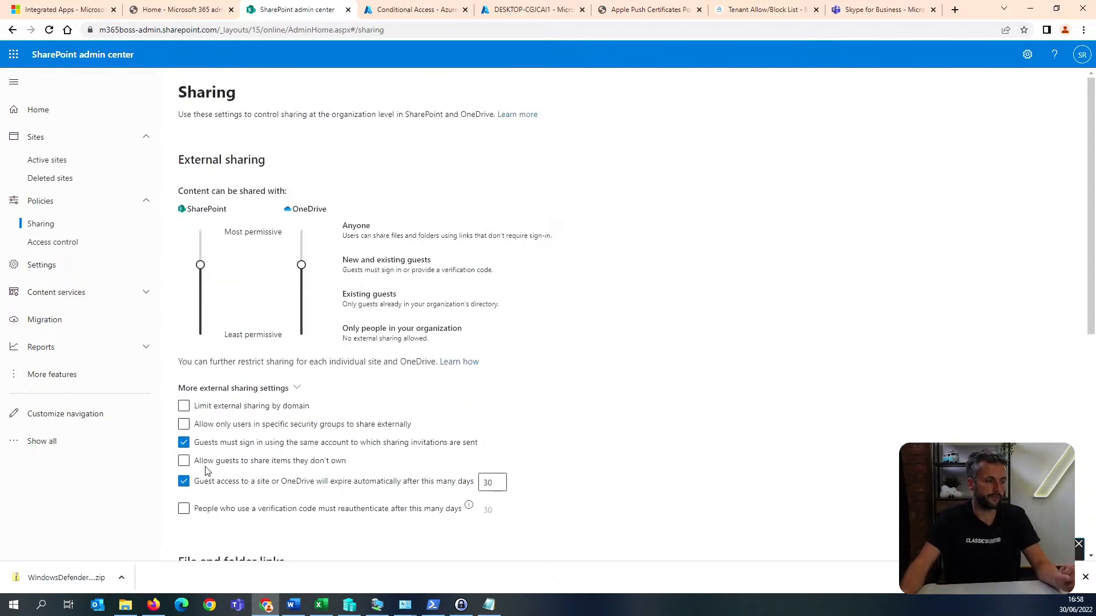
In Access control, turn on idle session sign-out so inactive users are signed out after 4 hours, and save it.
left_click(92, 245)
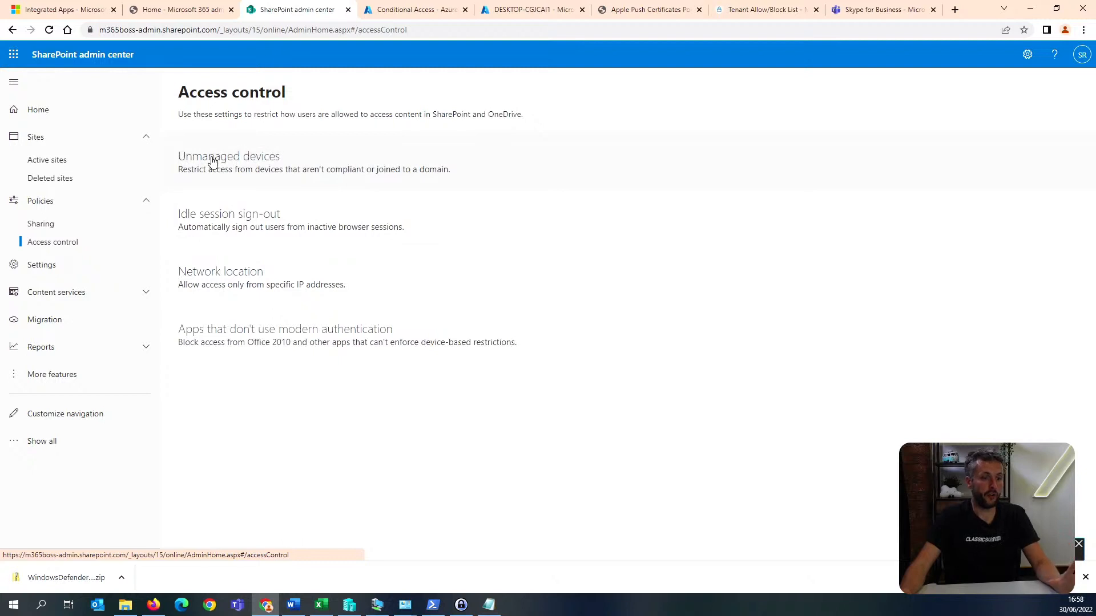
left_click(293, 235)
left_click(762, 155)
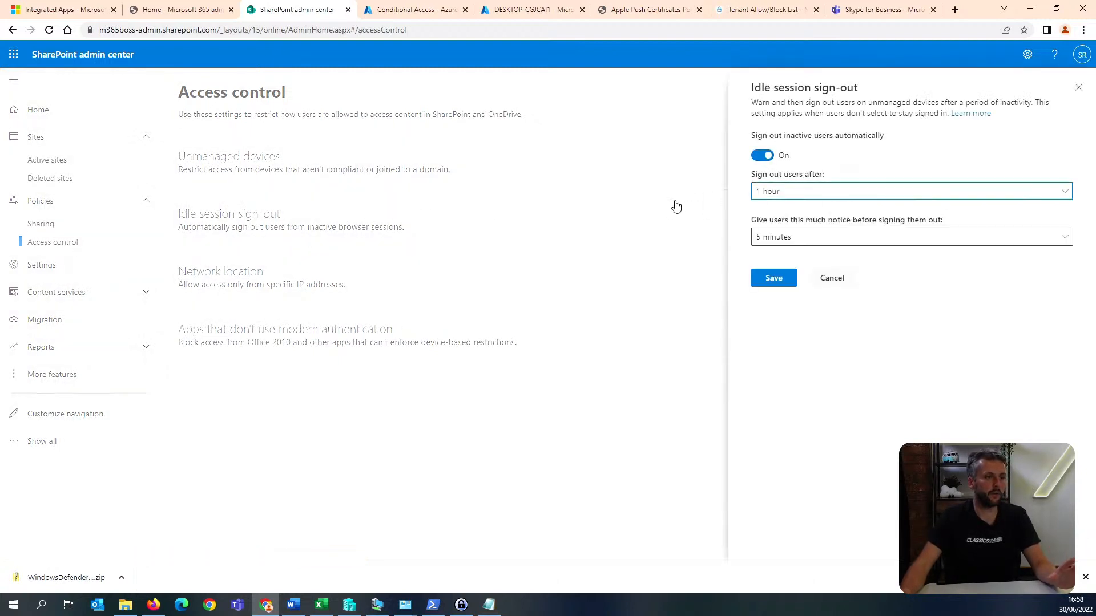
left_click(839, 194)
left_click(805, 298)
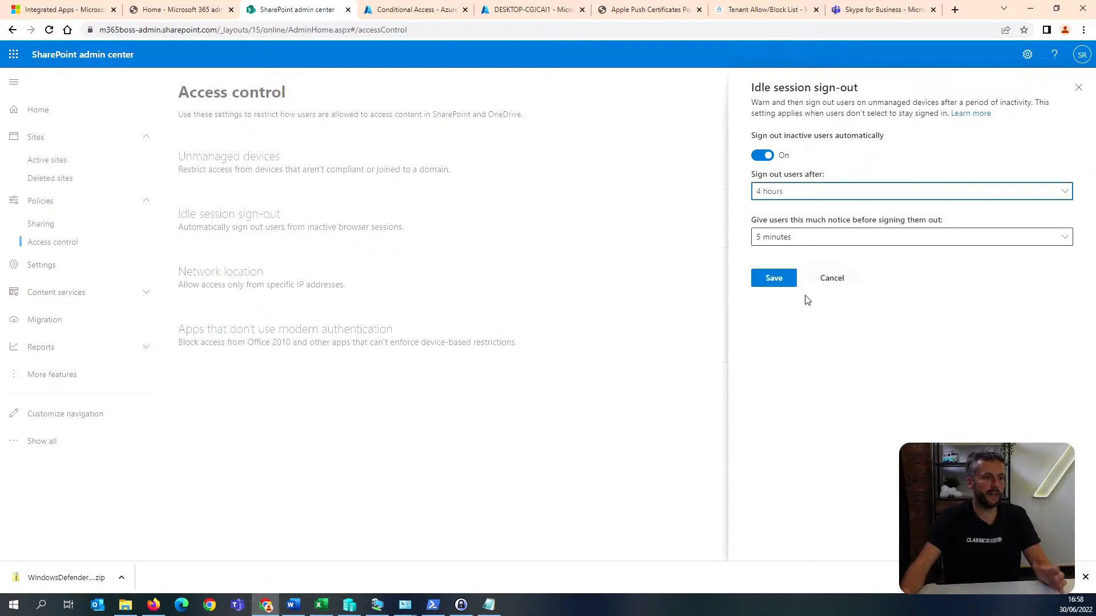
left_click(770, 289)
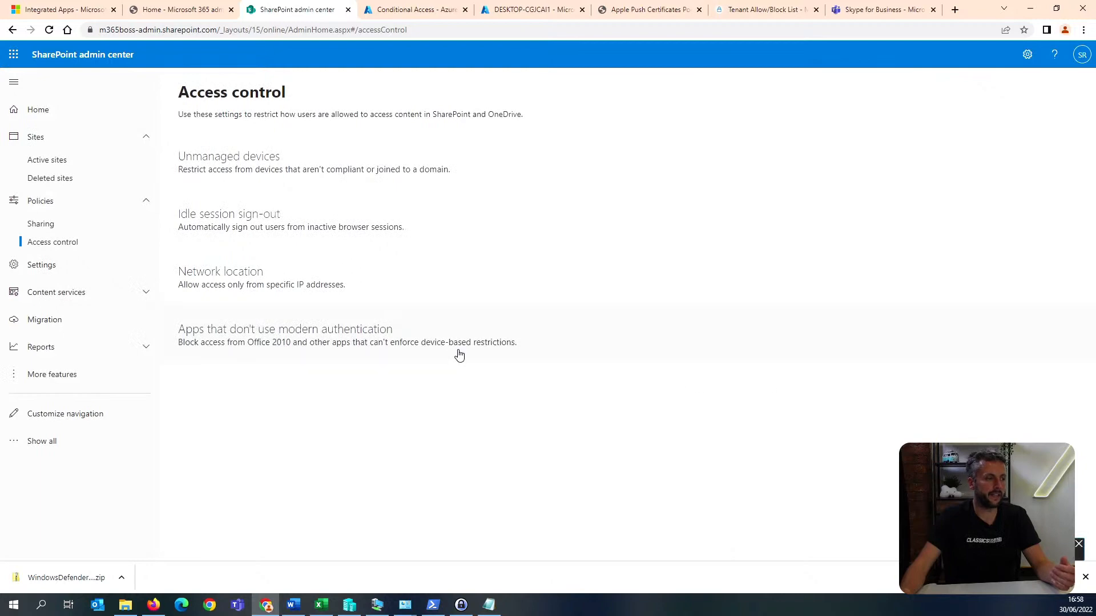
left_click(417, 9)
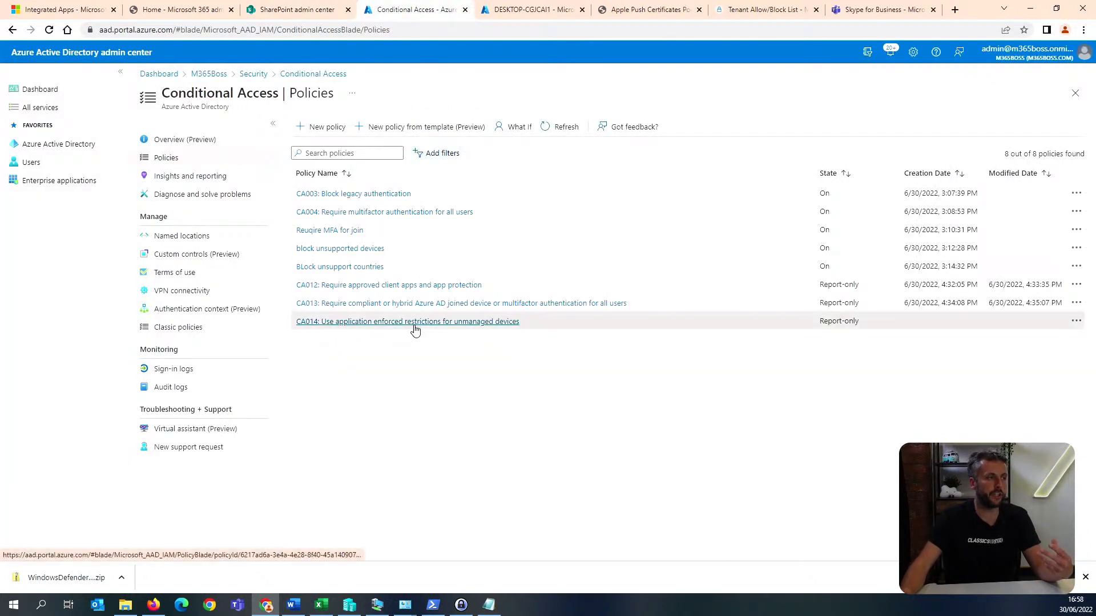
left_click(297, 5)
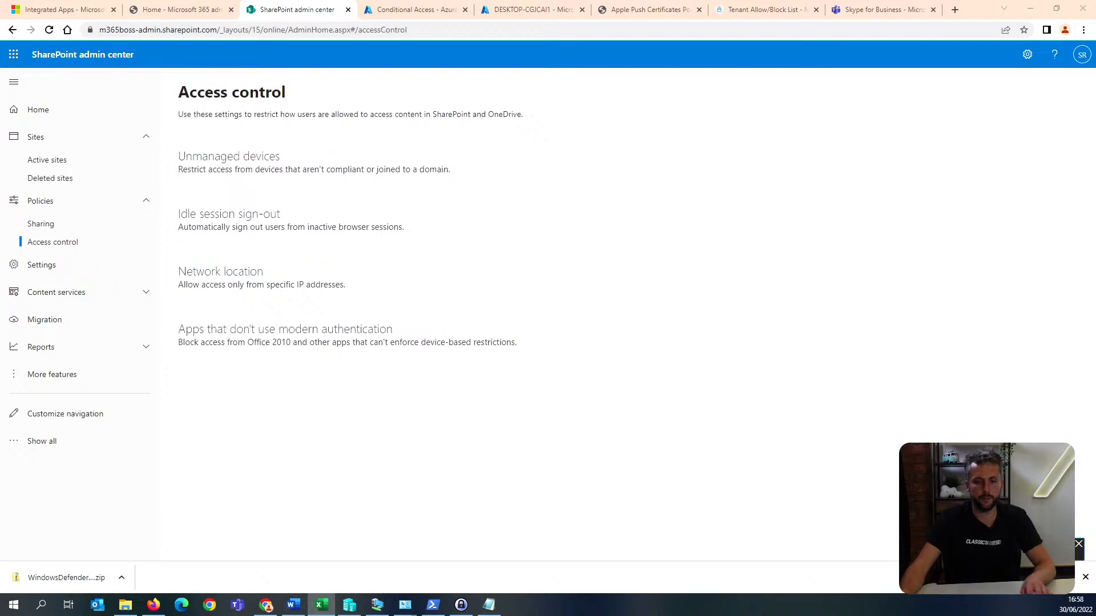
key("alt+Tab")
left_click_drag(755, 91, 1095, 63)
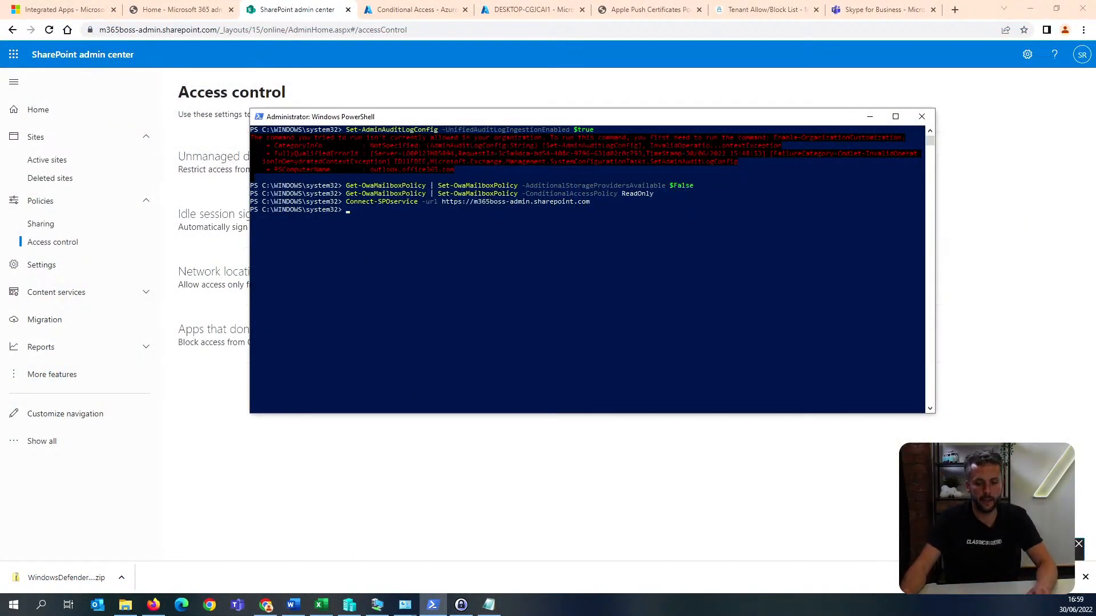
Run Set-SPOTenant -ConditionalAccessPolicy AllowLimitedAccess in PowerShell to limit SharePoint access from unmanaged devices.
key("alt+Tab")
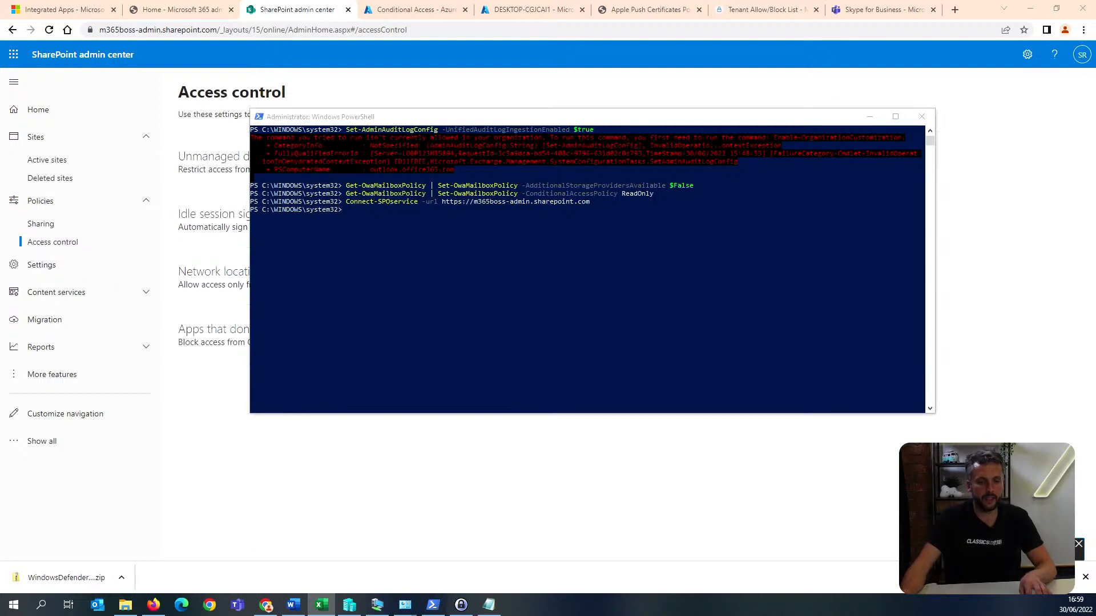
left_click(526, 273)
type("Set-SPOTenant -ConditionalAccessPolicy AllowLimitedAccess")
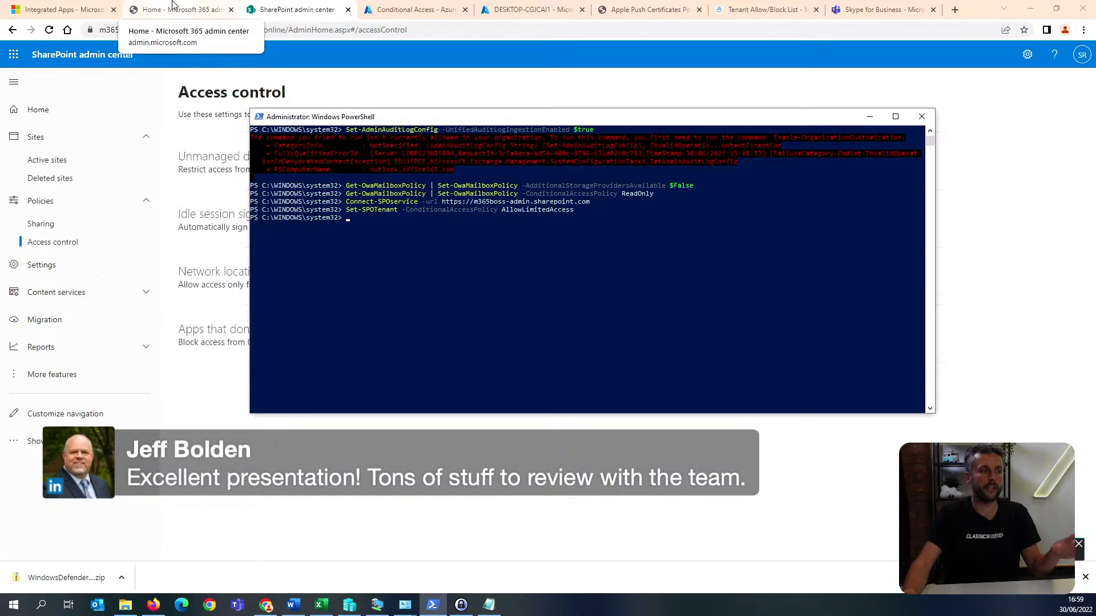
Review the Conditional Access policy list in the Azure Active Directory admin center and return to the SharePoint admin center.
left_click(189, 8)
left_click(414, 8)
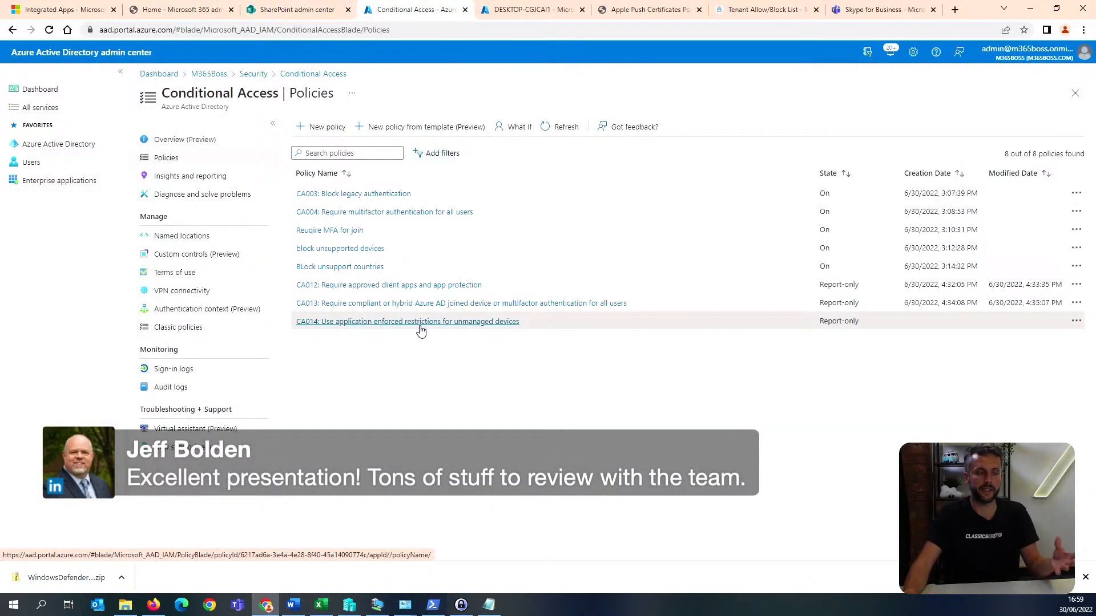
left_click(329, 14)
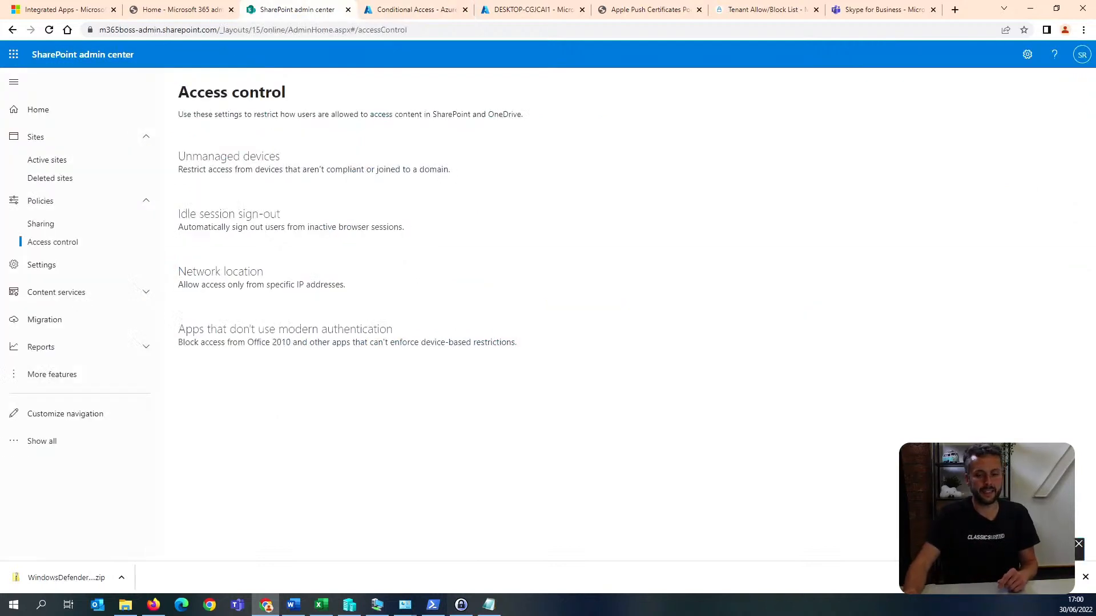
Switch to PowerShell and enter Set-SPOTenant -DisallowInfectedFileDownload $true to block downloads of infected files.
key("alt+Tab")
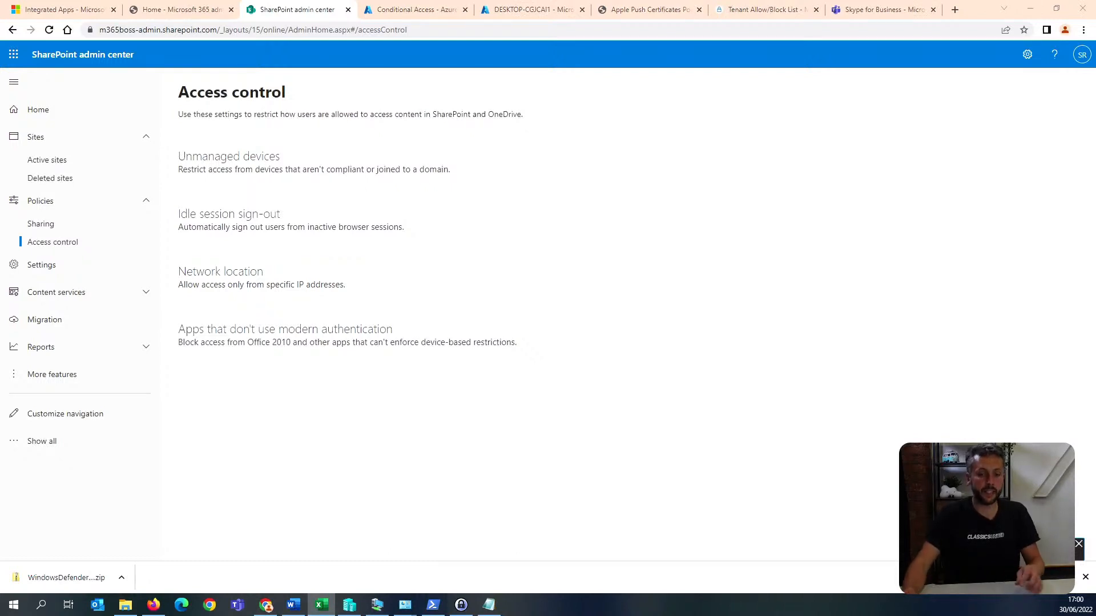
left_click(432, 604)
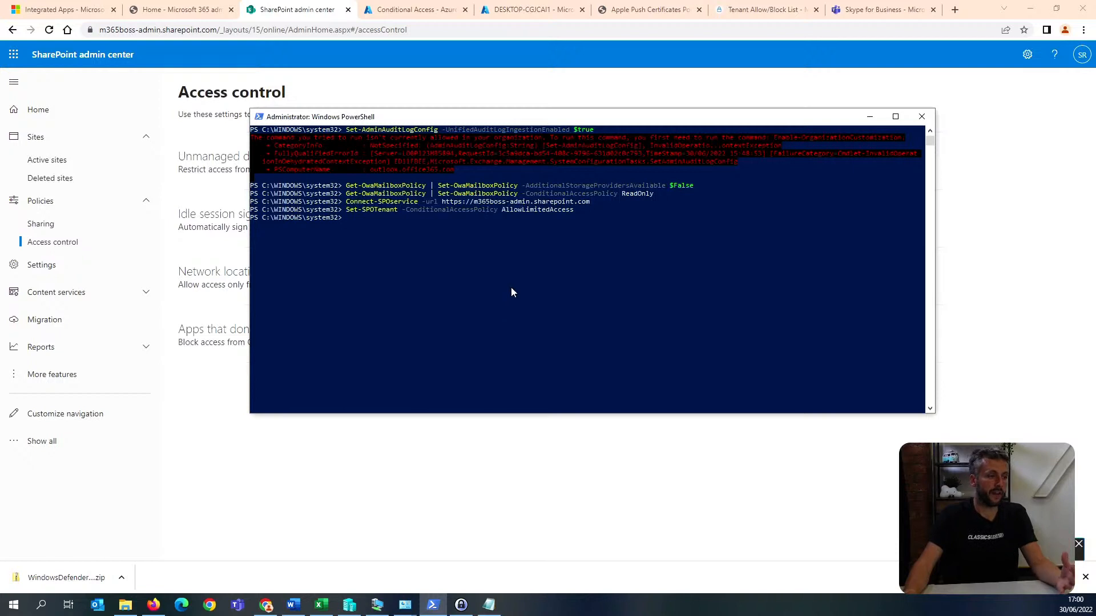
type("Set-SPOTenant -DisallowInfectedFileDownload $true")
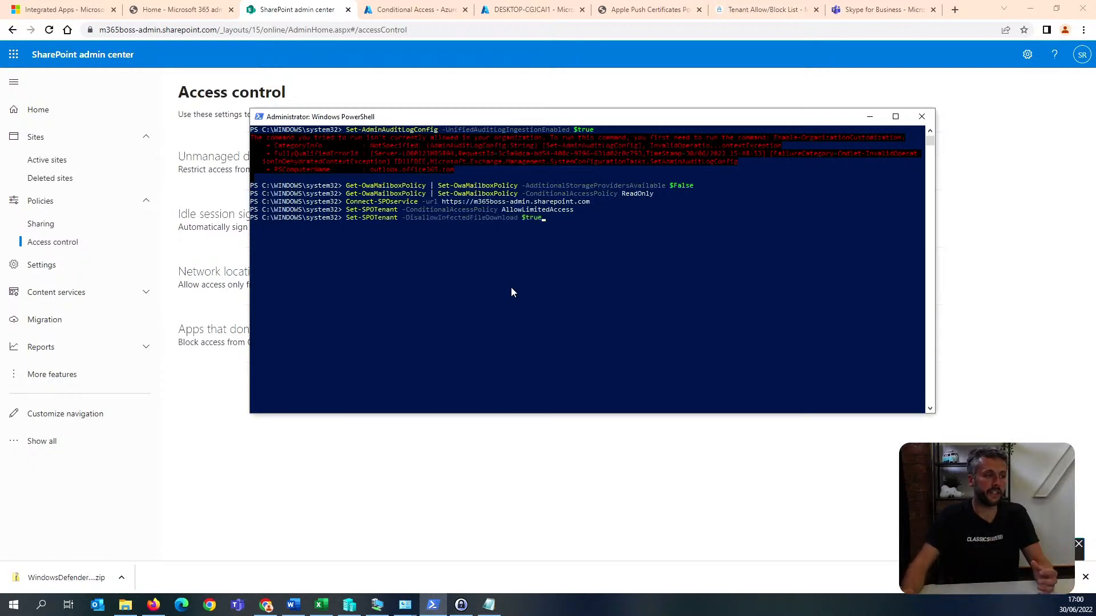